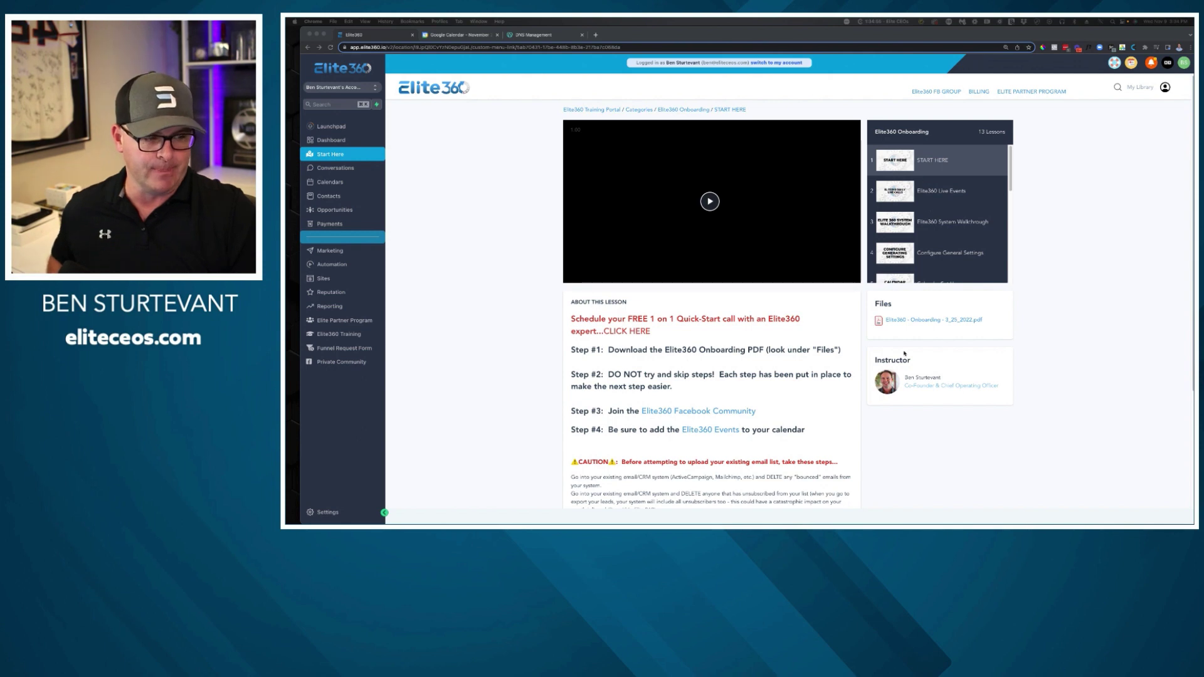
Return to the Training Portal overview and highlight the Email Marketing section heading.
scroll(966, 191, "down", 5)
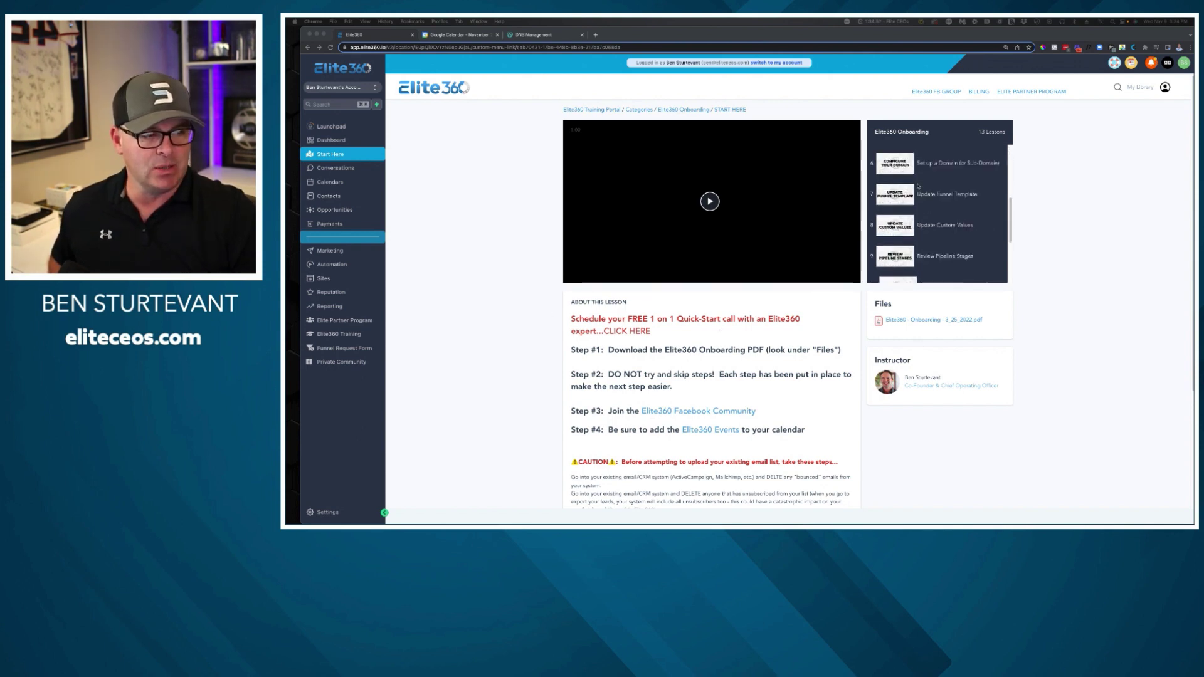
scroll(936, 215, "up", 5)
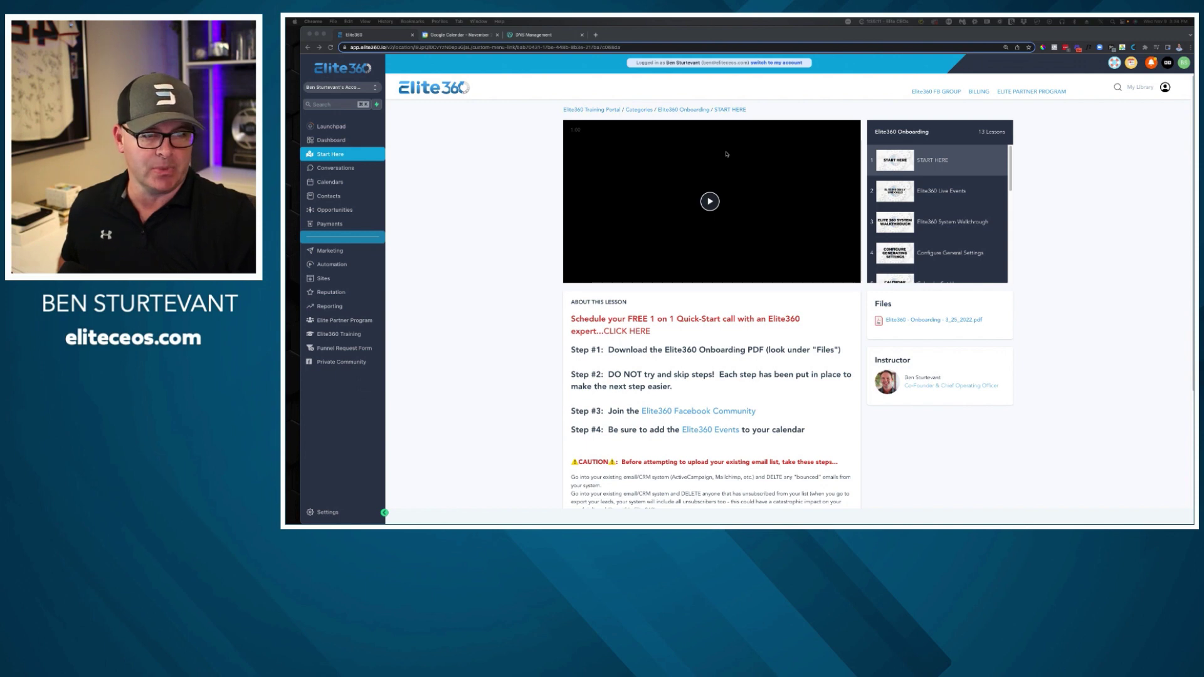
left_click(598, 110)
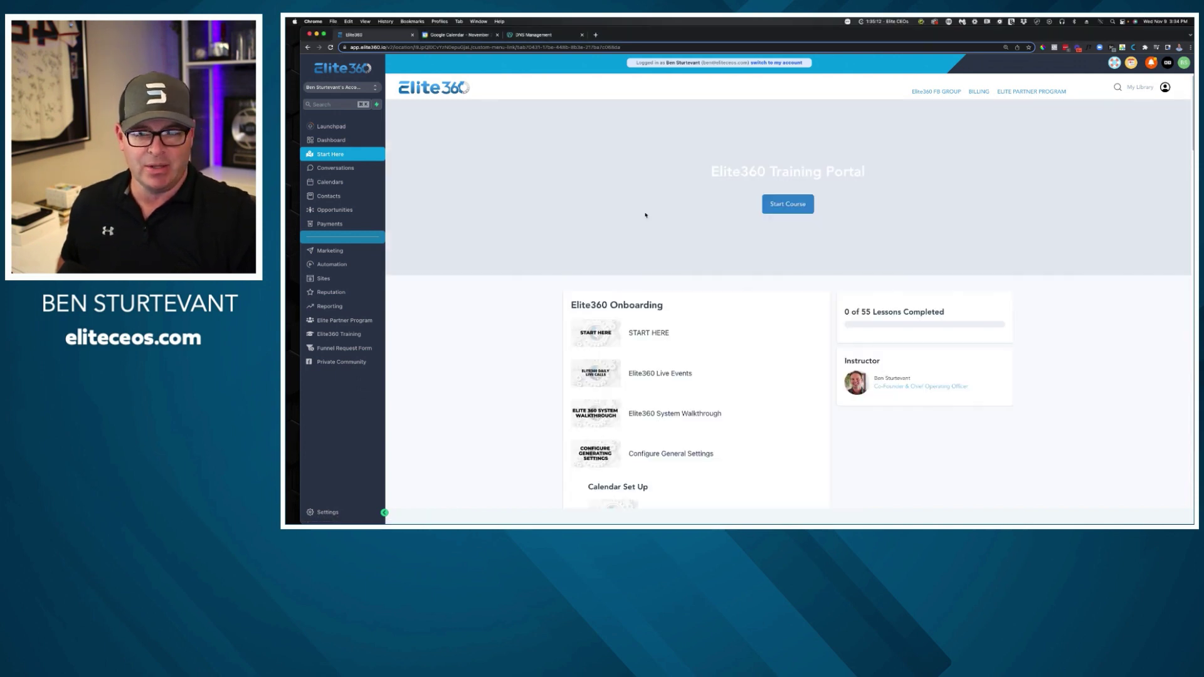
scroll(694, 394, "down", 3)
scroll(693, 389, "down", 10)
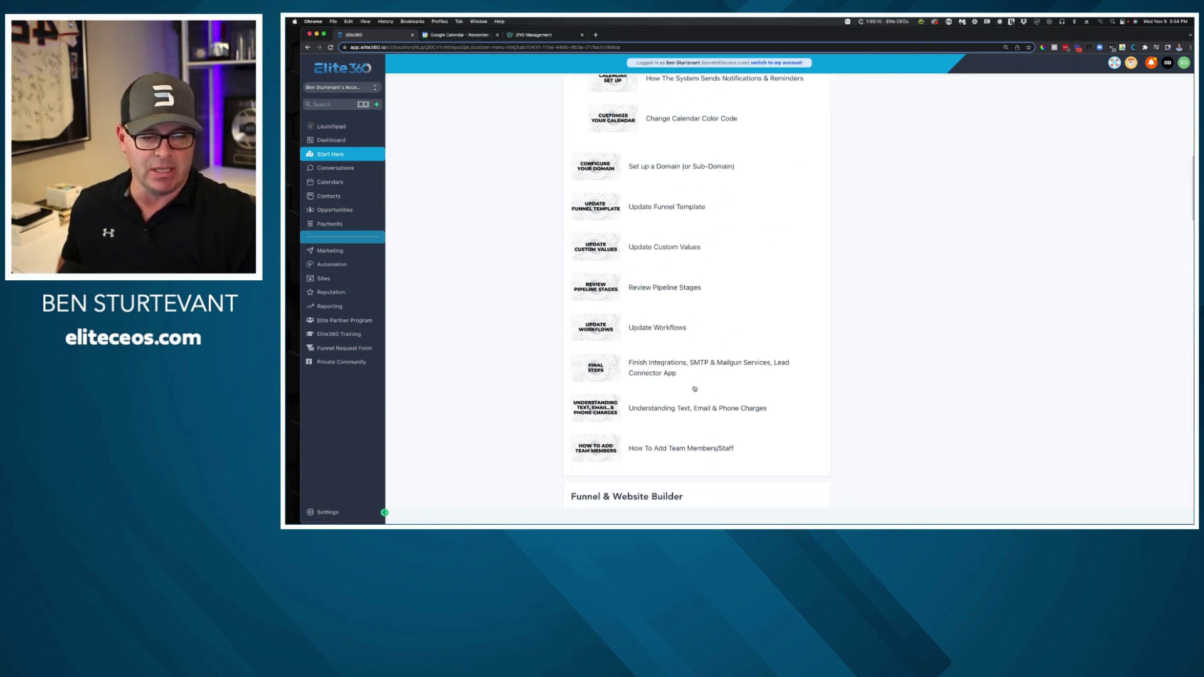
scroll(646, 356, "down", 5)
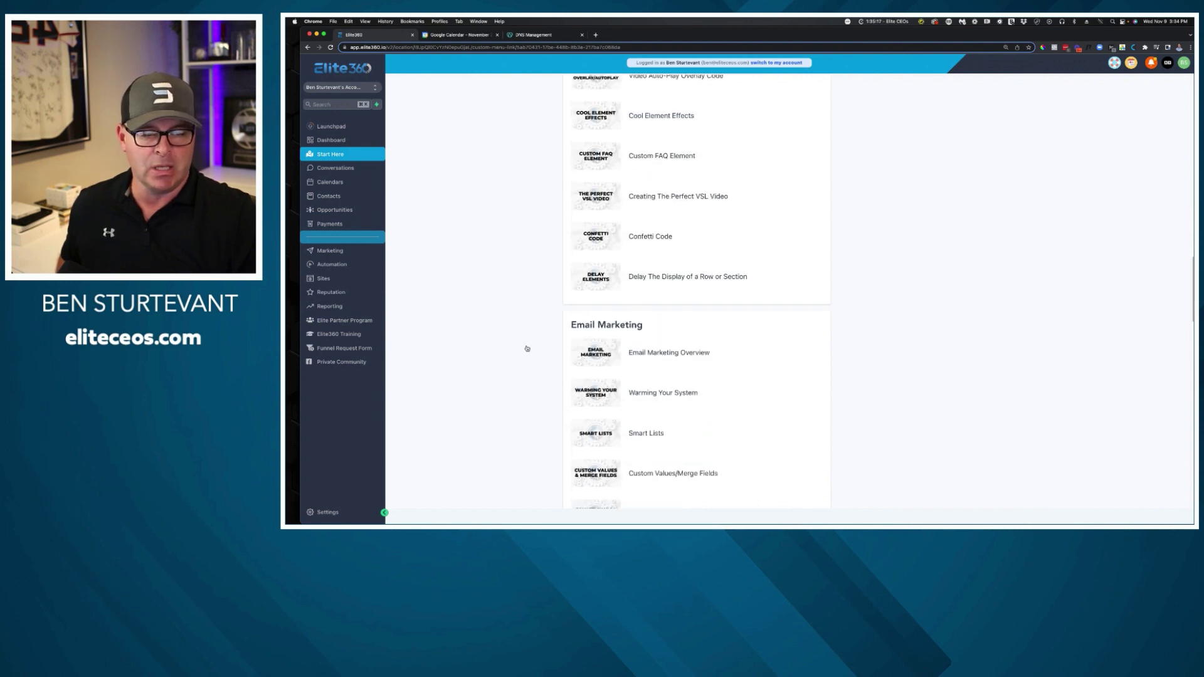
left_click_drag(548, 324, 671, 323)
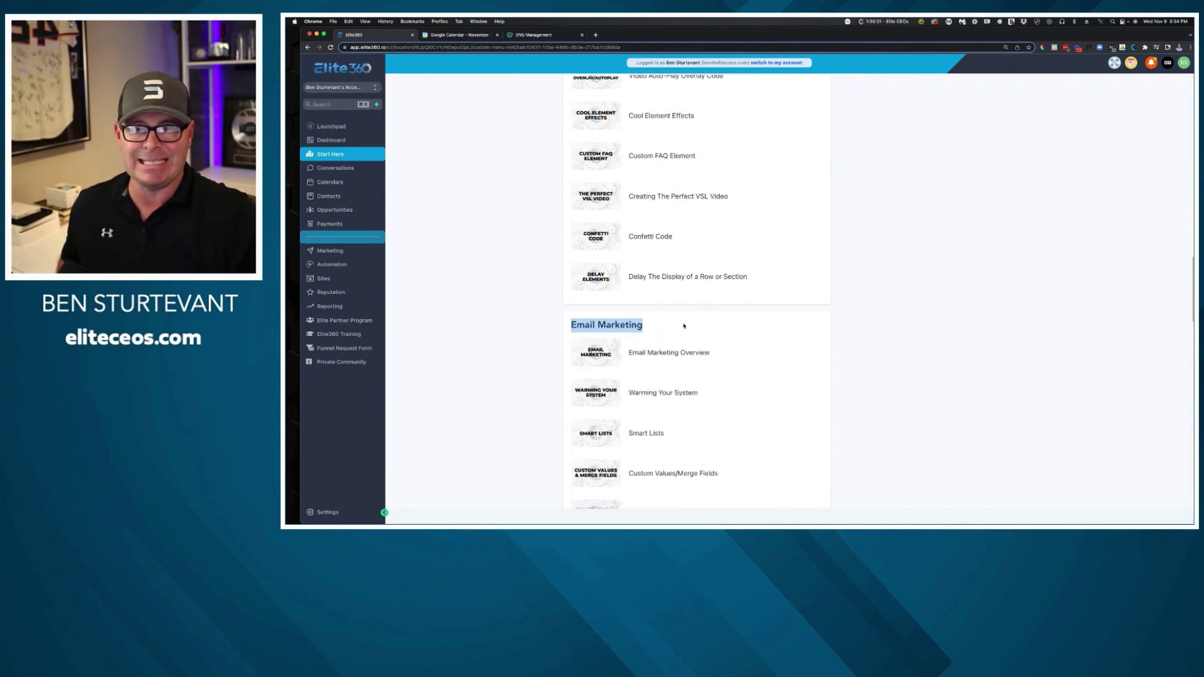
Scroll through the remaining course sections, back to the top, and open the help library panel.
scroll(599, 344, "down", 1)
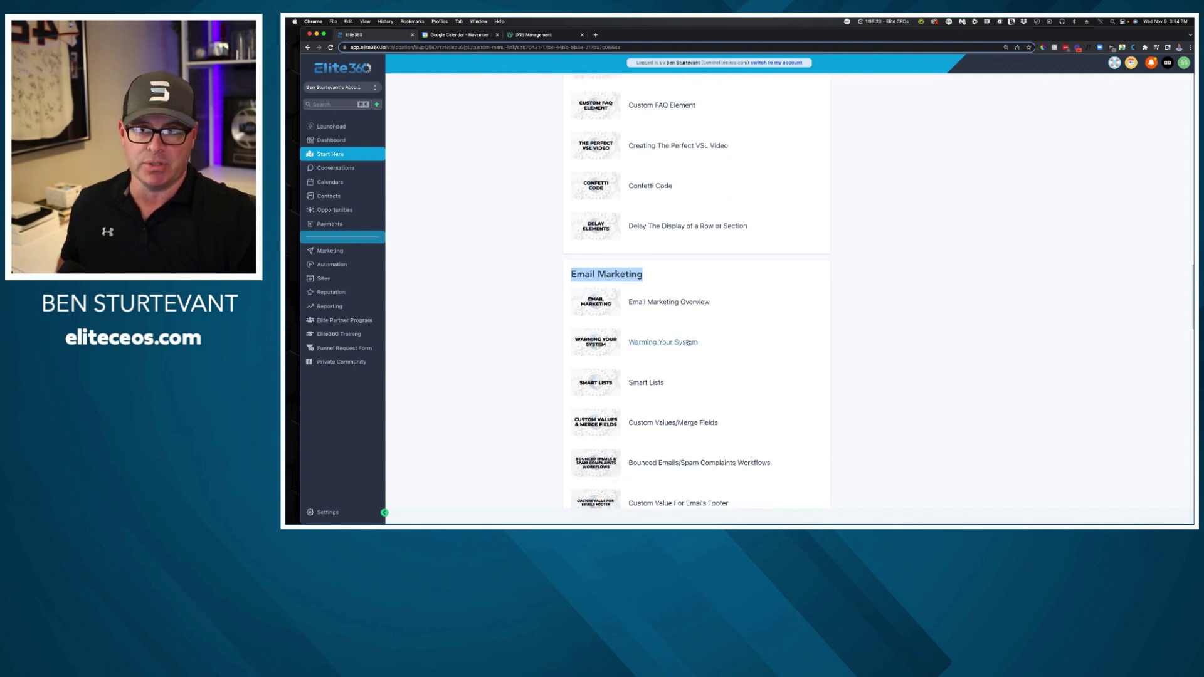
scroll(688, 344, "down", 3)
scroll(688, 343, "down", 8)
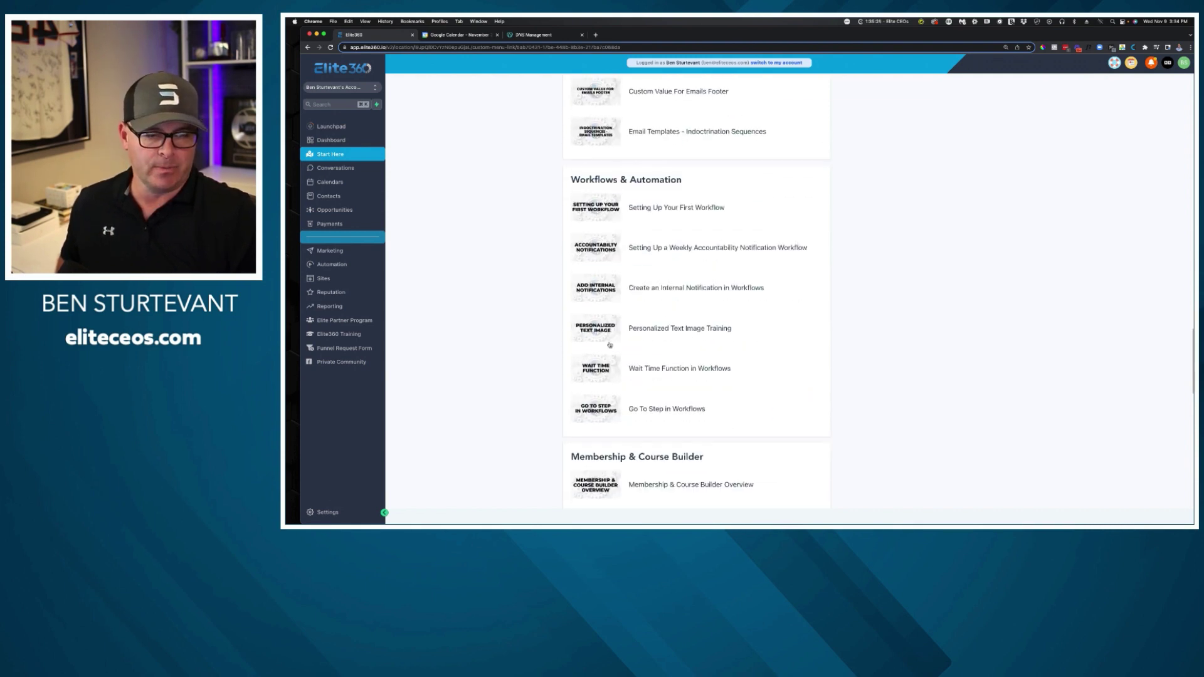
scroll(610, 346, "down", 9)
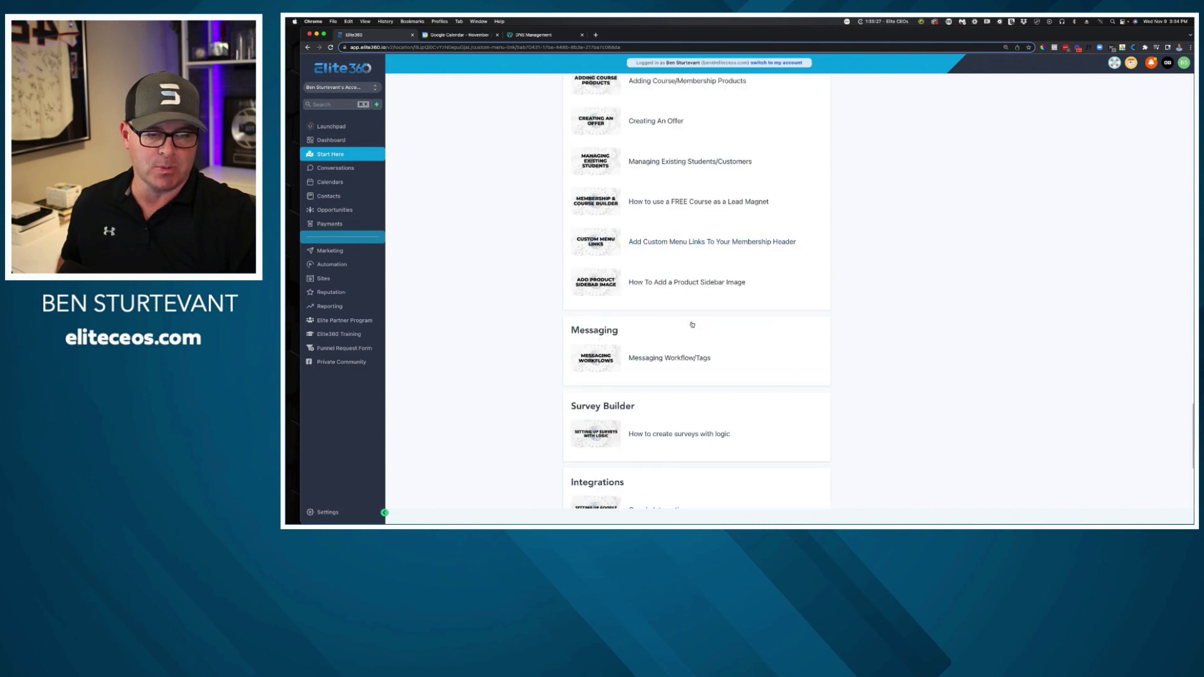
scroll(626, 328, "down", 3)
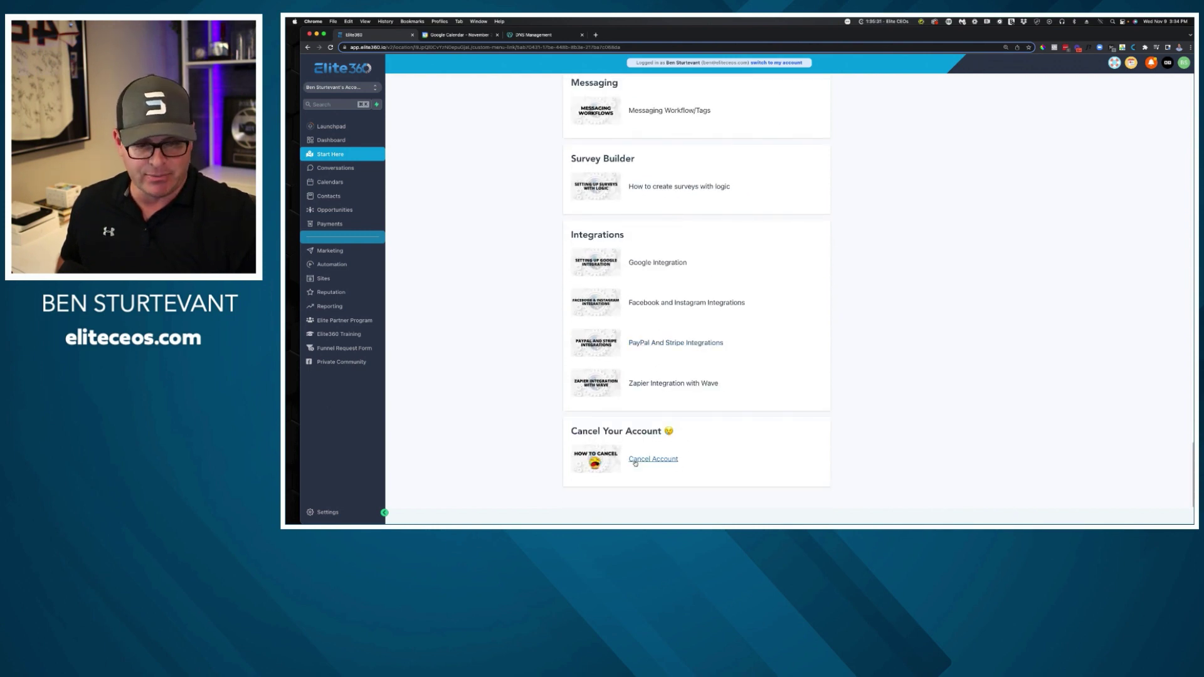
scroll(752, 351, "up", 20)
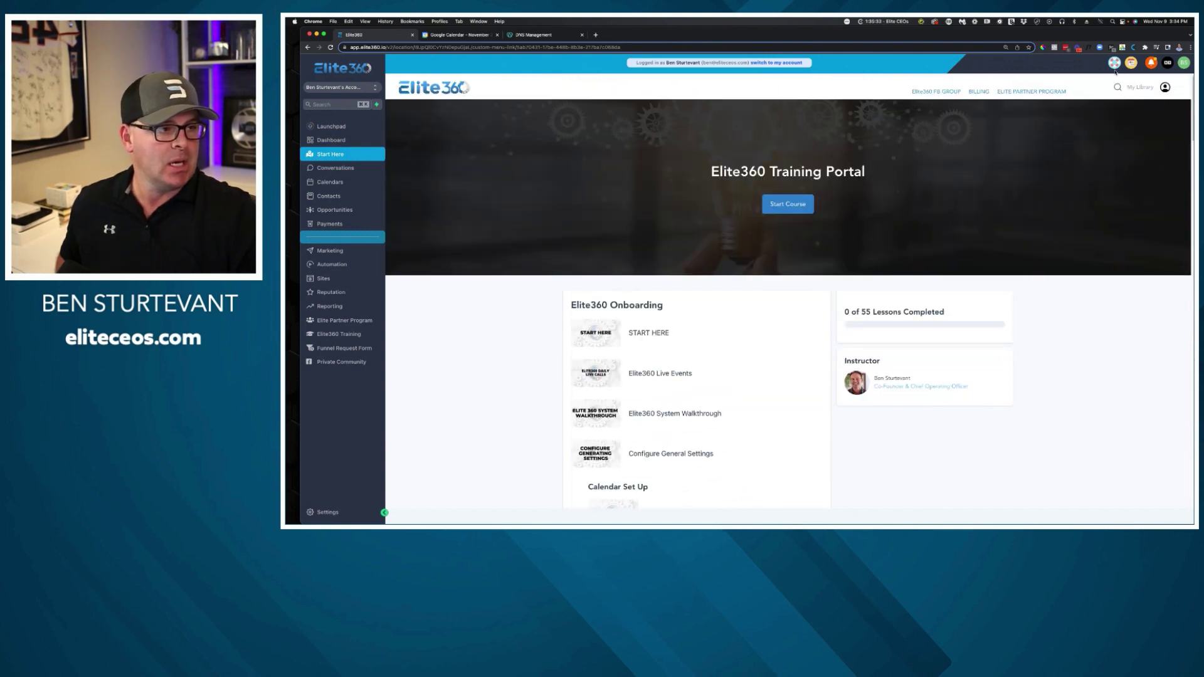
left_click(1116, 65)
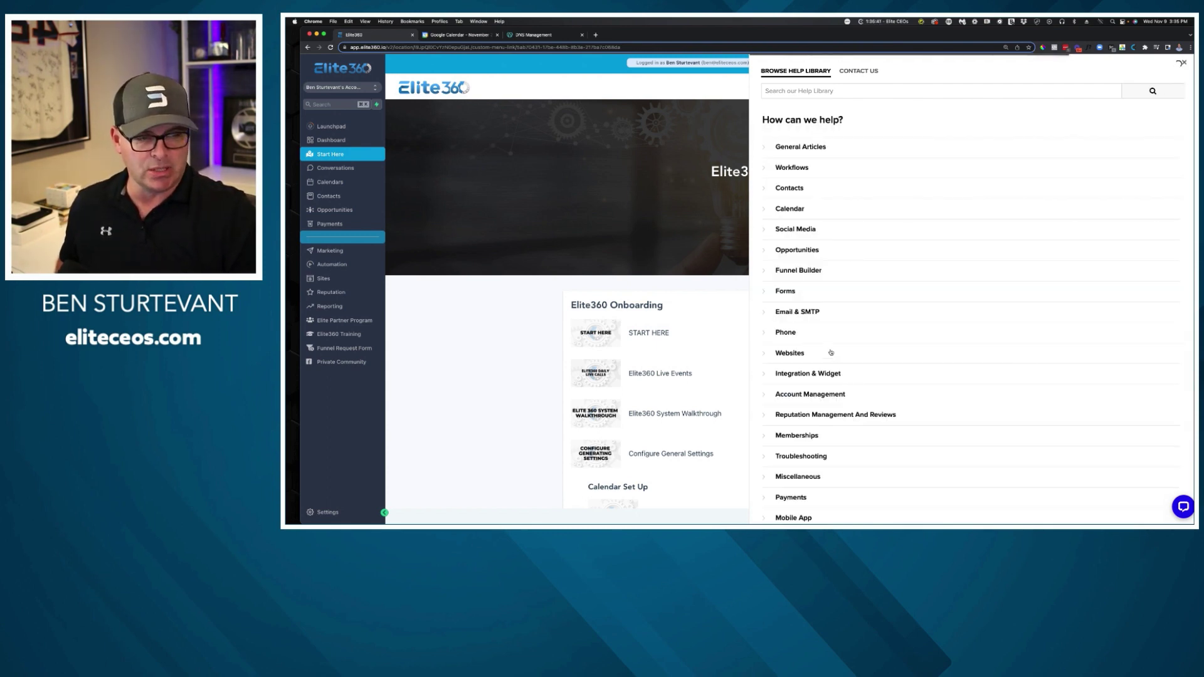
Browse the help library categories, open and minimize the LiveChat widget, then close the help panel.
scroll(825, 353, "down", 3)
scroll(812, 353, "up", 3)
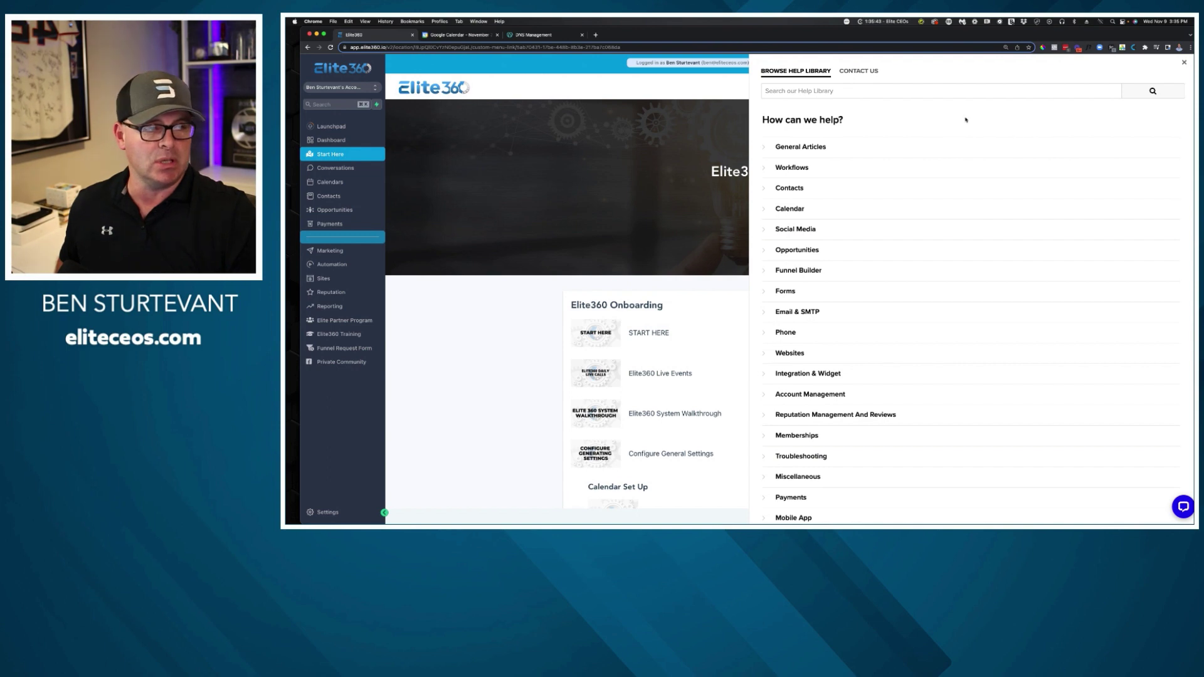
left_click(1183, 64)
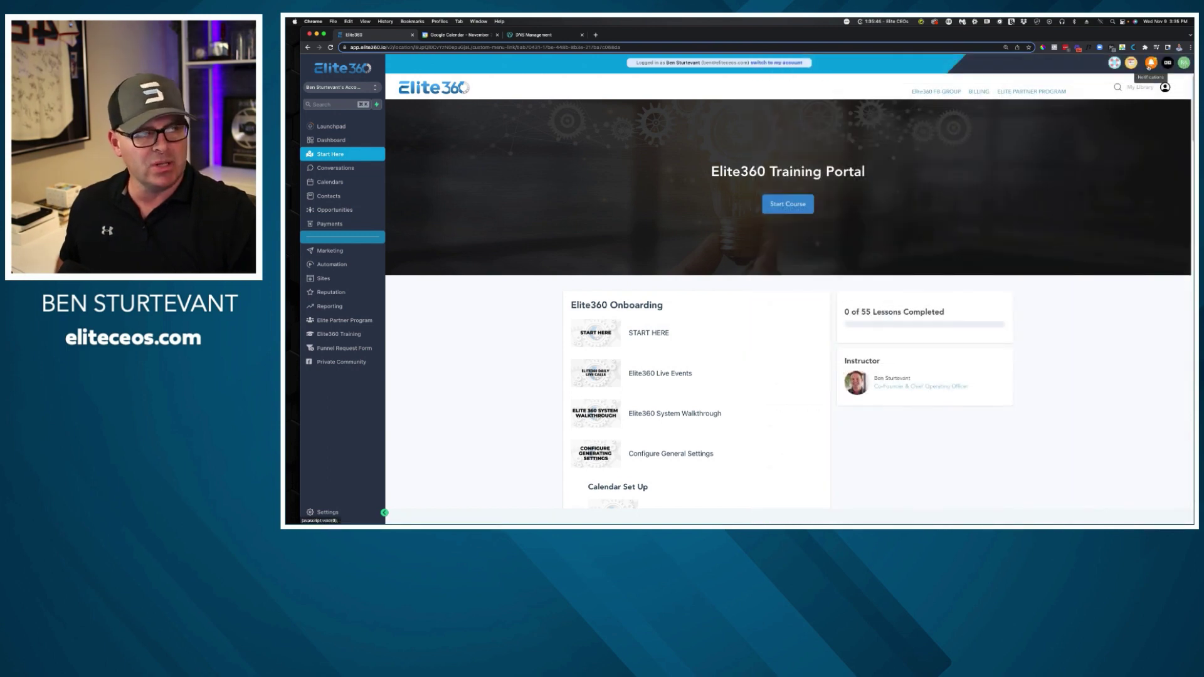
left_click(1115, 64)
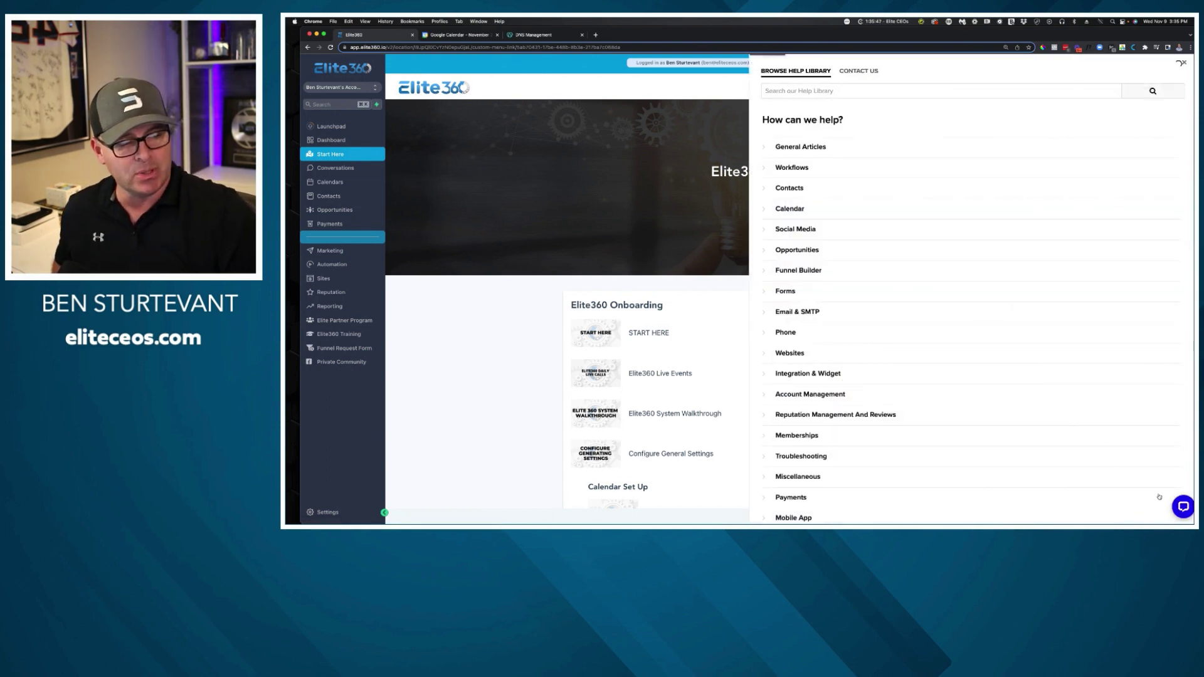
left_click(1182, 507)
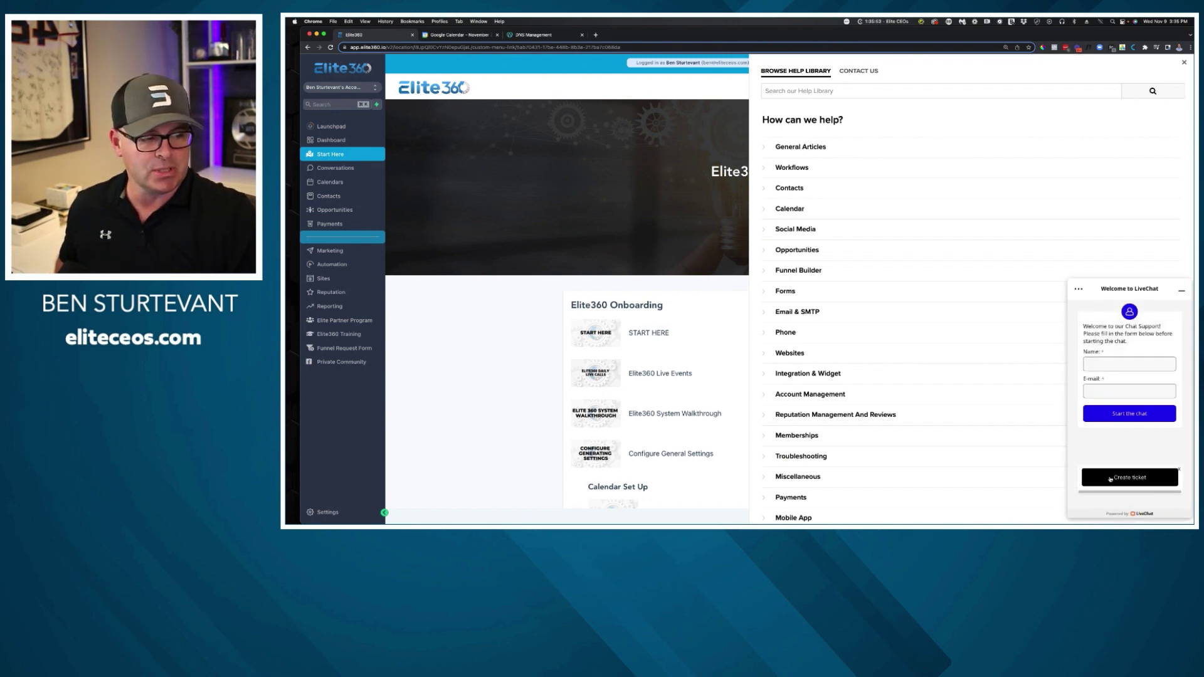
left_click(1182, 290)
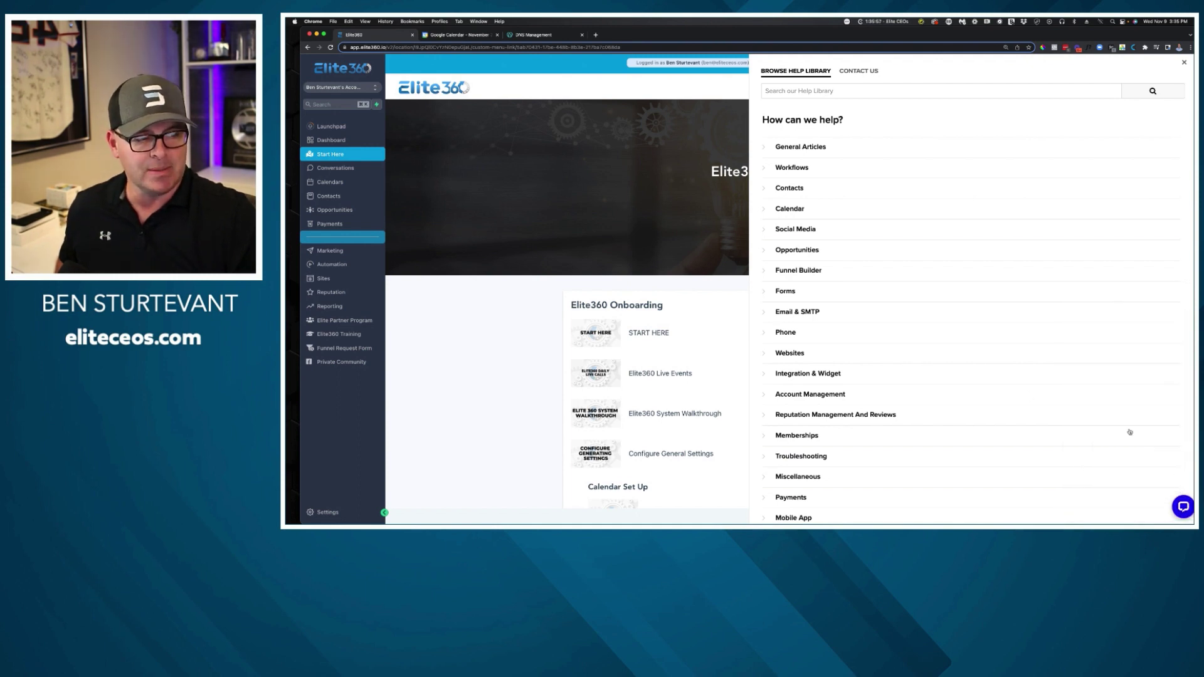
left_click(1183, 61)
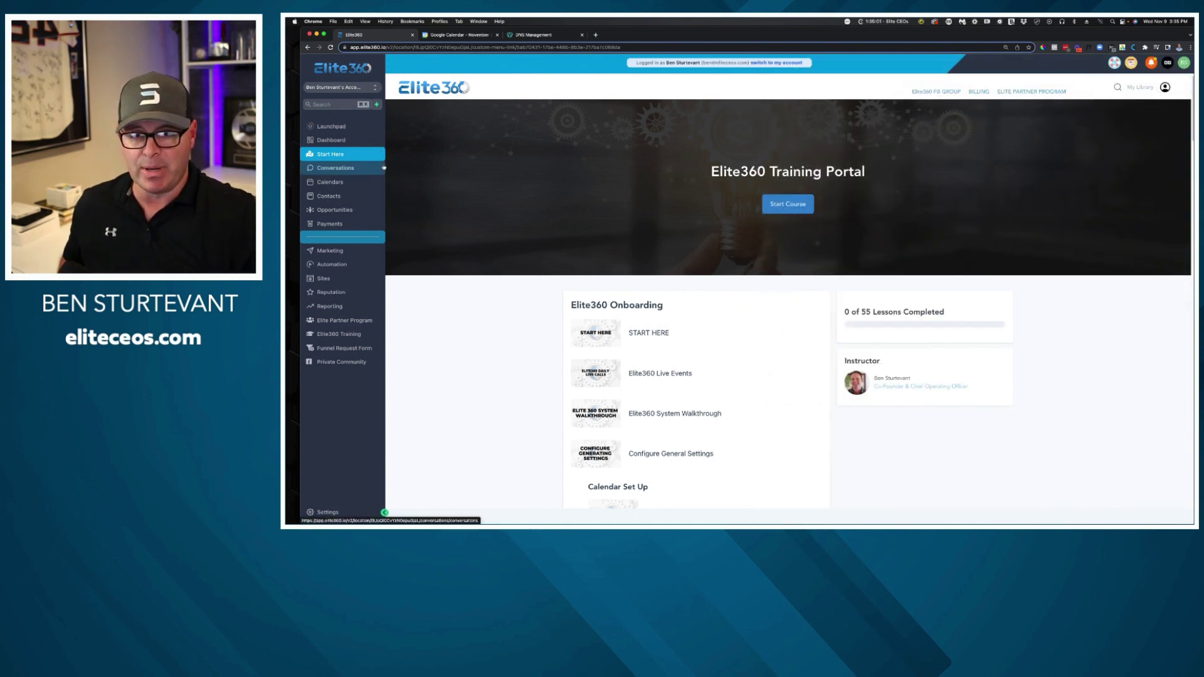
Go to the Dashboard, then open Settings to reach the Business Info page.
left_click(332, 140)
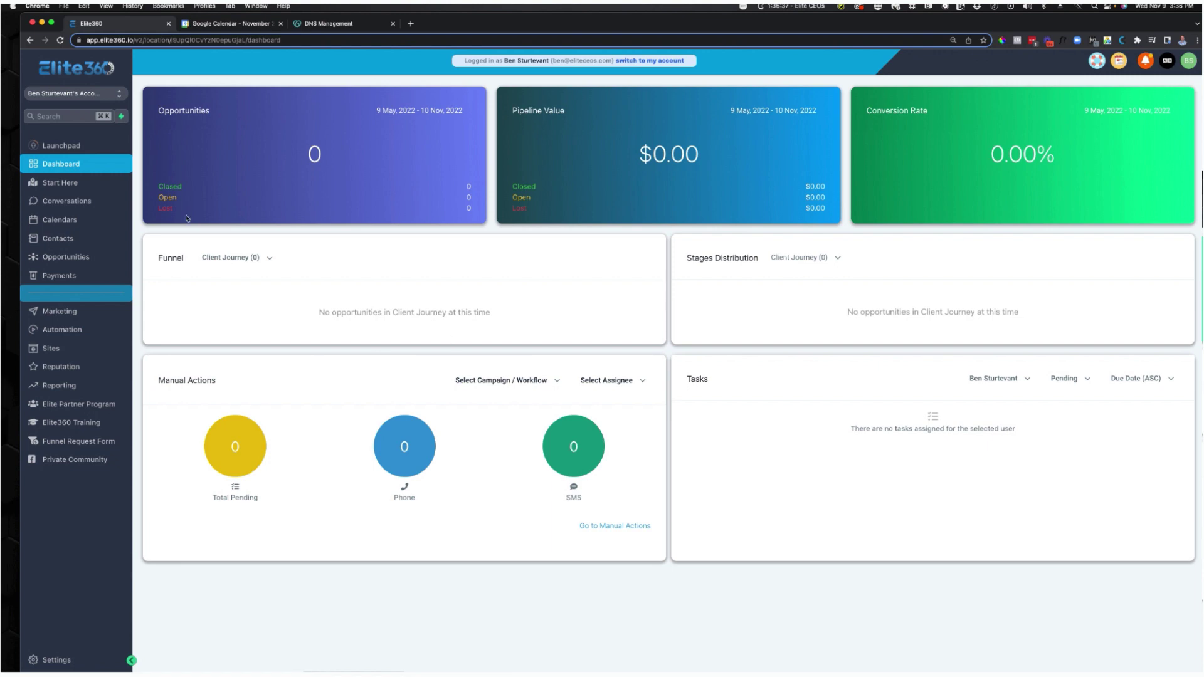
left_click(58, 661)
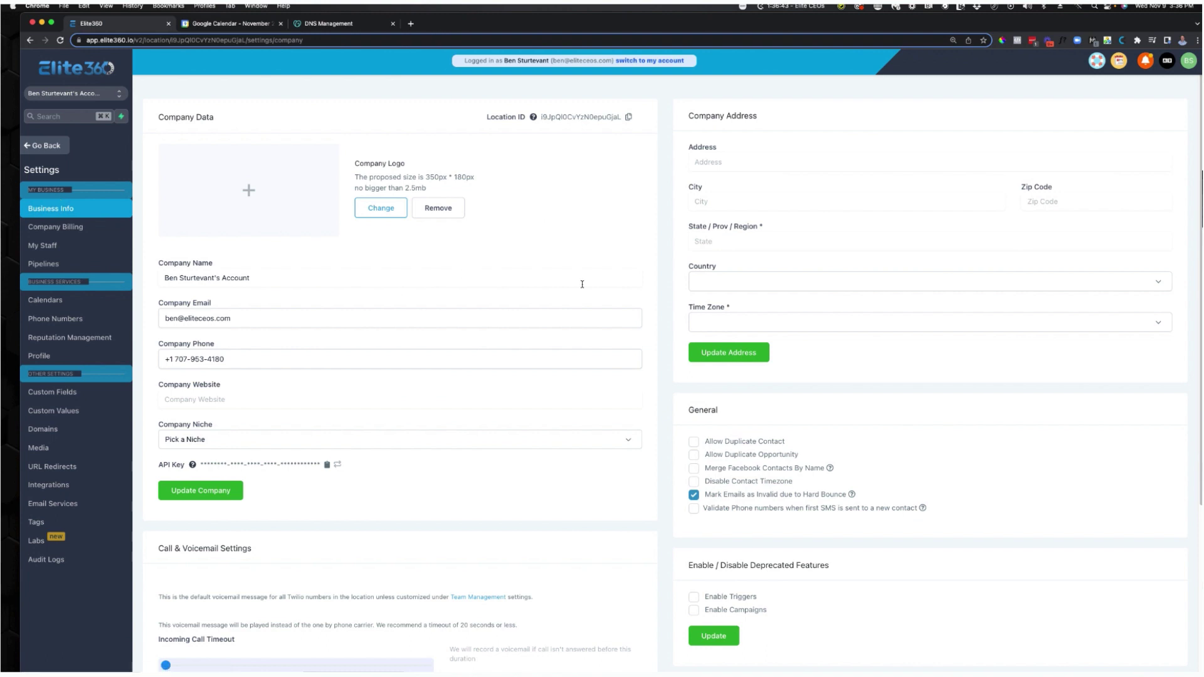
Set the company address to United States with time zone GMT-08:00 America/Los_Angeles (PST) and save it.
left_click(797, 280)
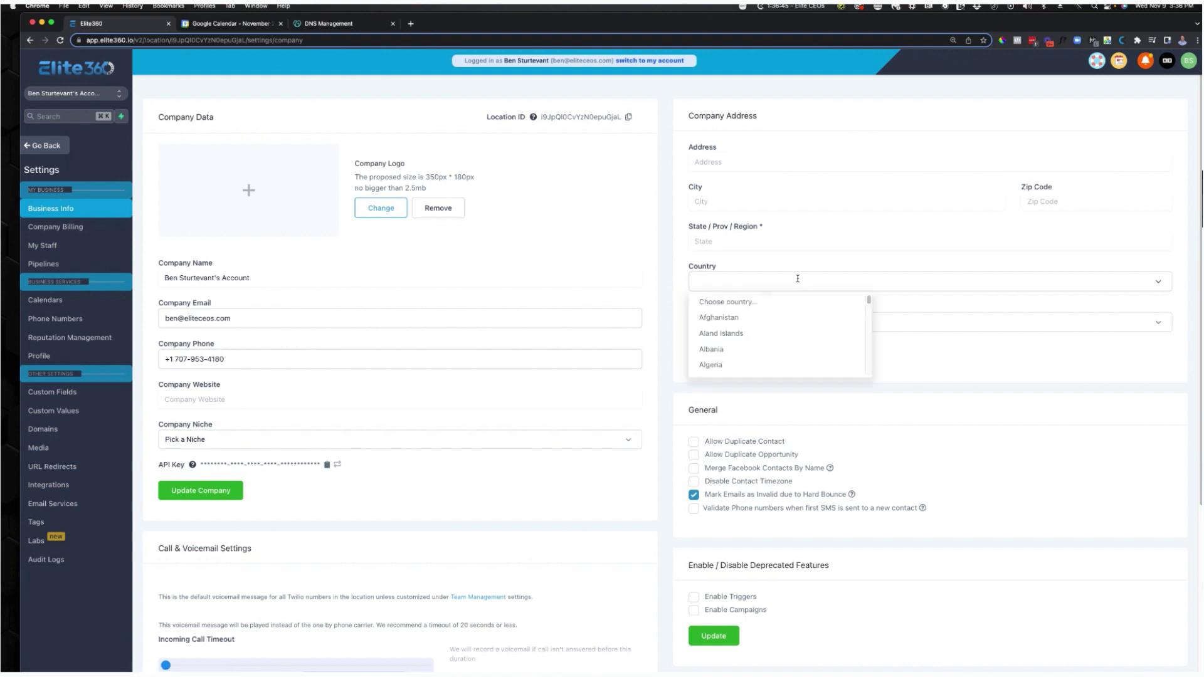
type("united")
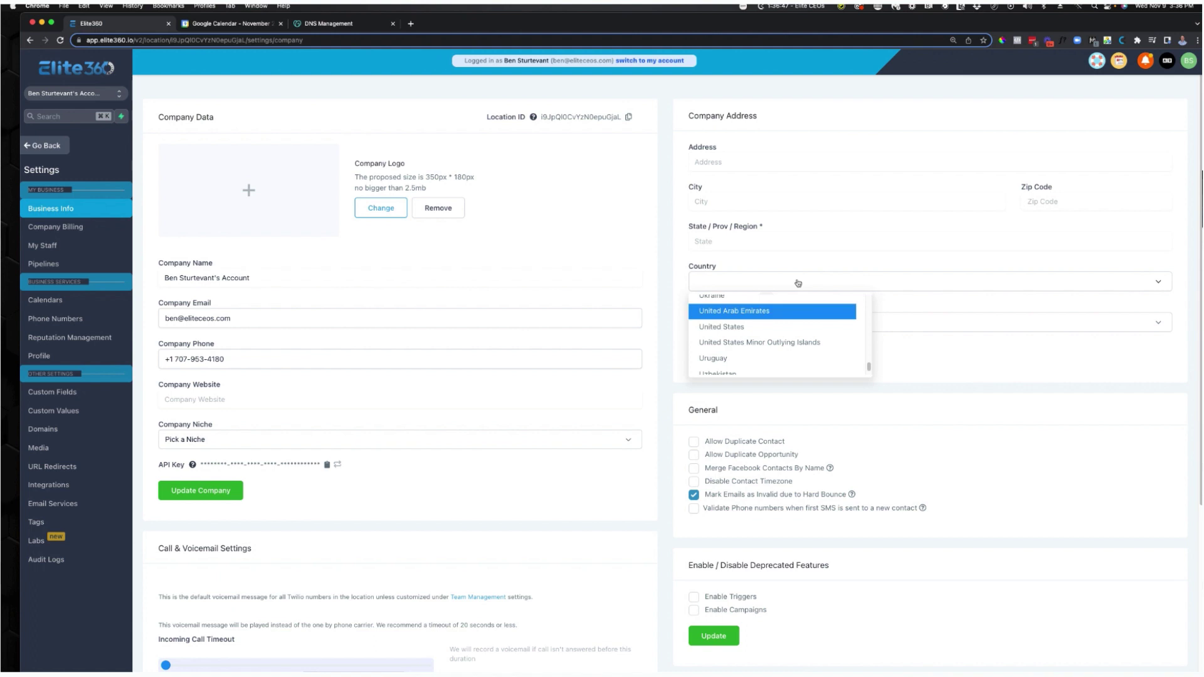
left_click(751, 327)
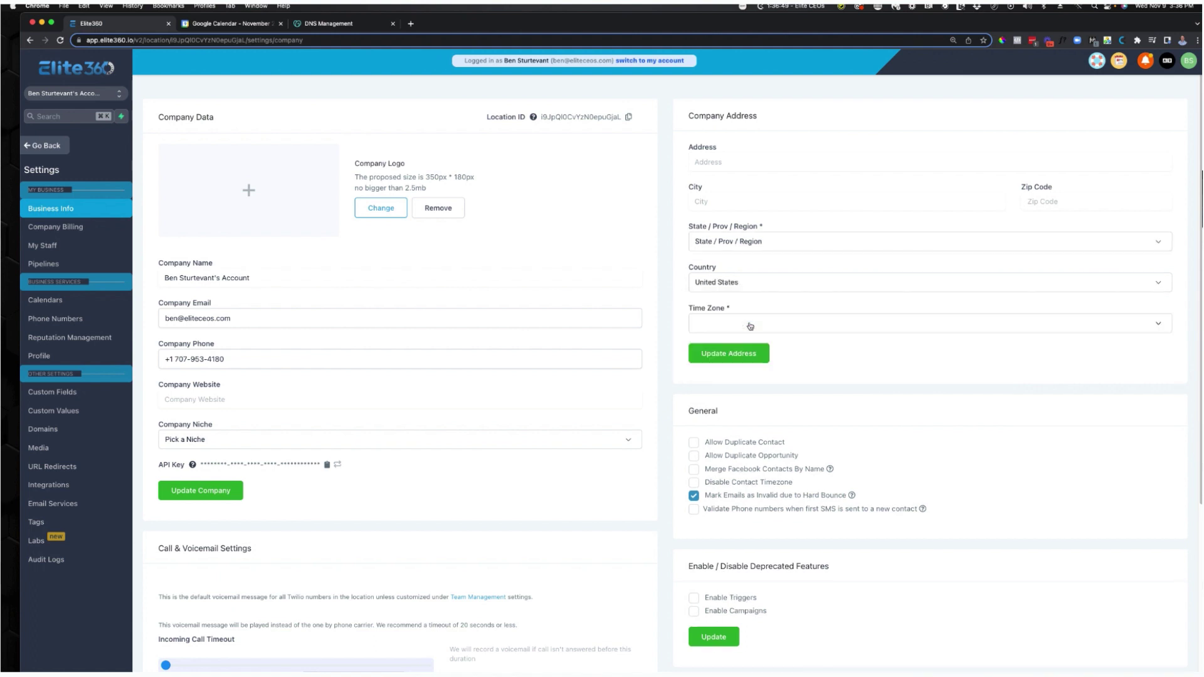
left_click(750, 326)
scroll(774, 364, "down", 3)
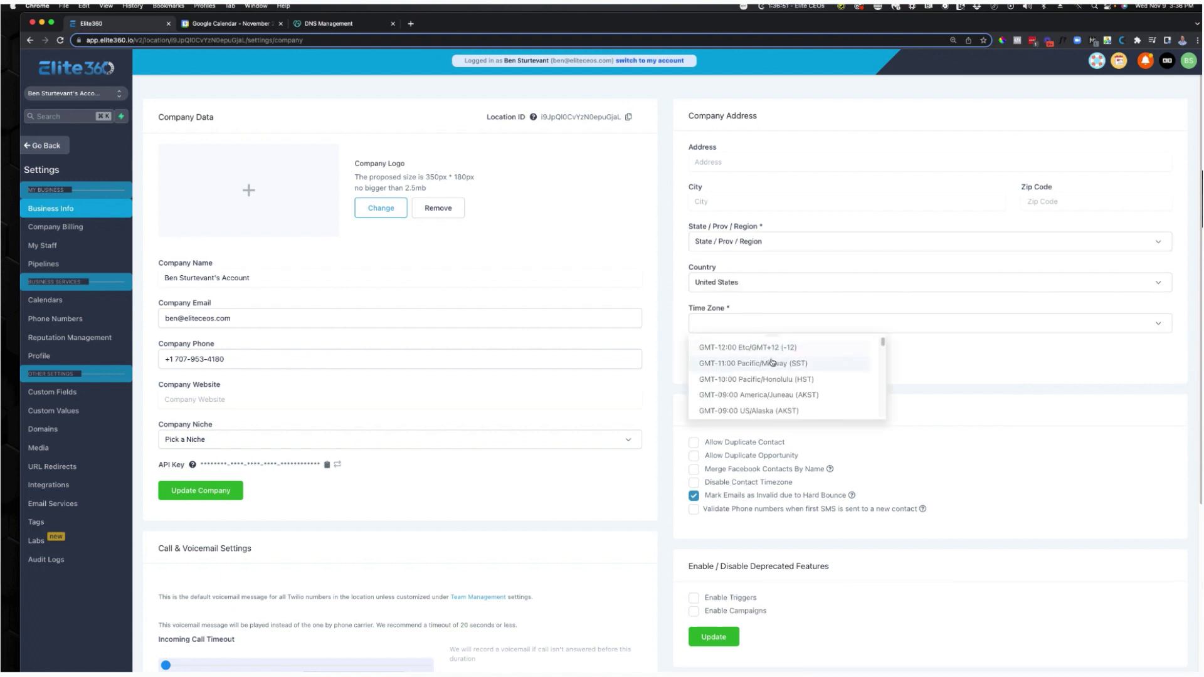
scroll(778, 367, "down", 5)
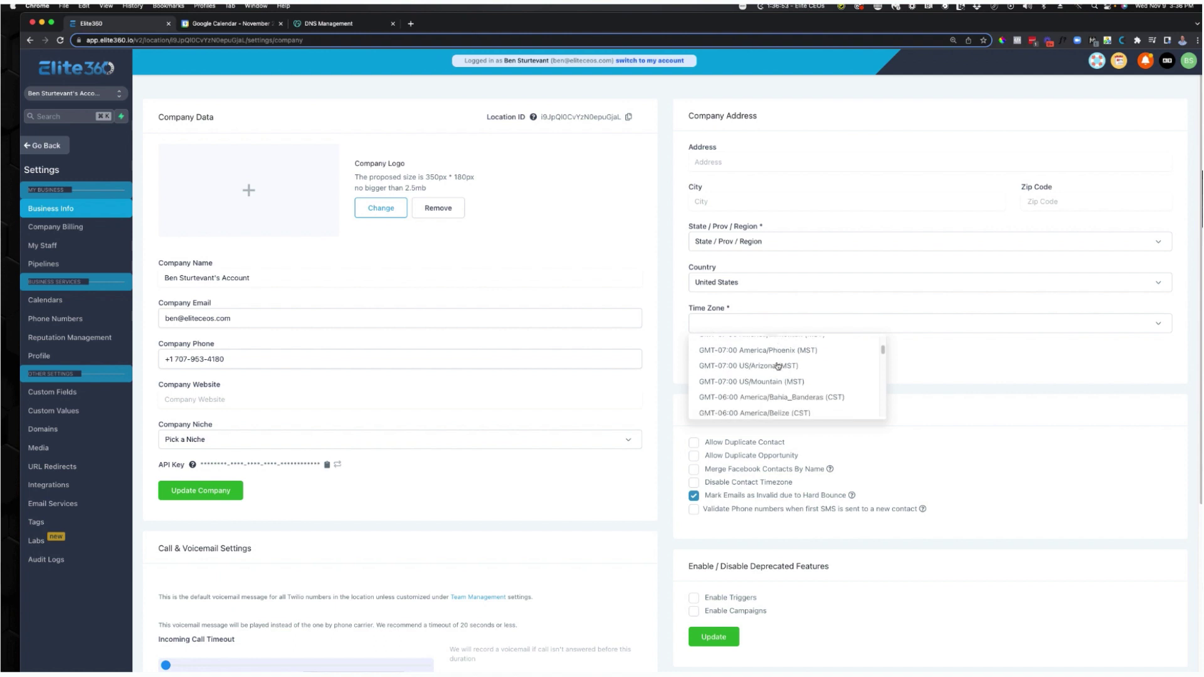
scroll(778, 367, "down", 2)
scroll(778, 367, "up", 10)
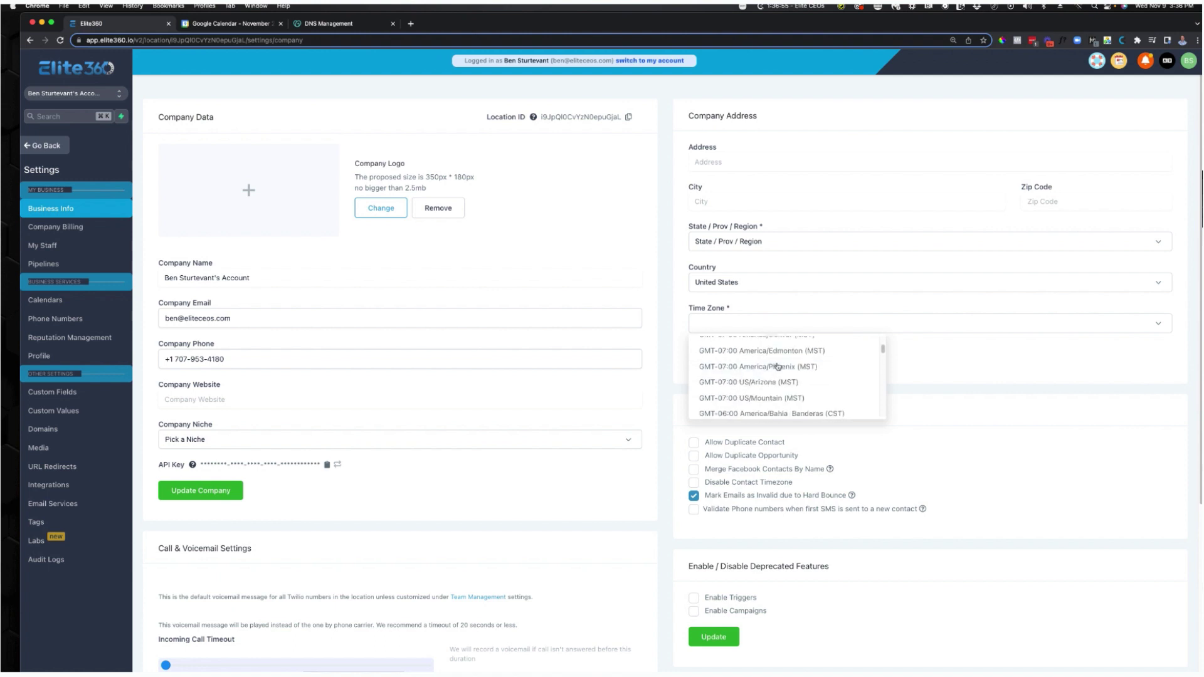
scroll(778, 366, "down", 4)
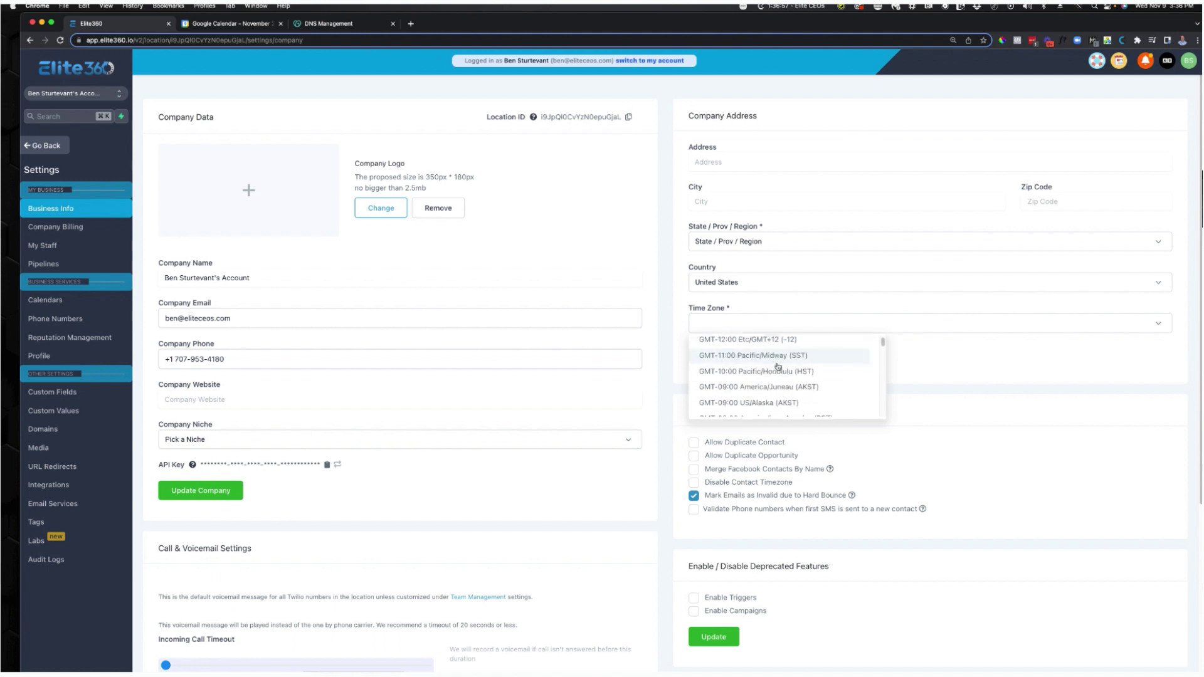
scroll(778, 368, "up", 3)
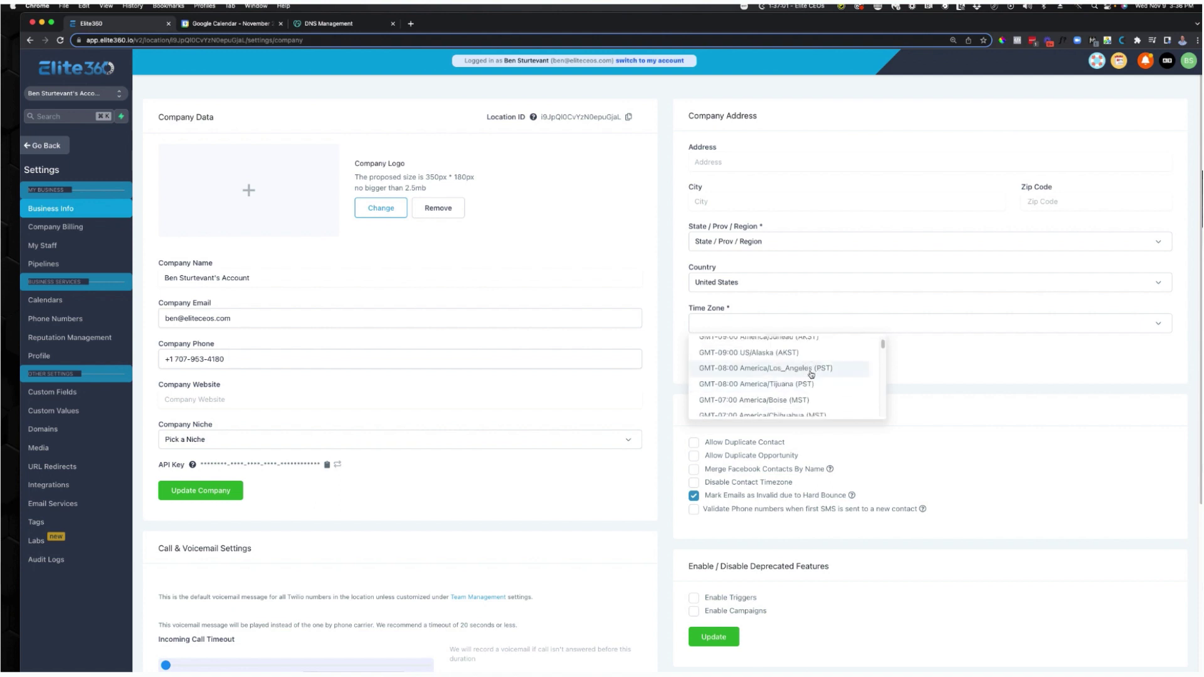
left_click(809, 368)
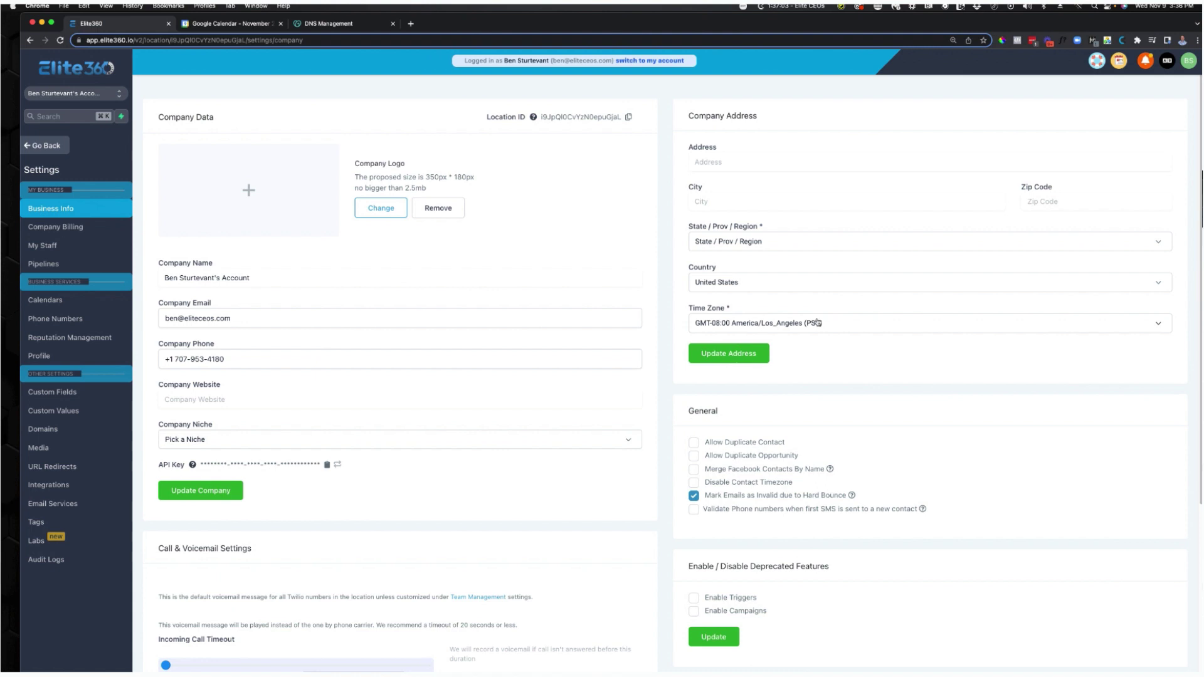
left_click(765, 359)
Review the saved Business Info page and move to the Integrations settings.
scroll(604, 500, "down", 4)
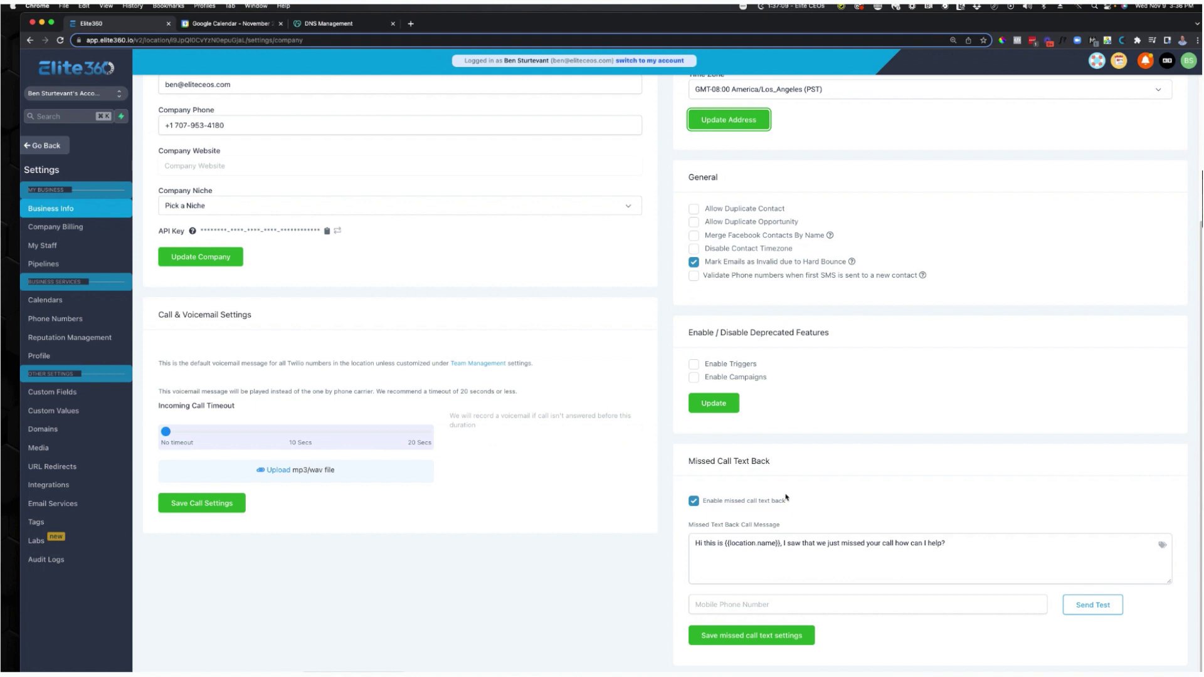
scroll(724, 545, "up", 4)
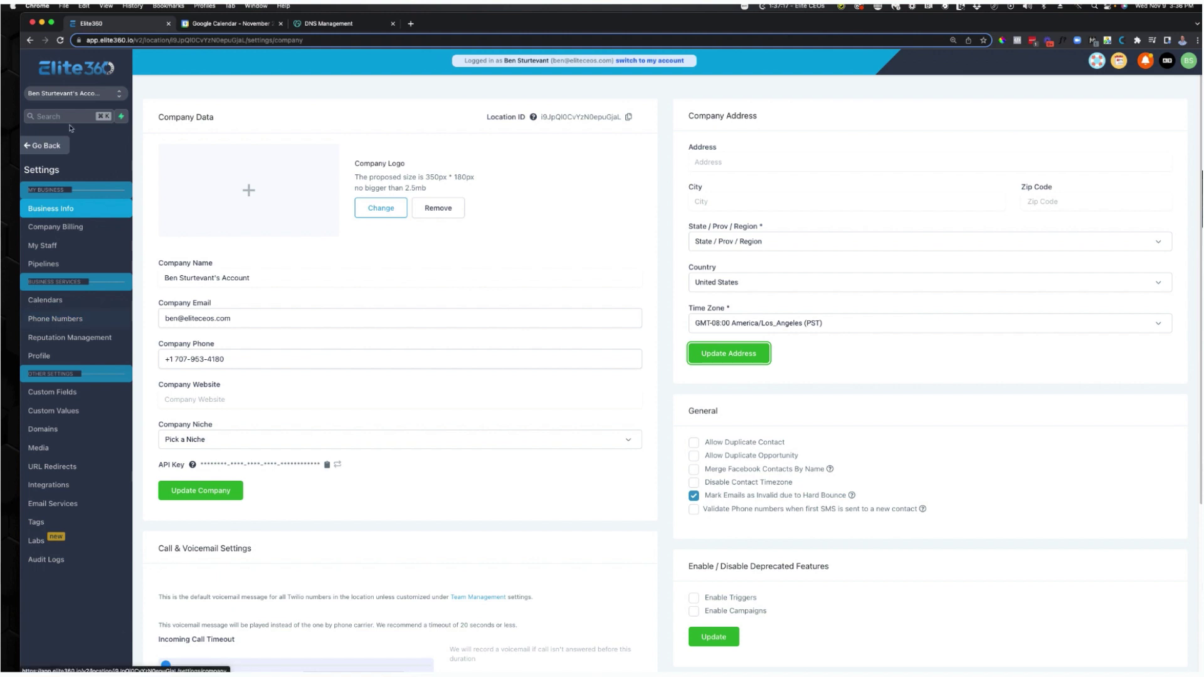
left_click(75, 486)
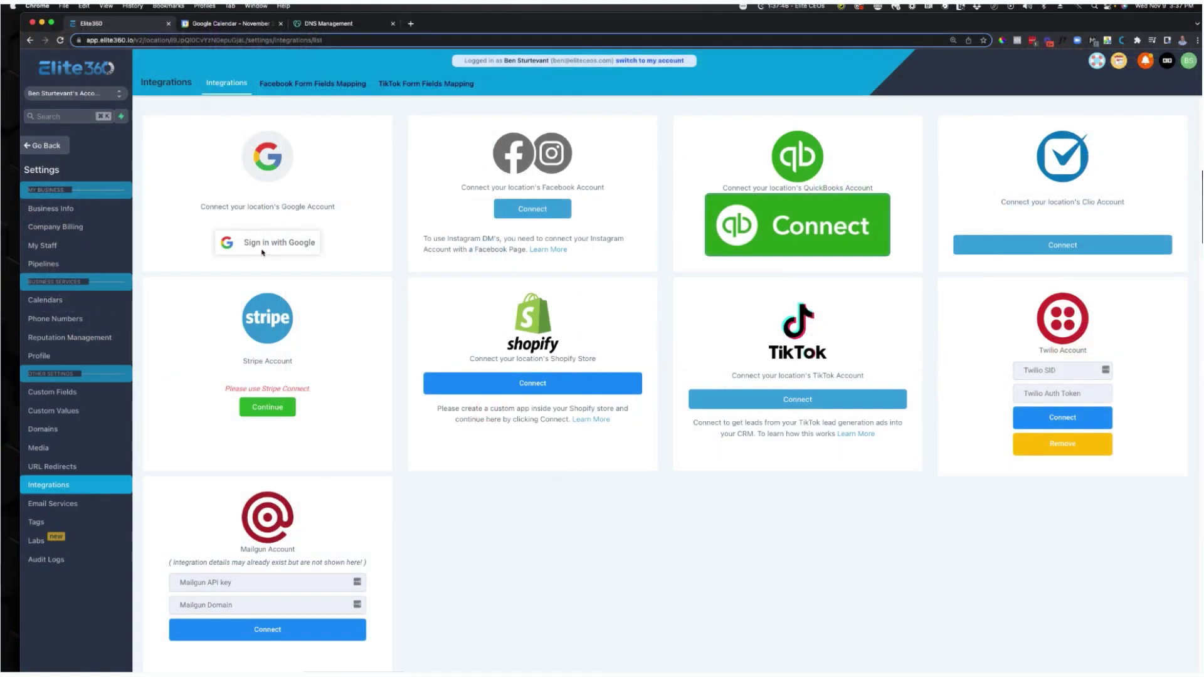
Sign in with Google, allow Lead Connector access, and connect the account to this location.
left_click(487, 200)
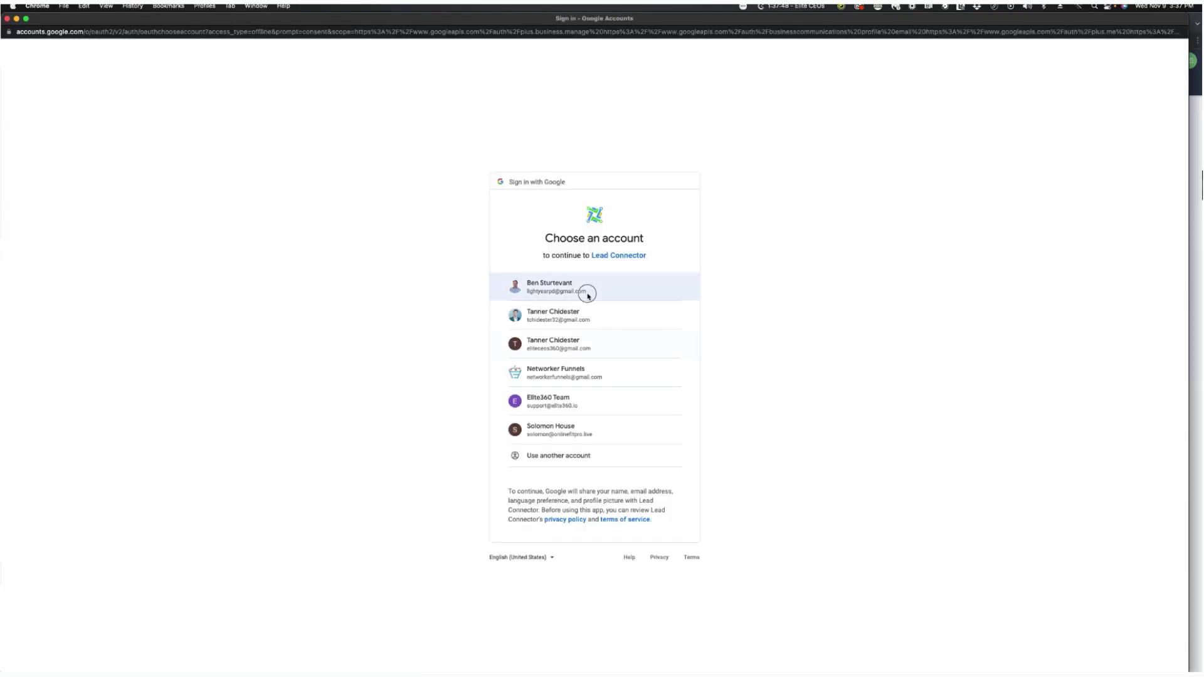
left_click(579, 288)
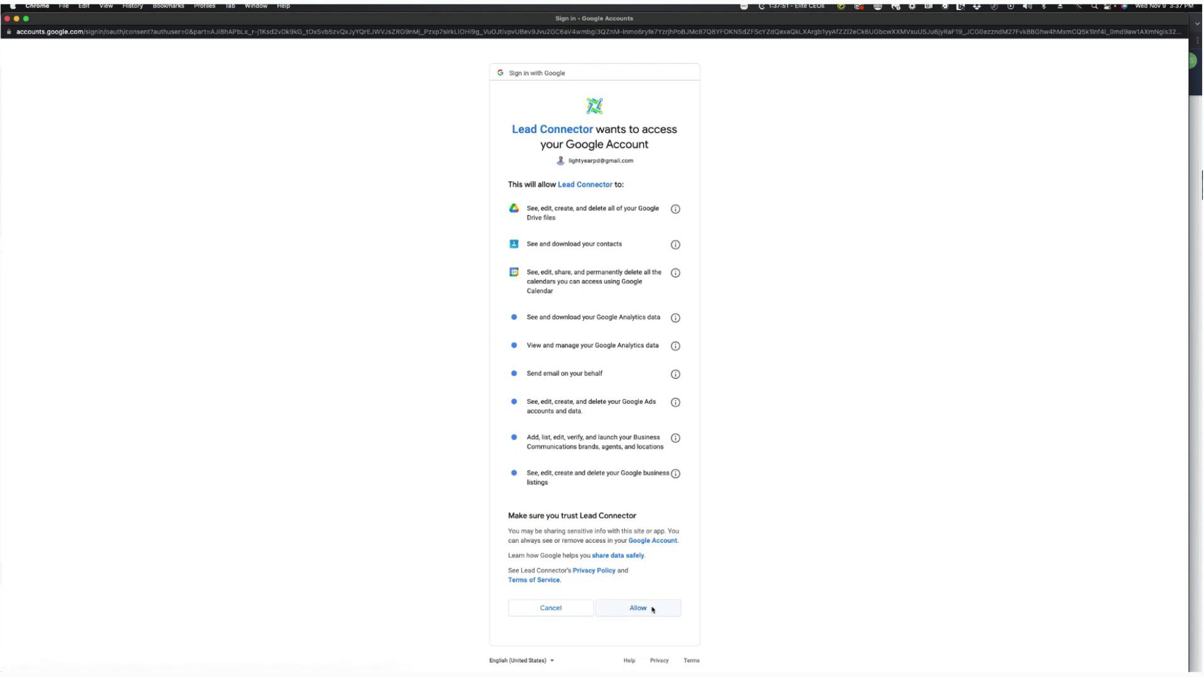
left_click(650, 607)
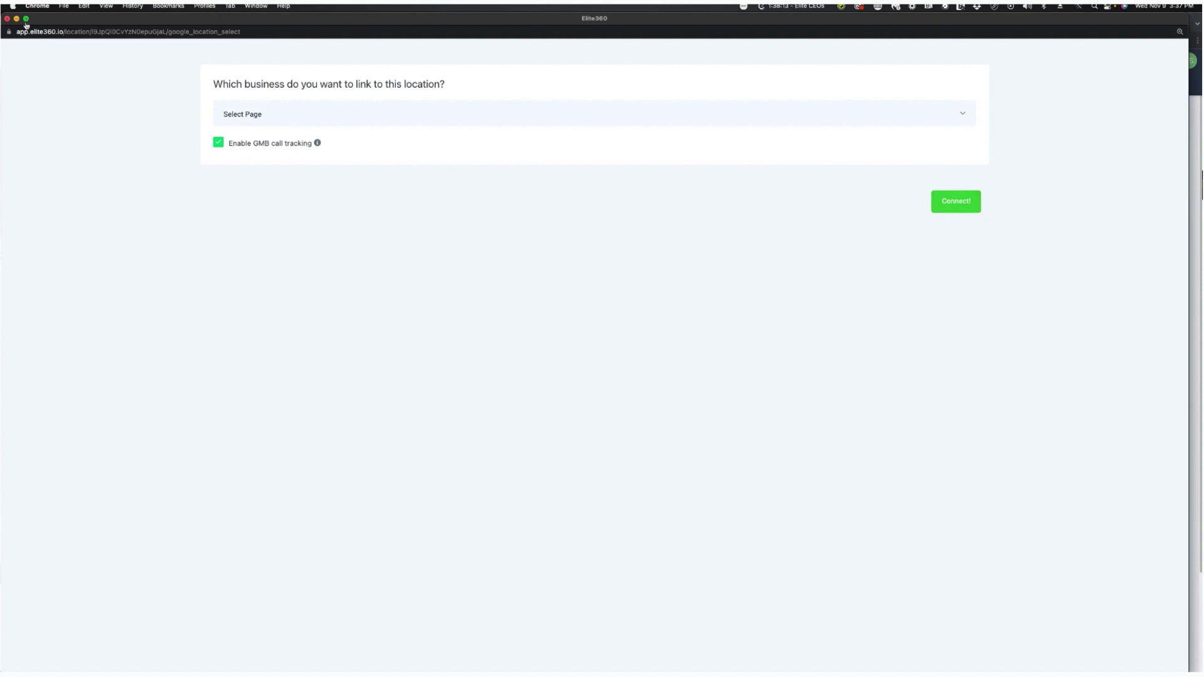
left_click(7, 18)
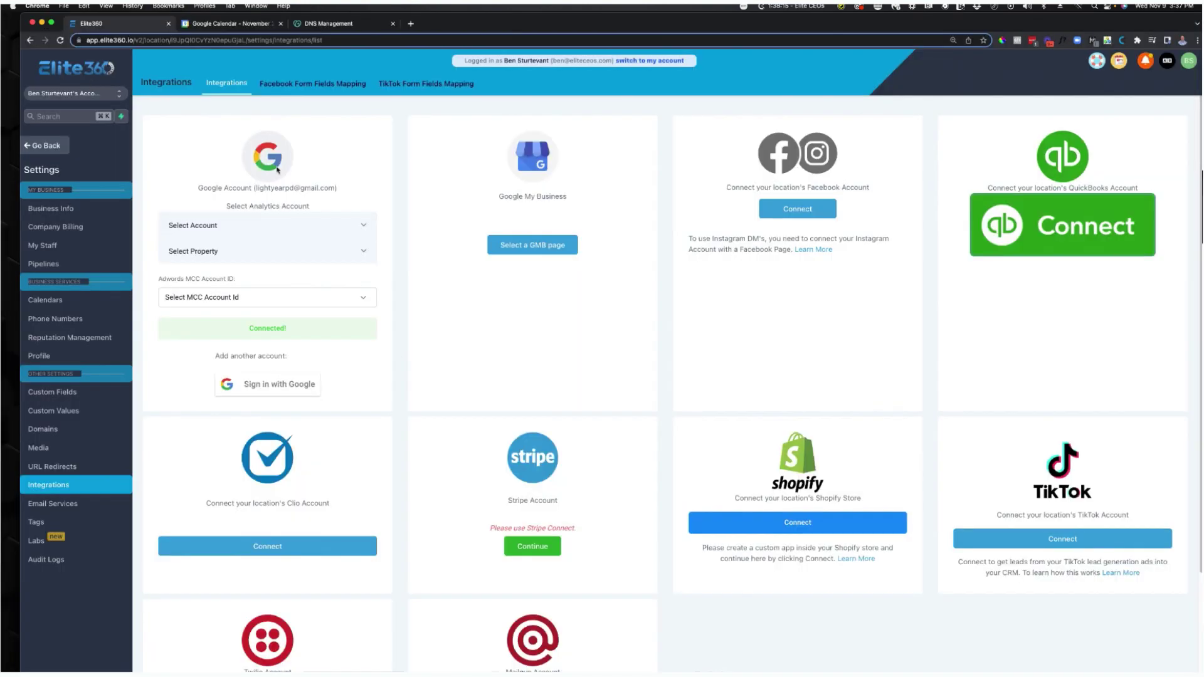
Cancel the Google disconnect prompt, keeping the connection, and go to the Profile settings.
left_click(358, 332)
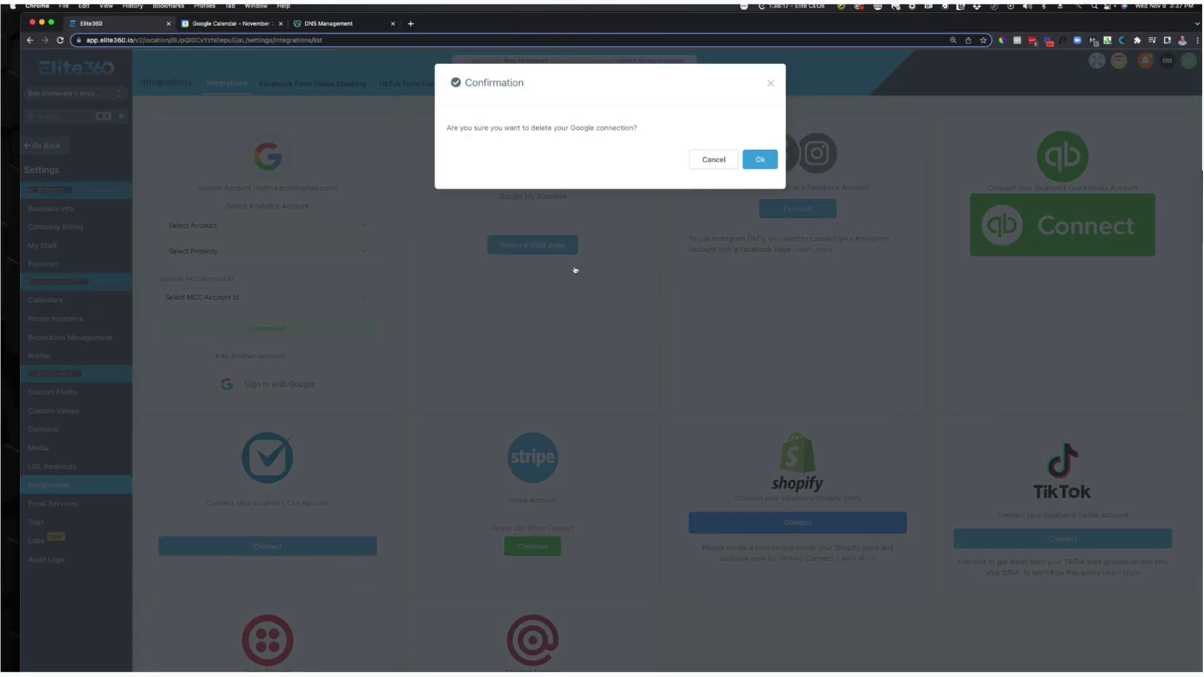
left_click(713, 164)
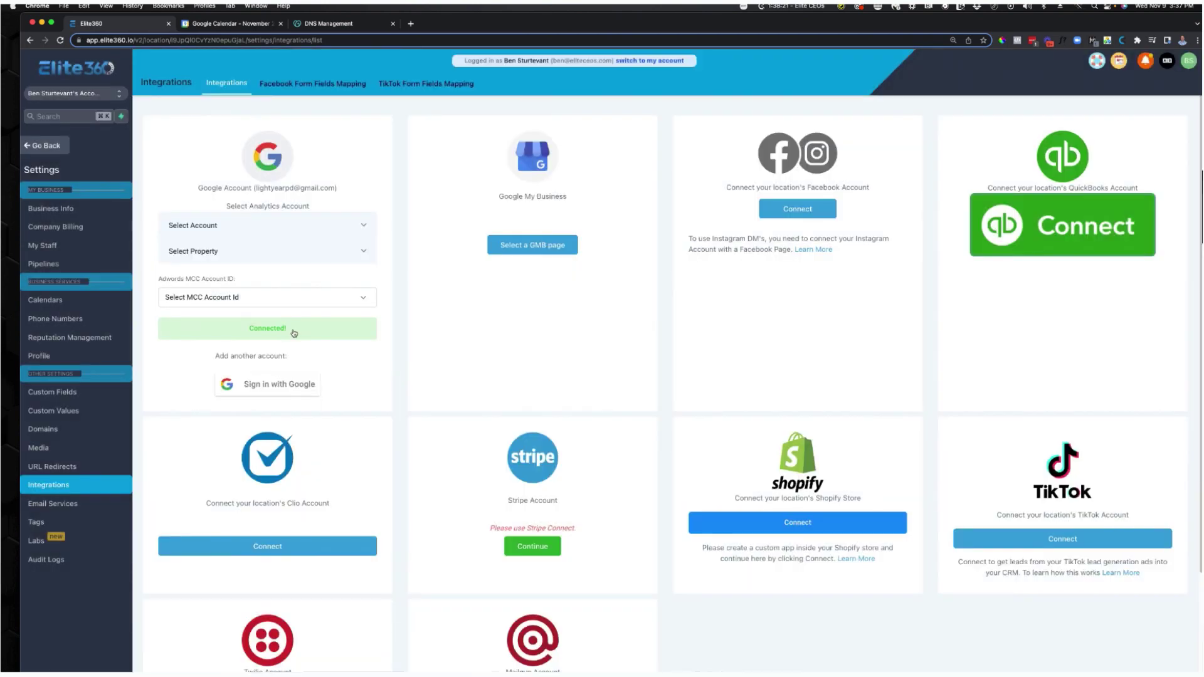
left_click(99, 356)
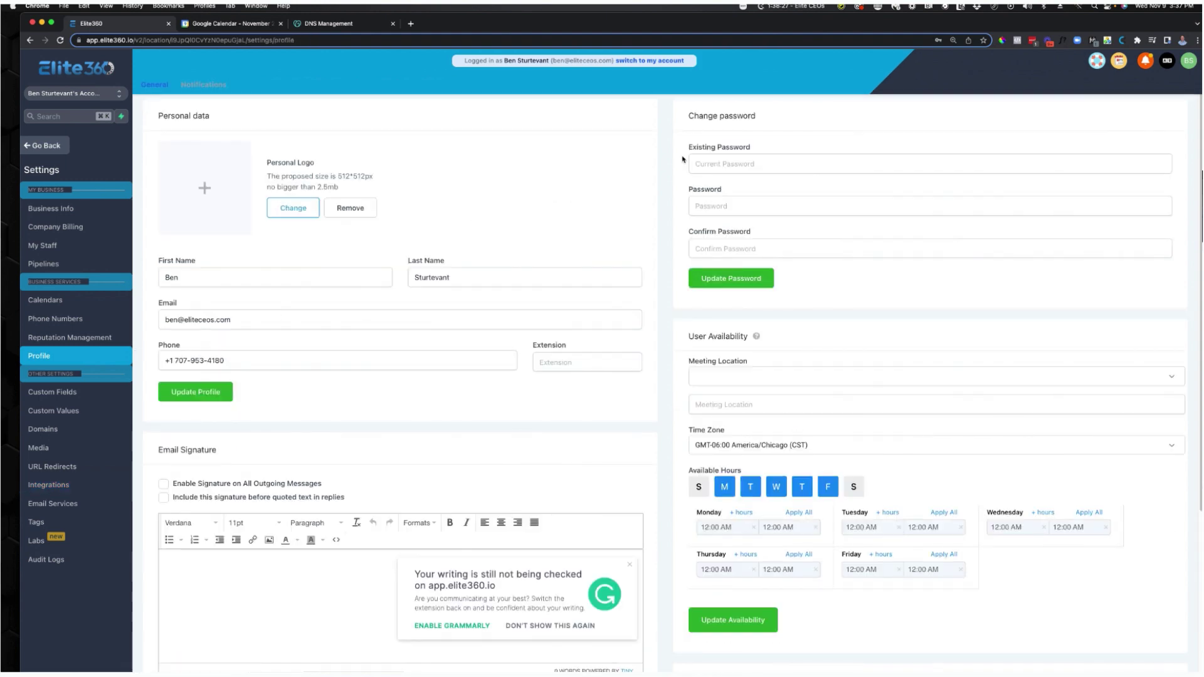
Enable the signature on all outgoing messages and enter a dashed divider with the user's name in bold.
scroll(756, 169, "down", 2)
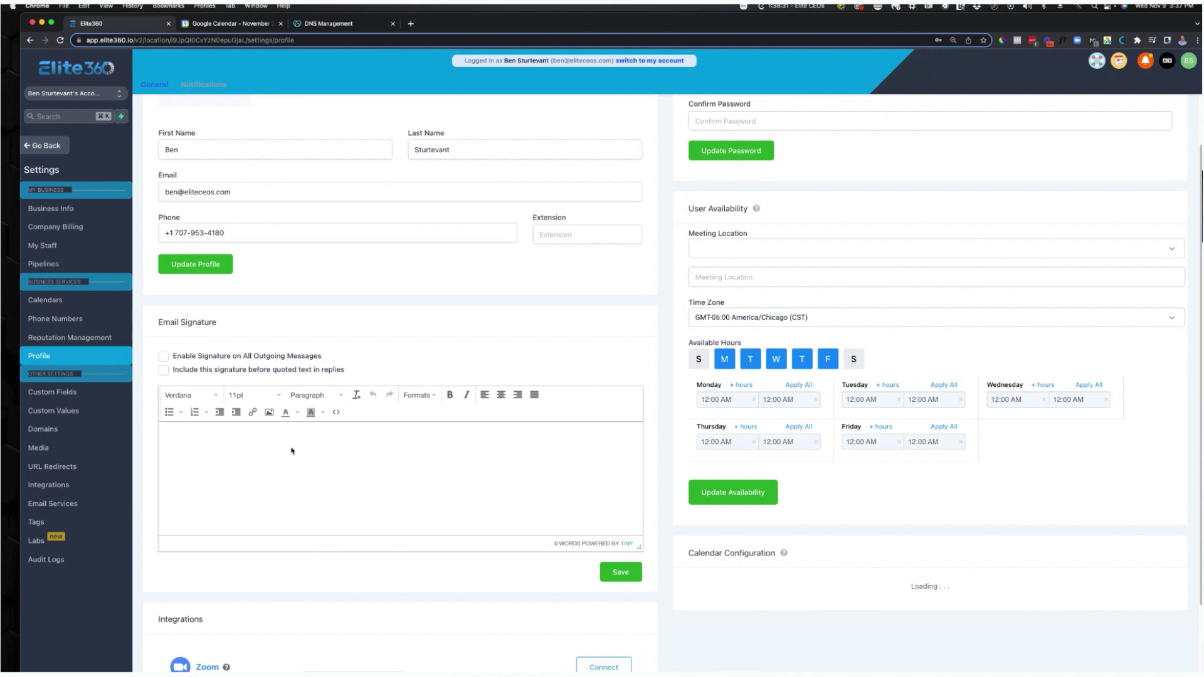
left_click(163, 358)
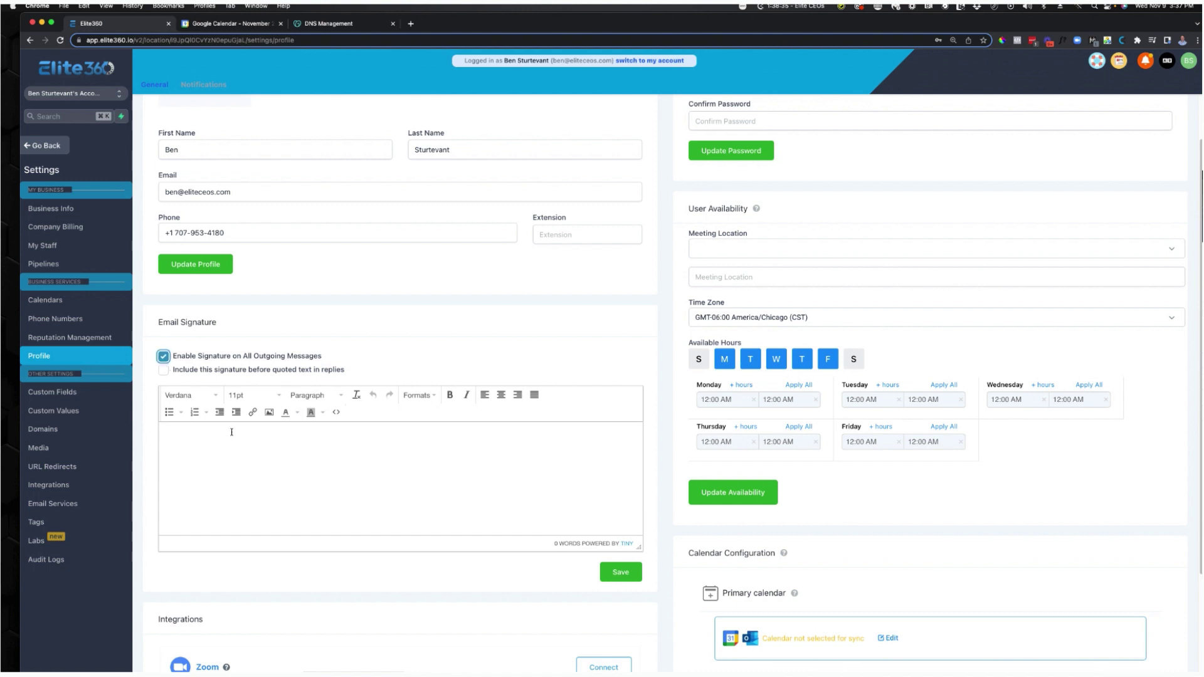
left_click(231, 432)
type("---- ")
type("Ben Sturtevant")
left_click_drag(219, 483, 142, 486)
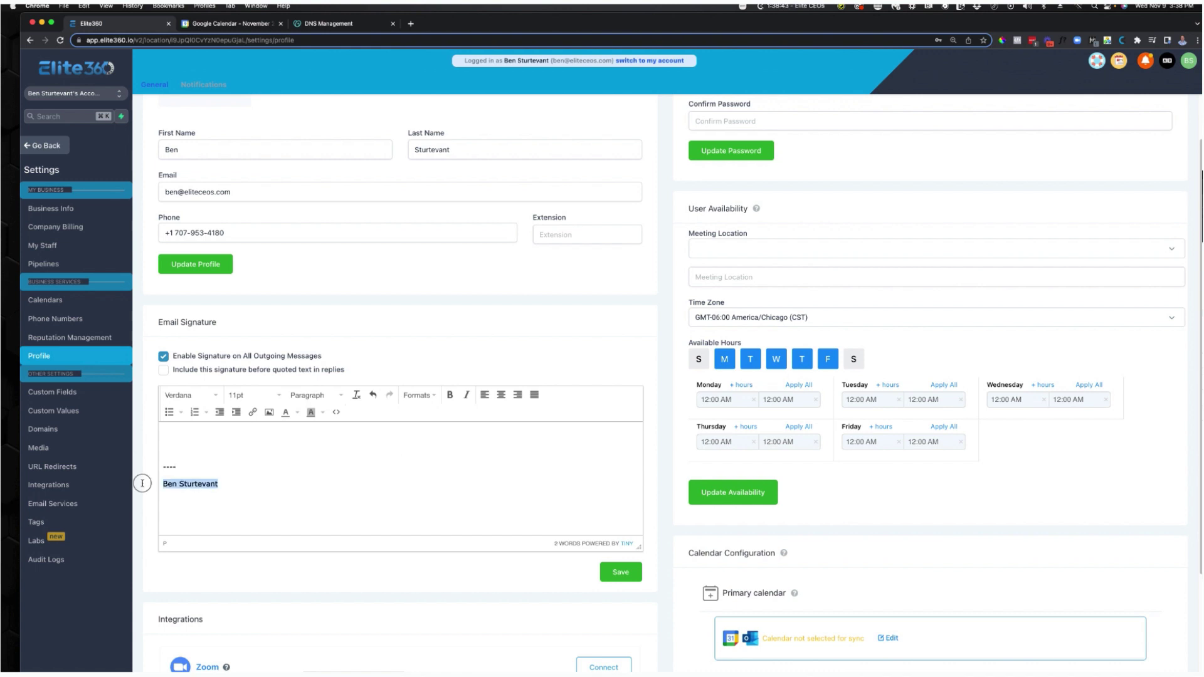
left_click(449, 394)
left_click(262, 481)
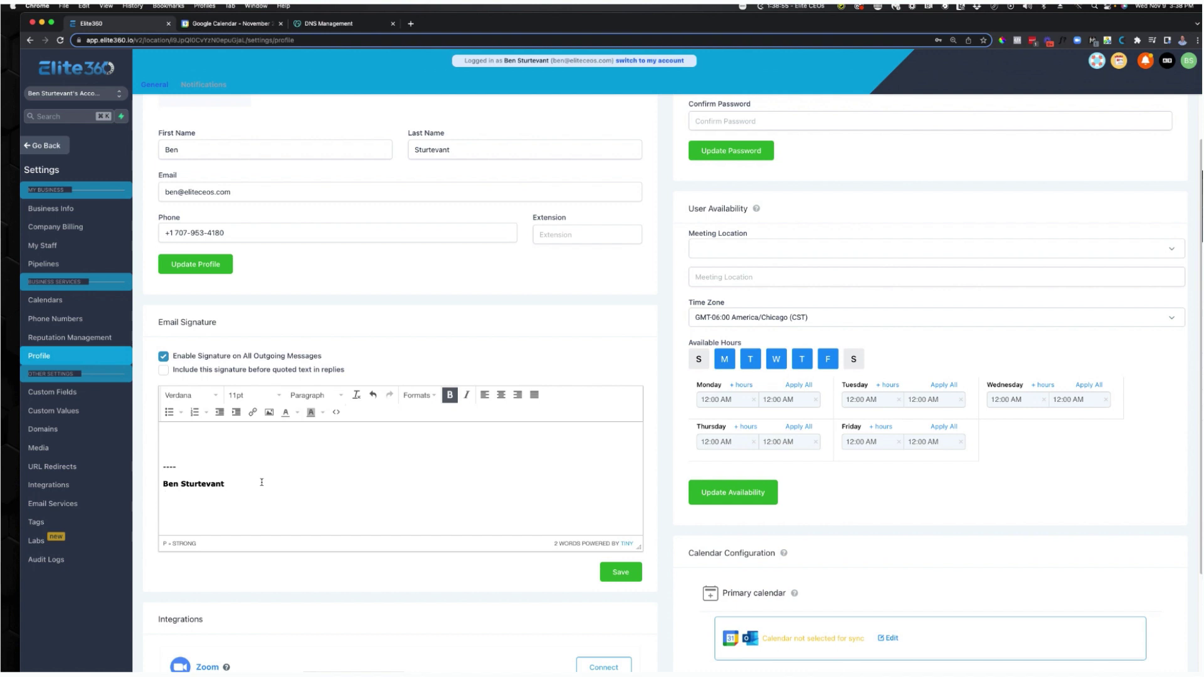
Add a non-bold 'Co-Founder of Elite360' title line and the user's phone number beneath the name.
key("shift+Return")
type("Co-Founder of Elite360")
left_click_drag(258, 494, 151, 493)
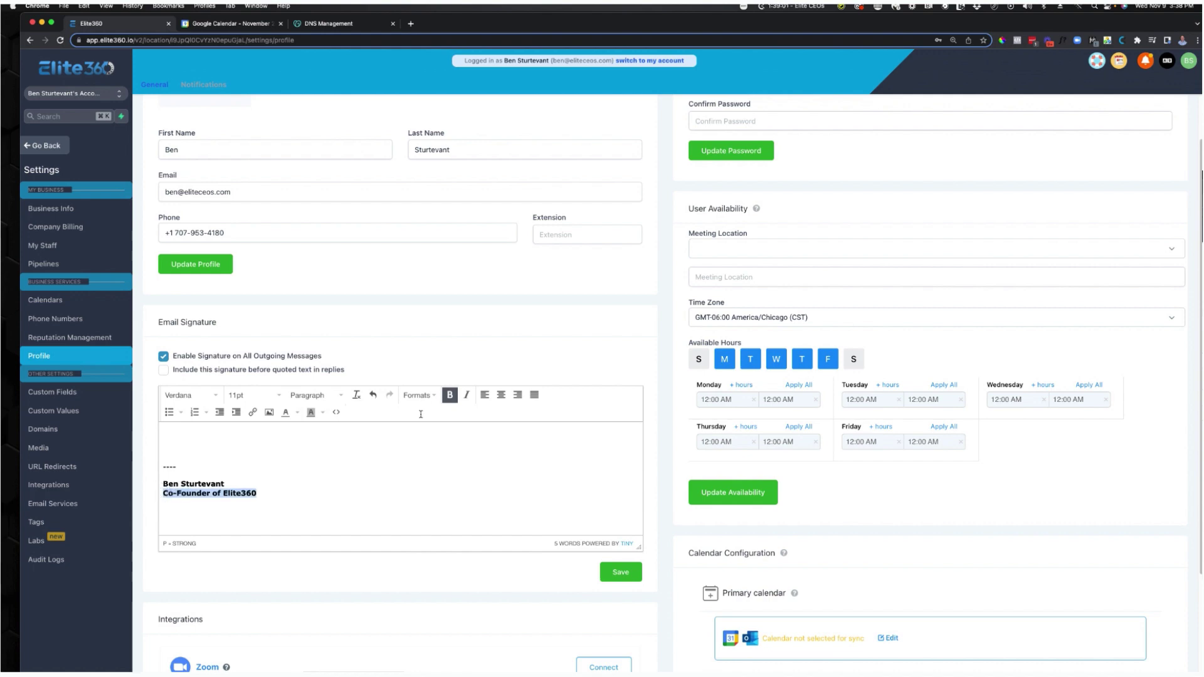
left_click(450, 397)
left_click(278, 497)
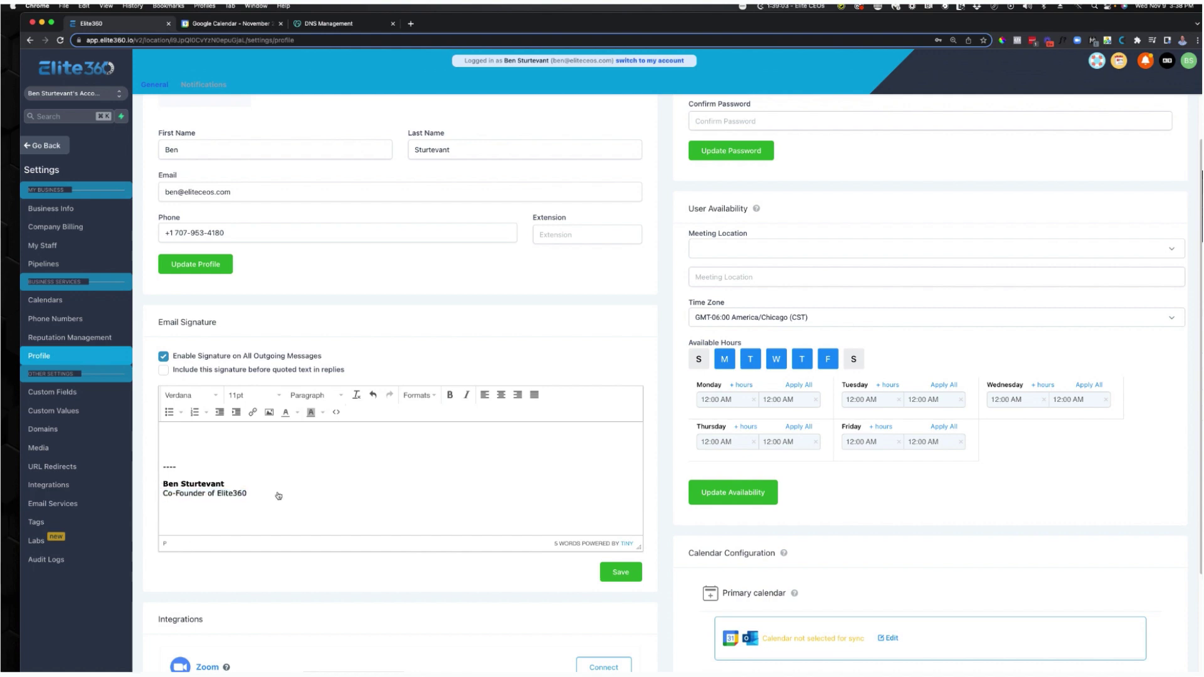
left_click(277, 492)
key("shift+Return")
scroll(420, 481, "up", 1)
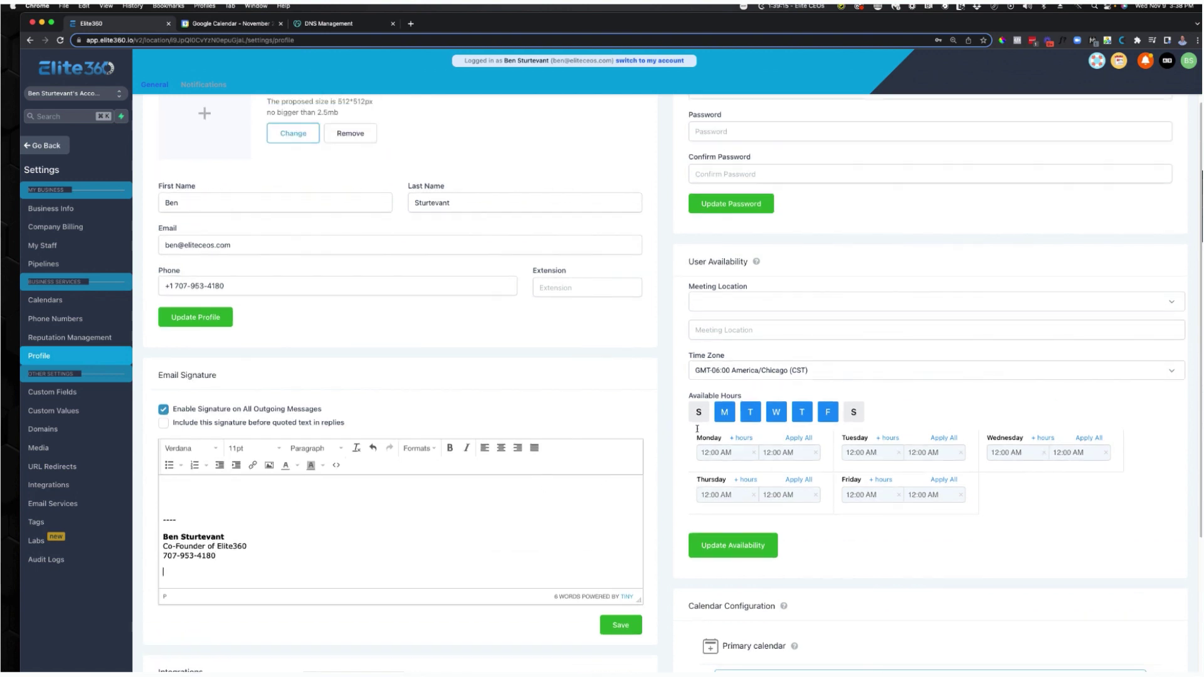
scroll(697, 429, "up", 1)
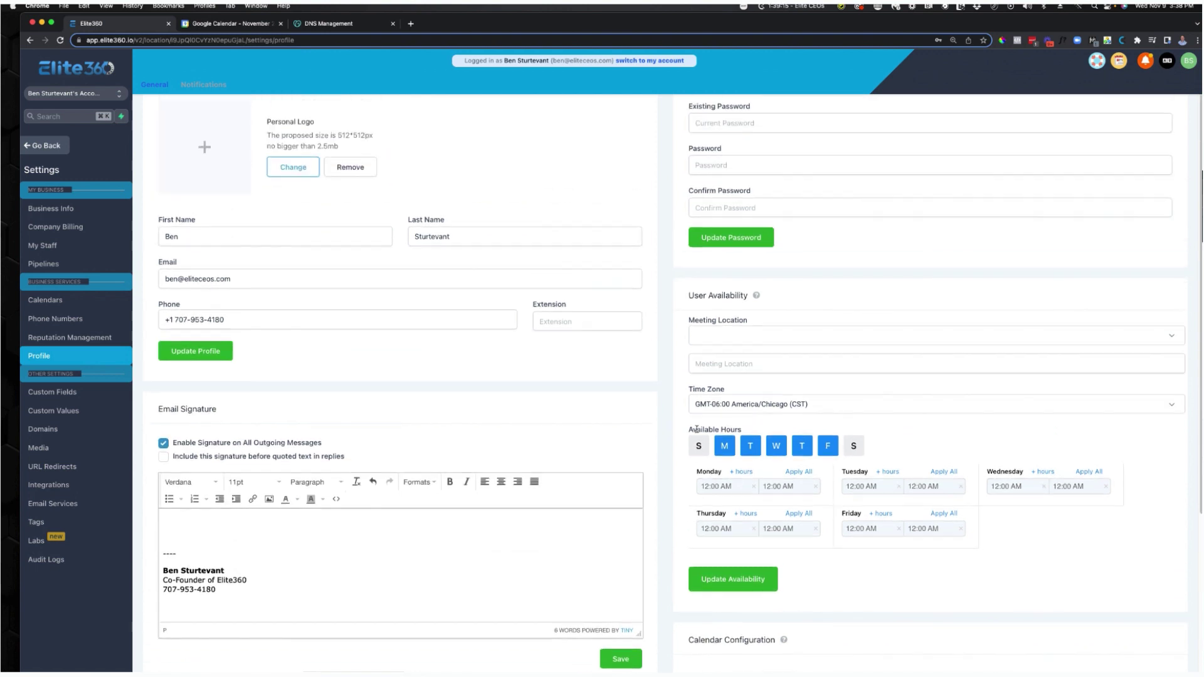
Choose Custom as the meeting location and GMT-08:00 America/Los_Angeles (PST) as the availability time zone.
left_click(746, 338)
left_click(721, 352)
left_click(744, 338)
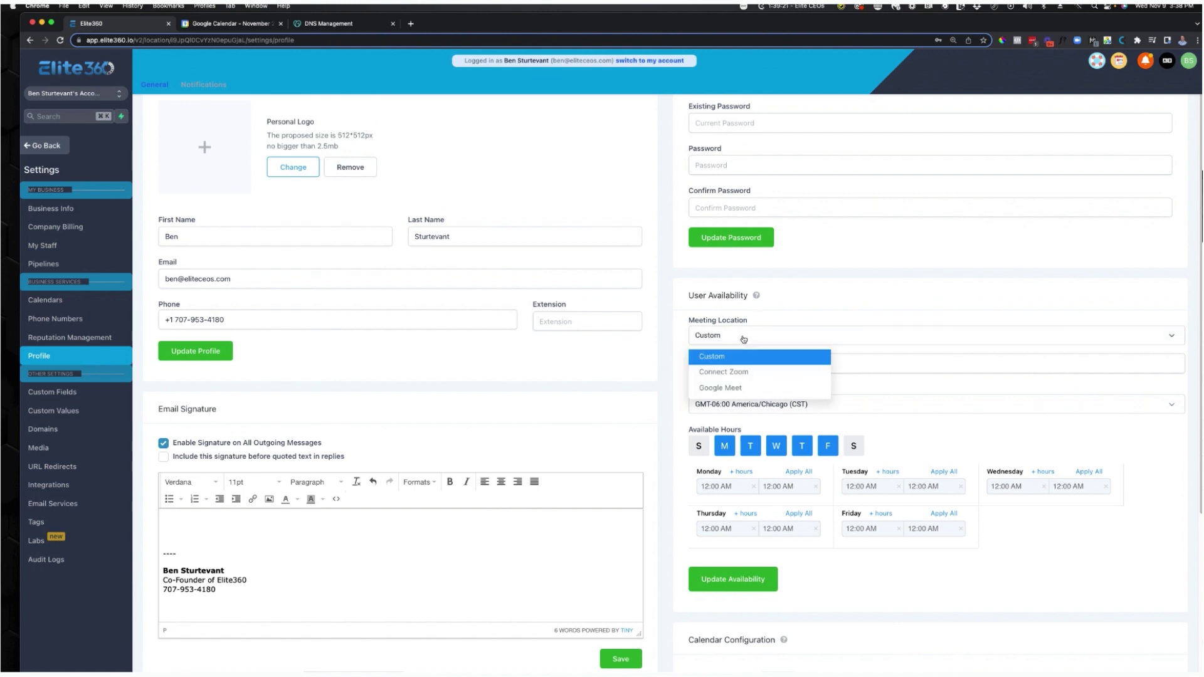
left_click(744, 336)
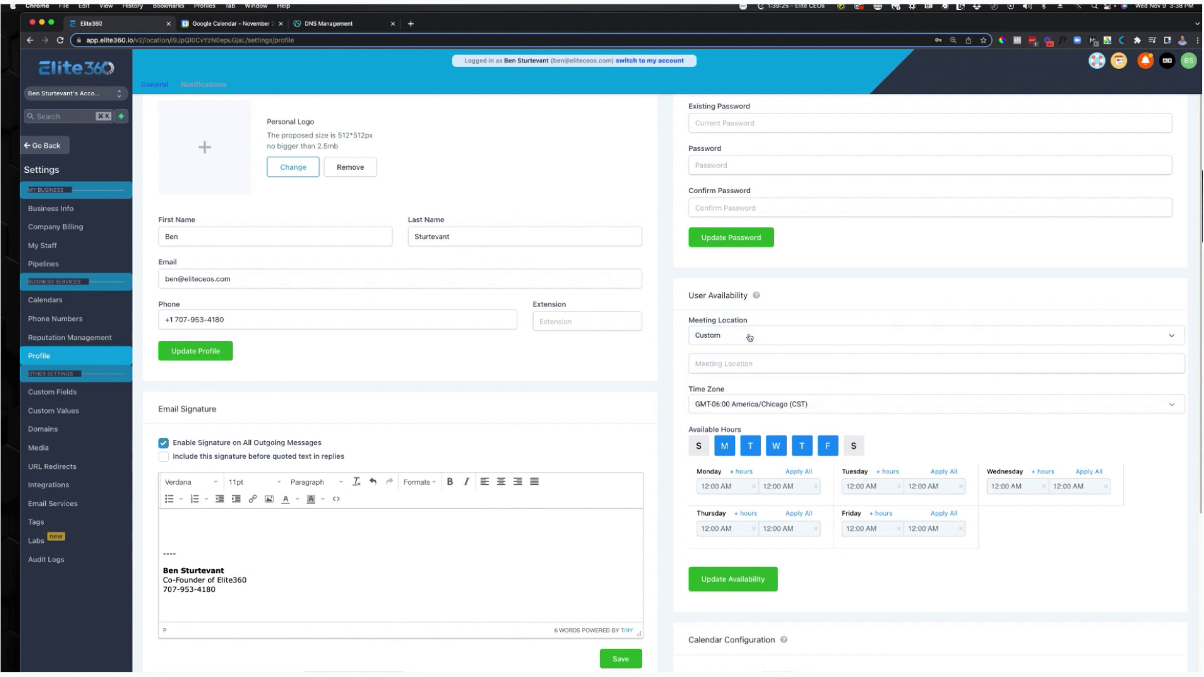
left_click(757, 366)
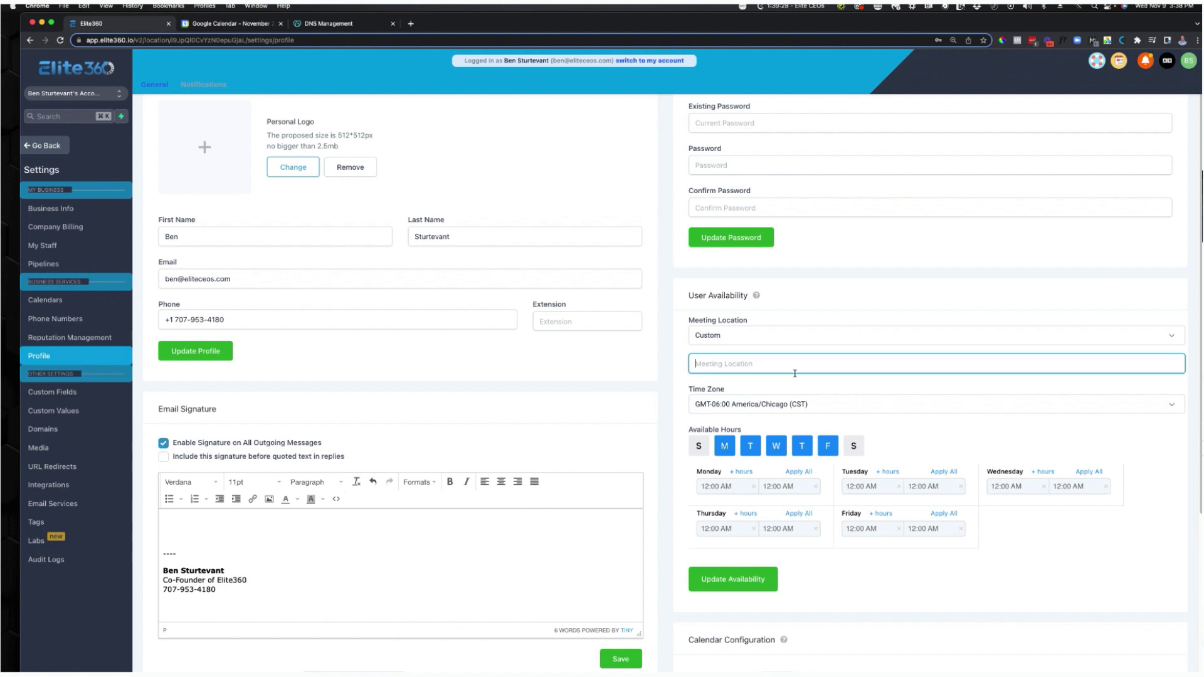
left_click(789, 407)
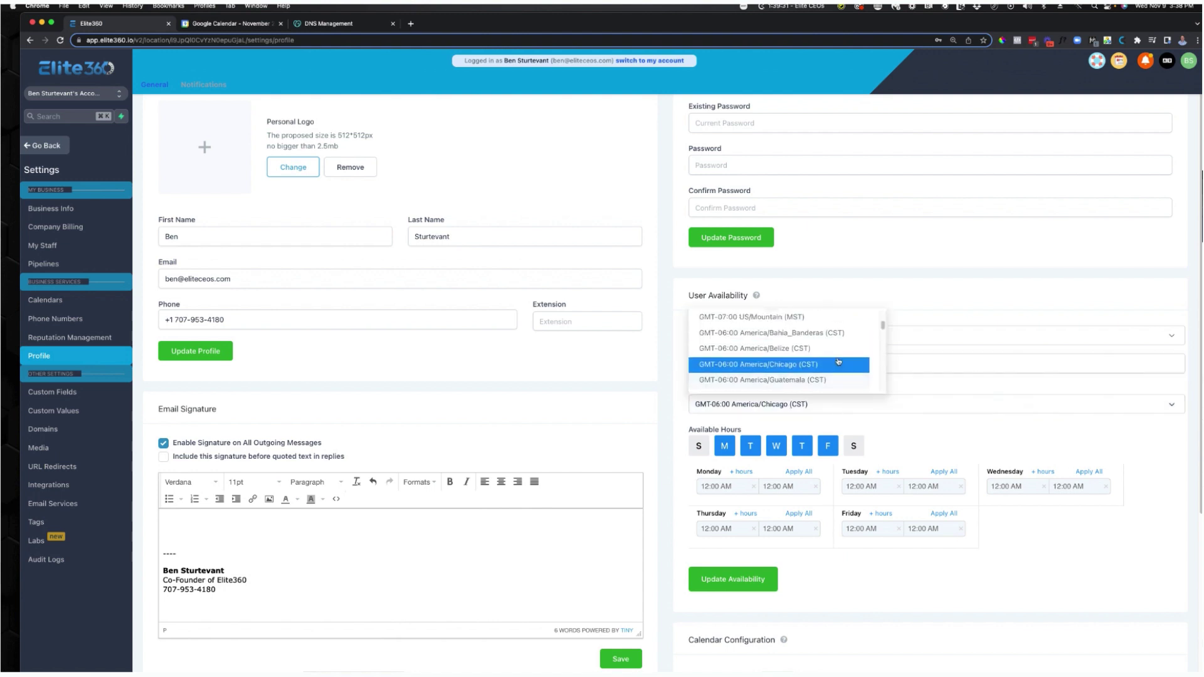
scroll(839, 362, "up", 5)
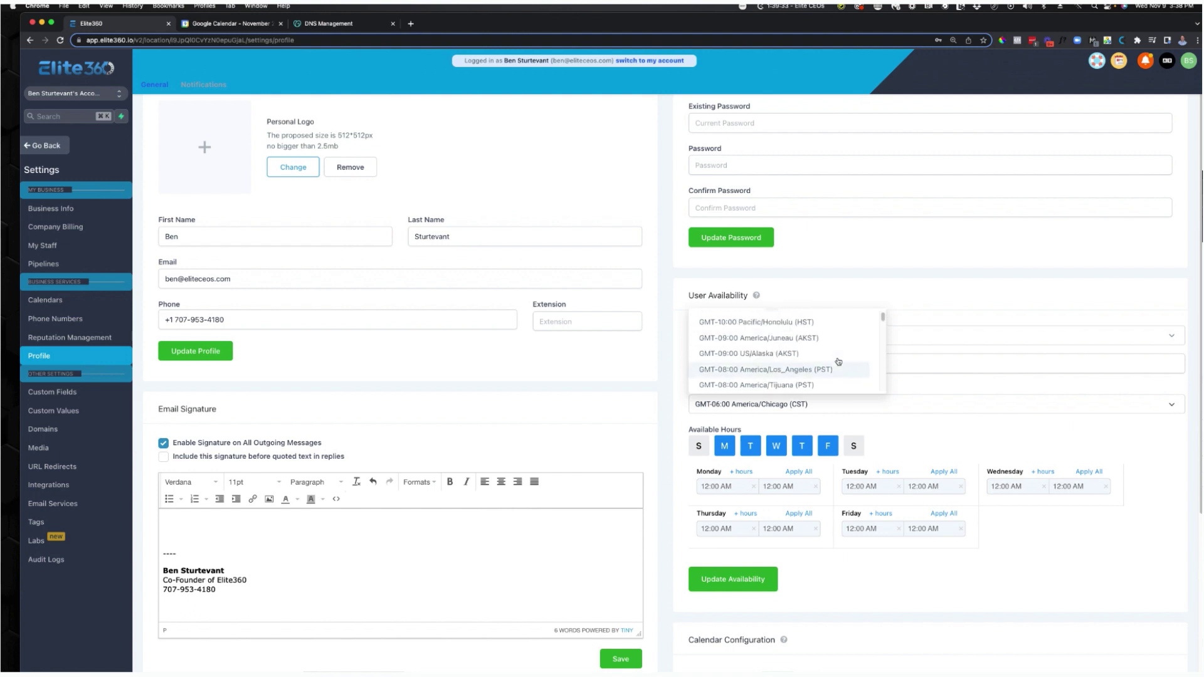
left_click(839, 368)
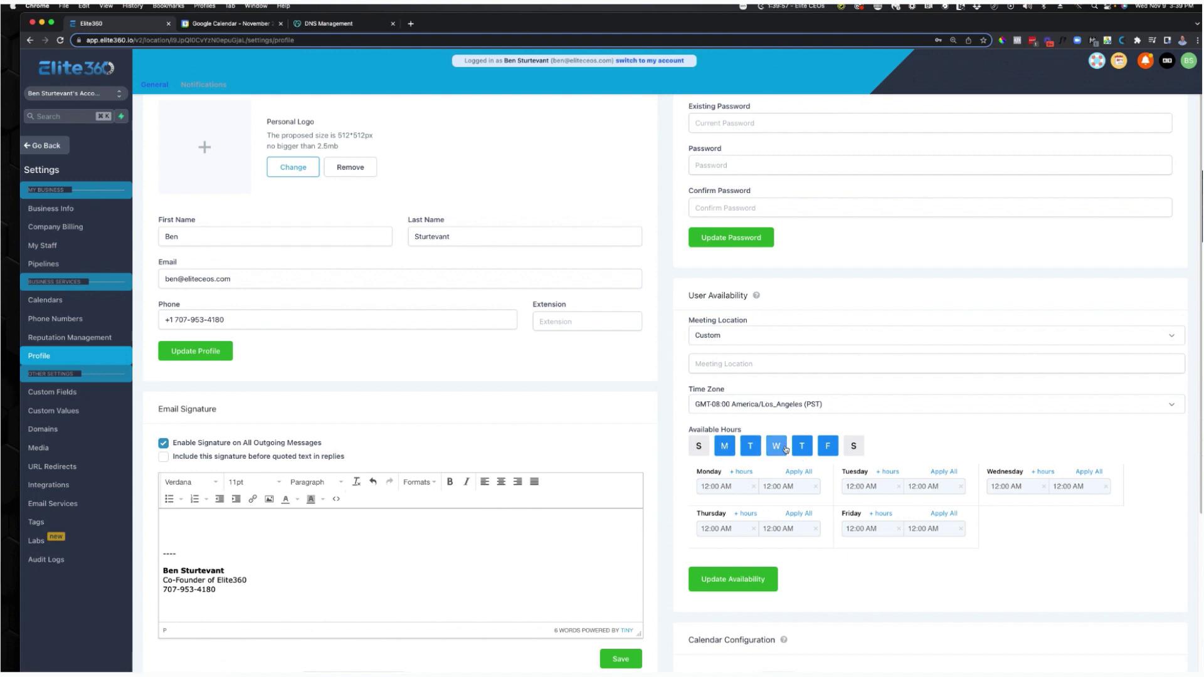
Set Monday's first availability block to 08:00 AM – 01:00 PM.
left_click(737, 492)
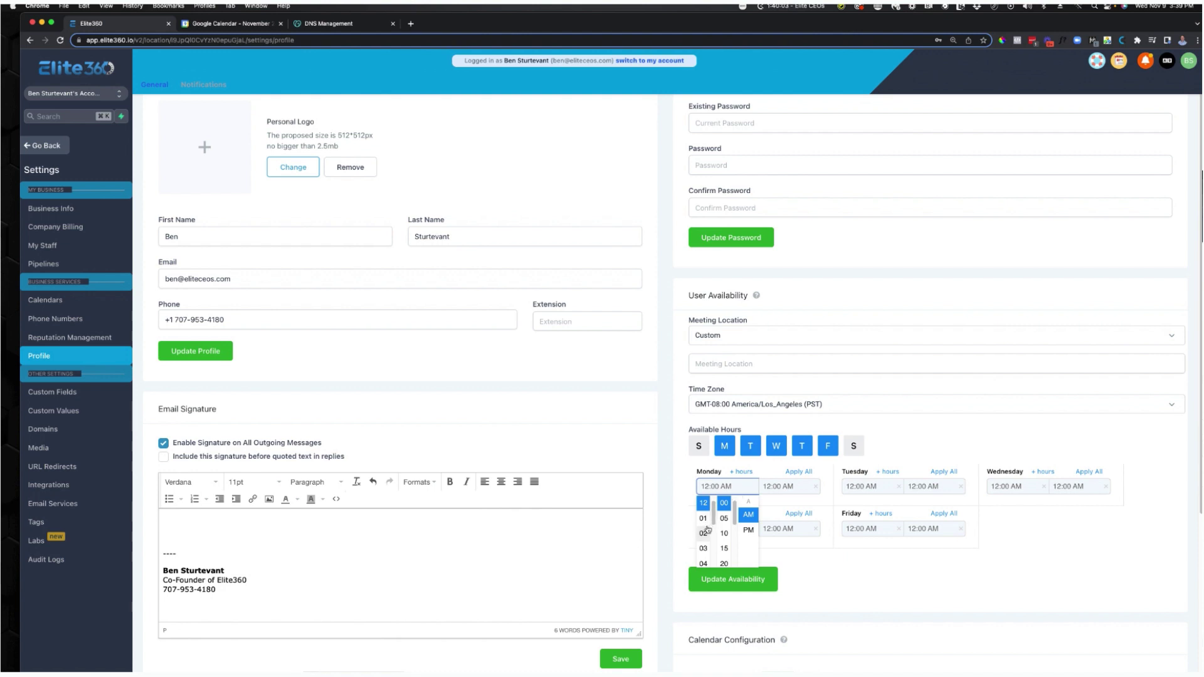
scroll(707, 541, "down", 2)
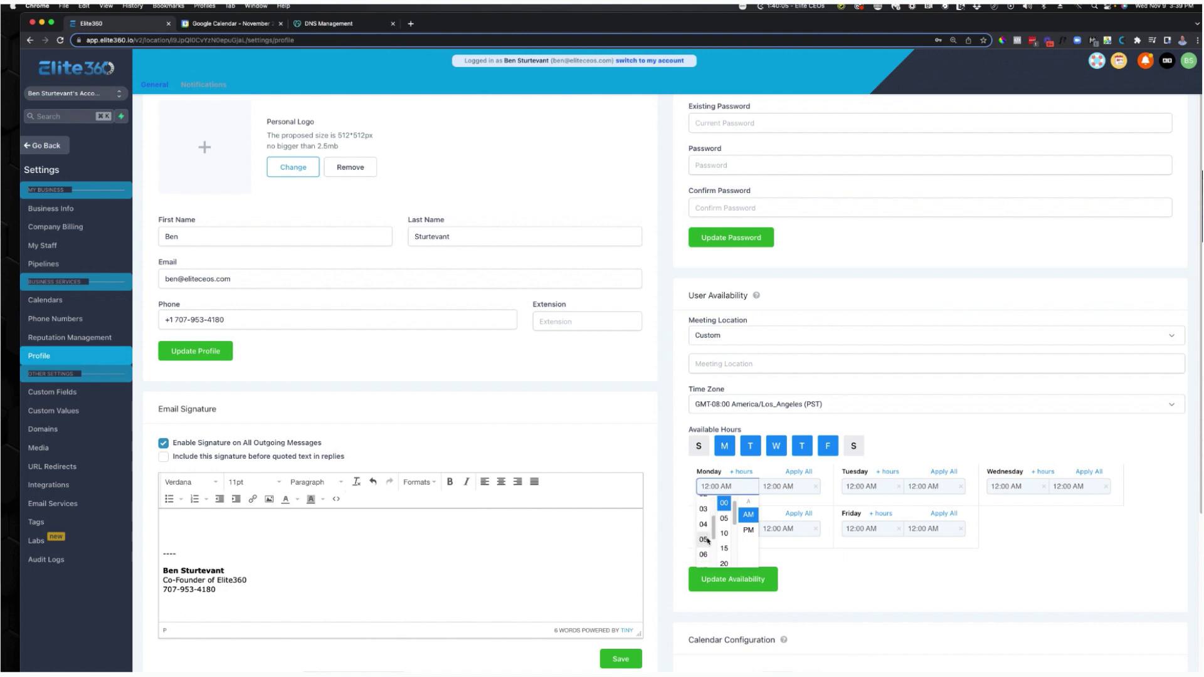
scroll(707, 541, "down", 4)
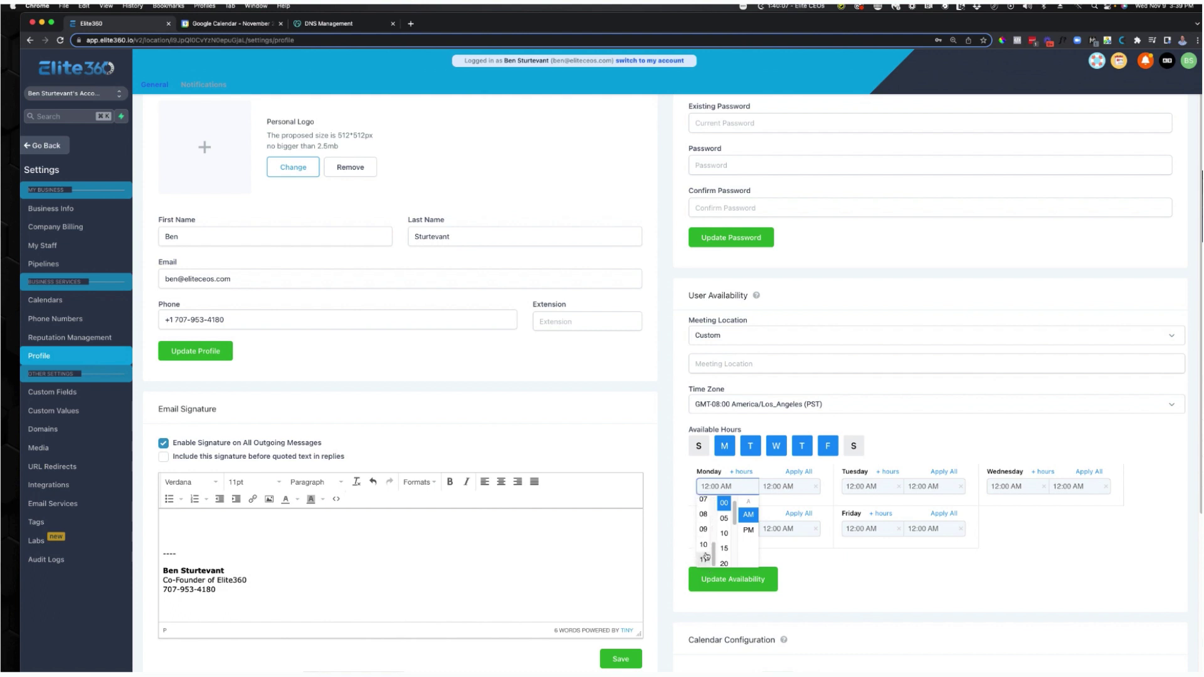
left_click(703, 515)
left_click(779, 487)
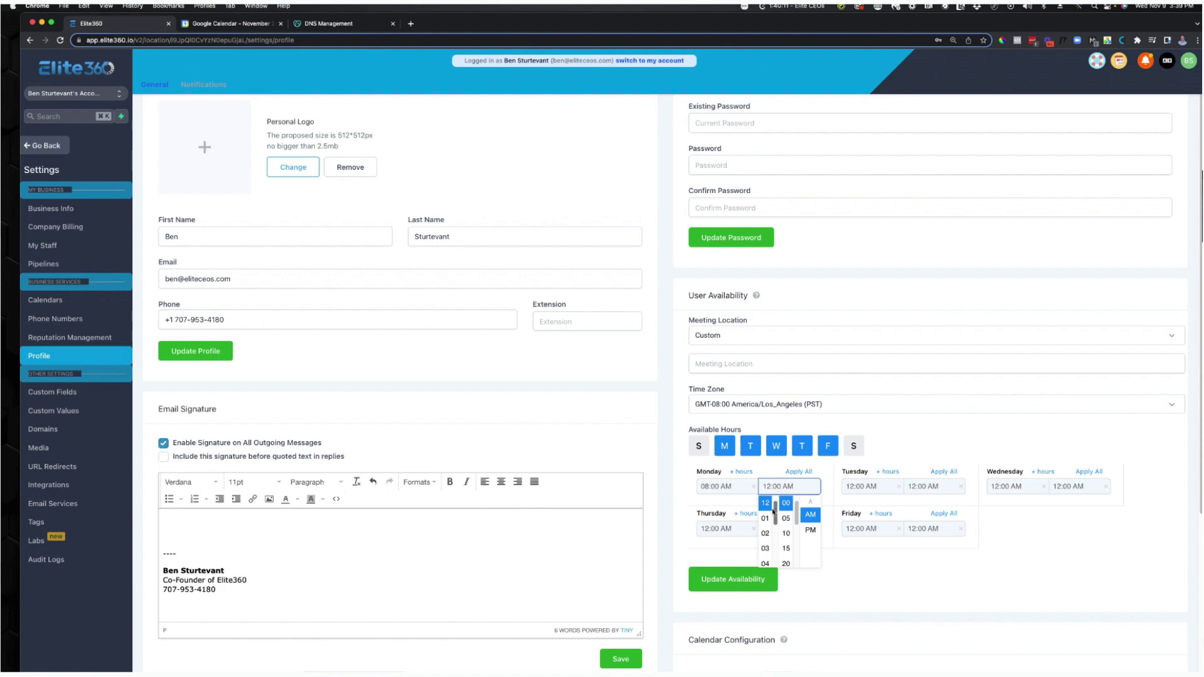
left_click(766, 518)
left_click(801, 492)
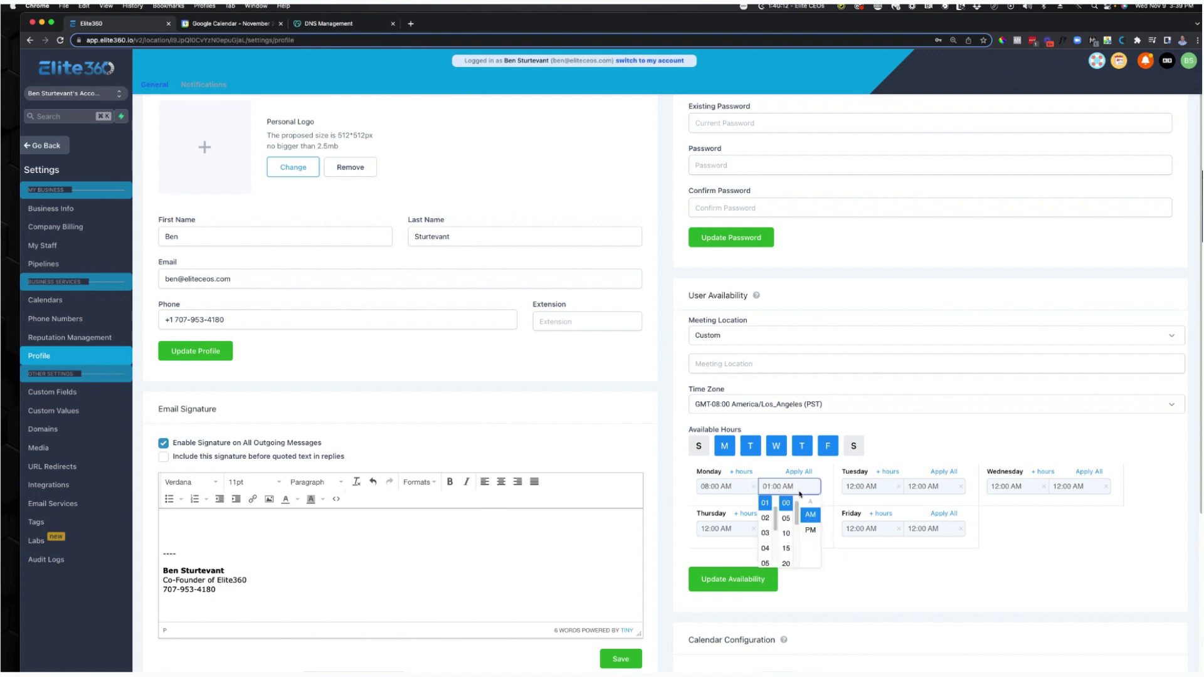
left_click(810, 531)
Add a second Monday block starting 02:00 PM and copy Monday's hours to all weekdays.
left_click(745, 472)
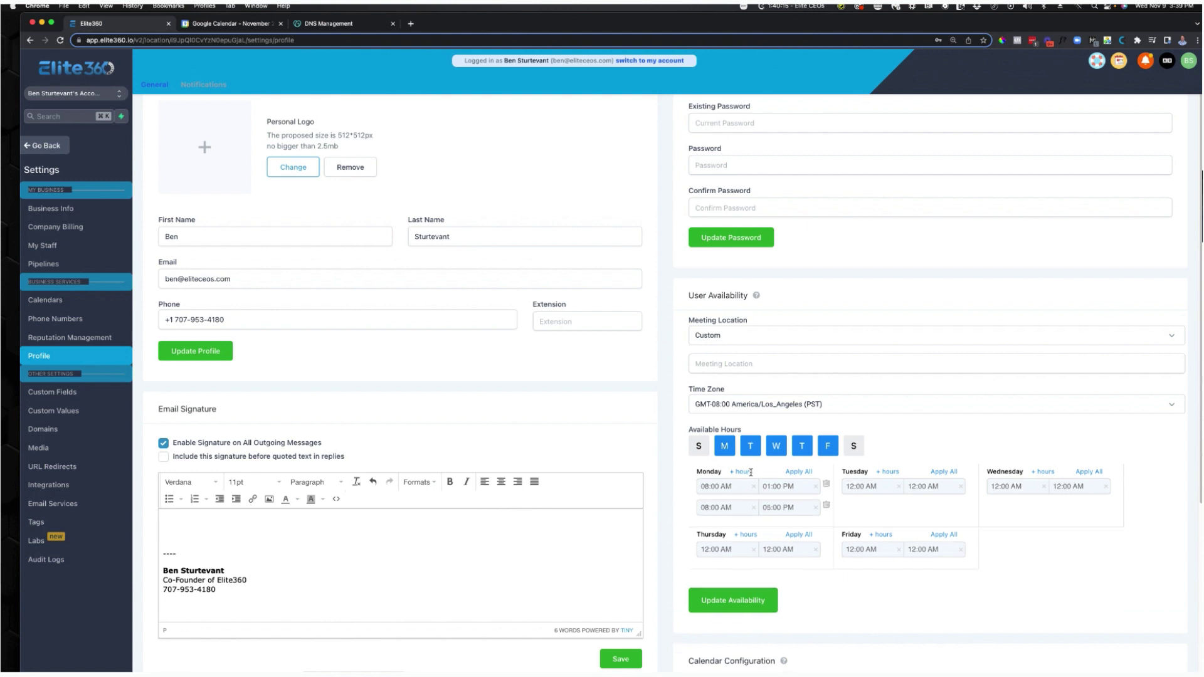
left_click(737, 510)
scroll(707, 543, "down", 1)
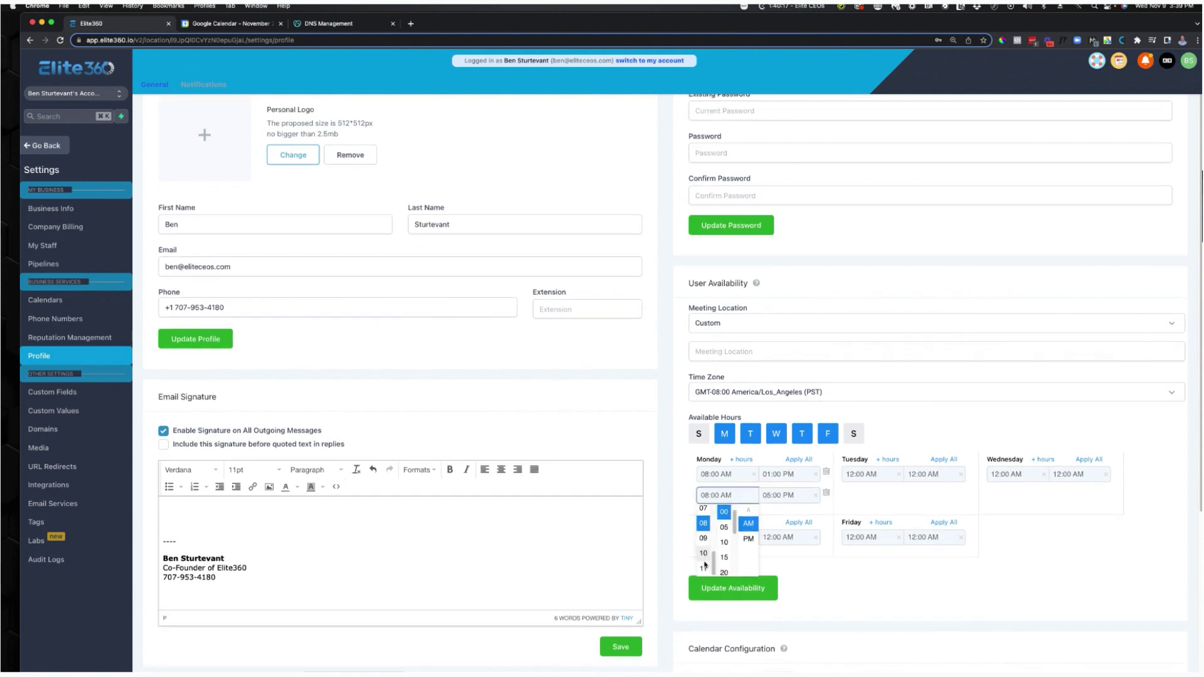
scroll(707, 543, "up", 1)
scroll(707, 543, "up", 3)
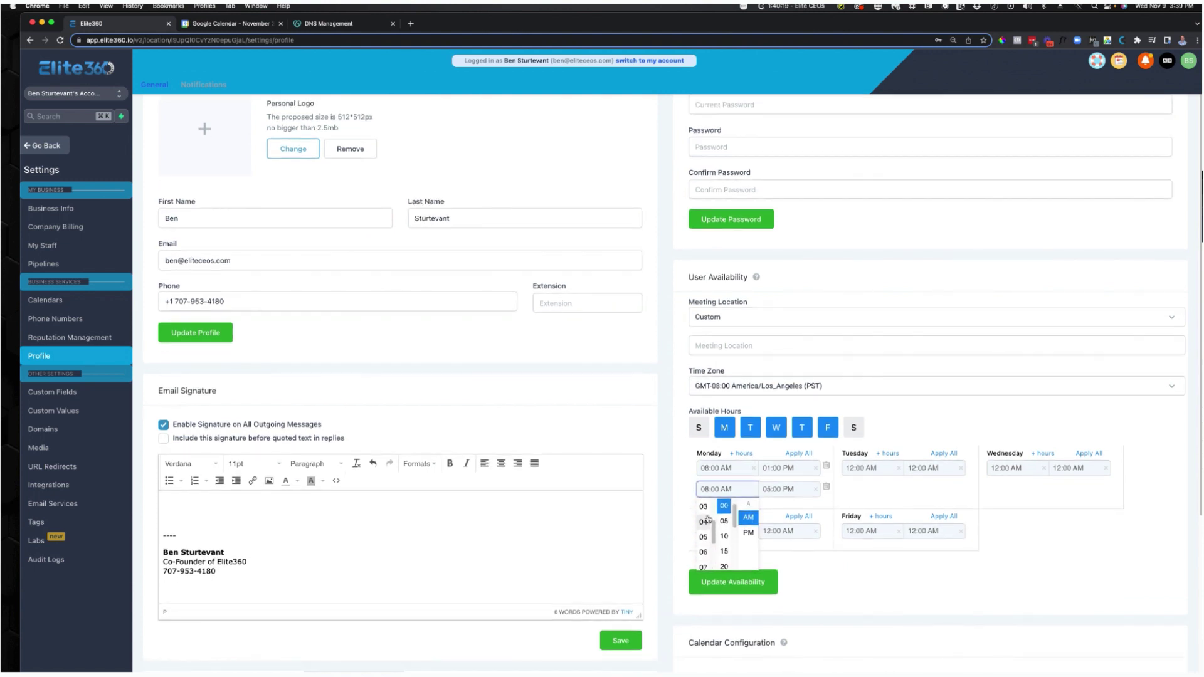
left_click(705, 507)
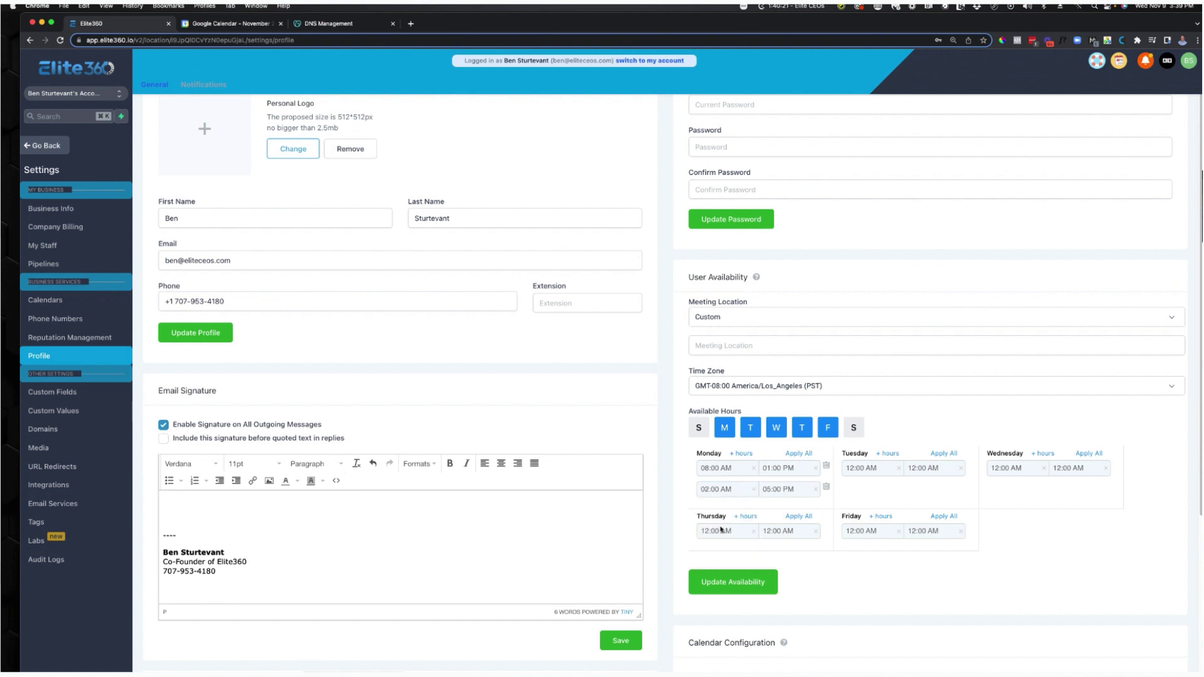
left_click(733, 495)
left_click(748, 534)
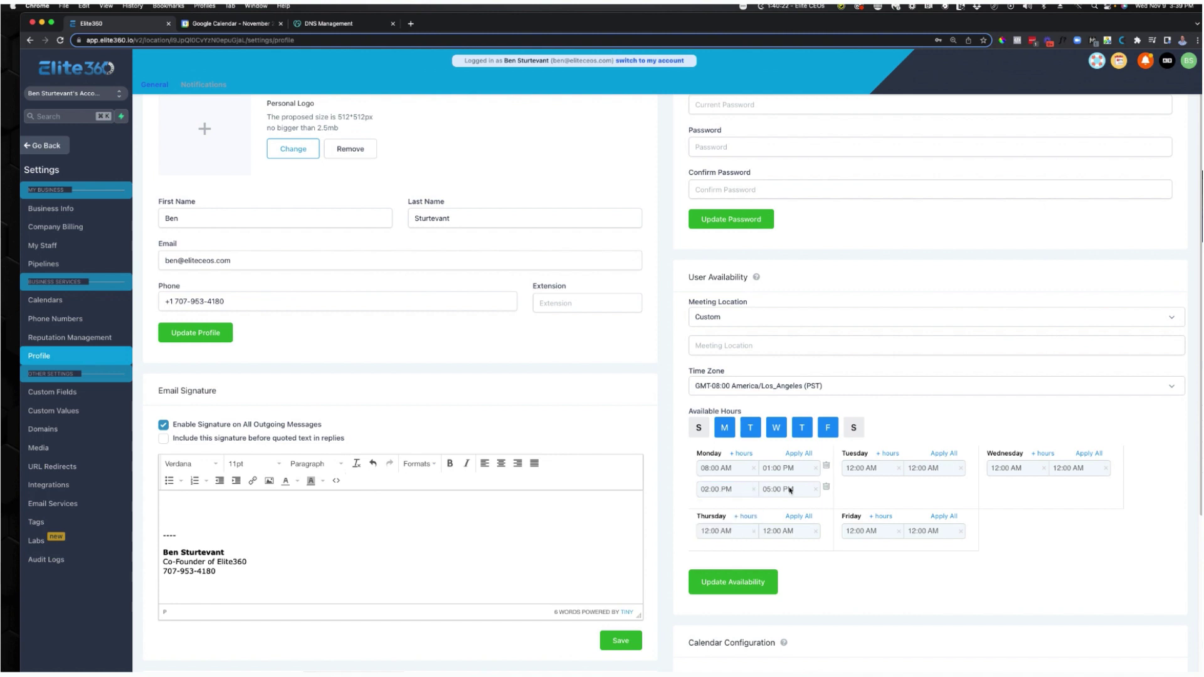
left_click(796, 454)
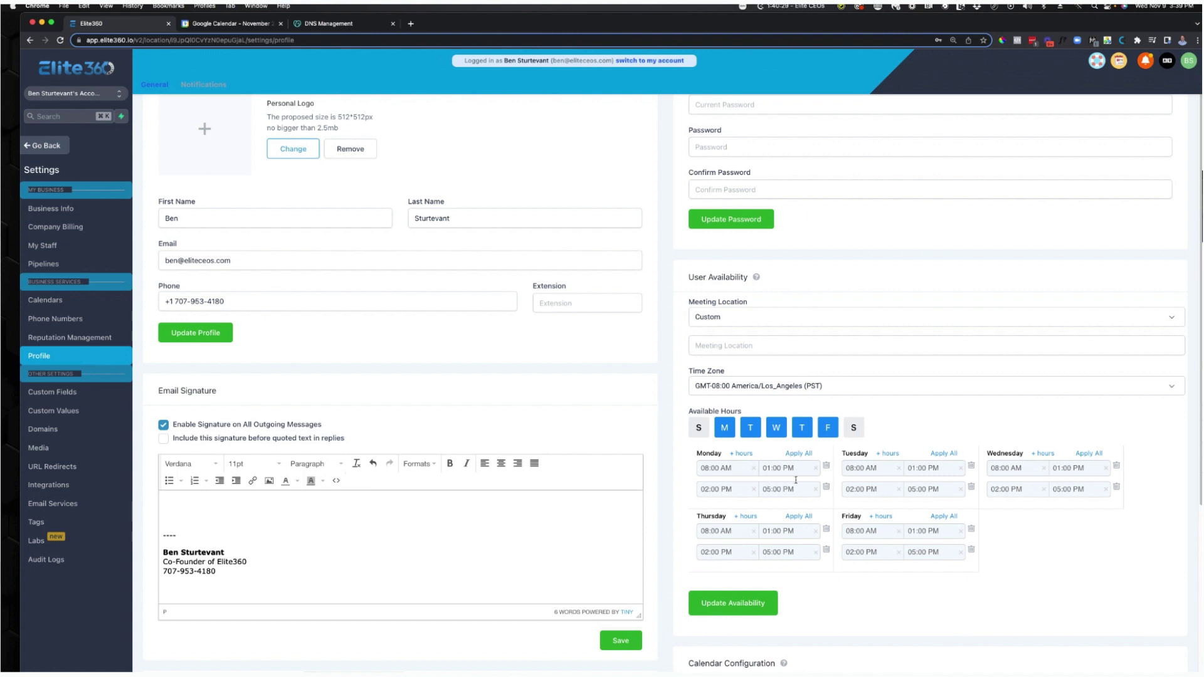
Change Monday to 08:00 AM–12:00 PM plus 01:00 PM onward, reapply to weekdays, drop Friday afternoon, and save.
left_click(760, 471)
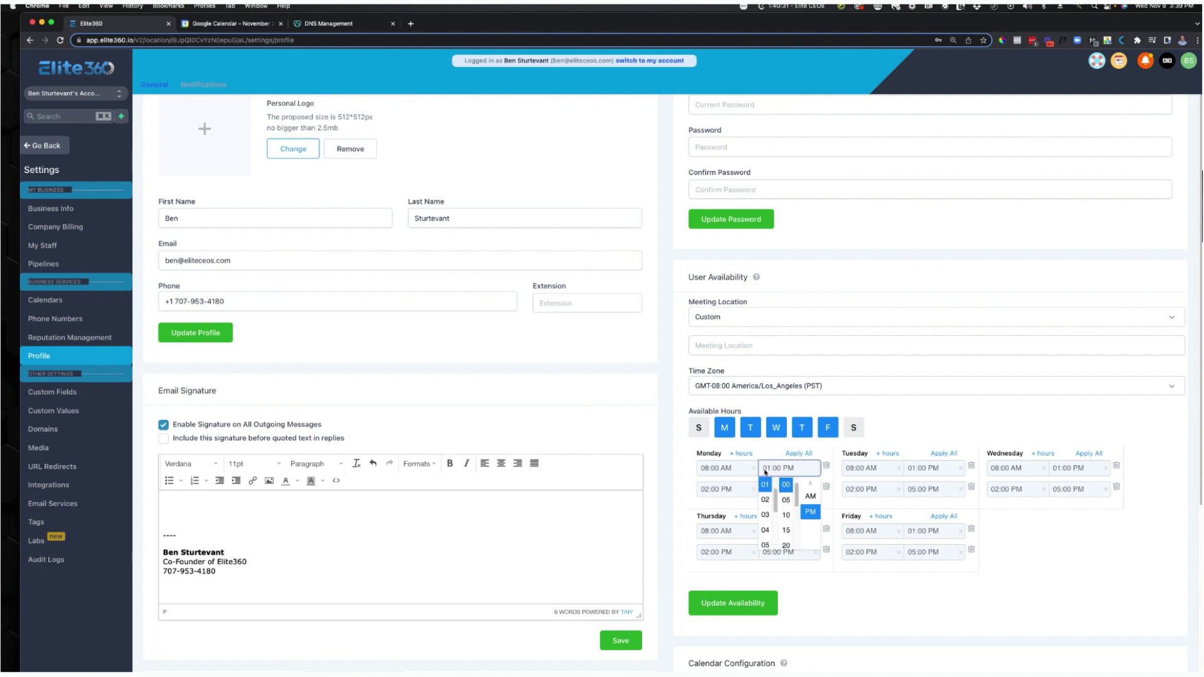
scroll(766, 501, "up", 1)
left_click(766, 489)
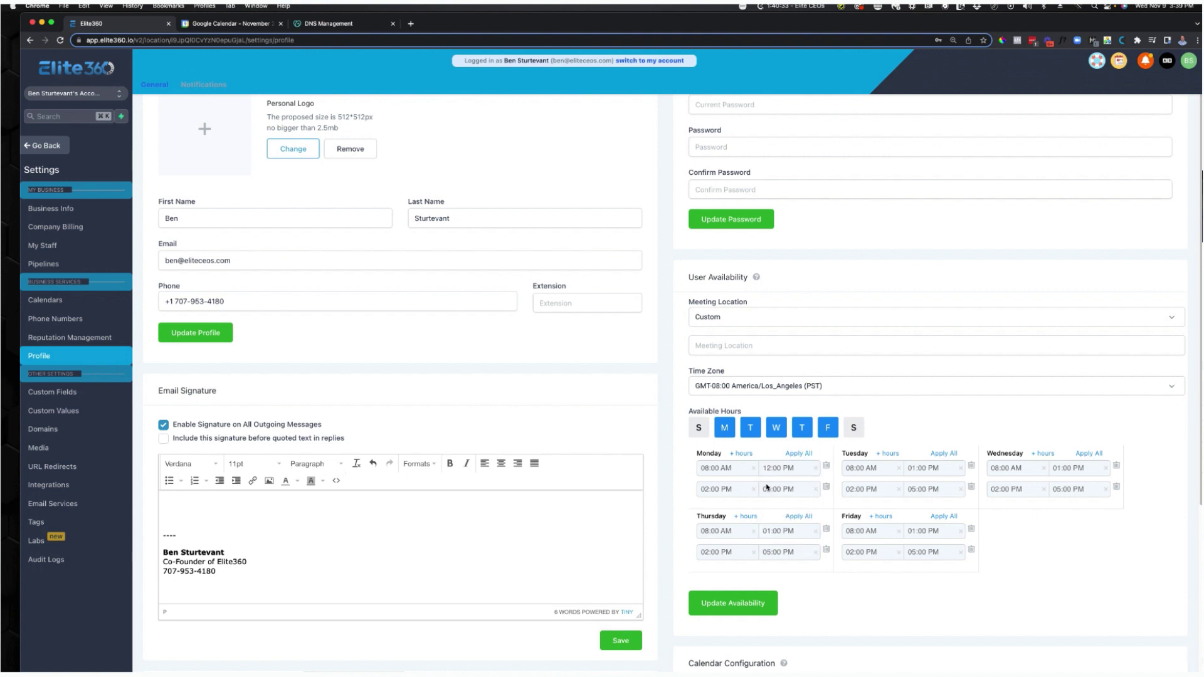
left_click(719, 494)
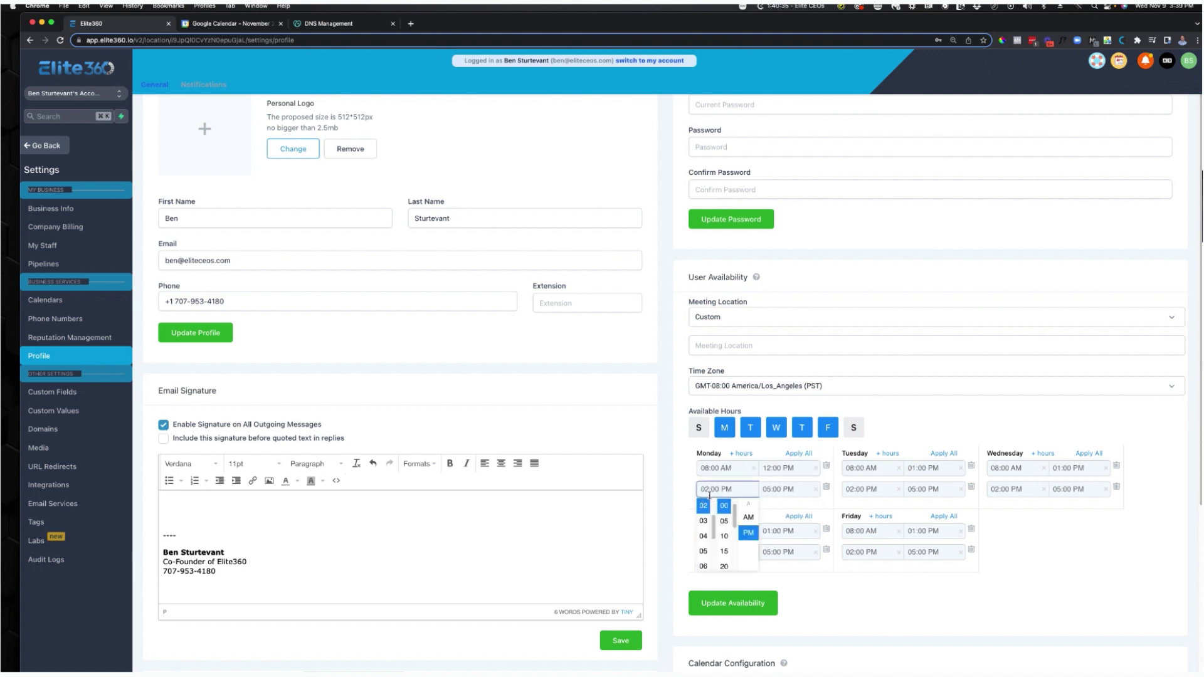
scroll(705, 511, "up", 1)
left_click(705, 504)
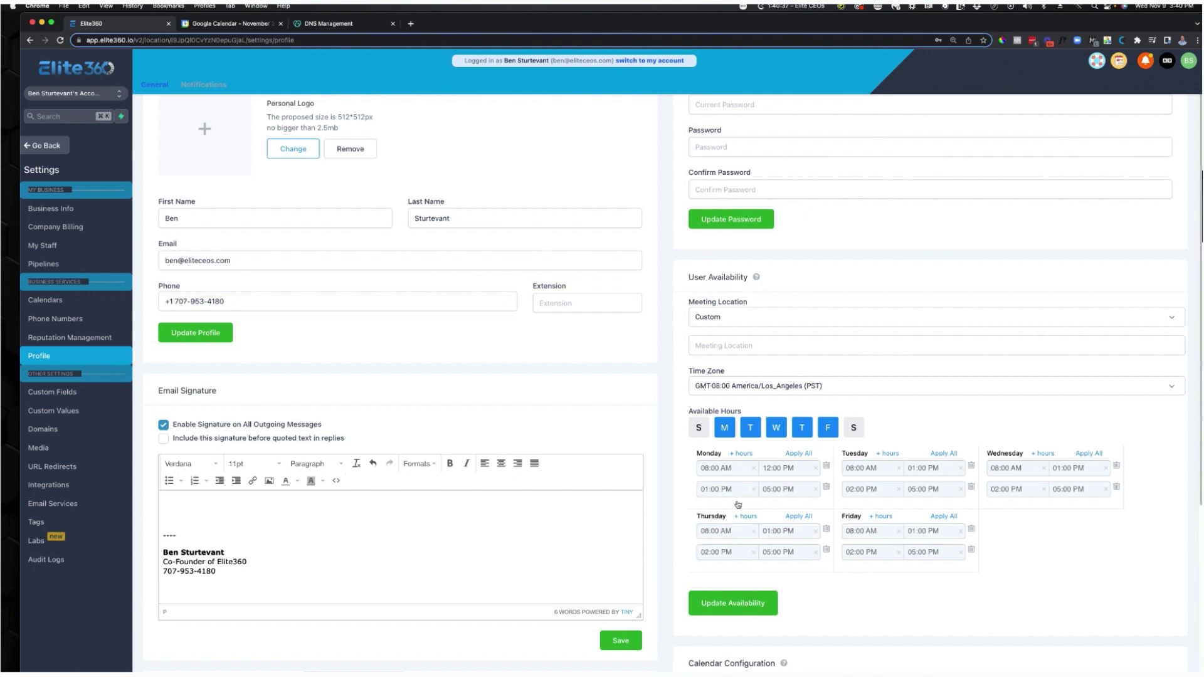
left_click(799, 453)
left_click(971, 552)
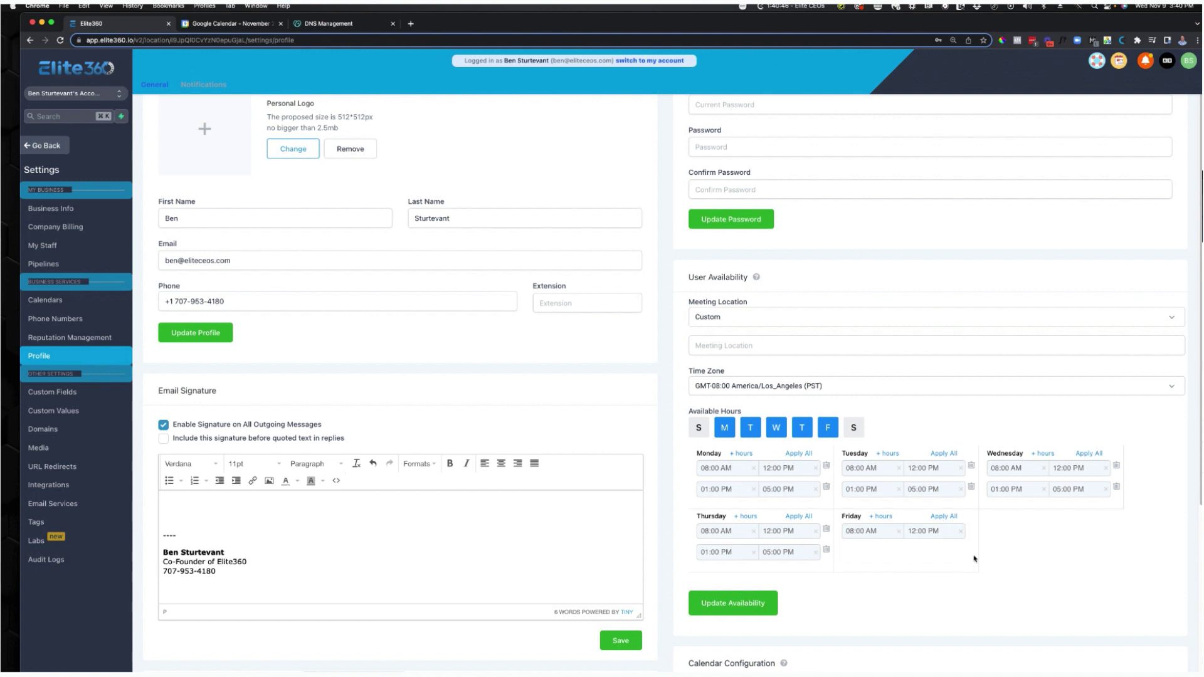
left_click(756, 605)
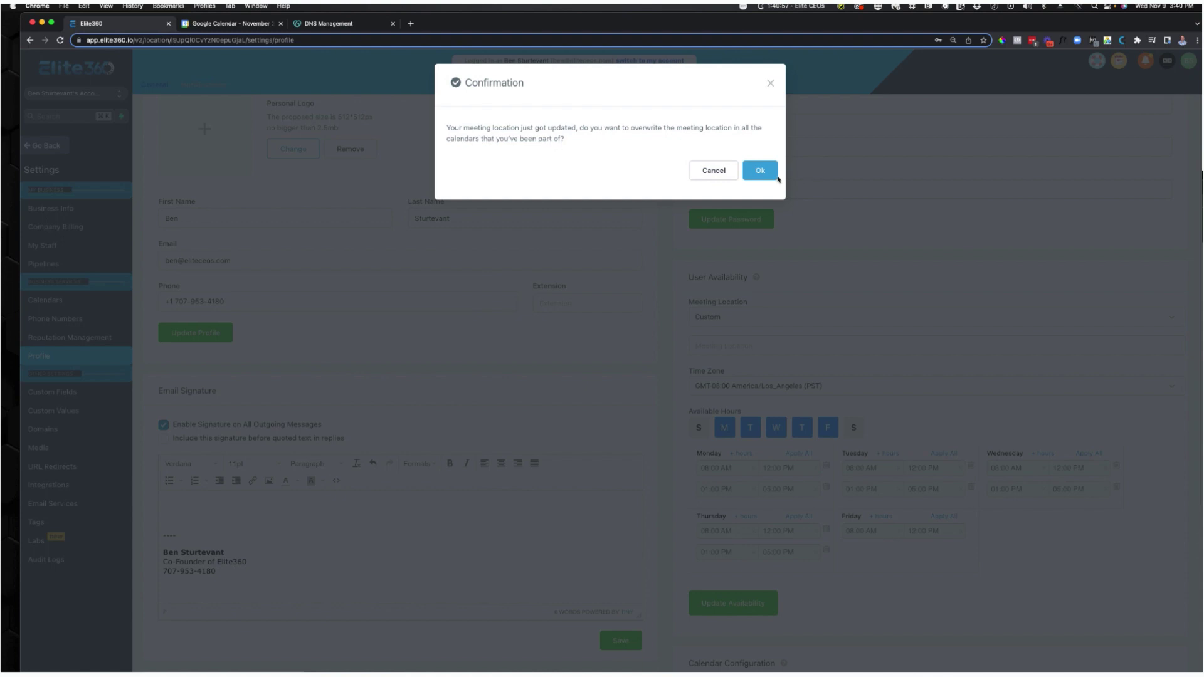
Cancel the meeting-location overwrite prompt and scroll down to Calendar Configuration.
left_click(720, 172)
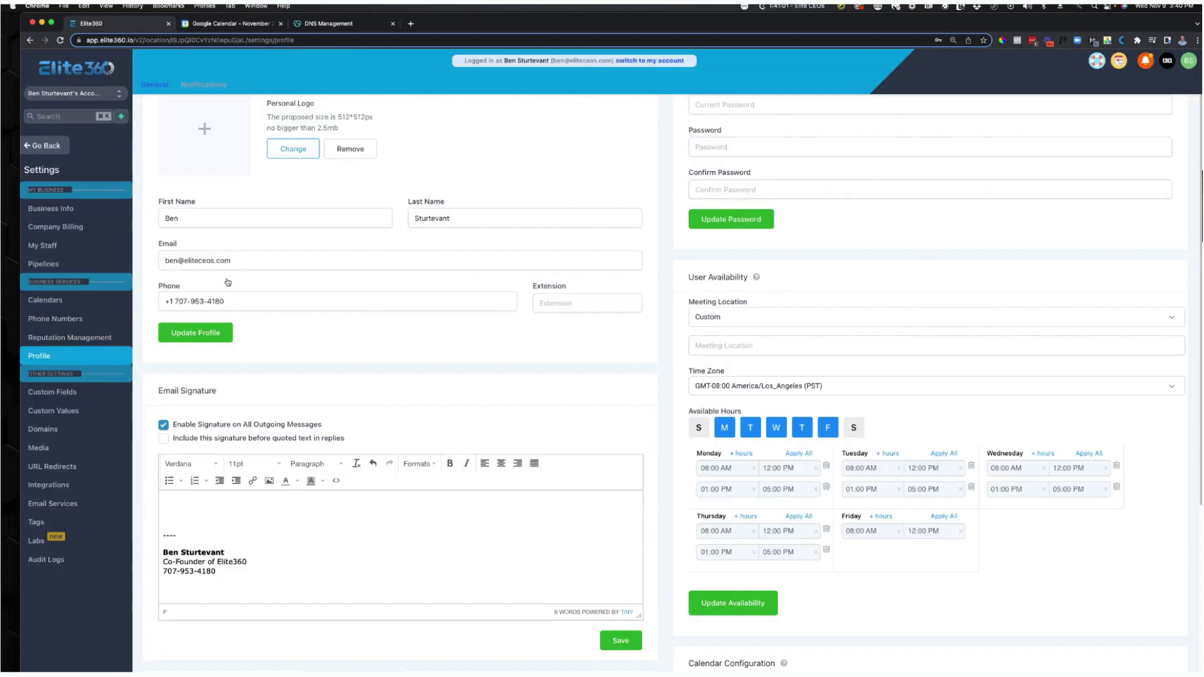
left_click_drag(234, 260, 159, 259)
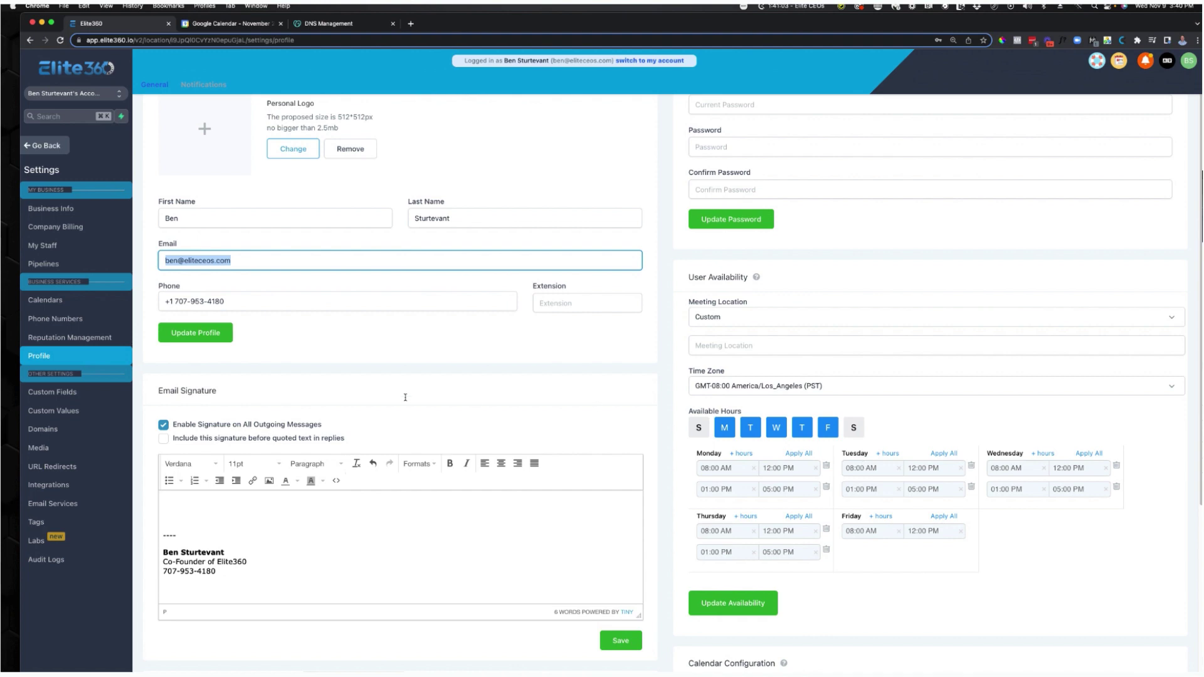
scroll(405, 397, "down", 4)
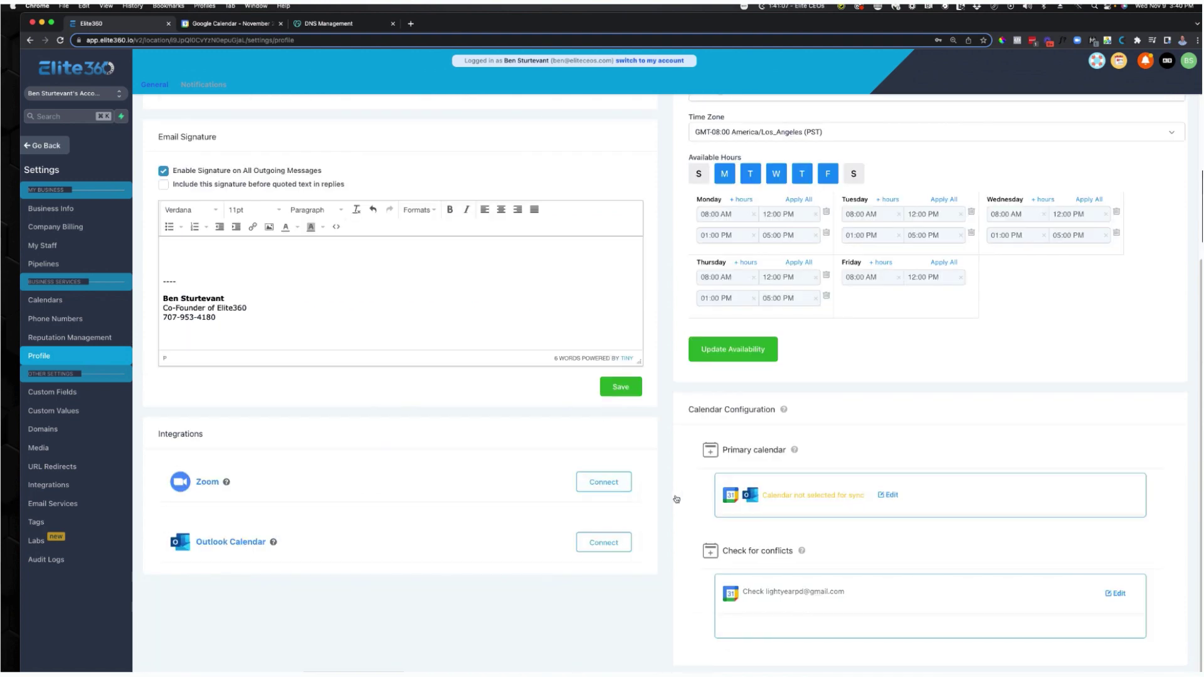
Edit the primary calendar to sync with the connected Google account, choose Gmail, and save.
left_click_drag(766, 499, 885, 502)
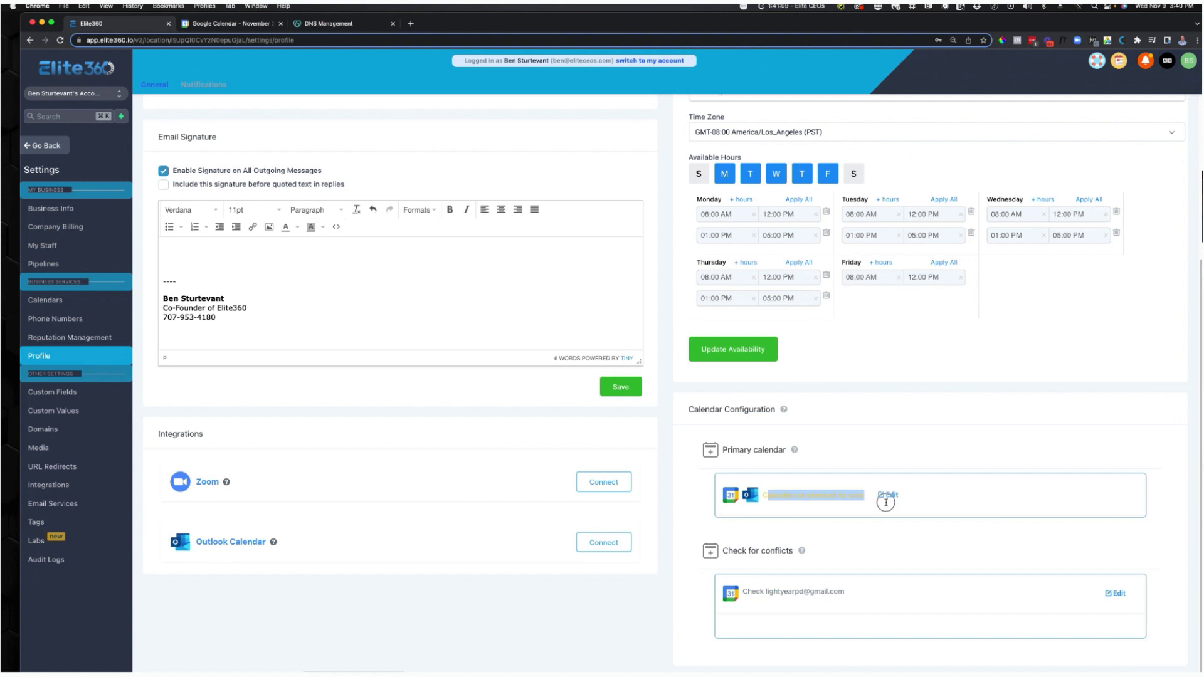
left_click(853, 503)
left_click(889, 496)
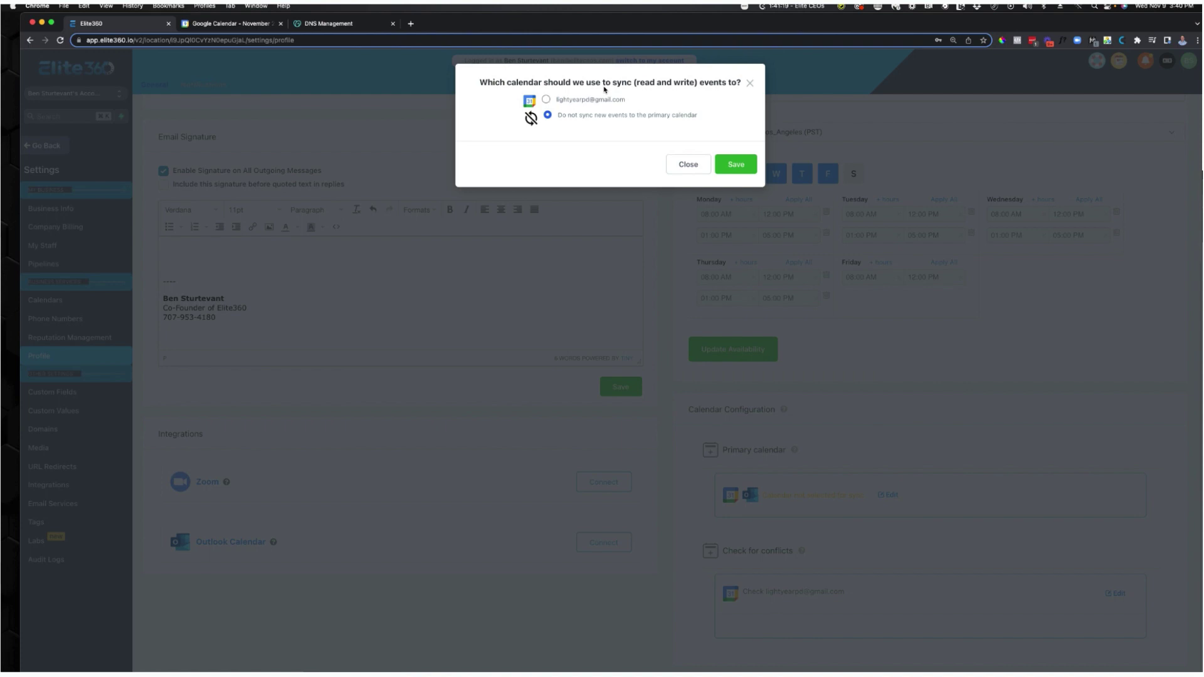
left_click(572, 104)
left_click(549, 176)
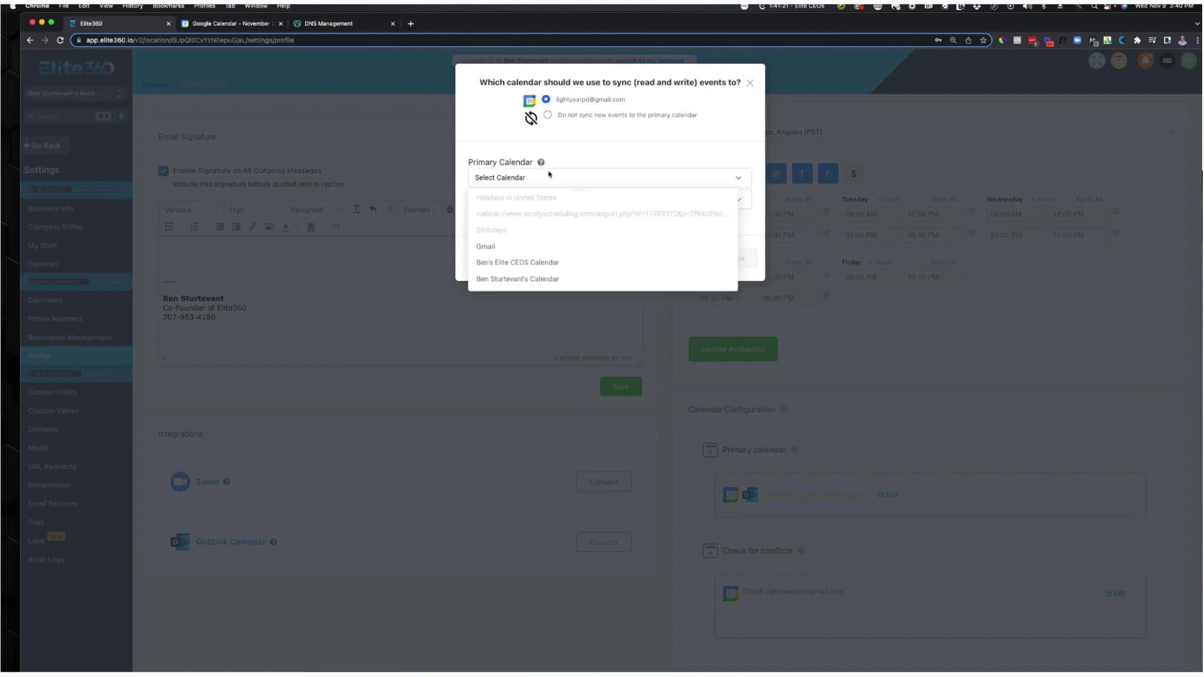
left_click(524, 246)
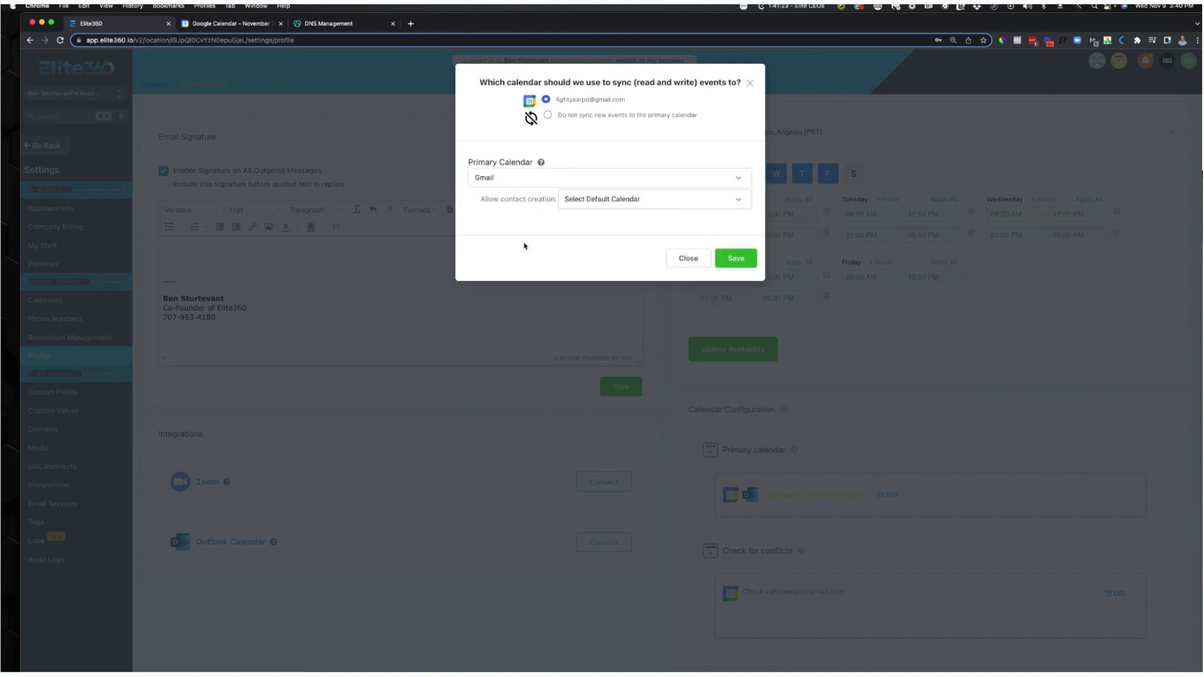
left_click(599, 203)
left_click(601, 220)
left_click(735, 258)
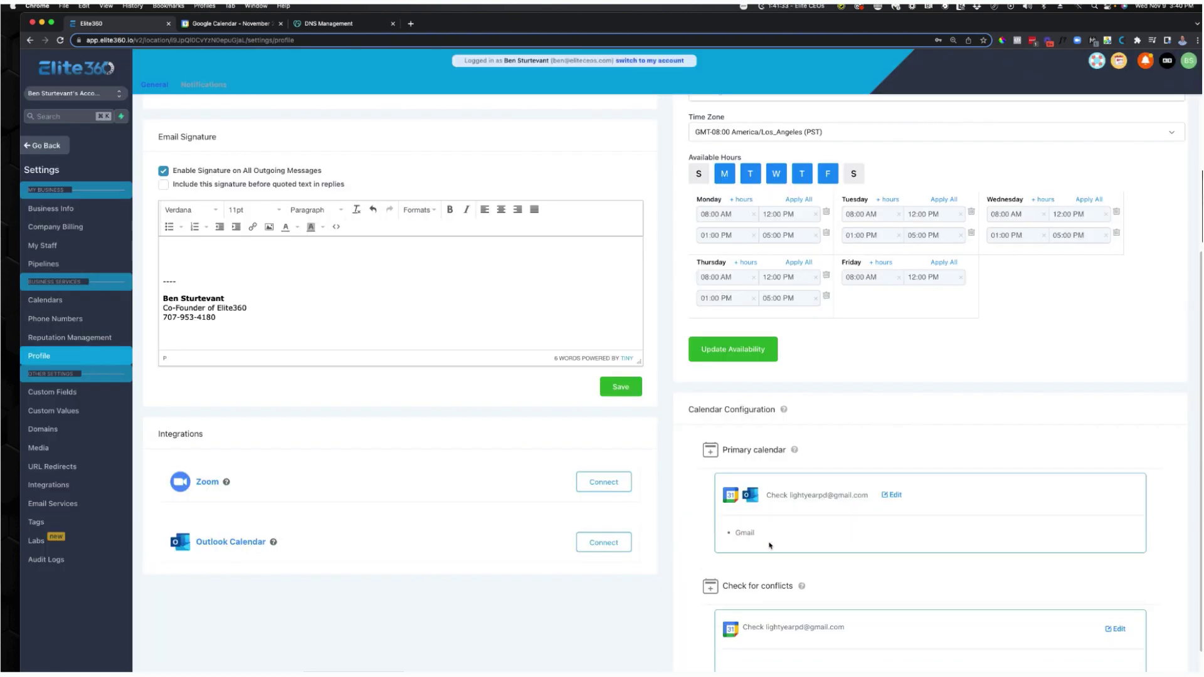
scroll(785, 548, "down", 1)
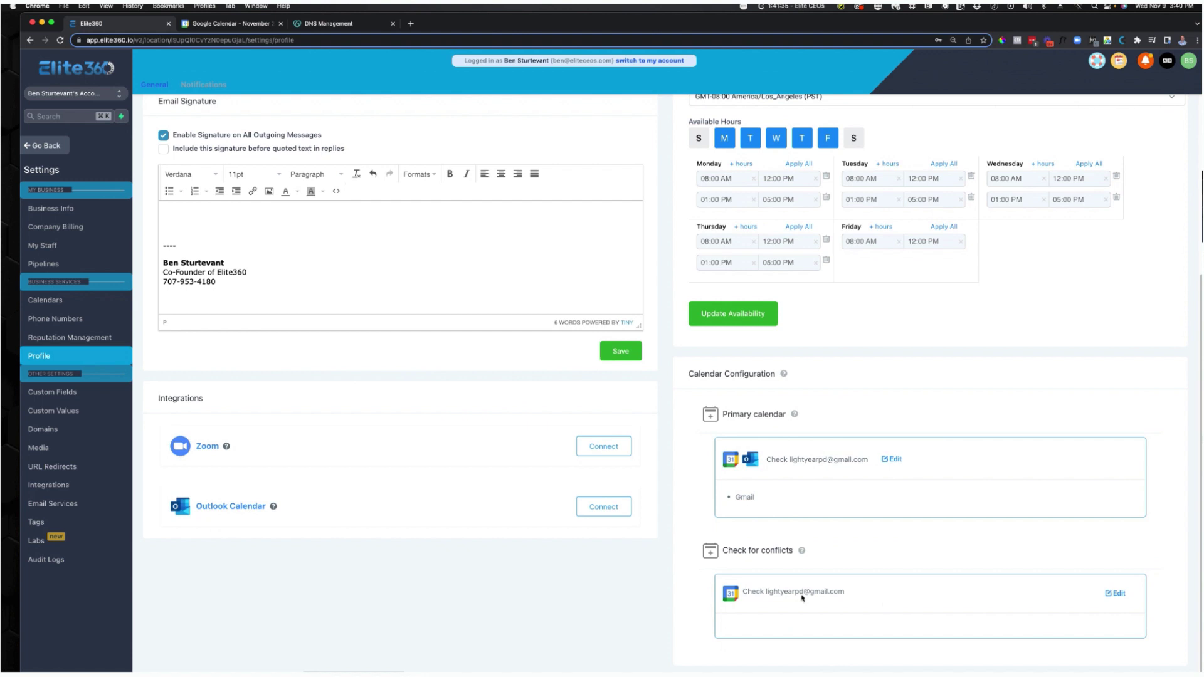
left_click(1116, 594)
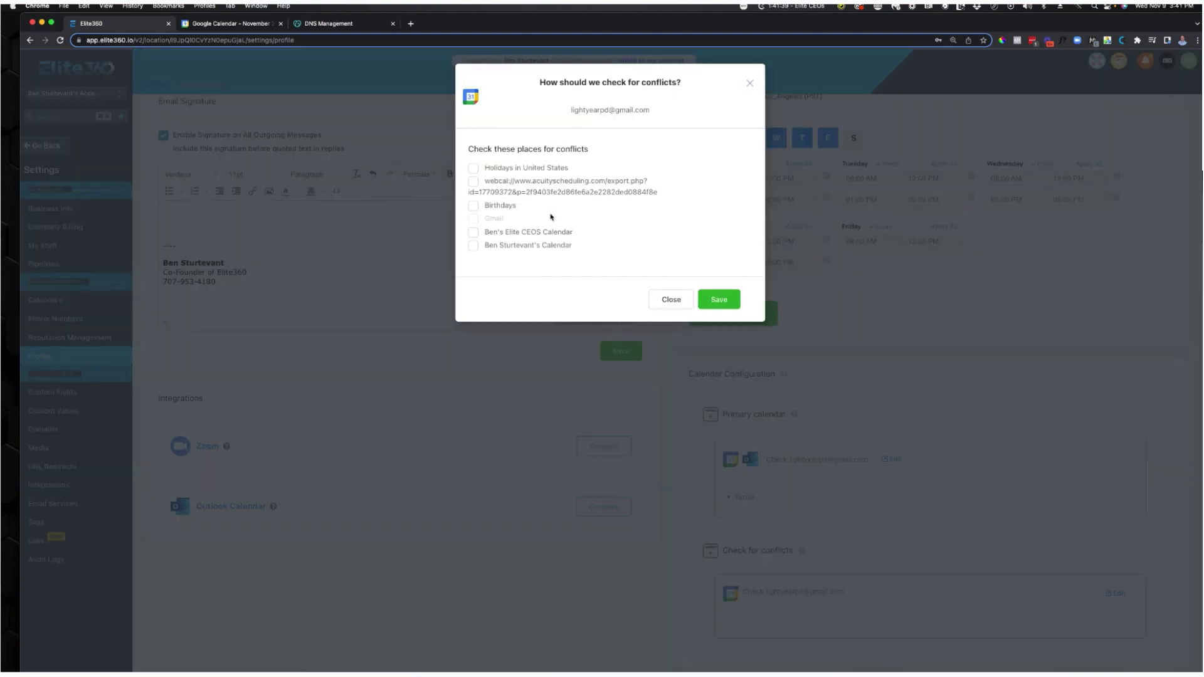
left_click(718, 300)
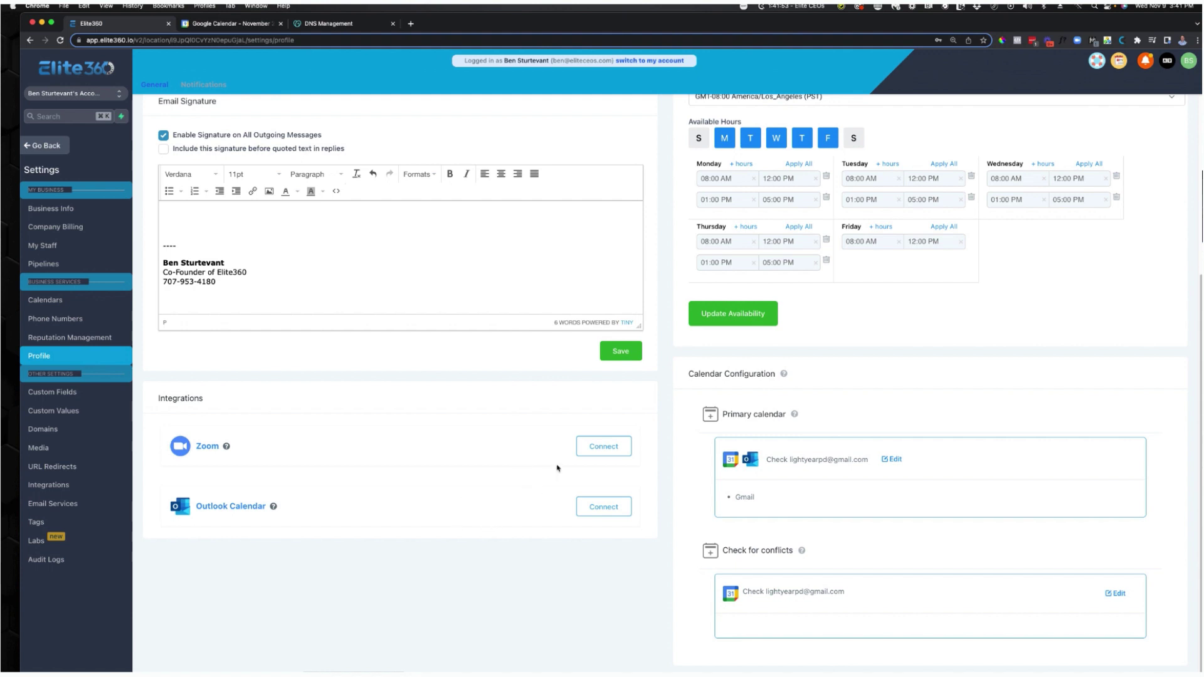
left_click(593, 452)
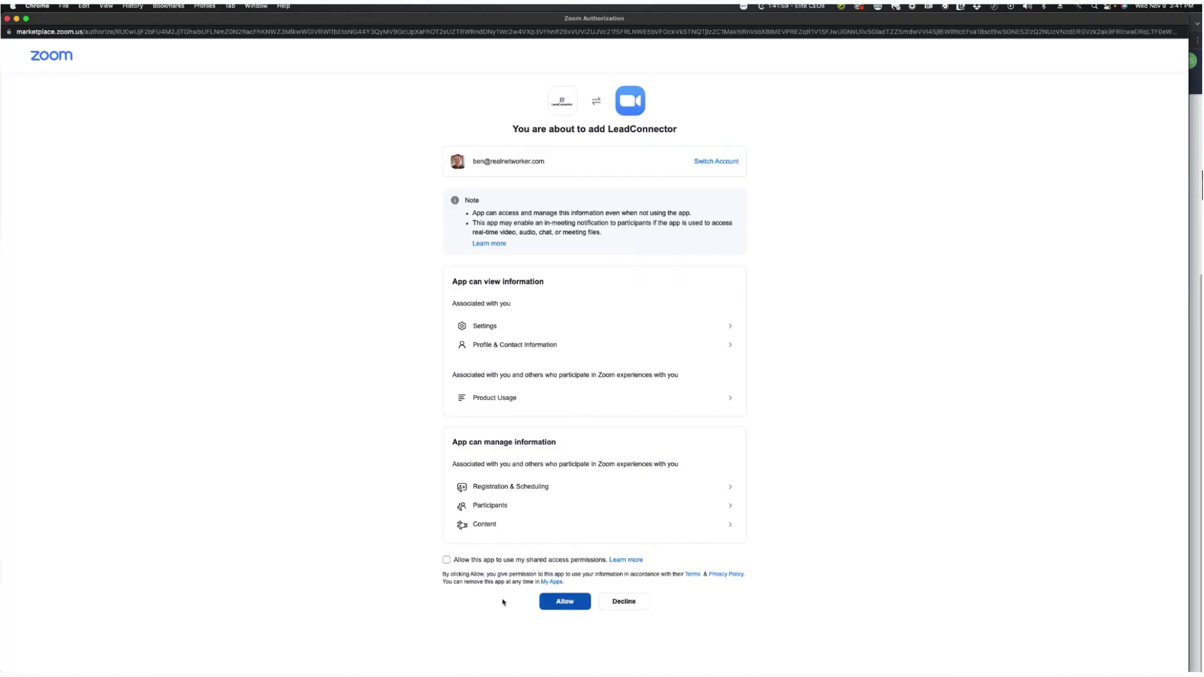
left_click(446, 560)
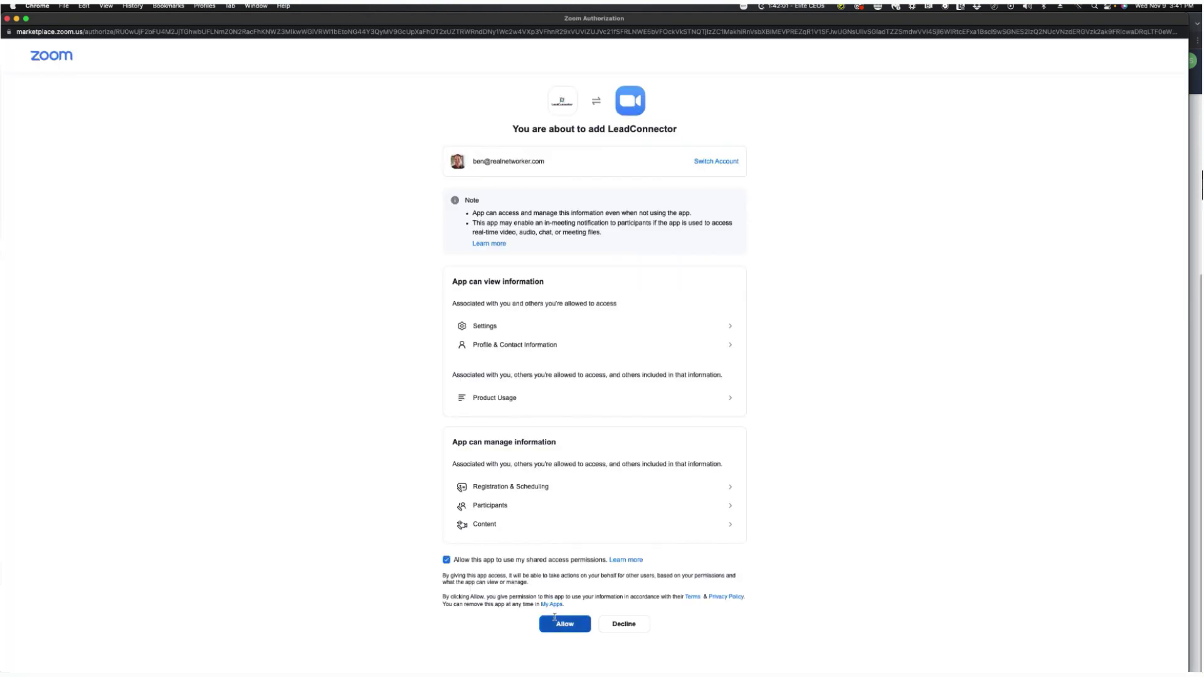
left_click(559, 624)
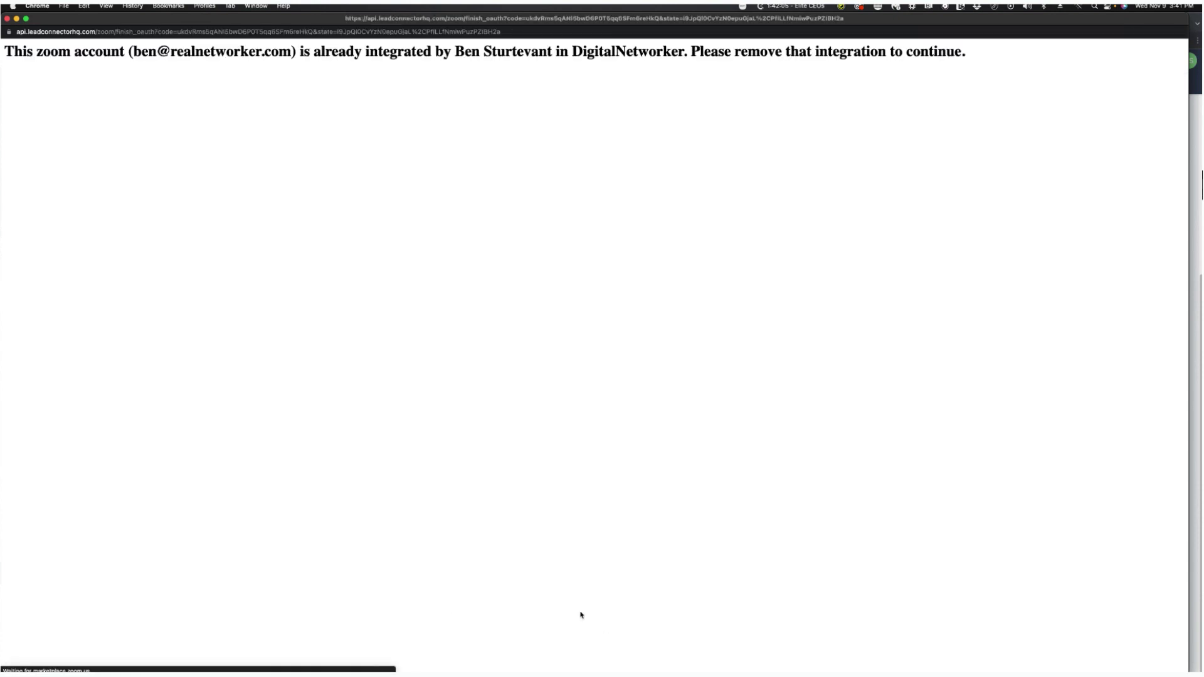
key("super+bracketleft")
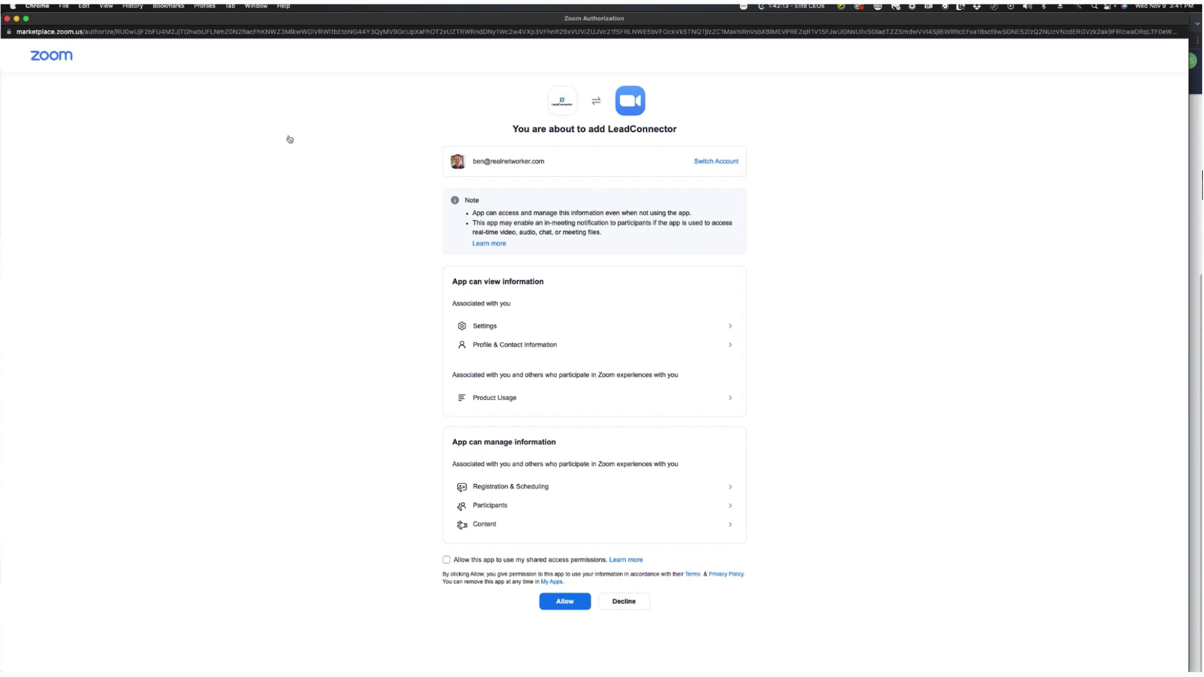
left_click(7, 19)
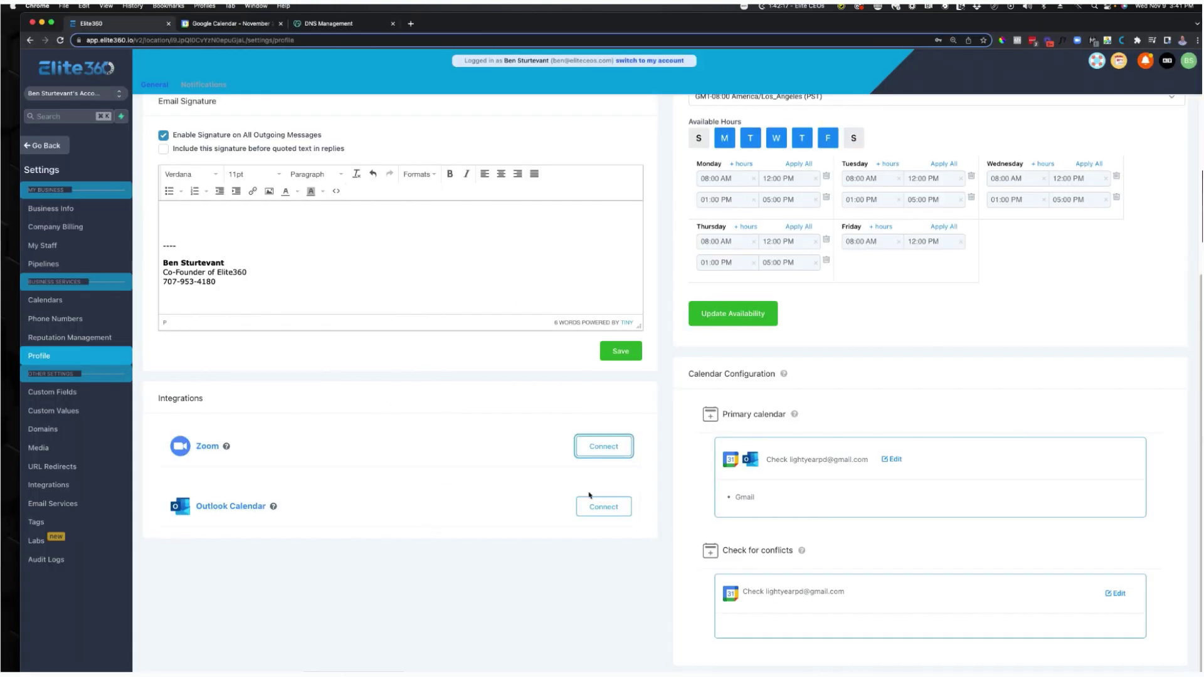
Save the availability hours, then bring up the My Staff team list in settings.
left_click(770, 320)
scroll(609, 375, "up", 1)
scroll(612, 375, "up", 2)
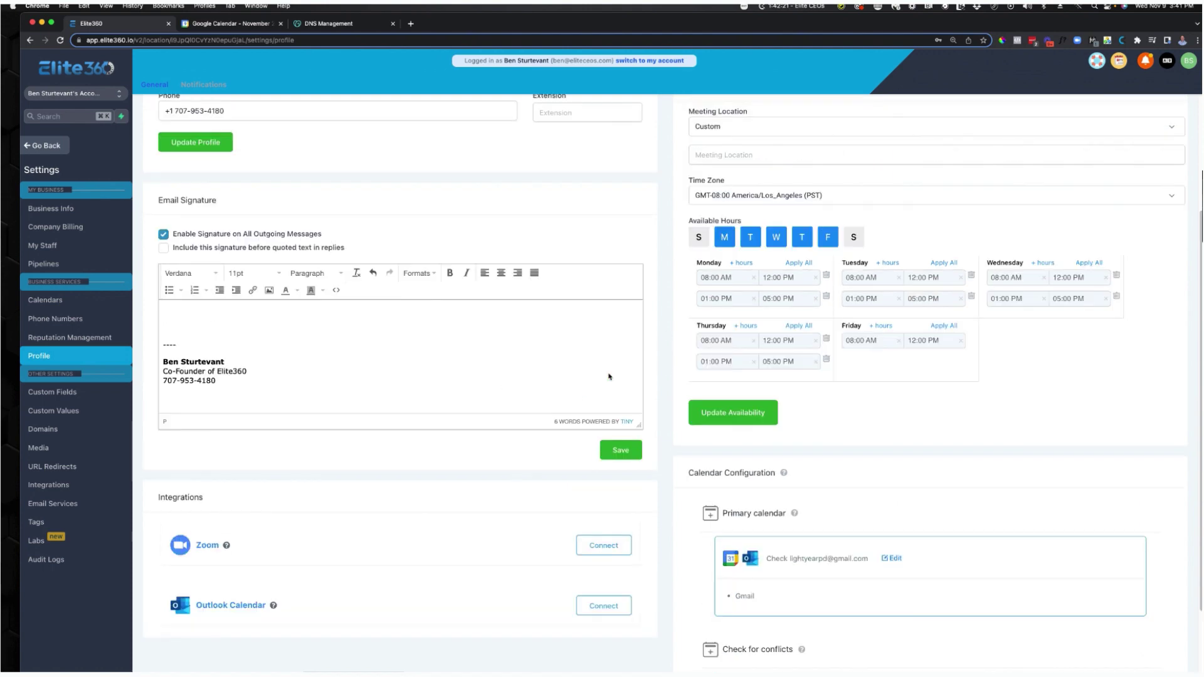
scroll(558, 450, "up", 5)
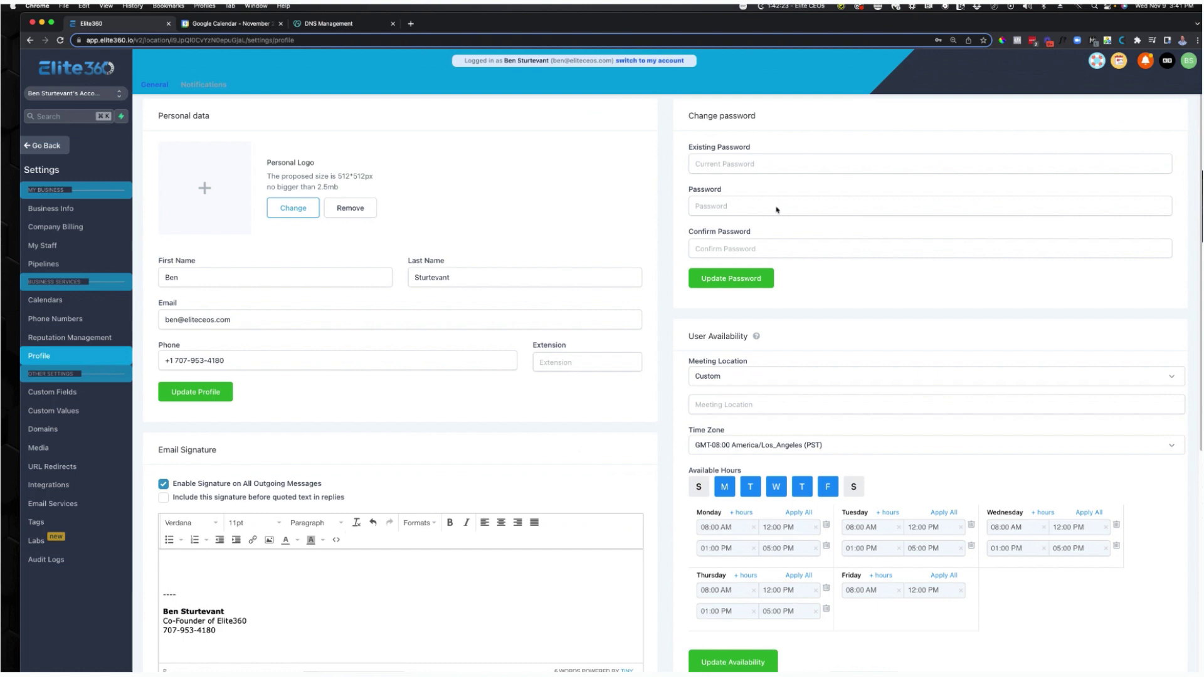
scroll(589, 388, "down", 5)
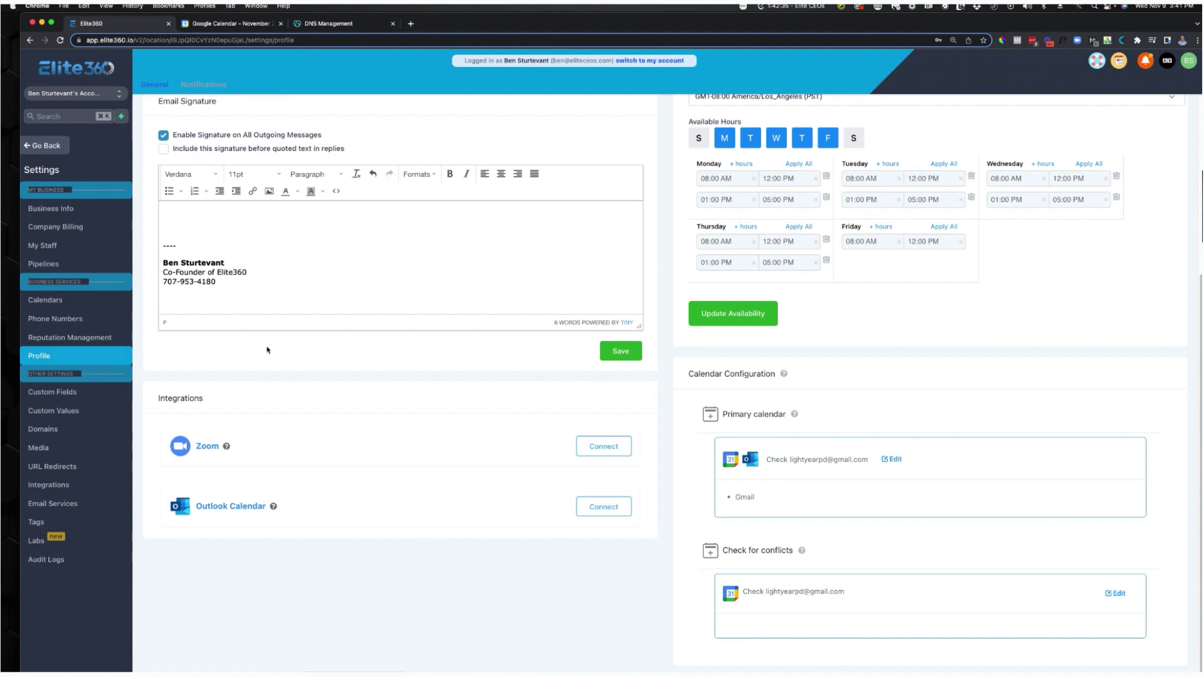
scroll(811, 361, "up", 3)
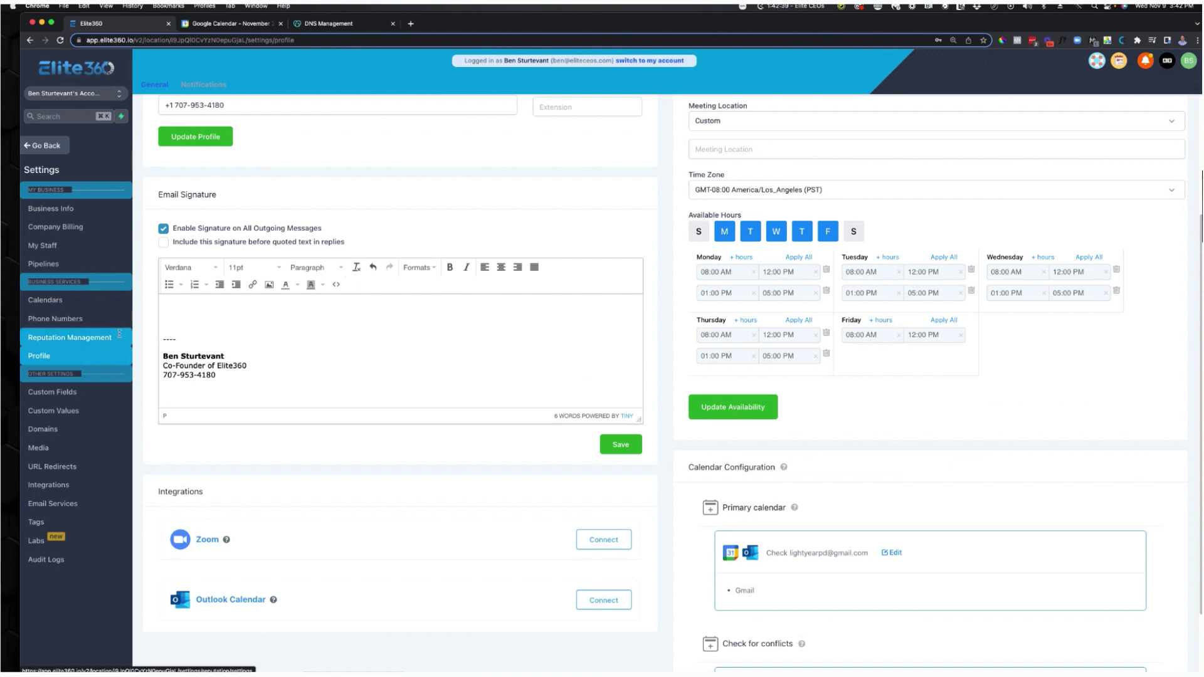
left_click(66, 242)
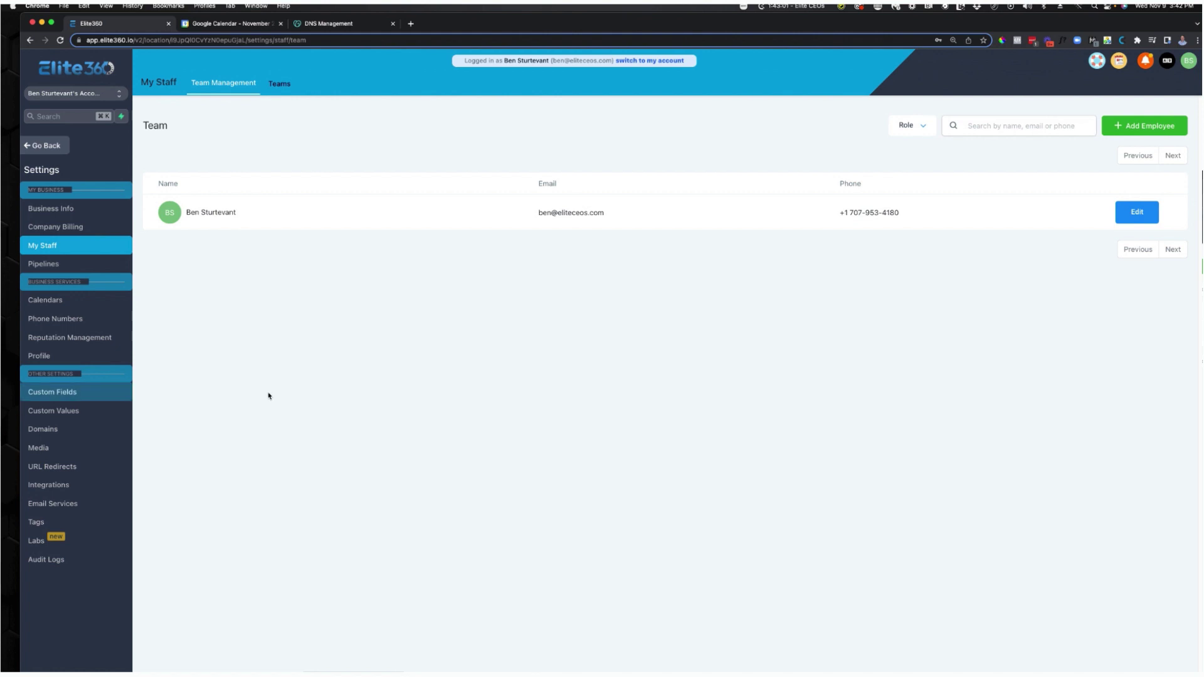
Go to Settings > Domains and open the Add New Domain dialog.
left_click(60, 151)
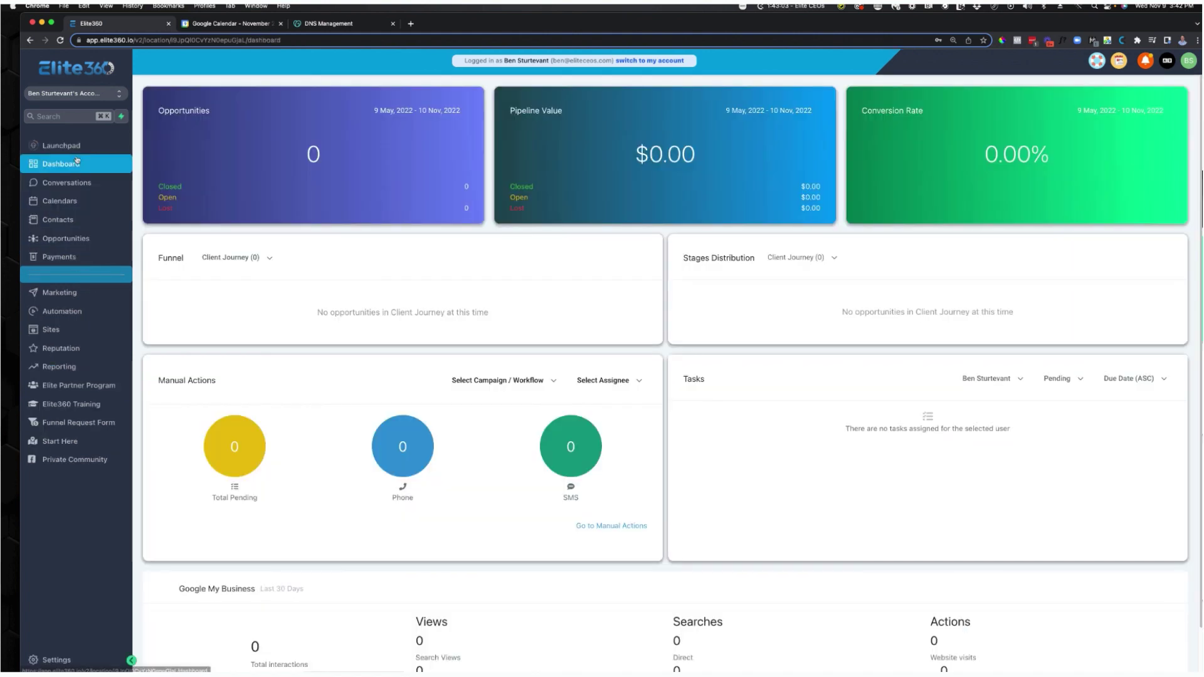
left_click(72, 663)
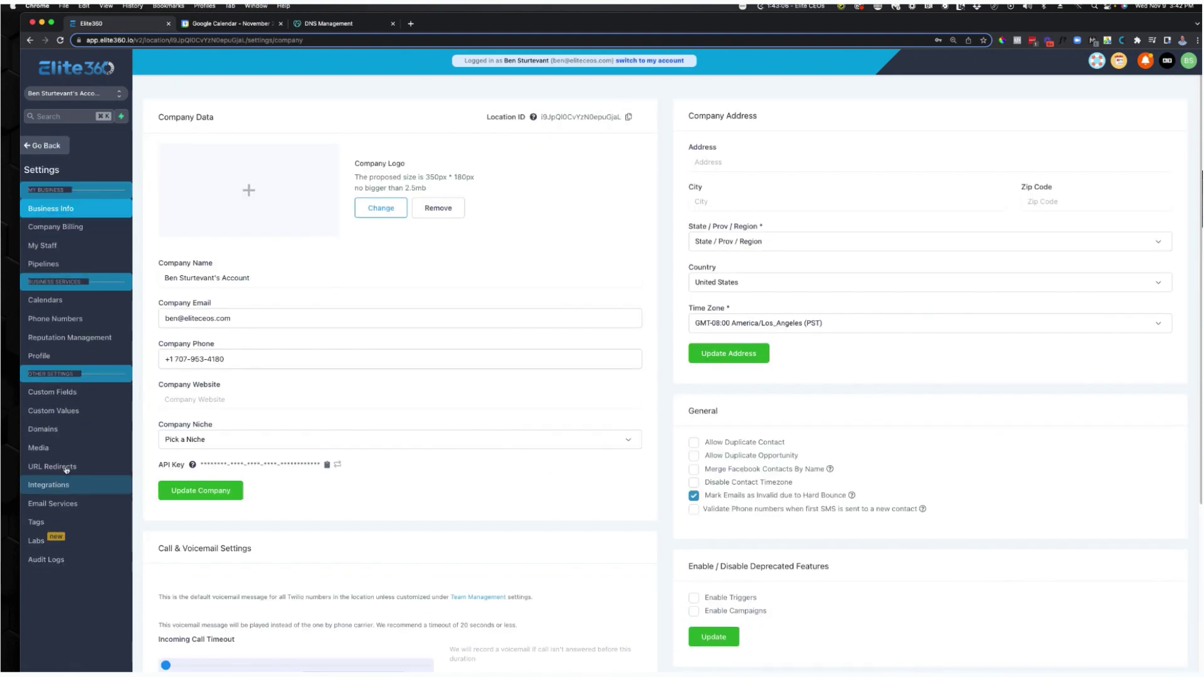
left_click(42, 429)
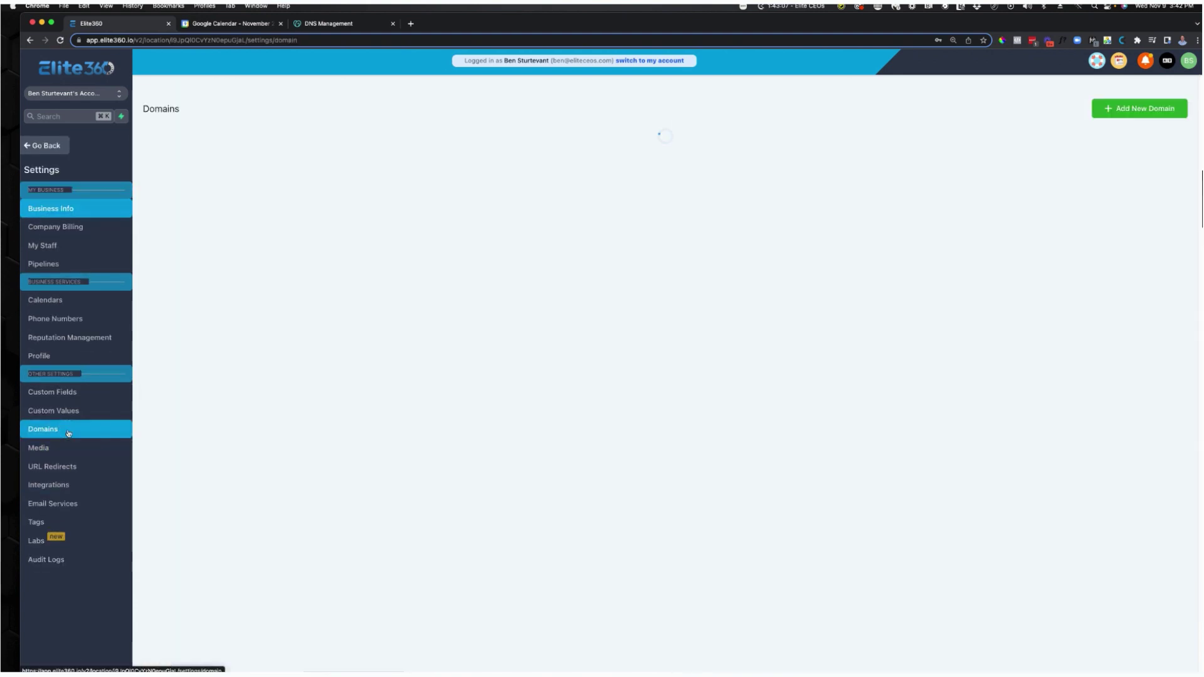
left_click(1141, 110)
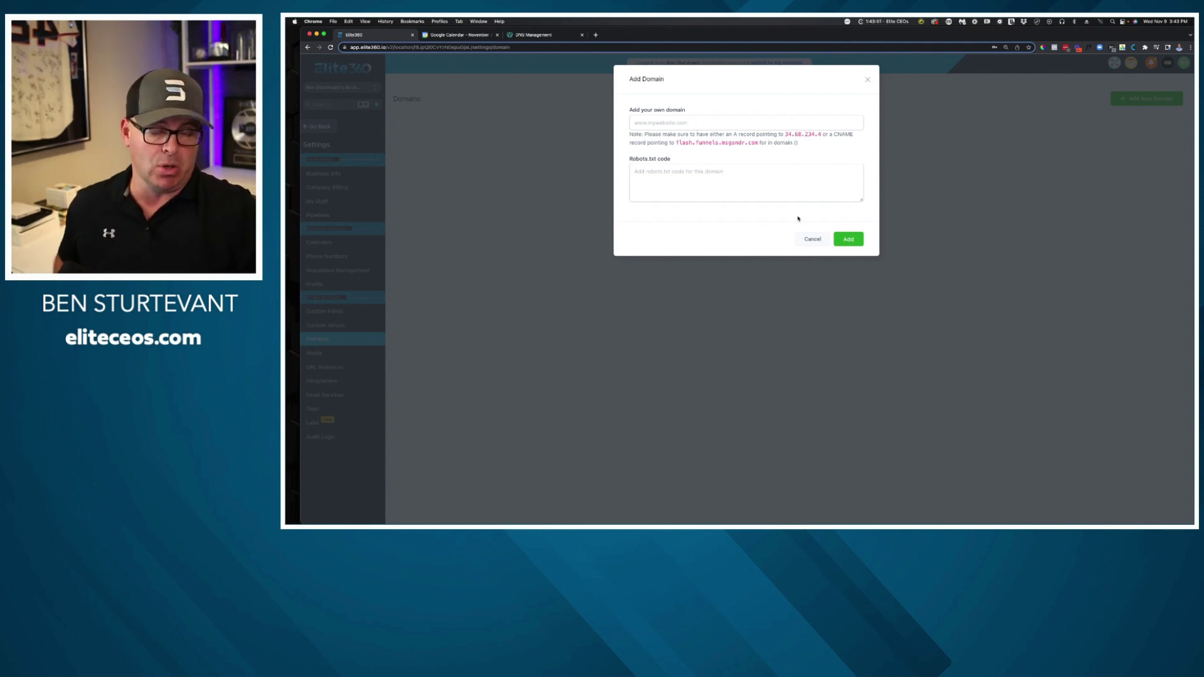
On digitalcmo.io's DNS records, delete the _domainconnect CNAME record.
left_click(534, 35)
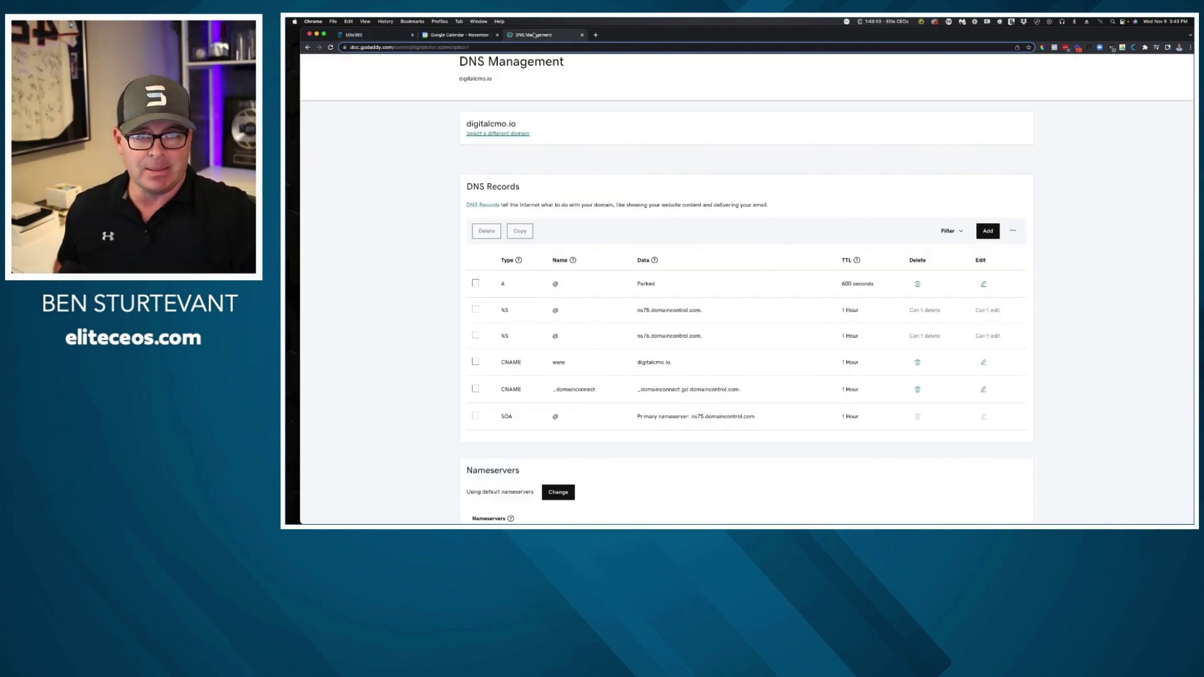
scroll(611, 197, "up", 3)
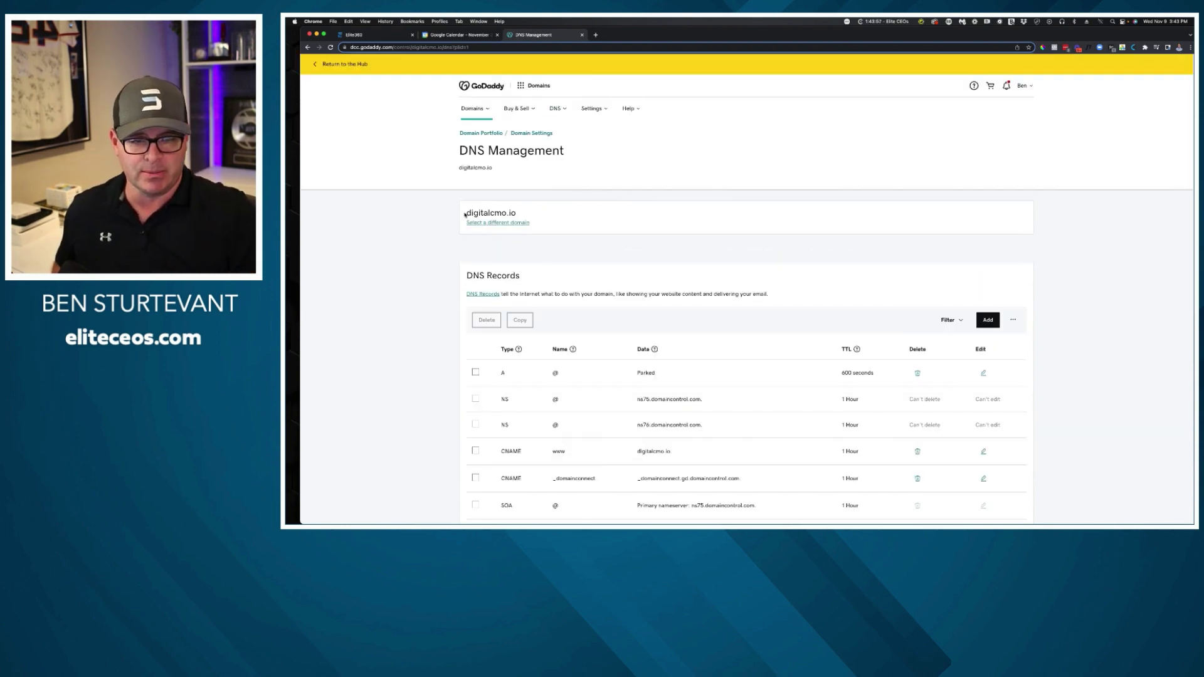
left_click_drag(468, 215, 553, 221)
key("super+c")
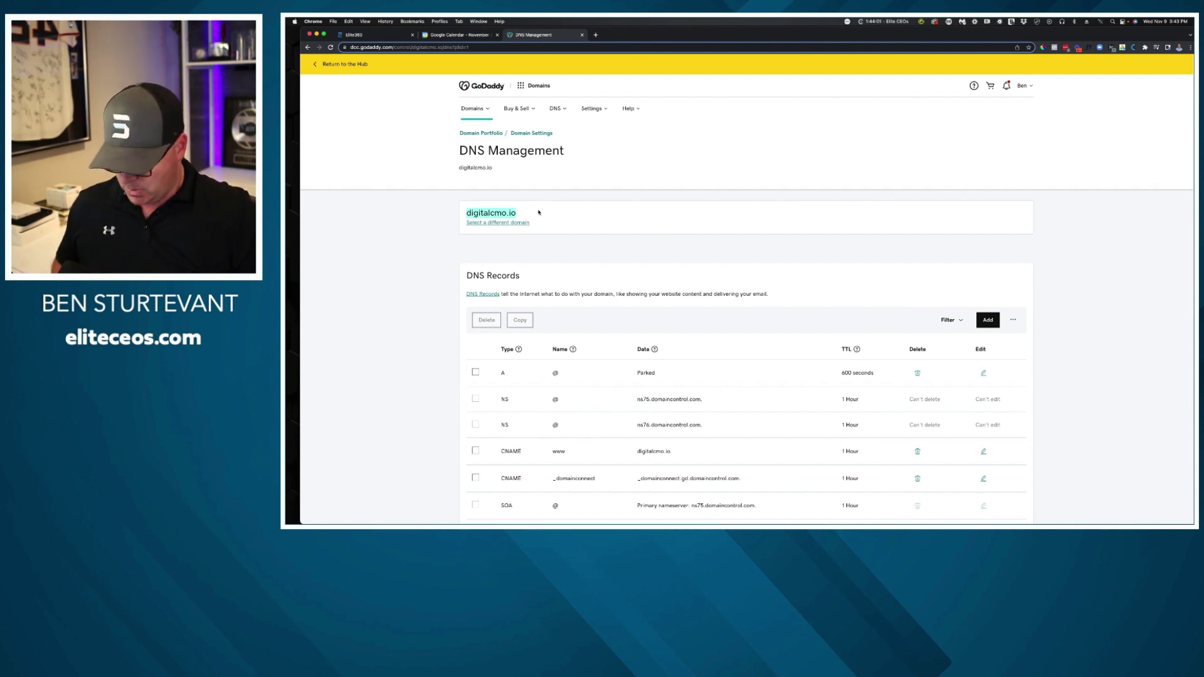
scroll(826, 281, "down", 3)
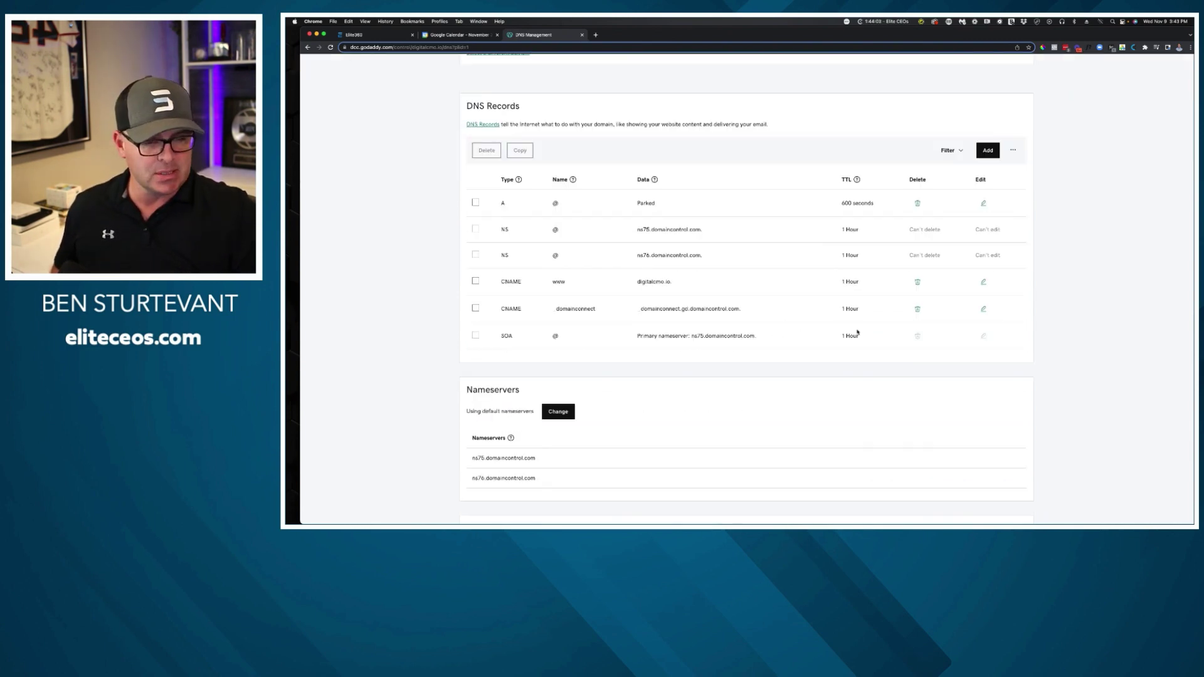
left_click(917, 309)
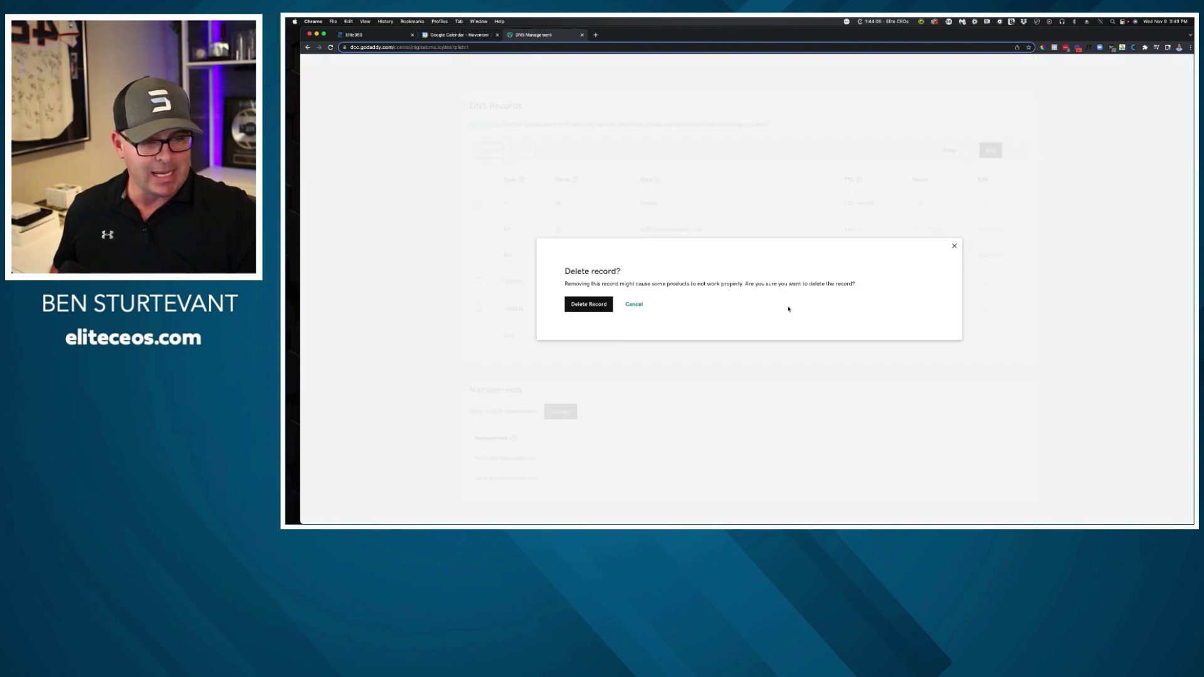
left_click(598, 304)
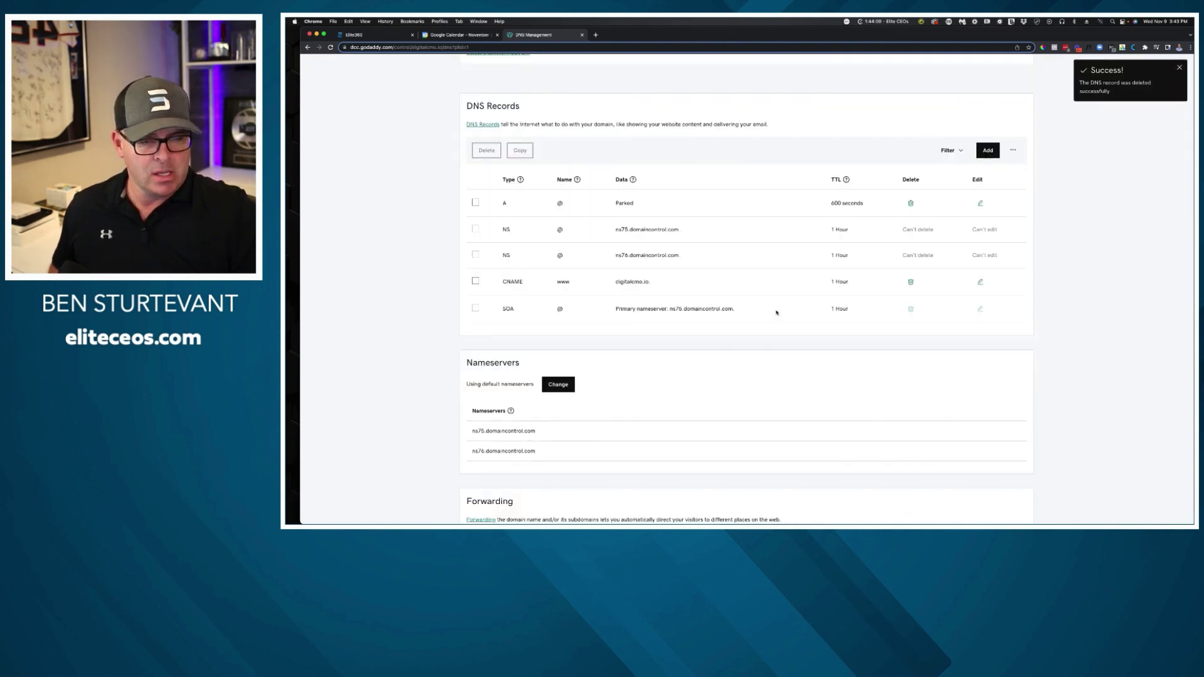
Delete the www CNAME record and the parked A record, leaving only NS and SOA.
left_click(911, 281)
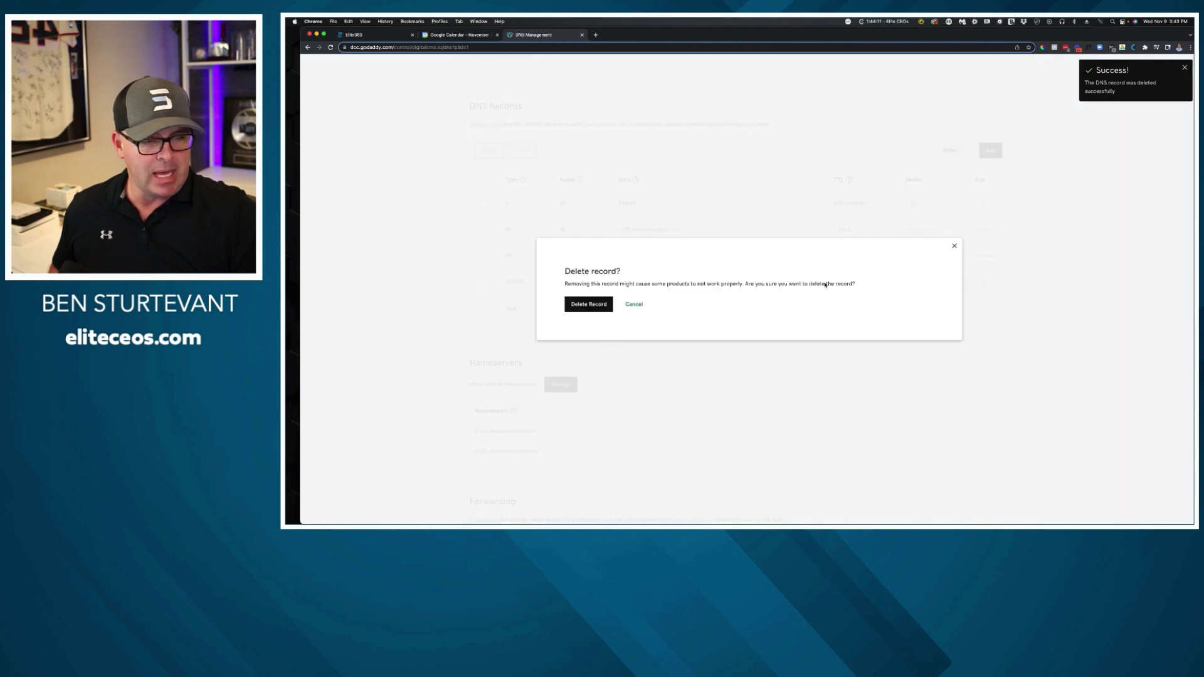
left_click(599, 306)
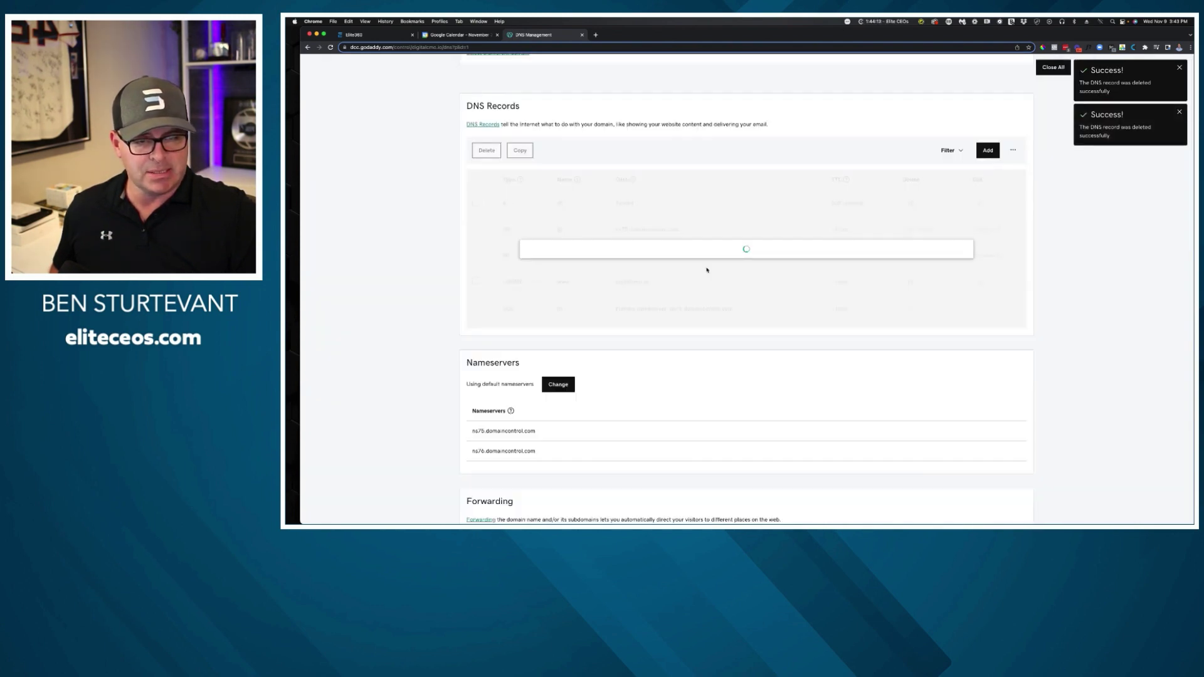
mouse_move(930, 226)
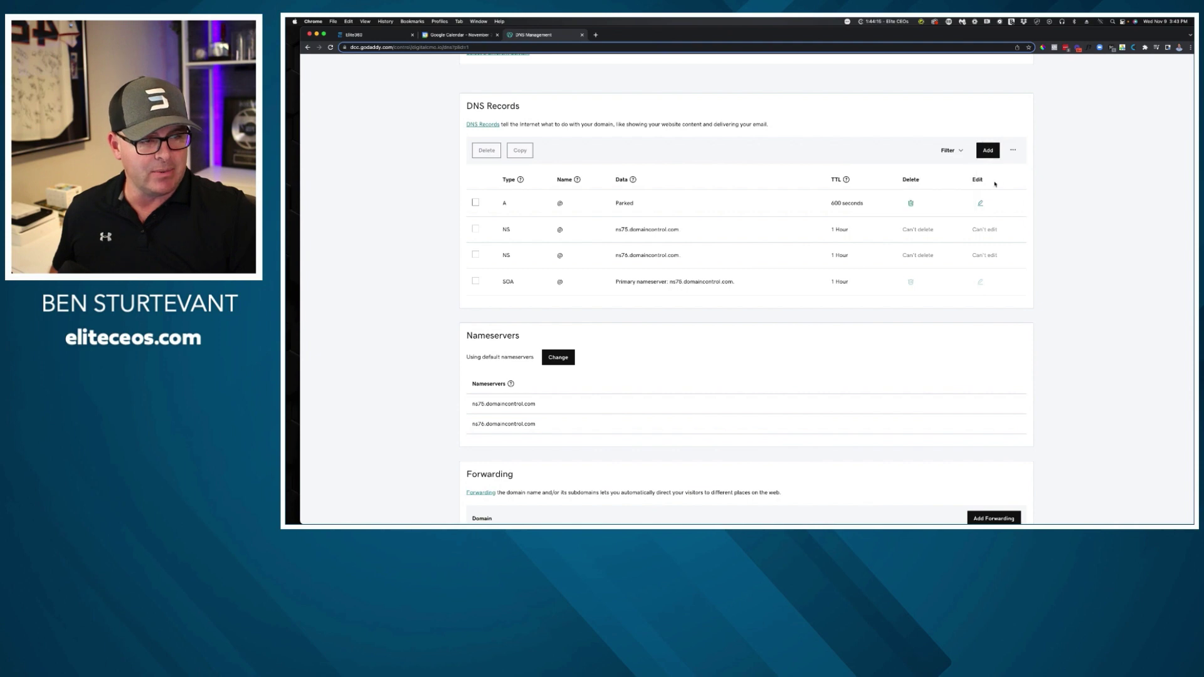
left_click(914, 205)
left_click(590, 305)
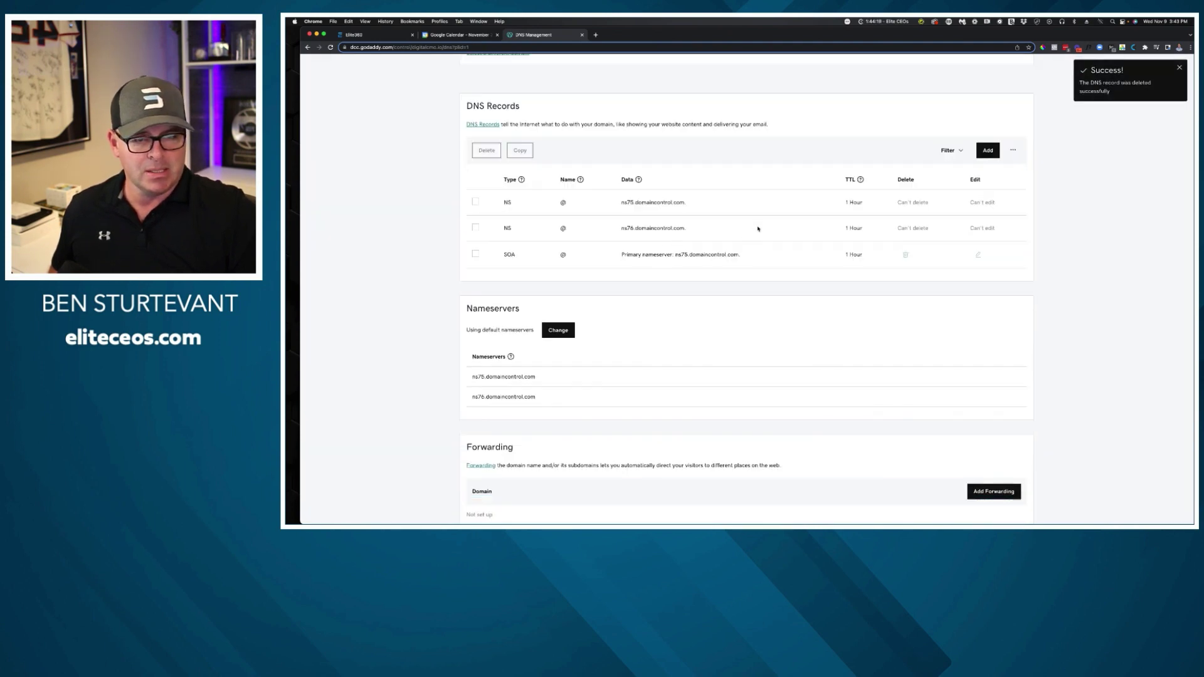
scroll(508, 219, "up", 3)
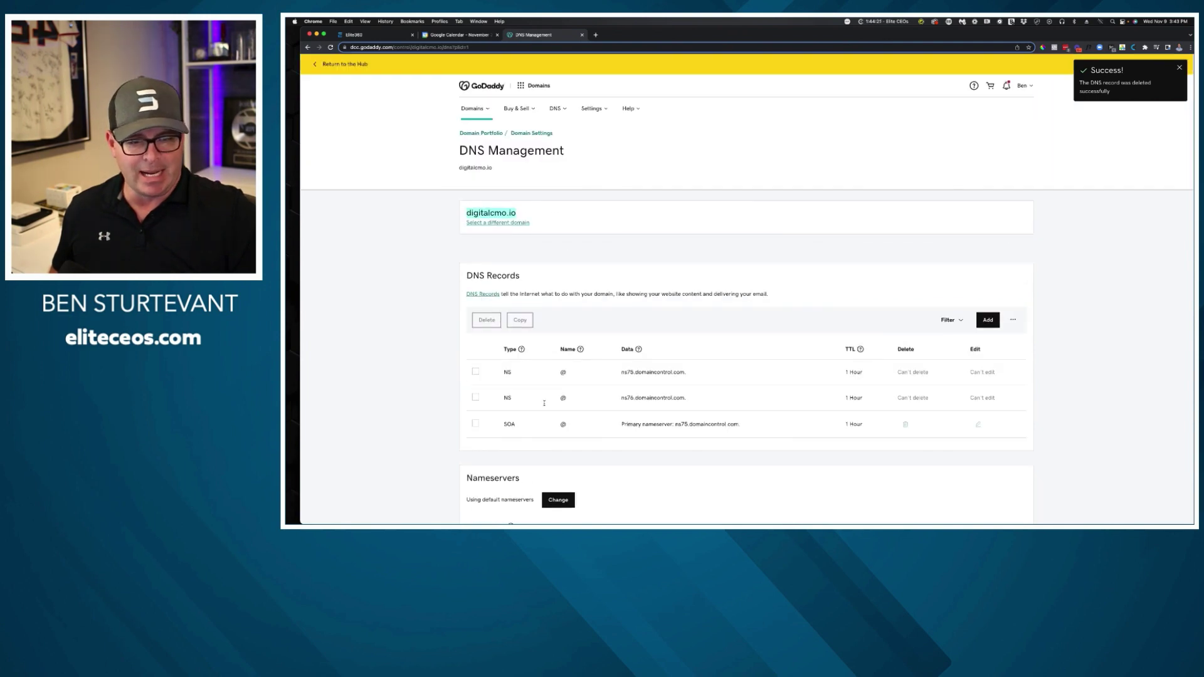
scroll(608, 391, "down", 2)
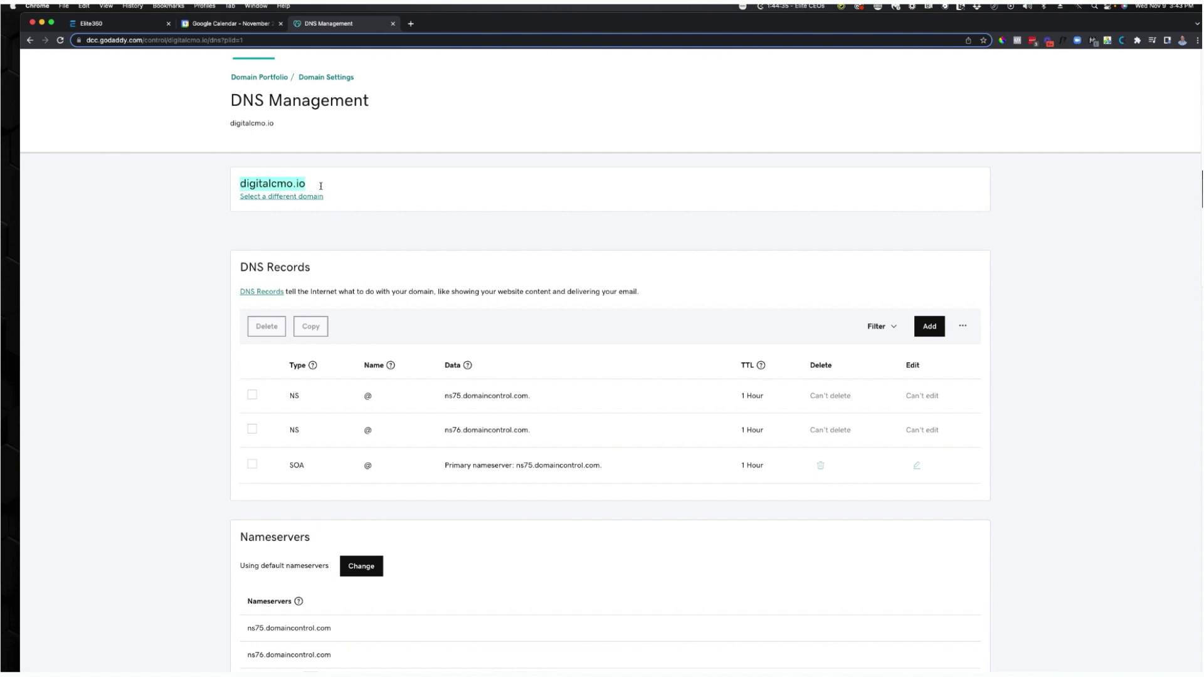
left_click(135, 24)
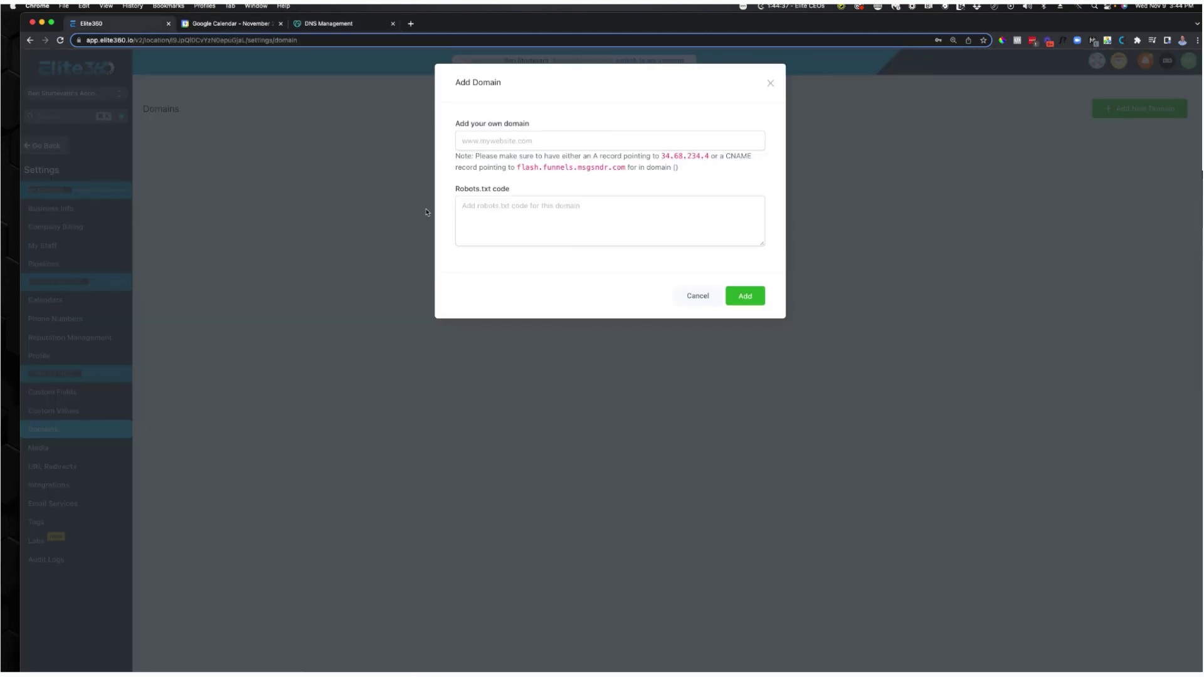
left_click(528, 139)
type("www.")
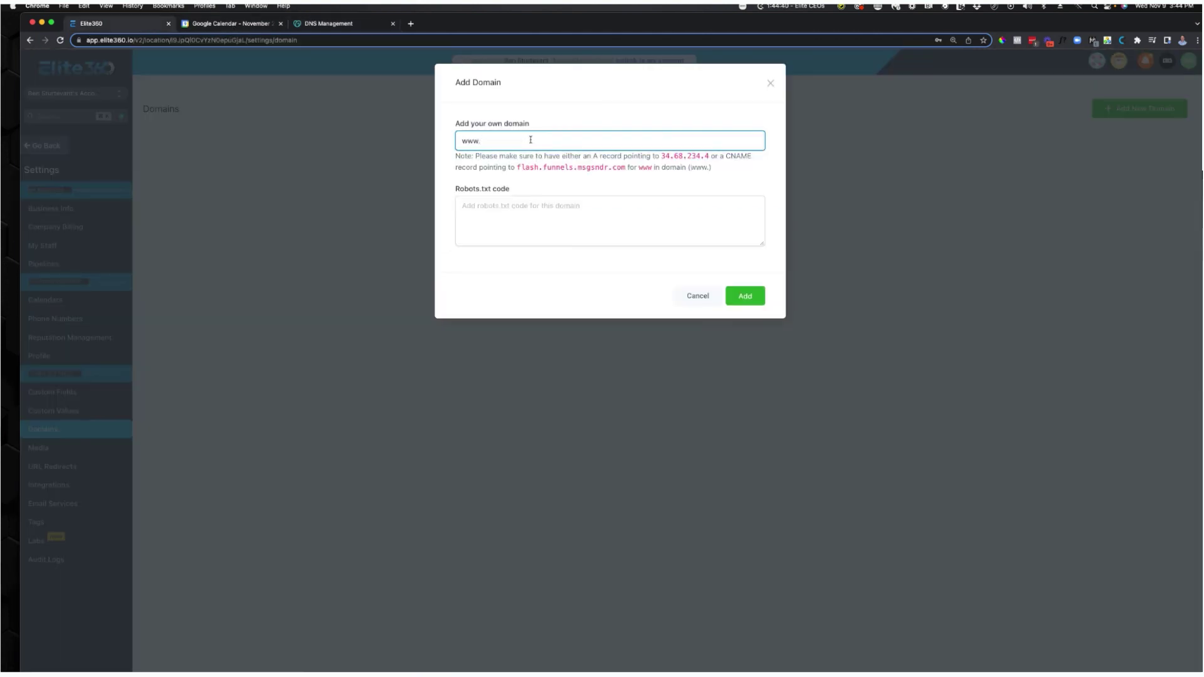
key("super+v")
Copy the CNAME target flash.funnels.msgsndr.com and return to GoDaddy's DNS records.
left_click_drag(516, 167, 627, 170)
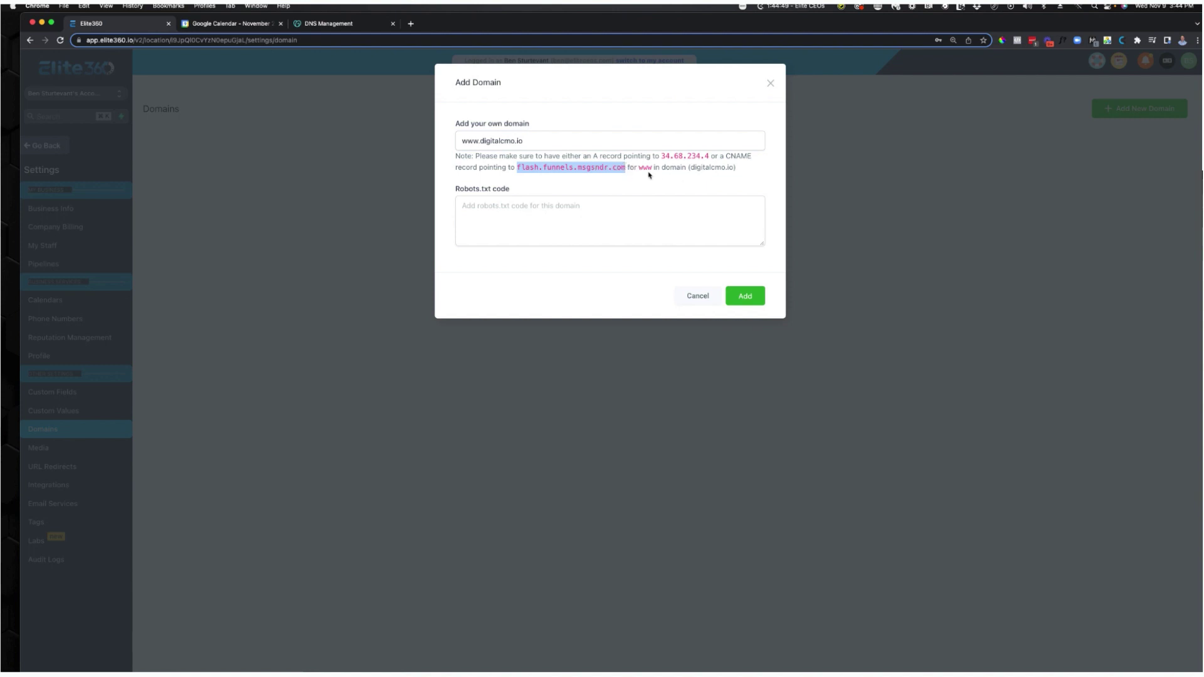
right_click(568, 168)
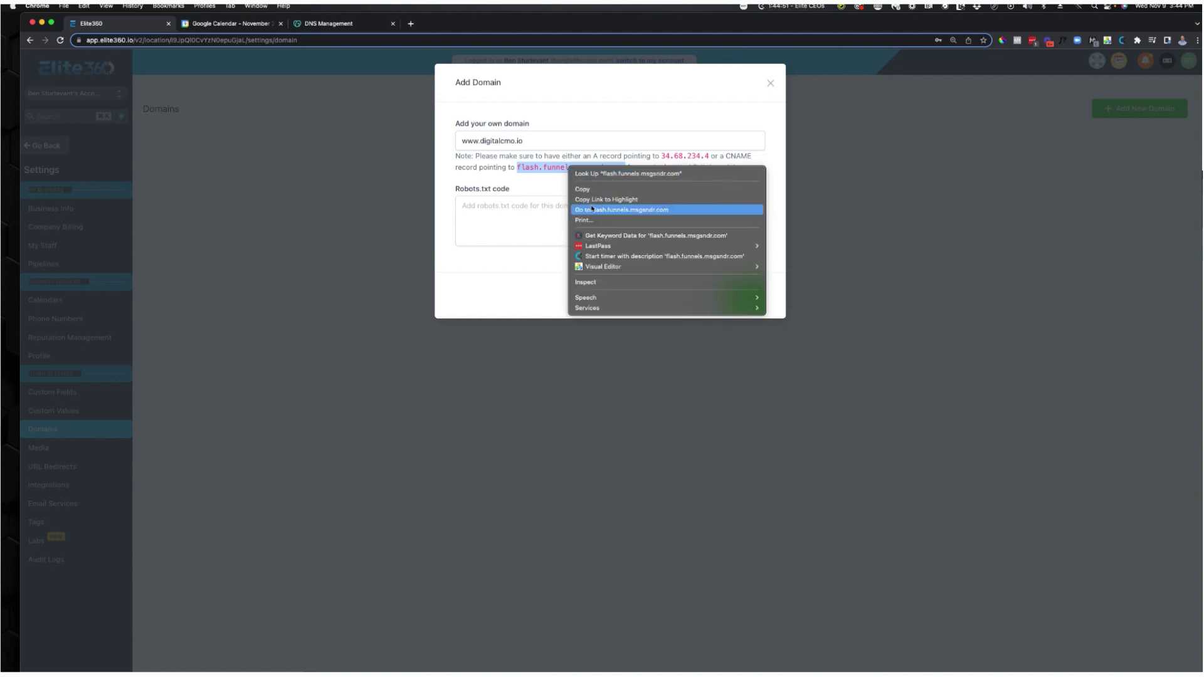
left_click(584, 189)
left_click(321, 25)
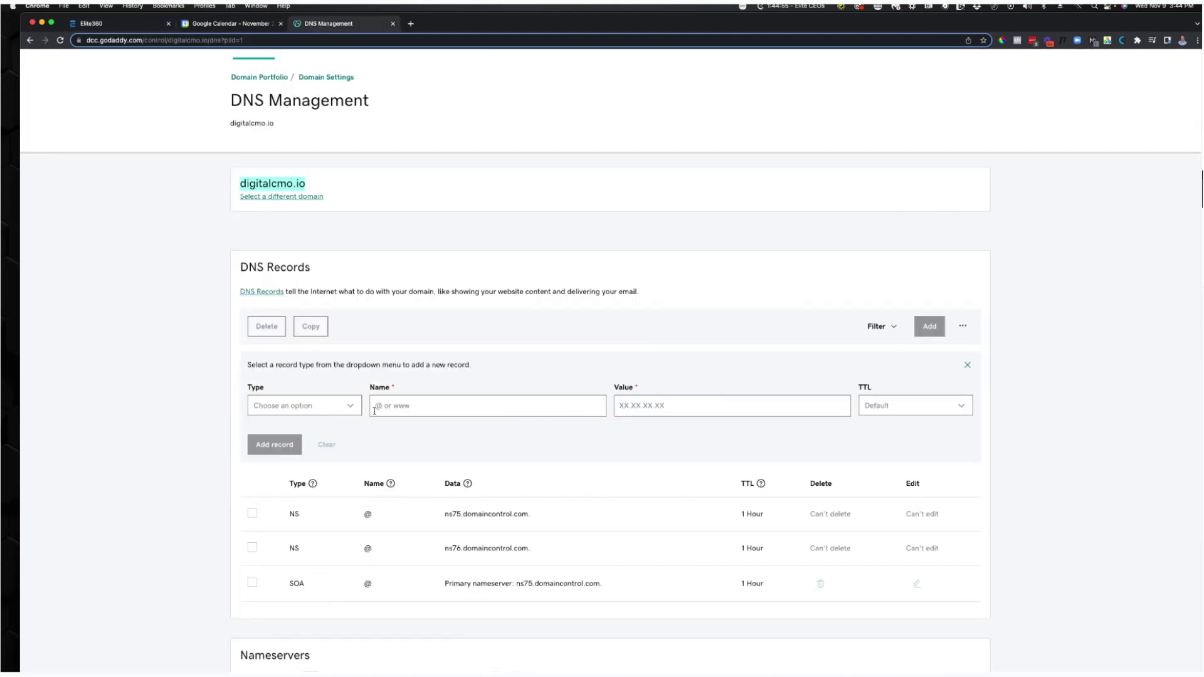
Create a CNAME record named www with value flash.funnels.msgsndr.com.
left_click(324, 408)
left_click(285, 467)
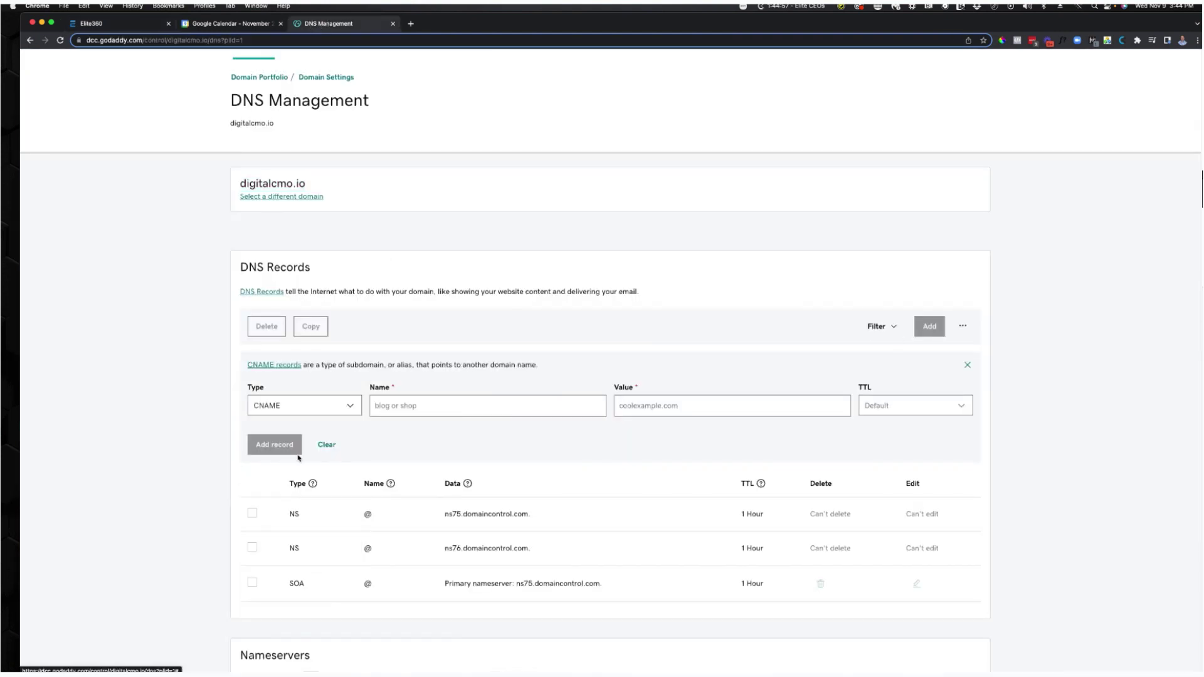
left_click(401, 406)
type("www")
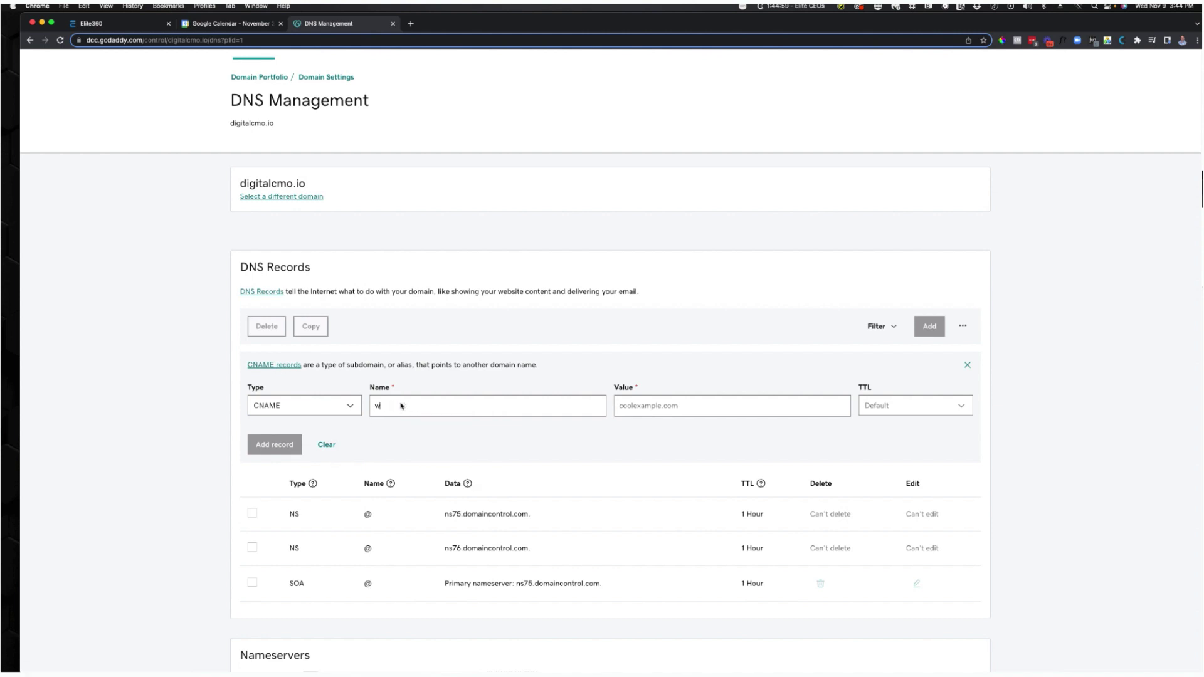
left_click(674, 407)
key("Down")
key("Return")
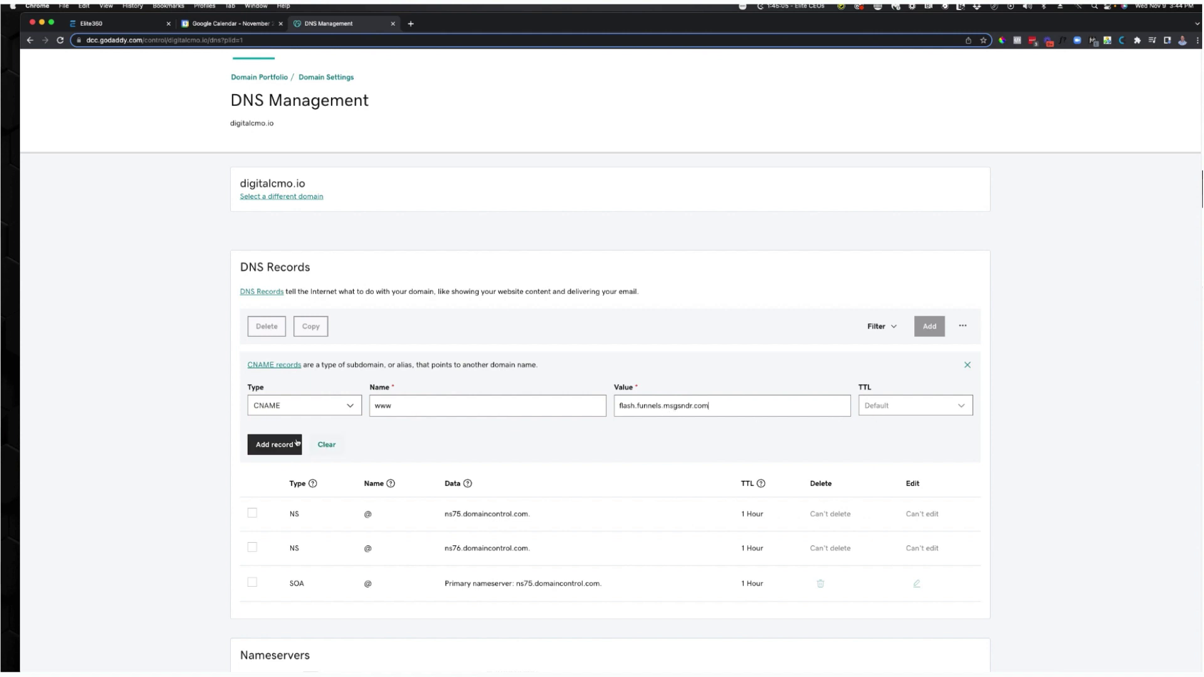
left_click(294, 445)
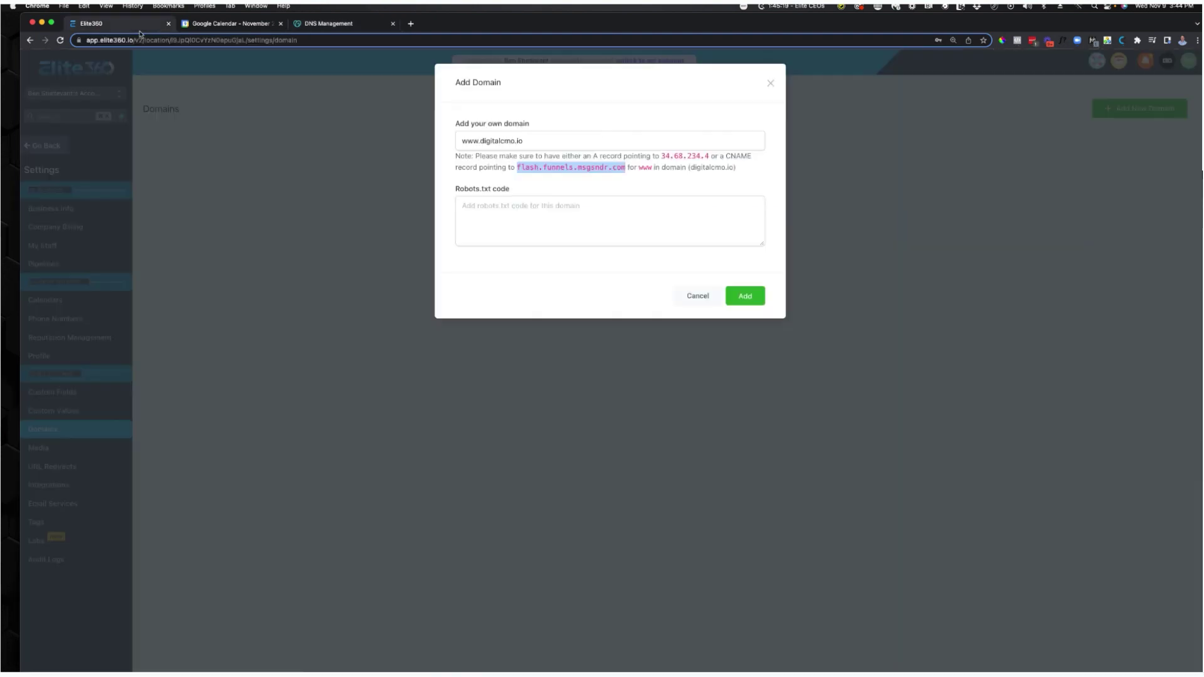
left_click(132, 24)
left_click(737, 296)
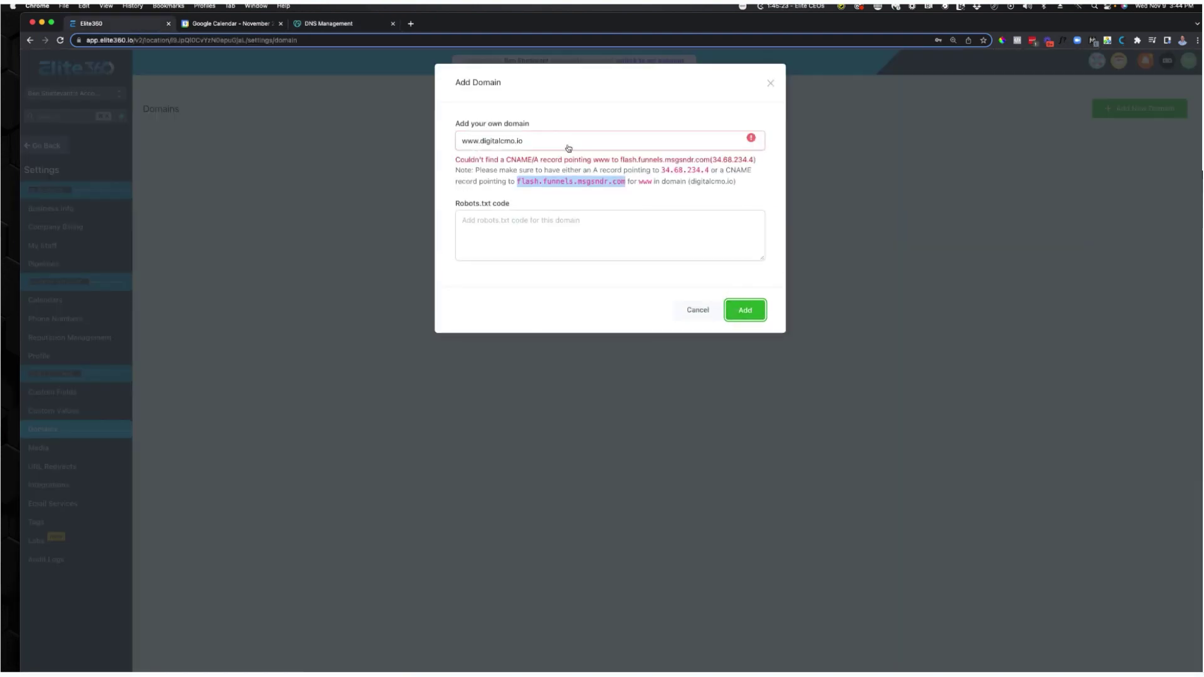
left_click(753, 300)
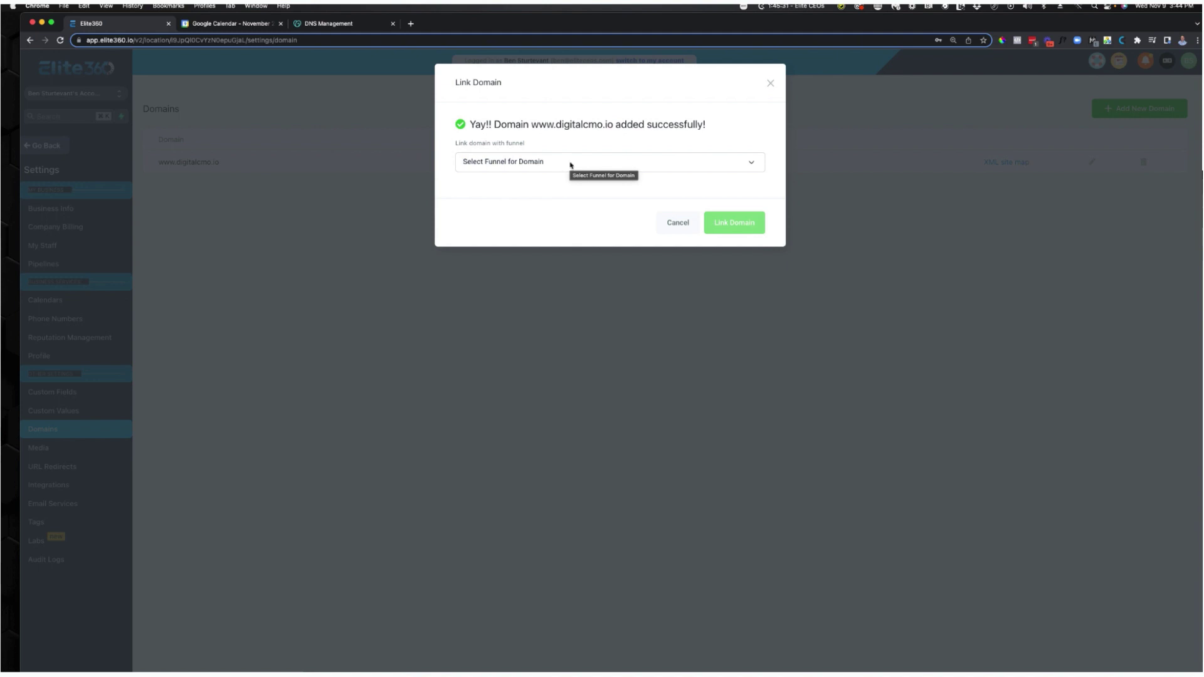
Link the domain to Main Offer Funnel with Optin as the default step.
left_click(570, 165)
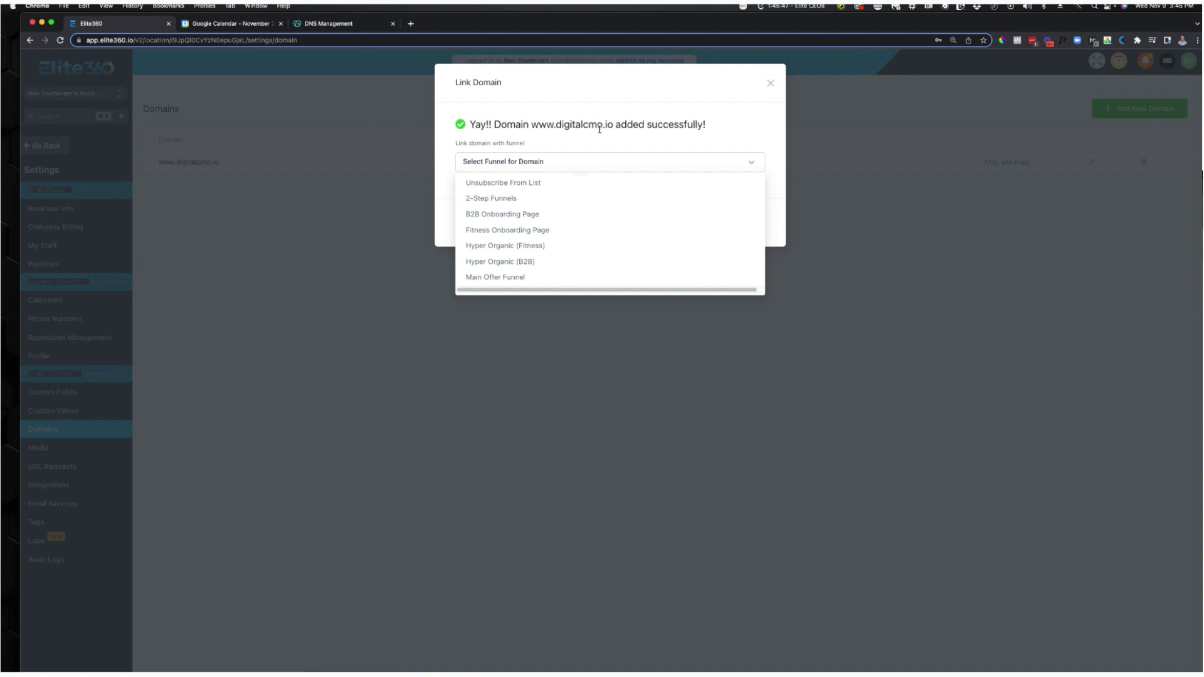
left_click(485, 276)
left_click(525, 205)
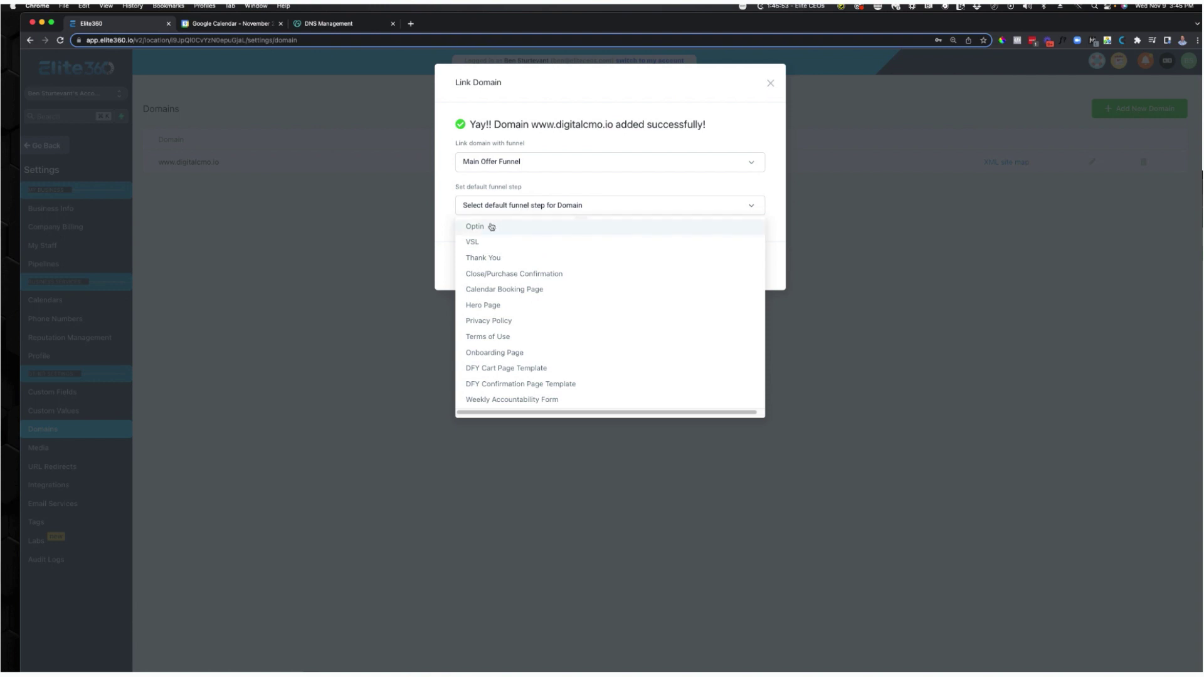
left_click(491, 227)
left_click(723, 274)
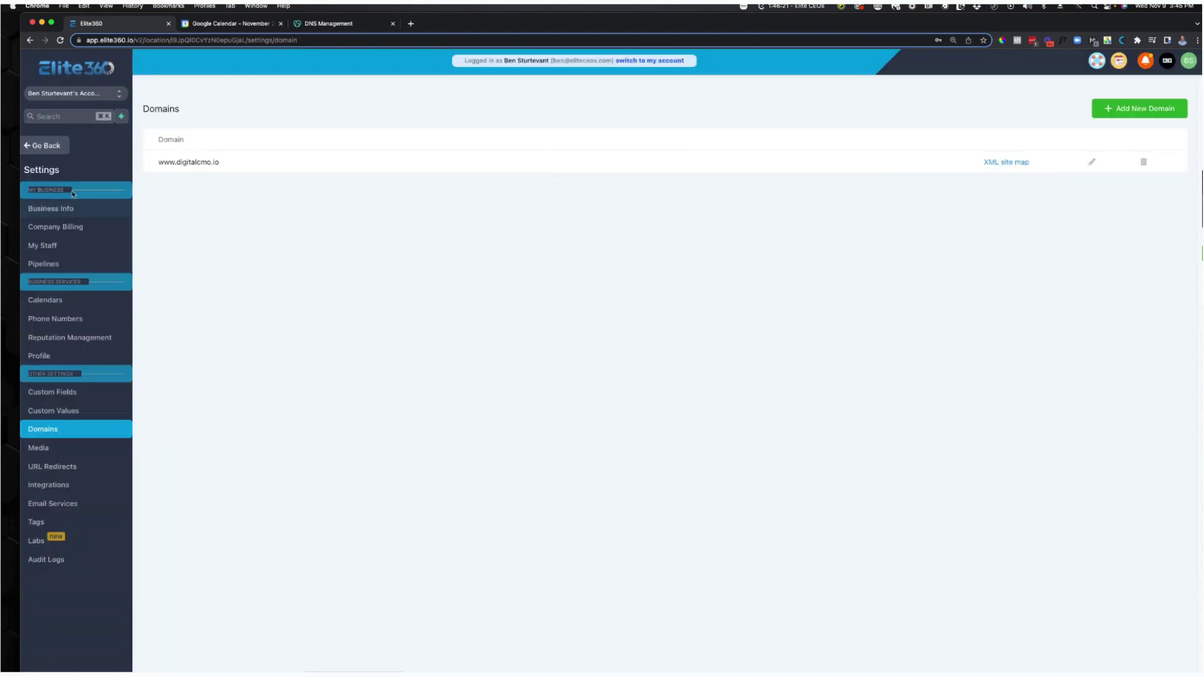
left_click(55, 148)
left_click(52, 330)
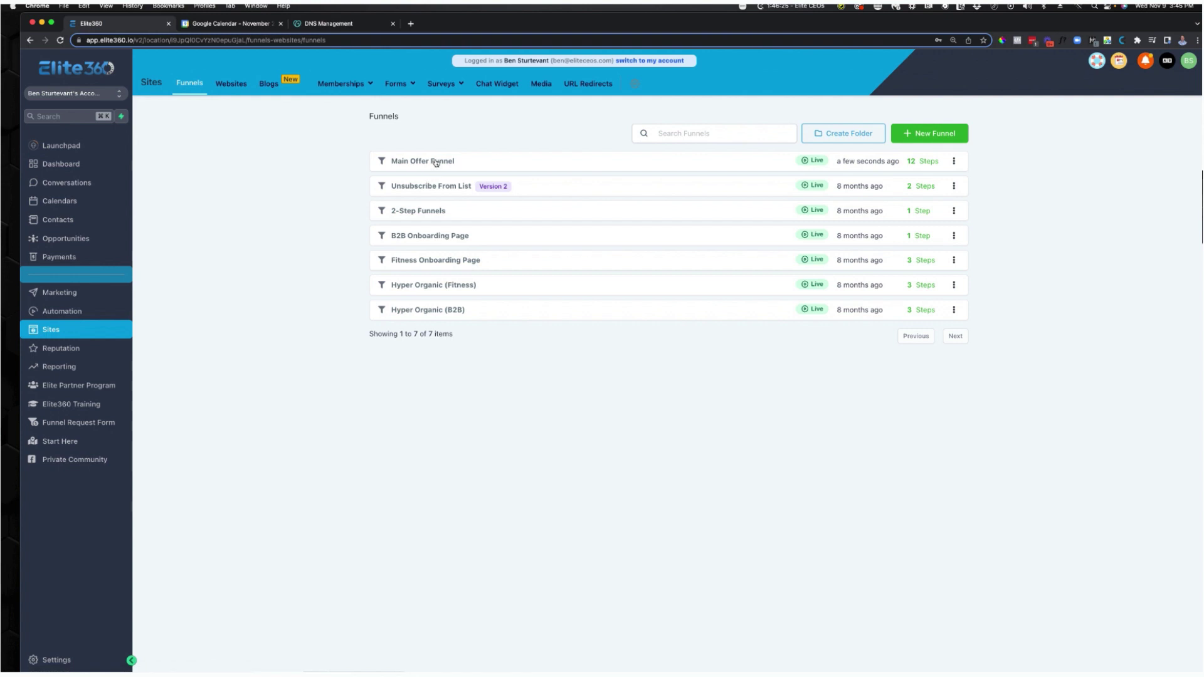
left_click(434, 161)
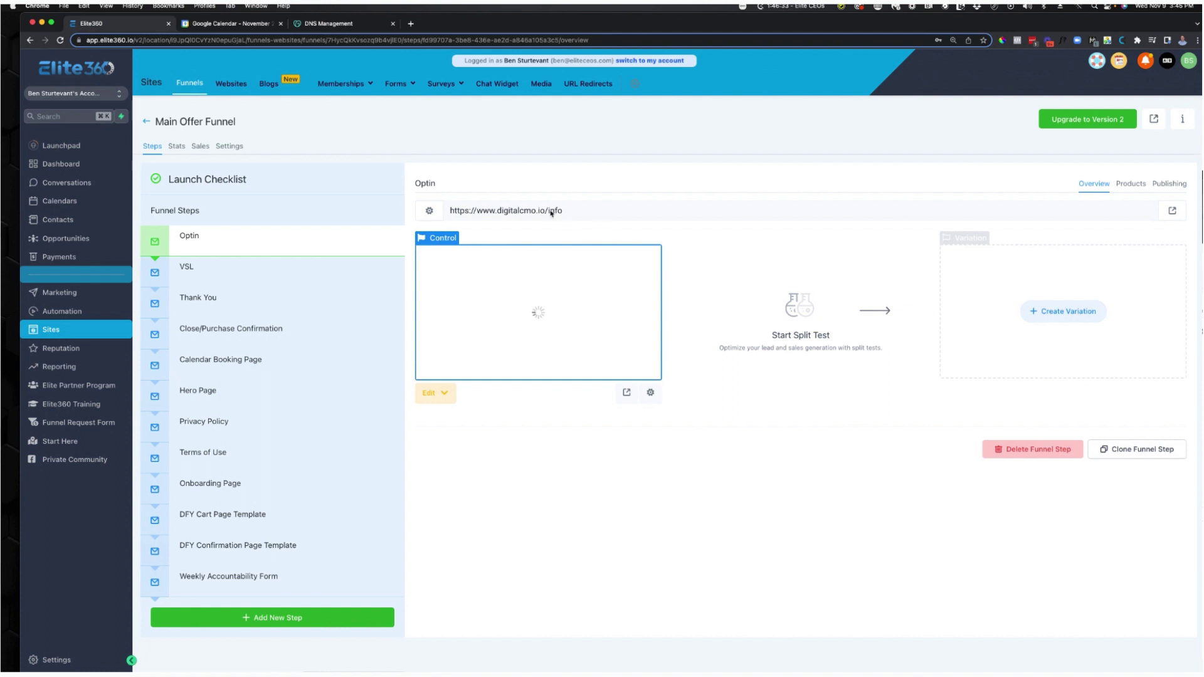
left_click(551, 212)
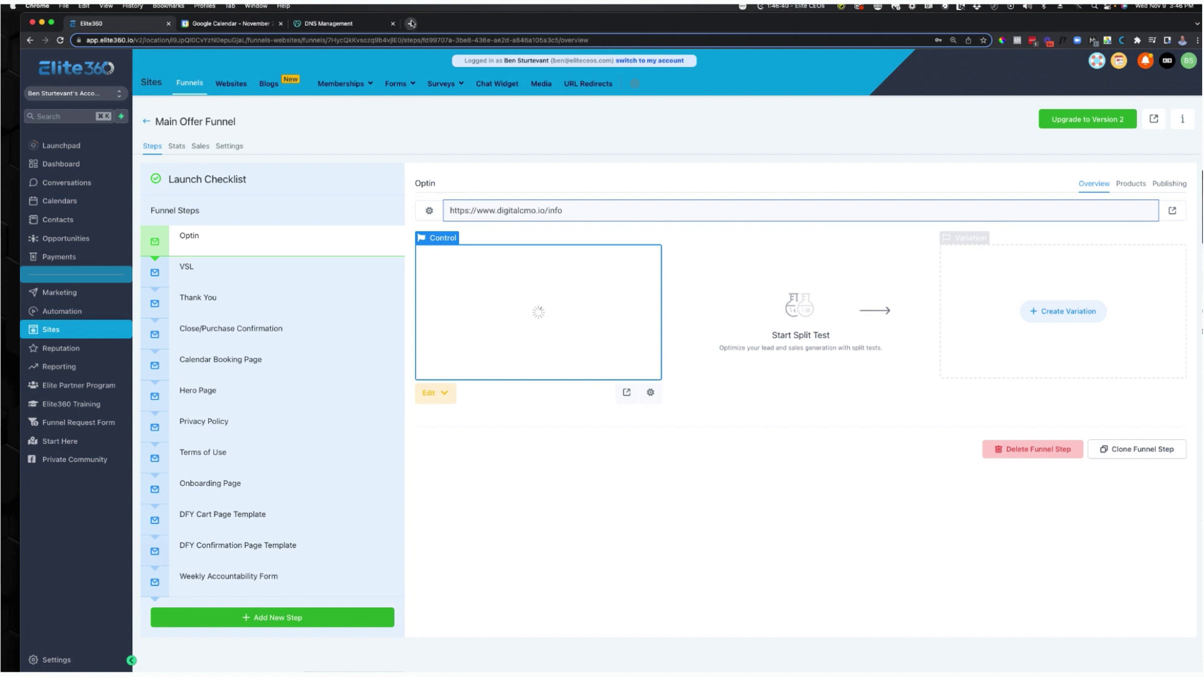
left_click(412, 23)
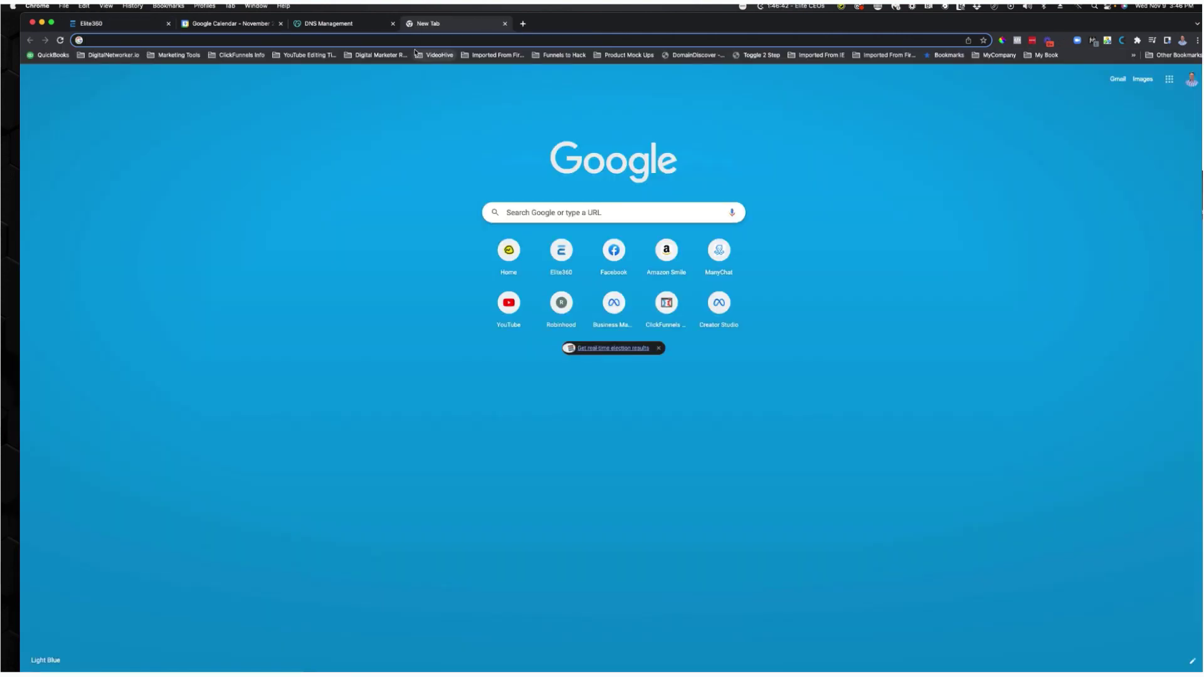
type("di")
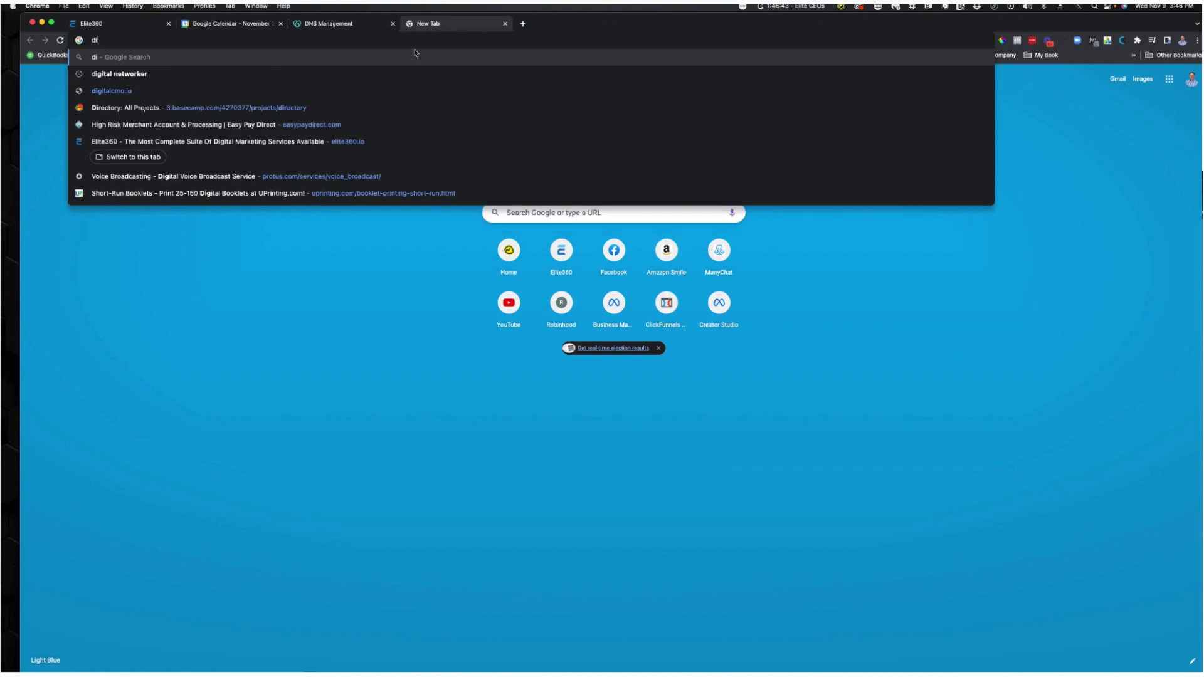
key("BackSpace")
key("BackSpace")
type("www.d")
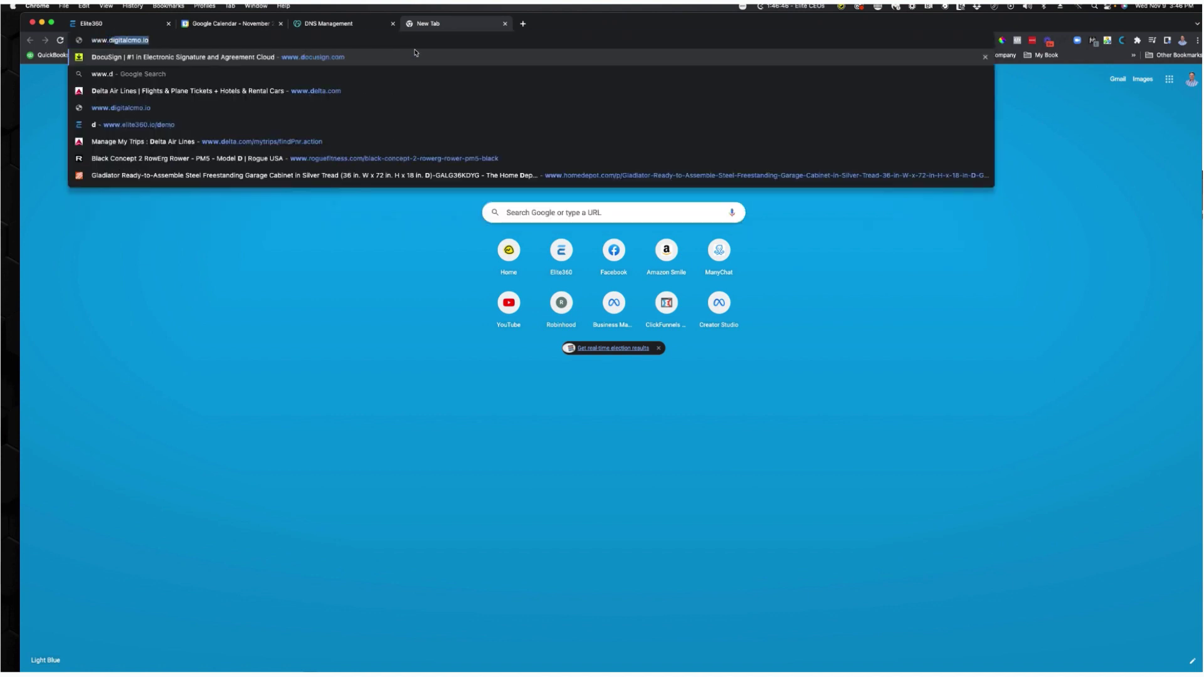
type("i")
key("Return")
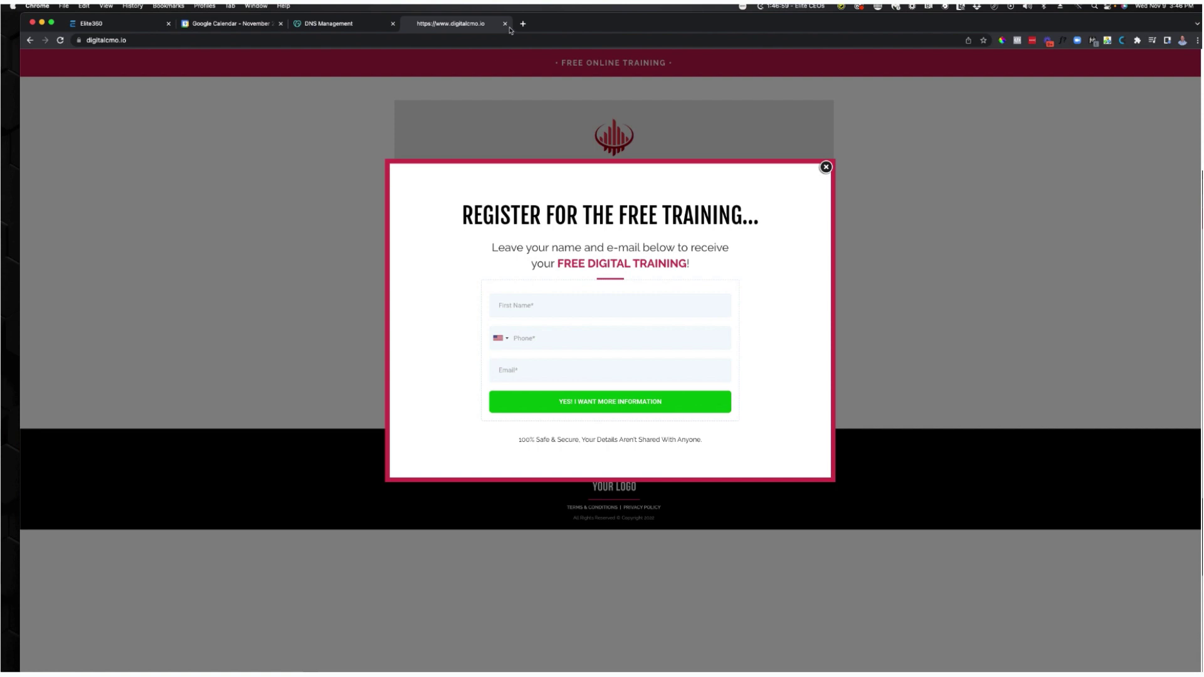
left_click(505, 23)
left_click(348, 23)
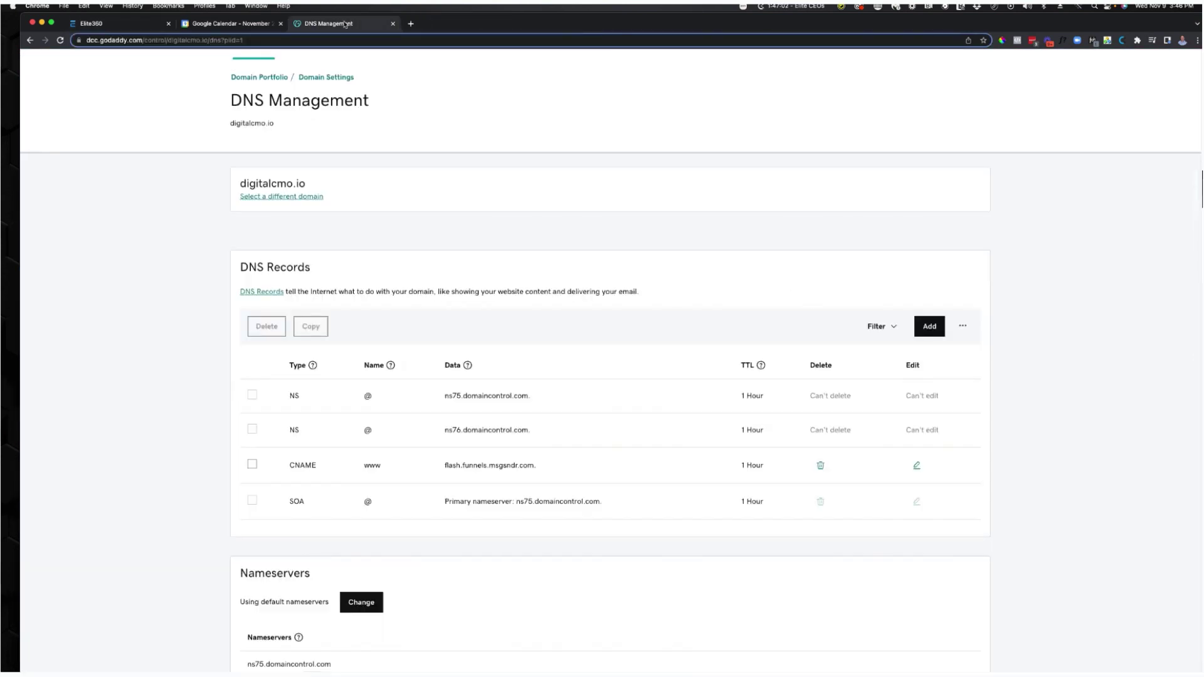
scroll(569, 368, "down", 10)
scroll(571, 367, "up", 3)
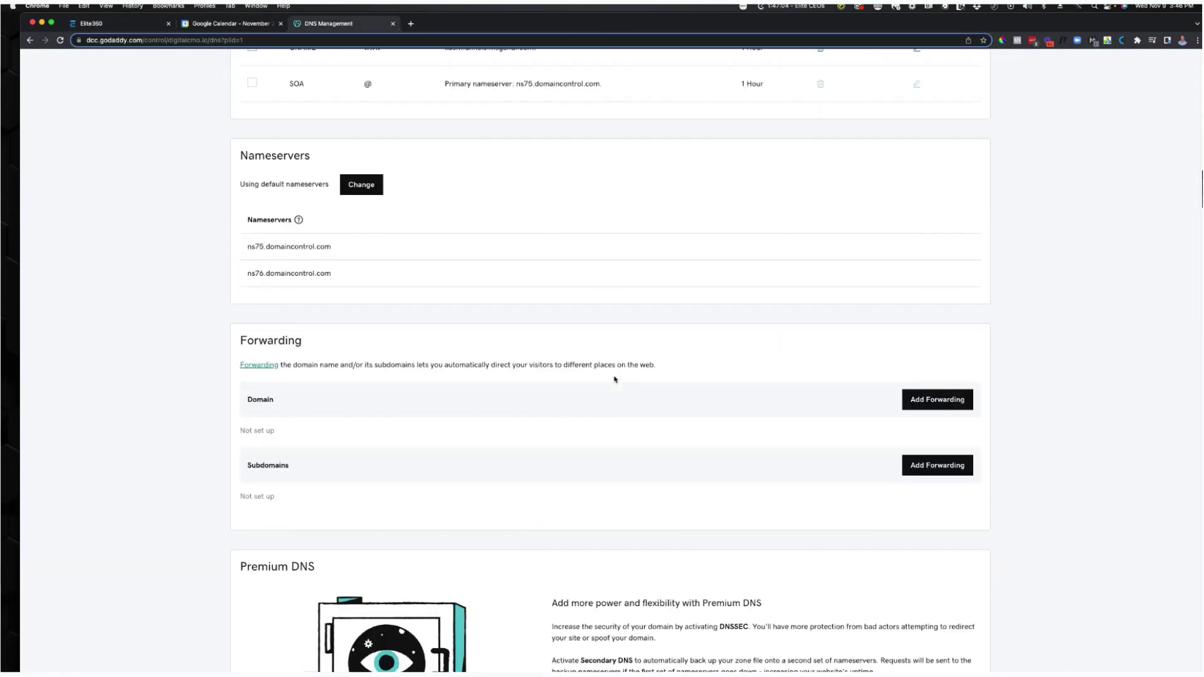
left_click(922, 400)
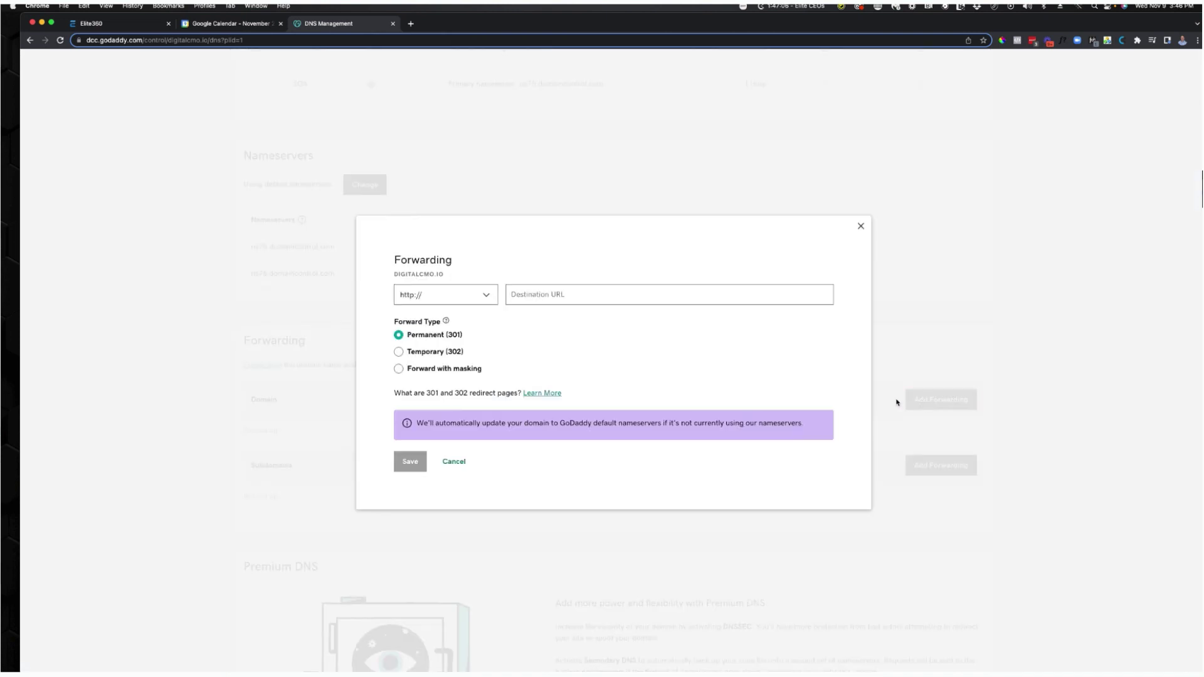
left_click(409, 301)
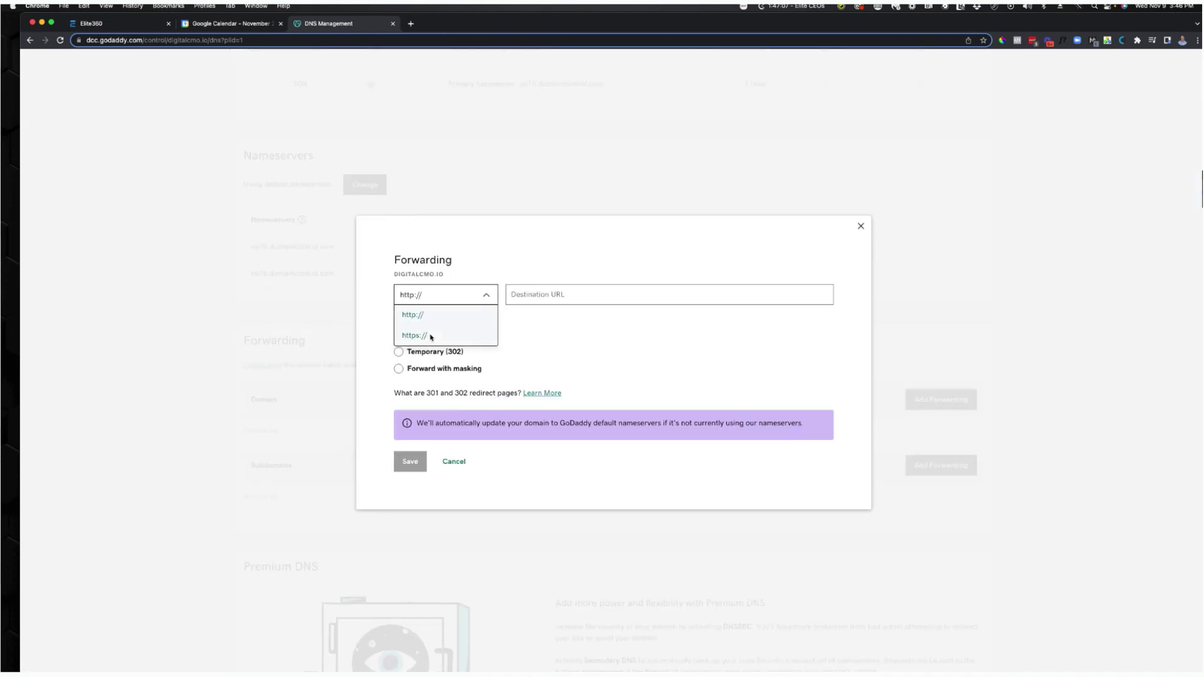
left_click(430, 336)
left_click(537, 300)
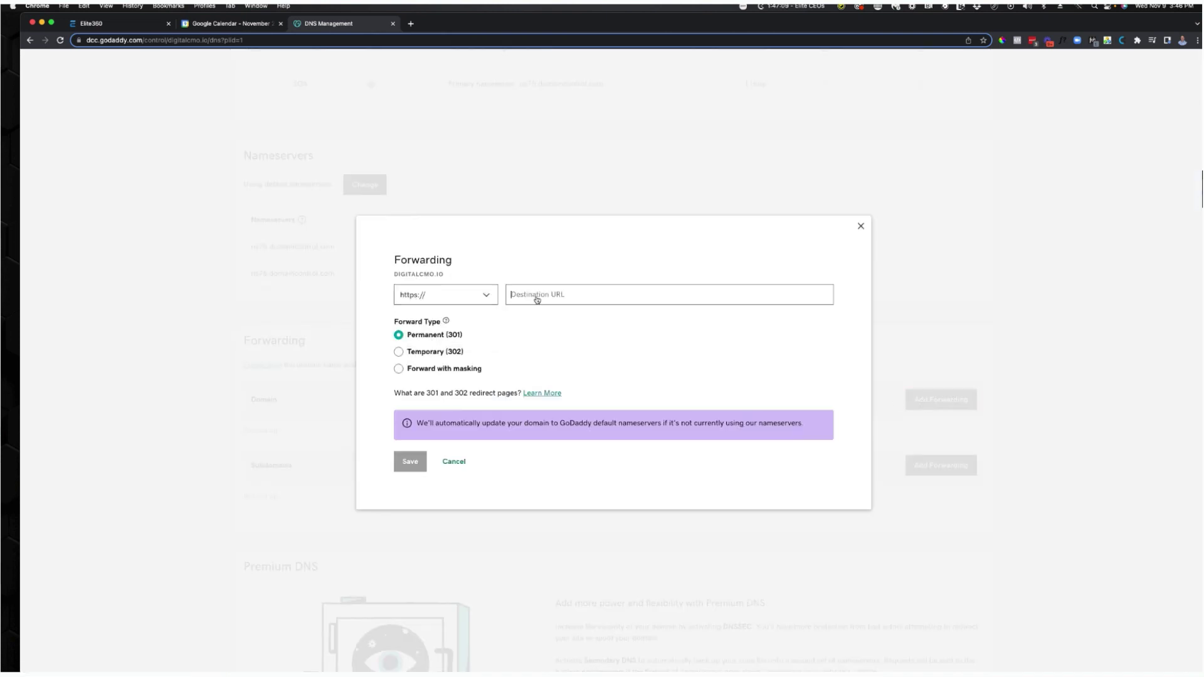
type("www")
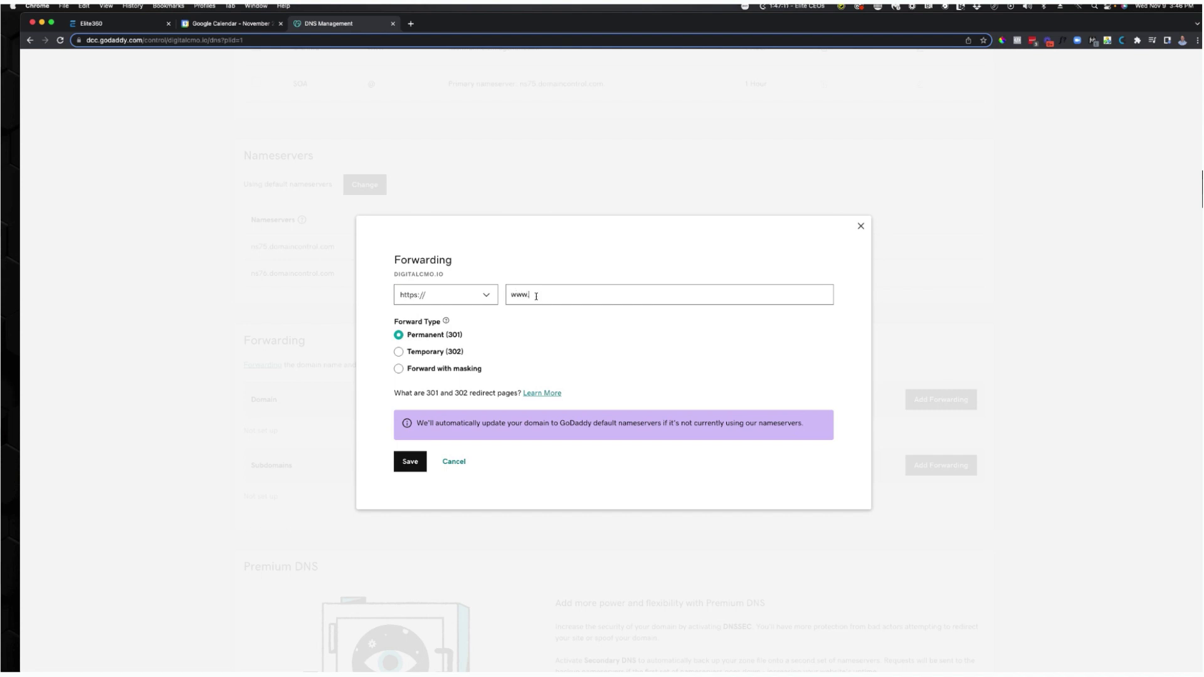
type(".digitacmo.io")
left_click(411, 464)
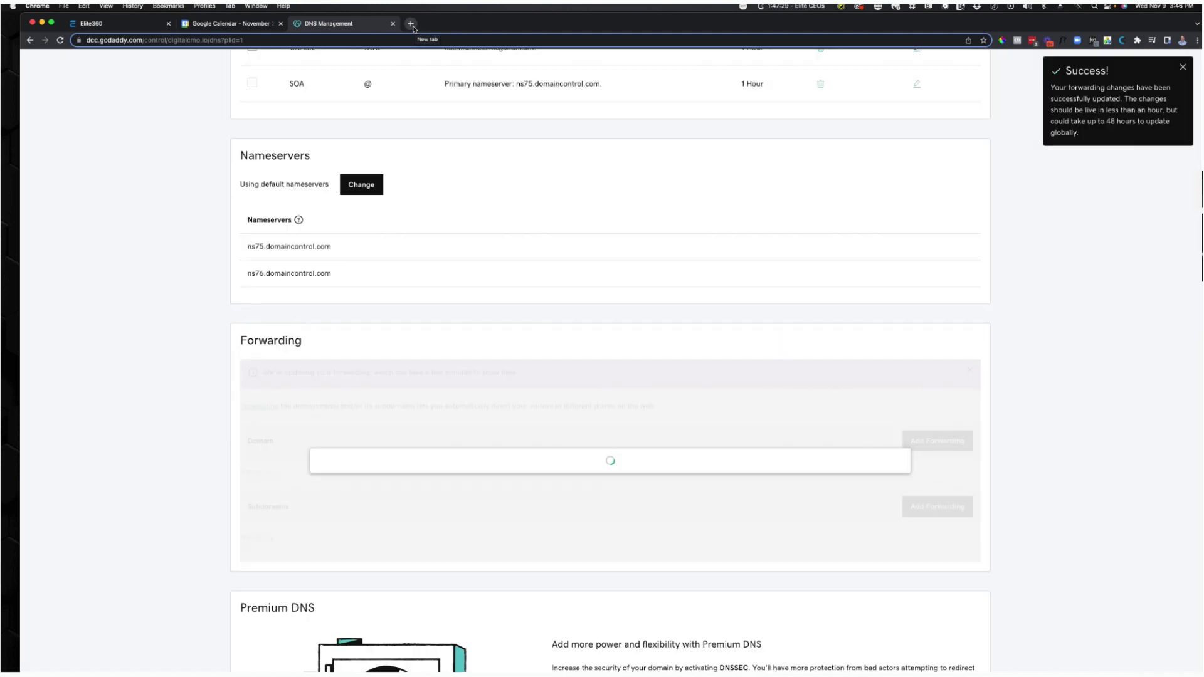
left_click(412, 26)
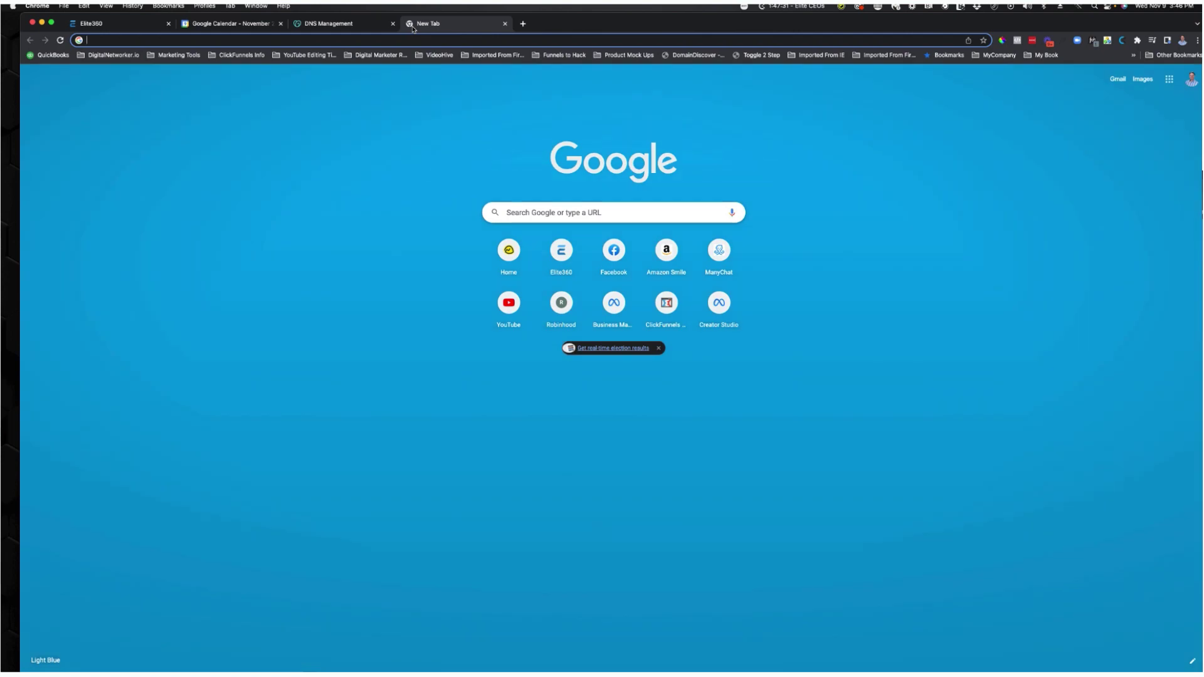
type("digitalcmo.io")
key("Return")
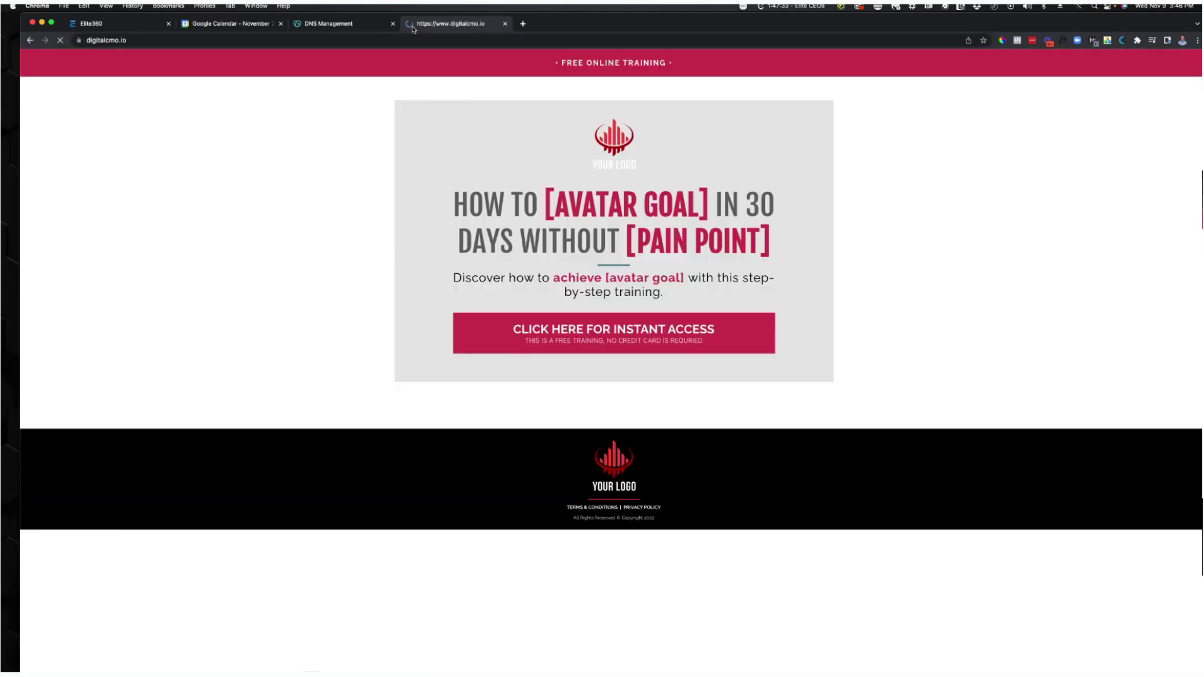
left_click(162, 40)
left_click_drag(159, 40, 122, 44)
key("End")
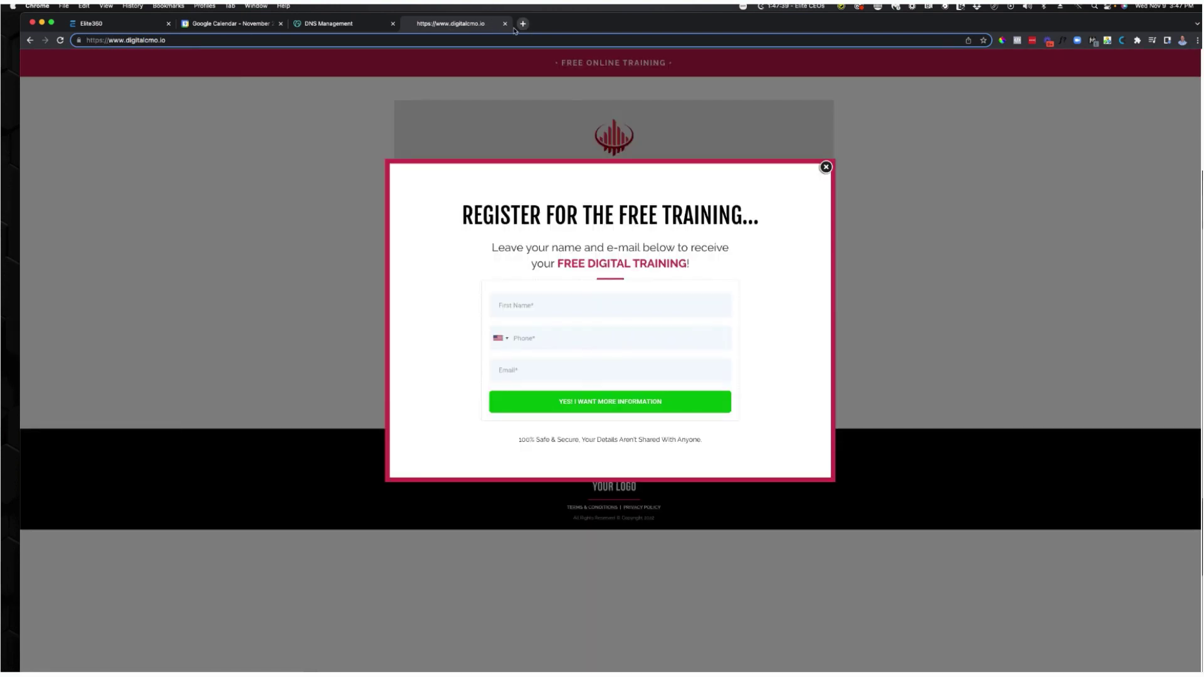
left_click(507, 25)
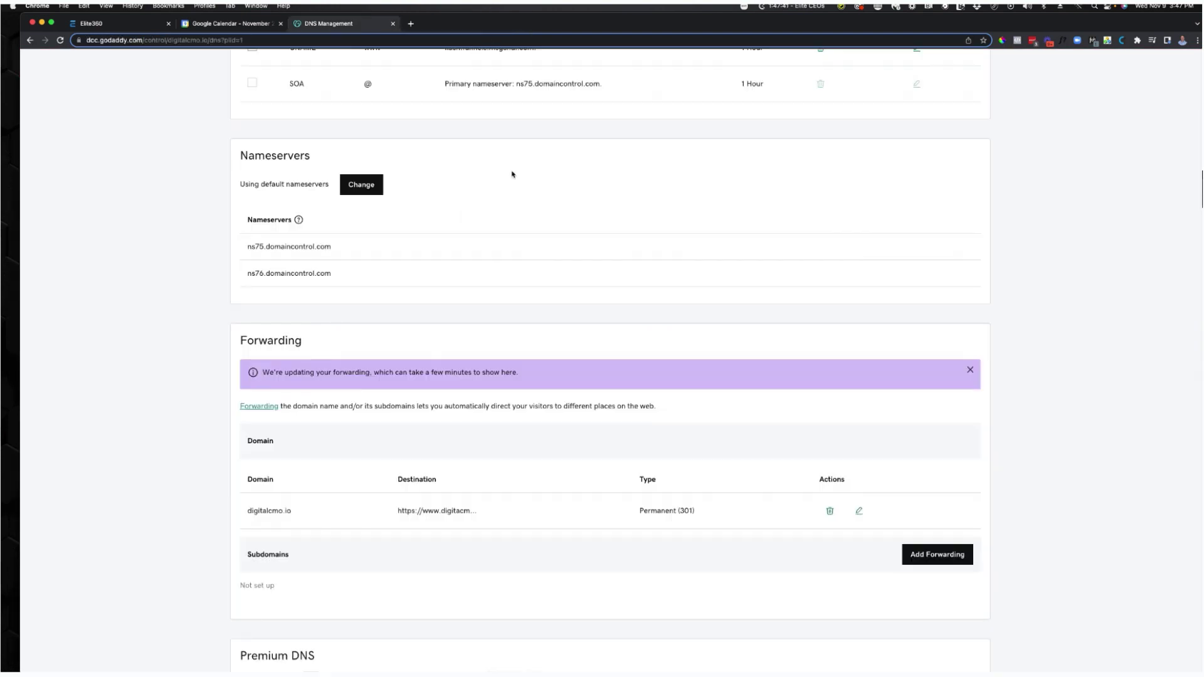
scroll(510, 174, "up", 8)
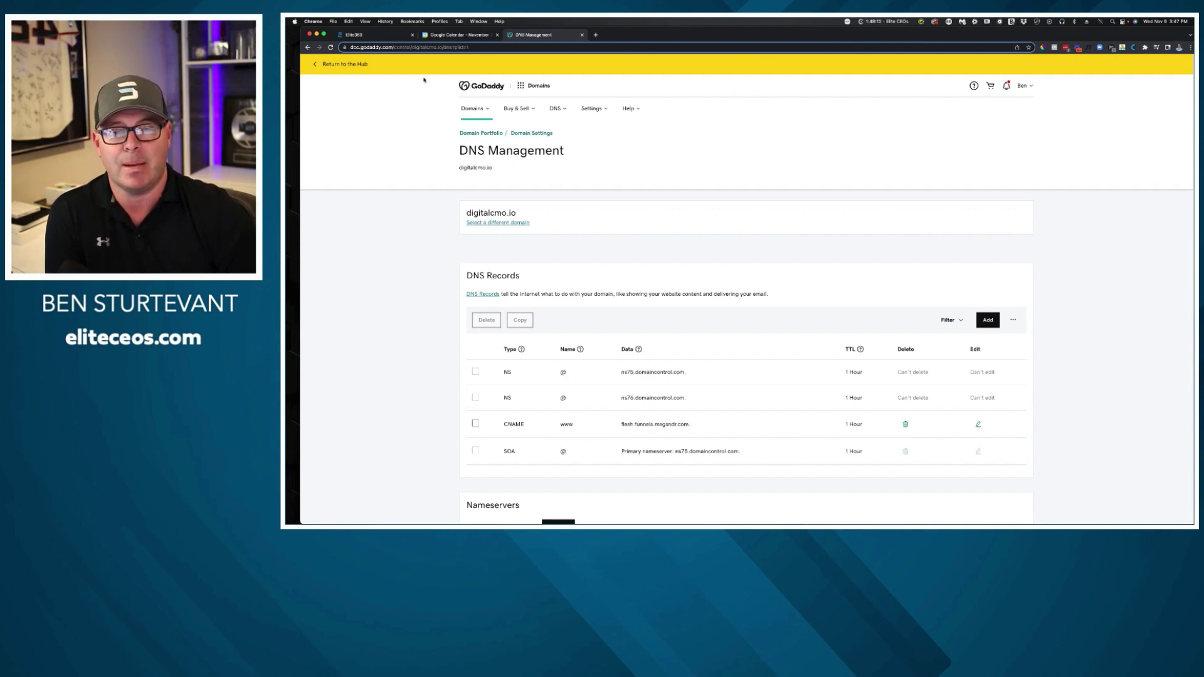
Start a new CNAME DNS record named go, then go back to Elite360's Main Offer Funnel.
left_click(988, 320)
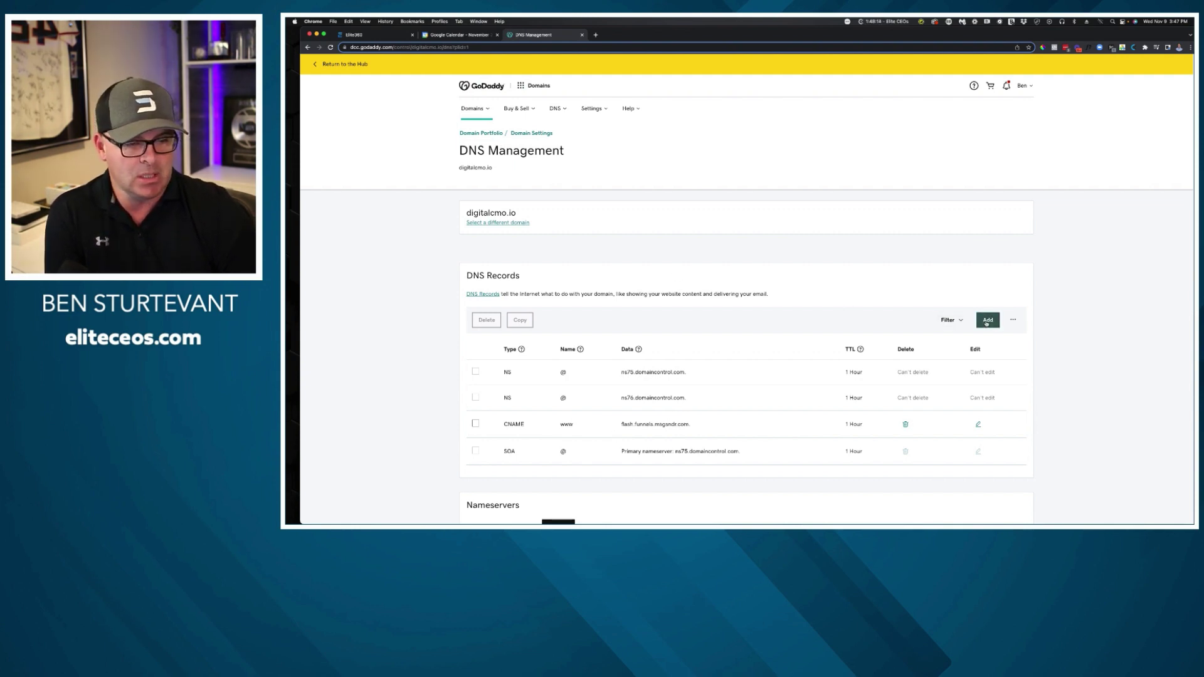
left_click(543, 381)
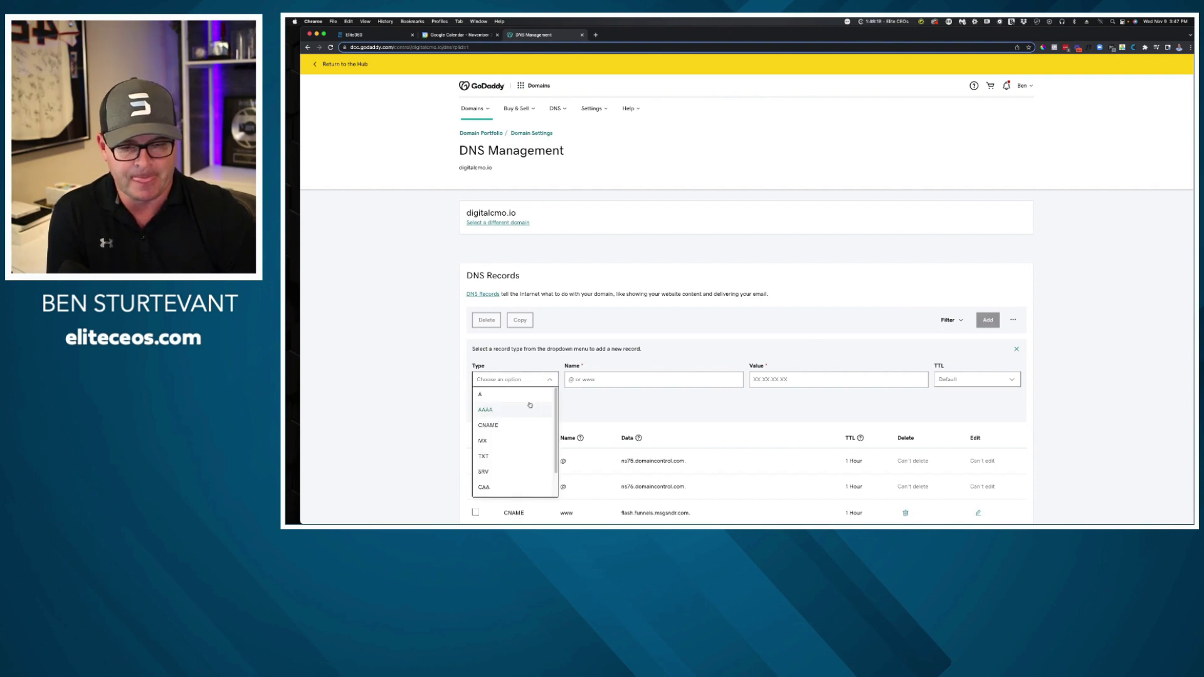
left_click(516, 425)
left_click(611, 380)
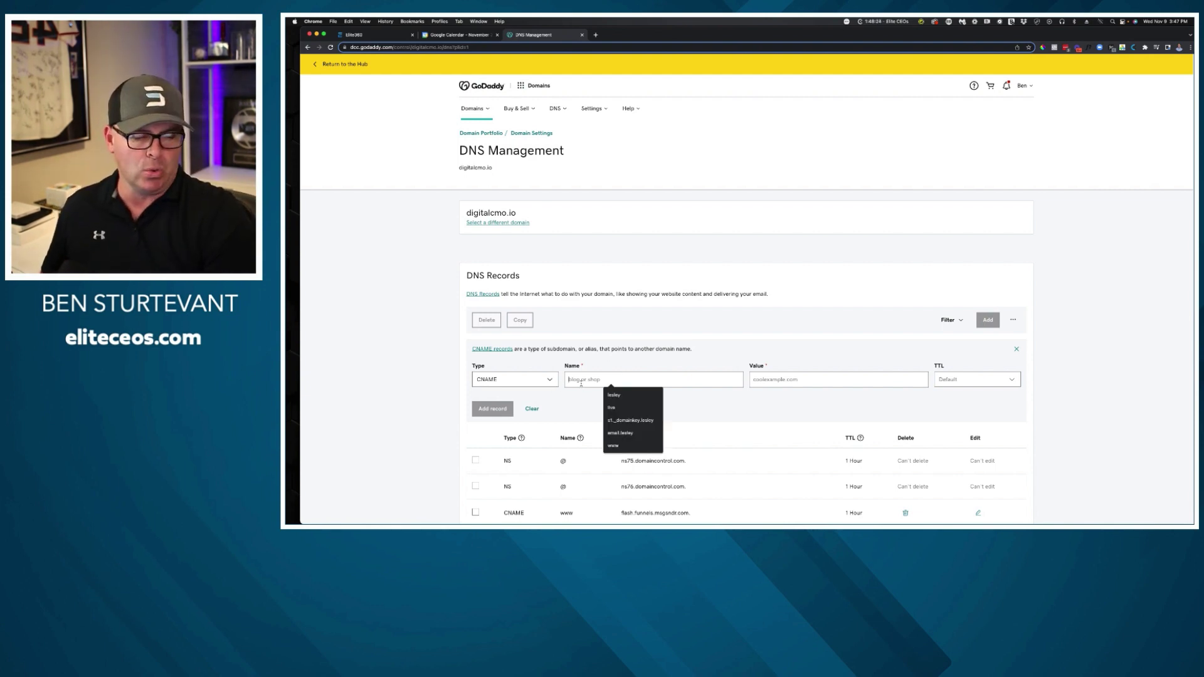
type("go")
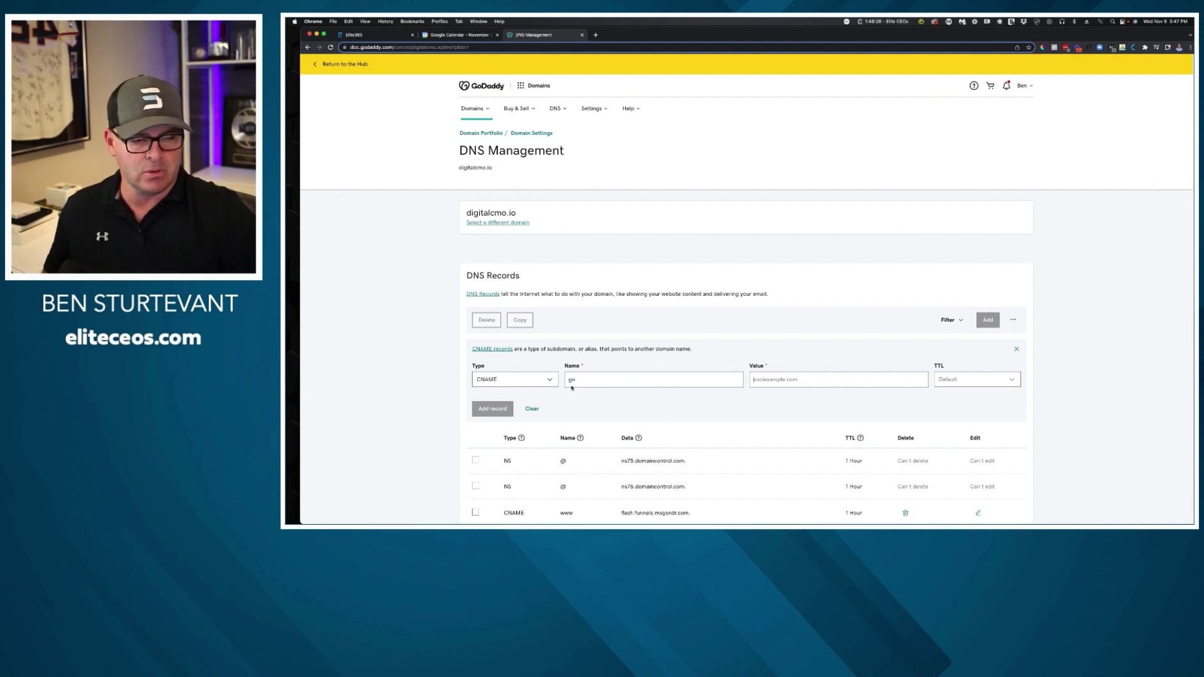
scroll(571, 389, "down", 3)
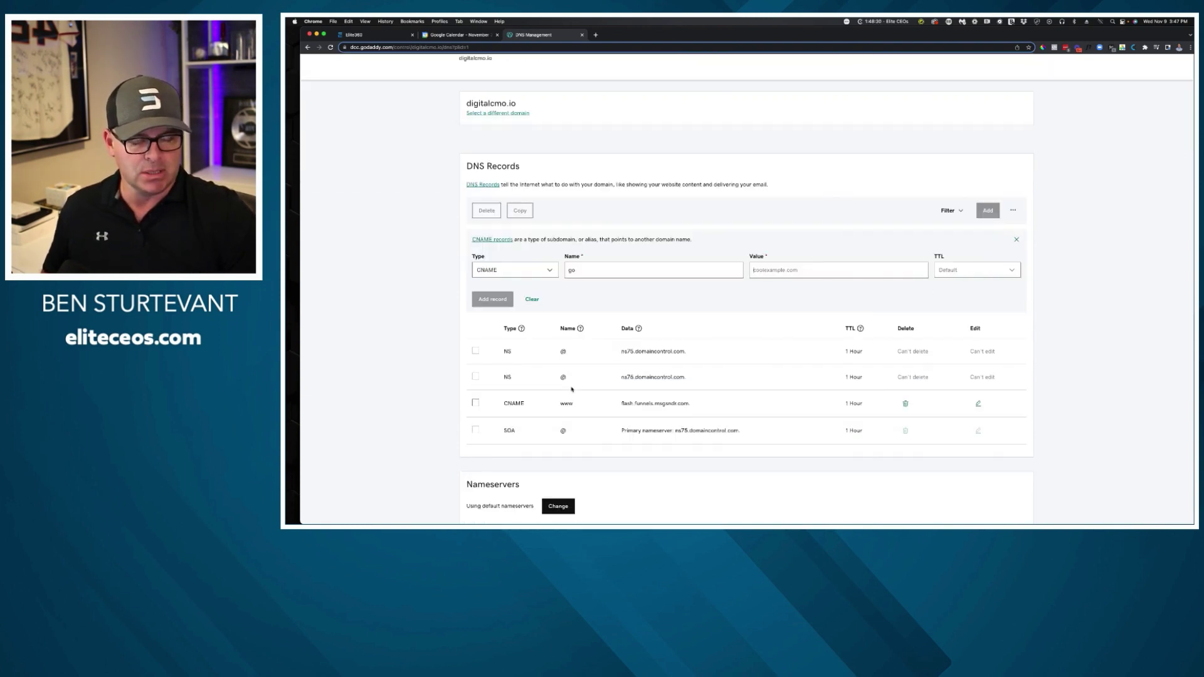
key("Tab")
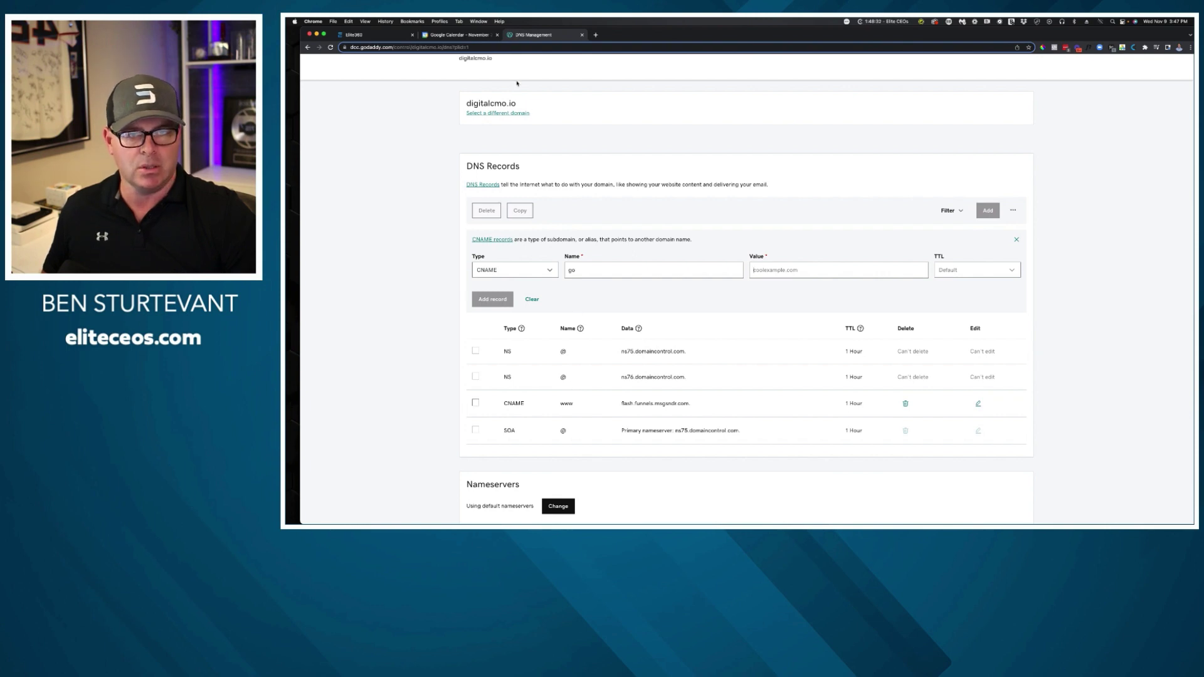
left_click(386, 36)
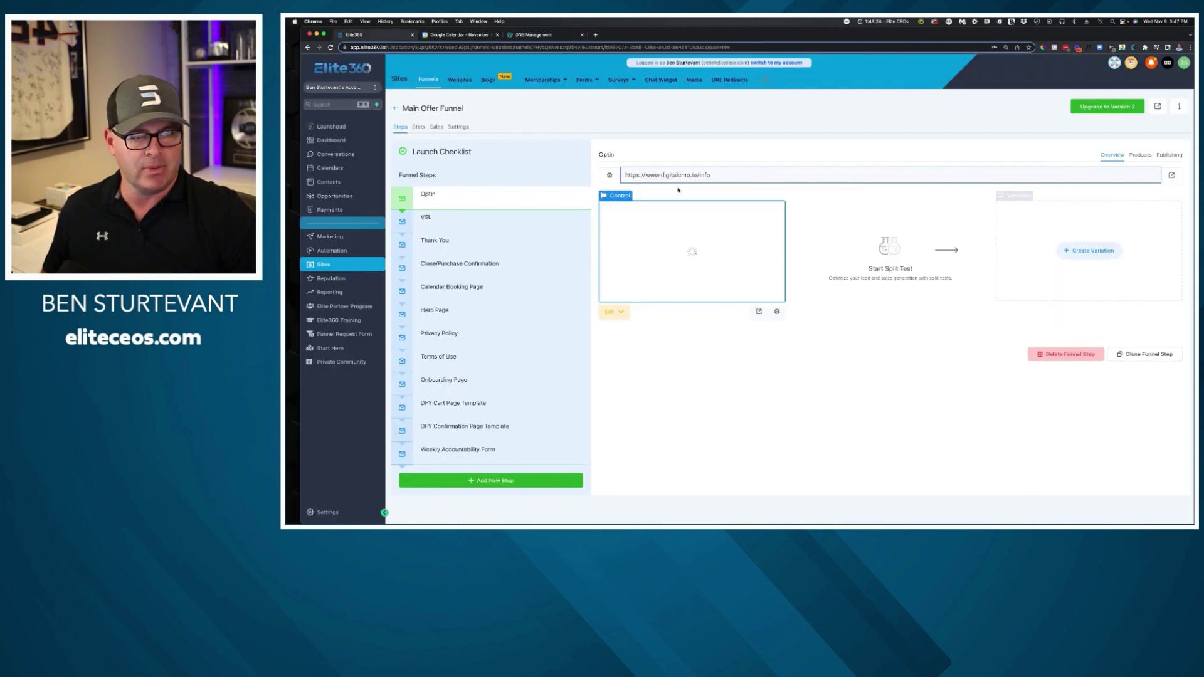
Add go.digitalcmo.io as a new domain under Settings > Domains.
left_click(332, 515)
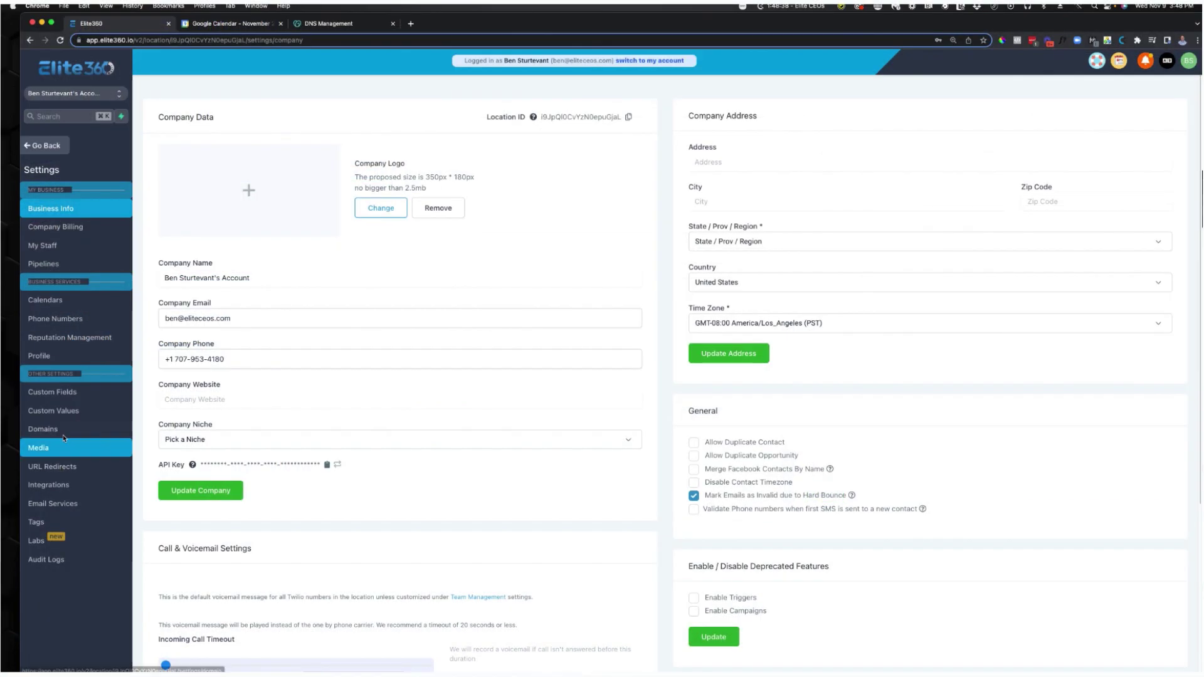
left_click(332, 339)
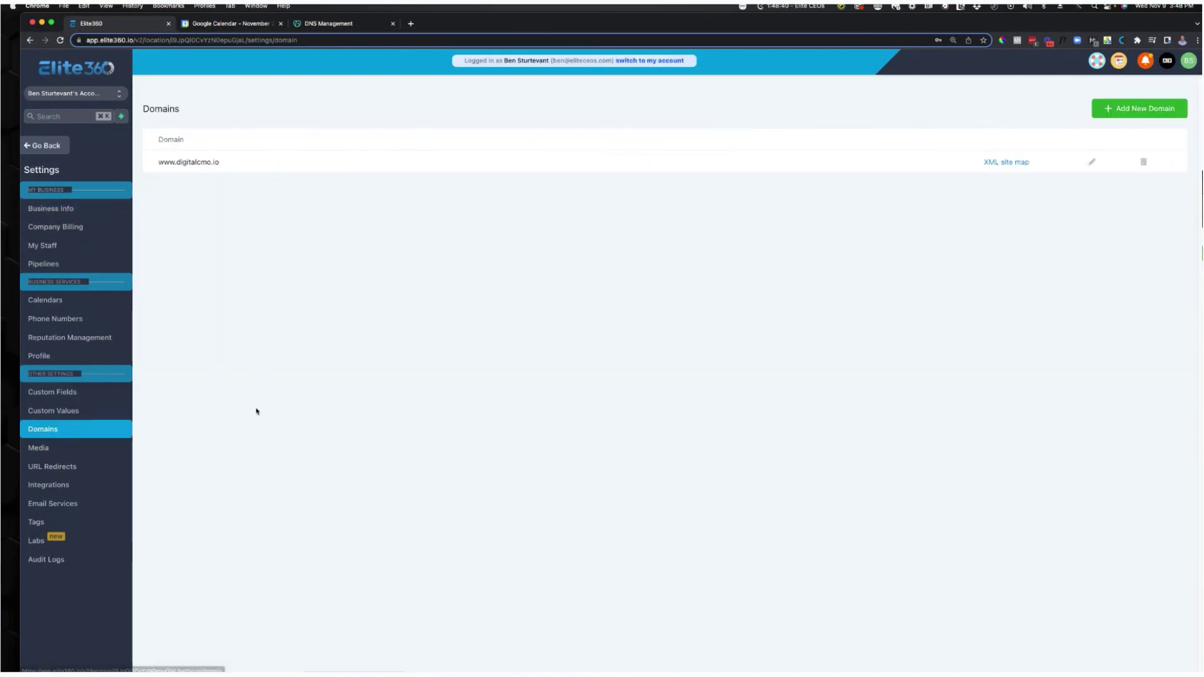
left_click(1116, 116)
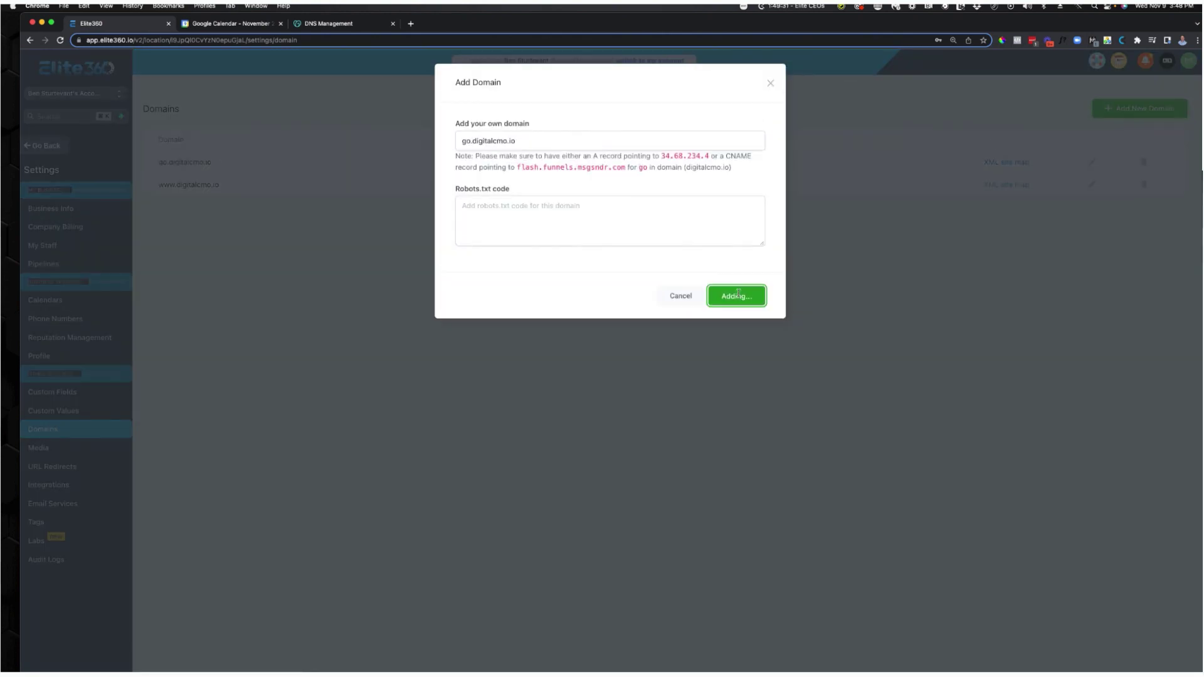
left_click(735, 296)
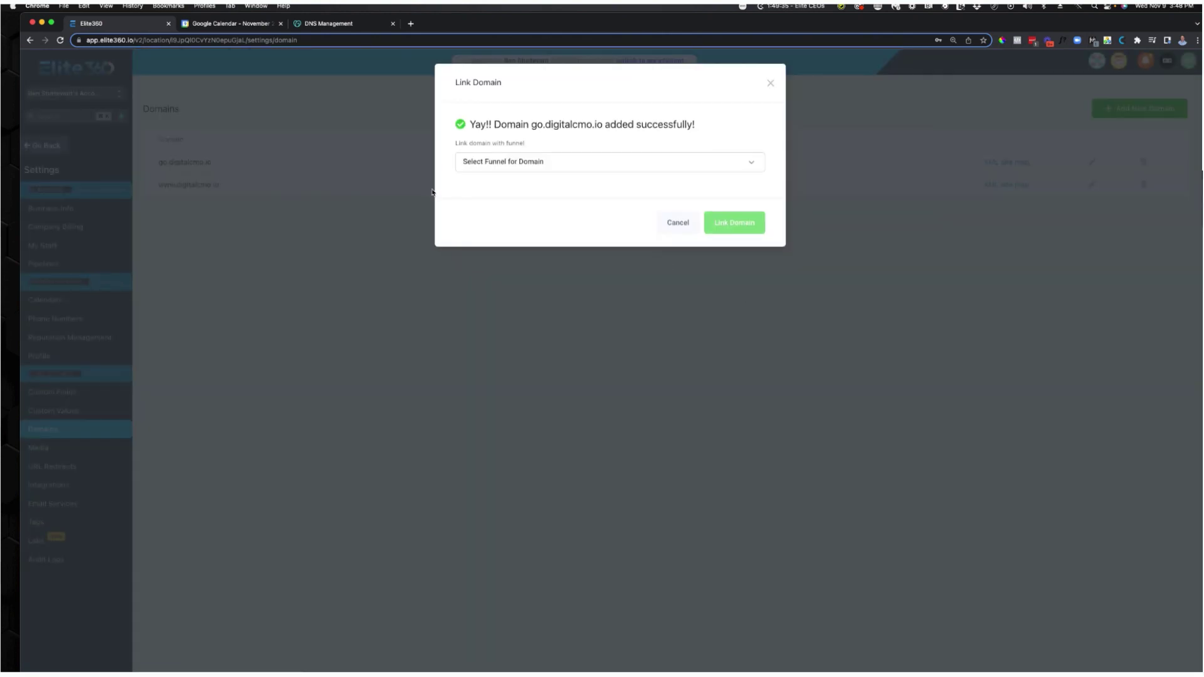
Check the GoDaddy DNS records, close the Google Calendar tab, and return to the domain dialog.
left_click(321, 25)
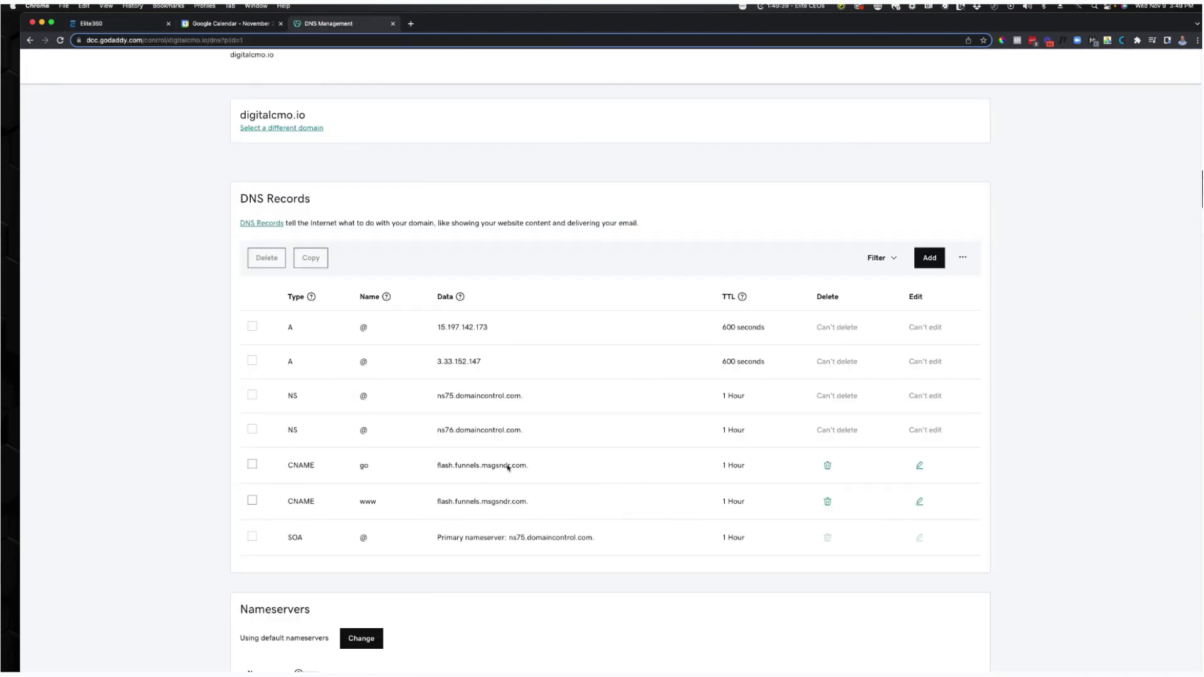
left_click(227, 24)
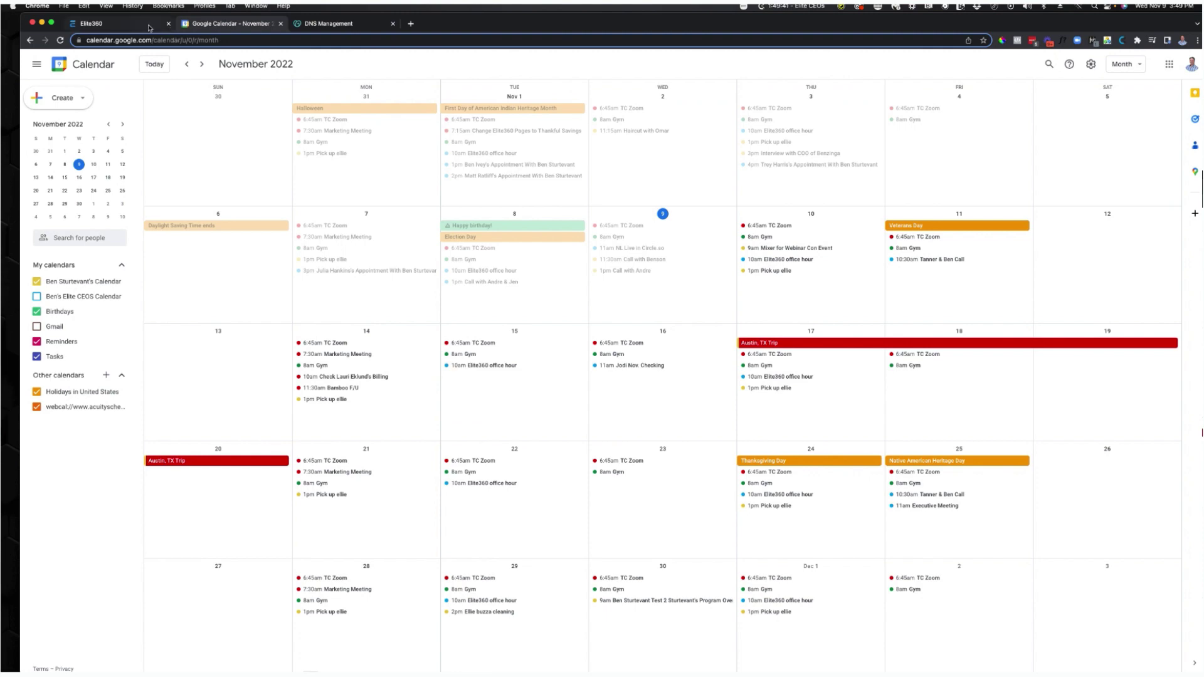
left_click(149, 25)
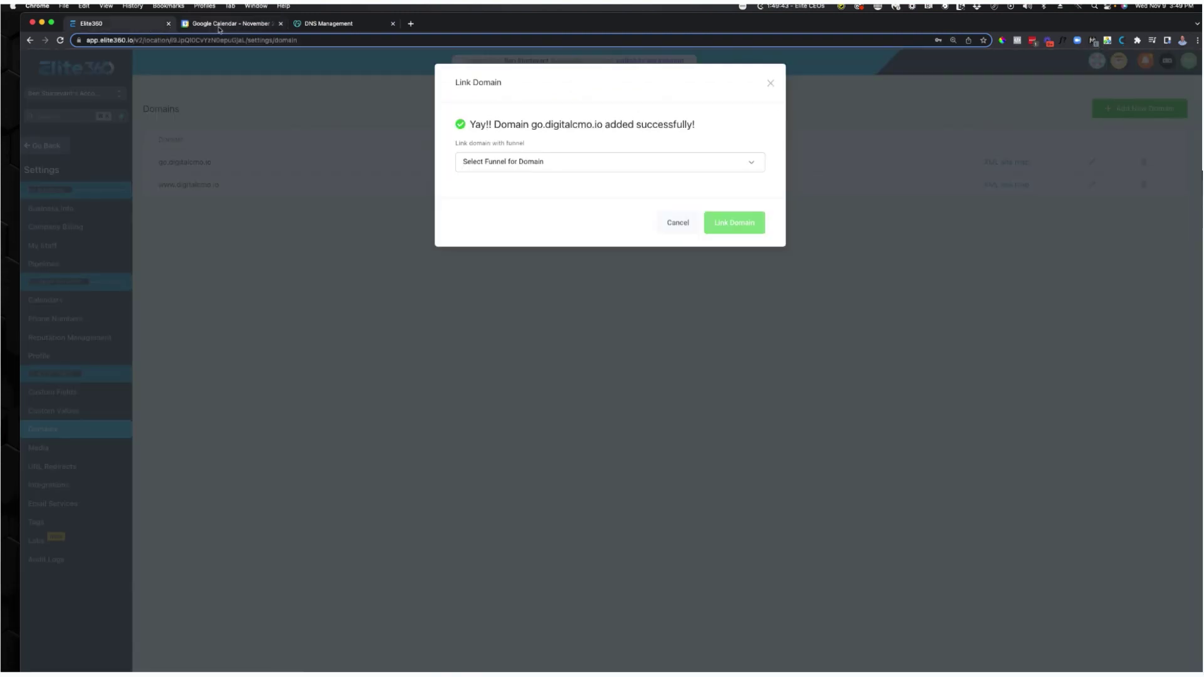
left_click(219, 29)
left_click(281, 24)
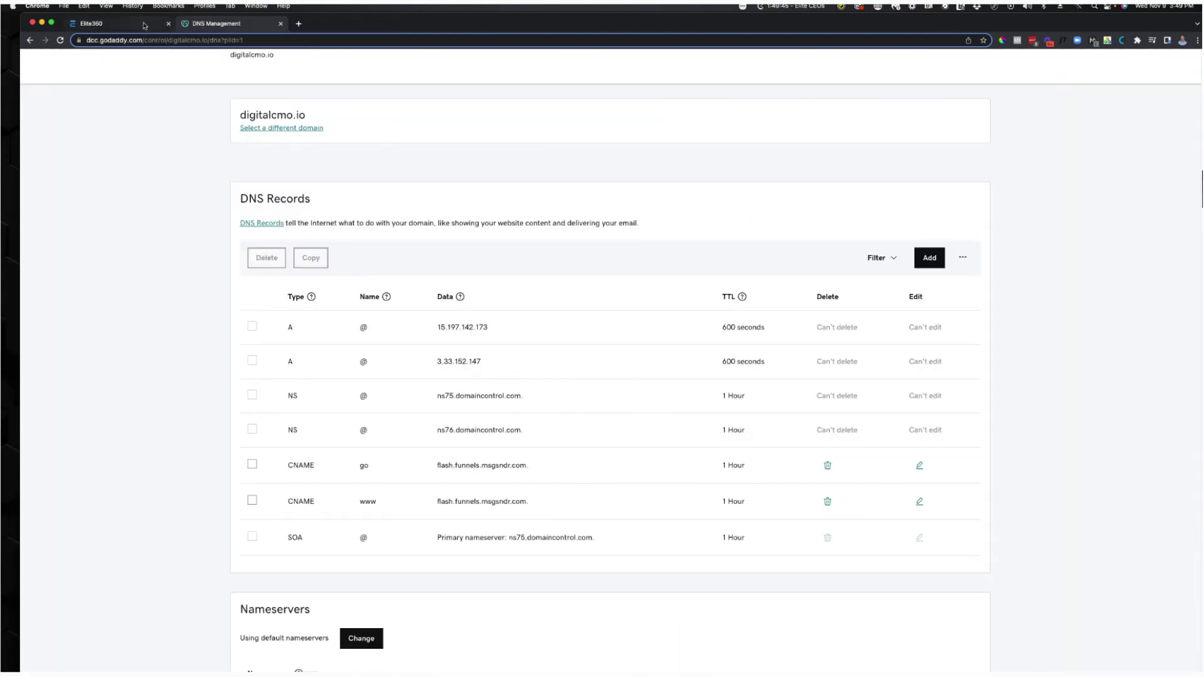
left_click(144, 26)
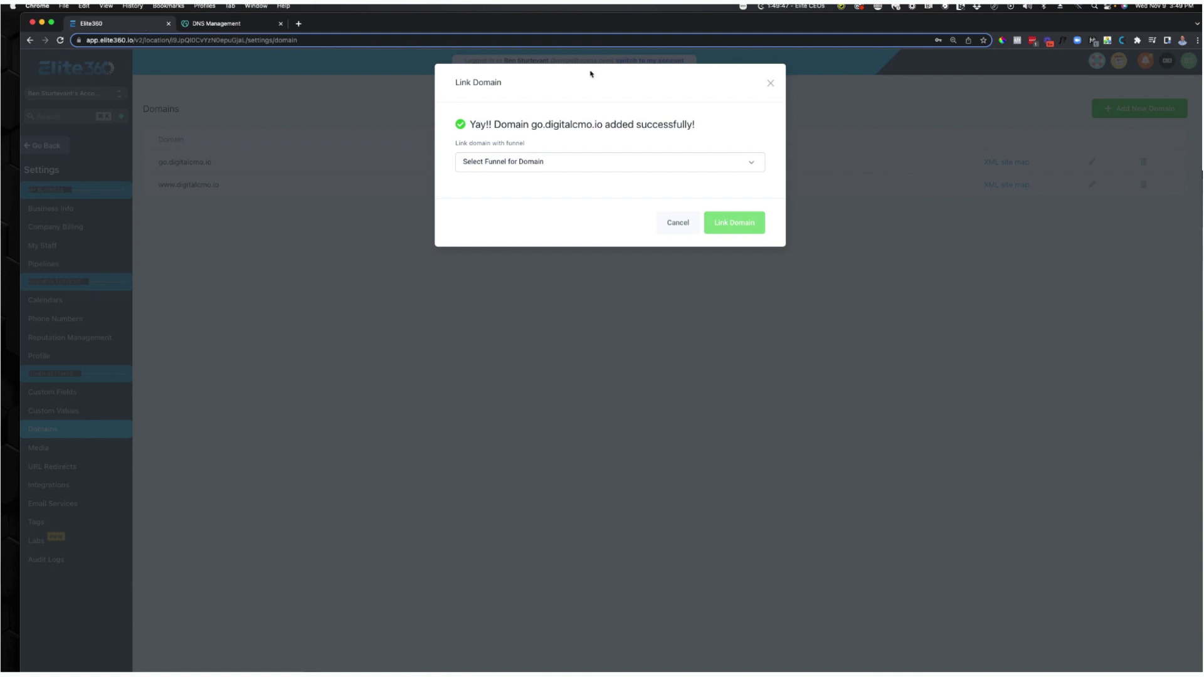
Close the Link Domain dialog without linking go.digitalcmo.io to any funnel.
left_click(557, 161)
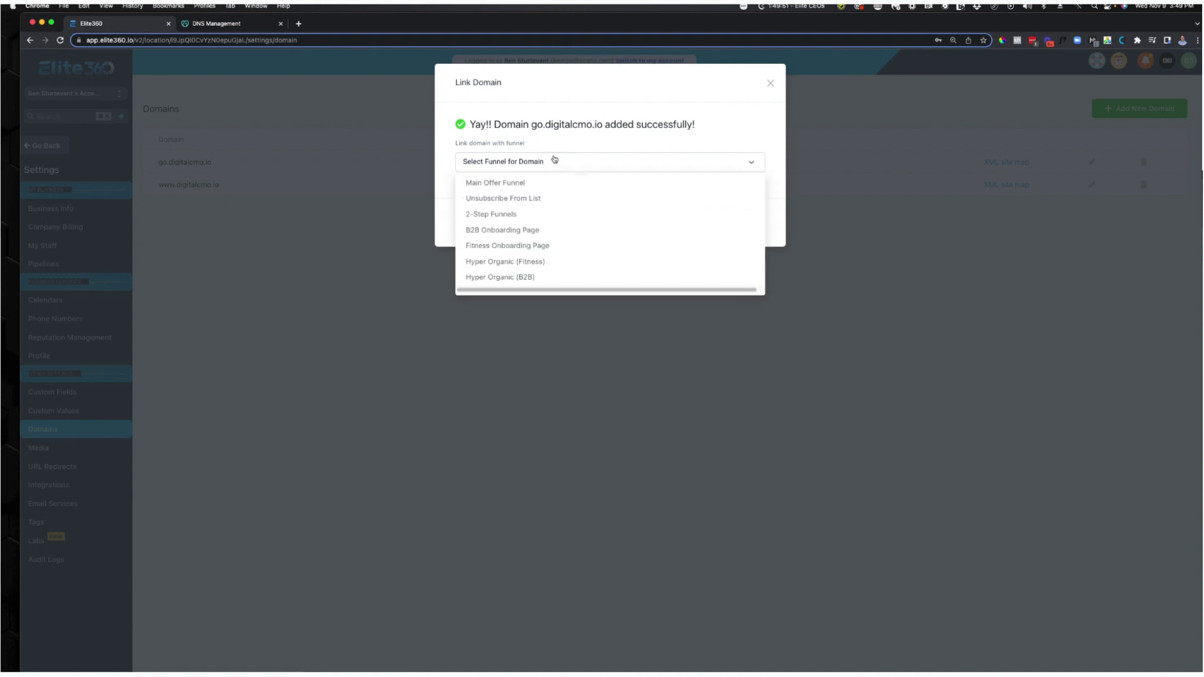
left_click(566, 153)
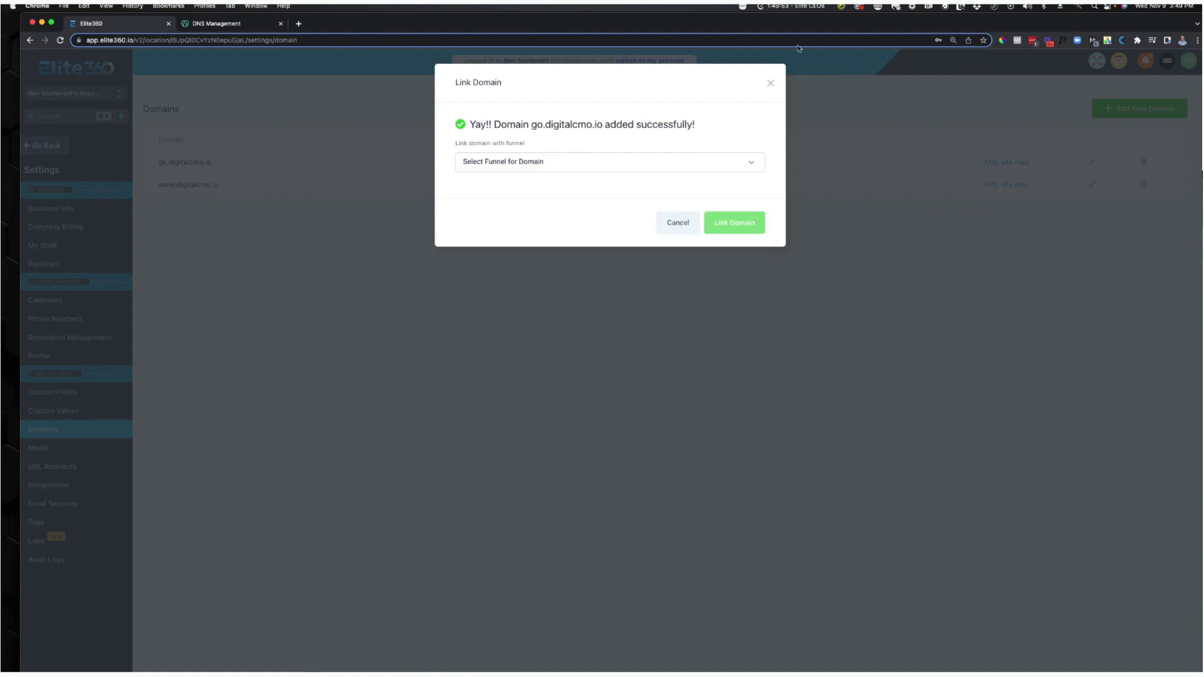
left_click(772, 83)
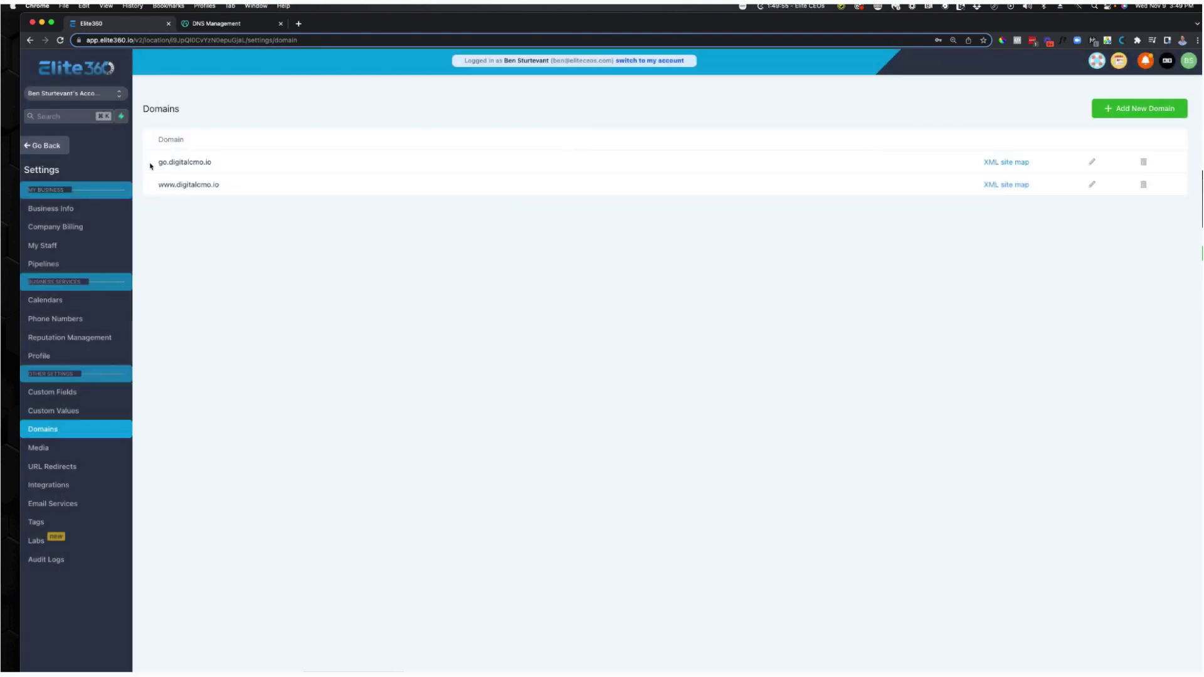
left_click_drag(152, 166, 311, 170)
left_click(277, 235)
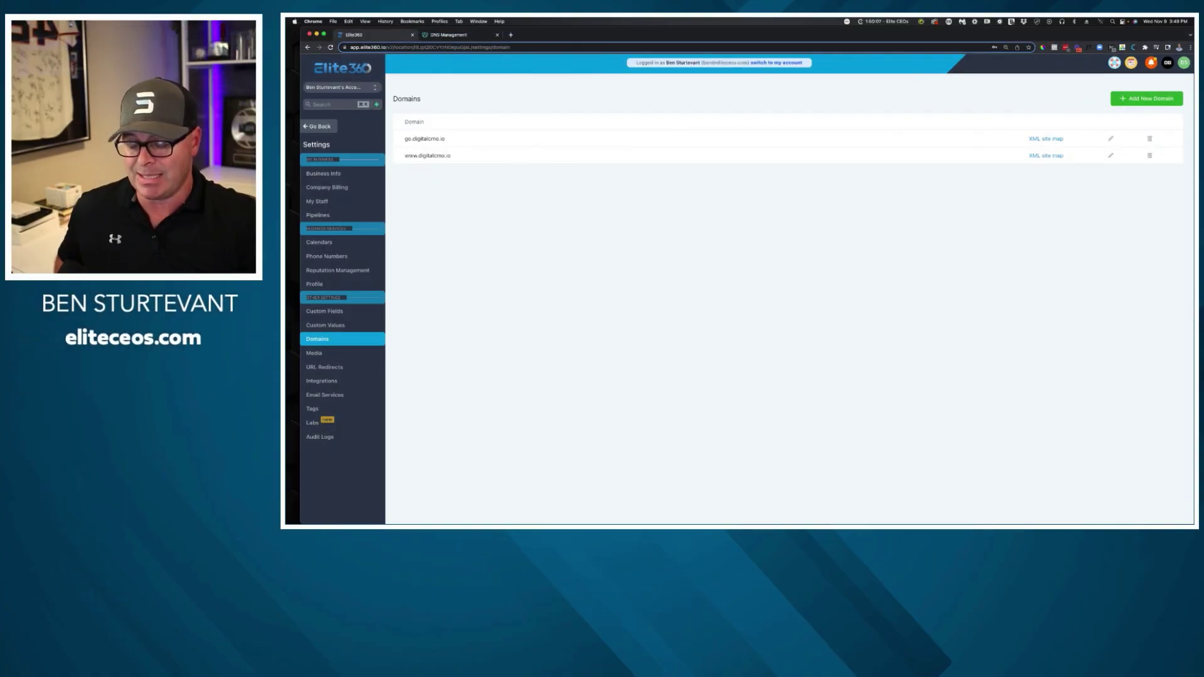
left_click_drag(397, 139, 395, 164)
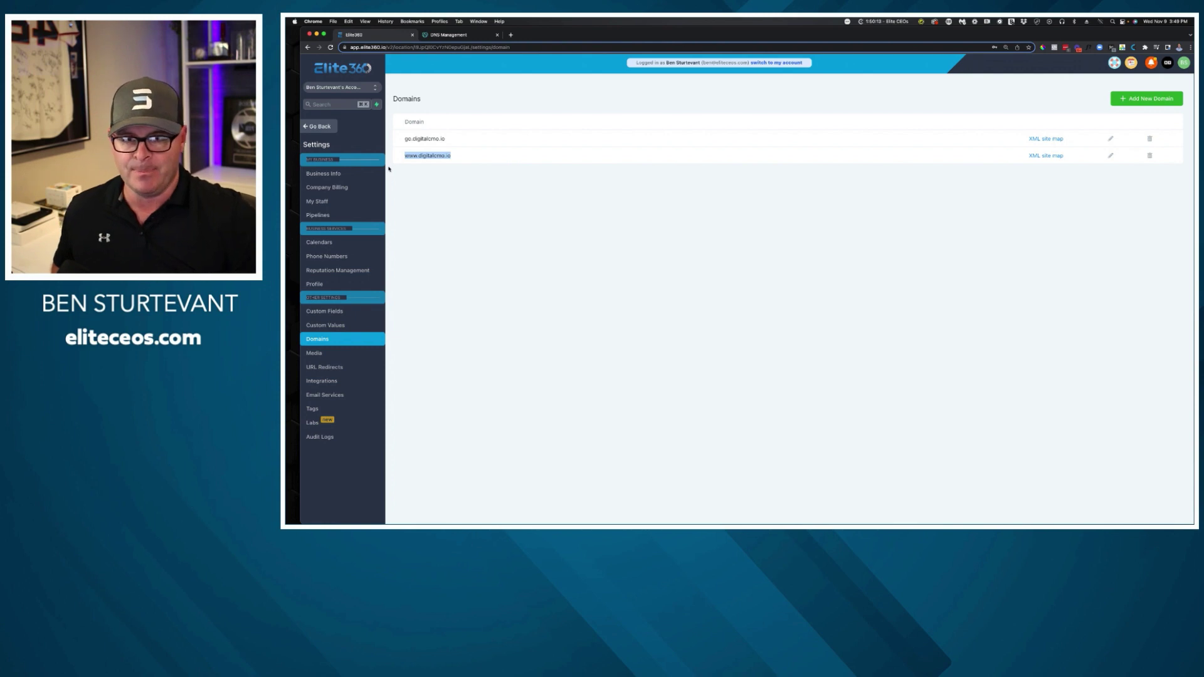
double_click(421, 141)
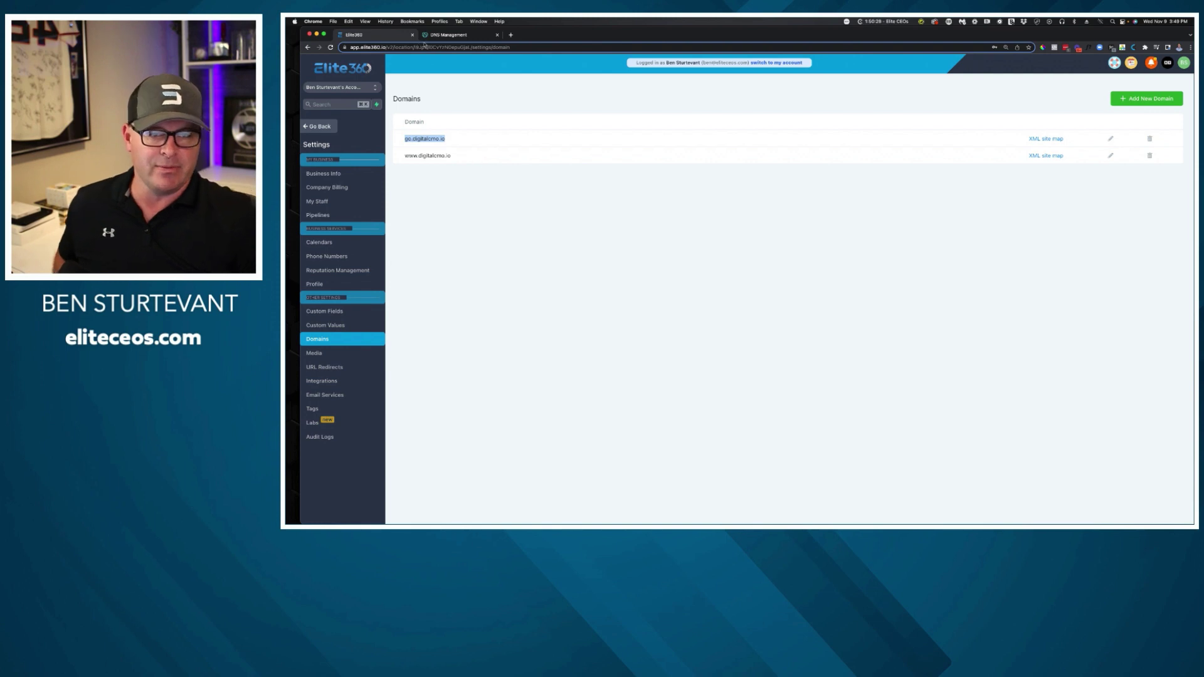
left_click(444, 34)
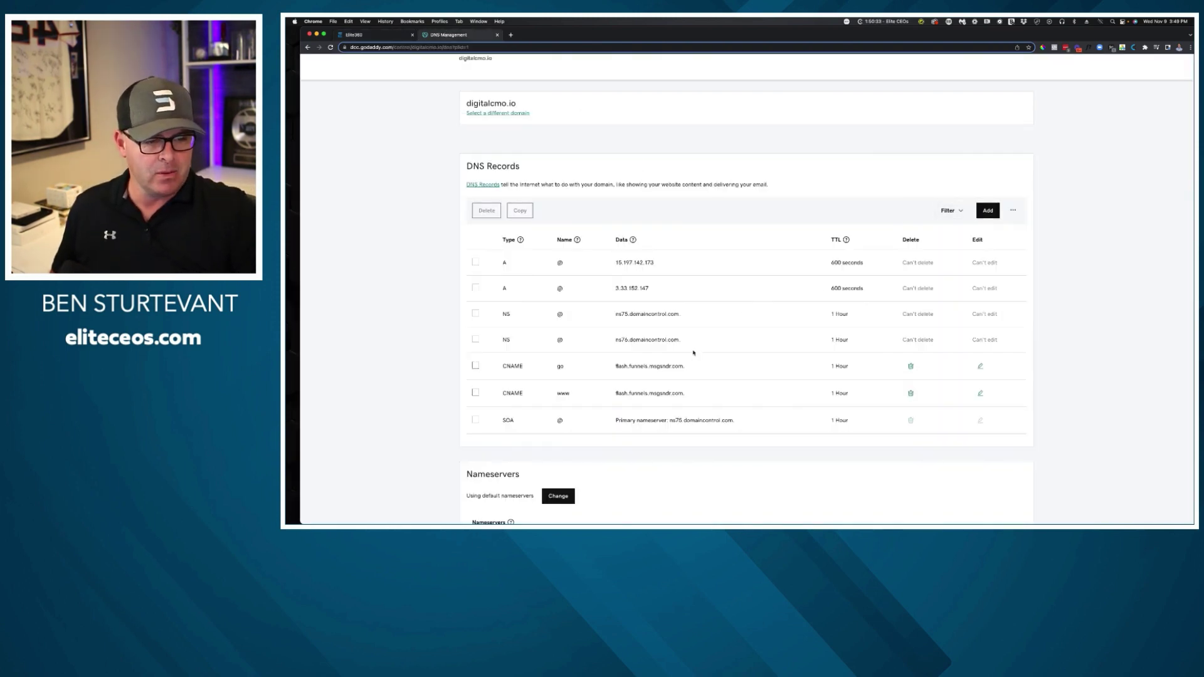
left_click_drag(684, 366, 601, 367)
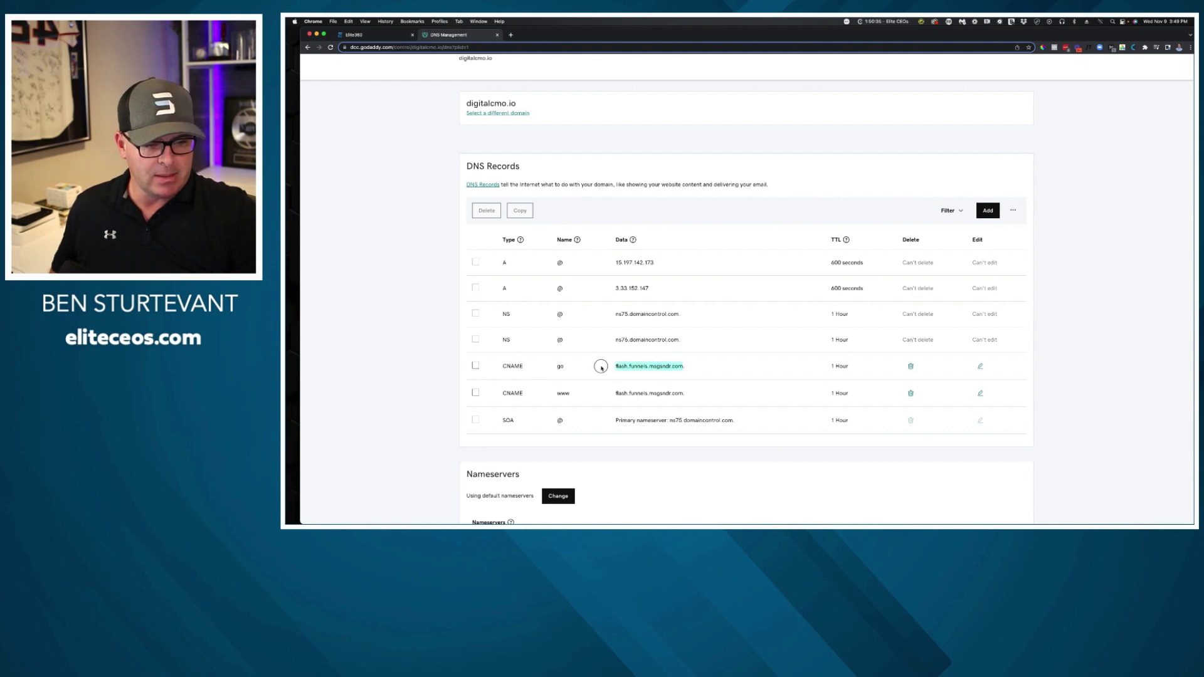
left_click(386, 36)
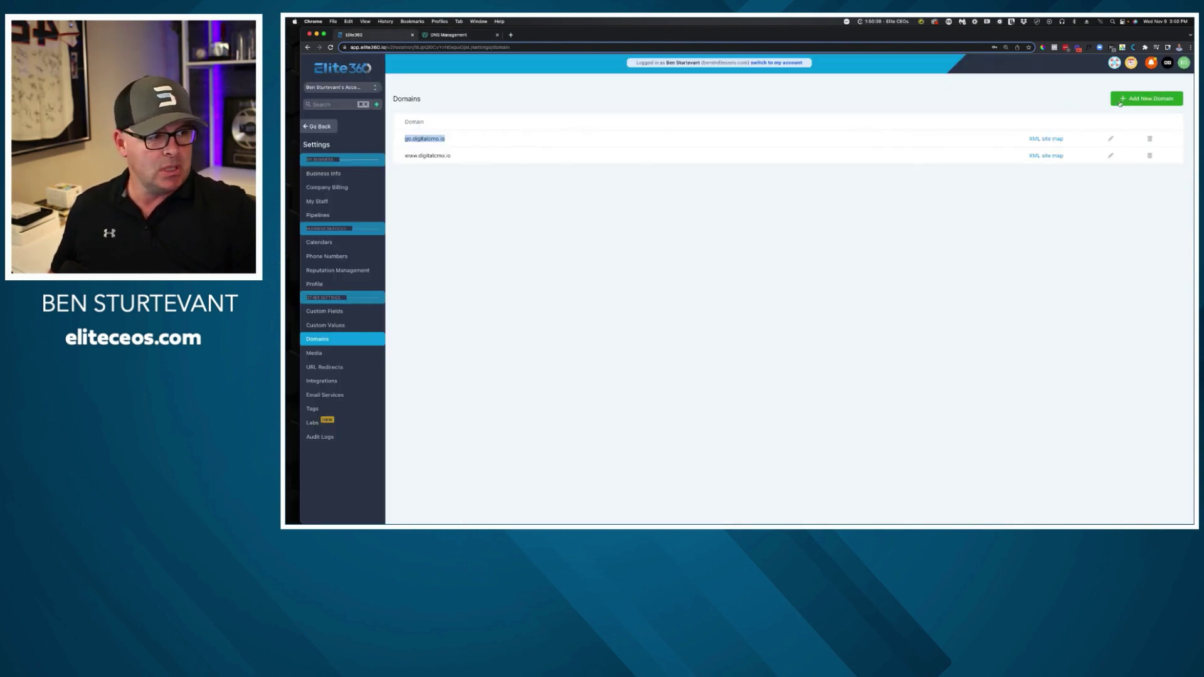
Enter training.digitalcmo.io as a new domain and copy the required CNAME target from the note.
left_click(1146, 98)
left_click(670, 123)
type("tra")
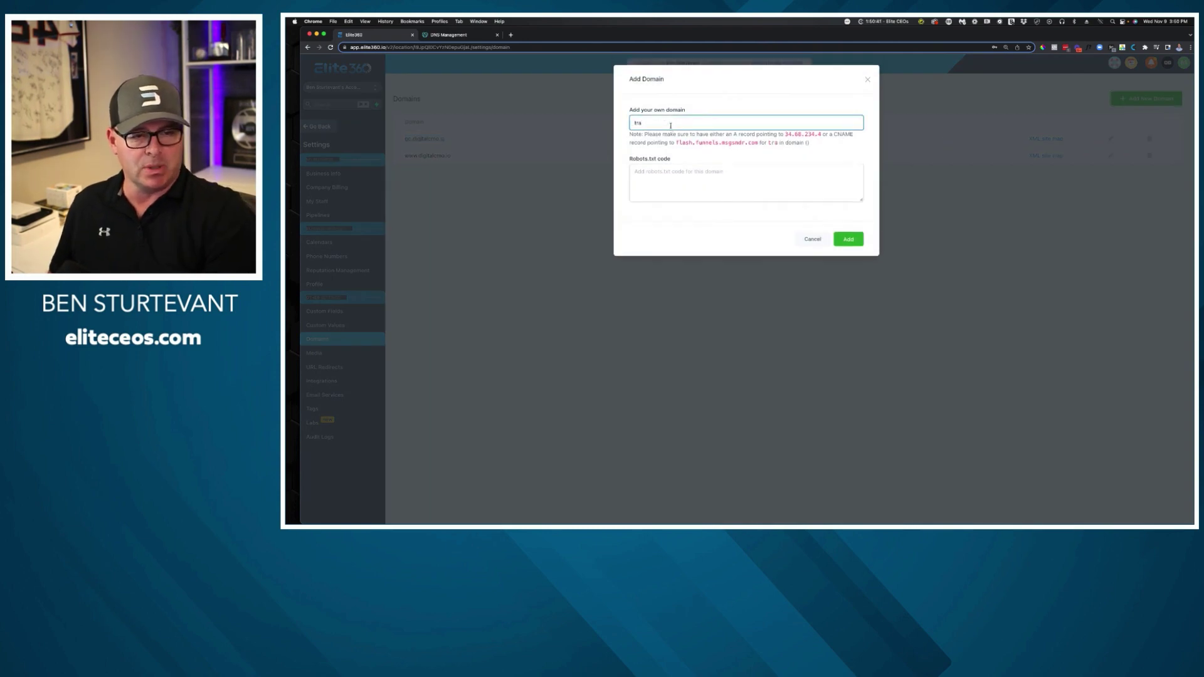
type("ining")
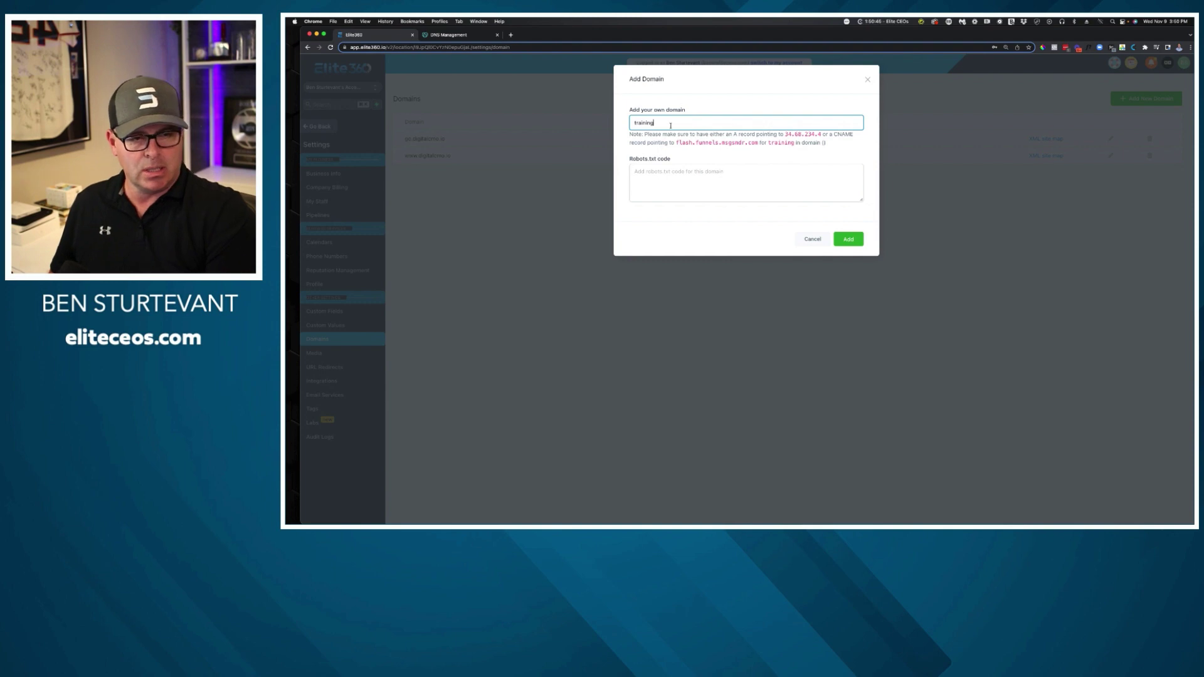
type(".")
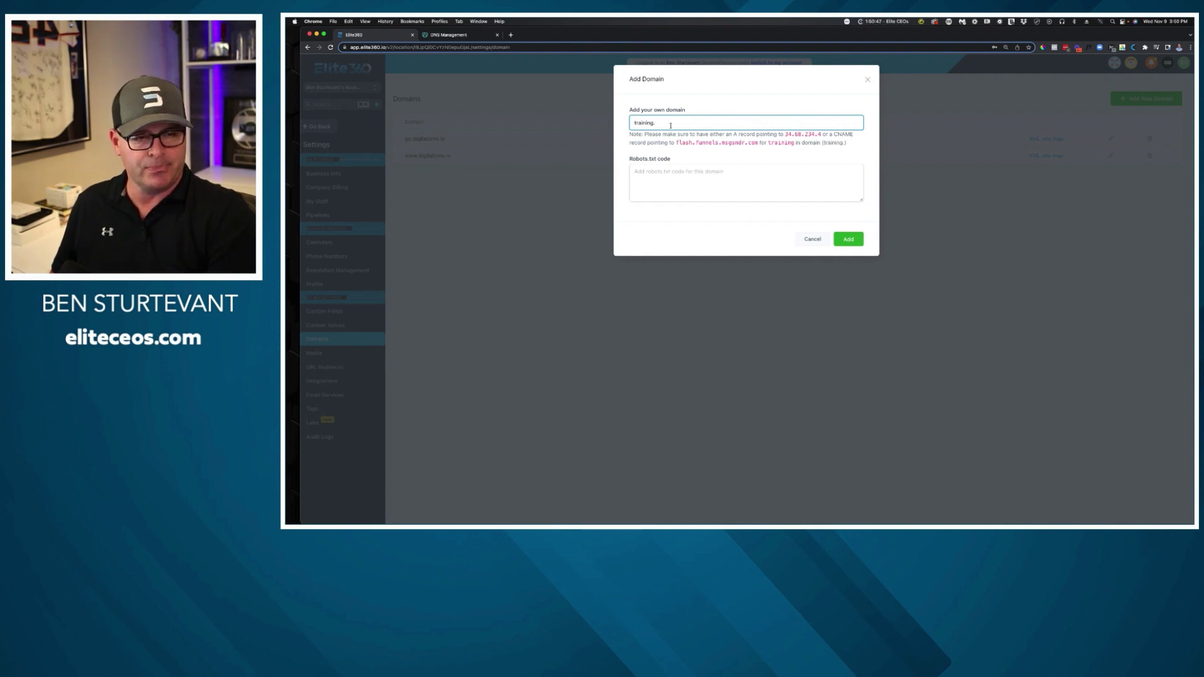
type("digitalc")
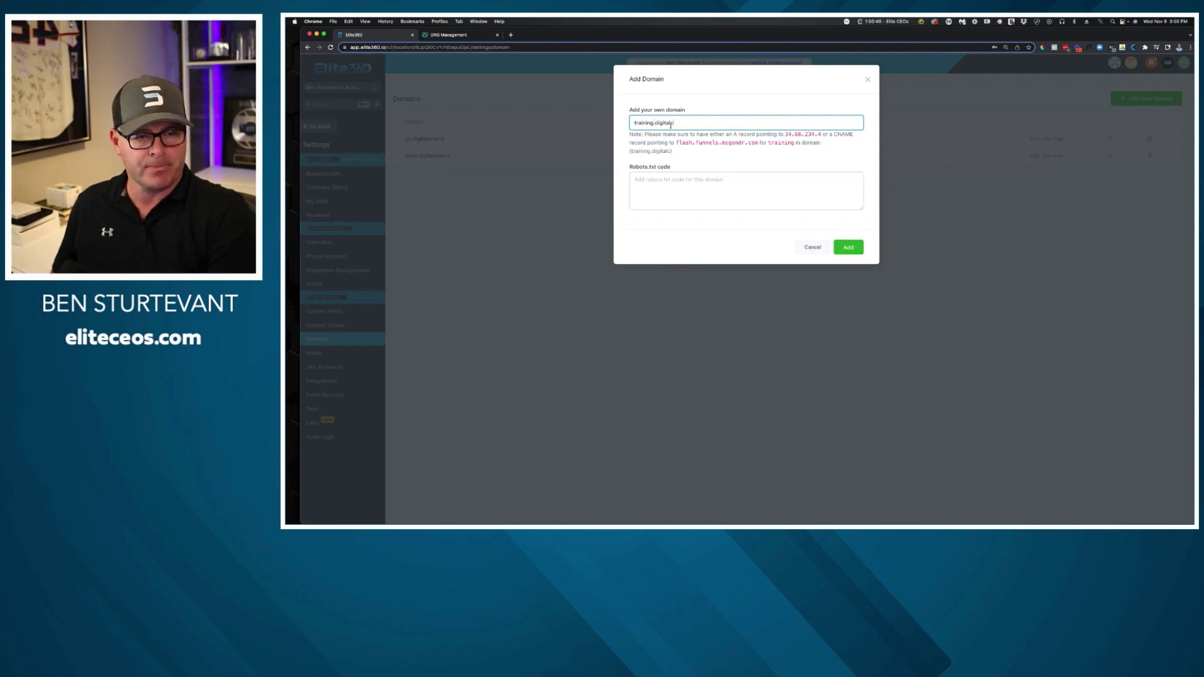
type("mo.io")
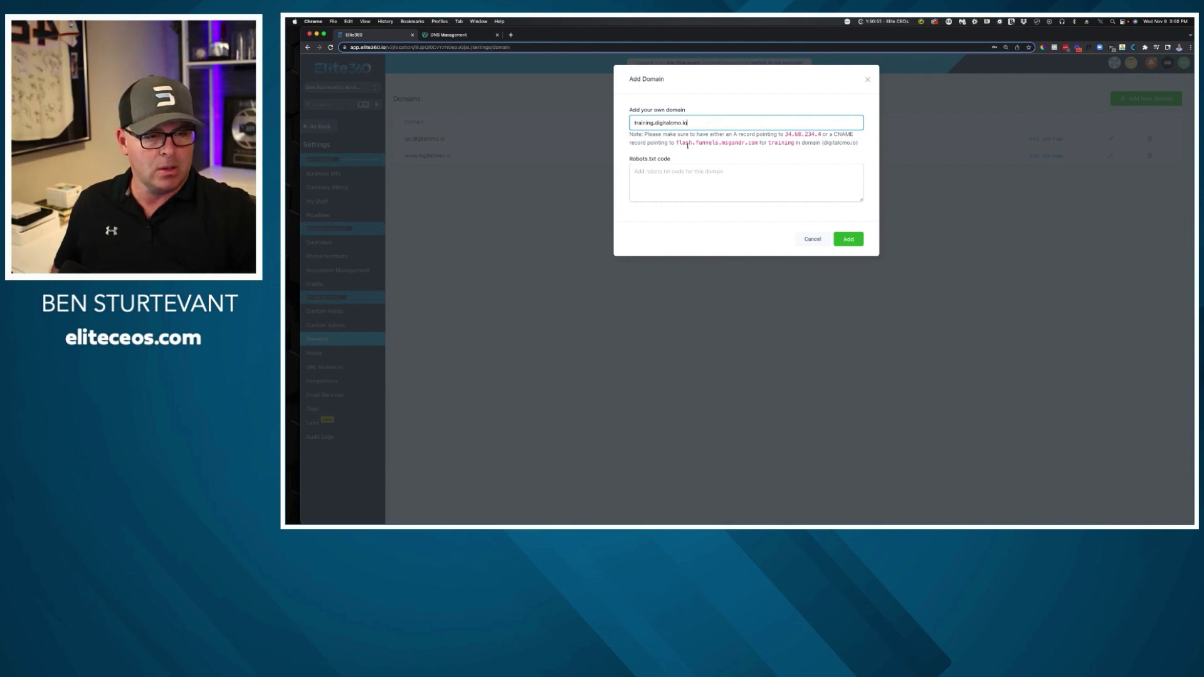
left_click_drag(675, 143, 756, 147)
key("ctrl+c")
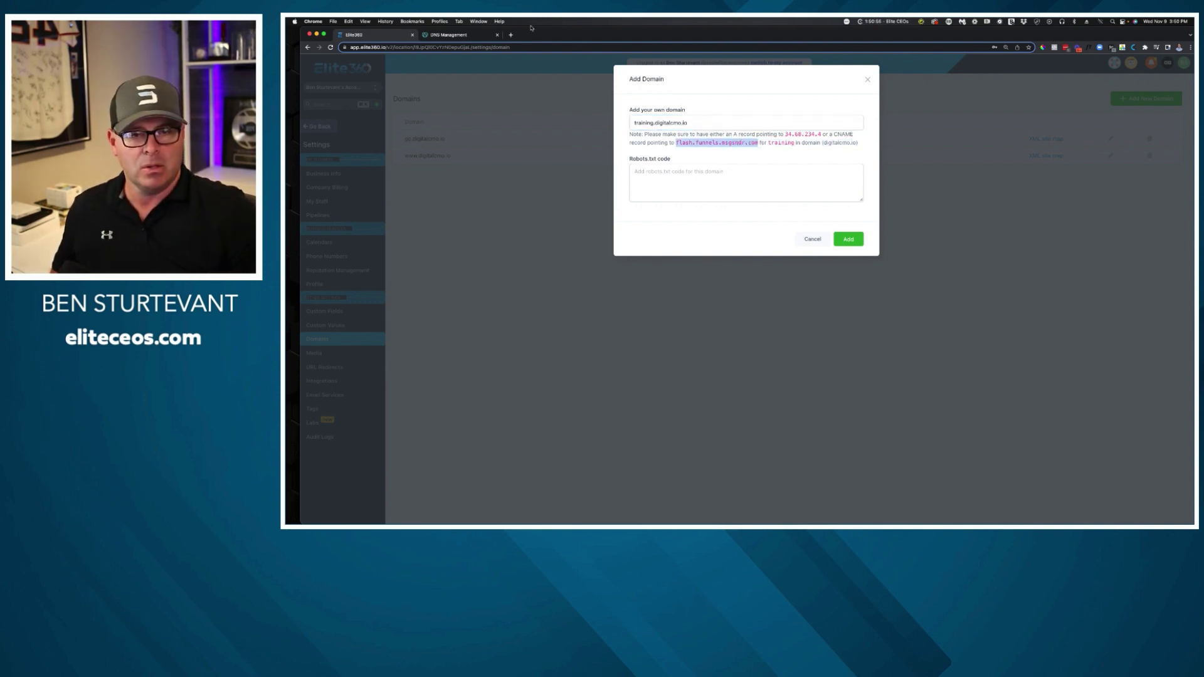
left_click(472, 35)
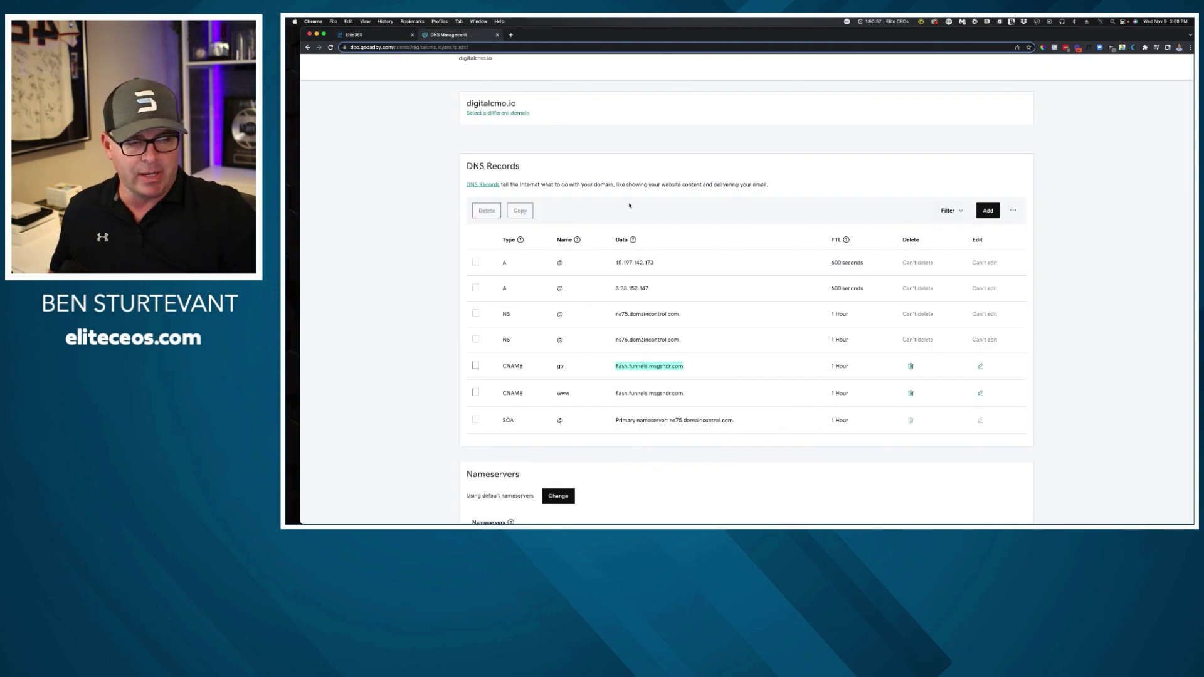
Create a GoDaddy CNAME record named training with the value flash.funnels.msgsndr.com.
left_click(988, 211)
left_click(521, 276)
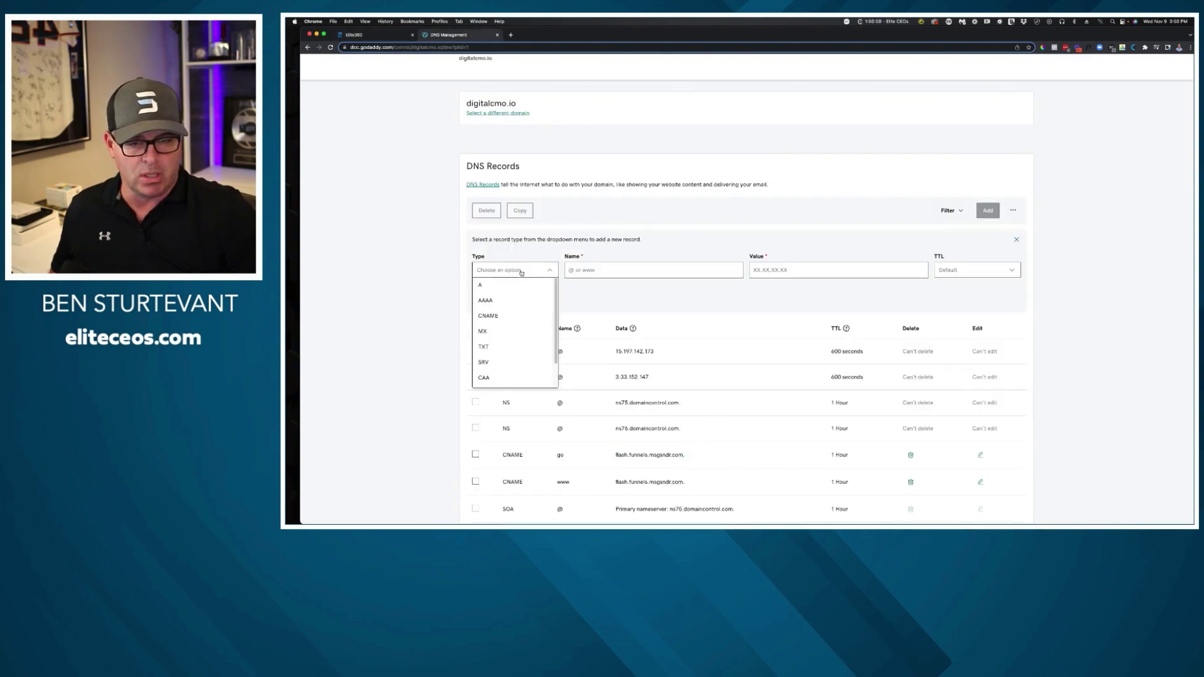
left_click(488, 316)
left_click(632, 272)
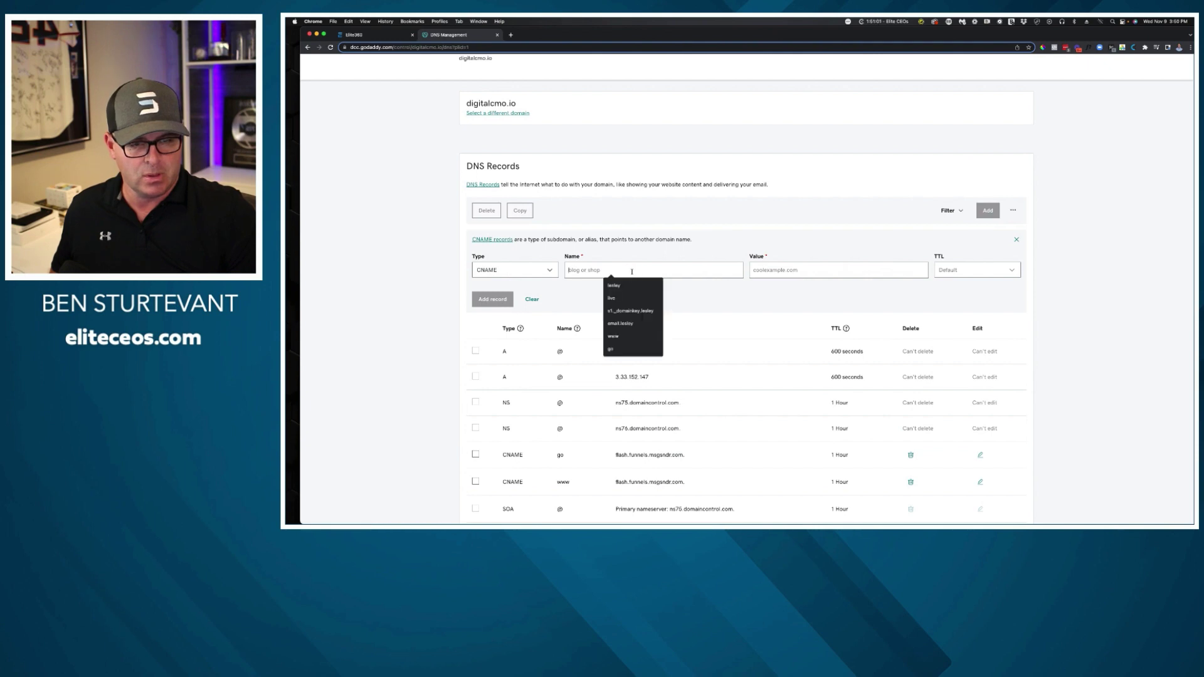
type("training")
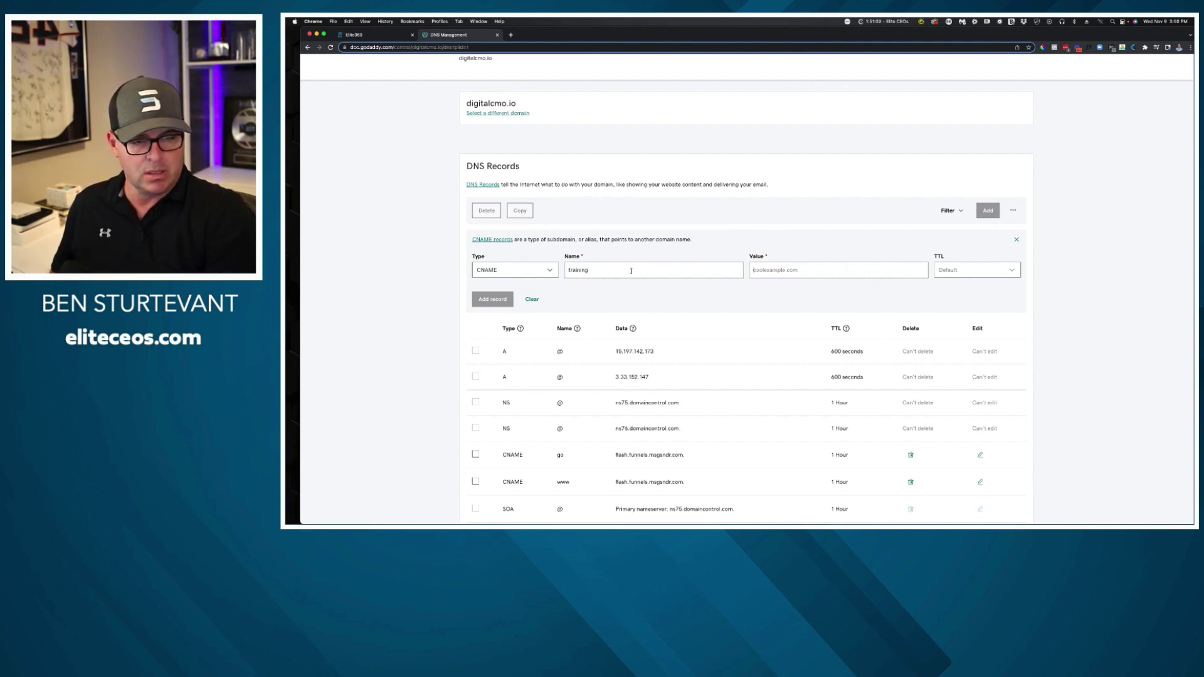
key("Tab")
key("ctrl+v")
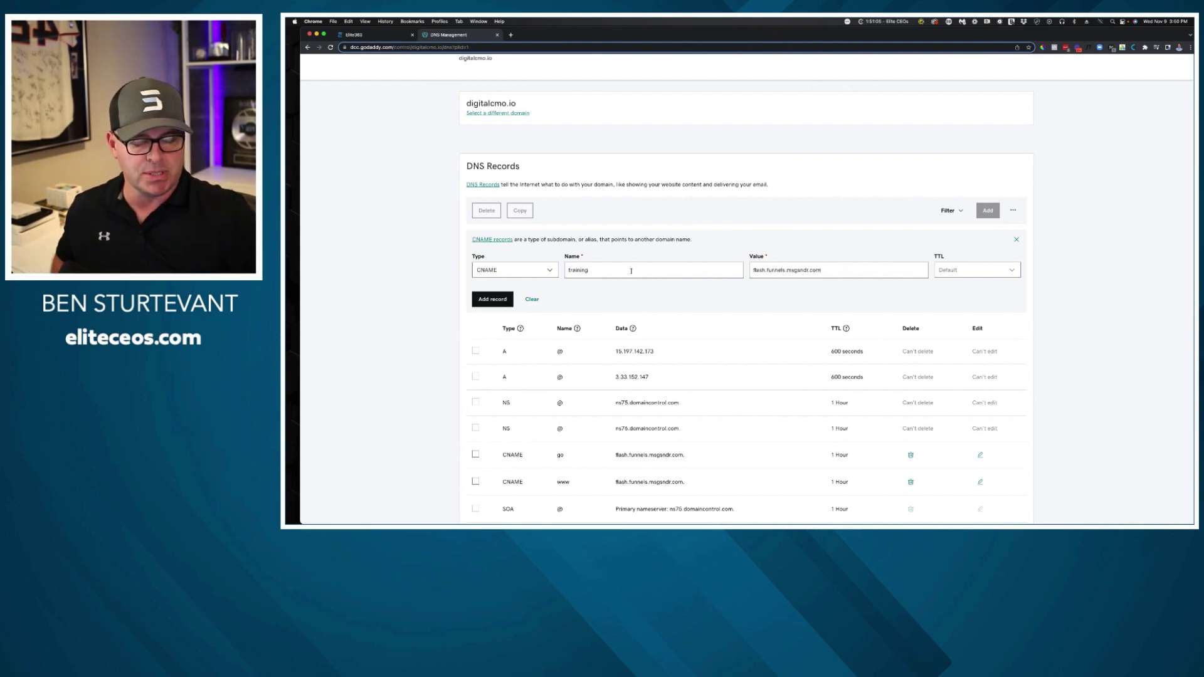
left_click(480, 300)
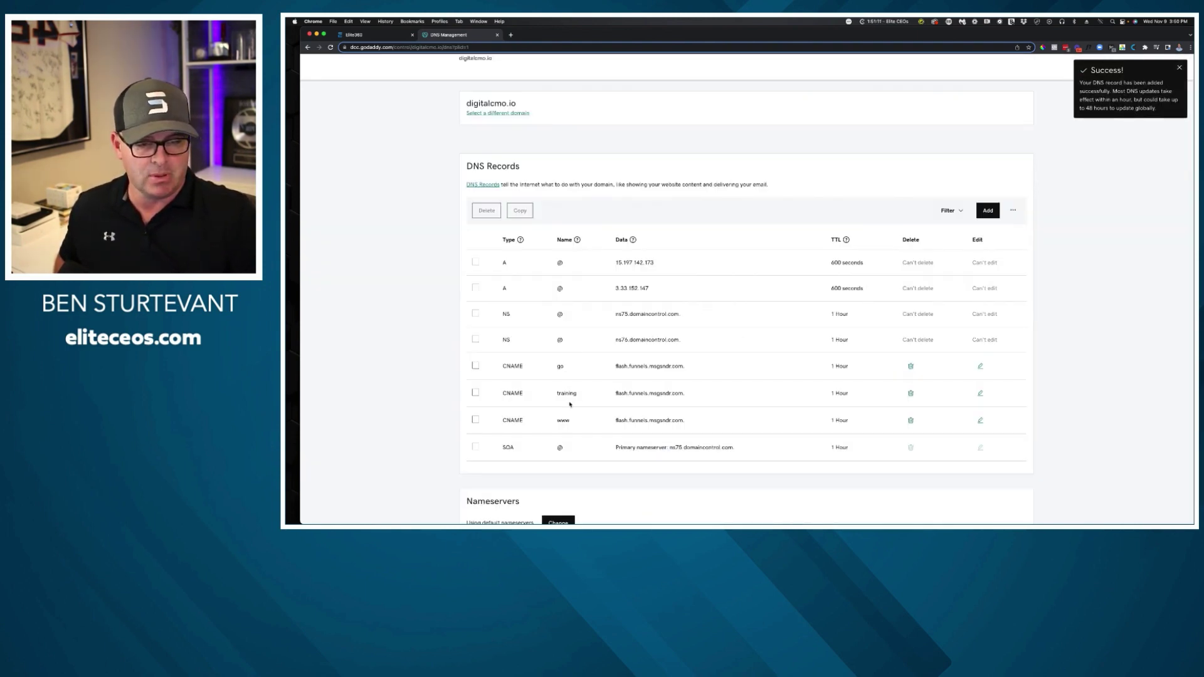
left_click(387, 36)
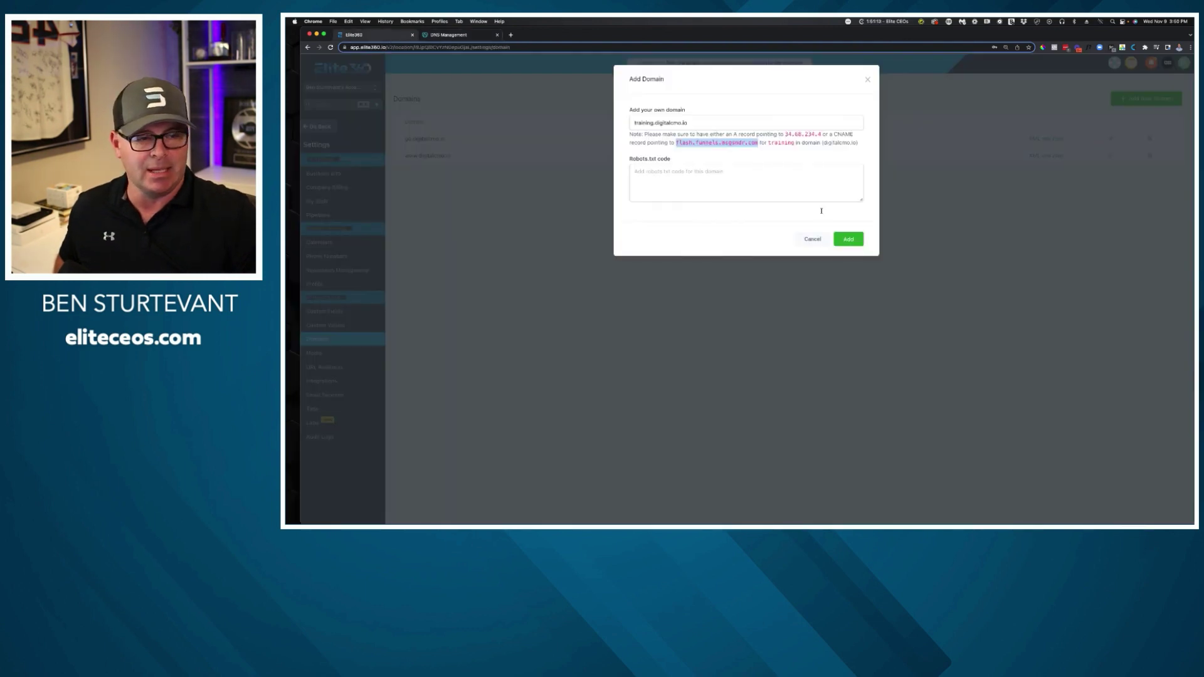
Retry adding training.digitalcmo.io until accepted, skip funnel linking, and go back to the funnel.
left_click(822, 157)
left_click(849, 239)
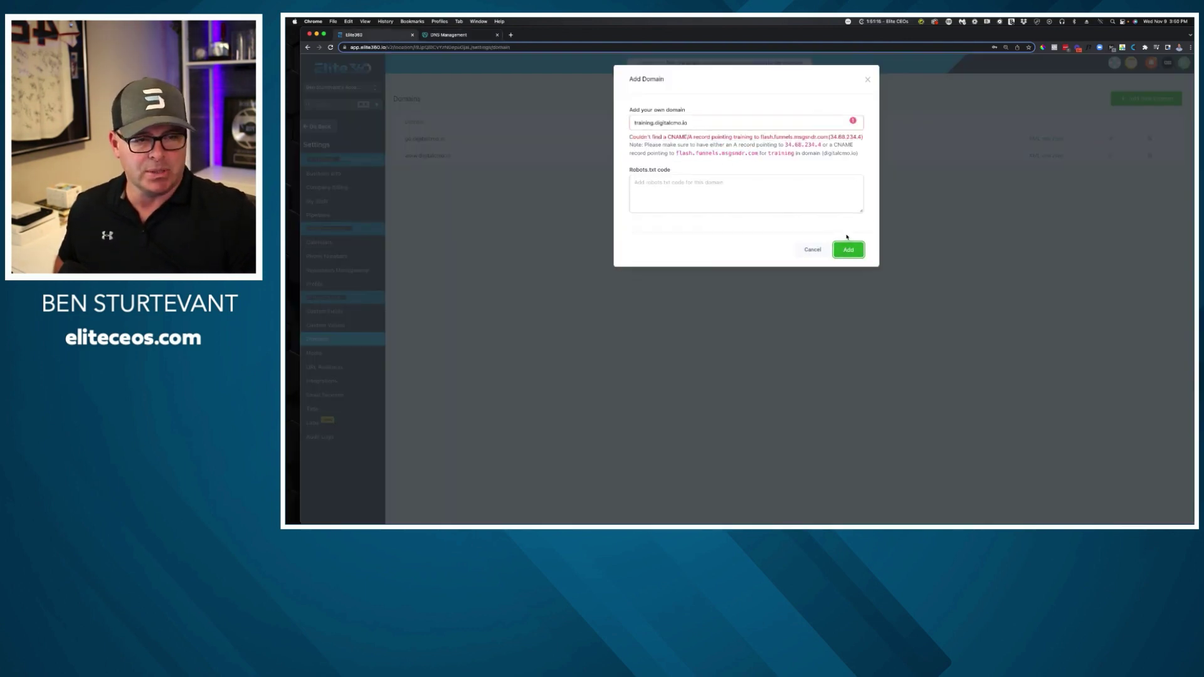
left_click(850, 250)
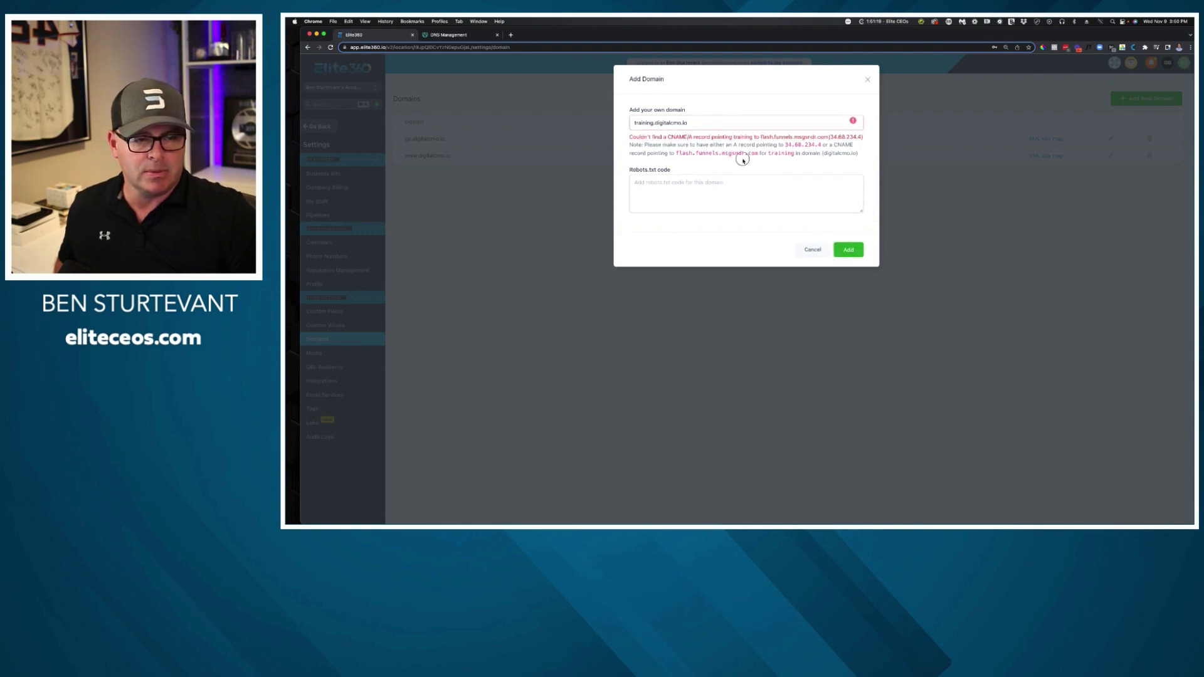
left_click(848, 250)
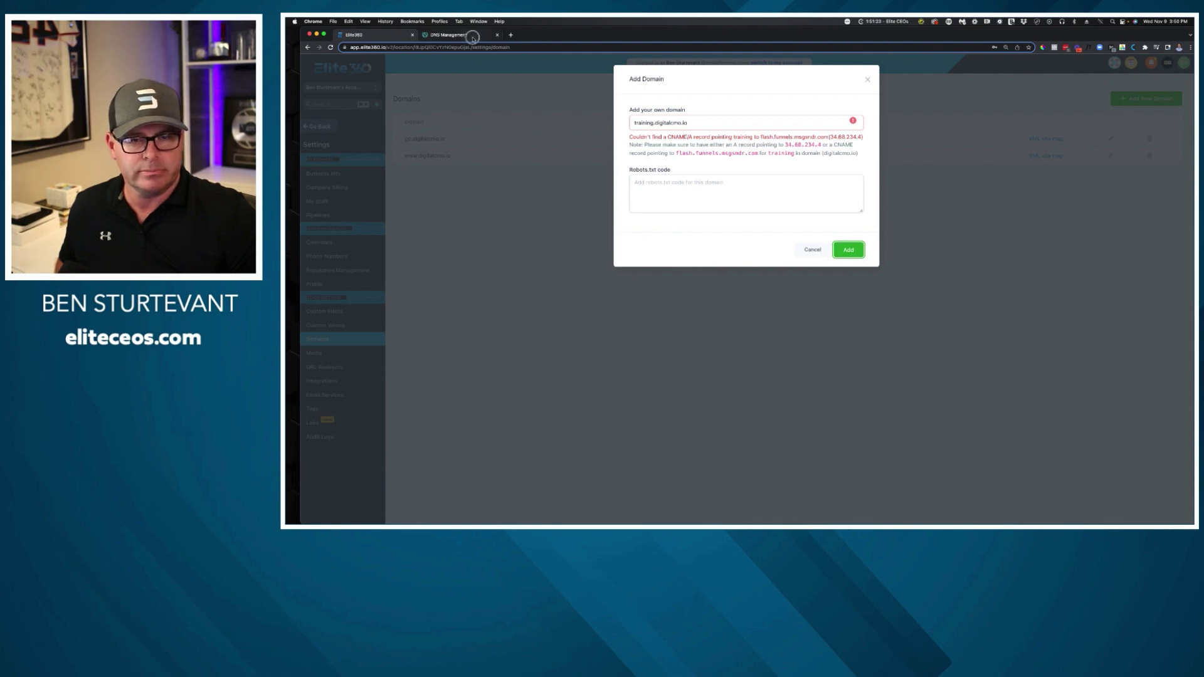
left_click(475, 35)
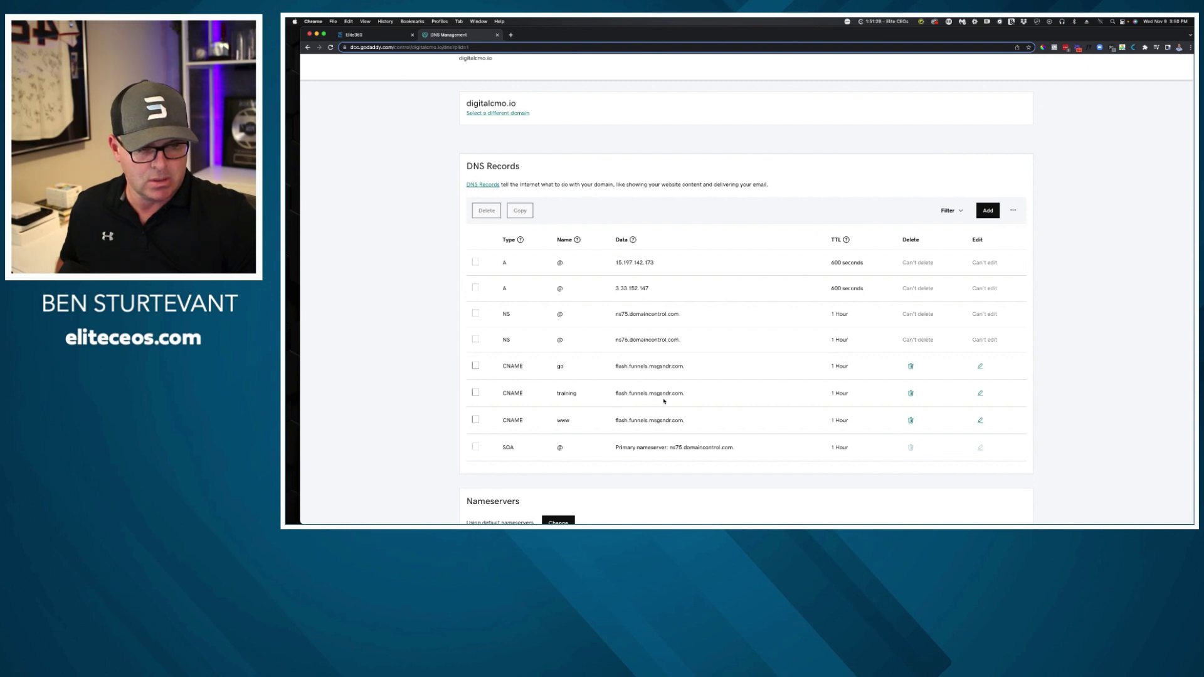
left_click(382, 35)
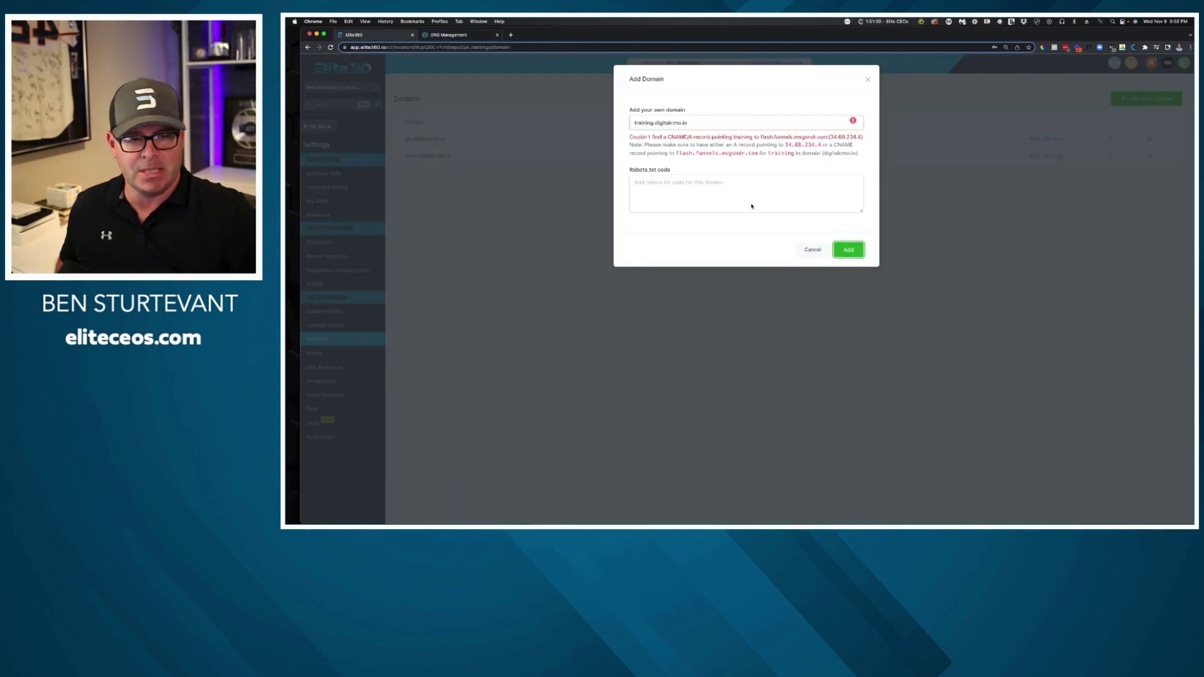
left_click(850, 250)
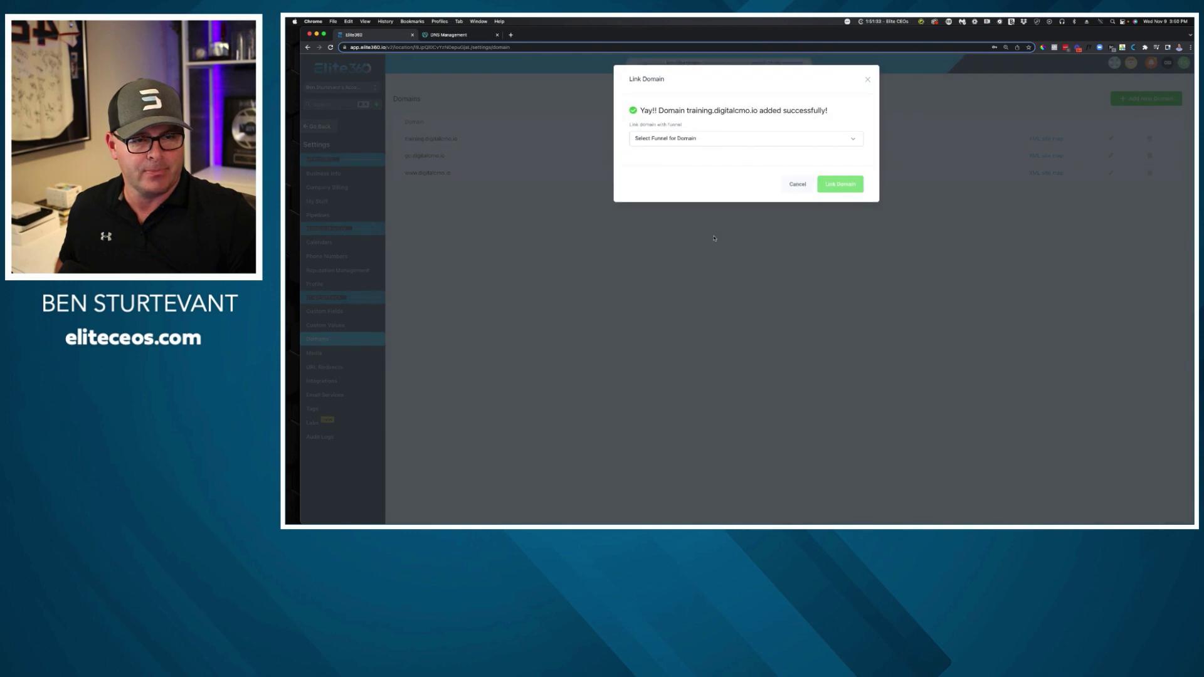
left_click(798, 185)
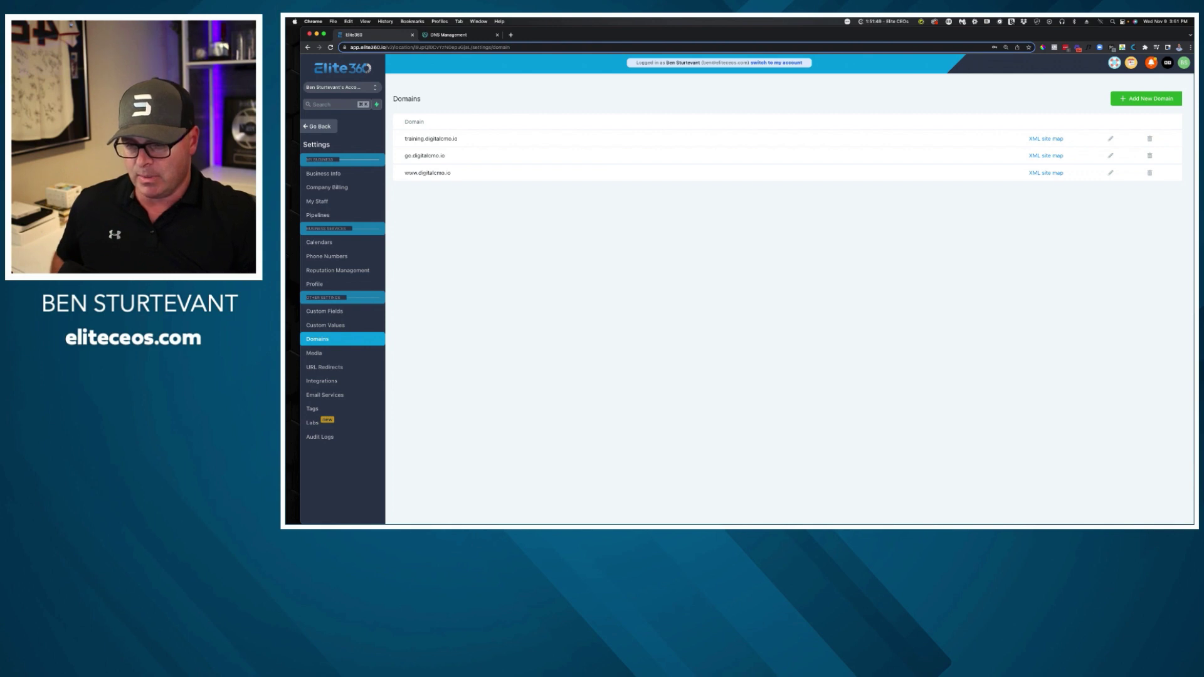
left_click(325, 127)
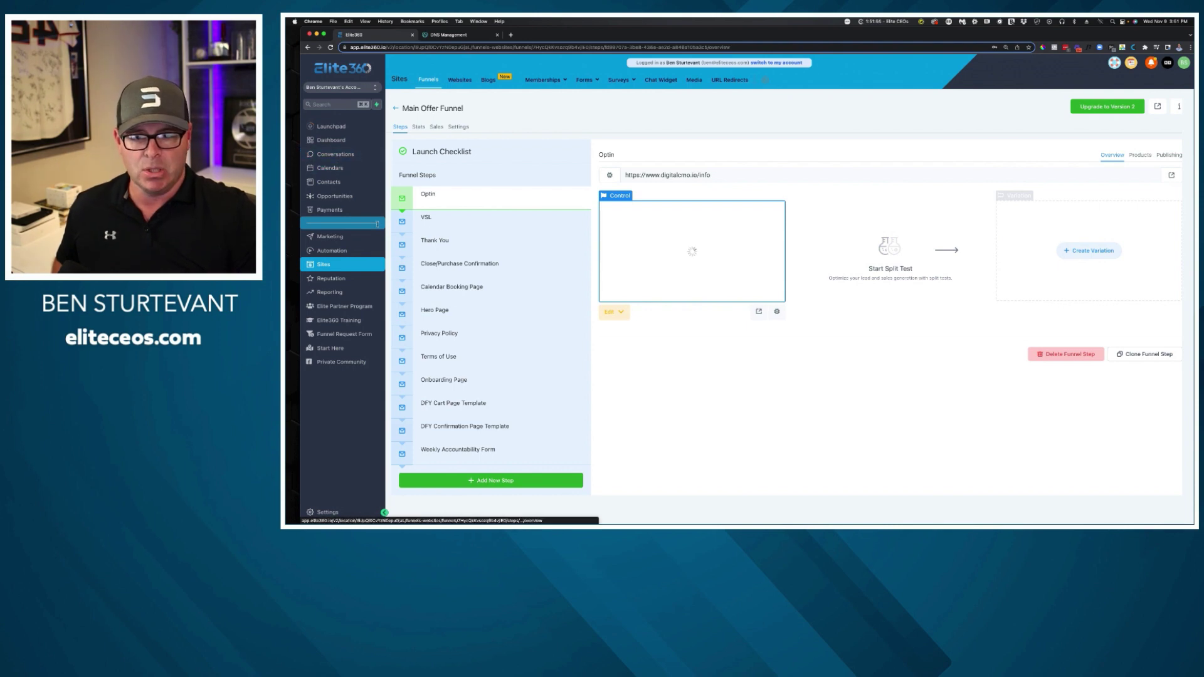
Show the Calendar Settings list with the unassigned Personal Calendar and FREE DISCOVERY CALL calendars.
left_click(358, 174)
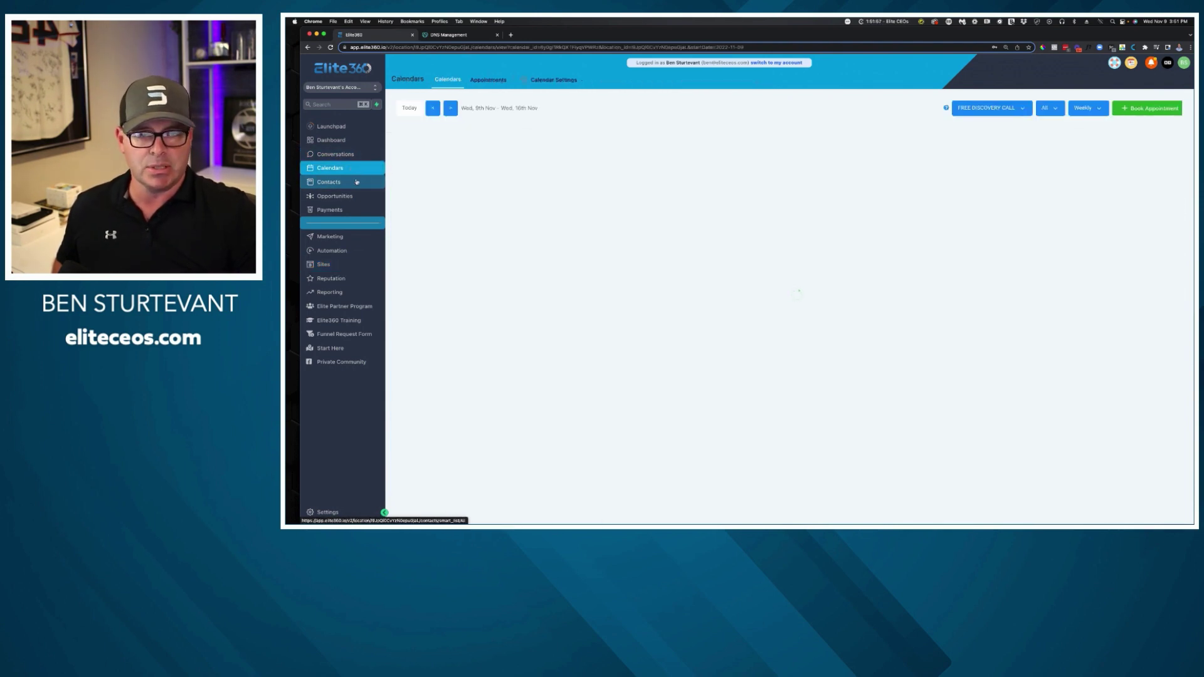
left_click(554, 80)
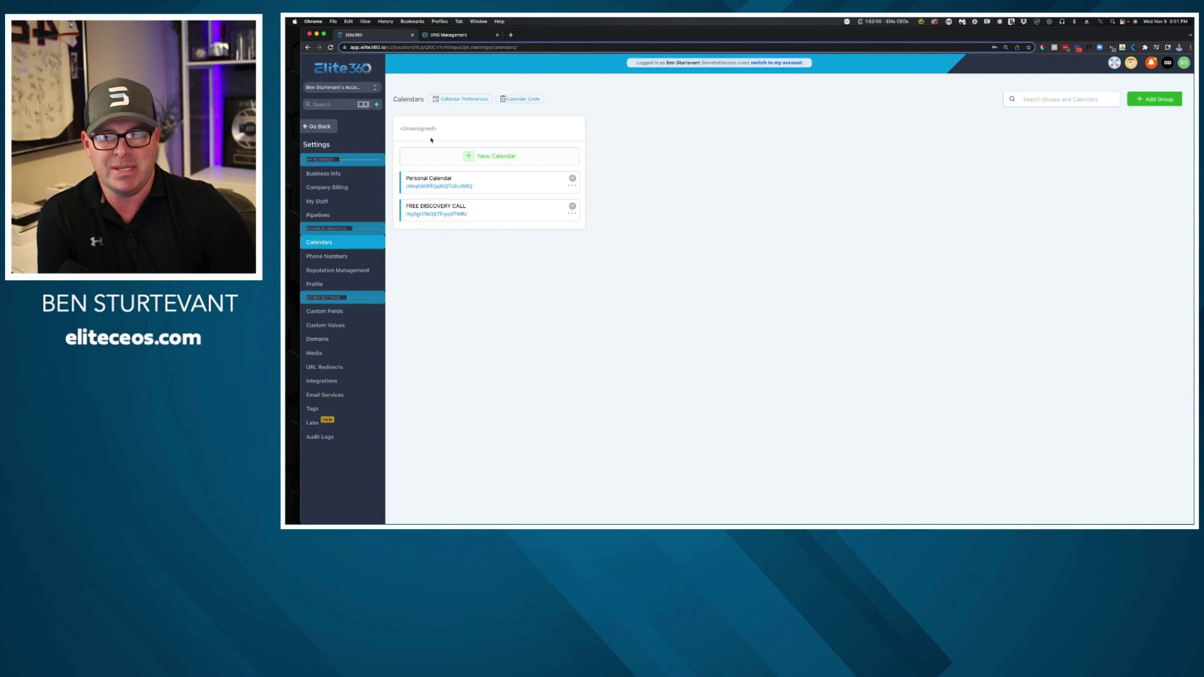
left_click_drag(432, 140, 391, 127)
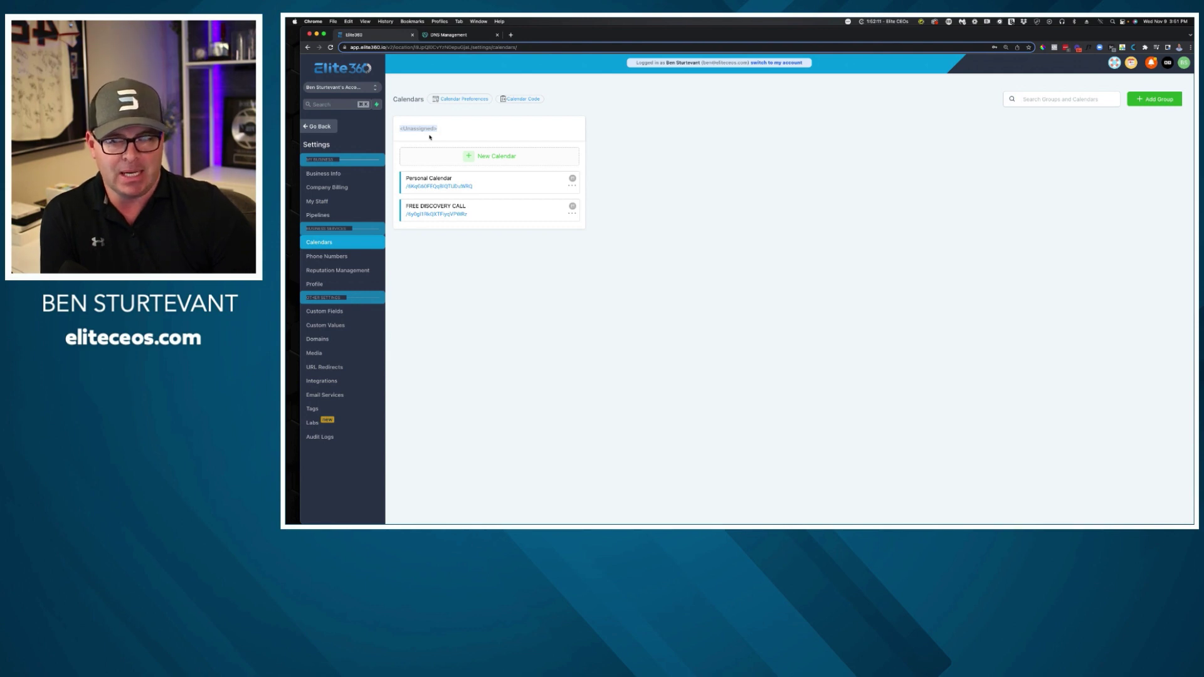
left_click(784, 155)
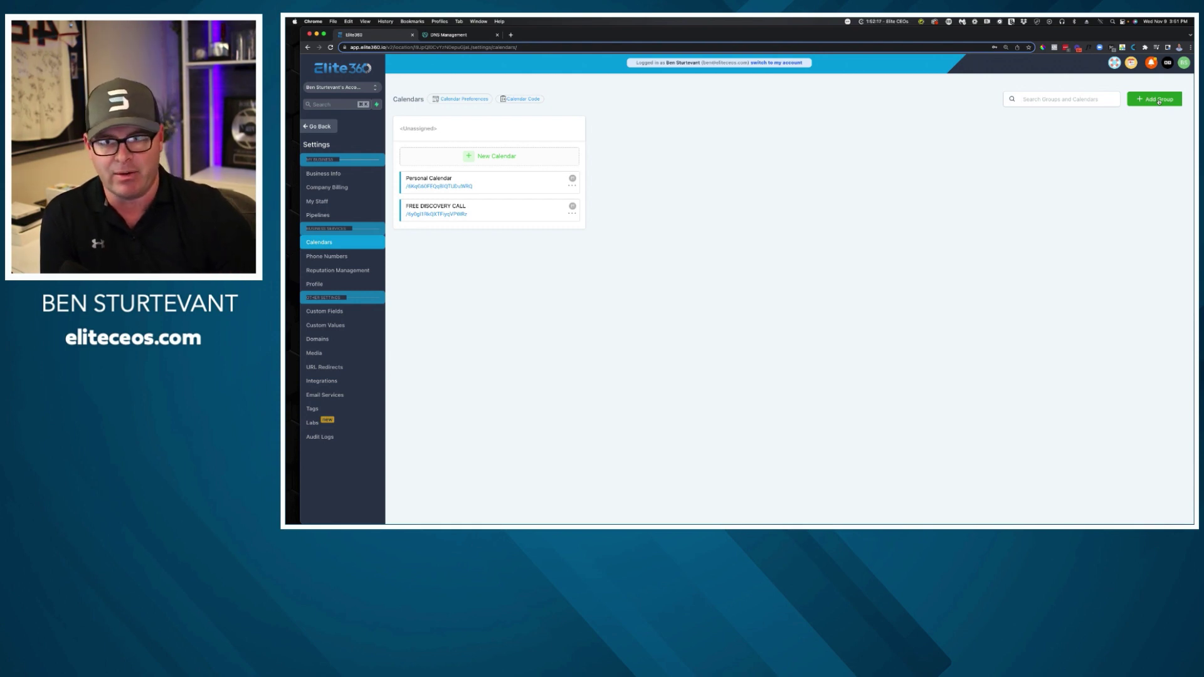
Start a new calendar group and enter 'Digital CMO Master Calendar' as its Group Name.
left_click(1159, 100)
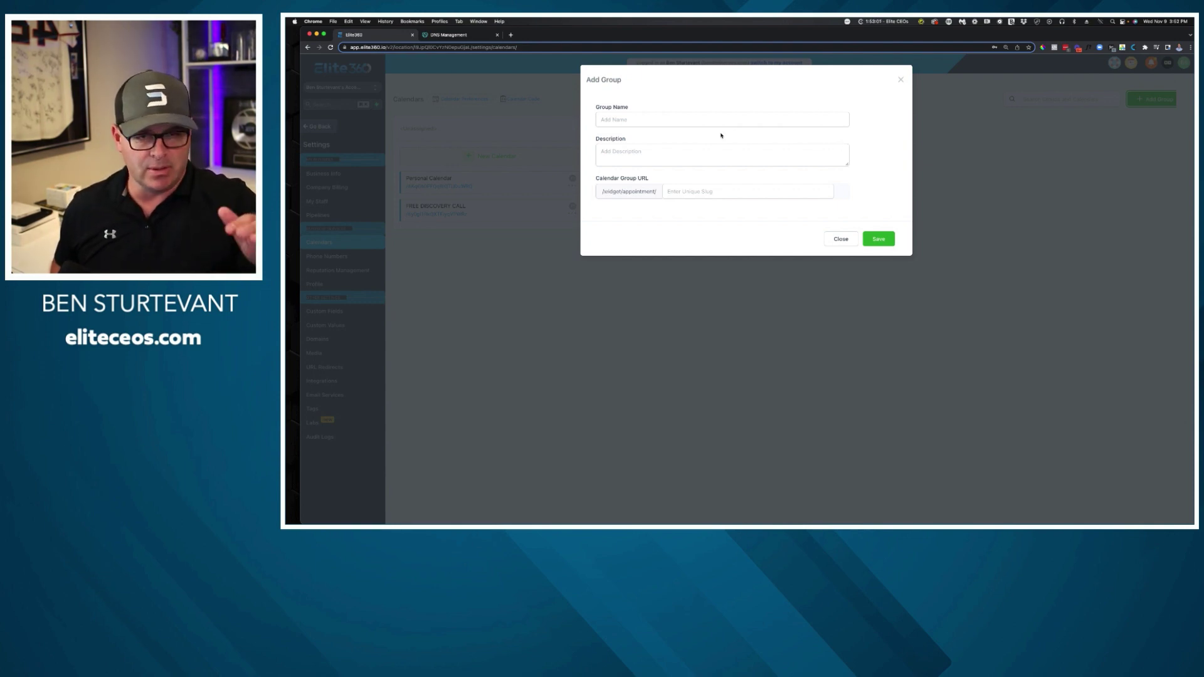
left_click(664, 120)
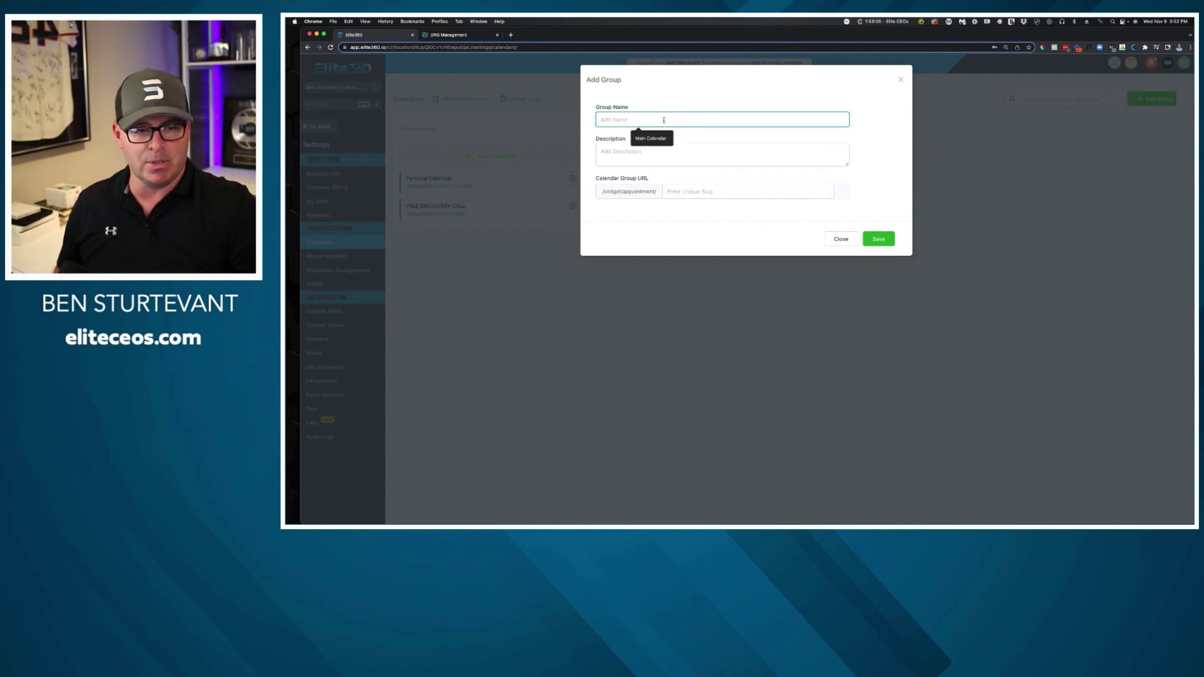
type("Digit")
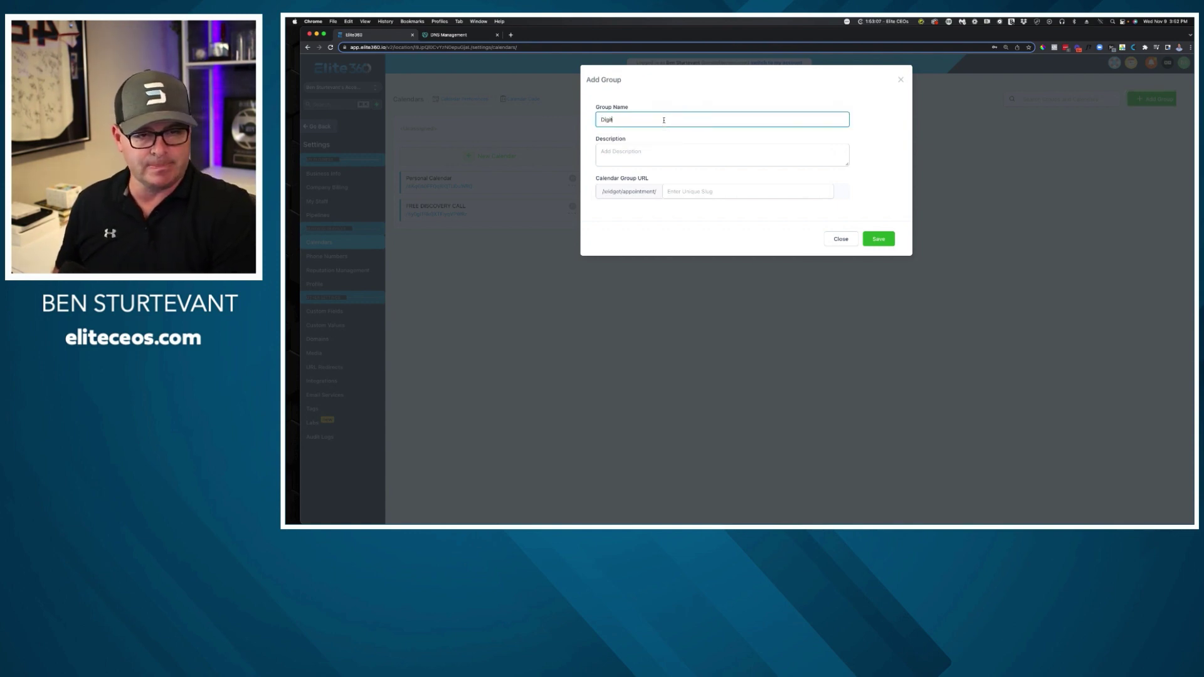
type("al CMO")
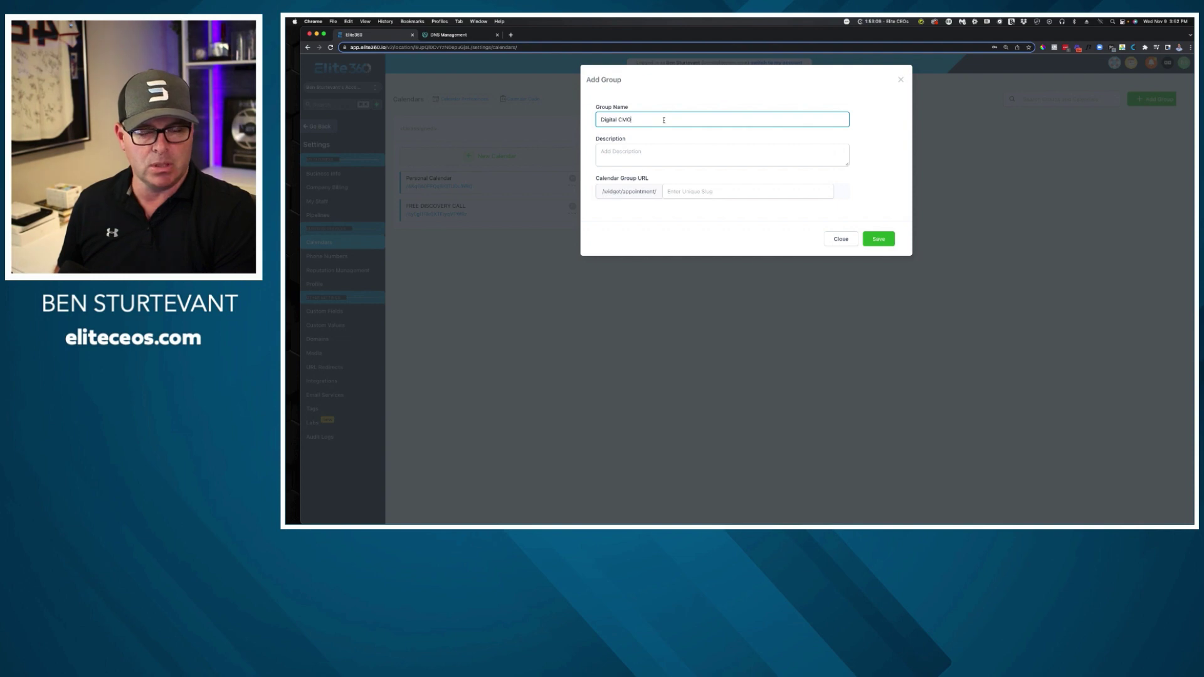
type(" Cale")
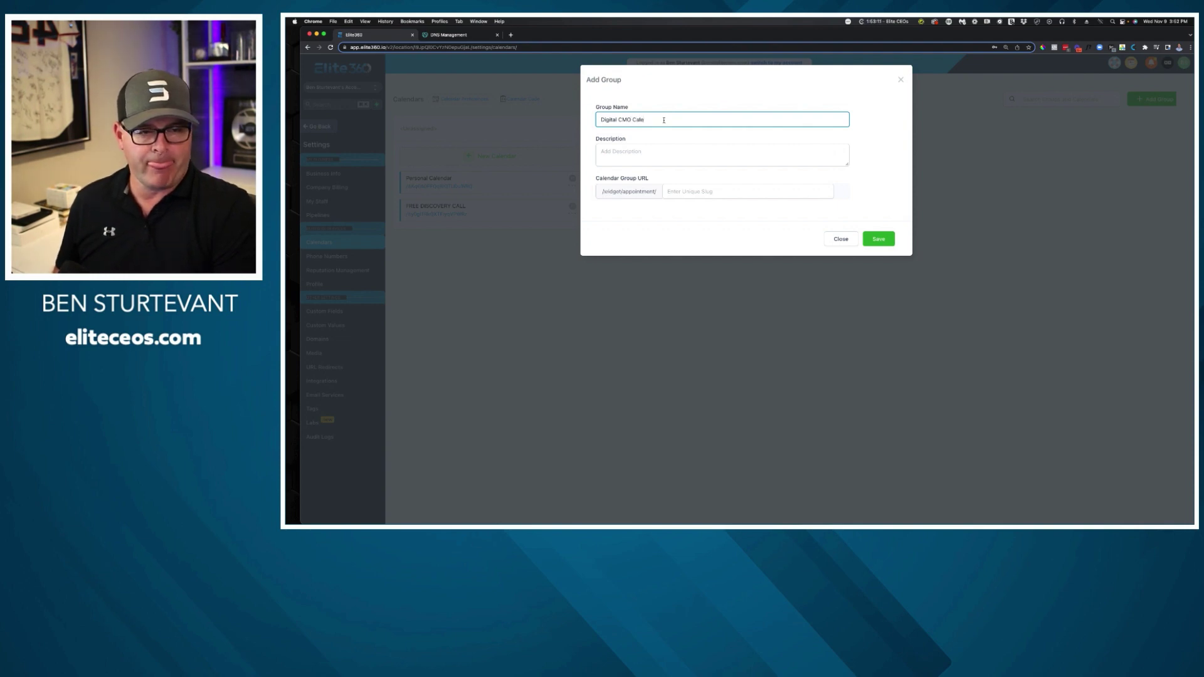
key("BackSpace")
key("BackSpace")
key("BackSpace")
key("BackSpace")
type("Mast")
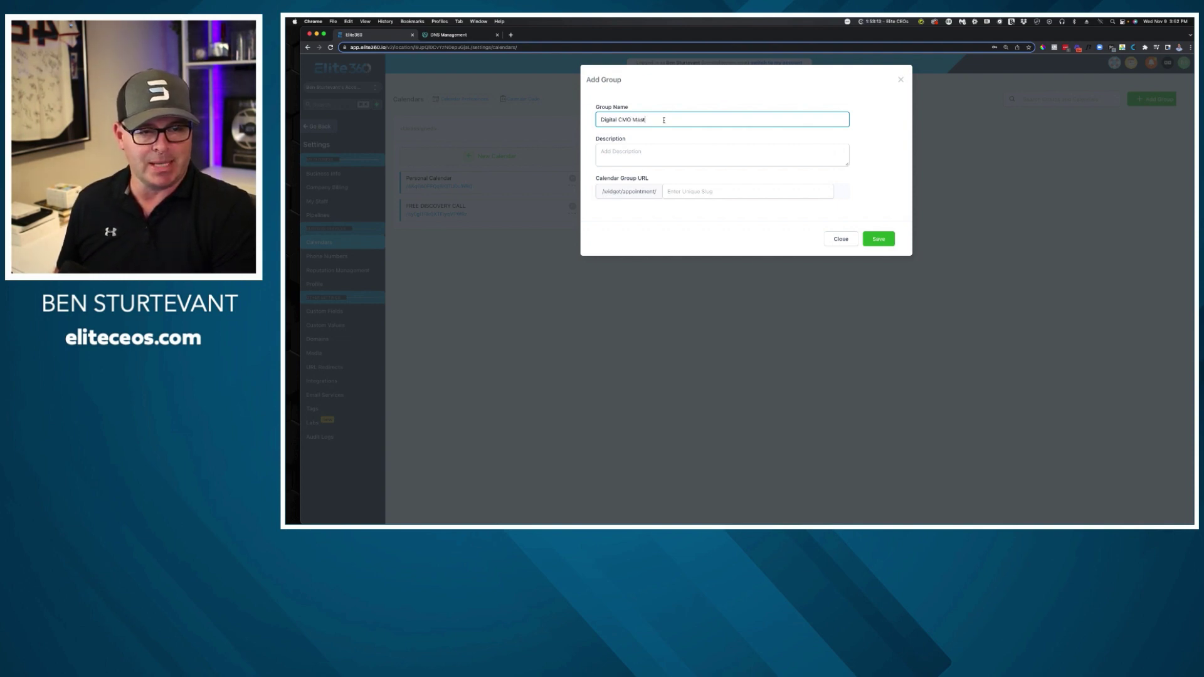
type("er Calendar")
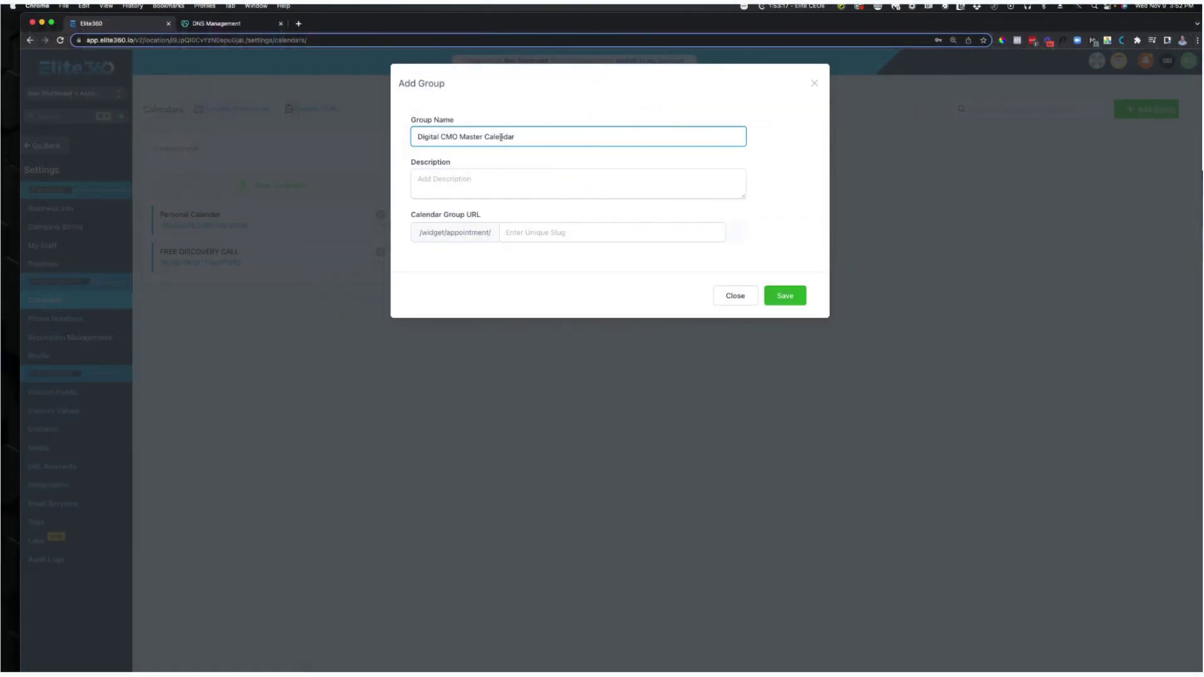
Give the group a welcome description and the URL slug digitalcmo123, then save it.
left_click(501, 173)
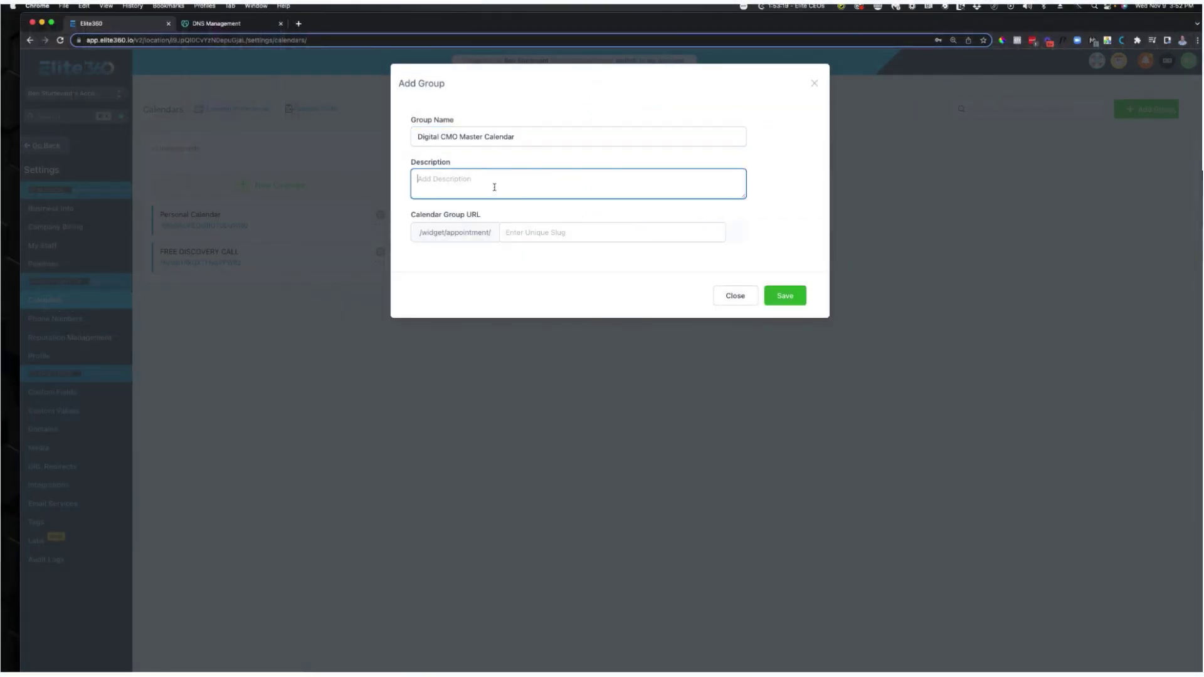
type("Welcome to Digital CMO's master calendar.  We look forwar")
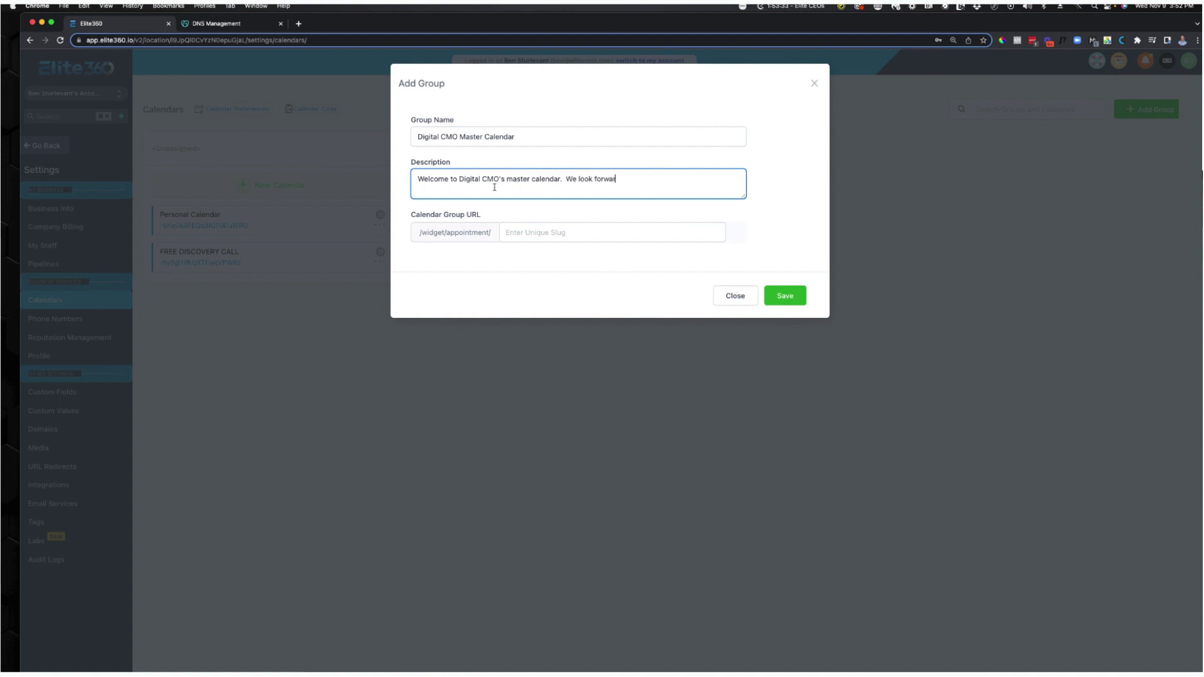
type("d to speaking with you soon.")
left_click(535, 230)
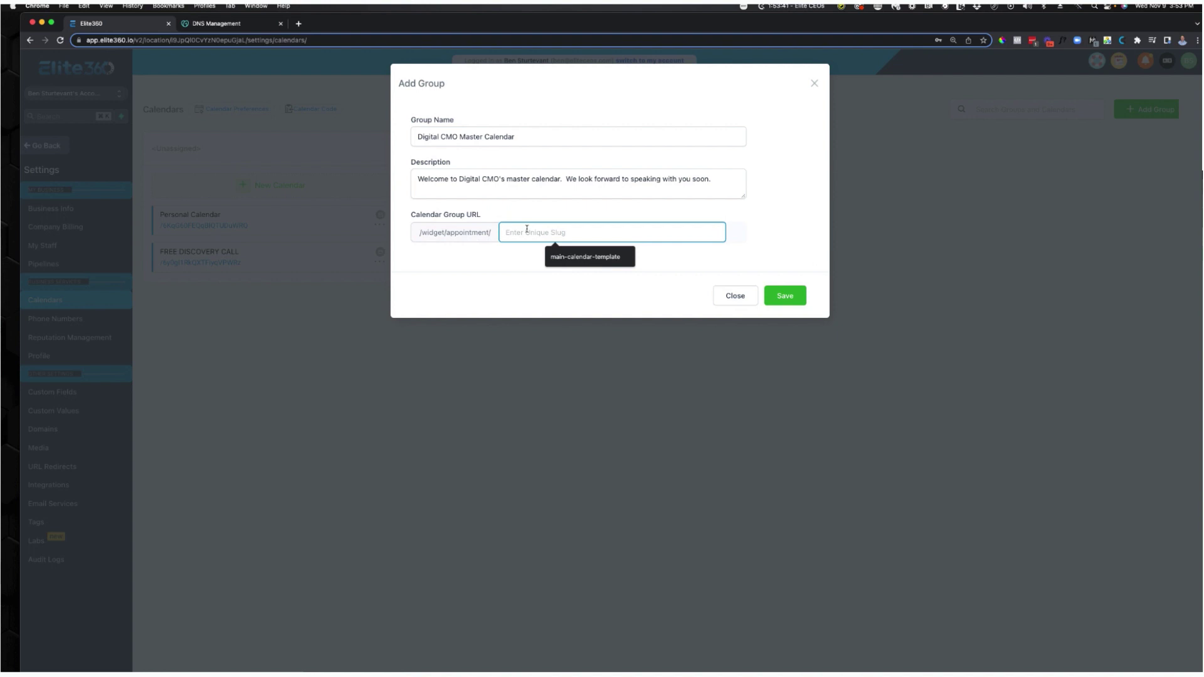
type("digit")
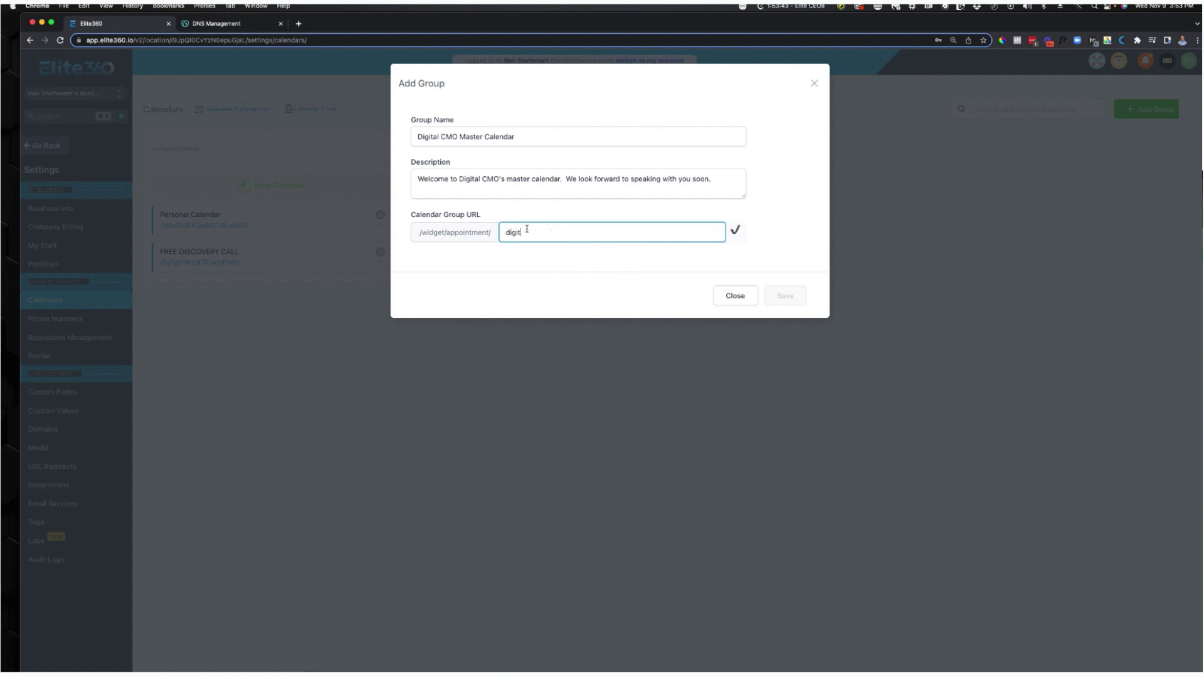
type("alcmo")
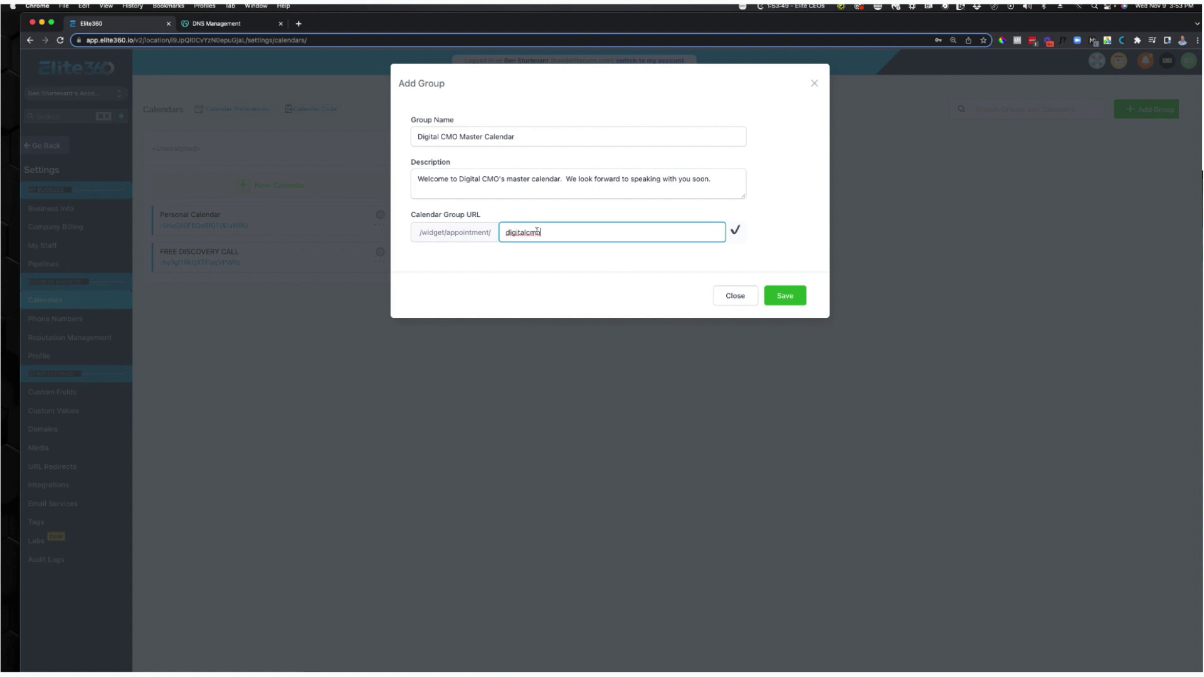
type("-")
key("BackSpace")
type("123")
left_click(782, 298)
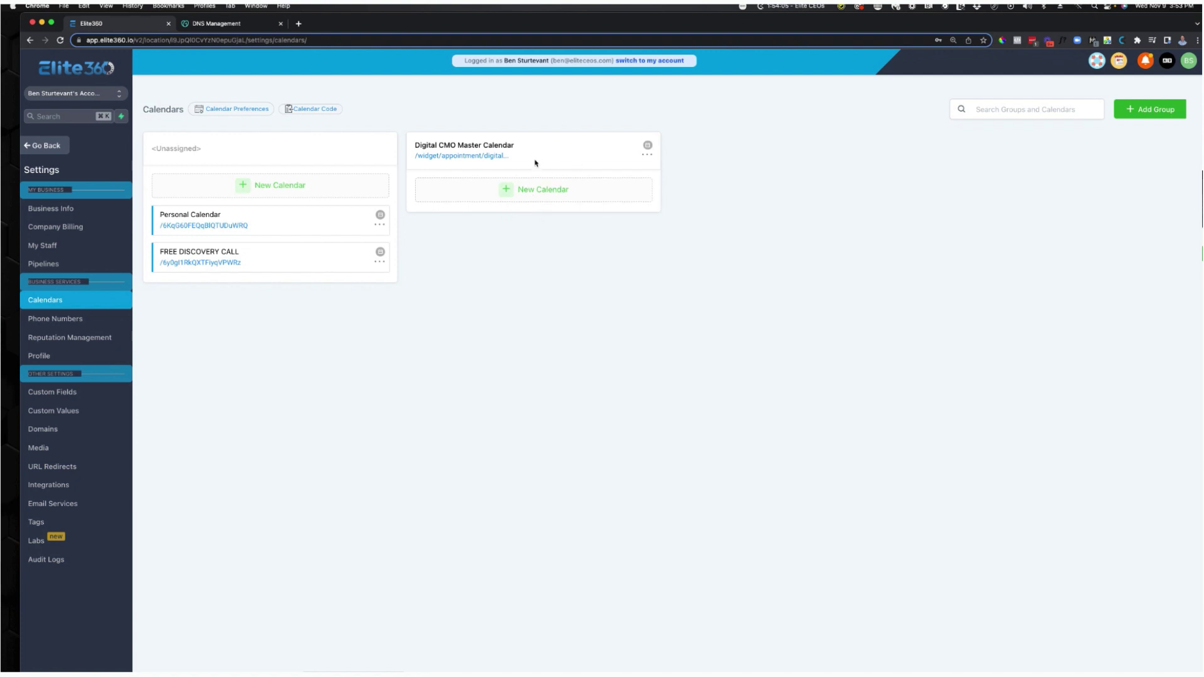
Preview the group's public booking page, then add a new calendar to the Digital CMO group.
left_click(493, 157)
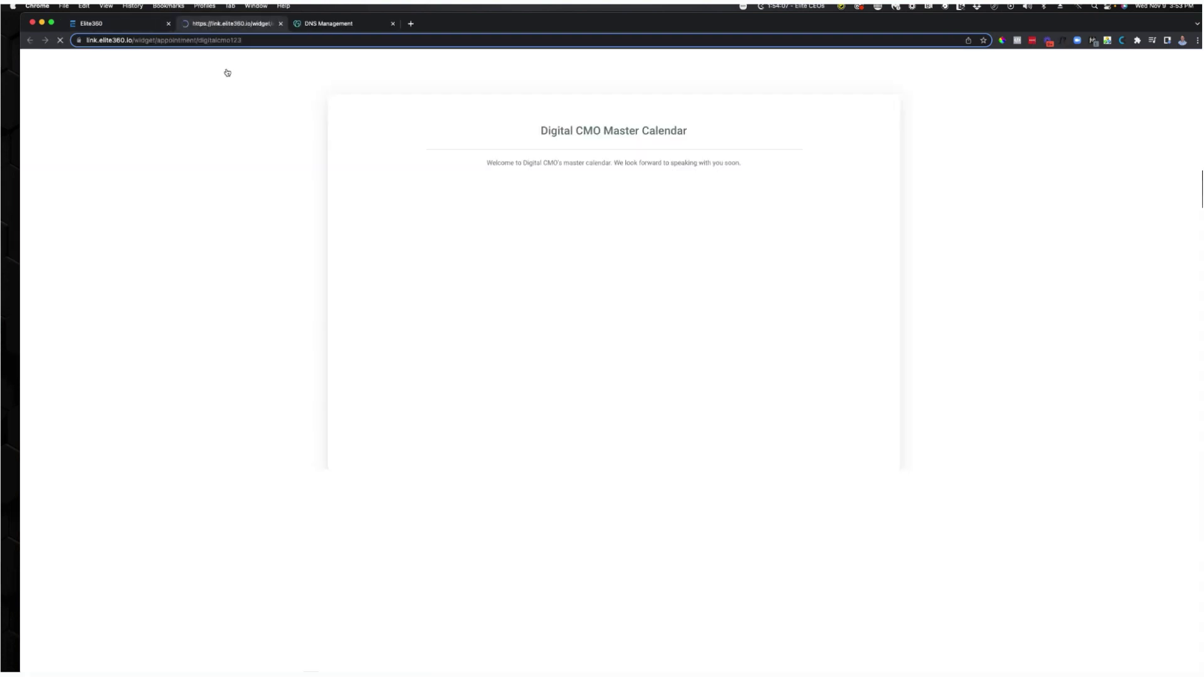
left_click_drag(465, 130, 779, 192)
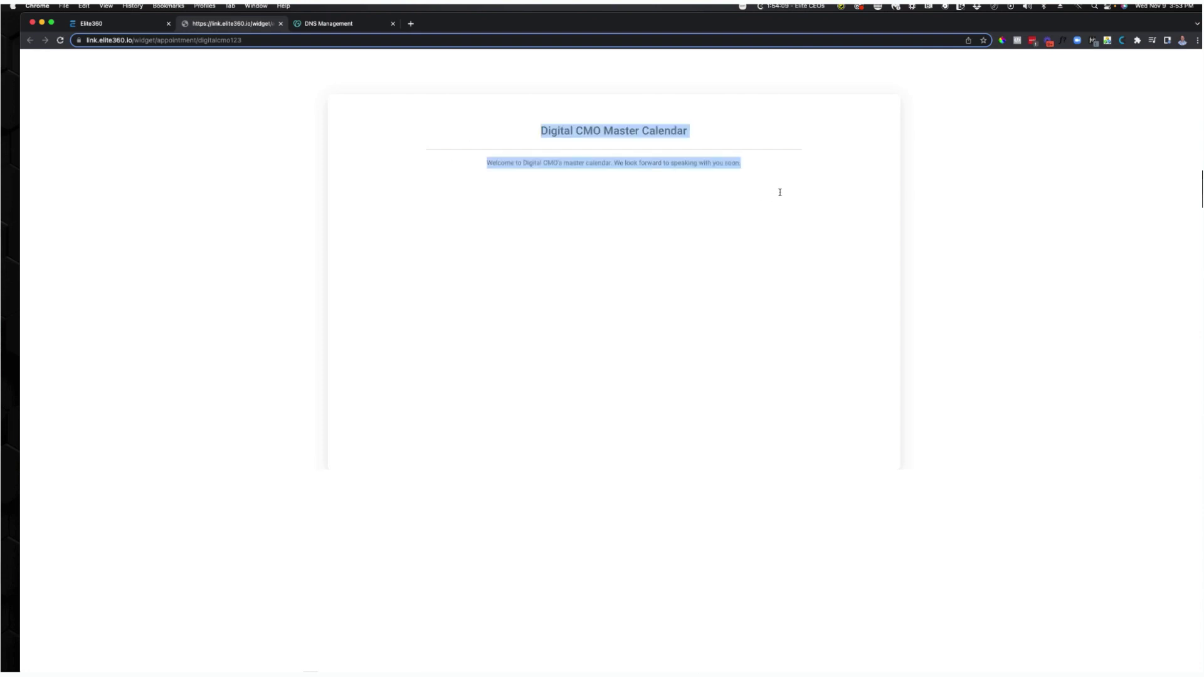
left_click(780, 192)
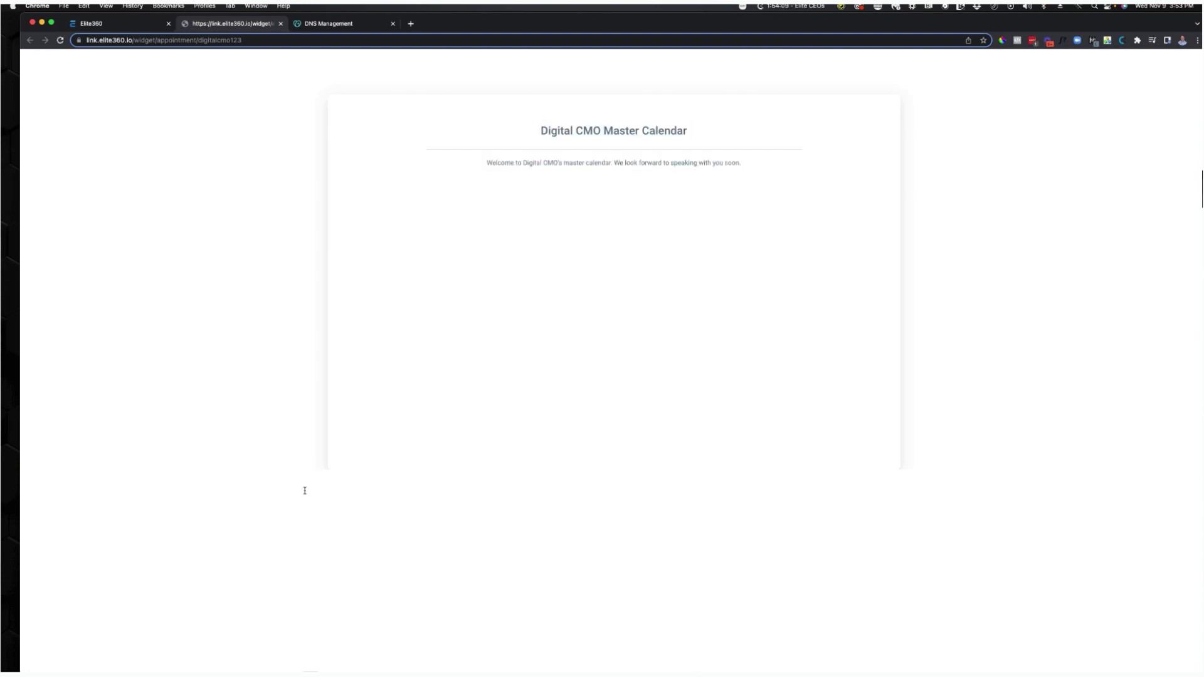
left_click(280, 24)
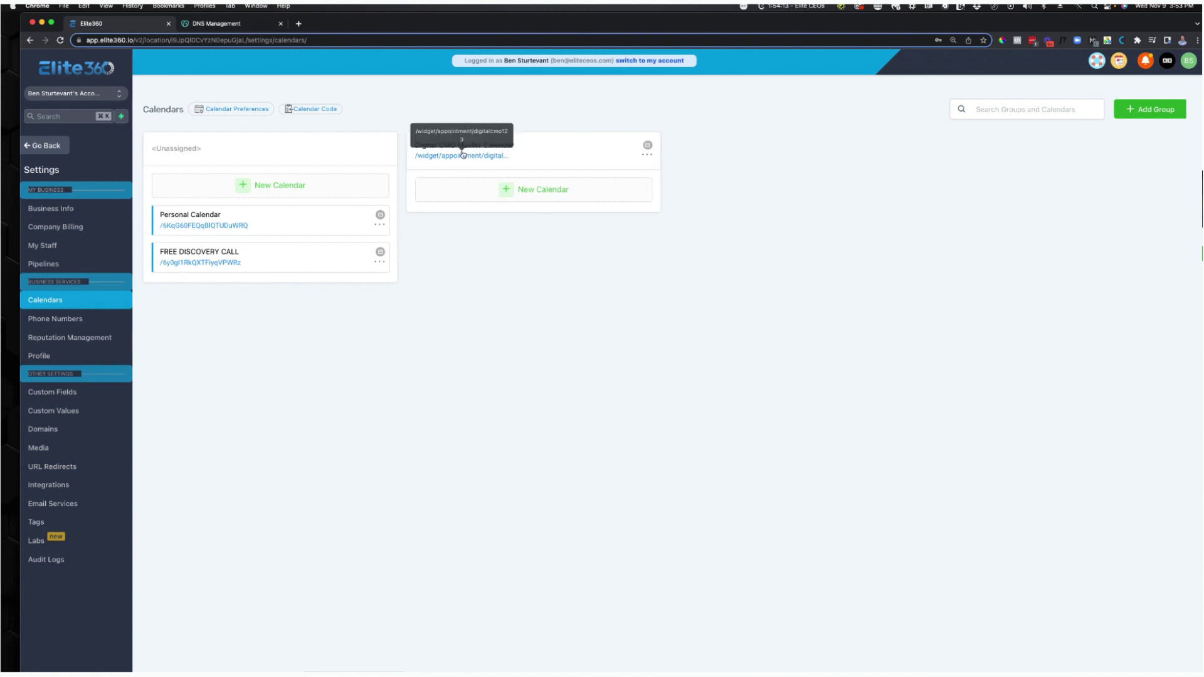
left_click(587, 208)
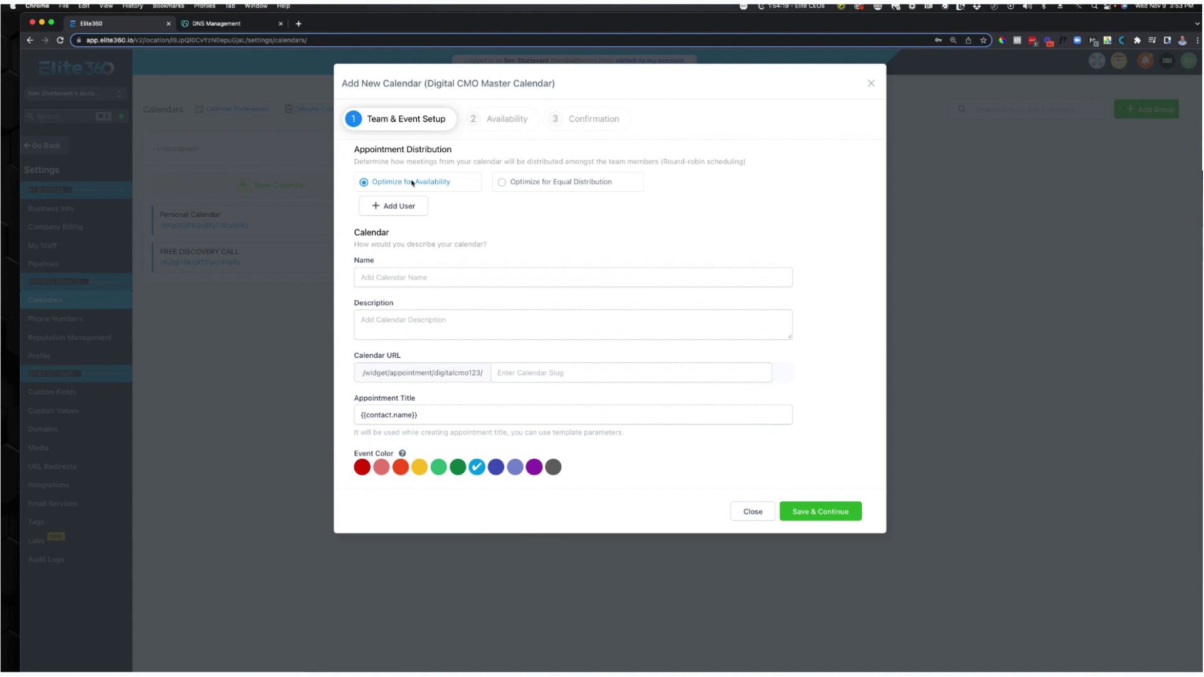
Add a team member at High Priority with a pasted Zoom link as meeting location.
left_click(426, 210)
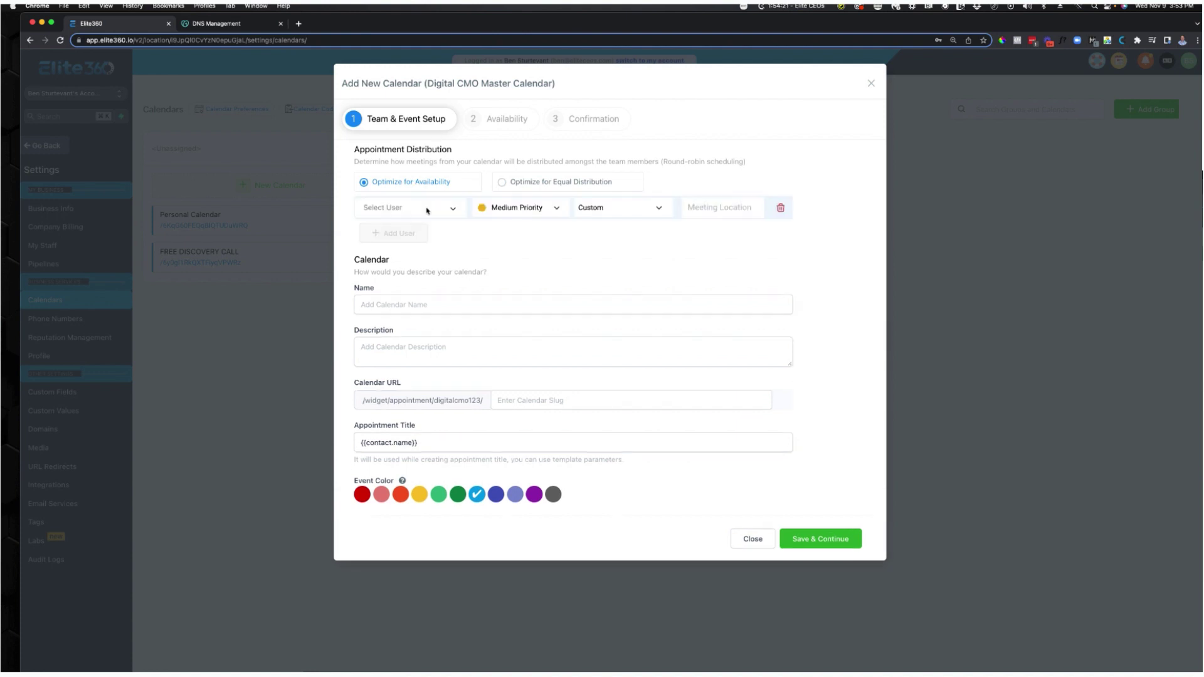
left_click(410, 226)
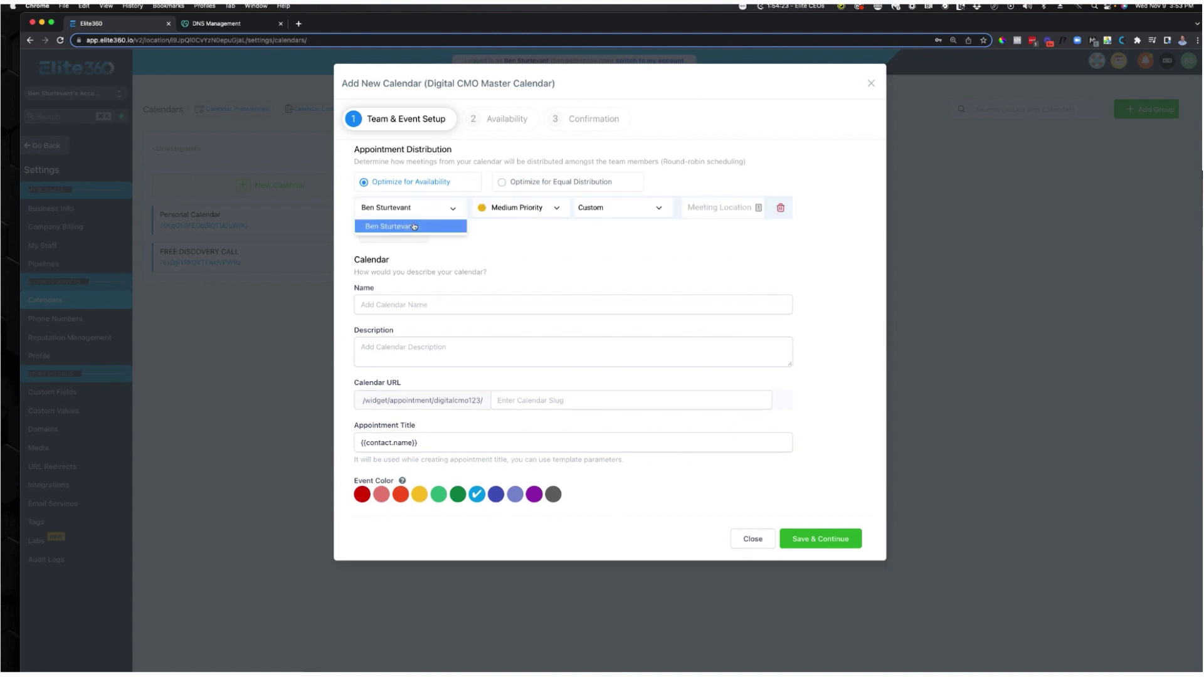
left_click(497, 213)
left_click(502, 228)
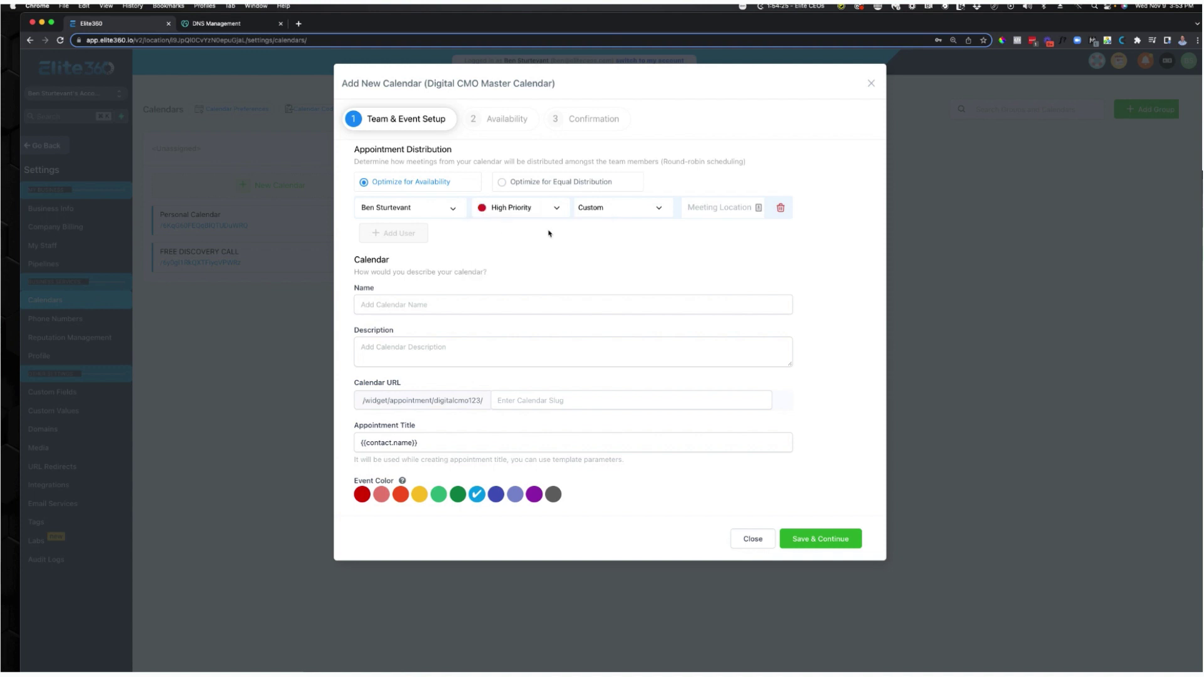
left_click(697, 215)
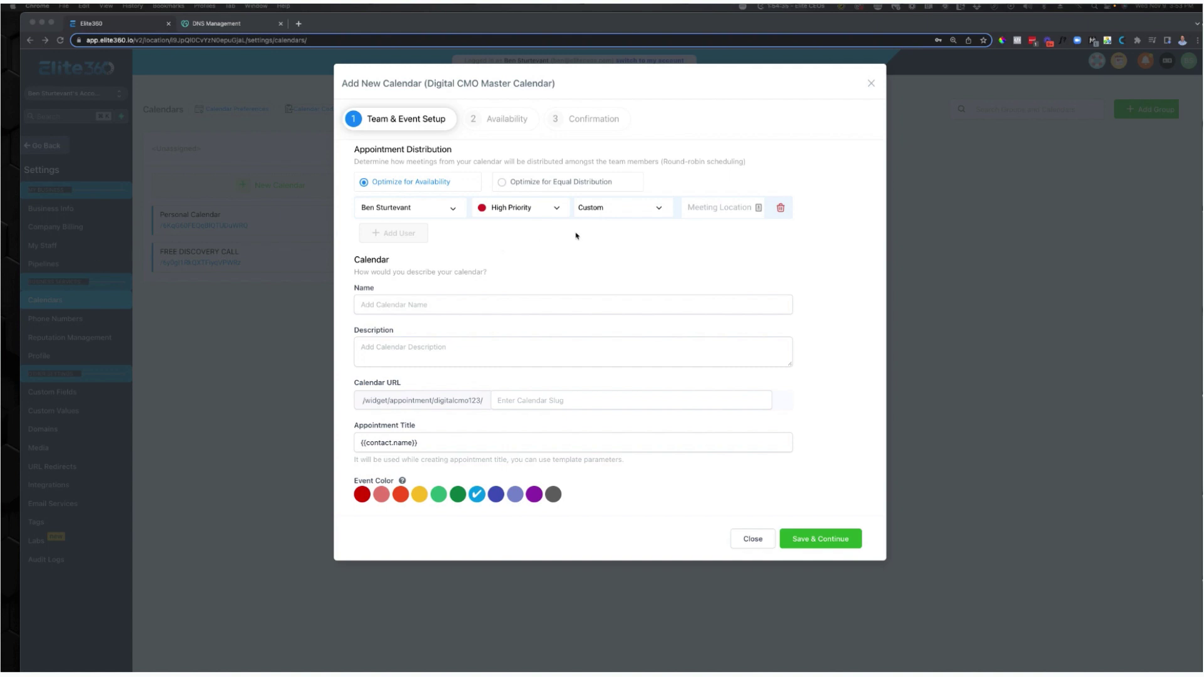
left_click(695, 216)
key("super+v")
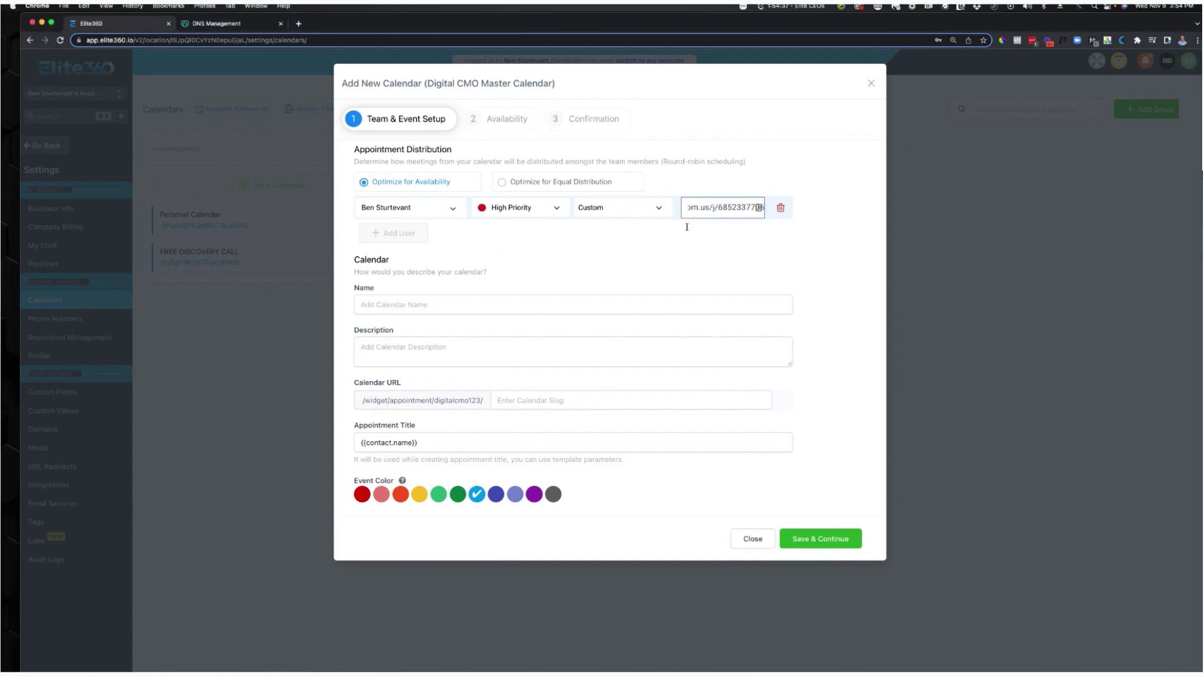
left_click(661, 239)
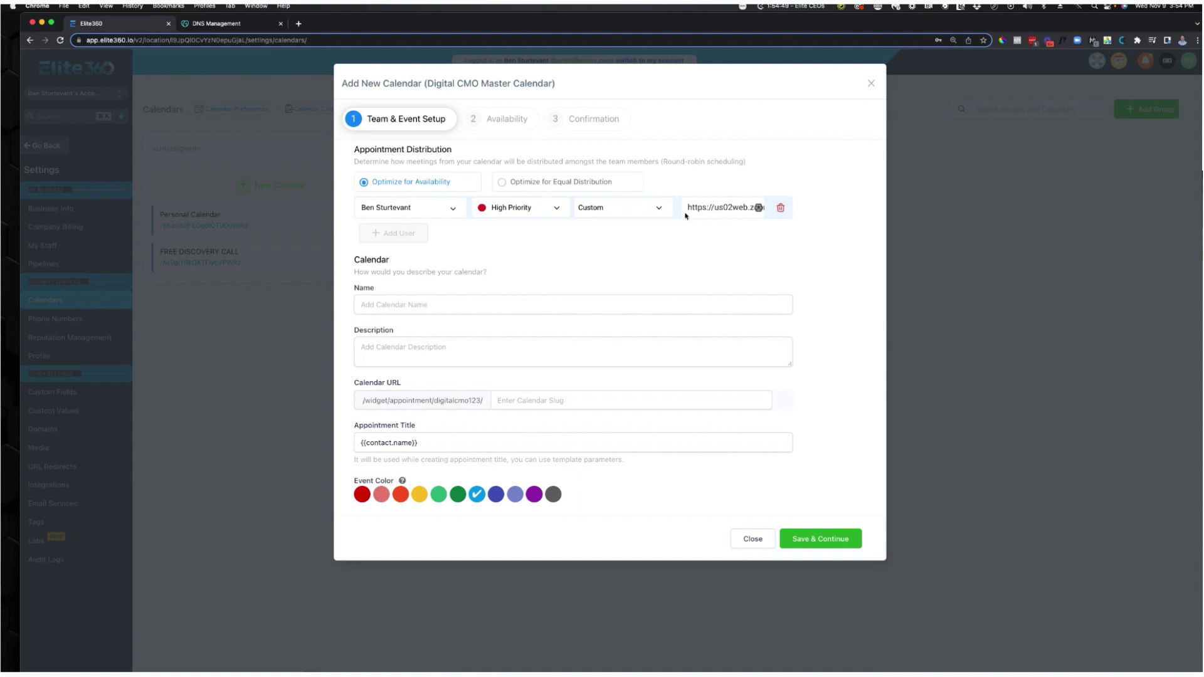
Name the calendar 'Digital CMO Discovery Call'.
left_click(495, 309)
type("D")
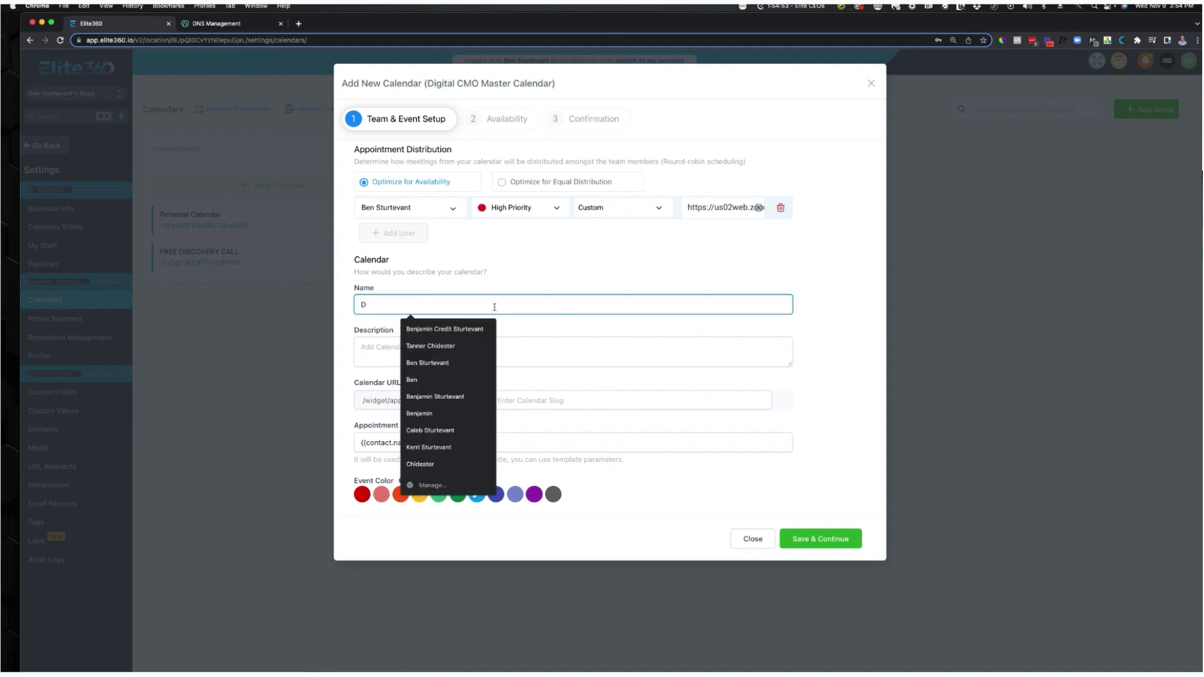
type("i")
double_click(407, 305)
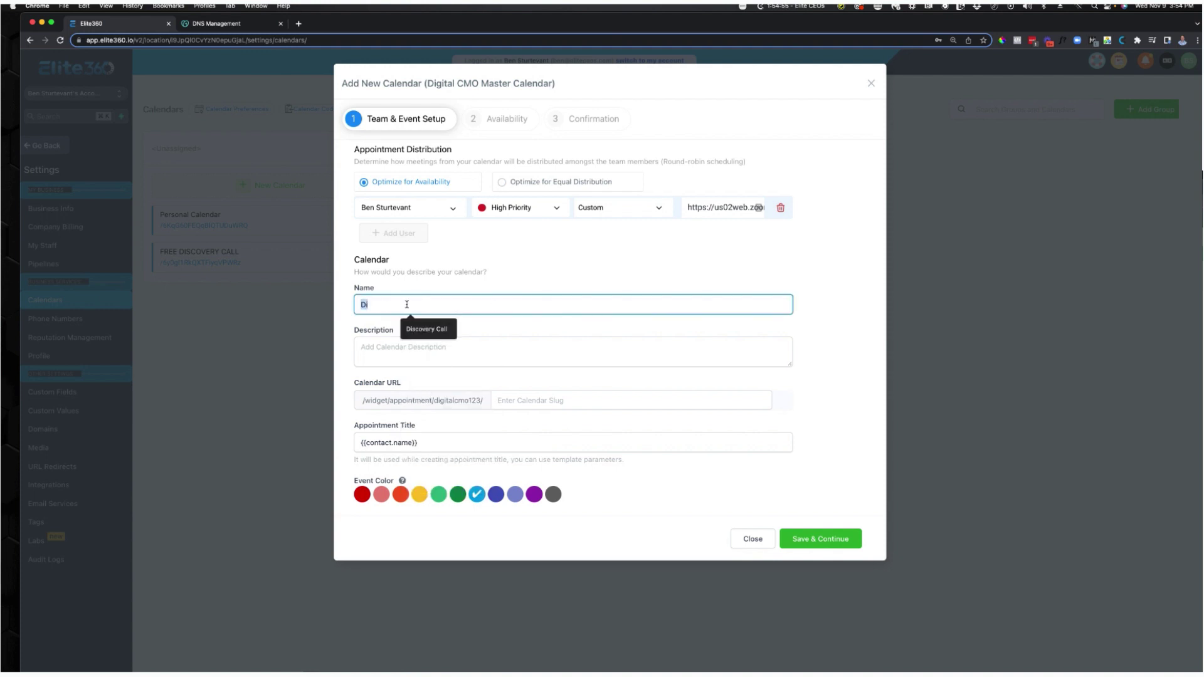
type("Digital CMO Discovery Call")
left_click(551, 351)
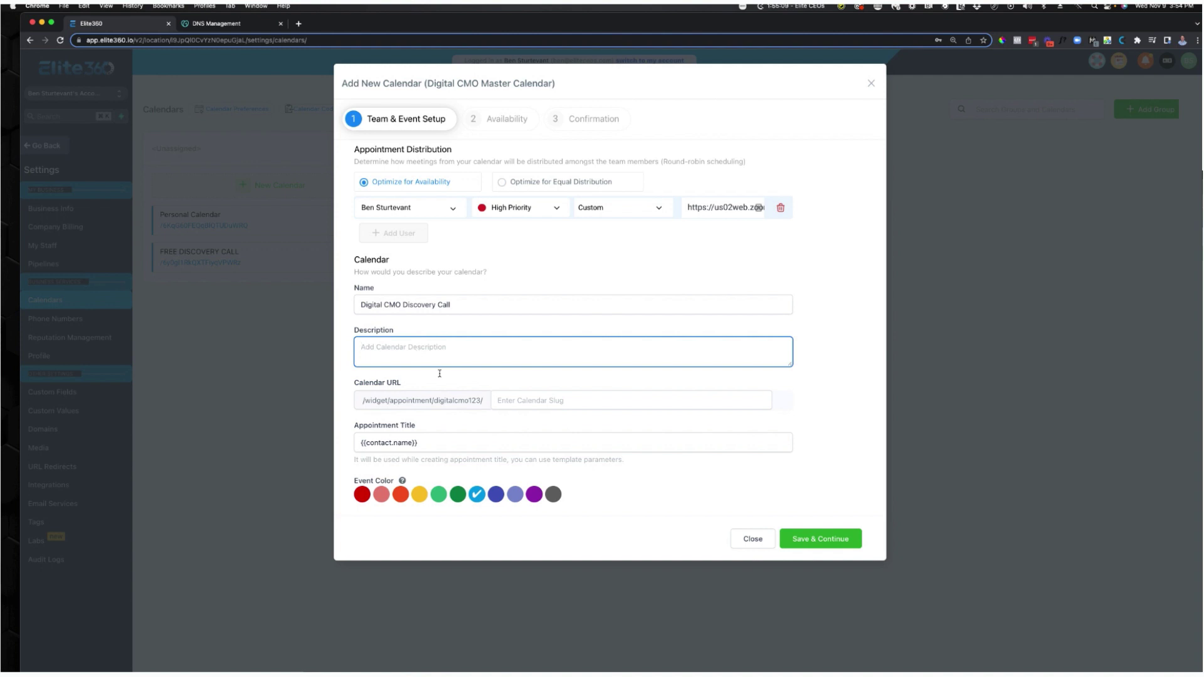
Set the calendar URL slug to discovery and append 'Digital CMO Discovery Call' to the appointment title.
left_click(553, 403)
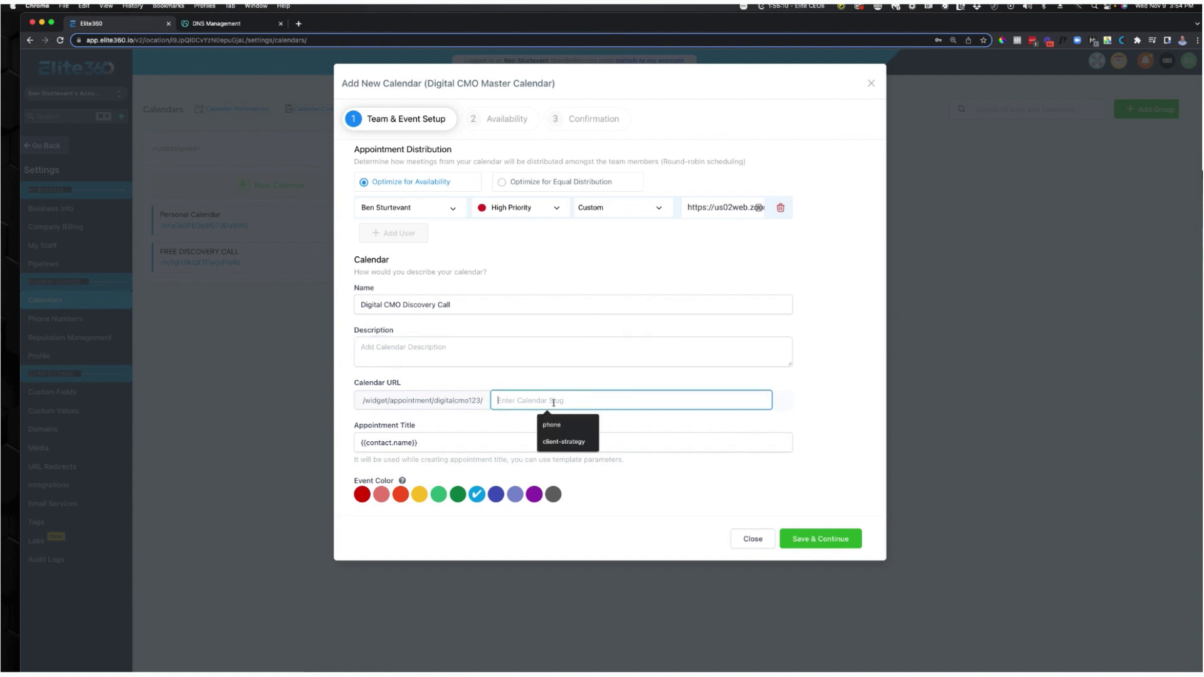
type("dic")
type("covery")
left_click(438, 443)
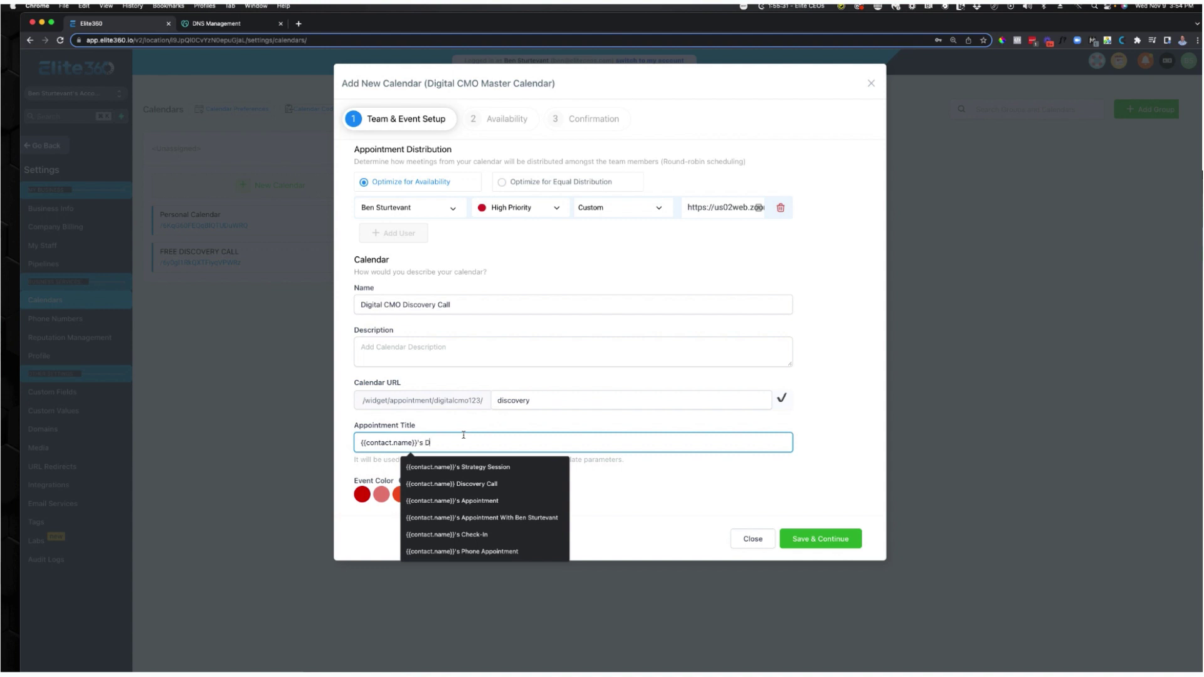
type("Digital CMO Discovery Call")
left_click(656, 481)
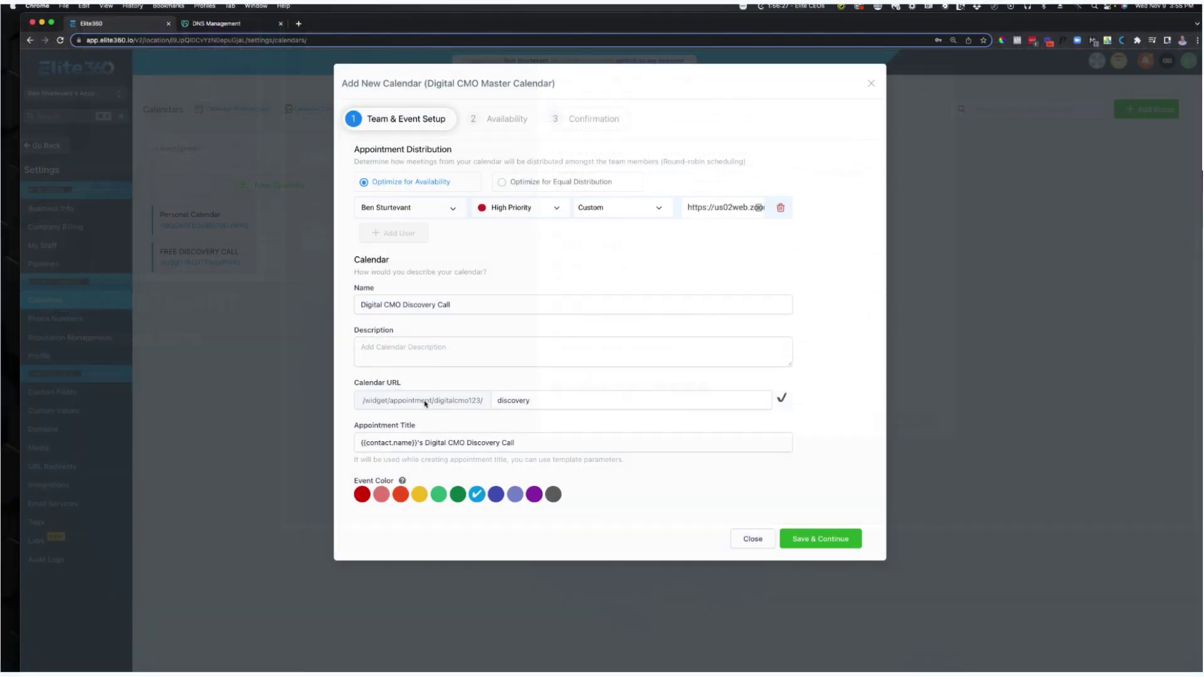
Save the Discovery Call's team and event setup to reach the Availability step.
left_click(819, 539)
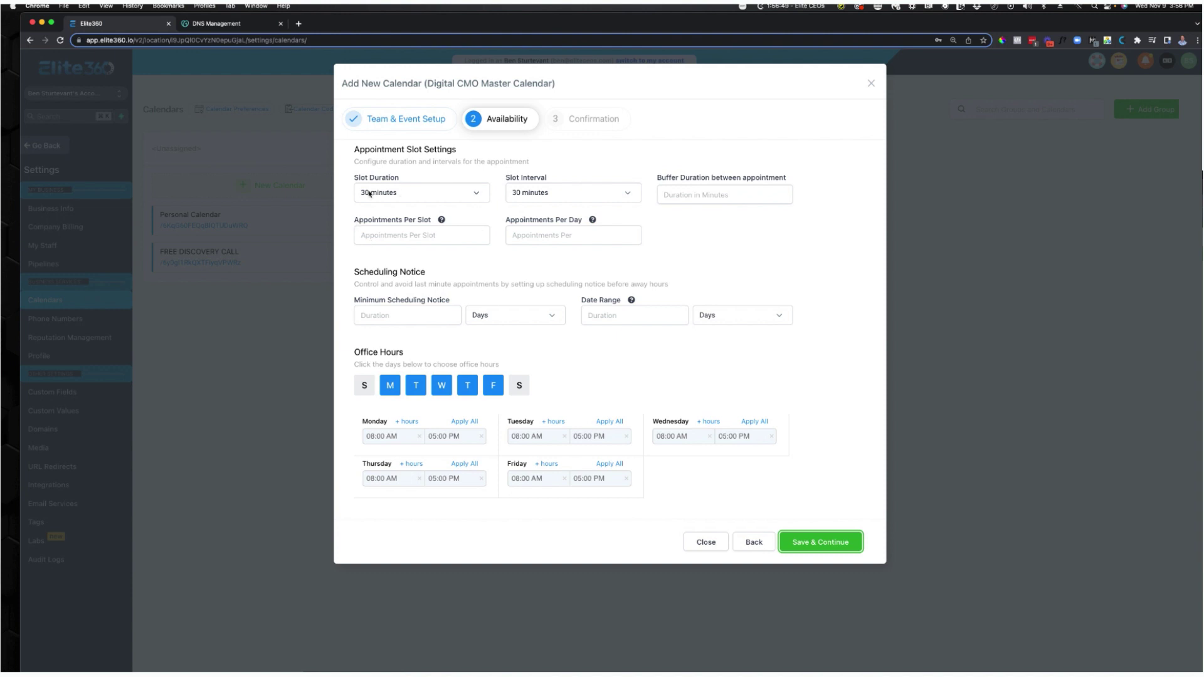
Set slot duration and slot interval to 1 hour, with 1 appointment per slot.
left_click(402, 198)
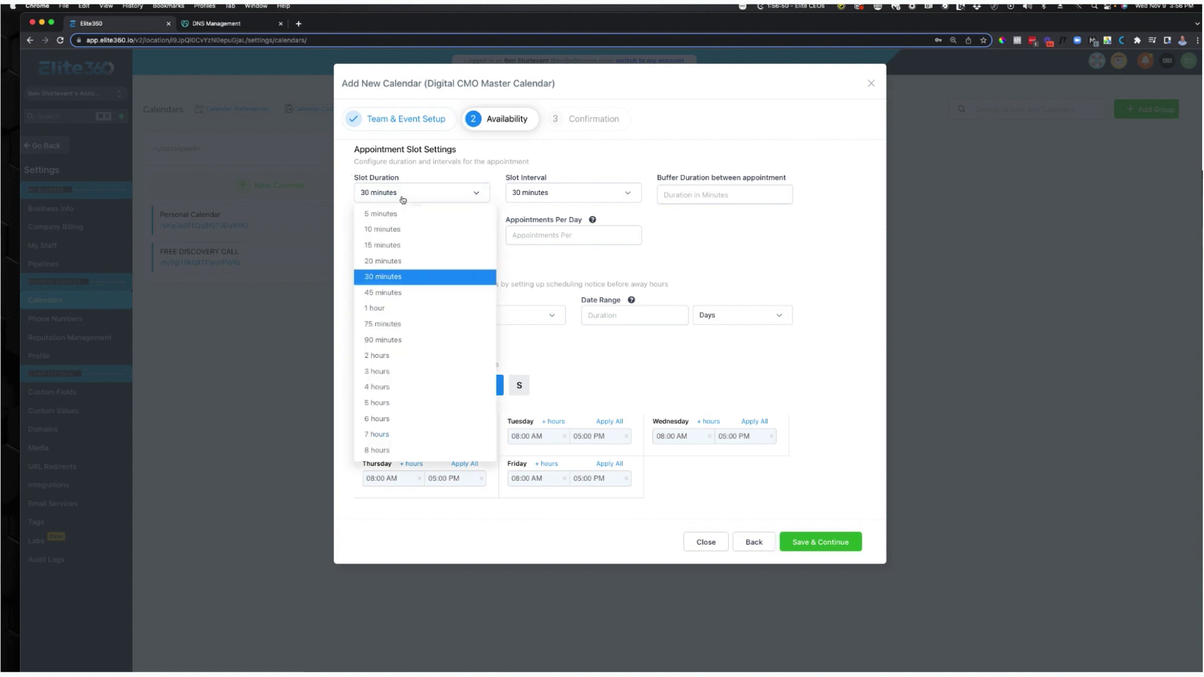
left_click(402, 308)
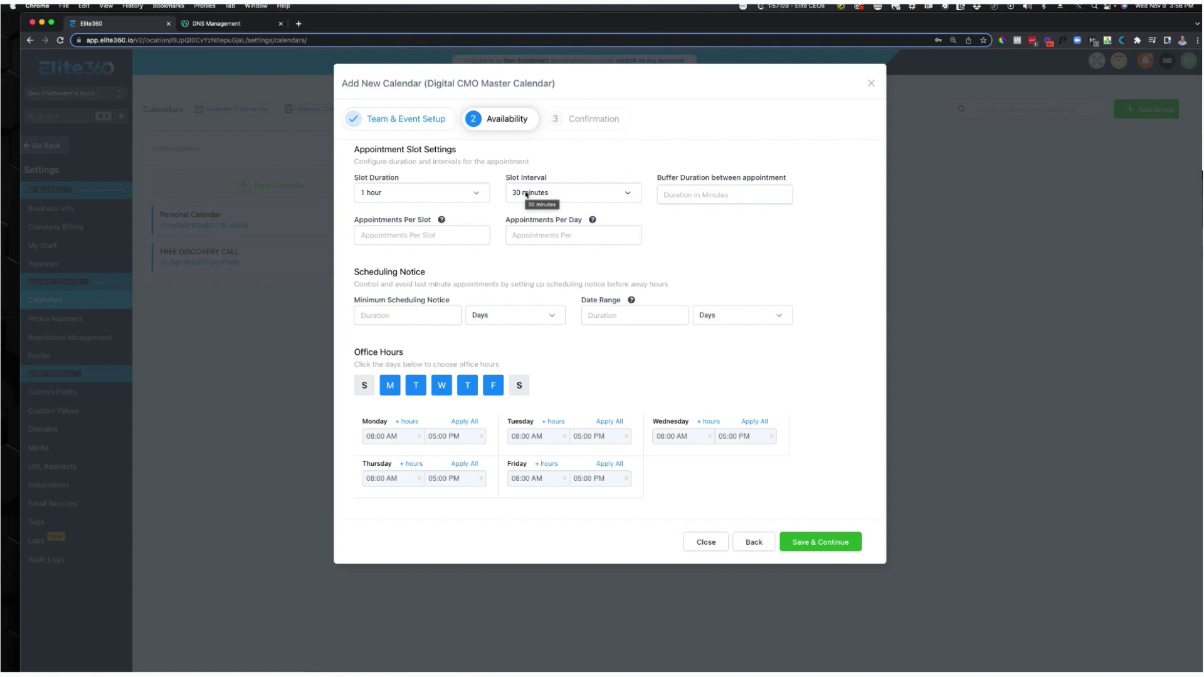
left_click(525, 194)
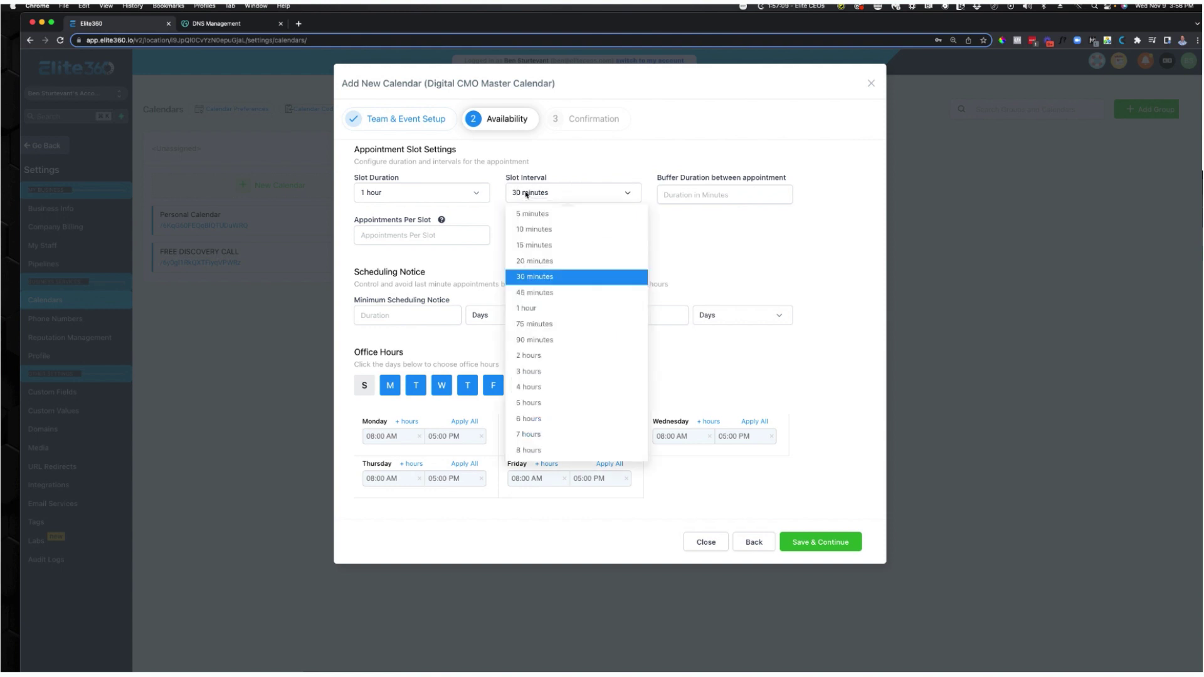
left_click(559, 308)
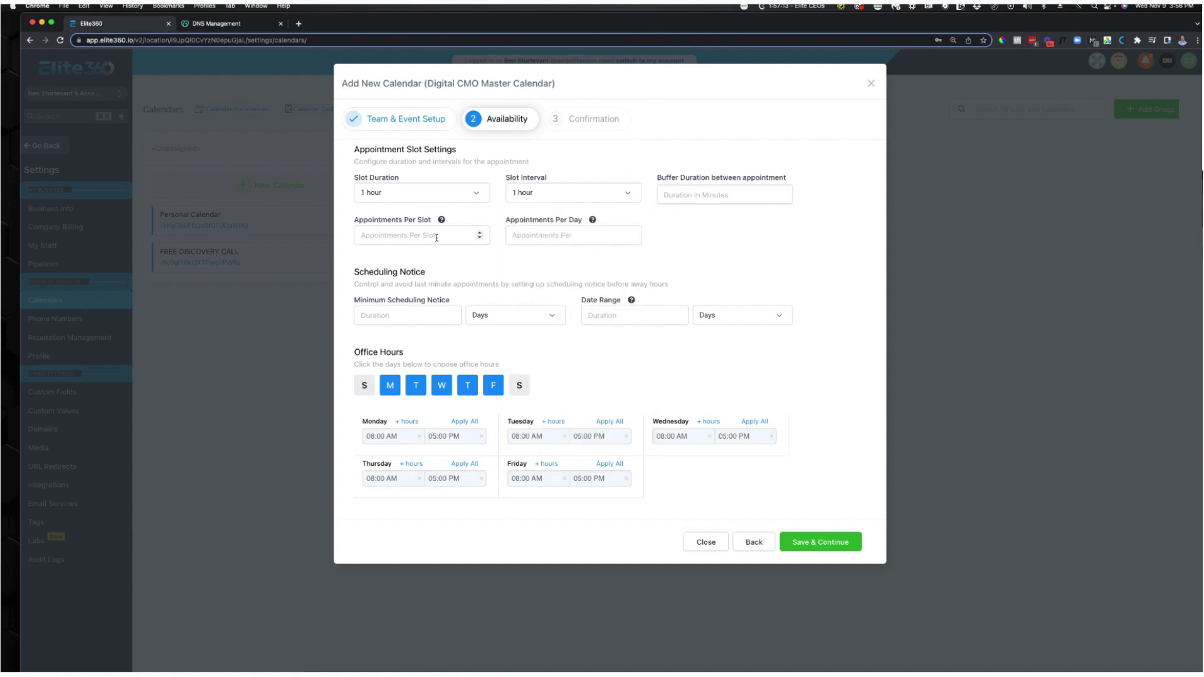
left_click(436, 238)
type("1")
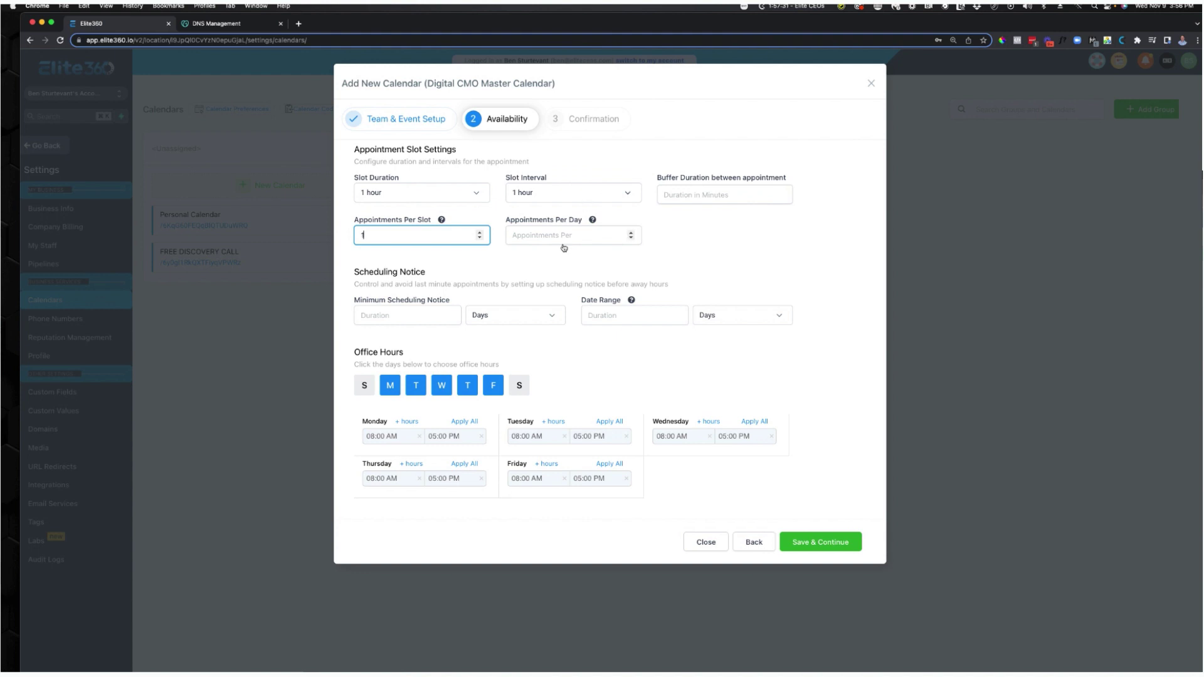
left_click(339, 270)
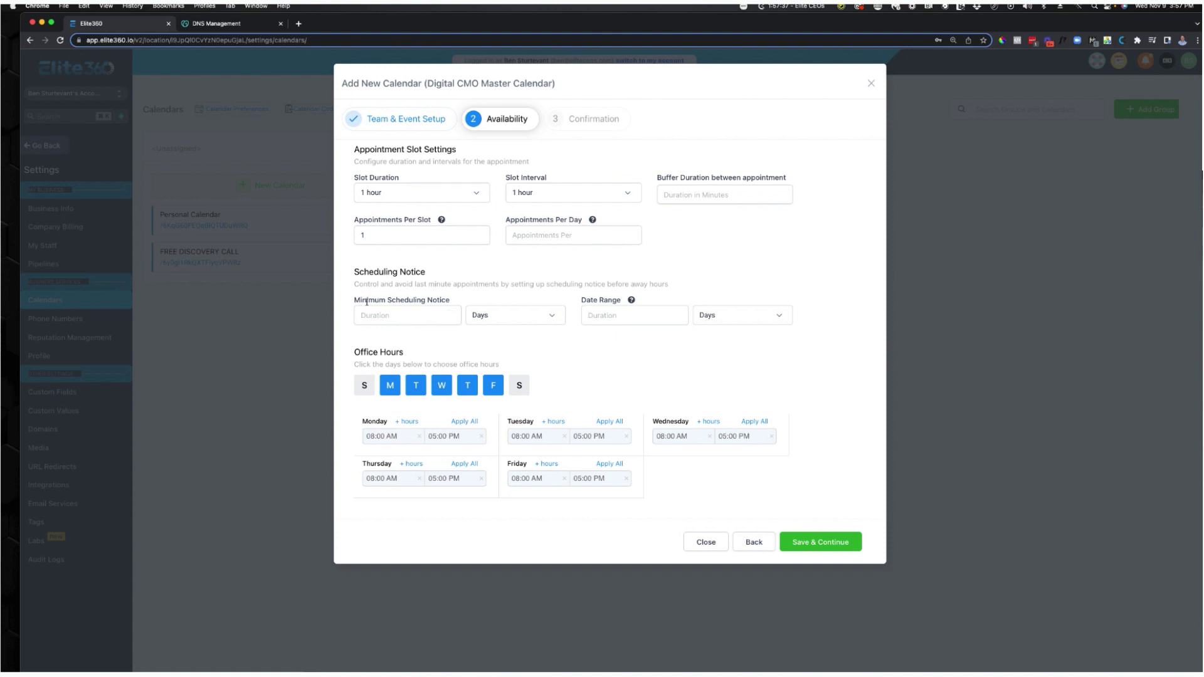
Require 1 day of minimum scheduling notice and a 7-day booking date range.
left_click(408, 313)
type("1")
left_click(520, 355)
left_click_drag(578, 301, 650, 306)
left_click(630, 323)
type("7")
left_click(641, 342)
Set Monday's first hours range to 10:00 AM–12:00 PM and add a second range.
left_click(404, 438)
left_click(369, 495)
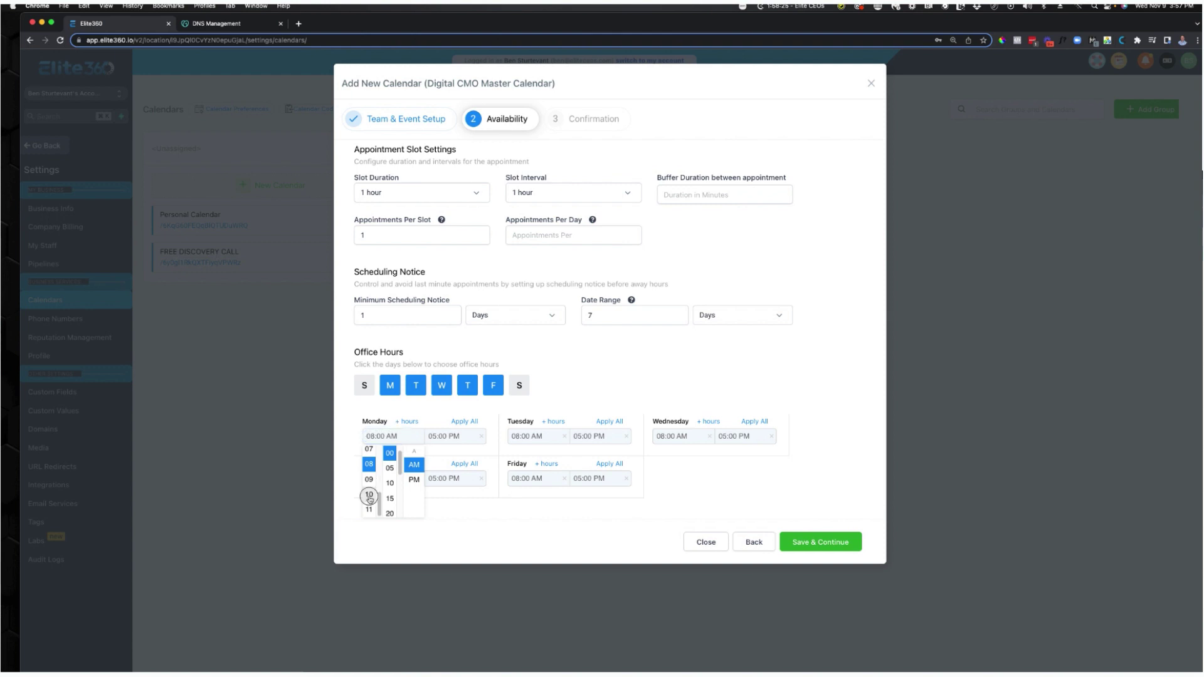
left_click(390, 443)
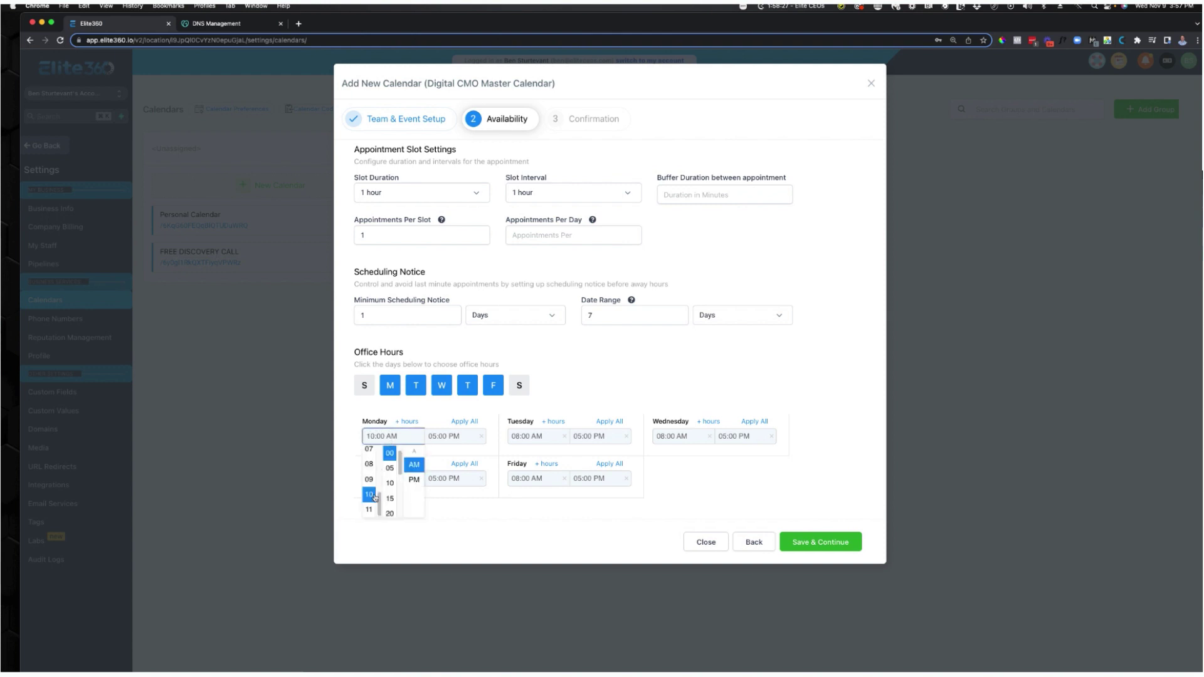
left_click(410, 422)
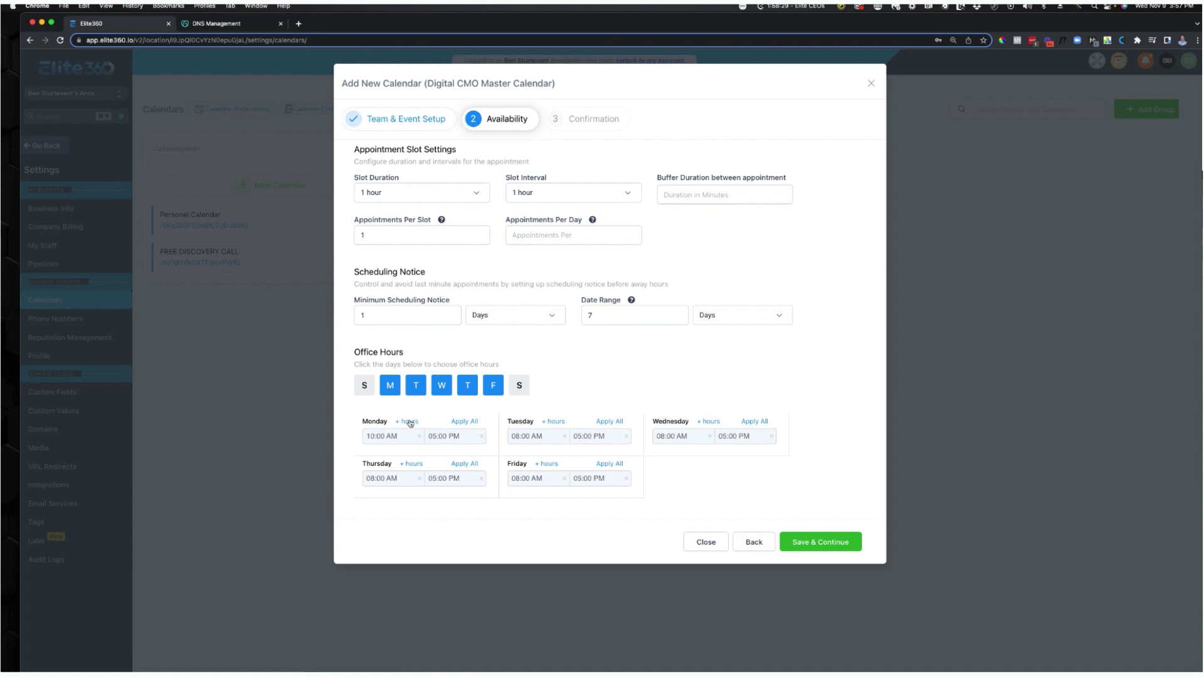
left_click(410, 422)
left_click(438, 442)
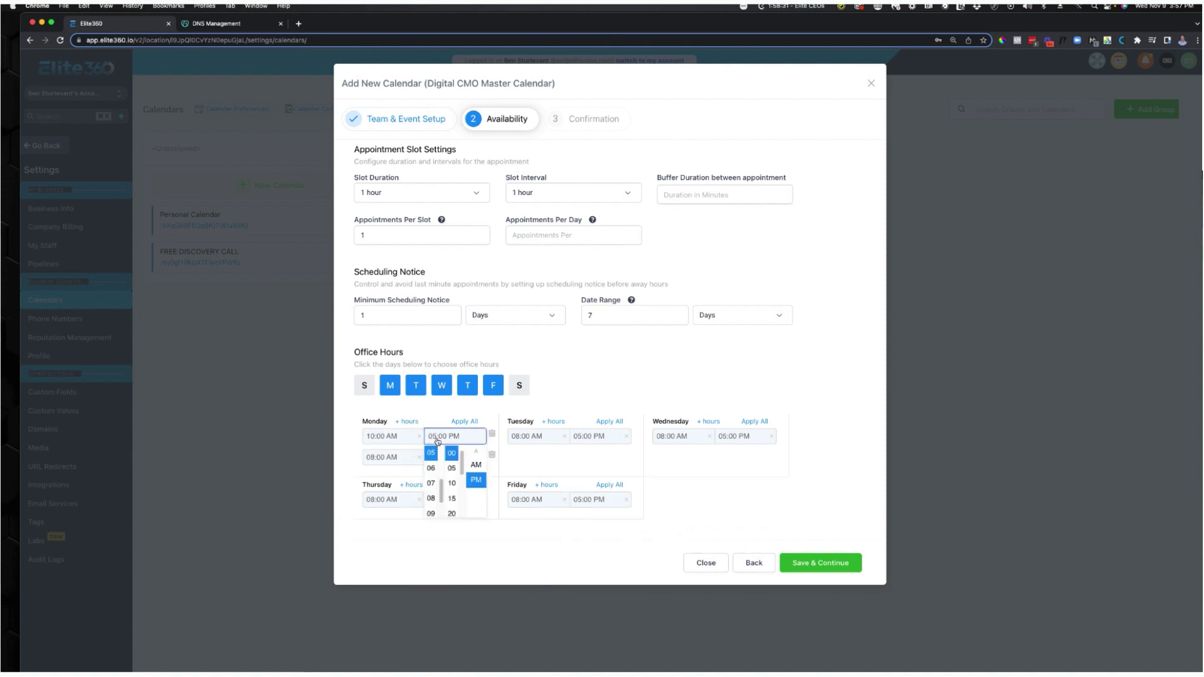
scroll(431, 476, "up", 3)
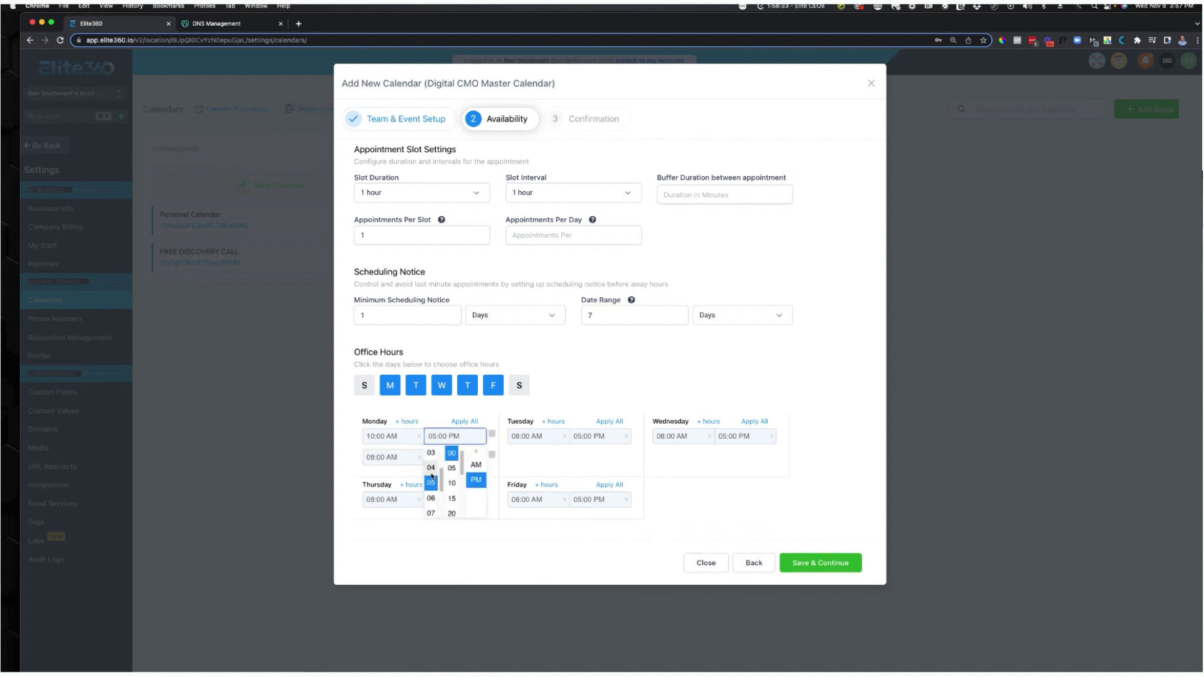
scroll(432, 477, "up", 1)
left_click(431, 461)
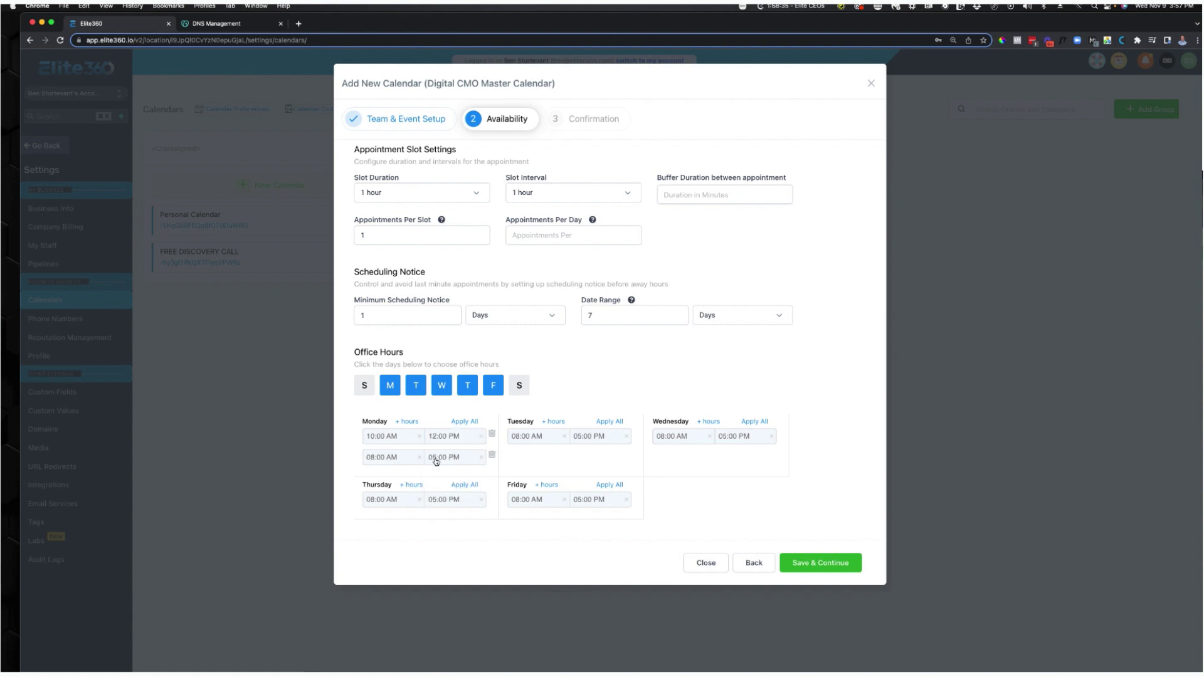
Make Monday's second range 01:00–05:00 PM, apply it to all weekdays except Friday afternoon, and save.
left_click(365, 460)
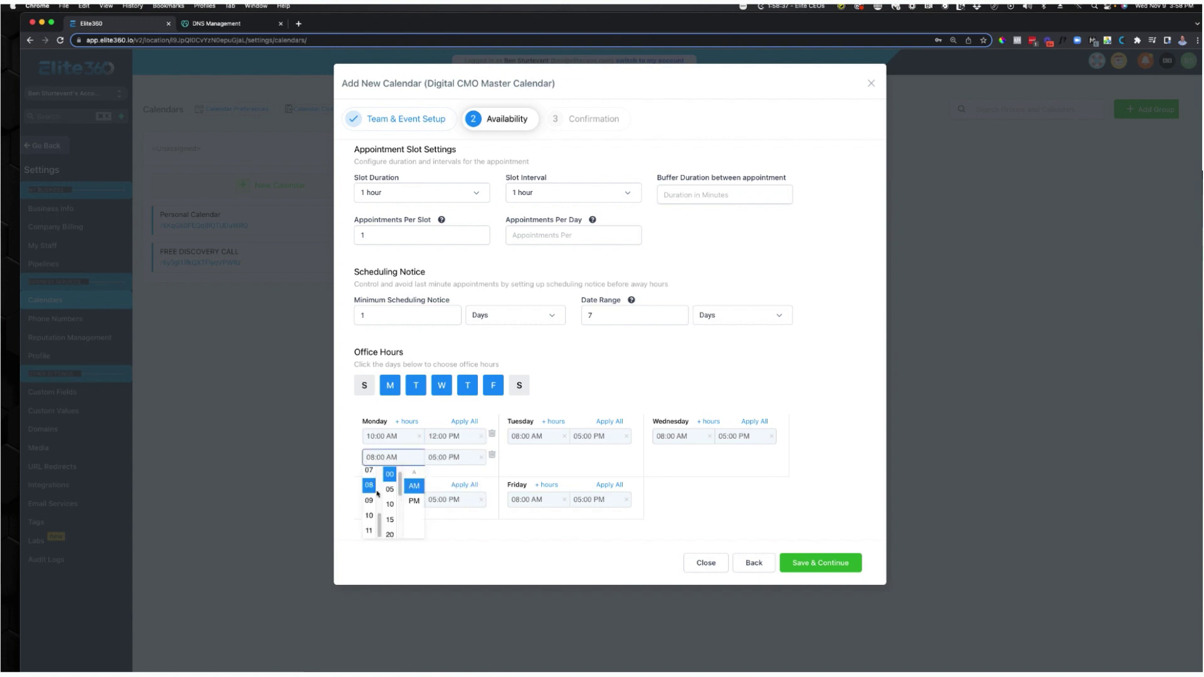
scroll(377, 496, "up", 4)
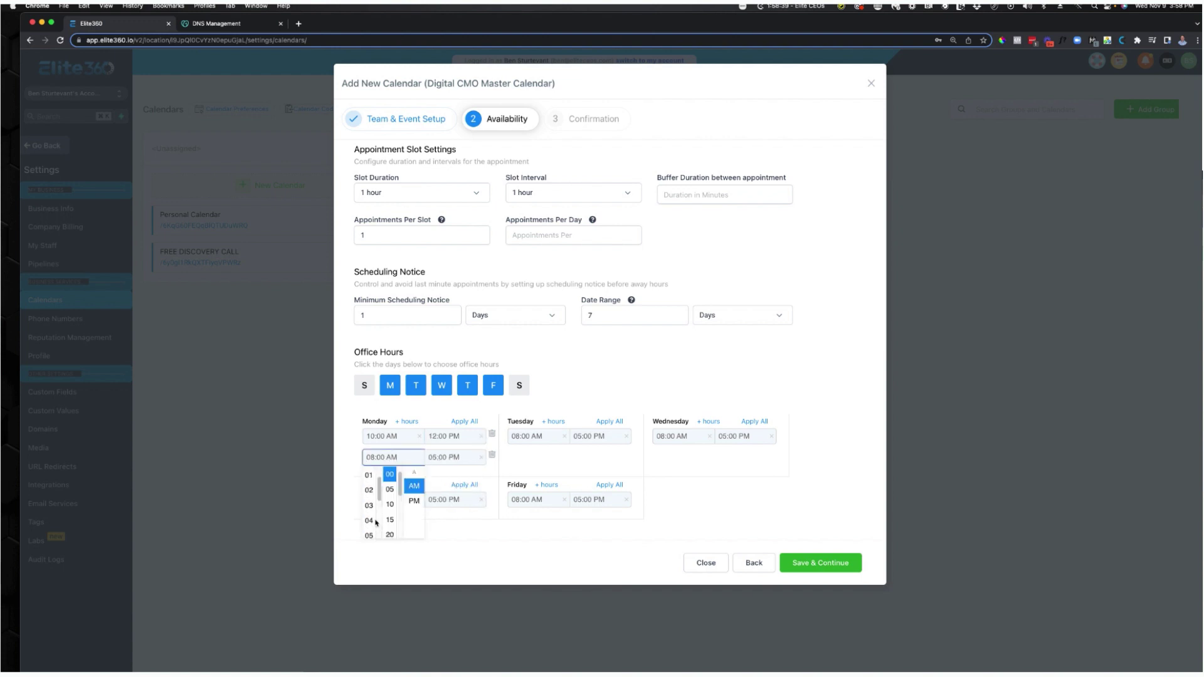
left_click(369, 475)
left_click(440, 459)
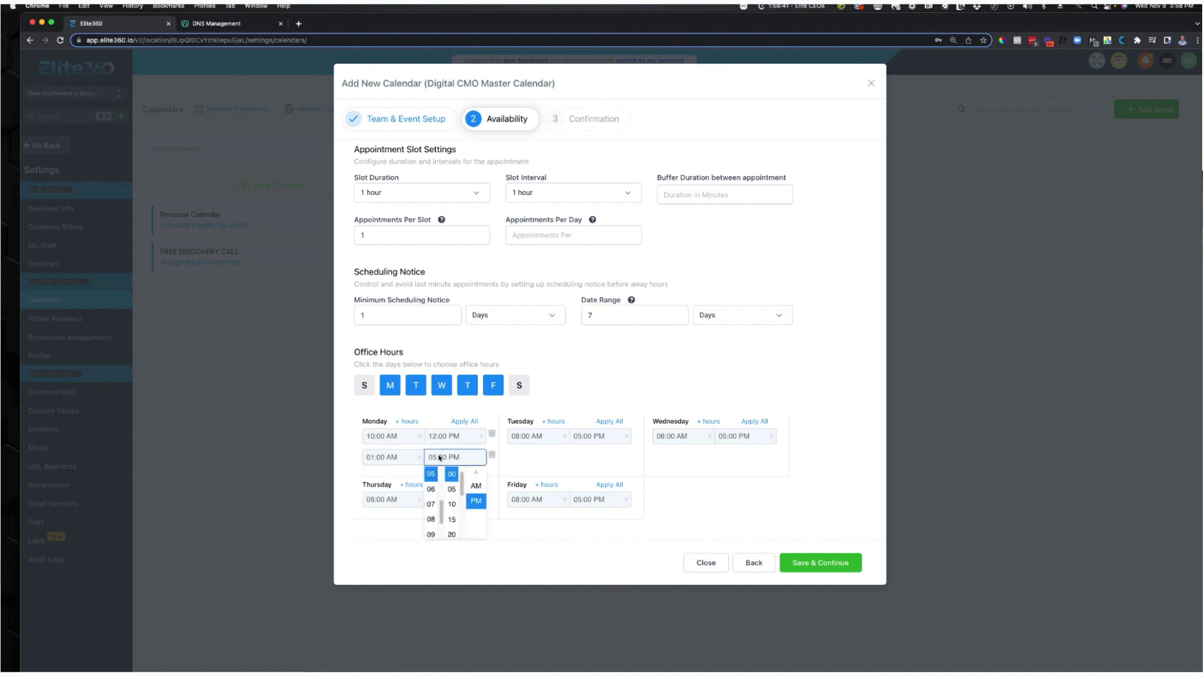
left_click(517, 458)
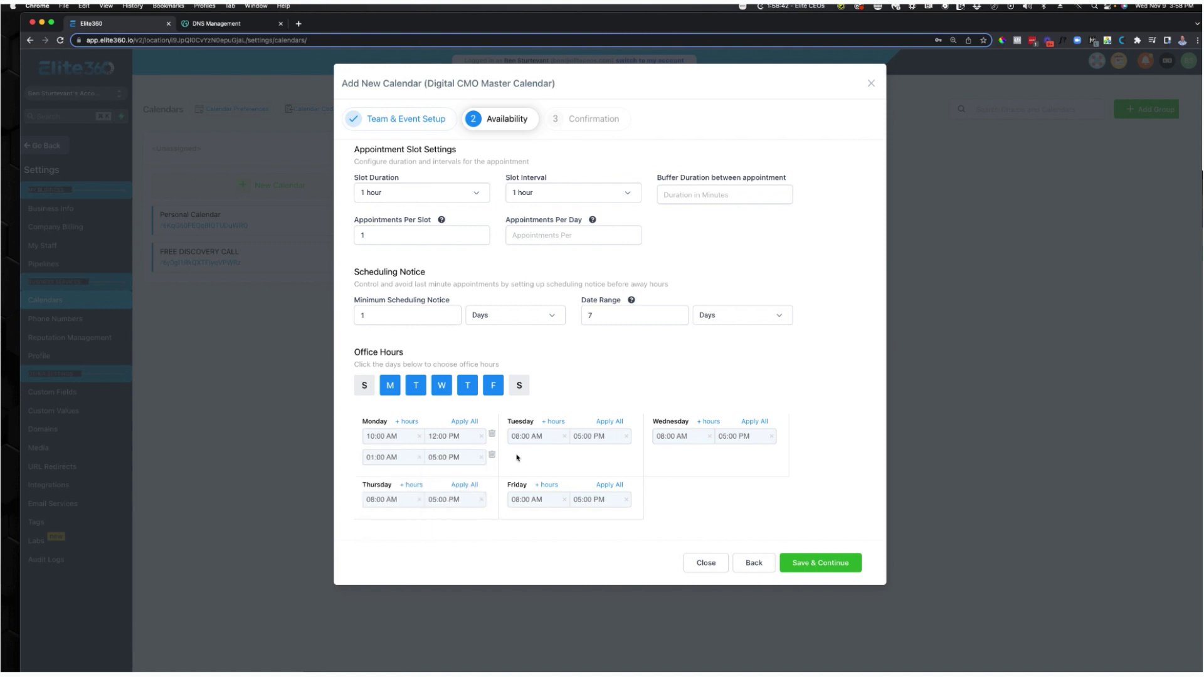
left_click(457, 424)
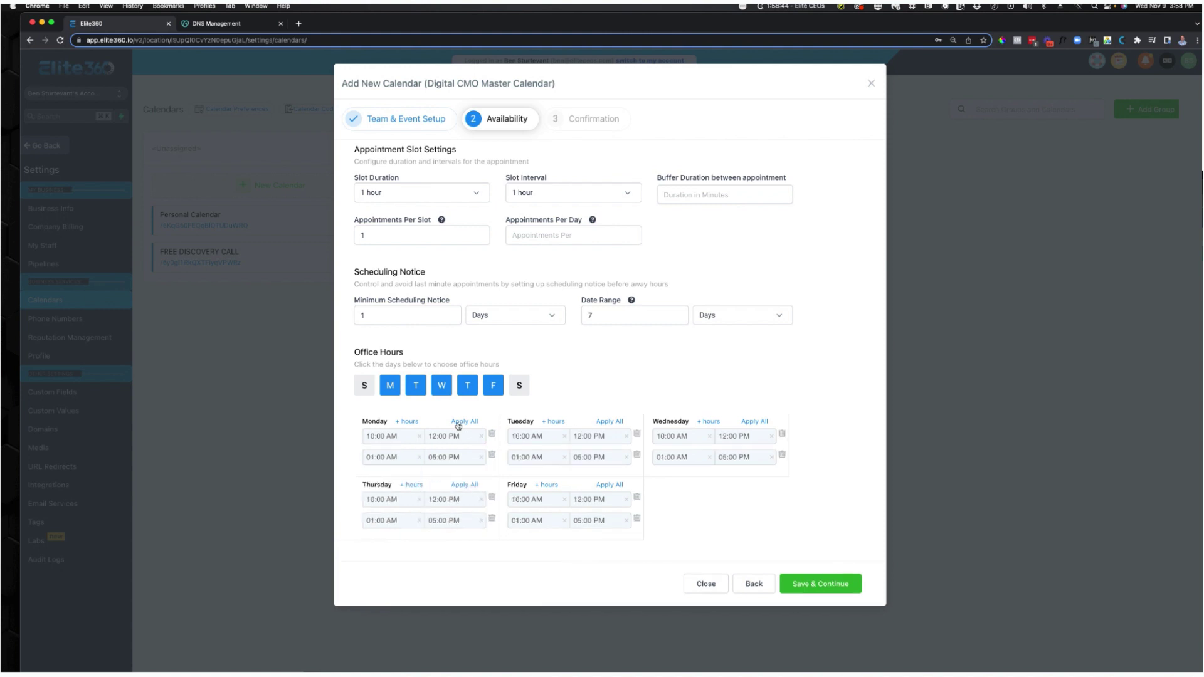
left_click(636, 520)
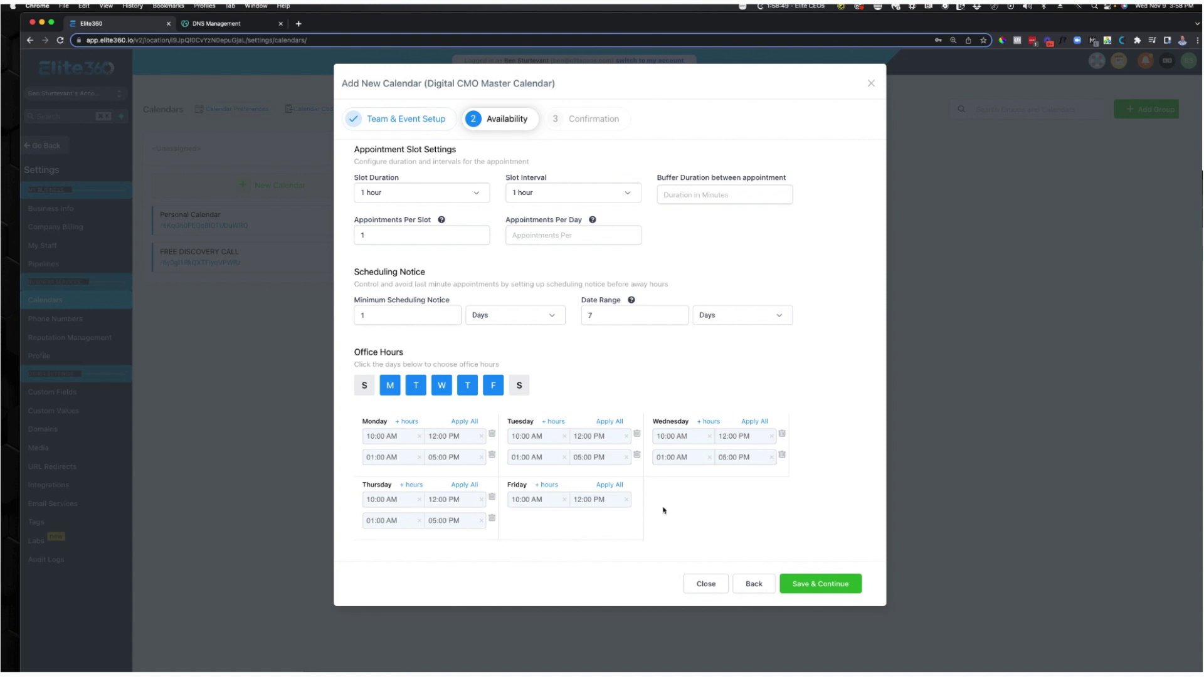
left_click(834, 590)
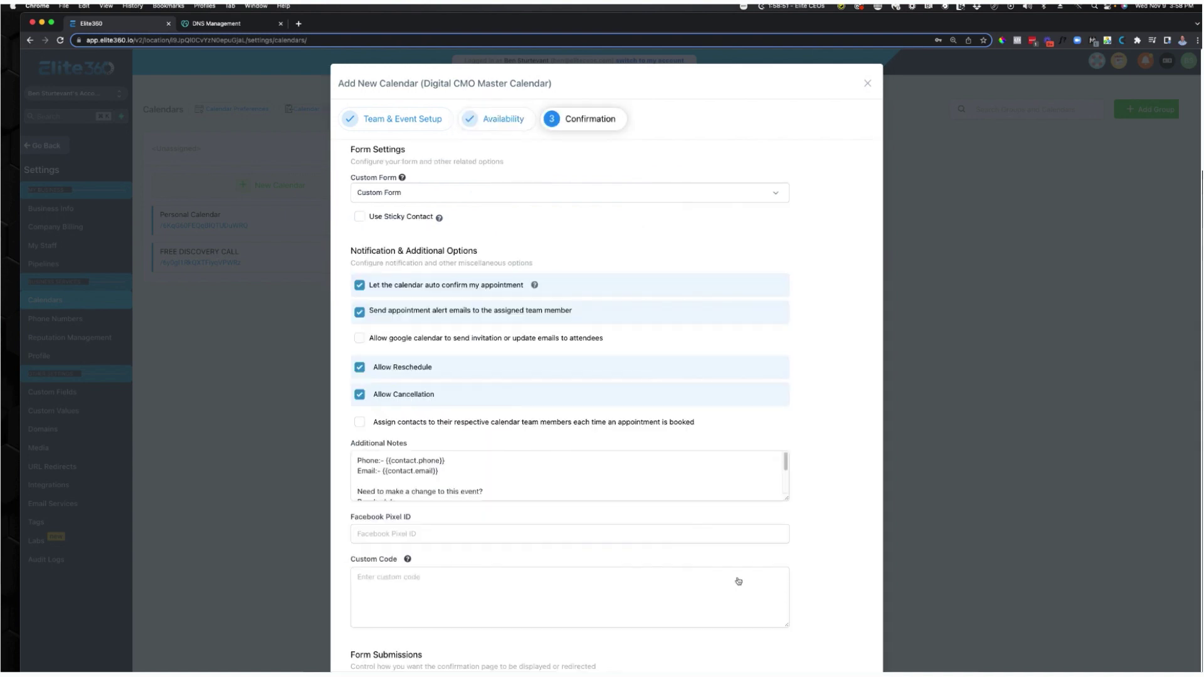
Choose None in the Custom Form dropdown on the Confirmation step.
left_click(433, 197)
left_click(433, 178)
left_click(433, 194)
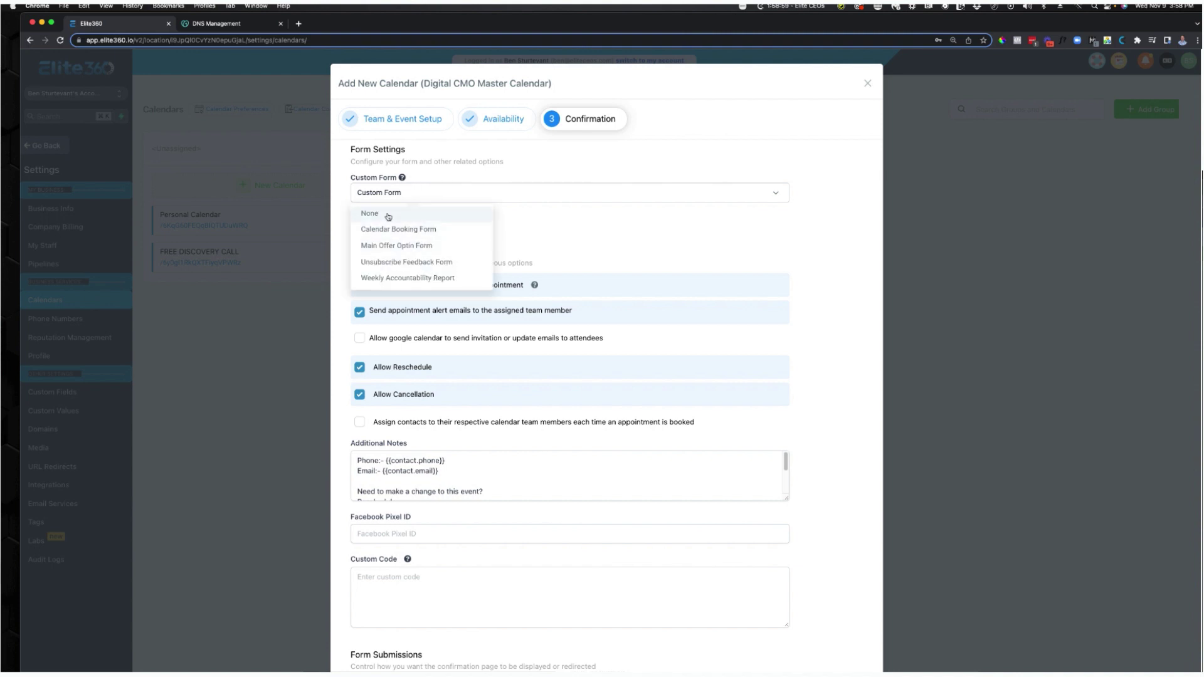
left_click(471, 176)
left_click(412, 214)
left_click(457, 195)
left_click(373, 212)
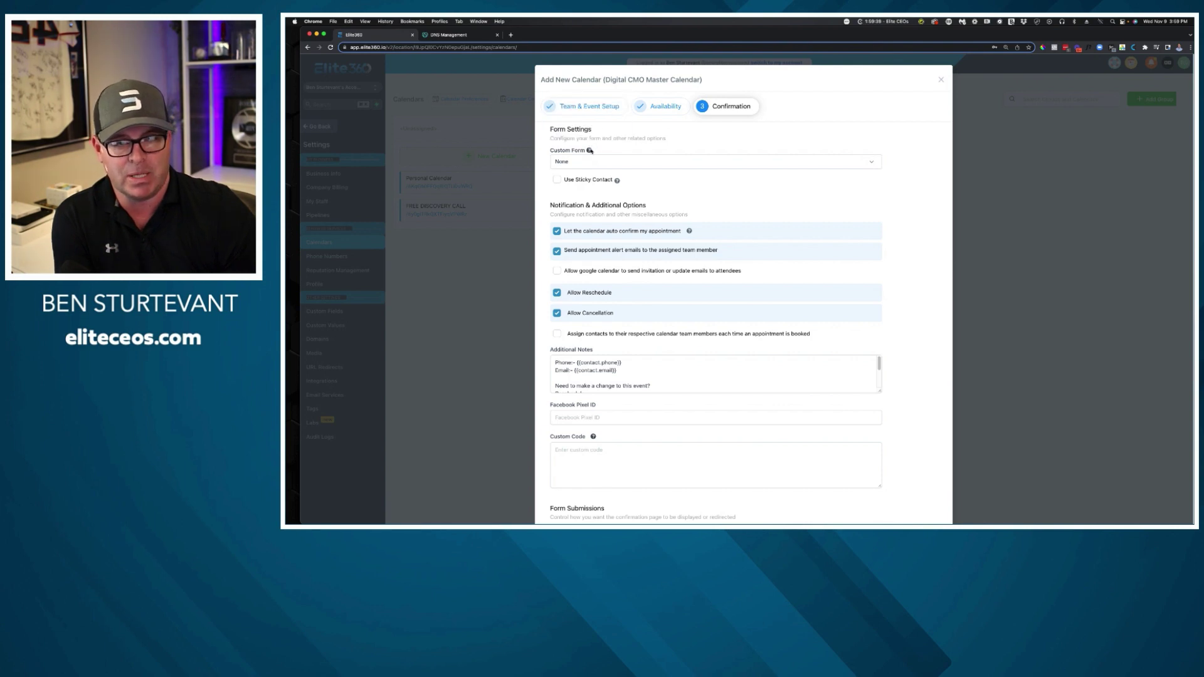
Turn on Use Sticky Contact and leave contact assignment to team members switched off.
left_click(560, 182)
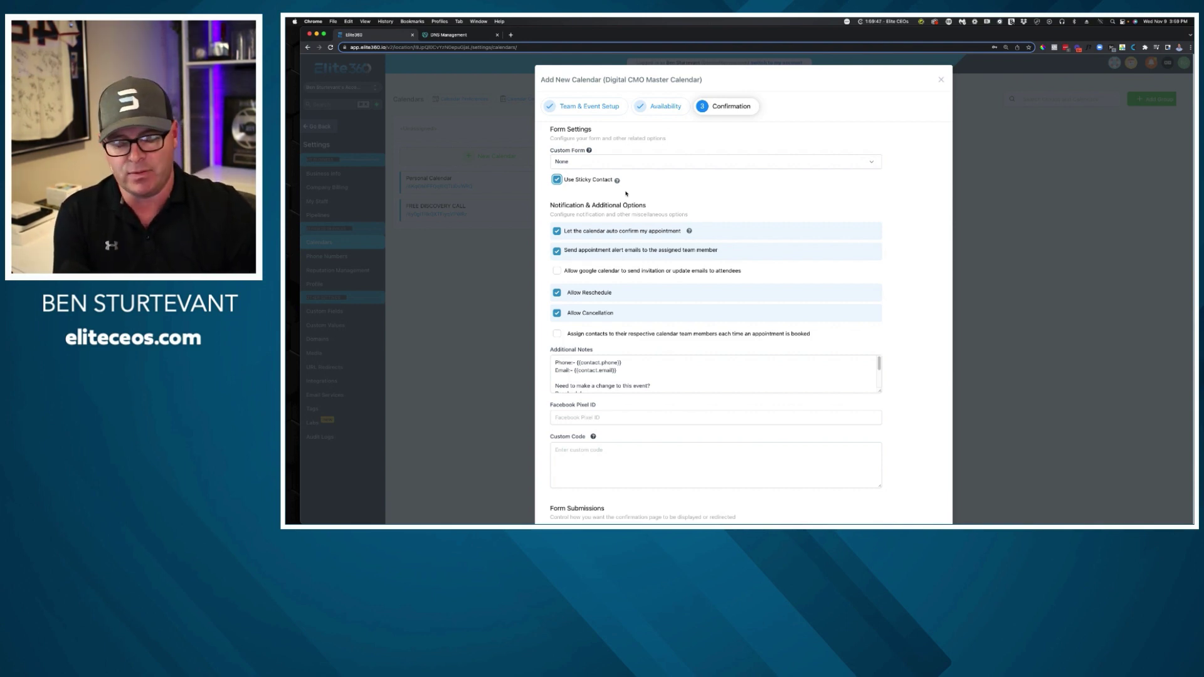
scroll(664, 239, "down", 1)
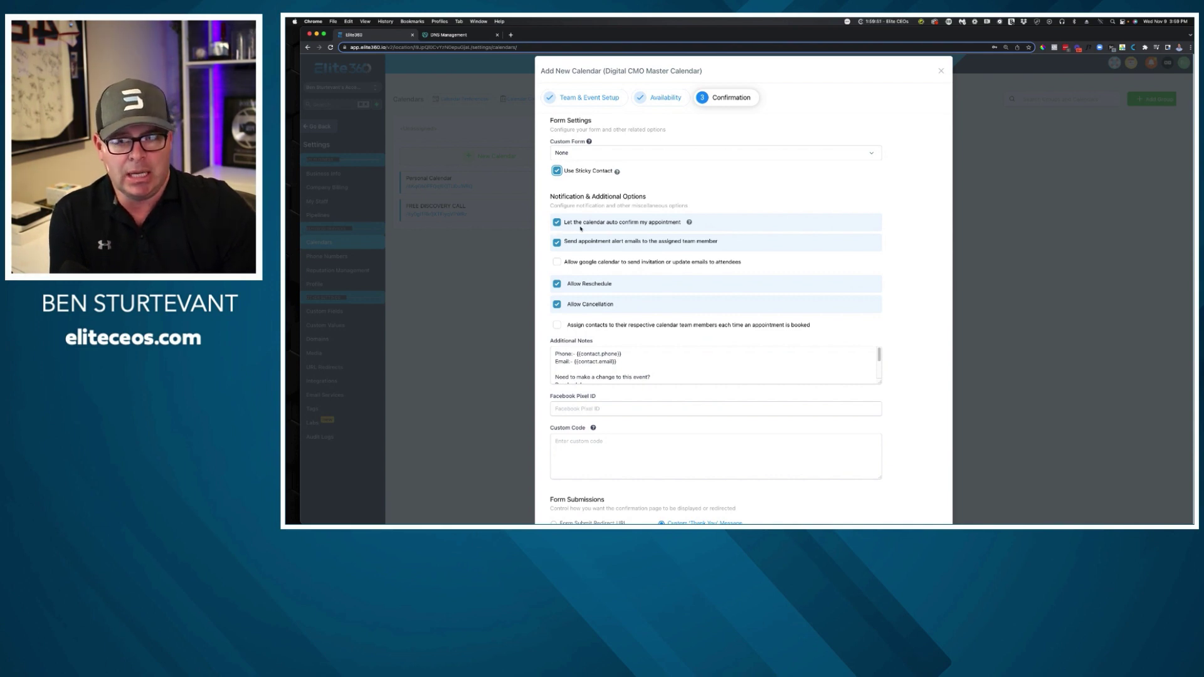
scroll(609, 230, "down", 2)
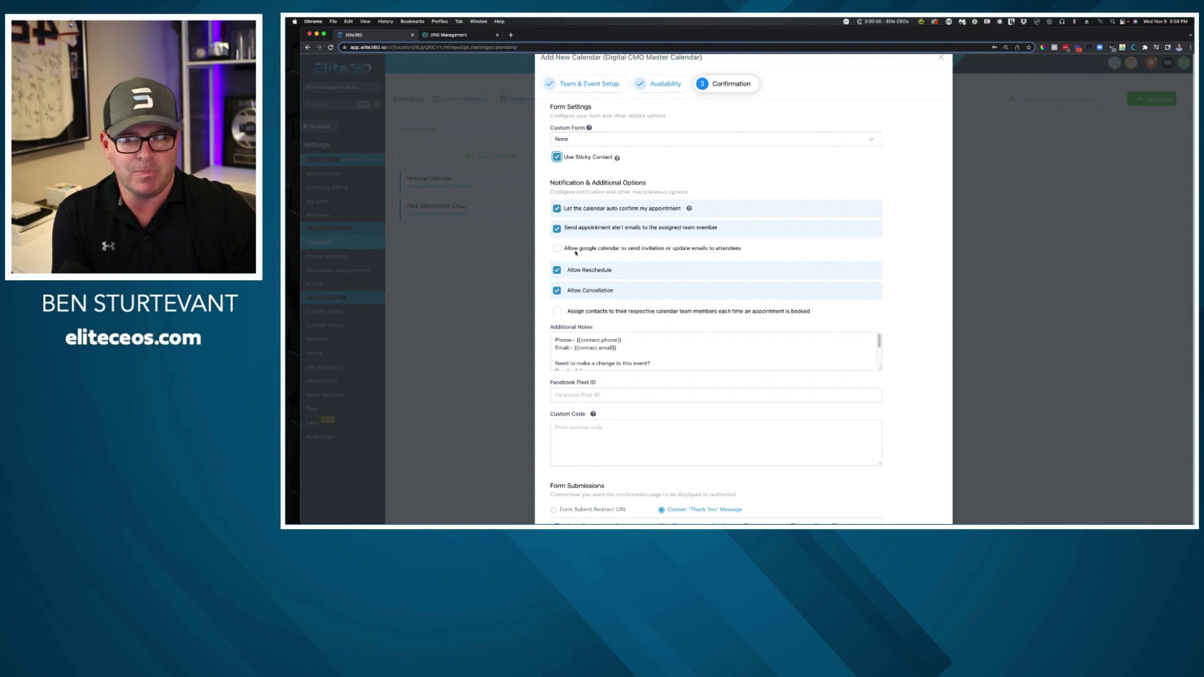
scroll(609, 254, "down", 1)
scroll(610, 254, "down", 1)
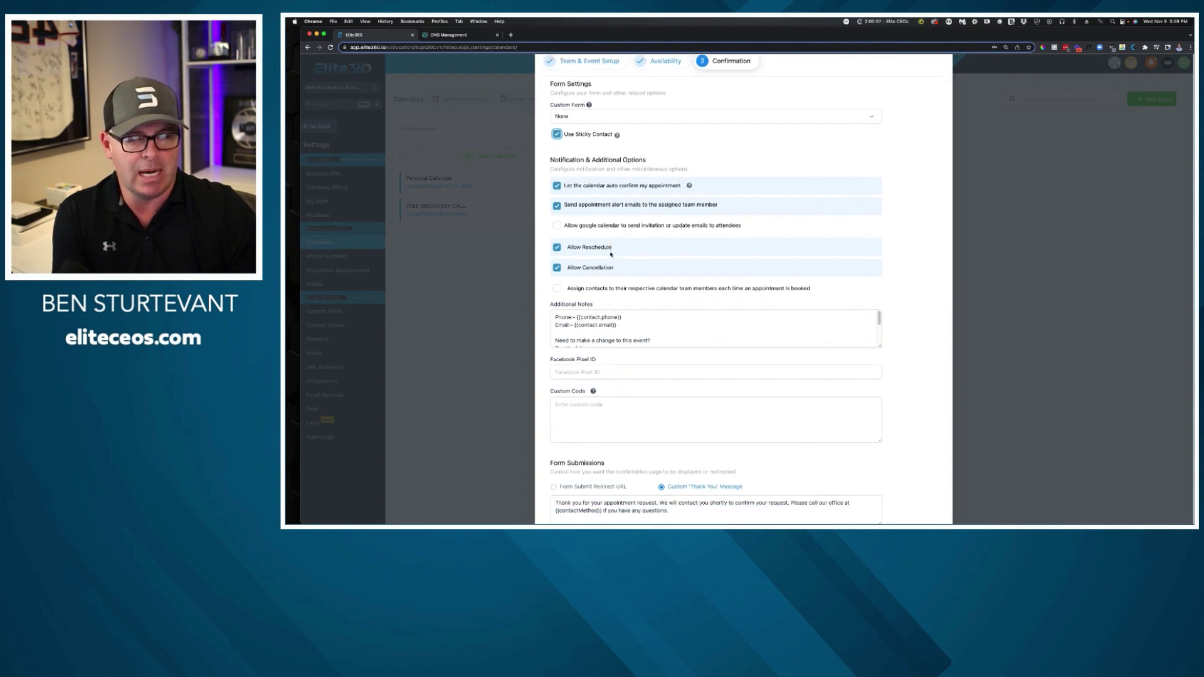
scroll(595, 251, "down", 1)
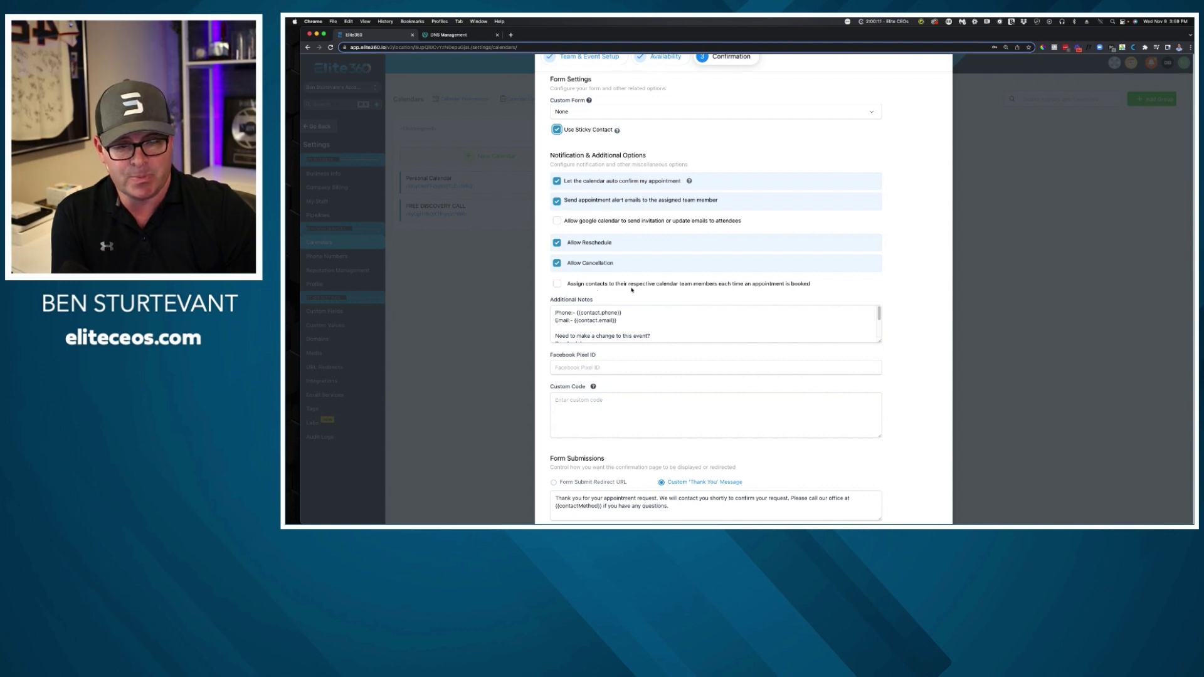
left_click(556, 284)
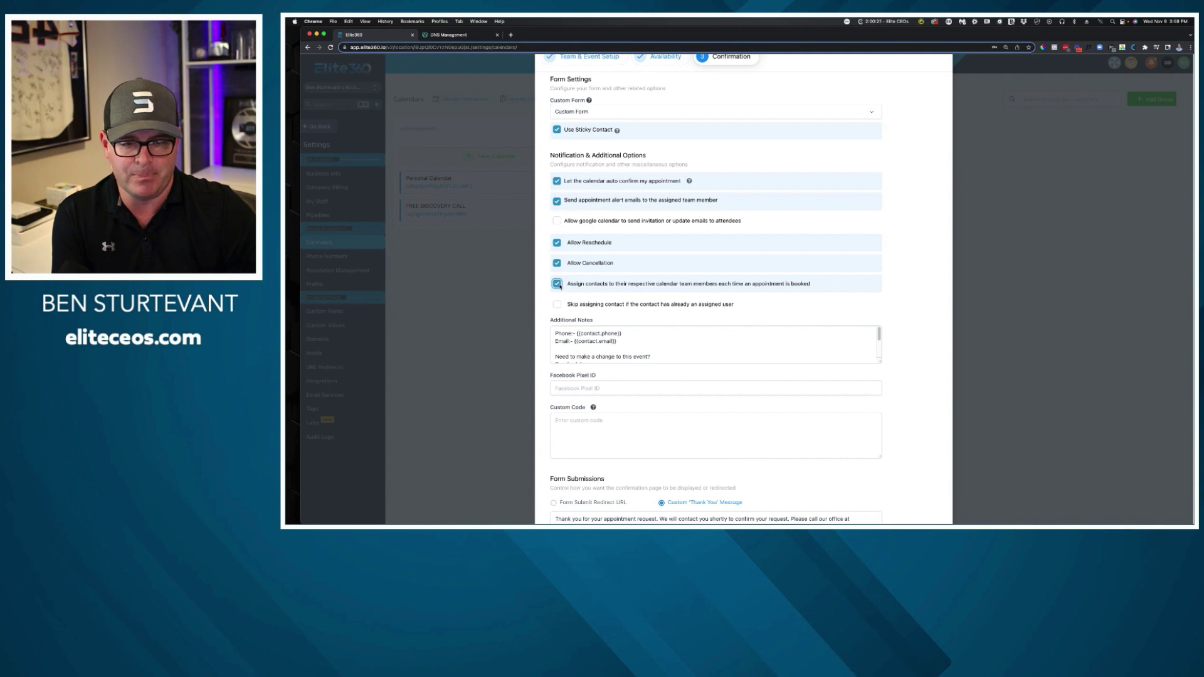
left_click(558, 284)
left_click(729, 284)
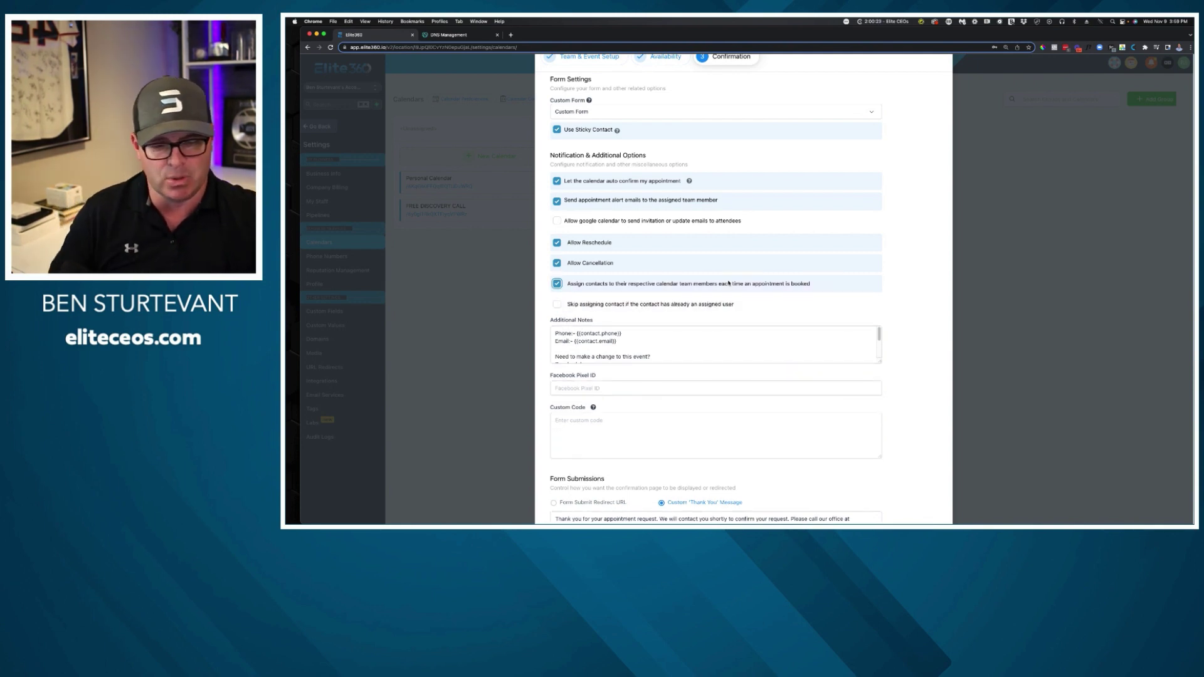
left_click(557, 284)
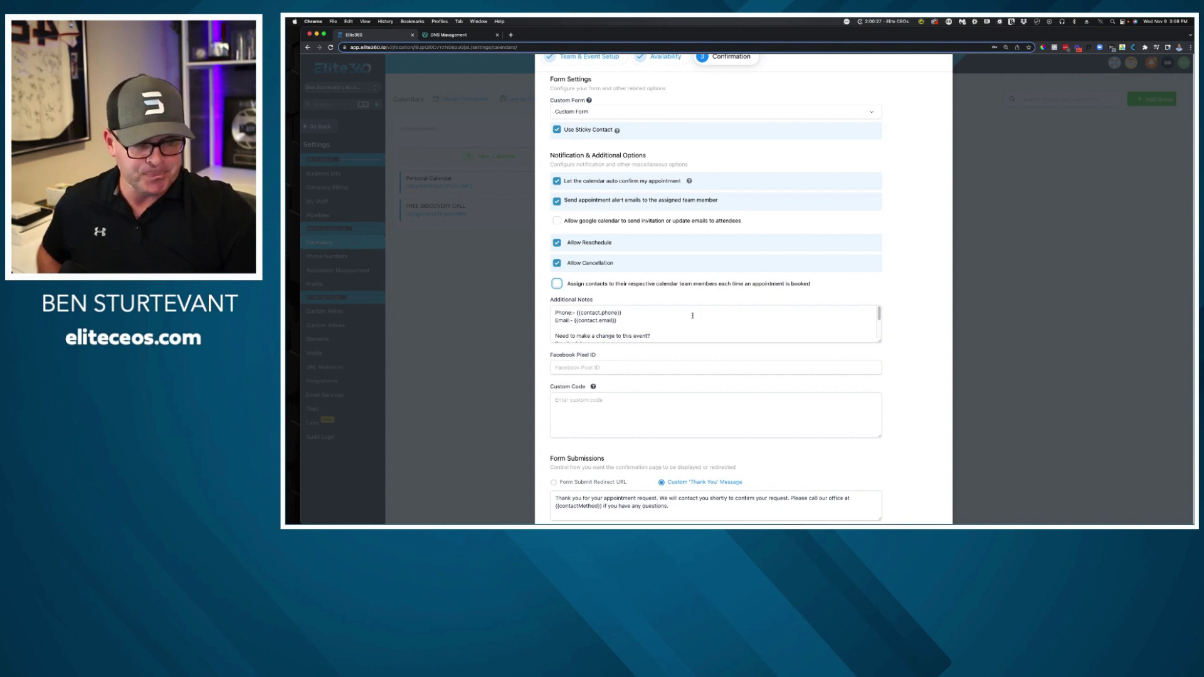
Expand the Additional Notes to show every line and highlight the Facebook Pixel ID setting.
left_click(881, 342)
left_click_drag(878, 340, 878, 417)
left_click(757, 365)
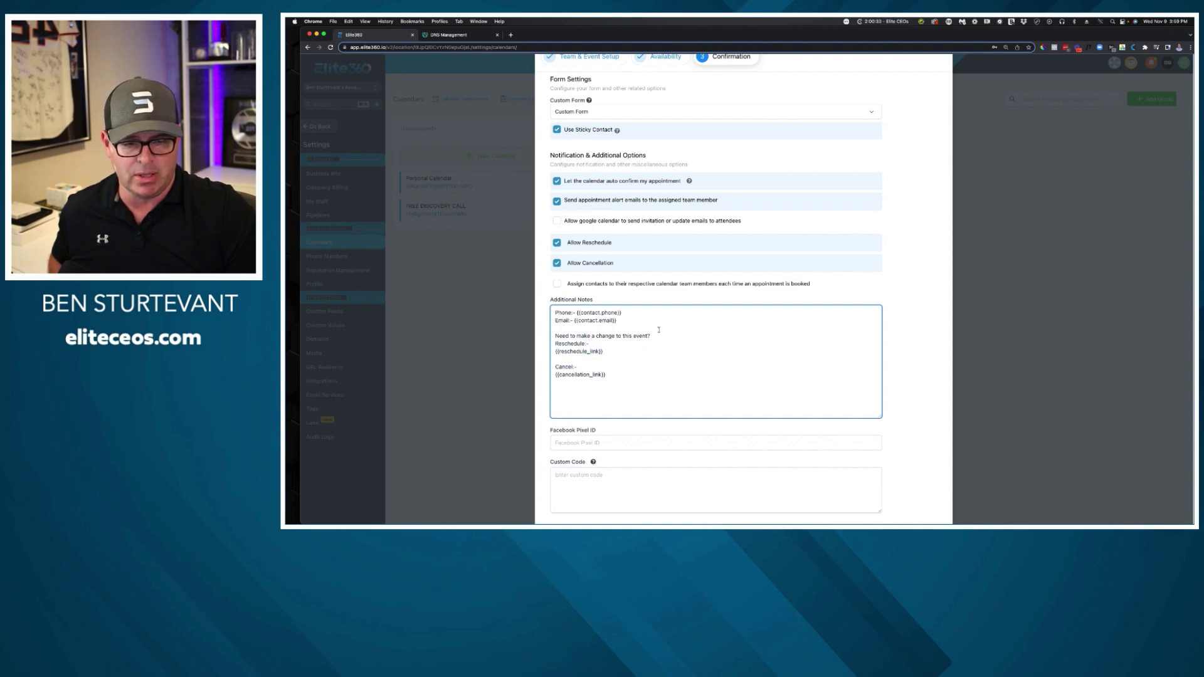
scroll(659, 330, "down", 3)
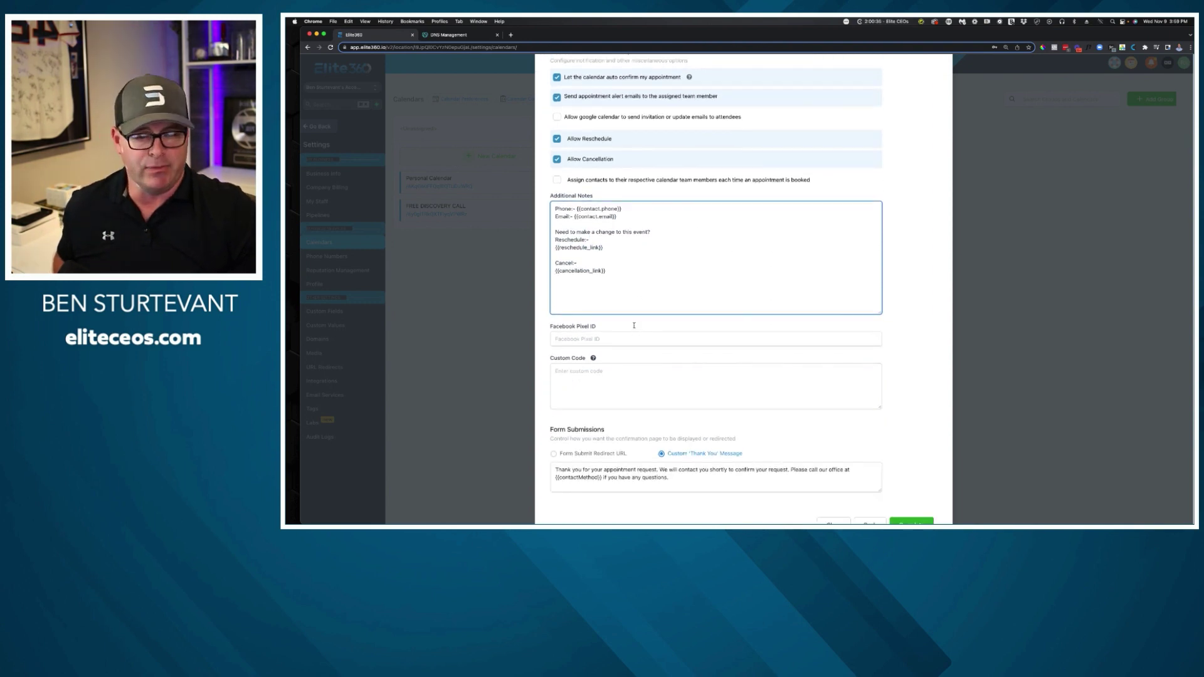
left_click_drag(634, 326, 540, 326)
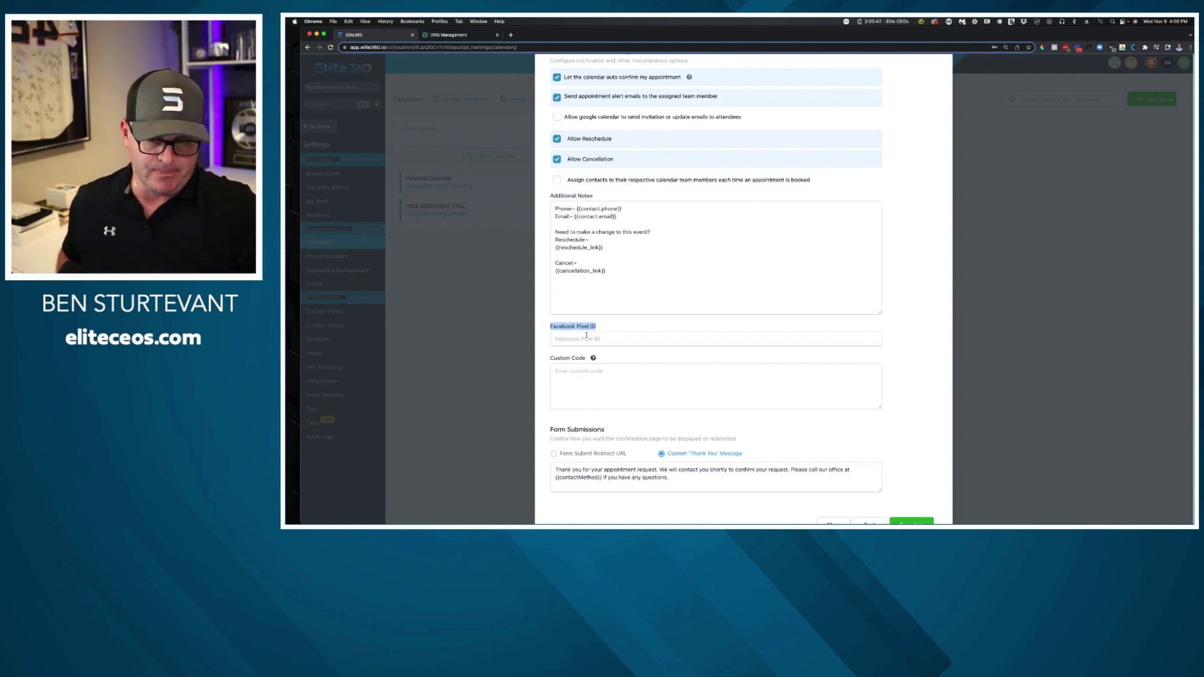
Review the Custom Code and Form Submissions options, then complete the calendar setup.
scroll(647, 384, "down", 2)
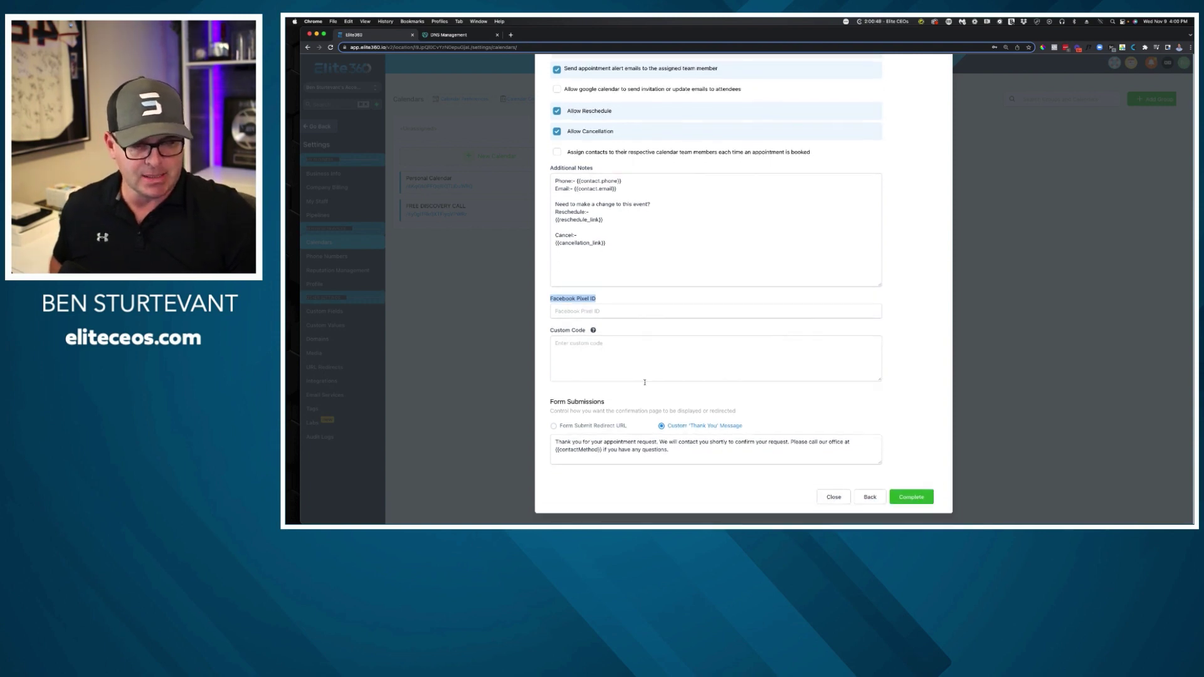
left_click(595, 339)
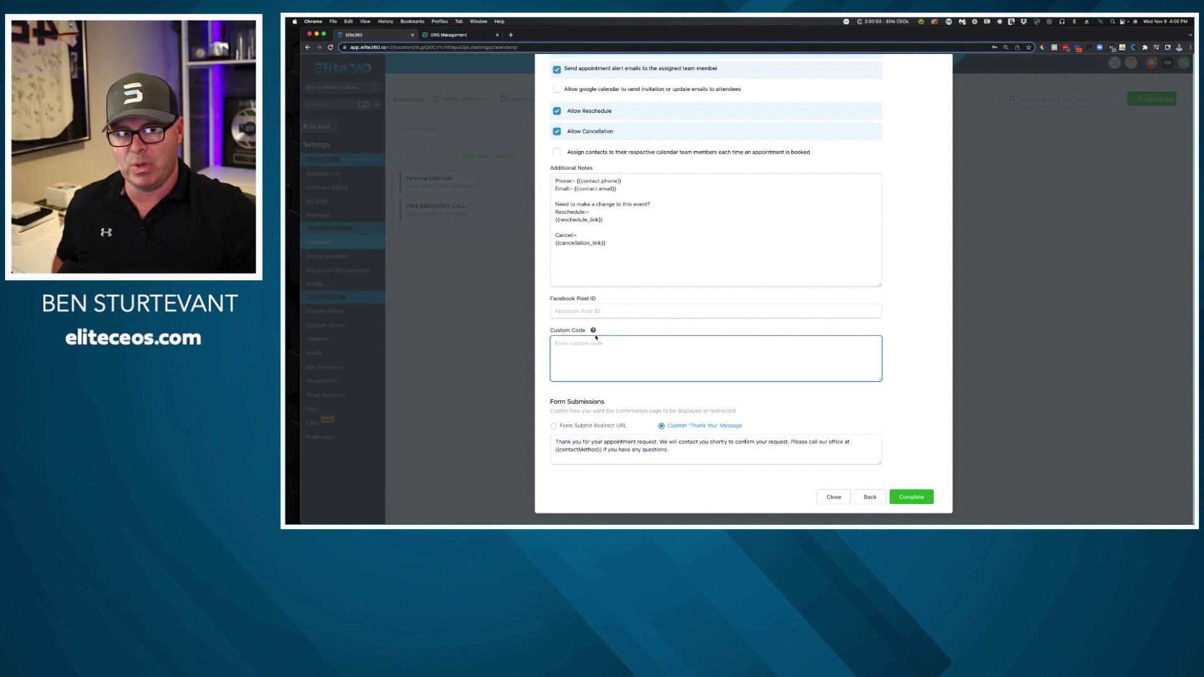
mouse_move(594, 331)
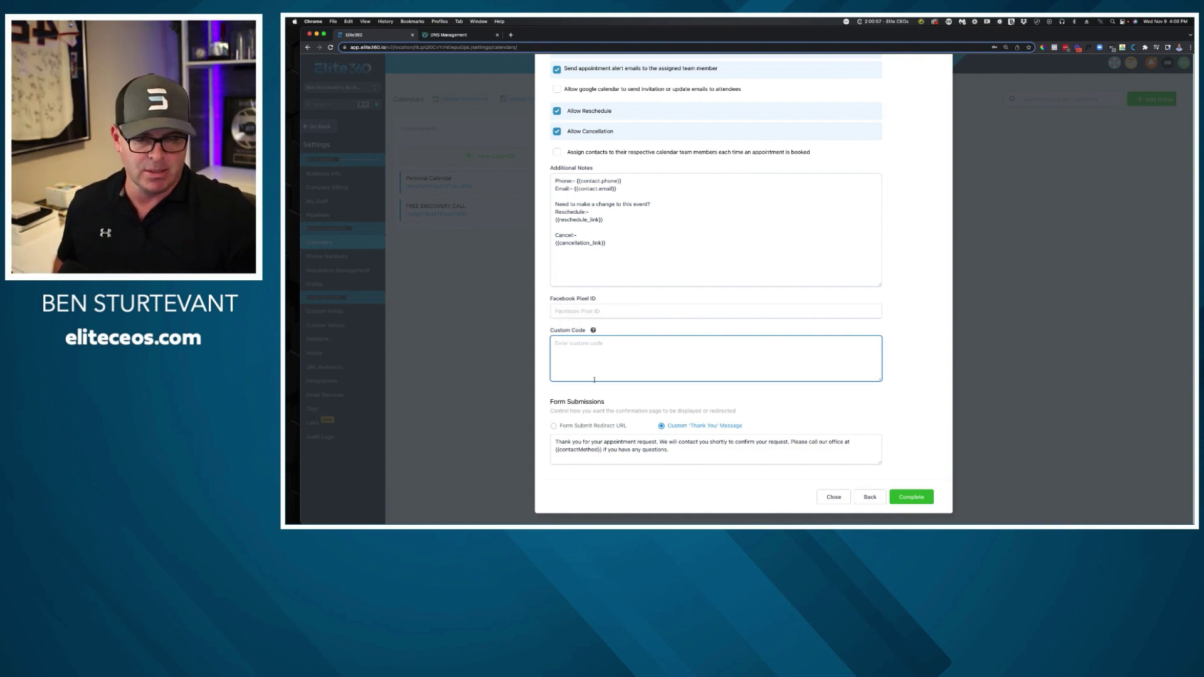
left_click(541, 398)
left_click_drag(541, 399, 637, 414)
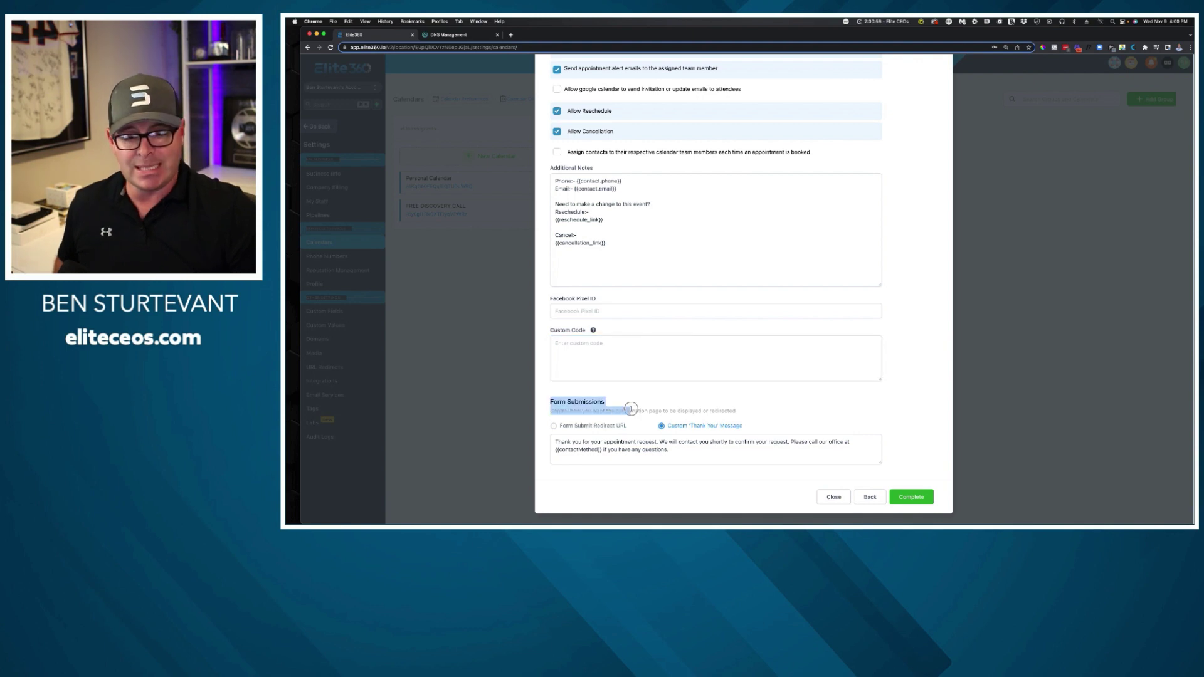
left_click(589, 417)
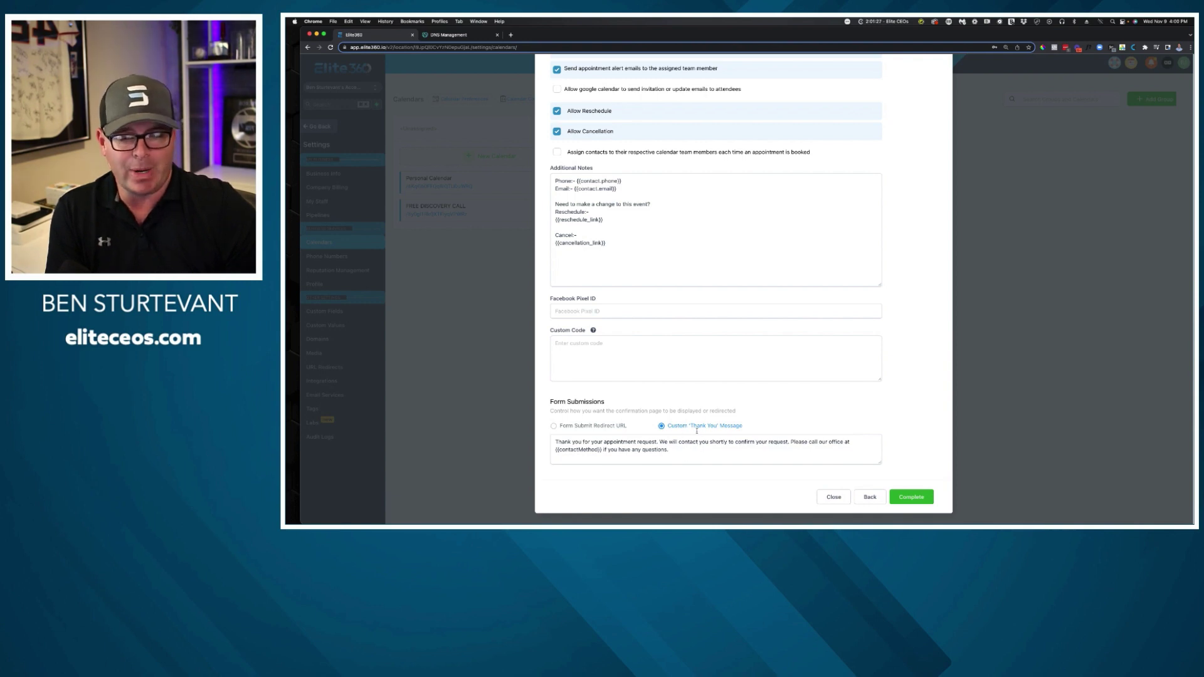
left_click(908, 498)
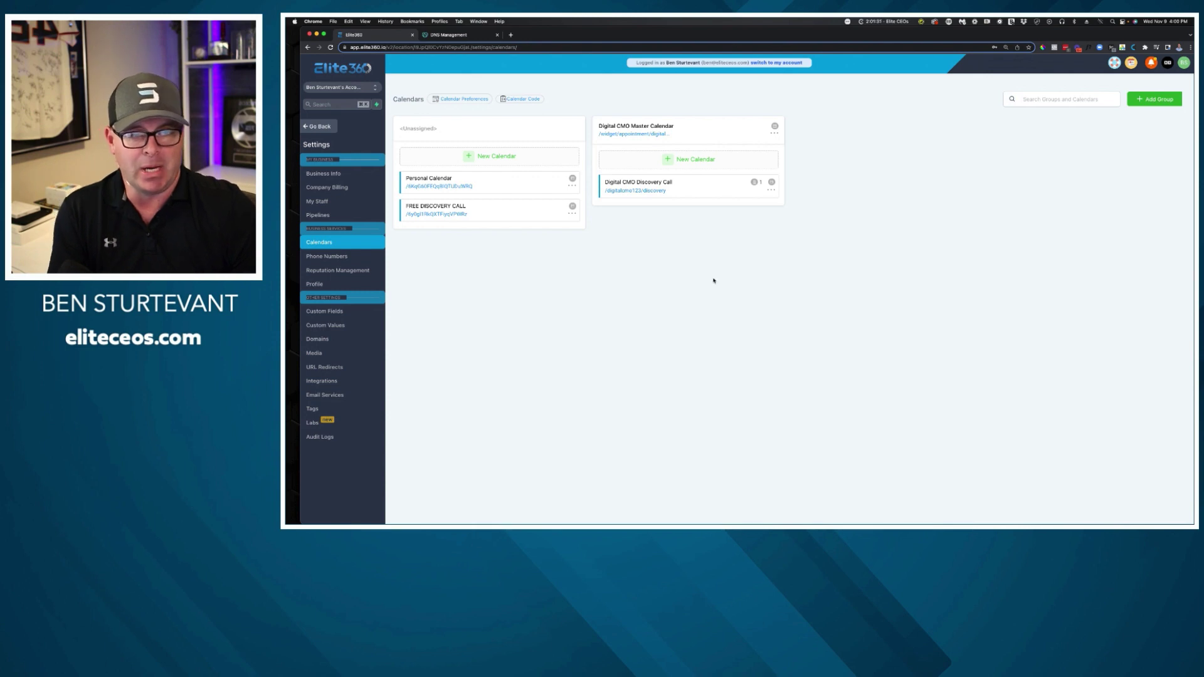
Preview the Digital CMO Master Calendar booking page, then close it and the GoDaddy DNS tab.
left_click(652, 135)
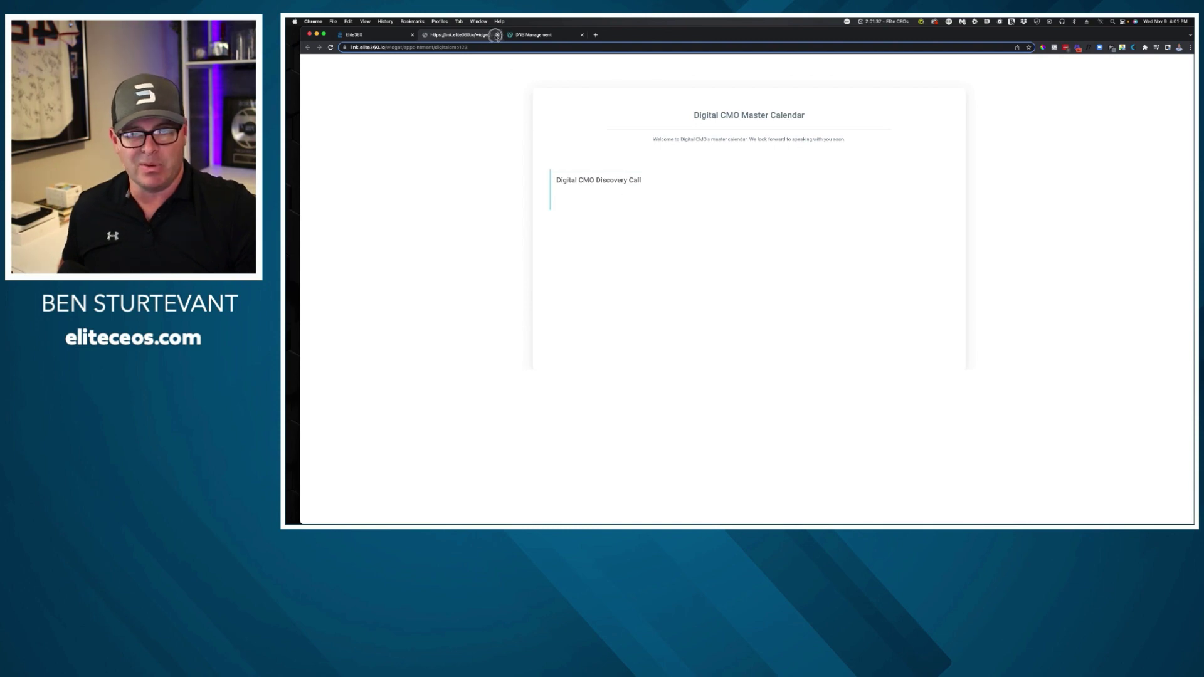
left_click(497, 35)
left_click(435, 36)
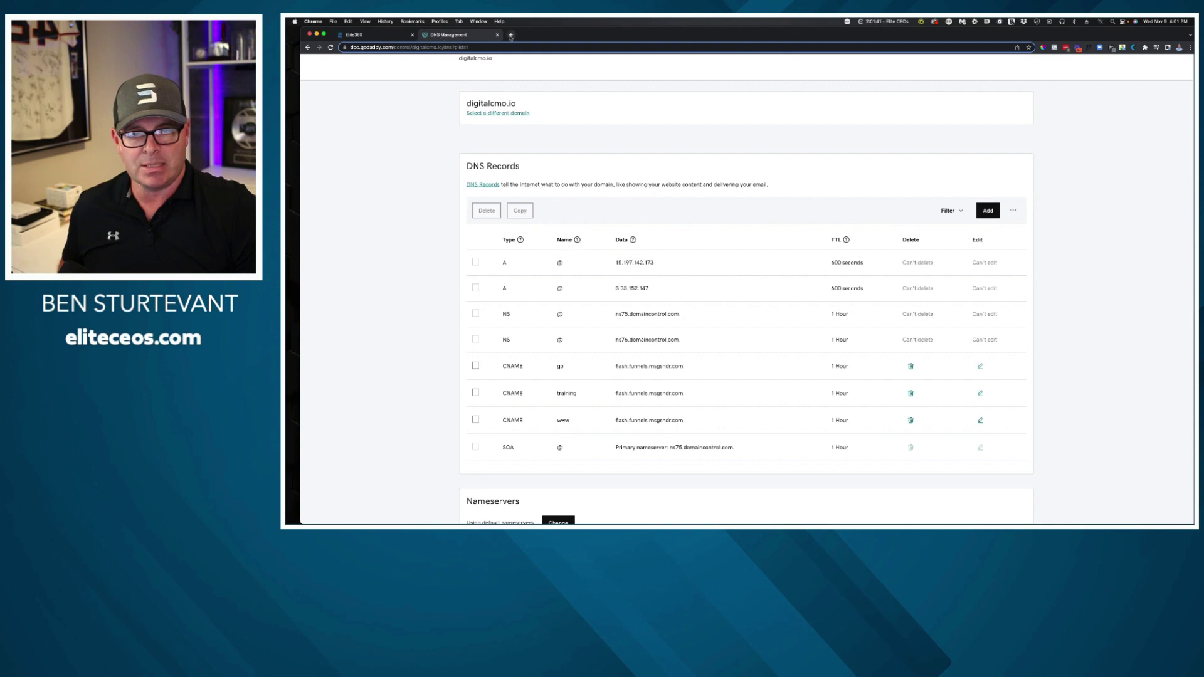
left_click(497, 35)
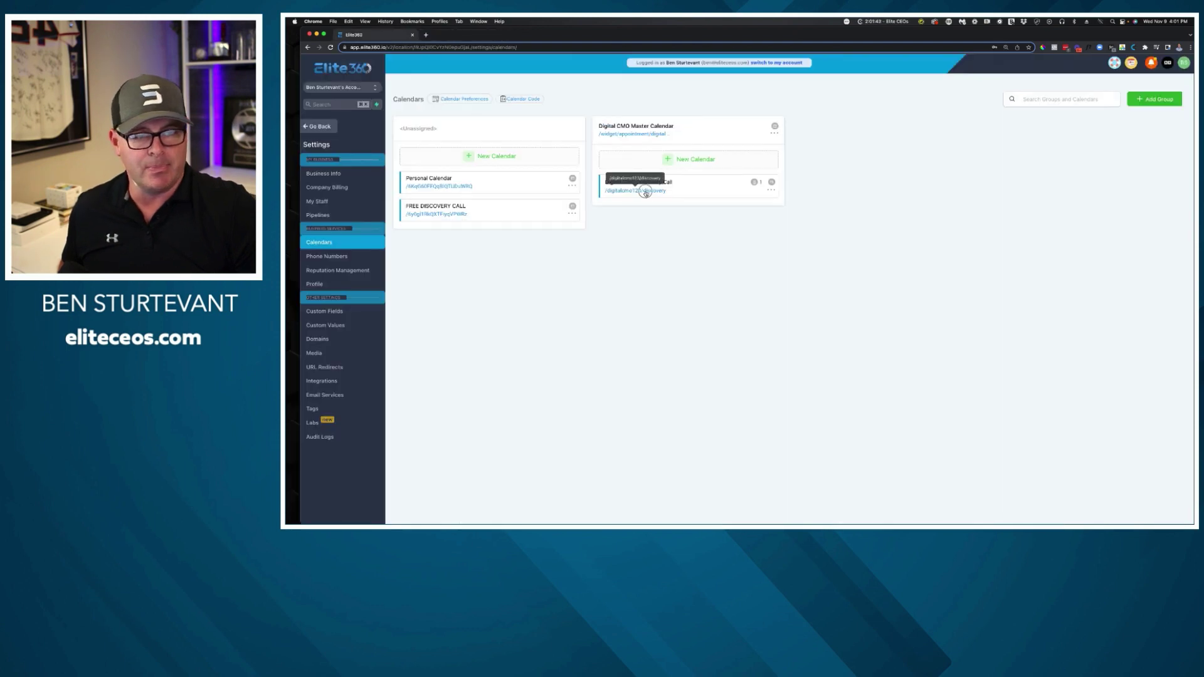
Open the Digital CMO Discovery Call booking page, inspect its URL, then return to Elite360.
left_click(644, 190)
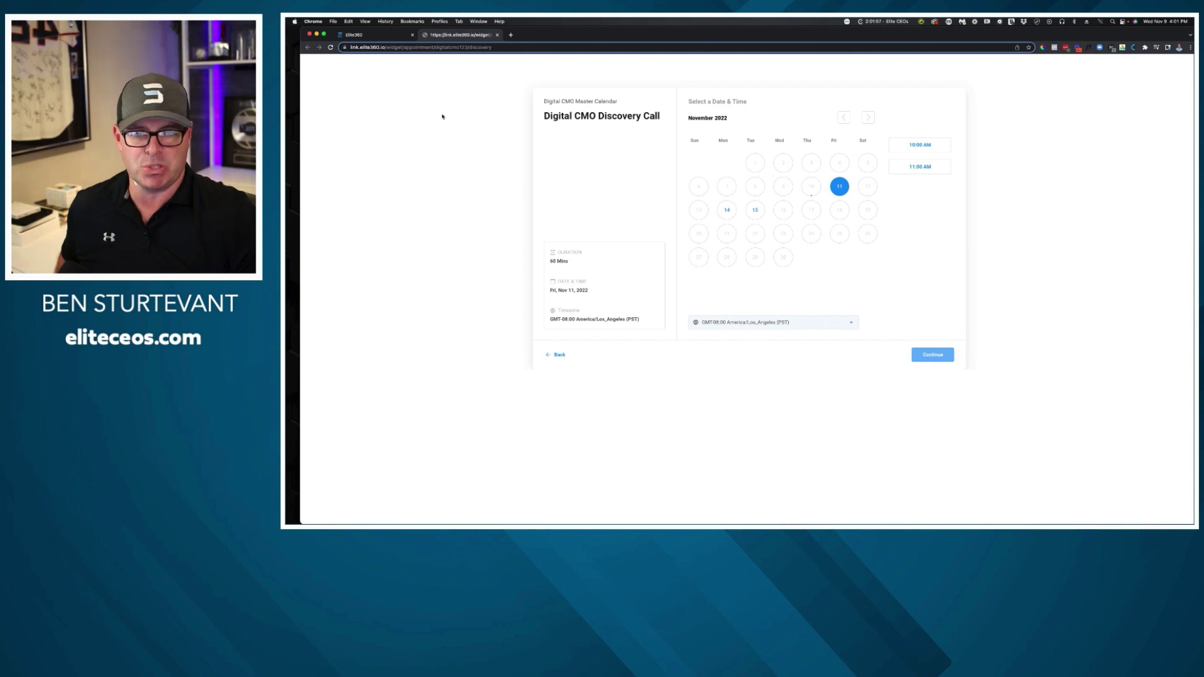
left_click(385, 47)
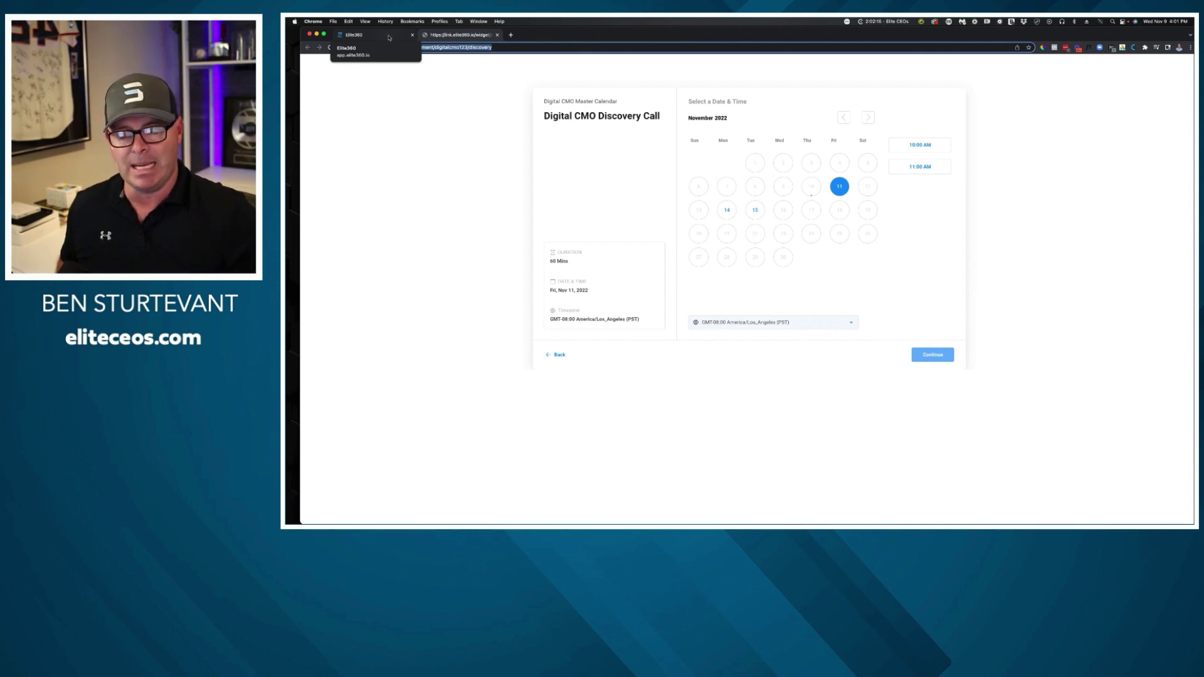
left_click(462, 100)
left_click(389, 35)
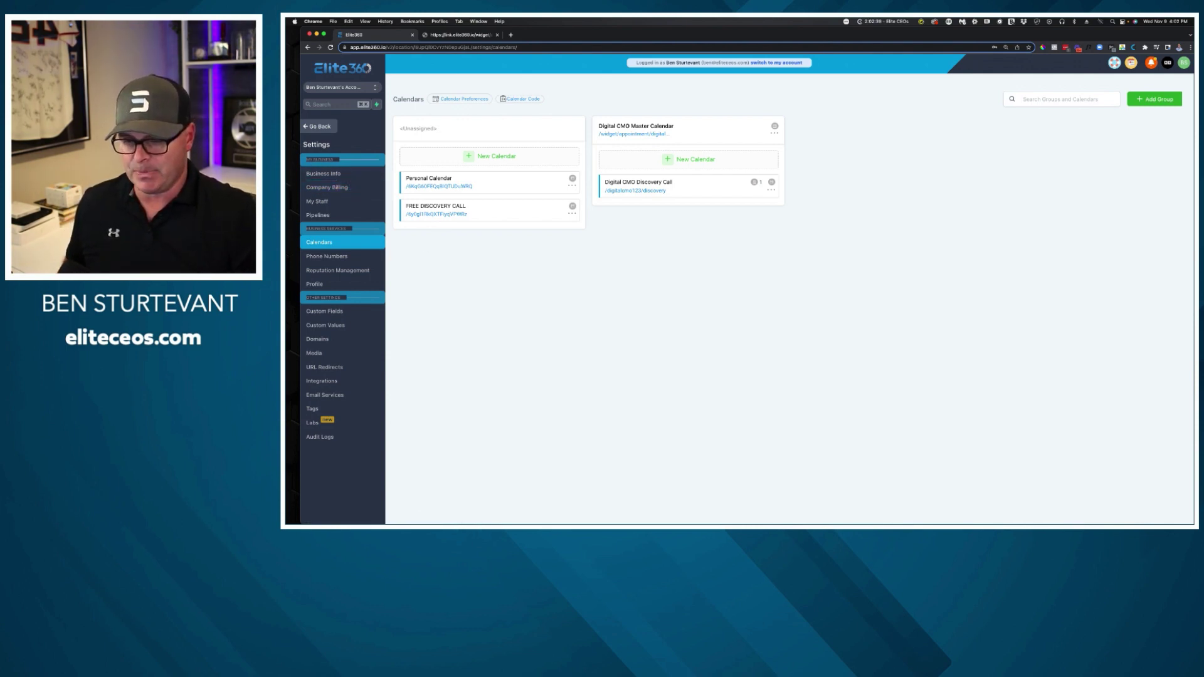
Go back to the main app and open Main Offer Funnel from Sites > Funnels.
left_click(319, 126)
left_click(344, 262)
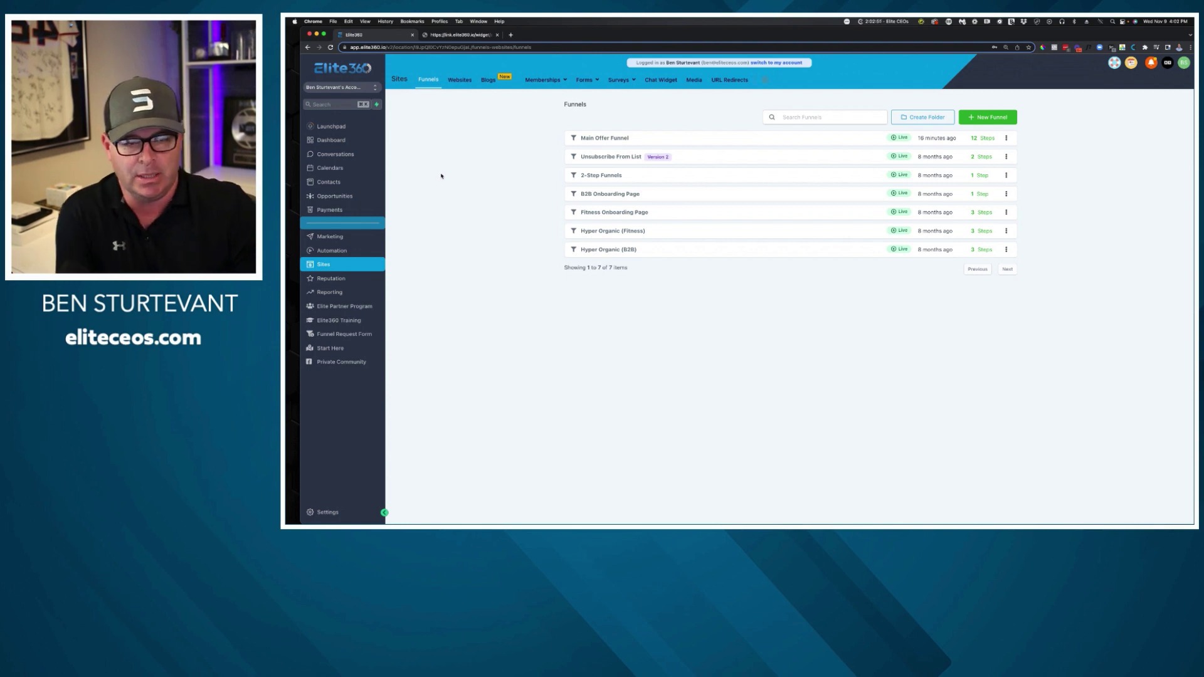
left_click(609, 140)
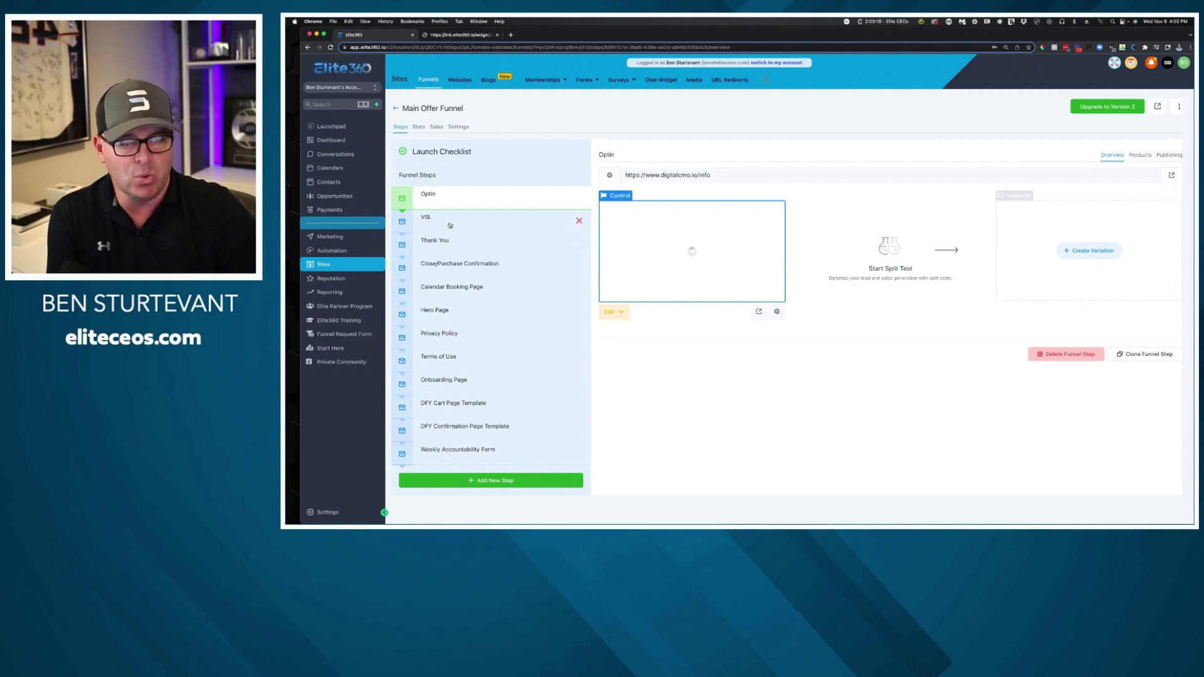
Open the live Optin page in a new tab and bring up its free training registration form.
left_click(1171, 176)
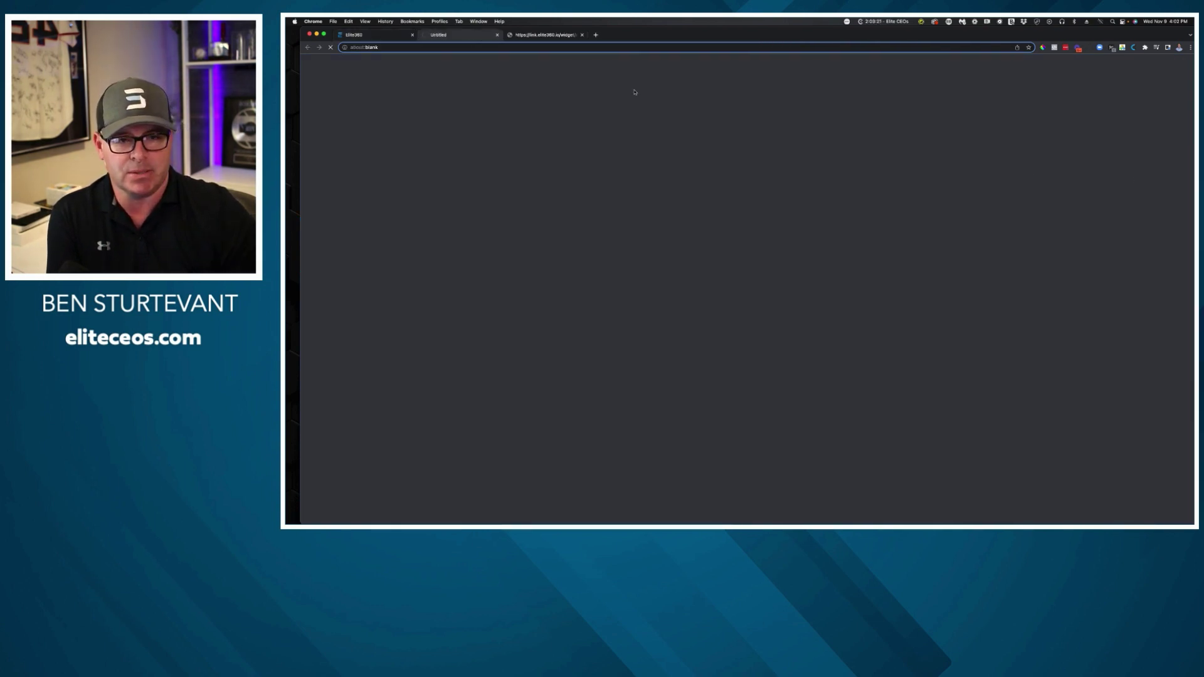
left_click(582, 35)
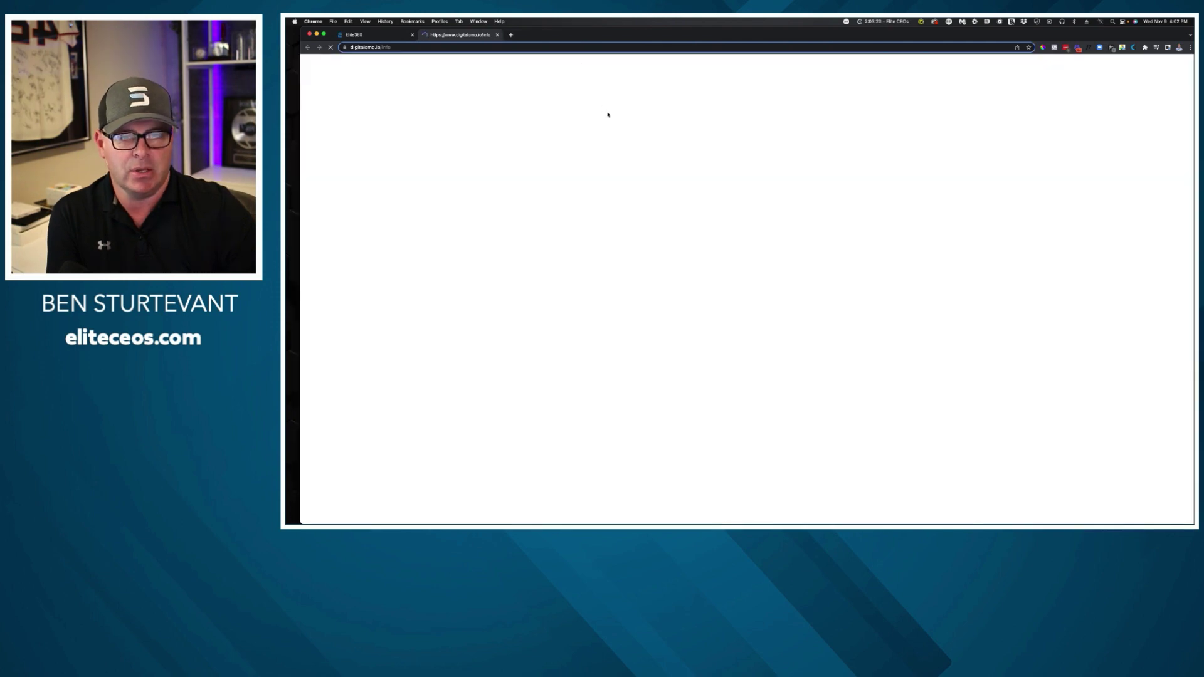
left_click(719, 281)
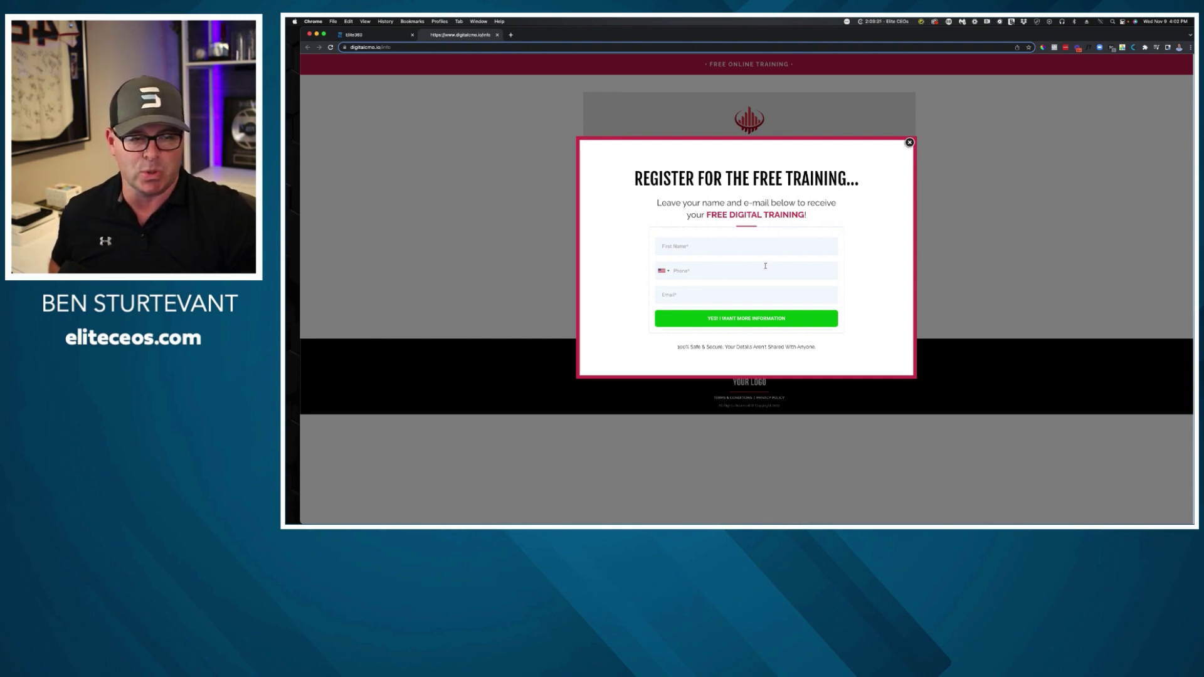
left_click(909, 143)
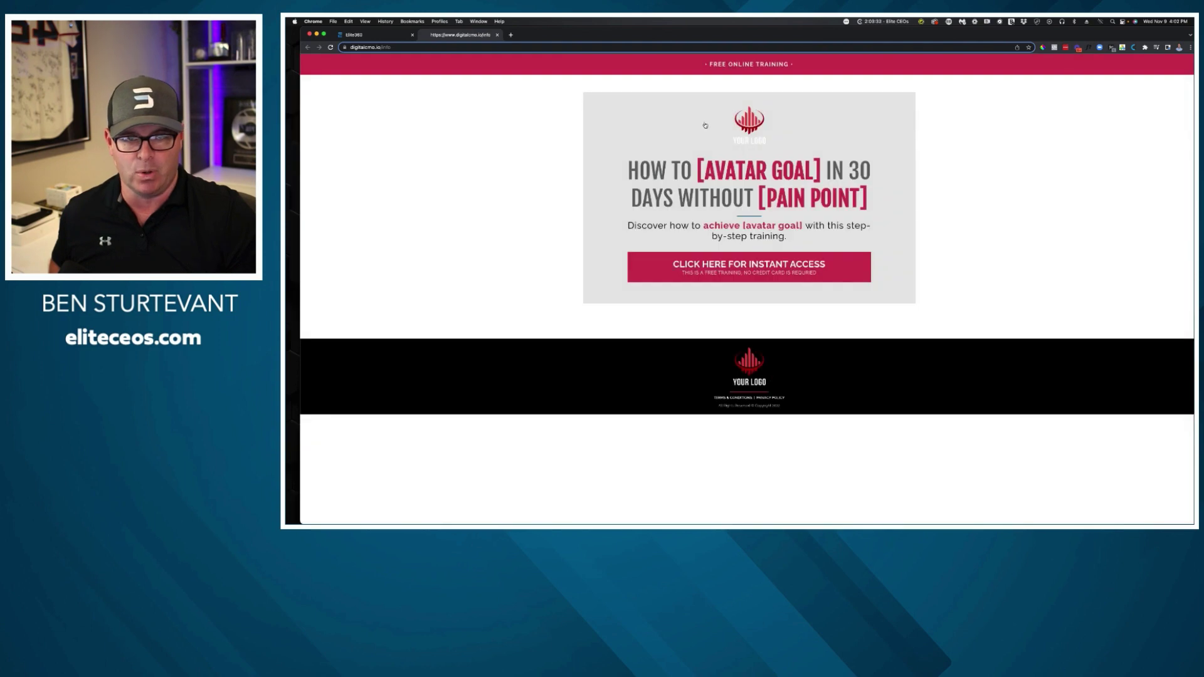
left_click(731, 264)
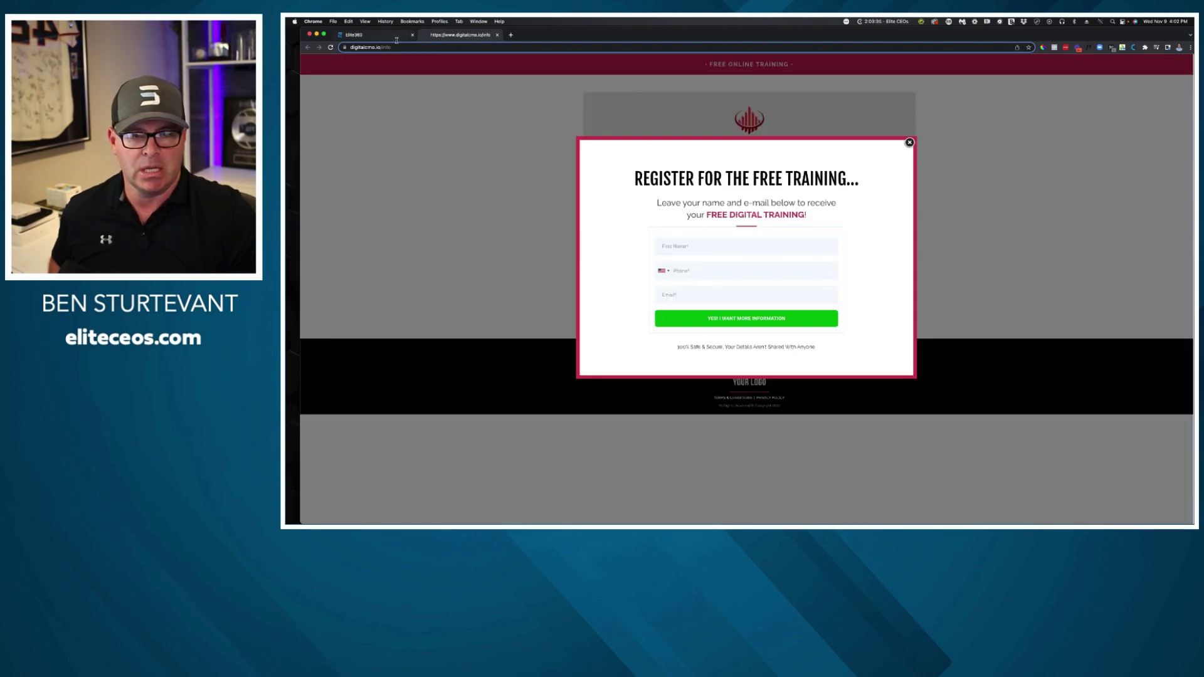
Submit a test registration with a first name, phone number and e-mail, then return to the Main Offer Funnel.
left_click(713, 251)
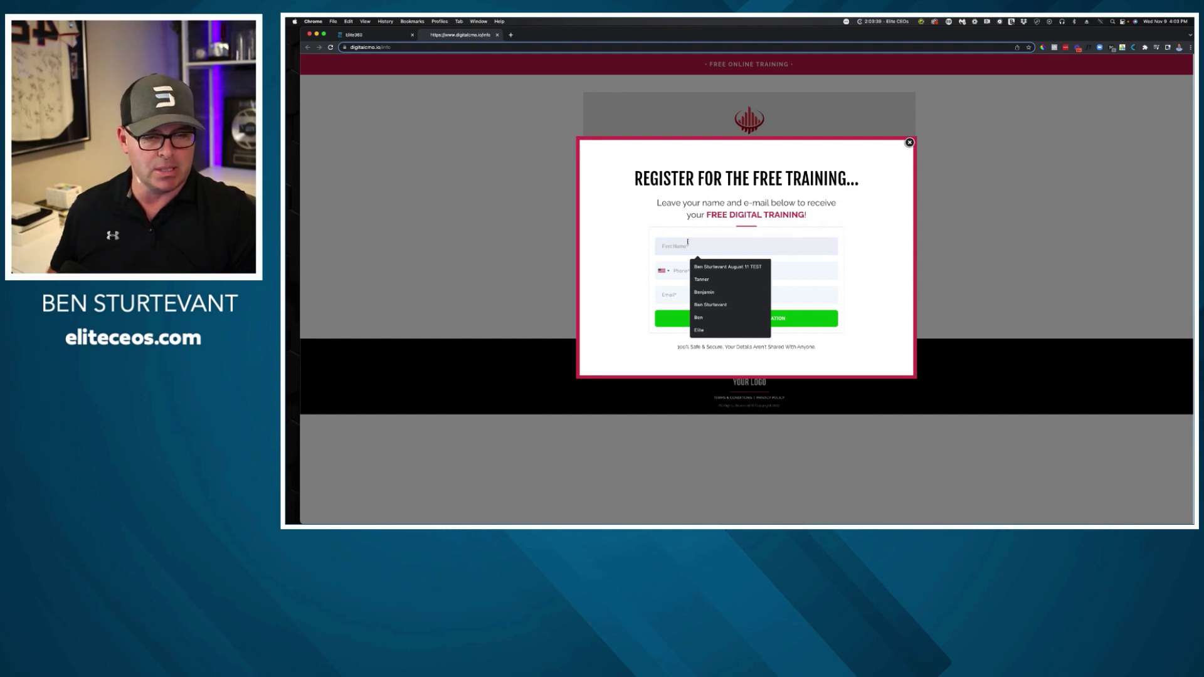
type("Ben")
key("Tab")
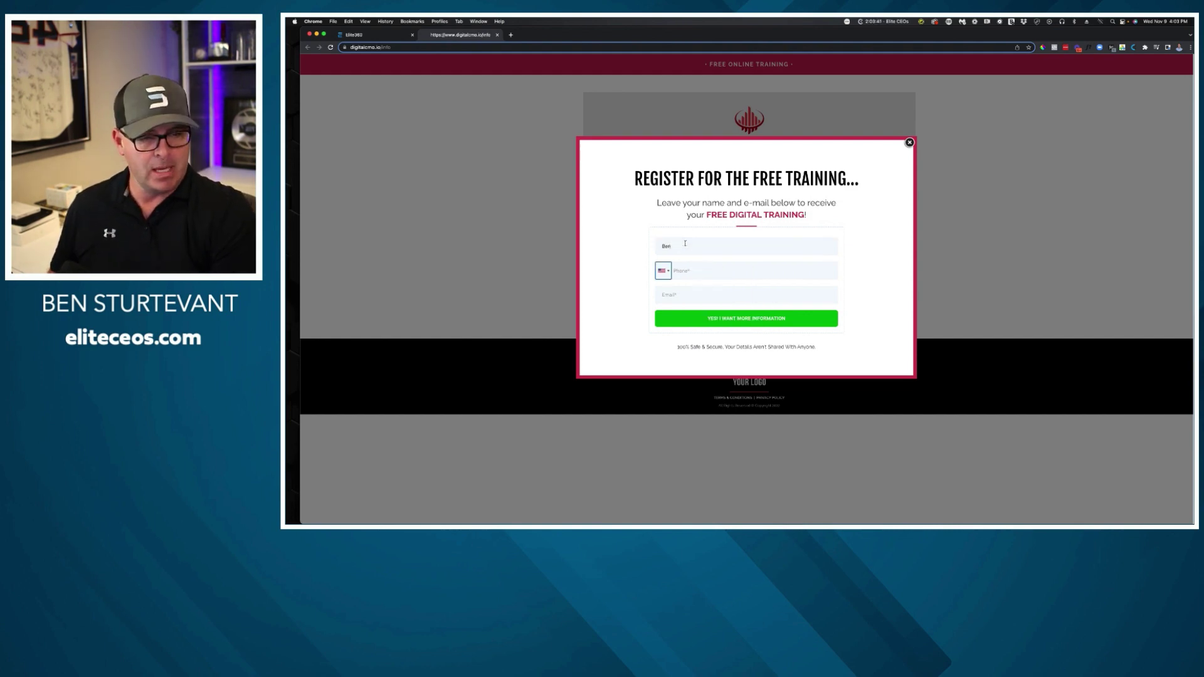
left_click(696, 264)
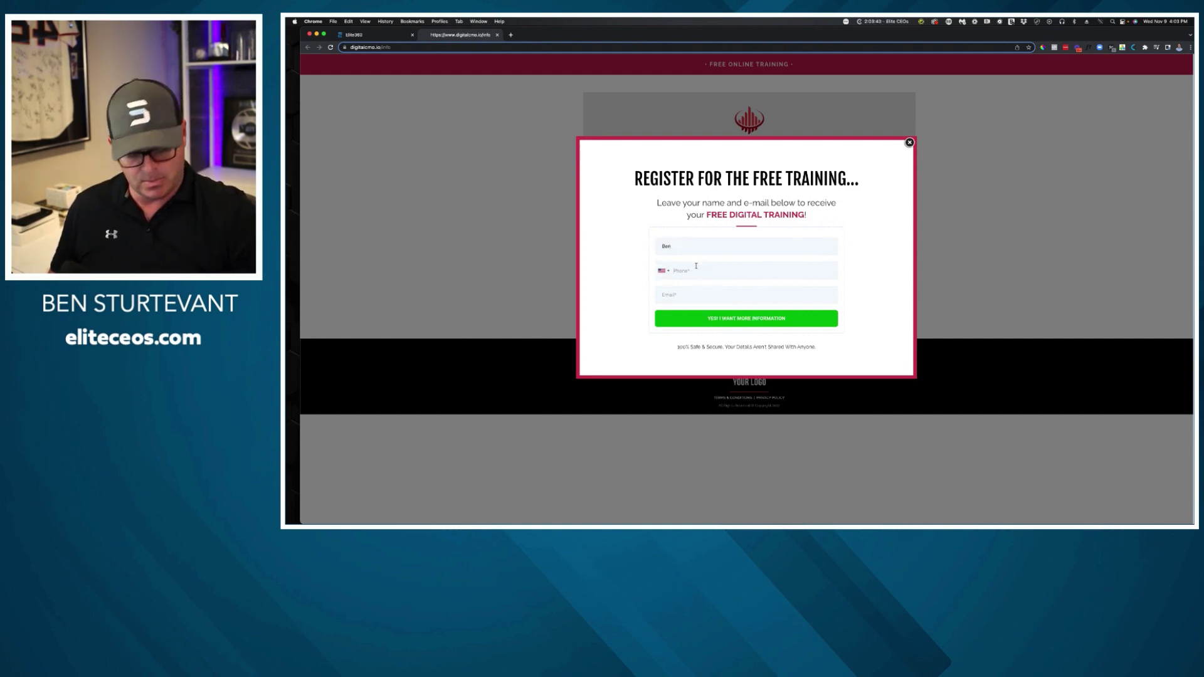
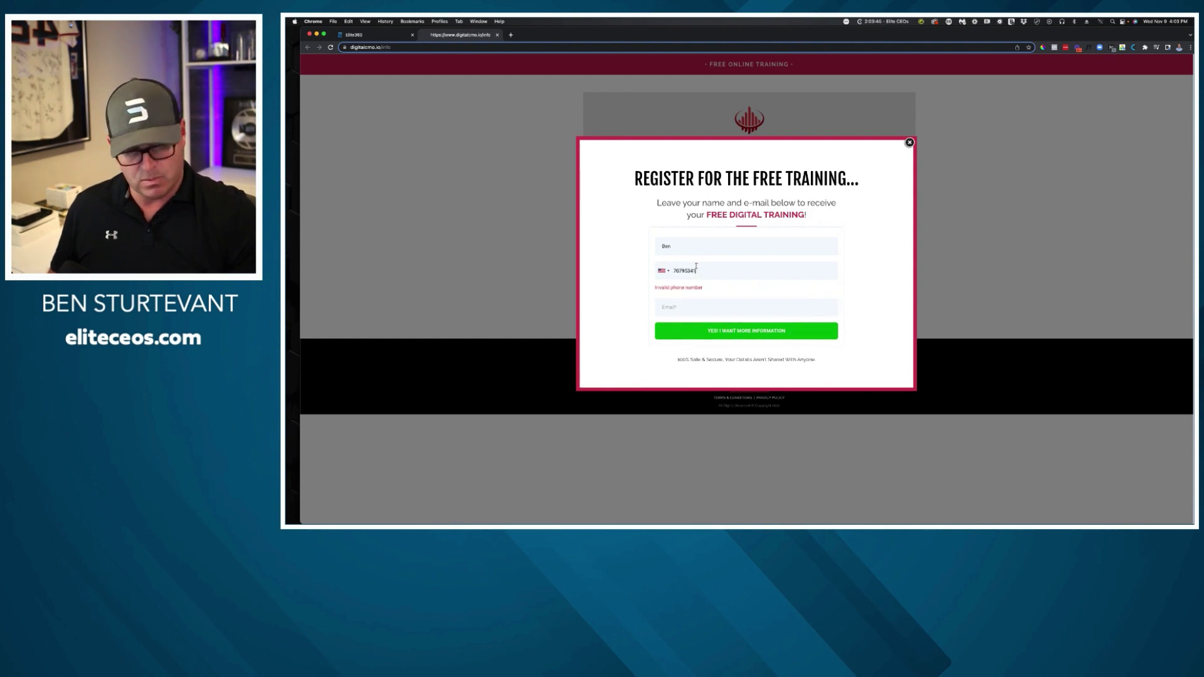
key("Tab")
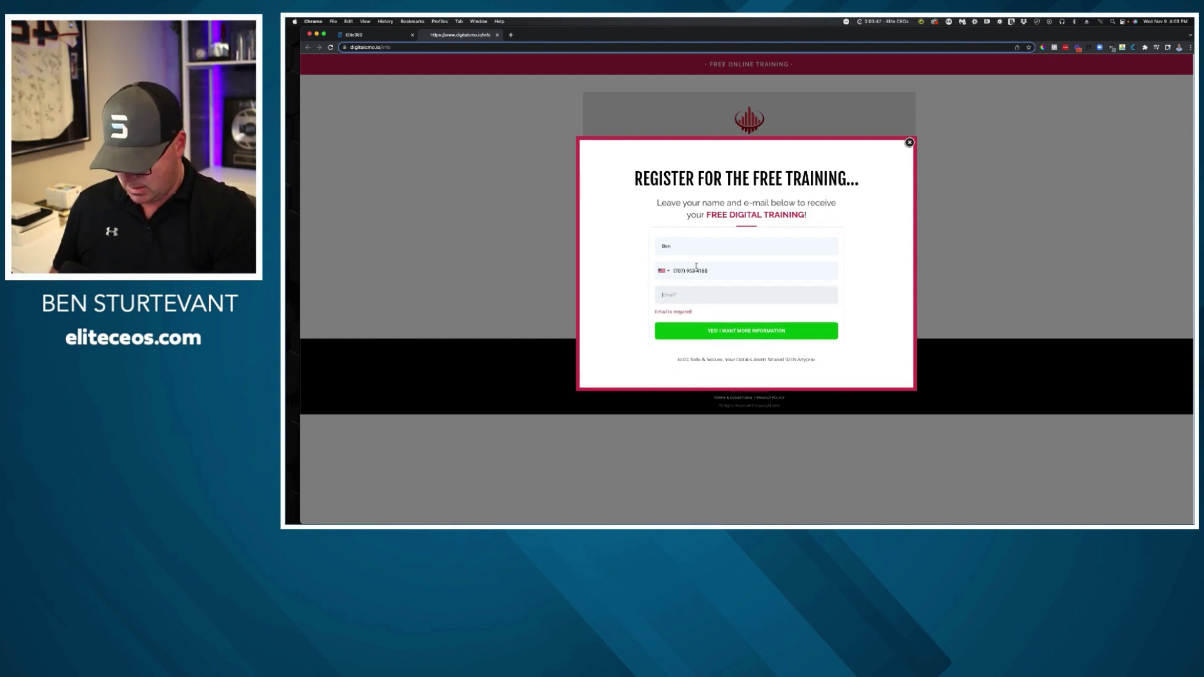
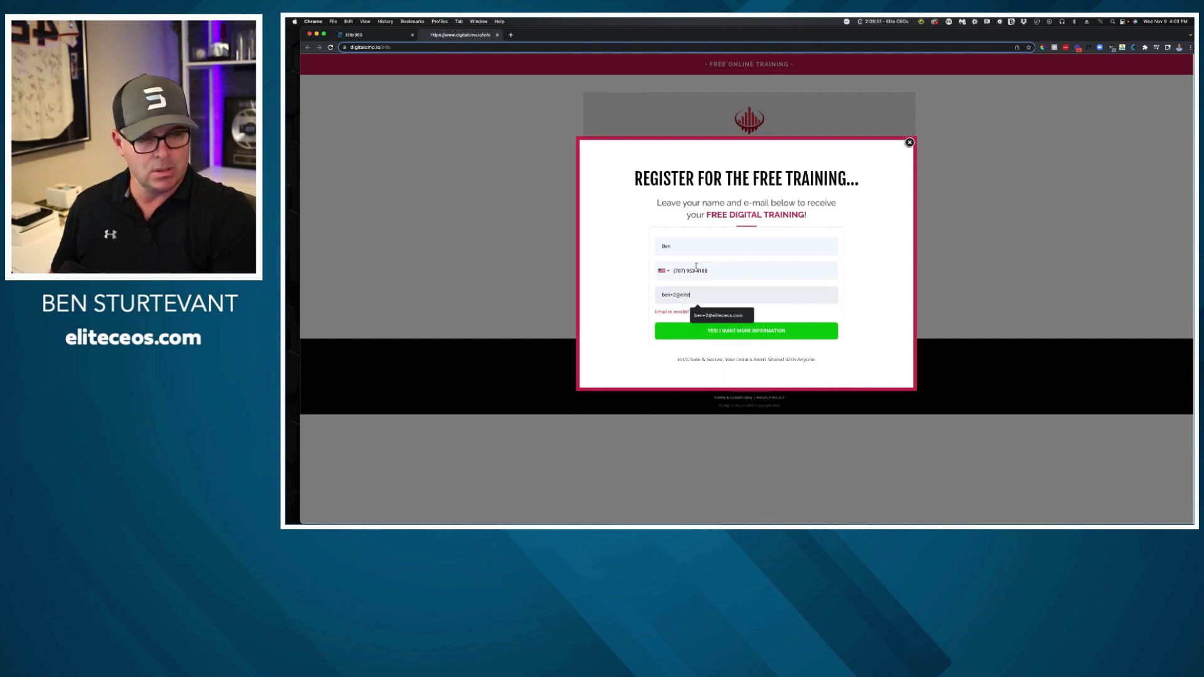
left_click(722, 316)
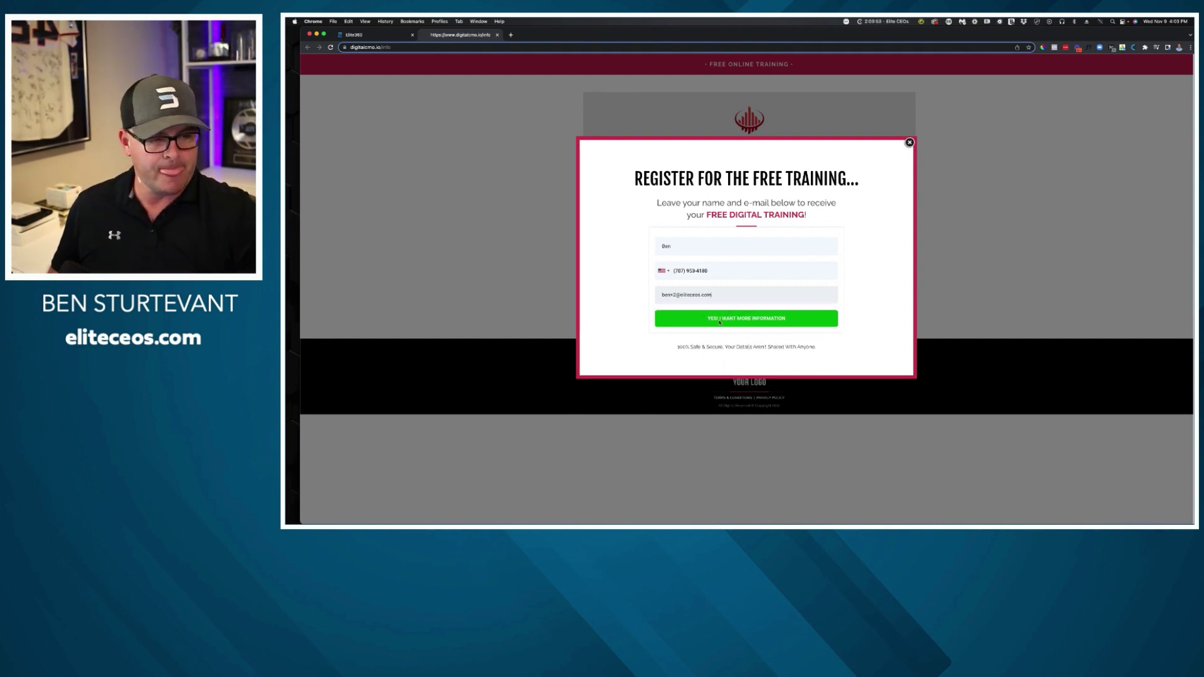
left_click(723, 324)
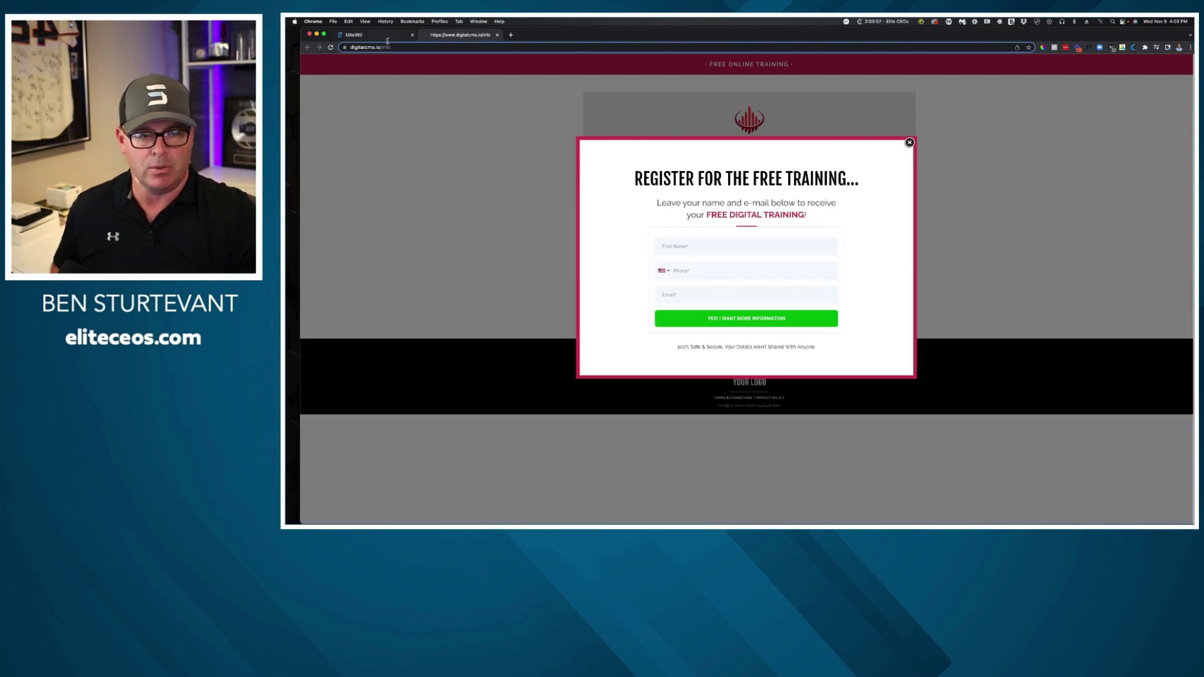
left_click(384, 36)
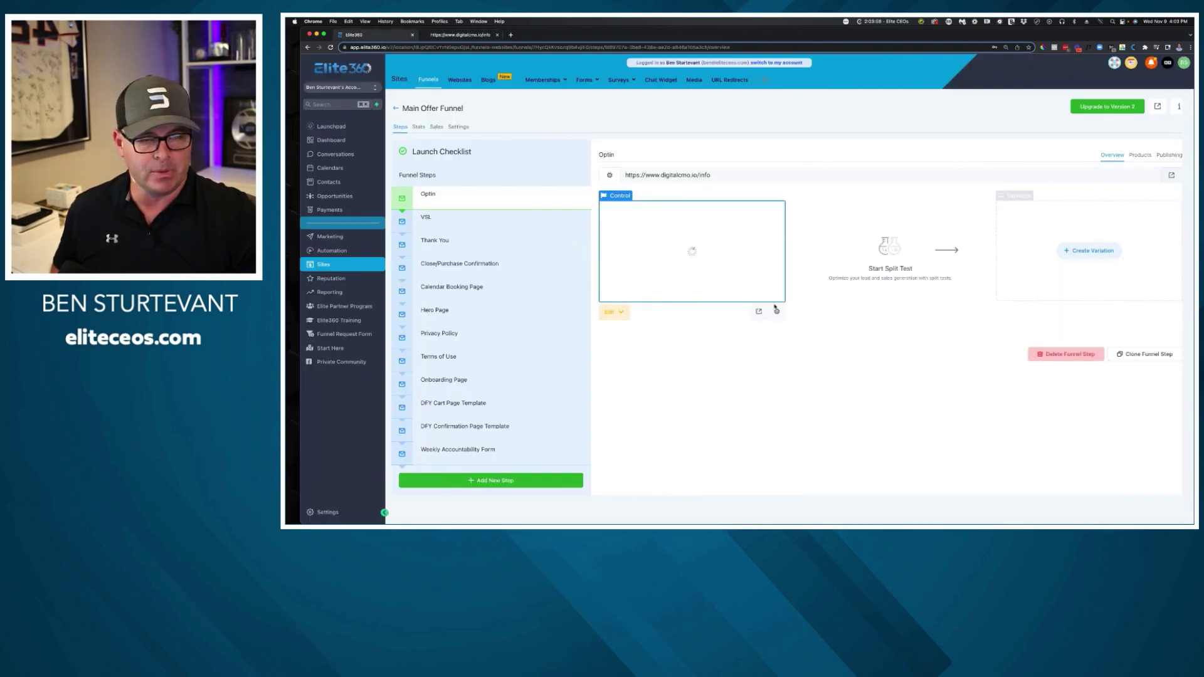
Open the Optin page in the page builder with its registration popup showing.
left_click(620, 311)
left_click(655, 333)
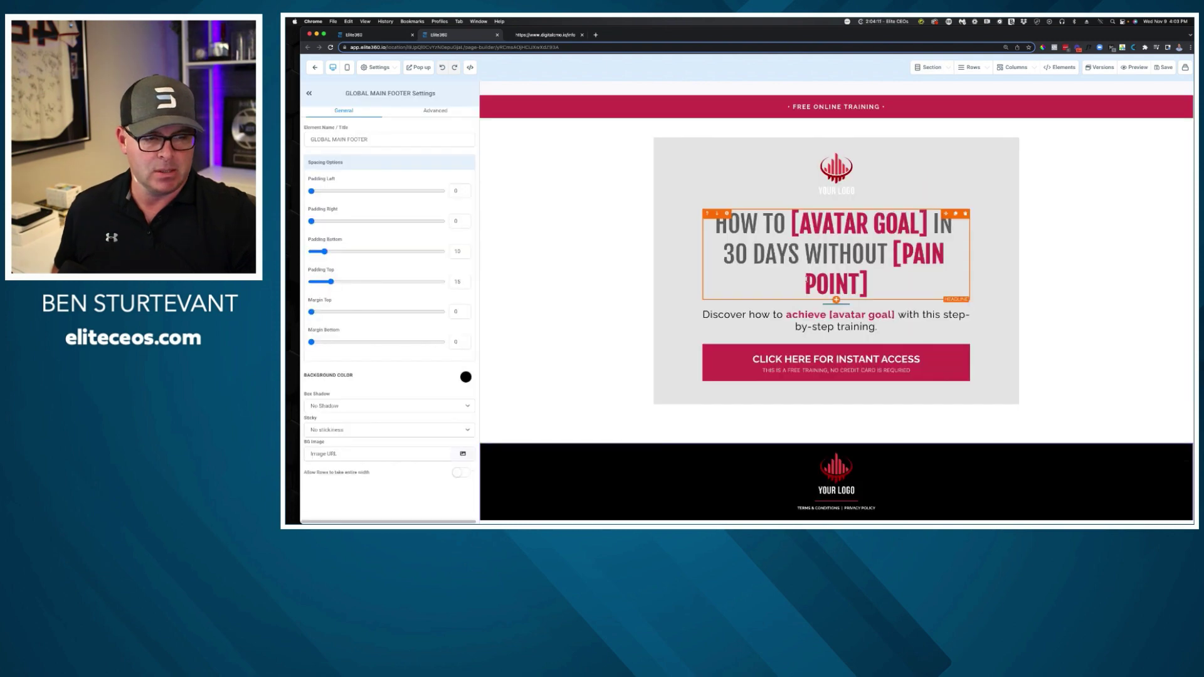
left_click(419, 67)
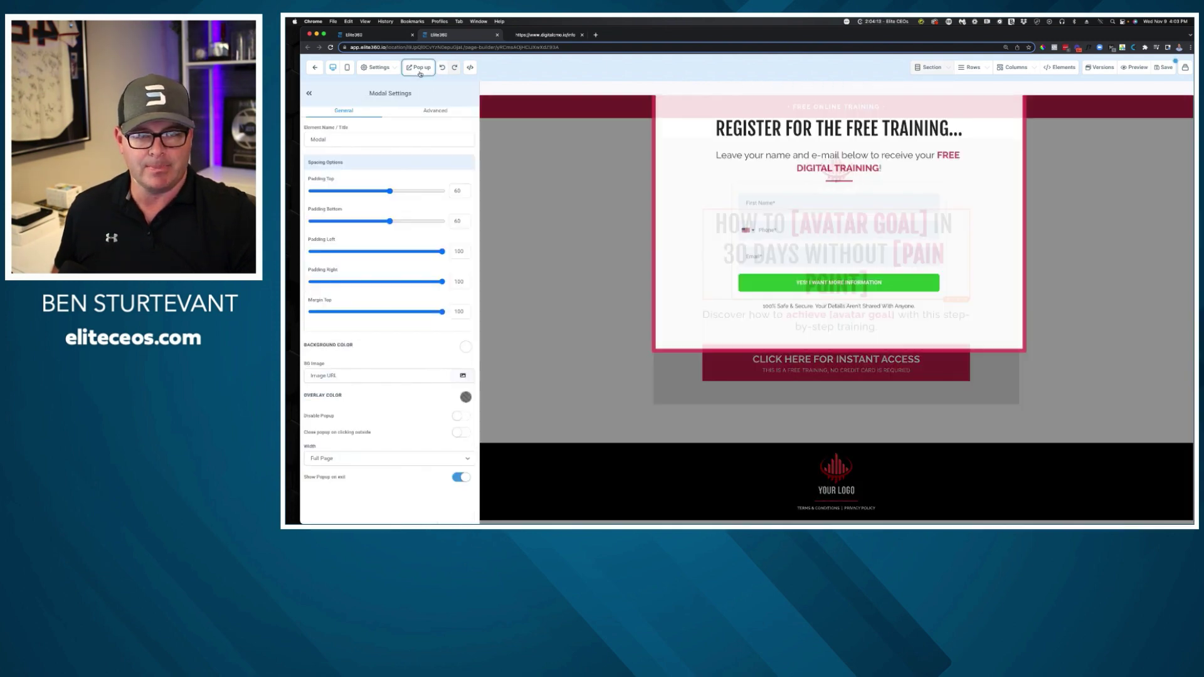
Set the popup opt-in form's redirect action to 'Go to Next step' and save the page.
left_click(831, 345)
left_click(373, 433)
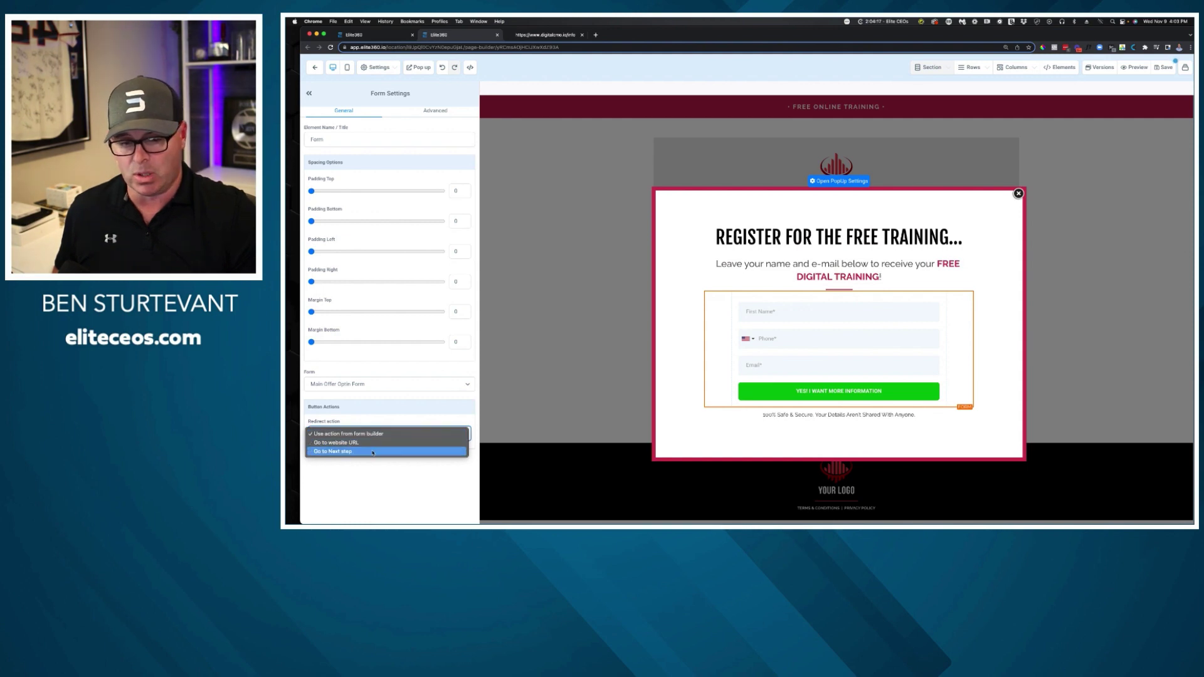
left_click(373, 451)
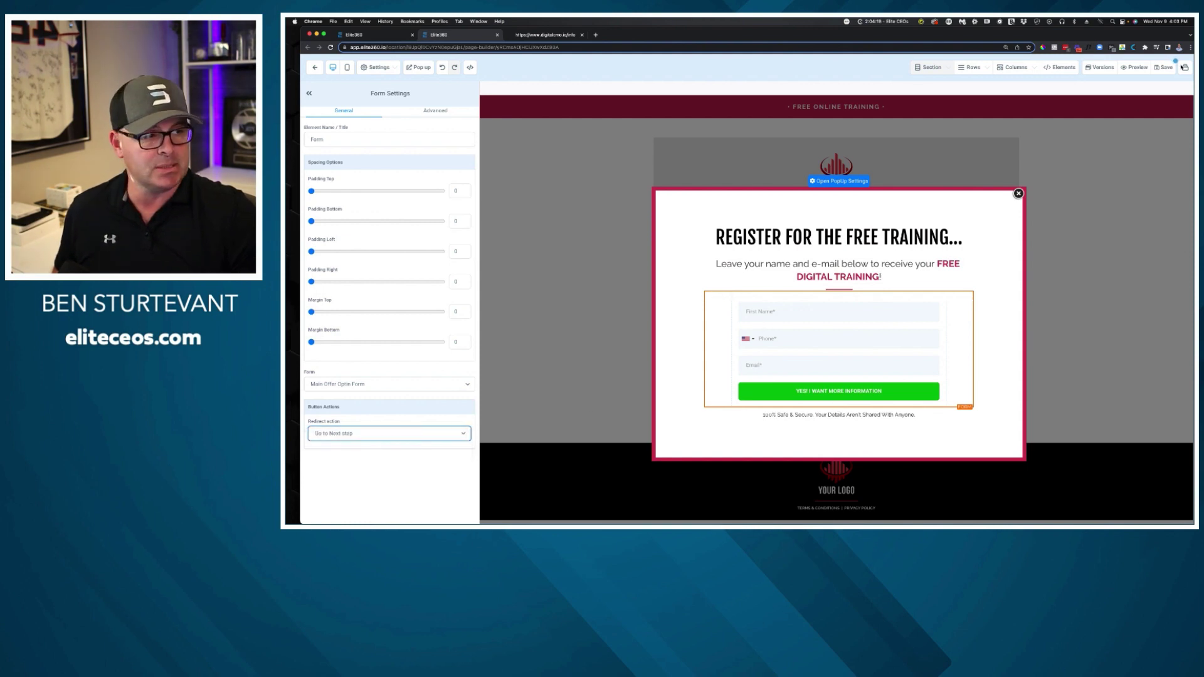
left_click(1159, 69)
left_click(559, 36)
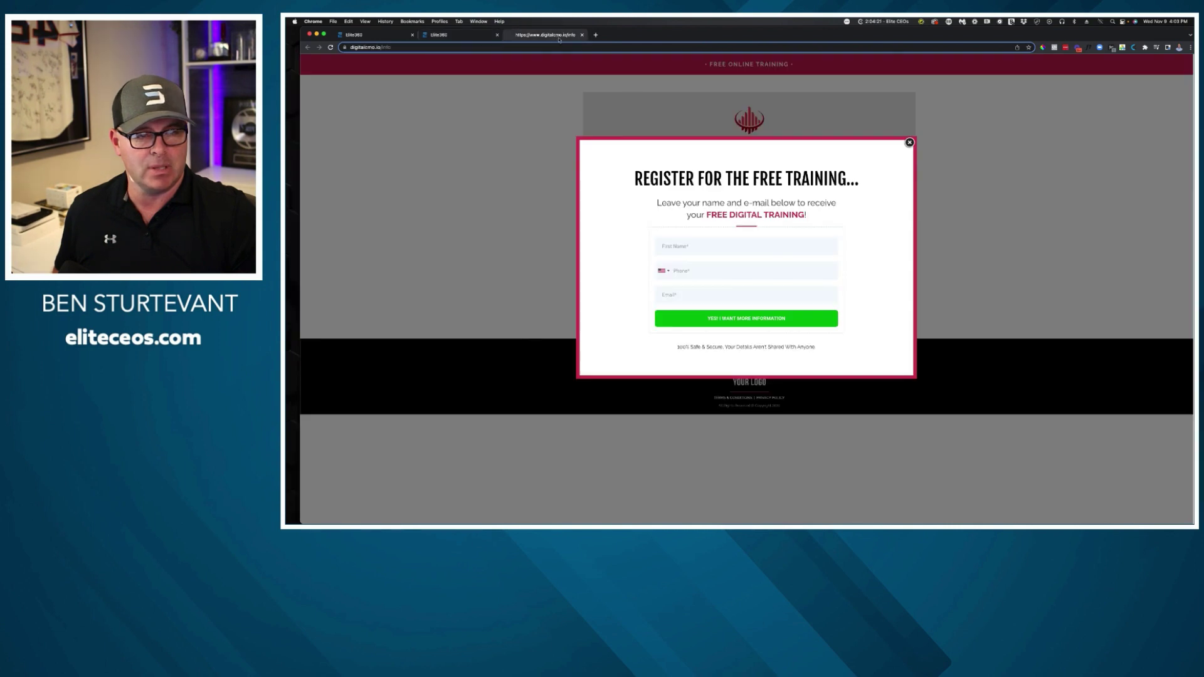
Reload the live info page and reopen the instant access registration form.
left_click(909, 142)
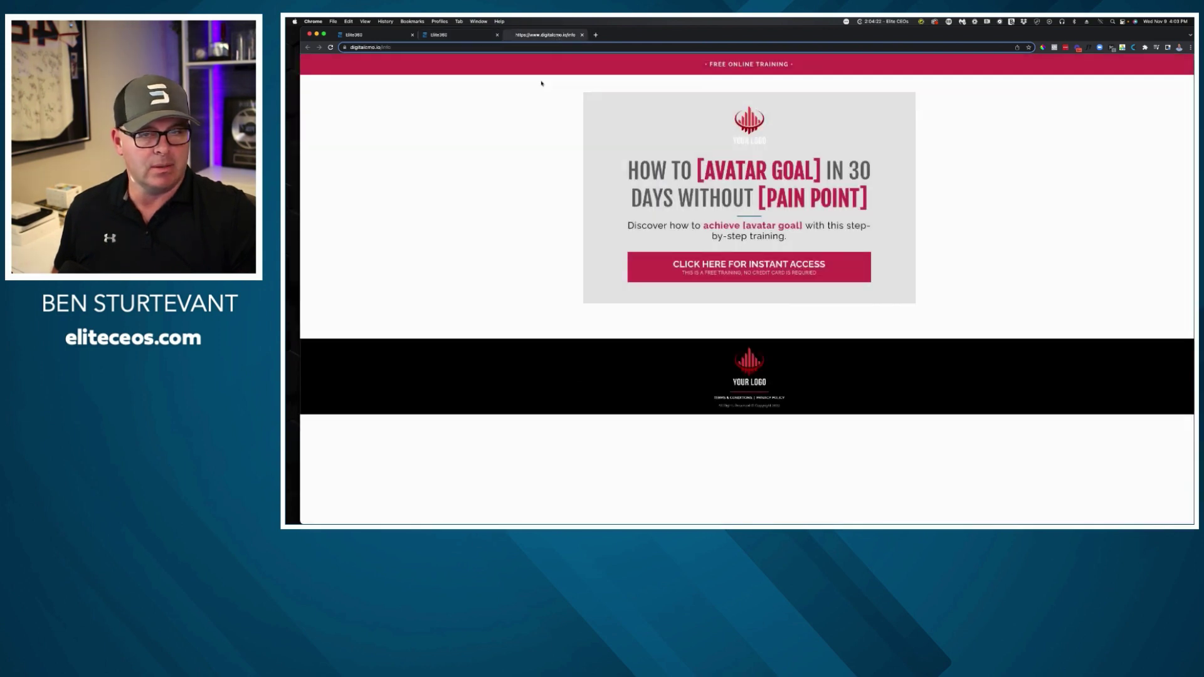
left_click(330, 48)
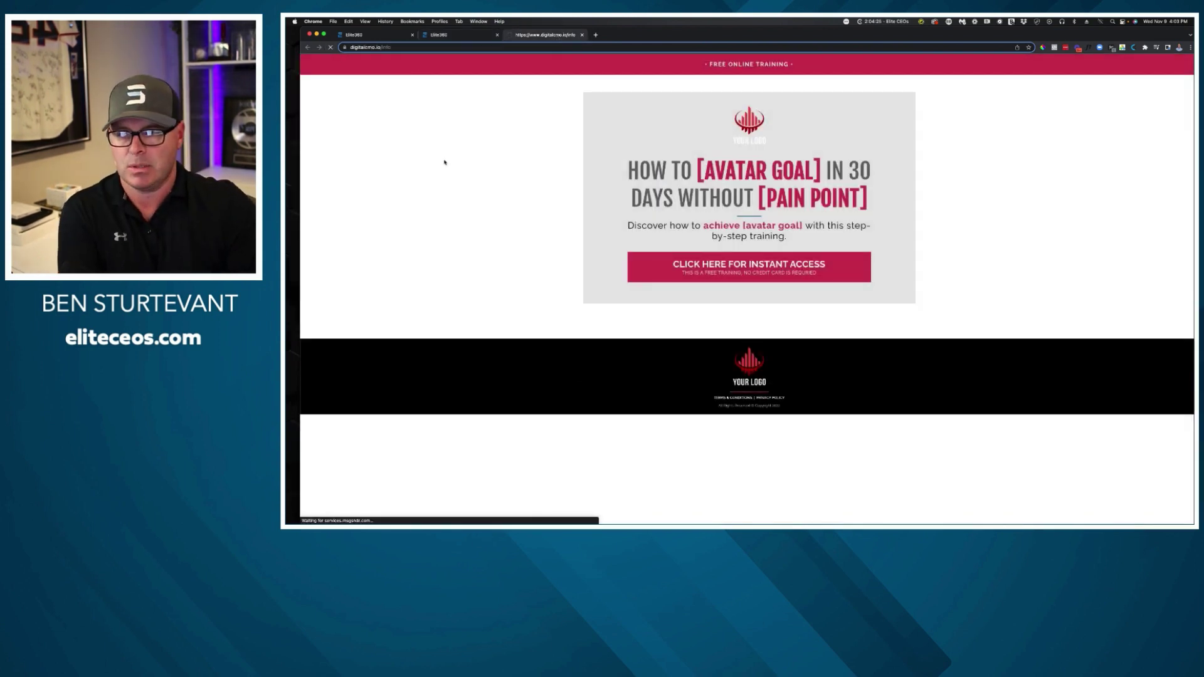
left_click(724, 266)
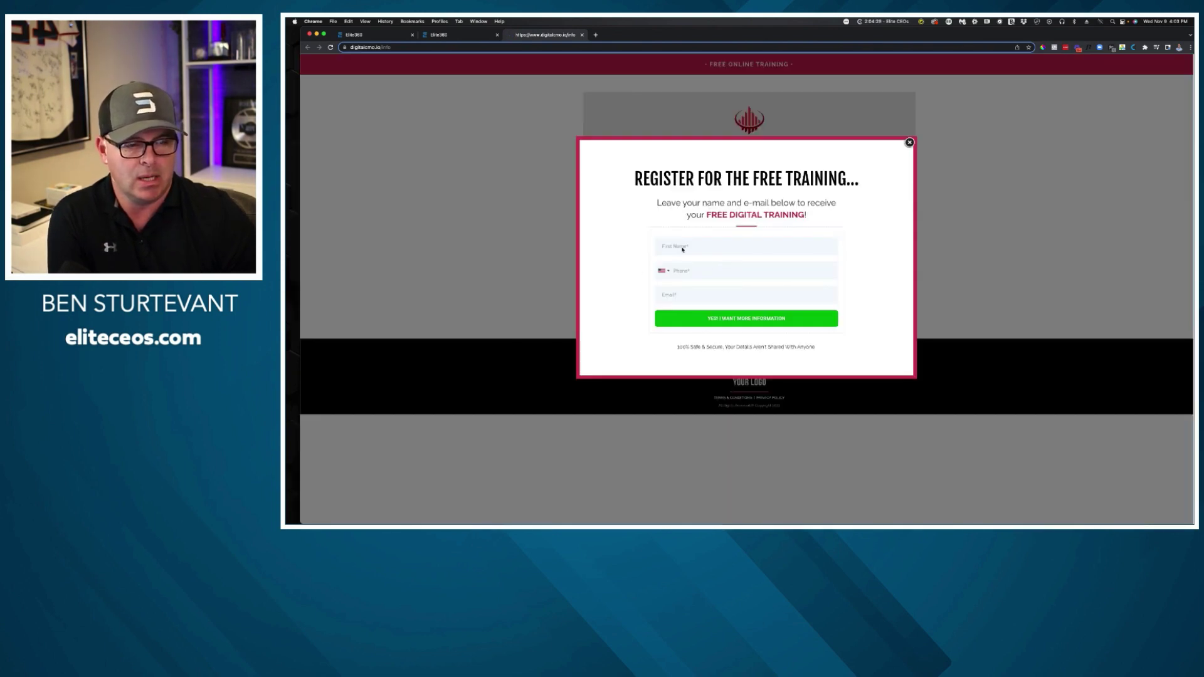
Submit a test registration named 'Test 2' with a phone number and a test e-mail address.
left_click(683, 247)
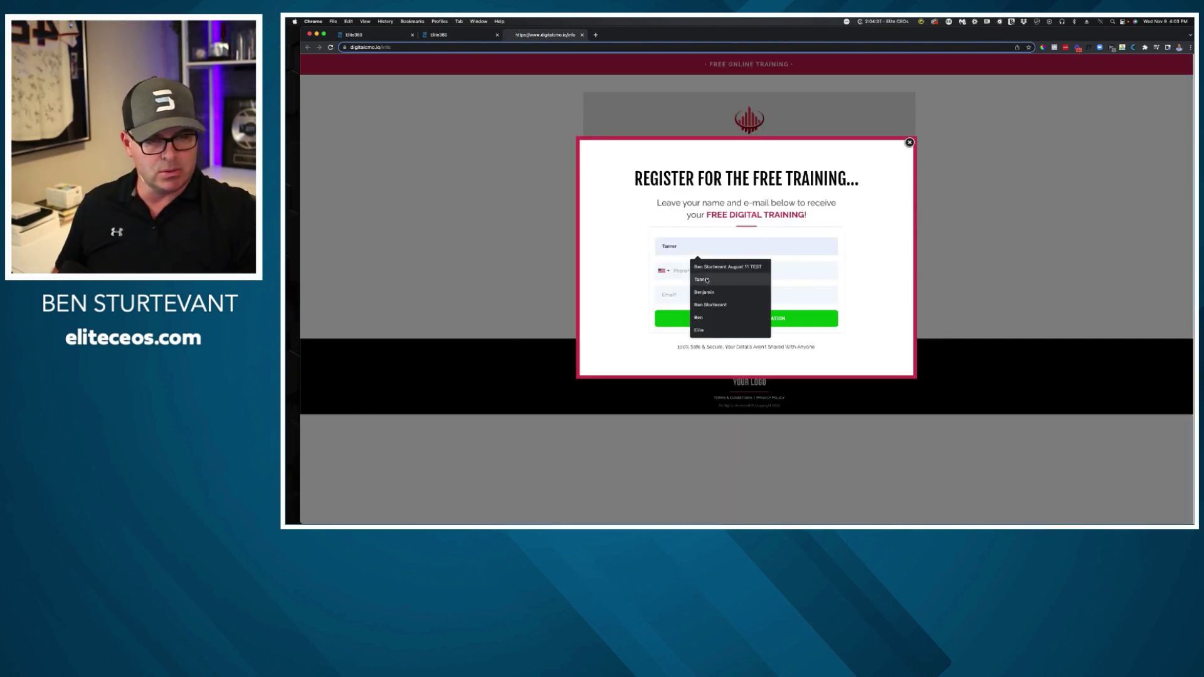
left_click(711, 317)
type("Test 2")
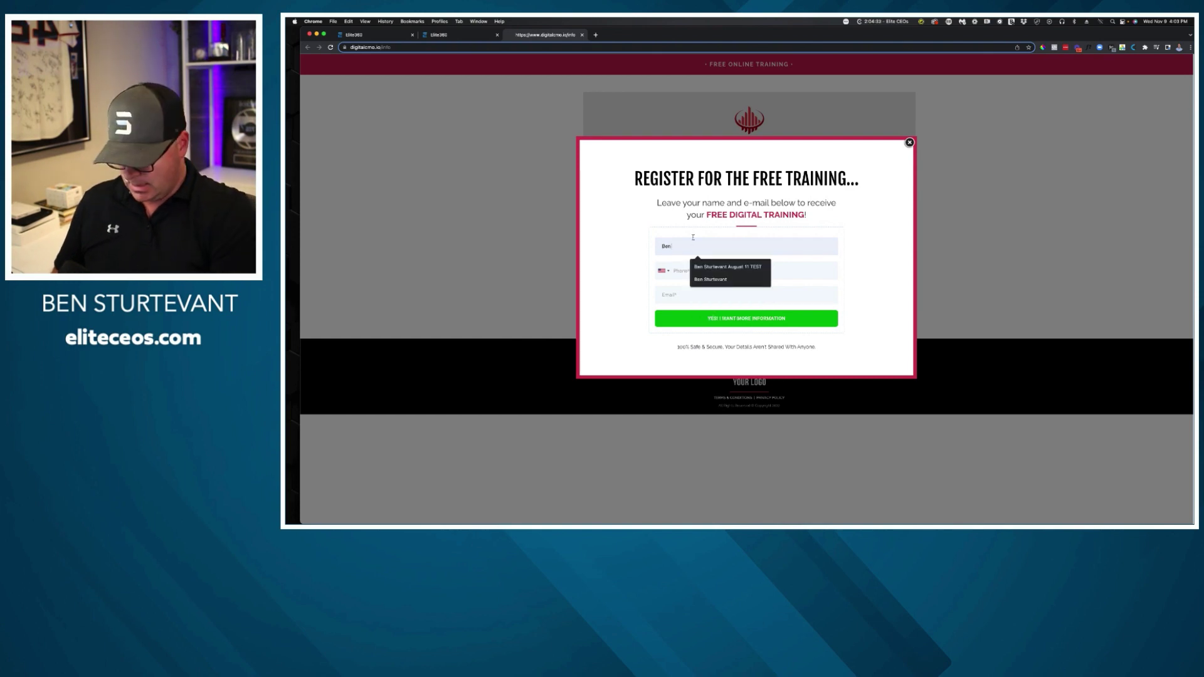
key("Tab")
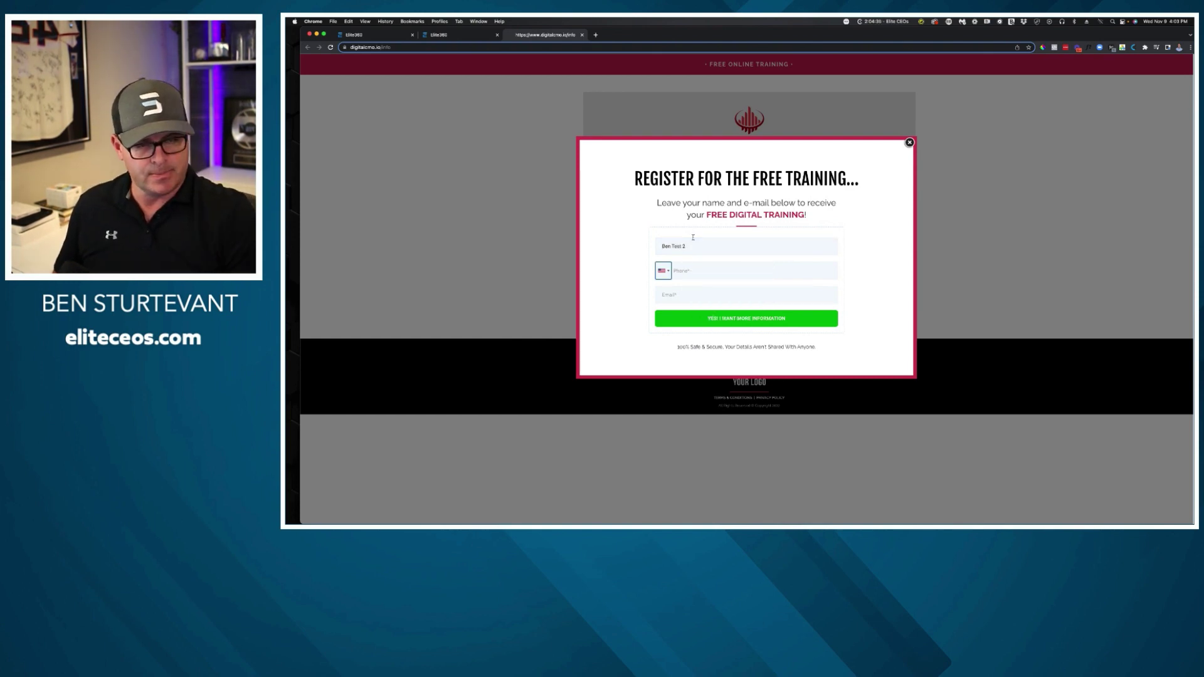
left_click(704, 272)
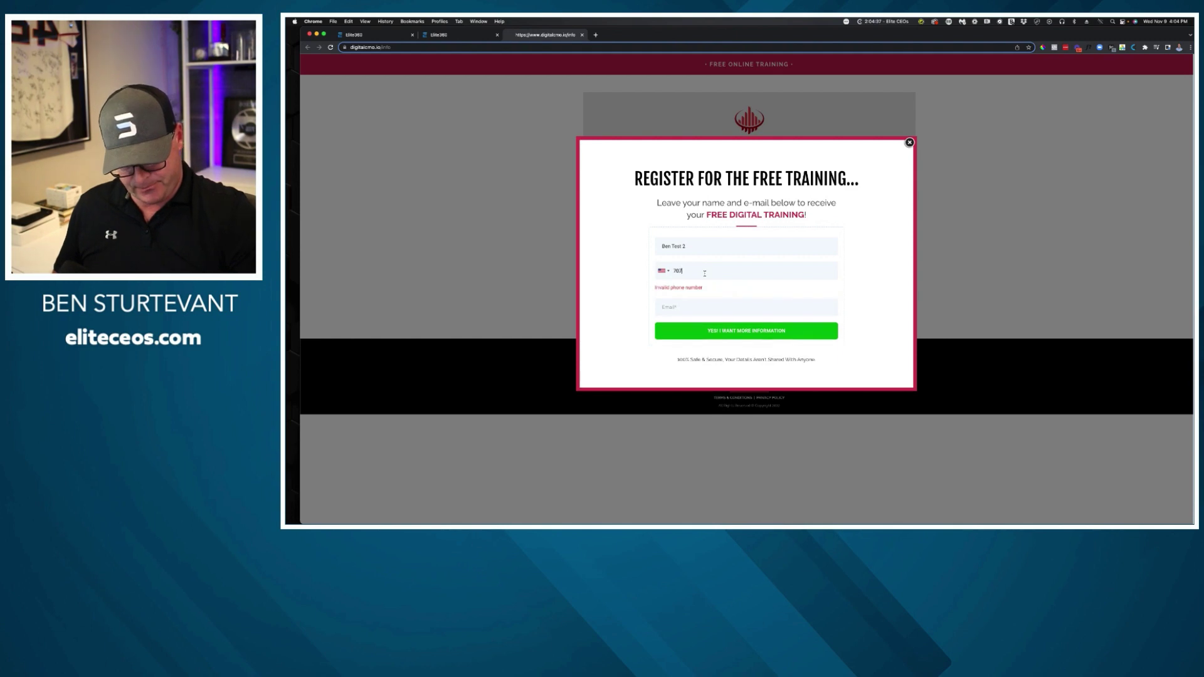
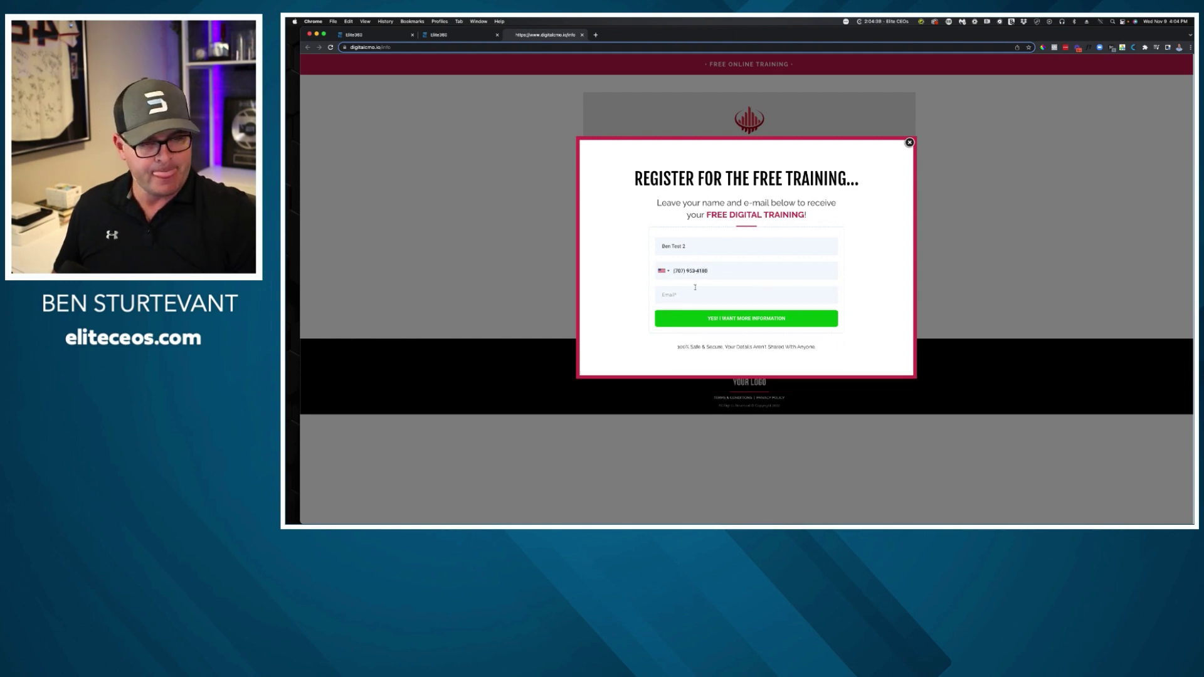
left_click(694, 293)
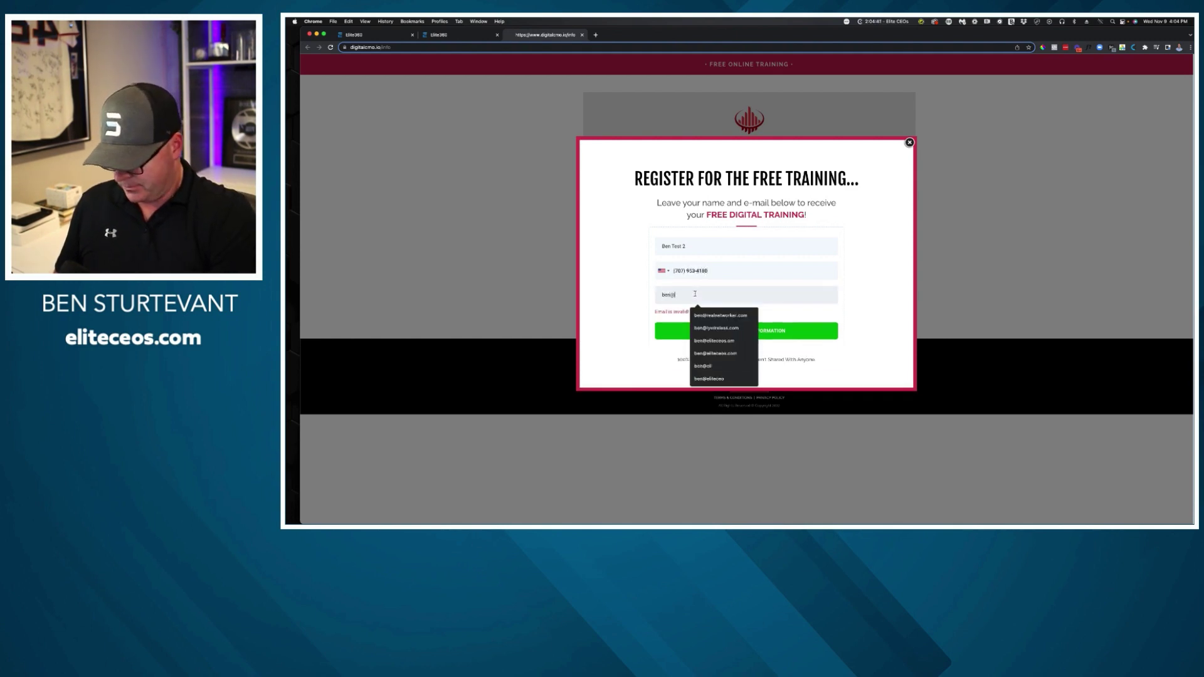
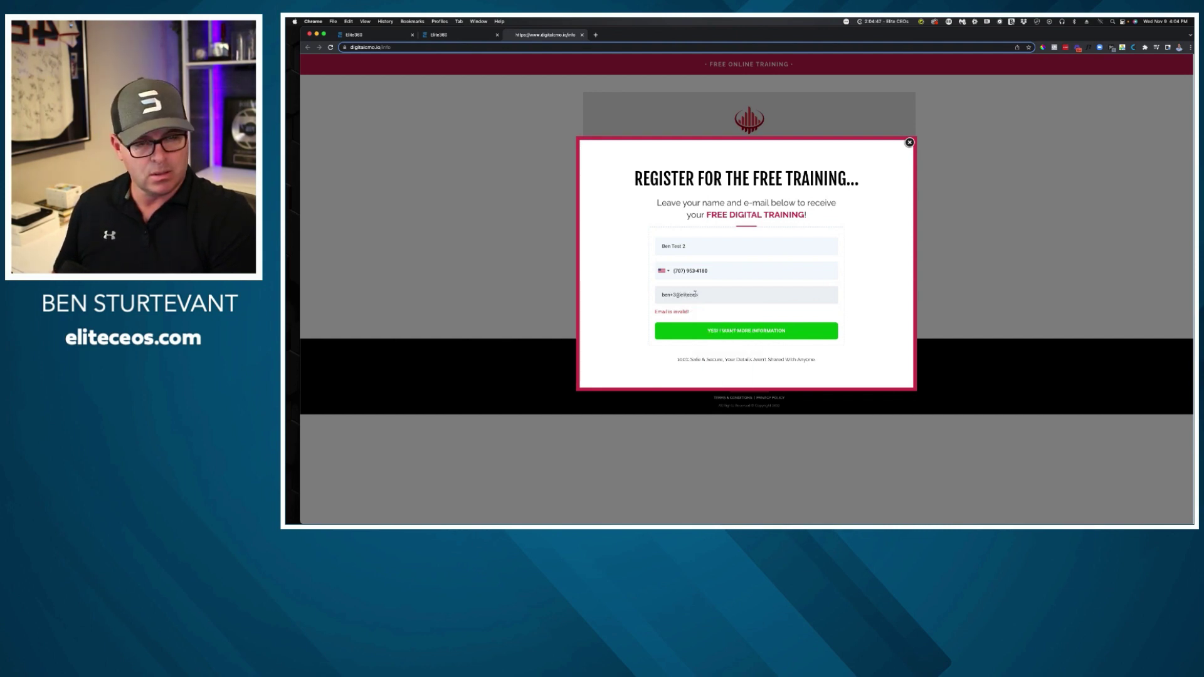
left_click(693, 327)
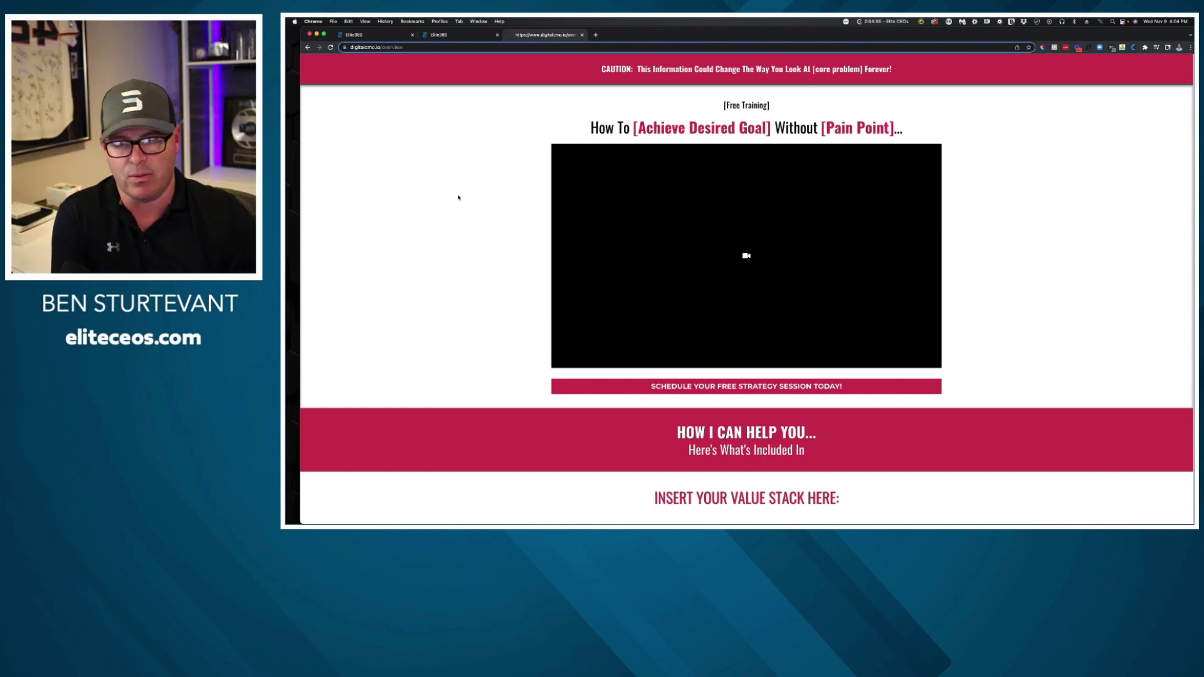
Scroll through the live overview page to review its content.
scroll(638, 194, "down", 3)
scroll(631, 195, "down", 15)
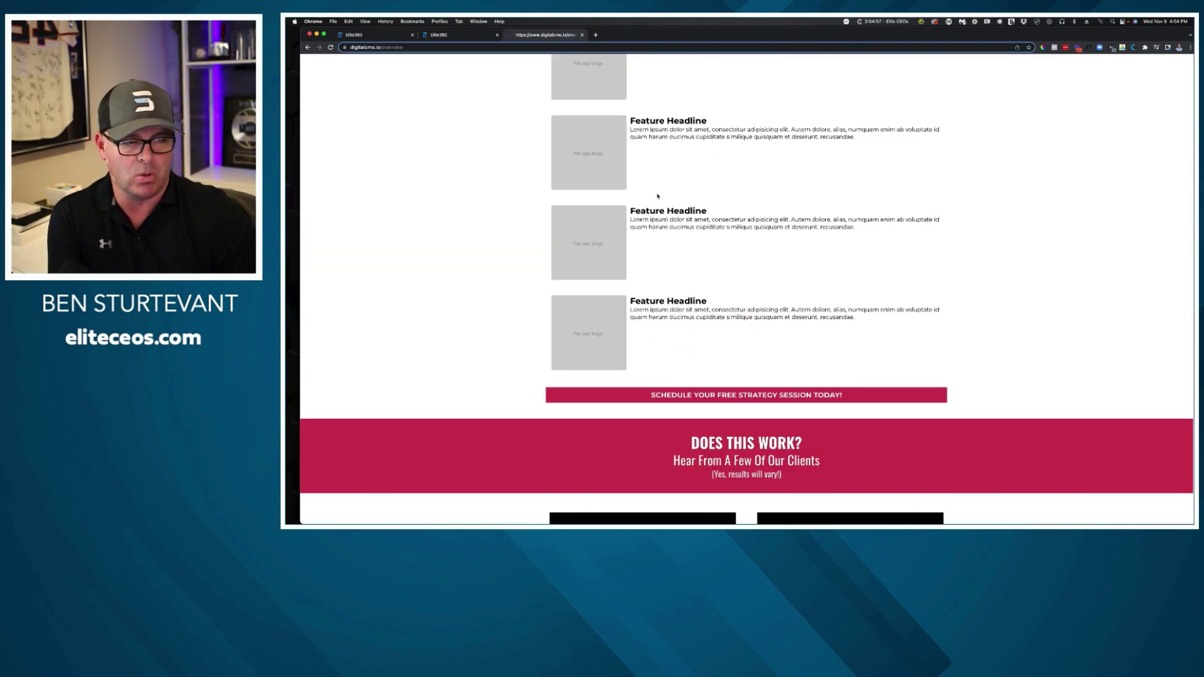
scroll(745, 222, "up", 20)
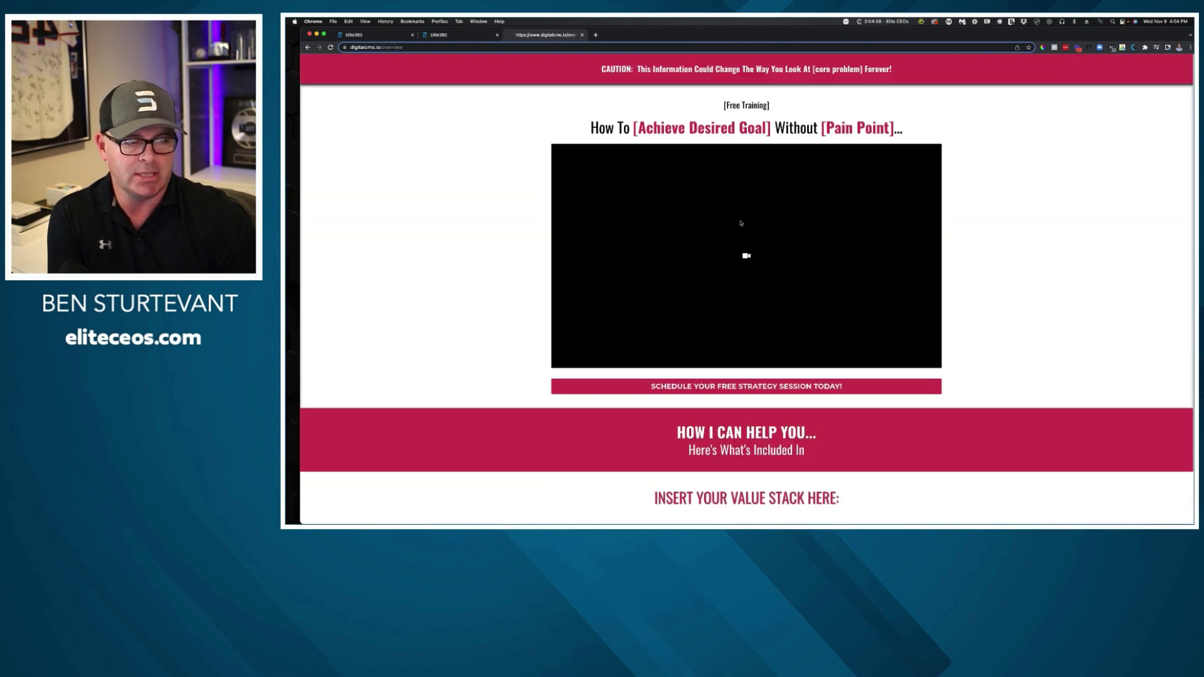
scroll(742, 226, "down", 5)
scroll(676, 212, "up", 5)
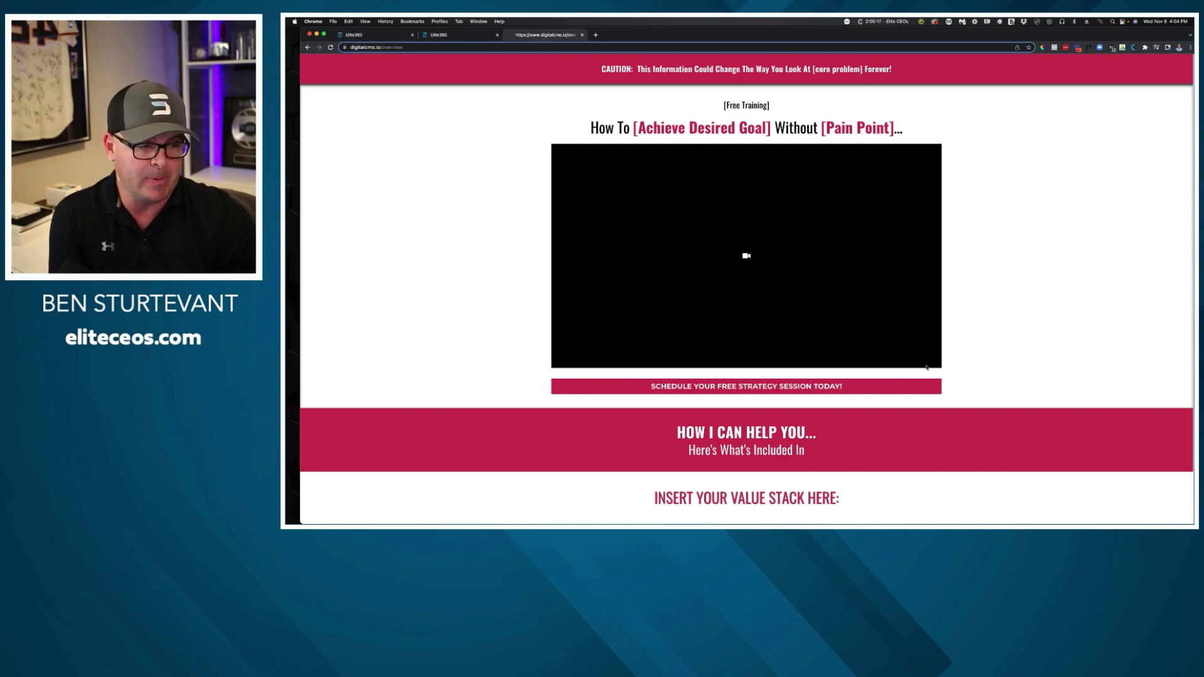
Open the strategy-session booking calendar popup, close it, and return to the page builder.
left_click(901, 391)
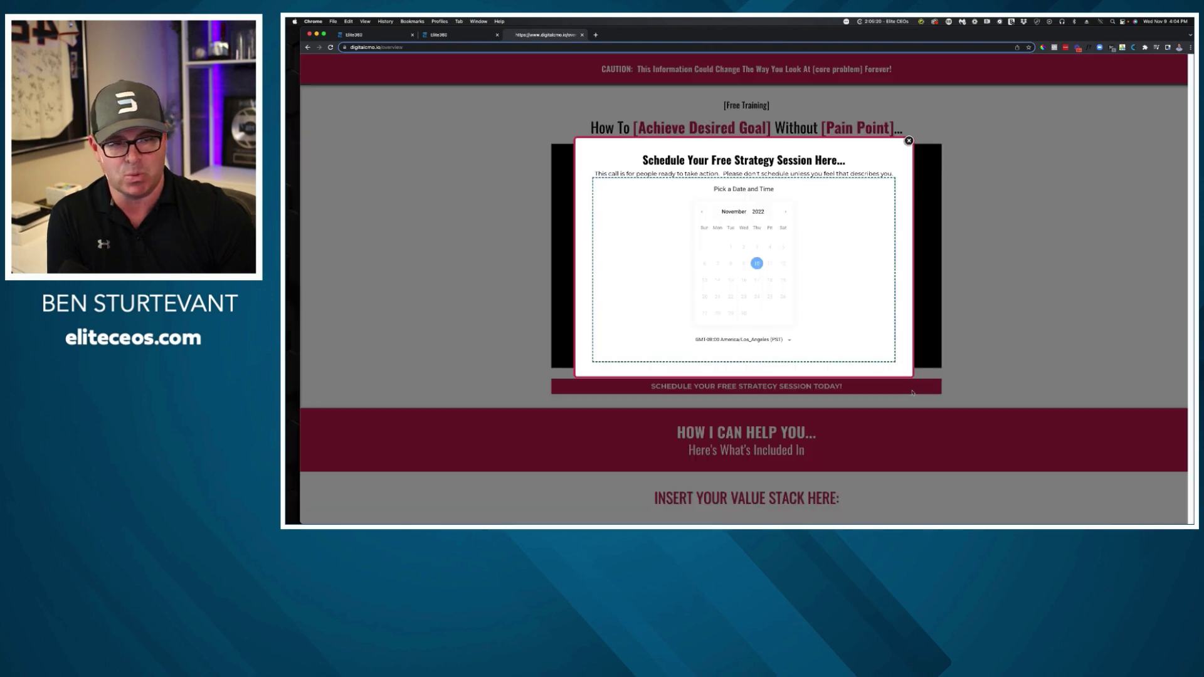
left_click(909, 140)
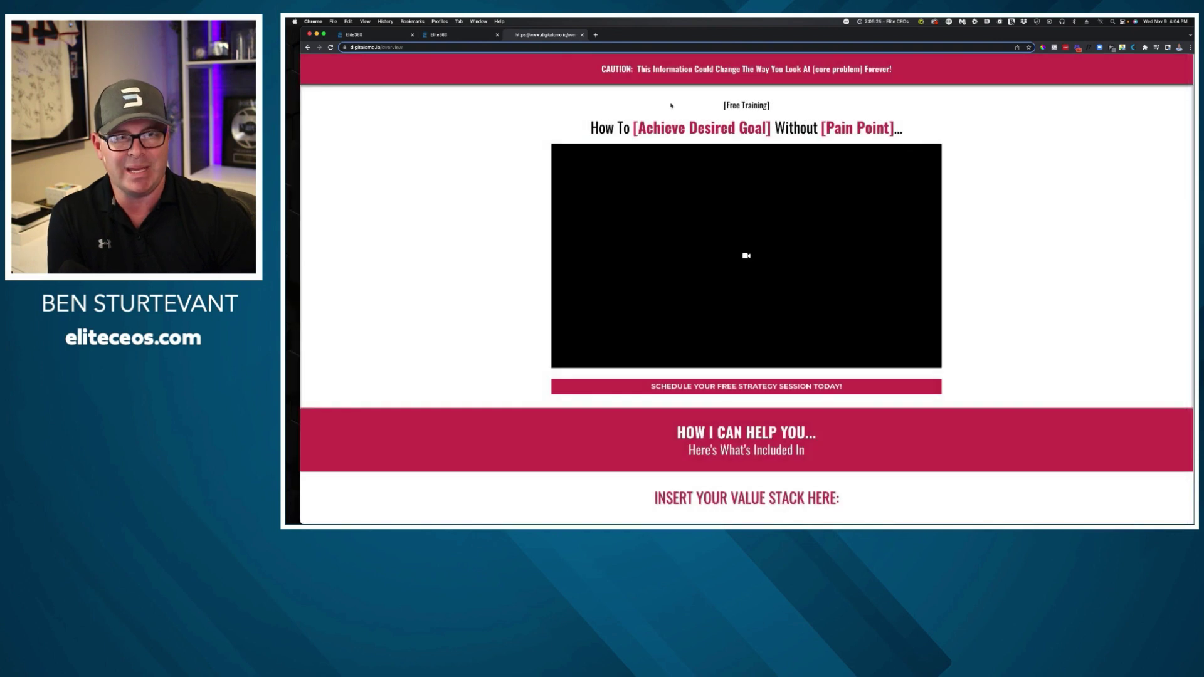
left_click(441, 37)
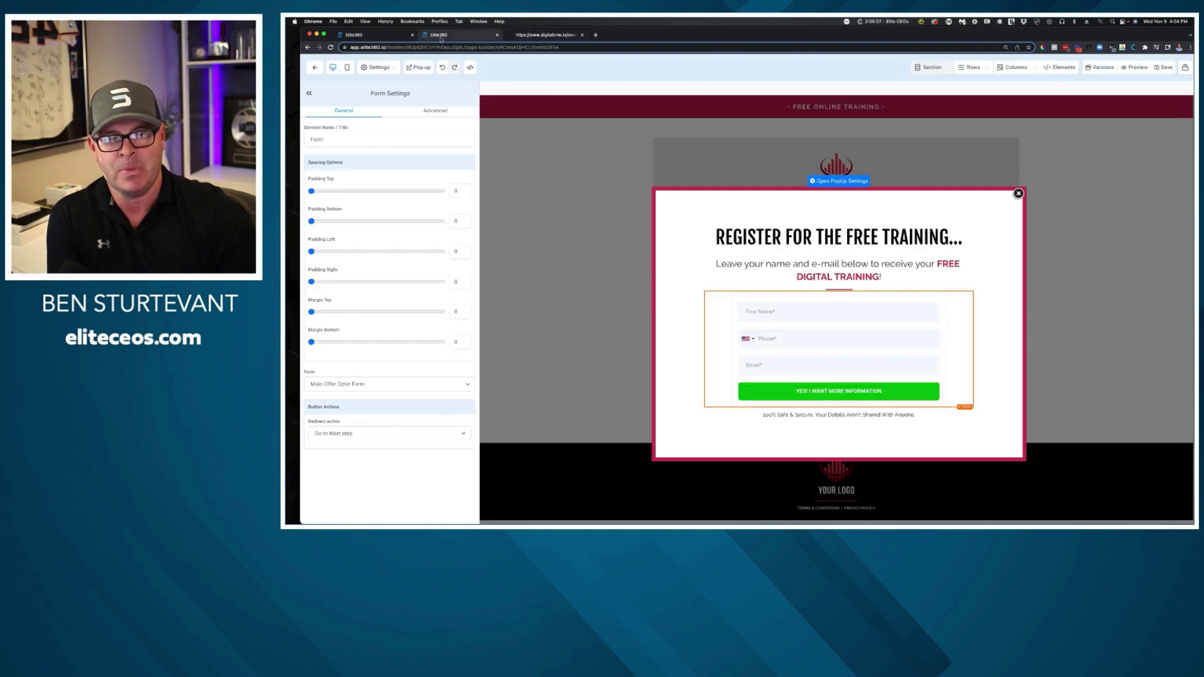
Open the VSL step's page in the builder and display its Schedule Your Free Strategy Session popup.
left_click(497, 35)
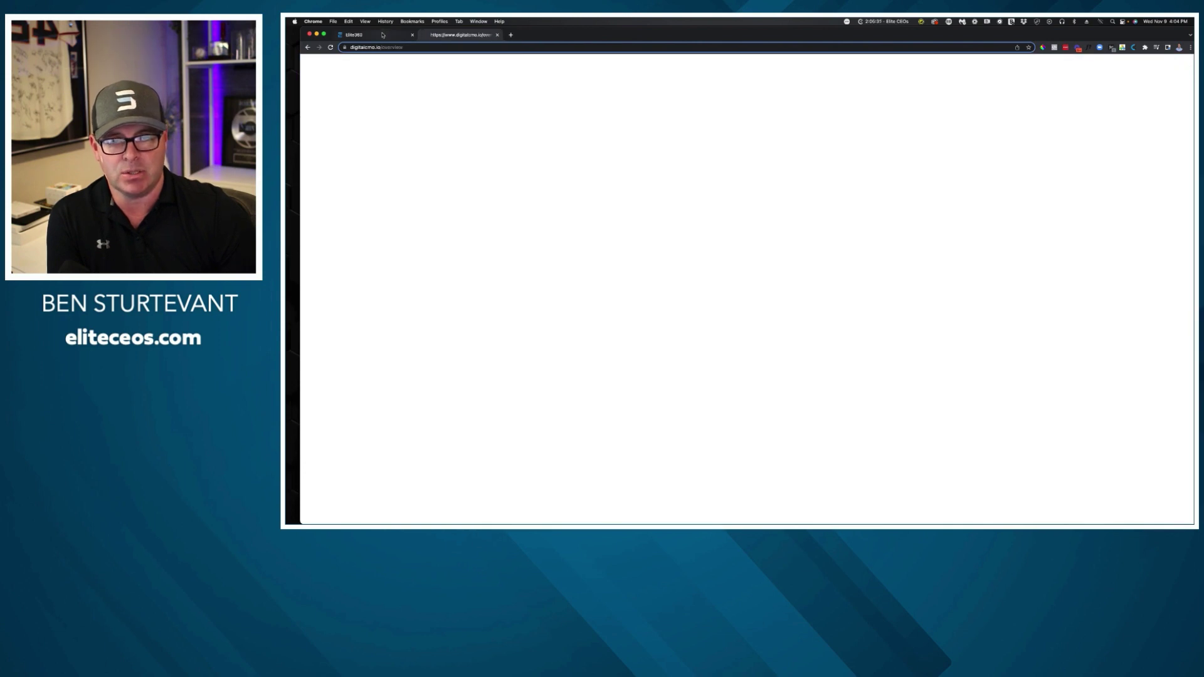
left_click(382, 36)
left_click(500, 215)
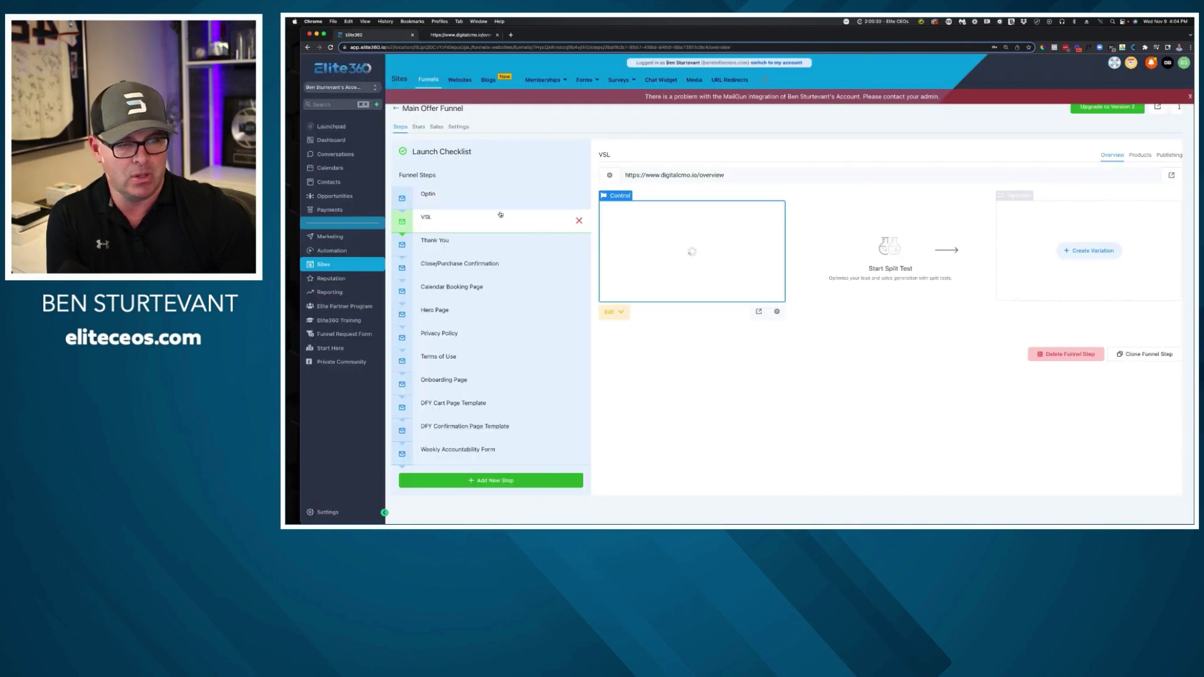
left_click(614, 312)
left_click(635, 346)
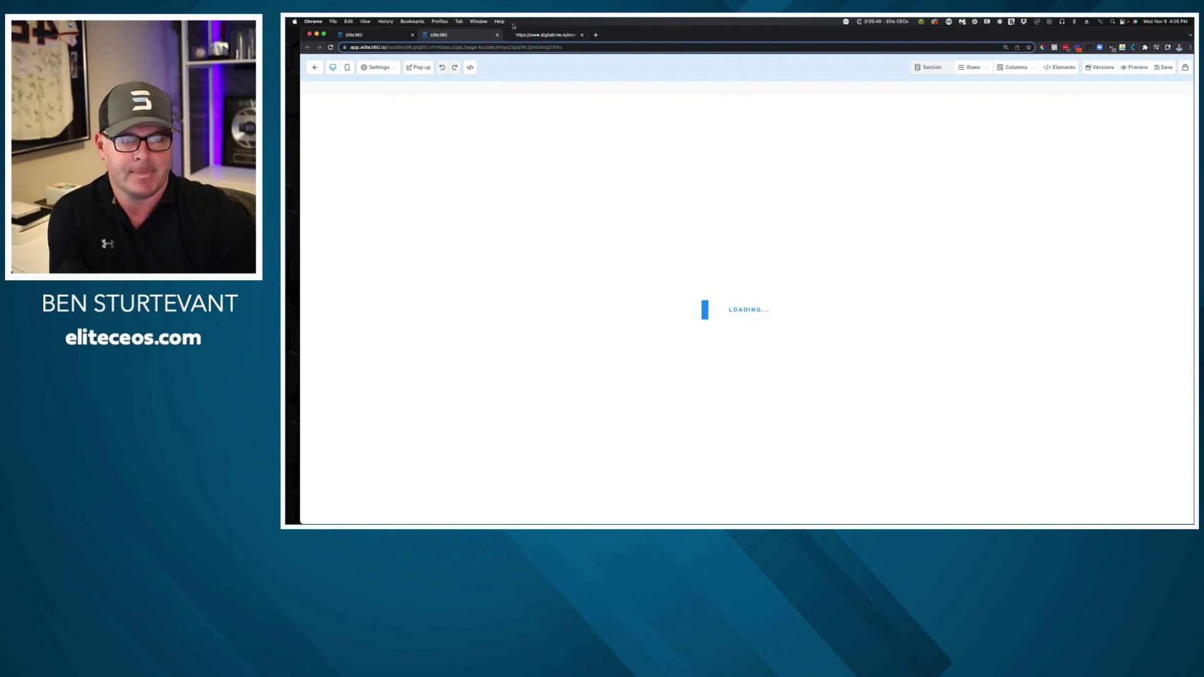
scroll(727, 301, "down", 1)
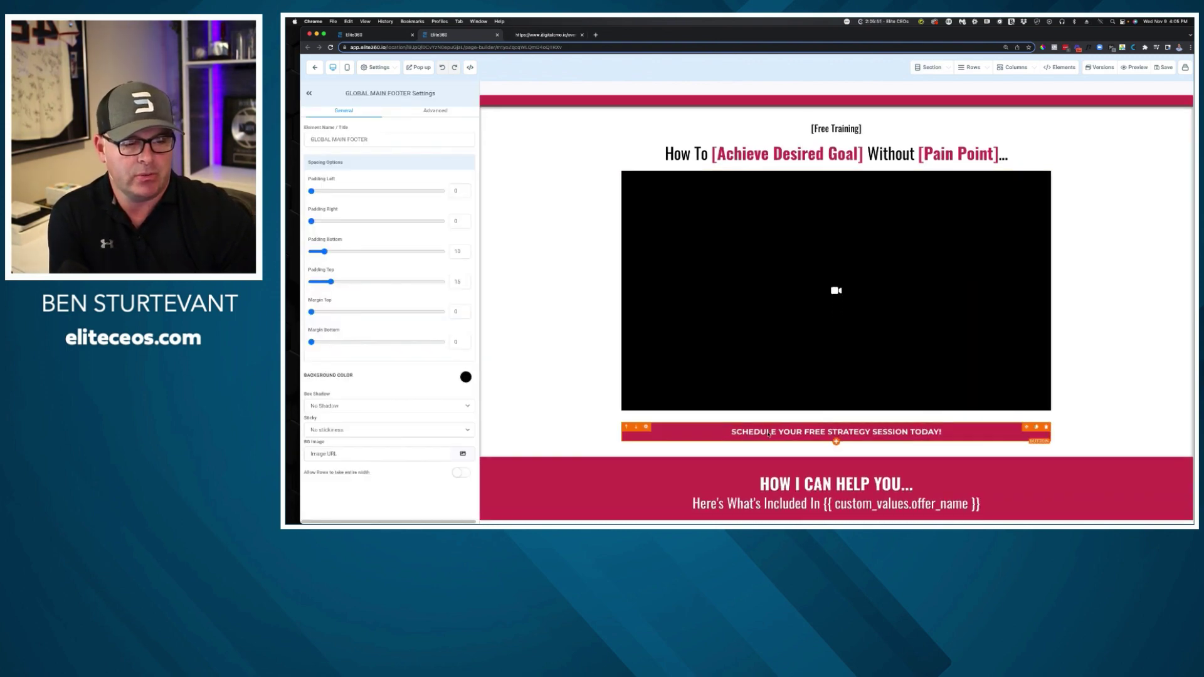
left_click(429, 69)
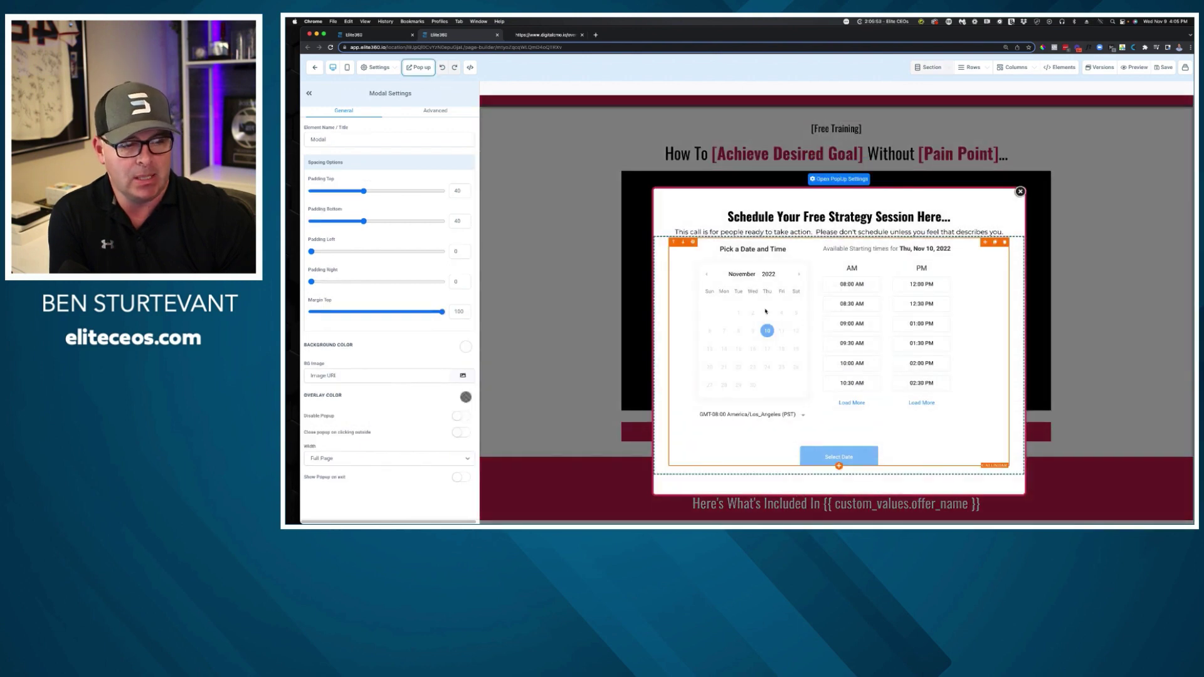
Set the popup's booking widget to use the Digital CMO Discovery Call calendar.
left_click(843, 324)
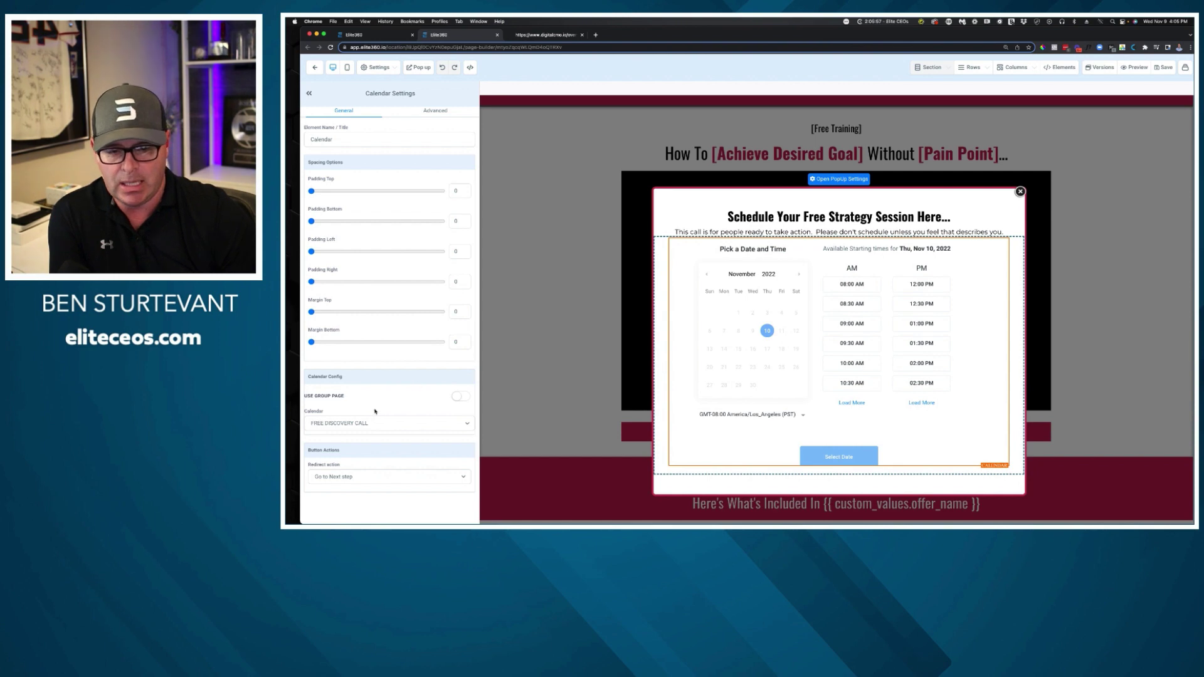
left_click(368, 424)
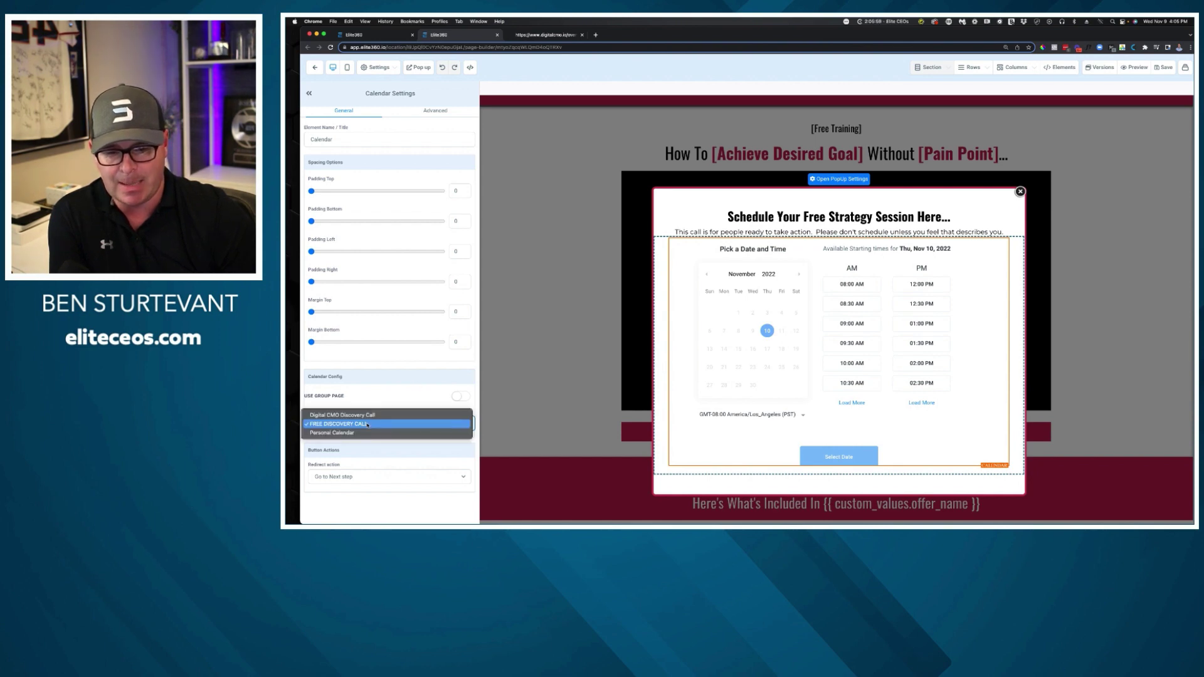
left_click(460, 396)
left_click(459, 396)
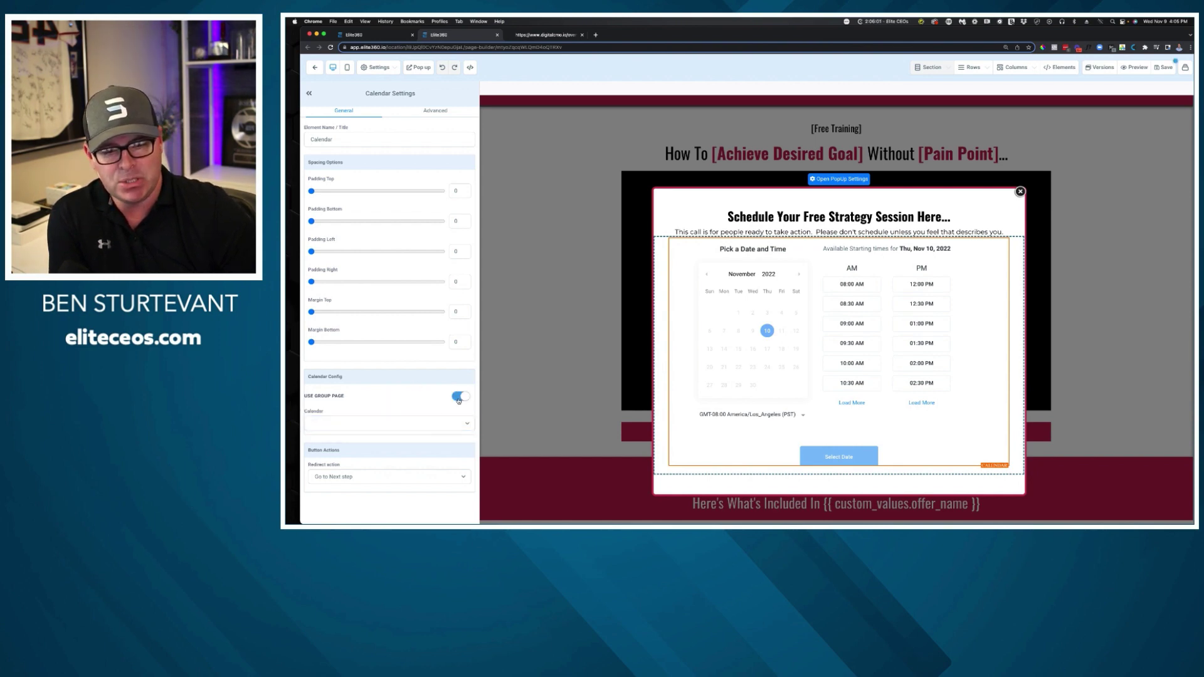
left_click(460, 396)
left_click(417, 420)
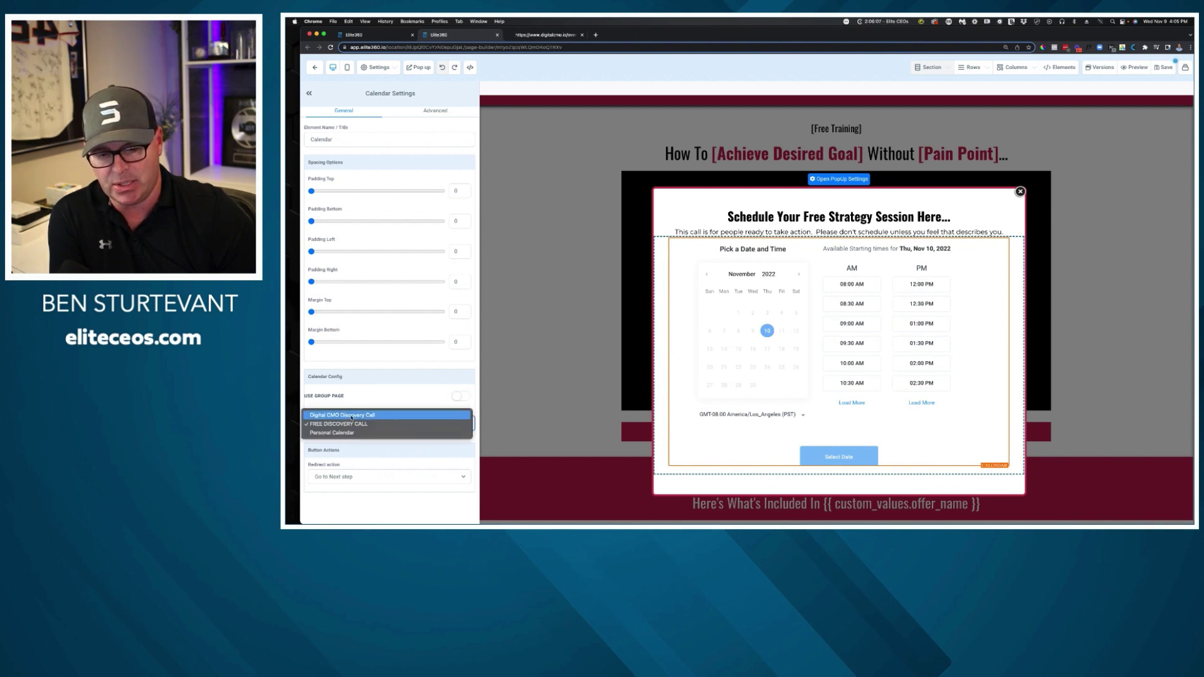
left_click(355, 415)
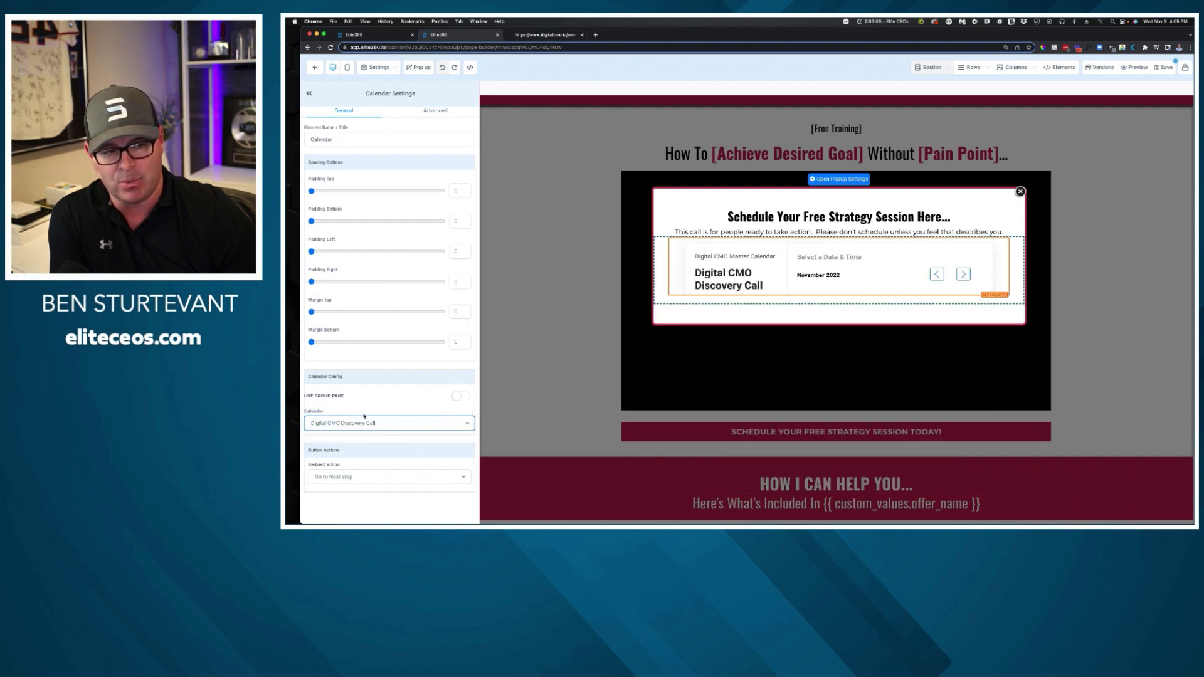
Keep the booking redirect on 'Go to Next step', save, and switch to the live overview page.
scroll(796, 376, "down", 3)
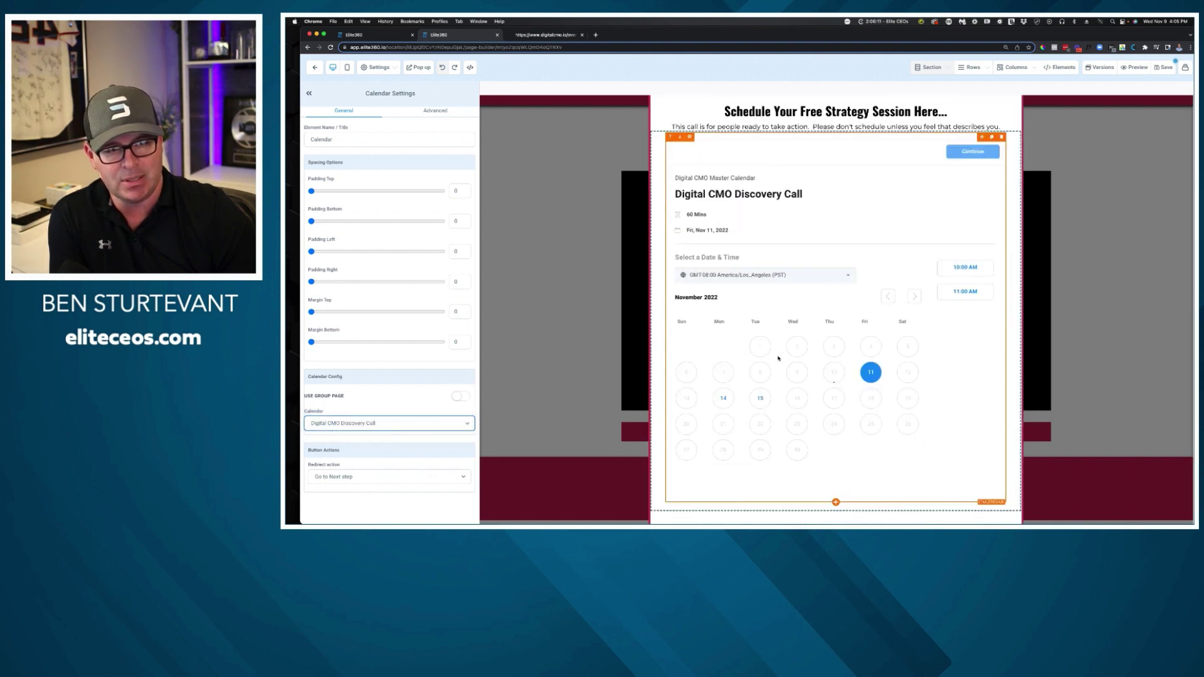
scroll(777, 358, "up", 3)
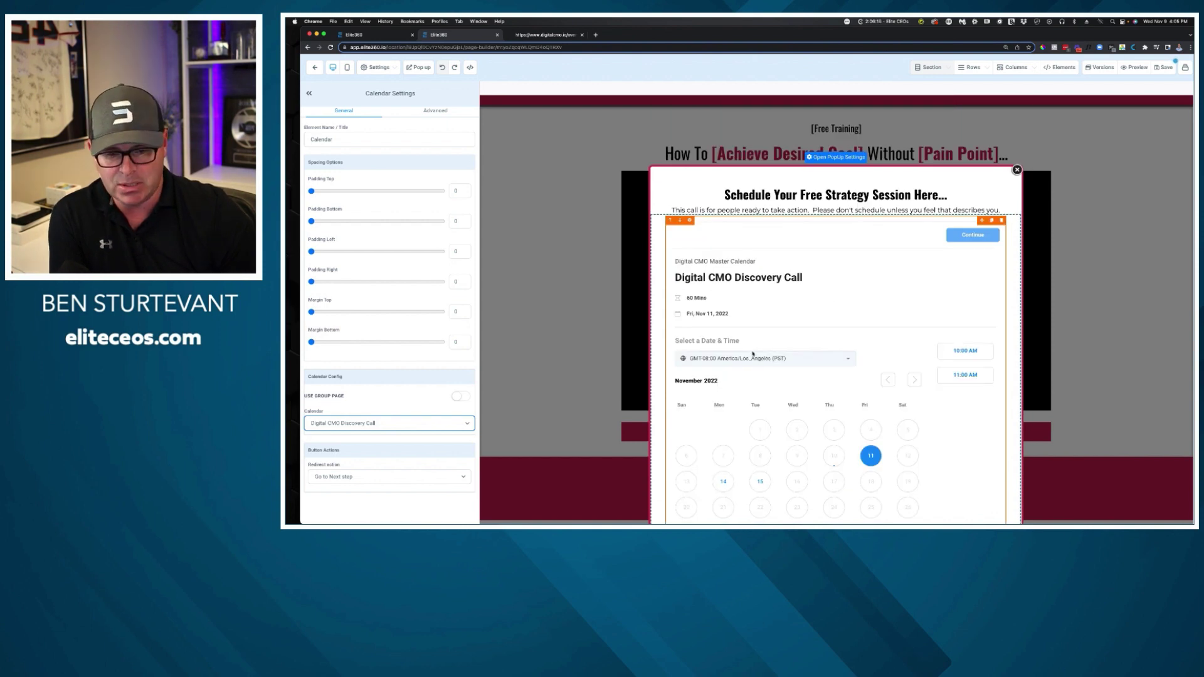
left_click(368, 459)
left_click(337, 477)
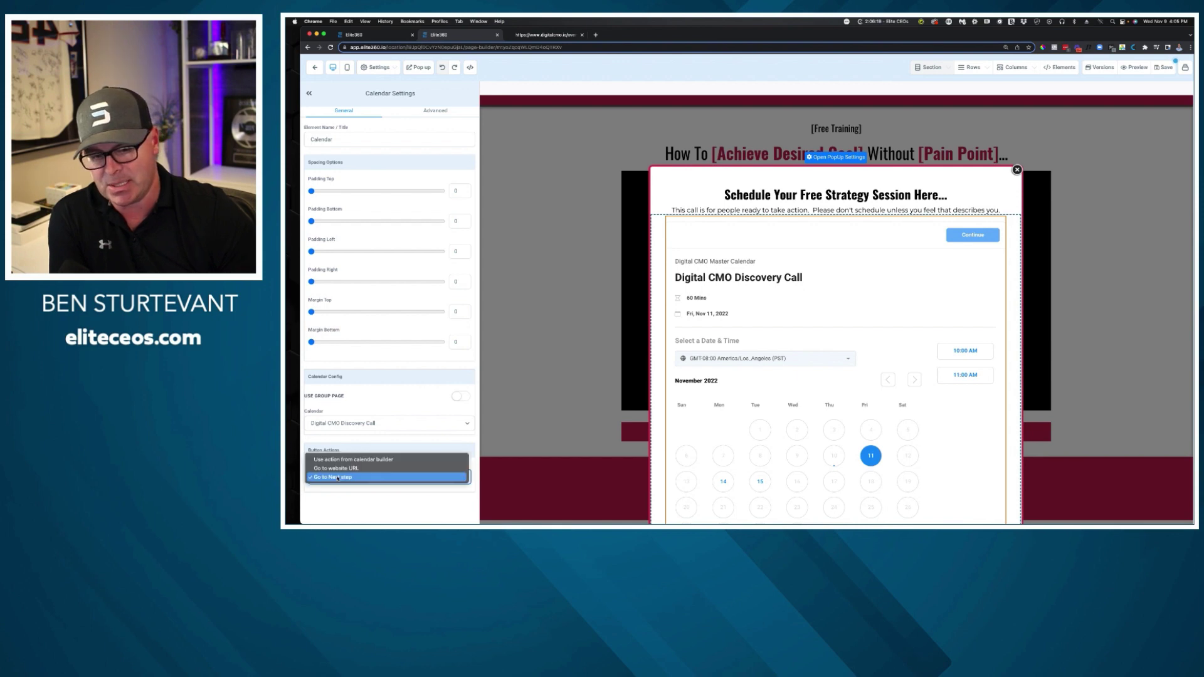
left_click(337, 477)
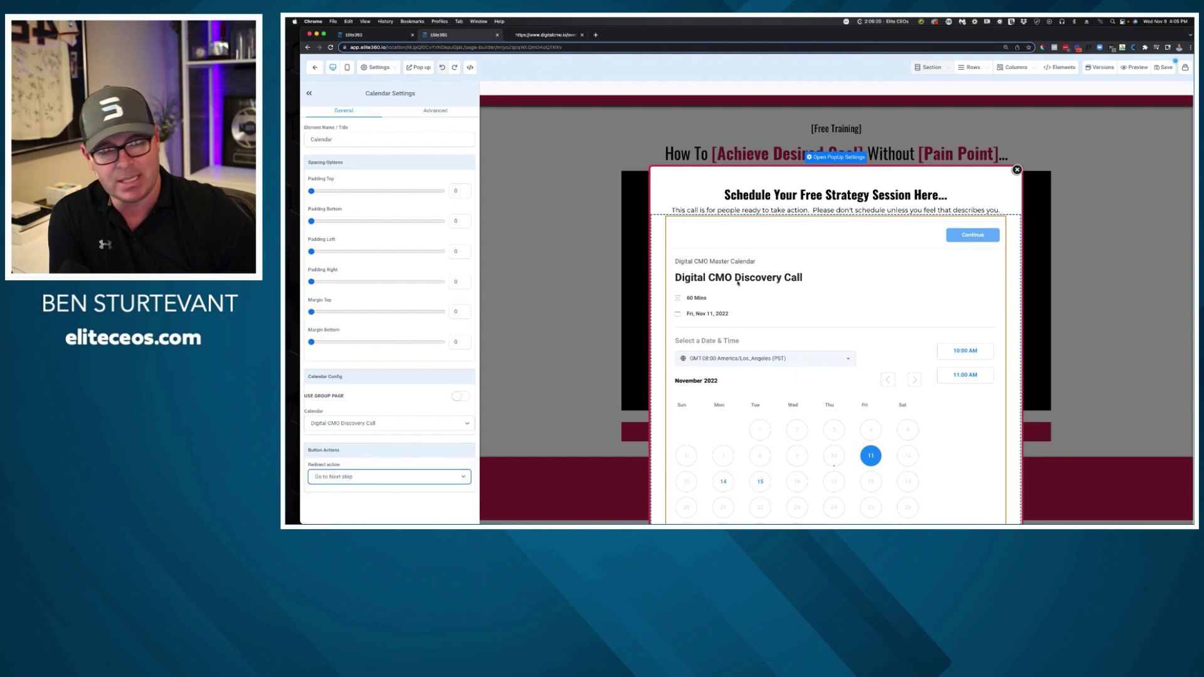
left_click(1164, 67)
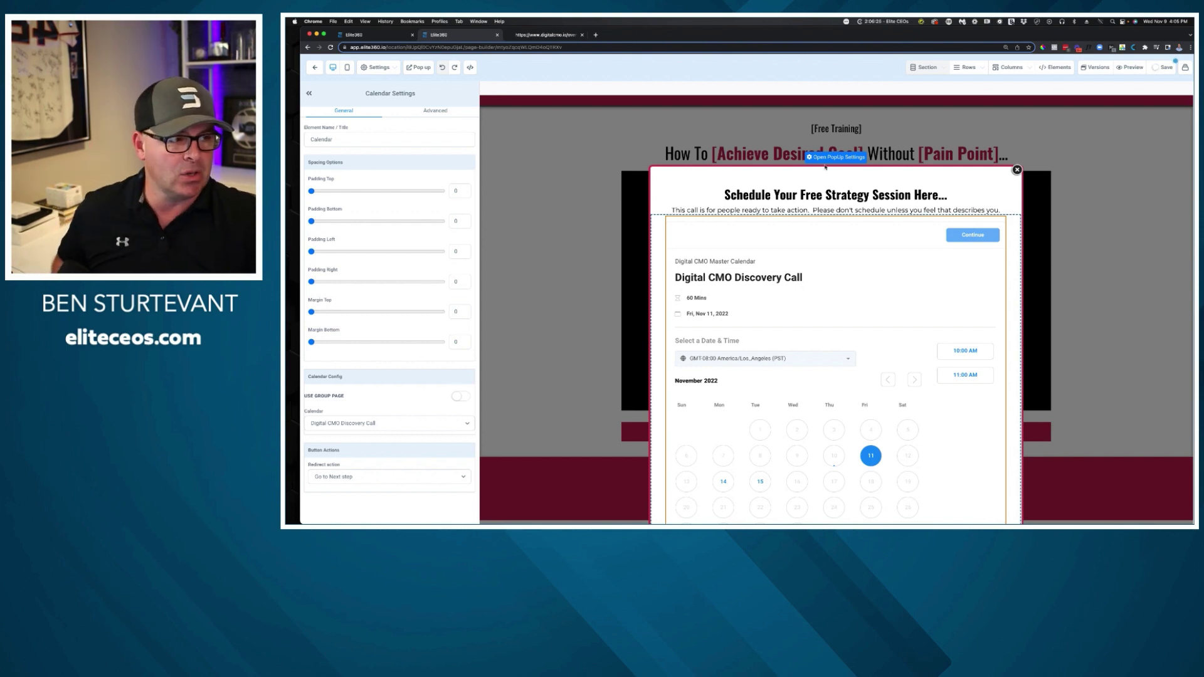
left_click(1016, 170)
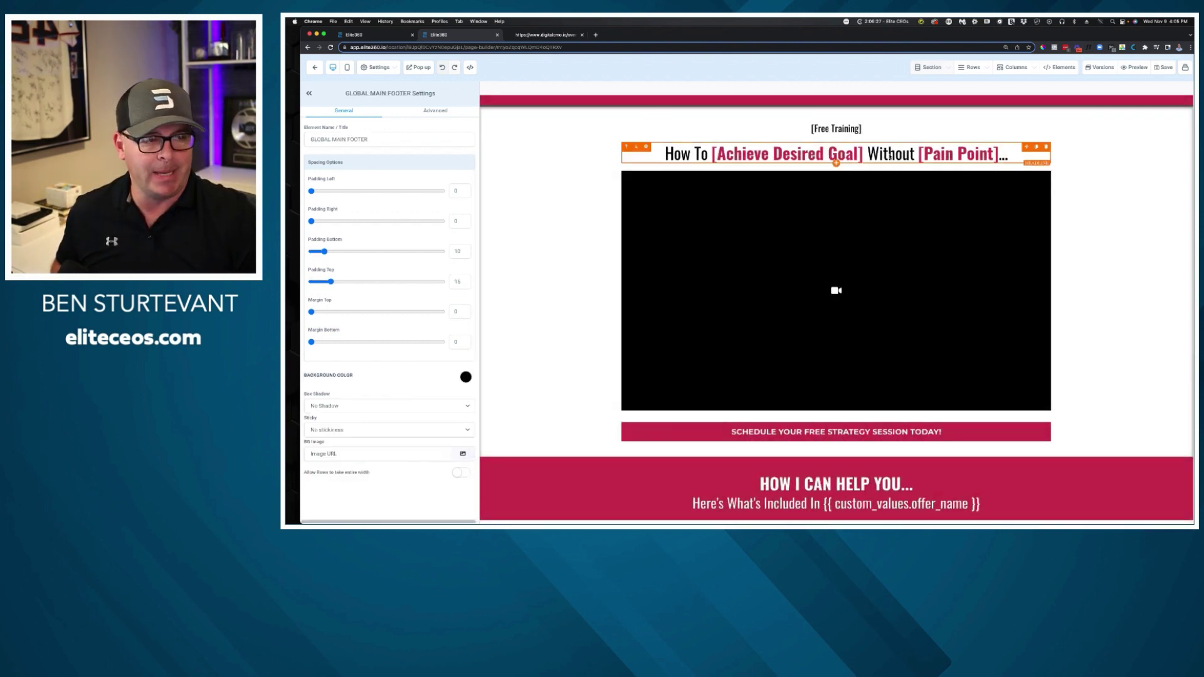
left_click(532, 35)
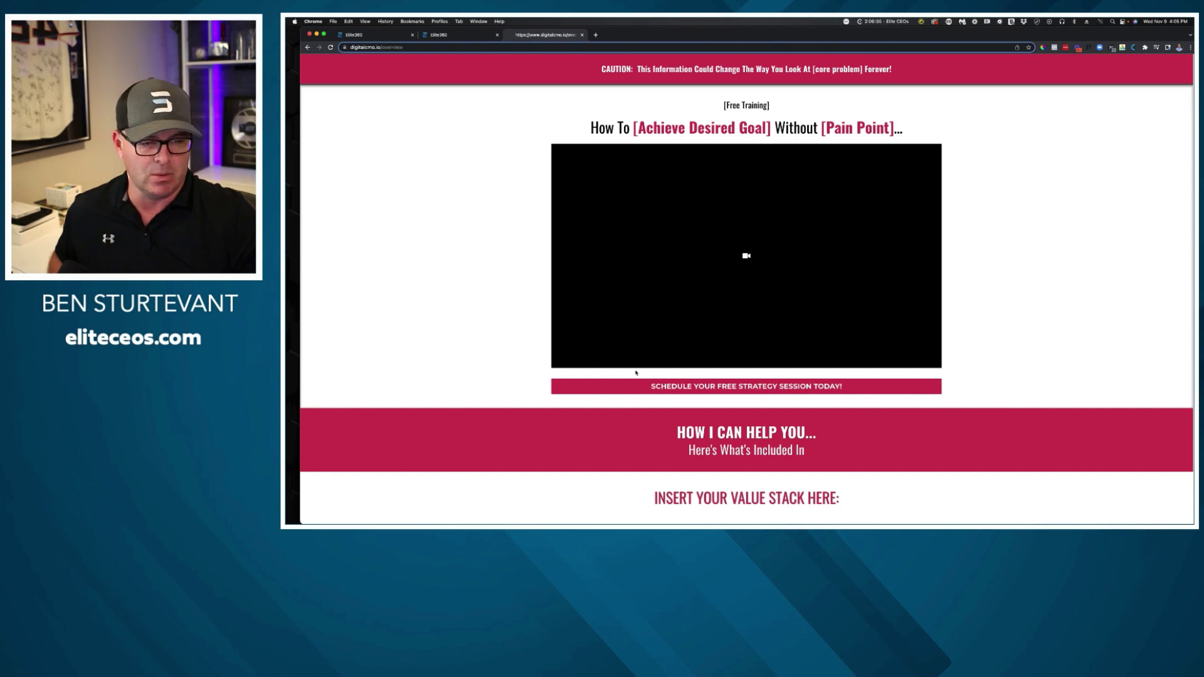
Open the booking popup and select Tue, Nov 15, 2022 at 04:00 PM.
left_click(794, 387)
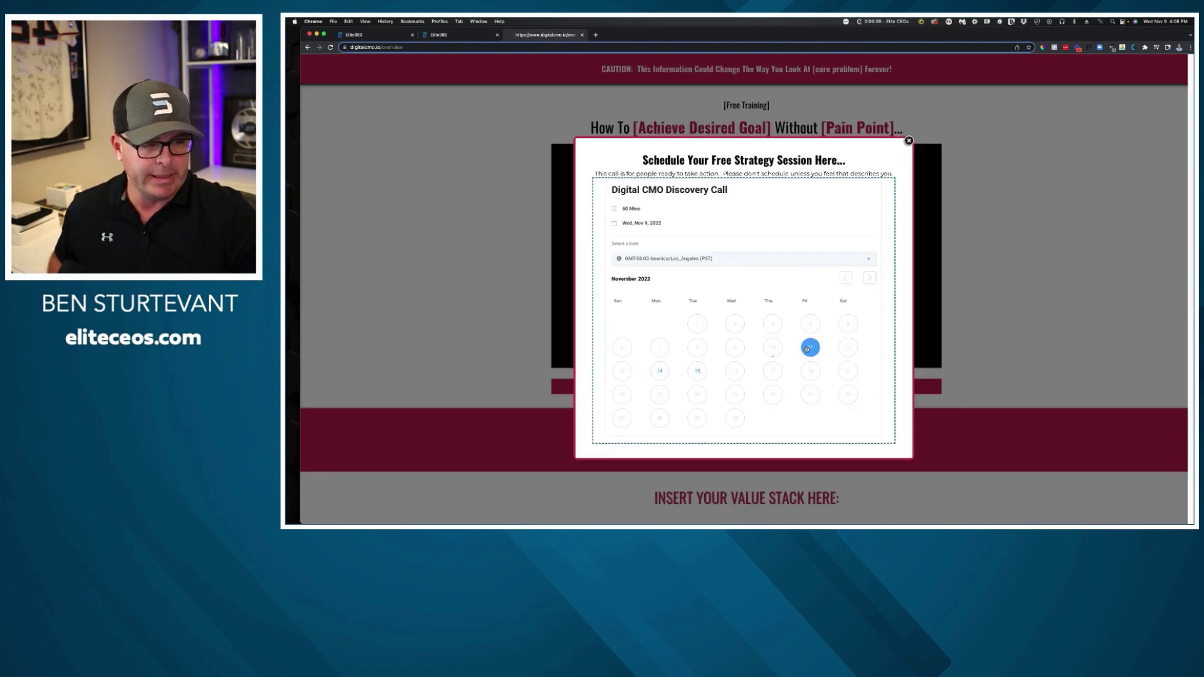
left_click(698, 371)
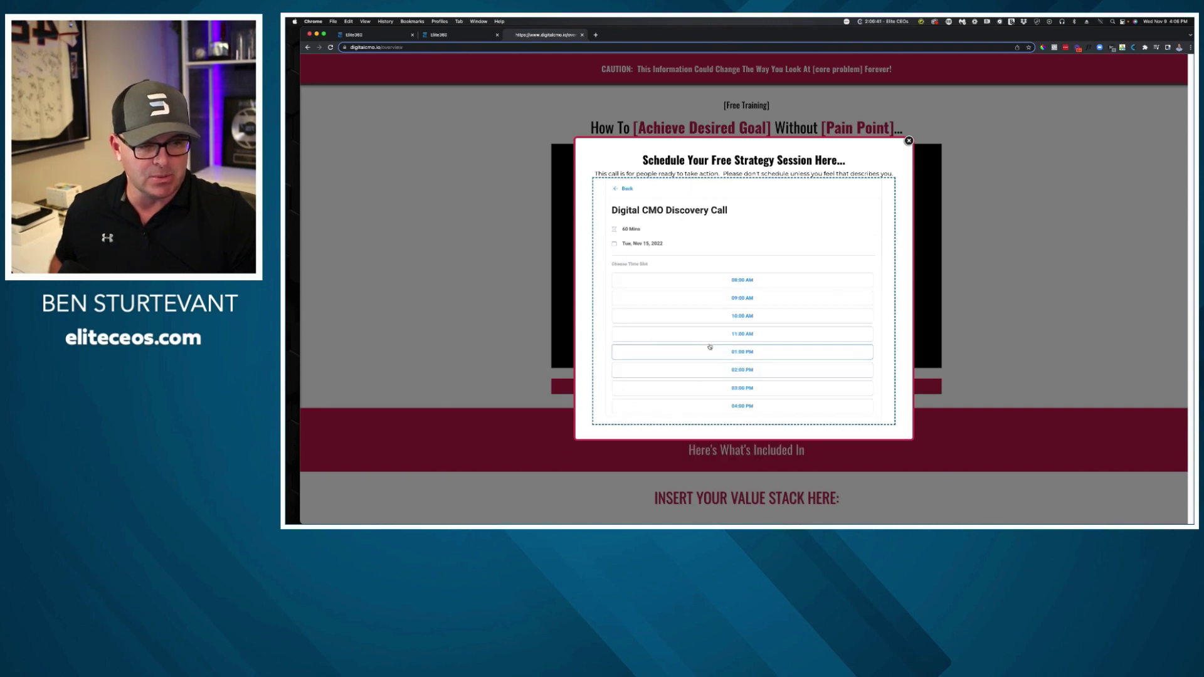
left_click(778, 410)
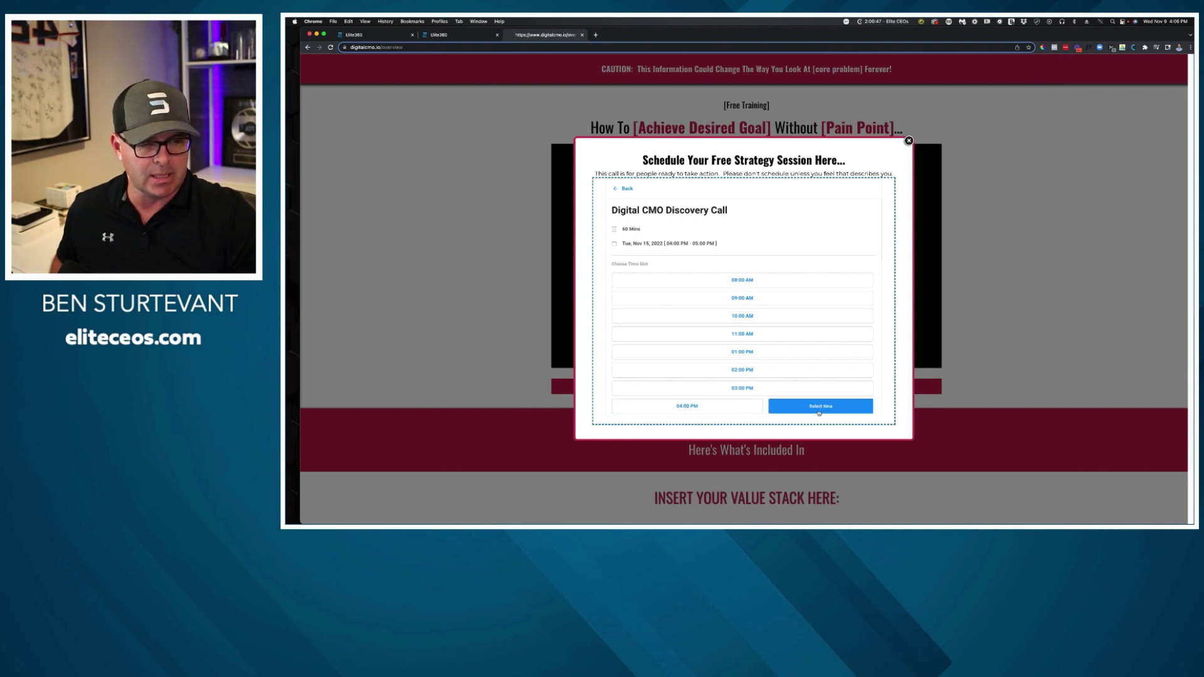
left_click(819, 412)
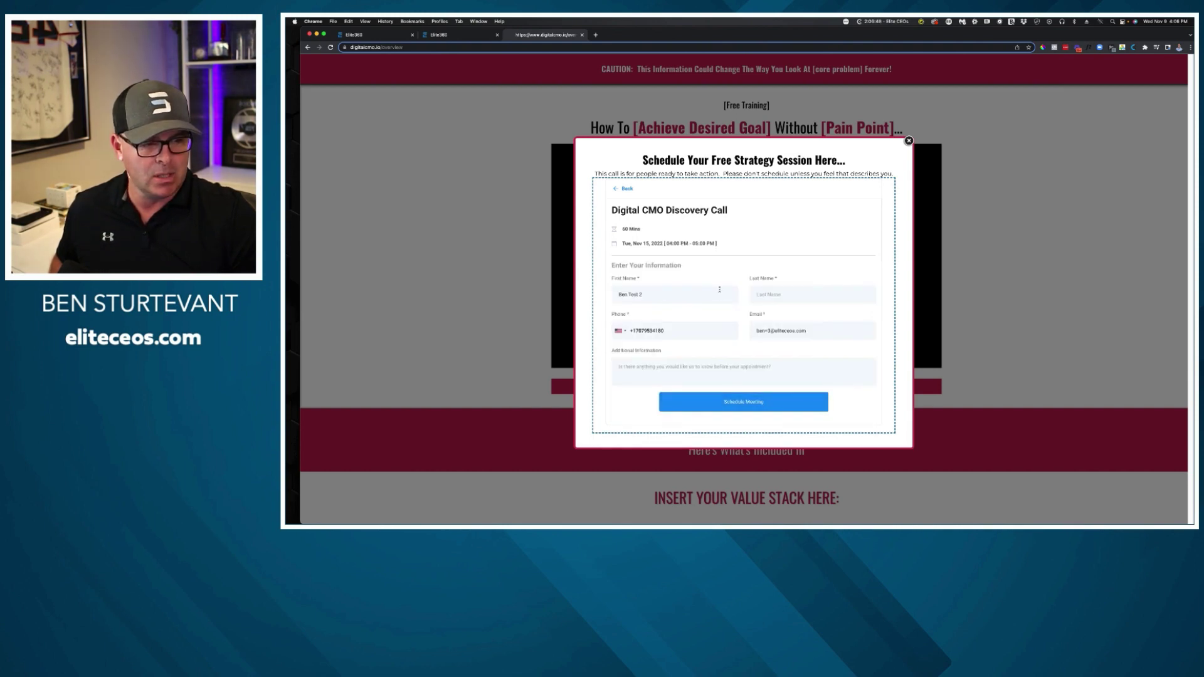
Fill in the contact details, add the note 'Test', and schedule the meeting.
left_click(772, 300)
type("Sturtevant")
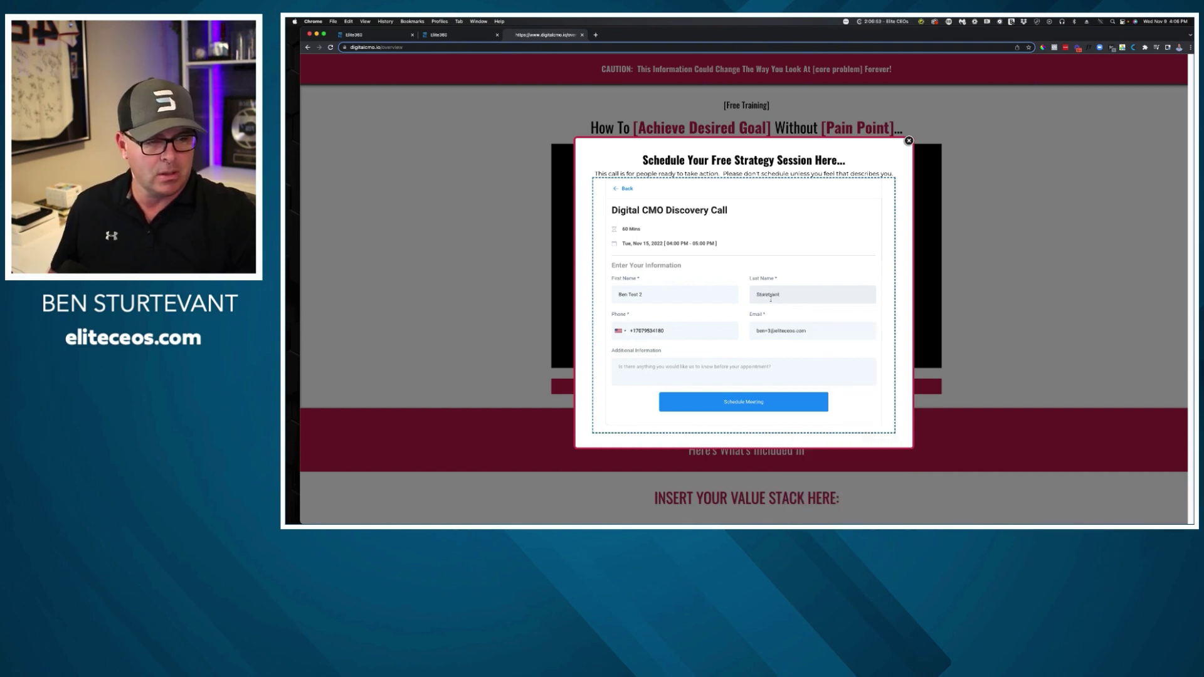
double_click(771, 299)
type("St")
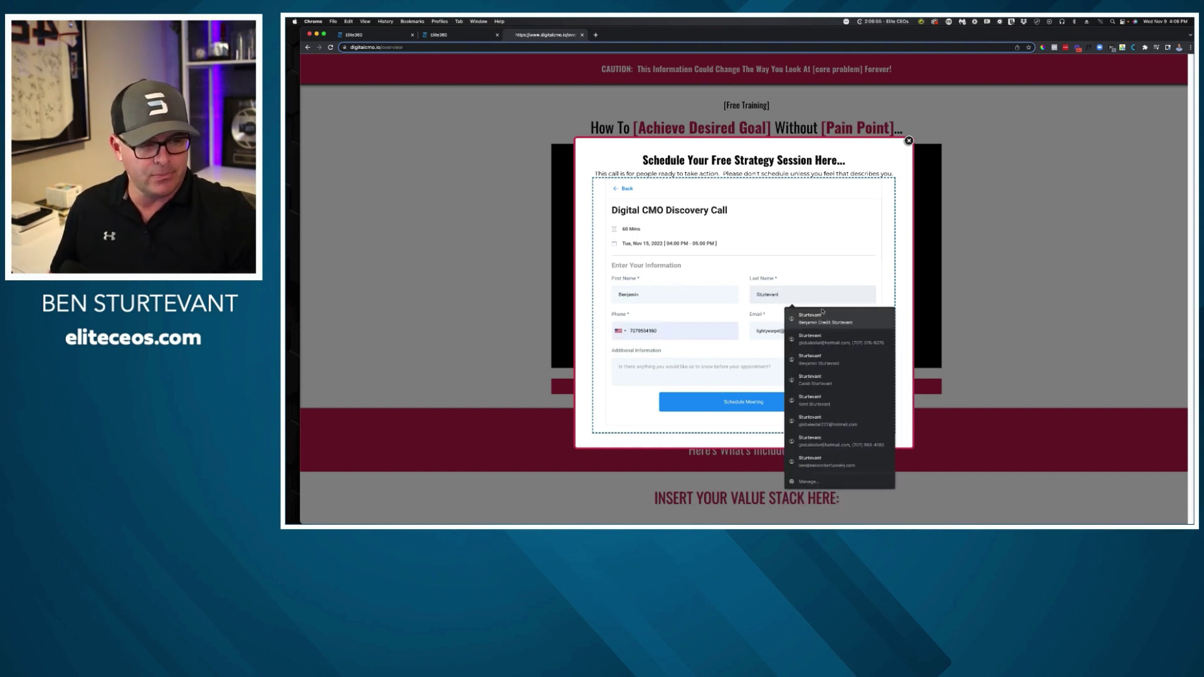
left_click(825, 320)
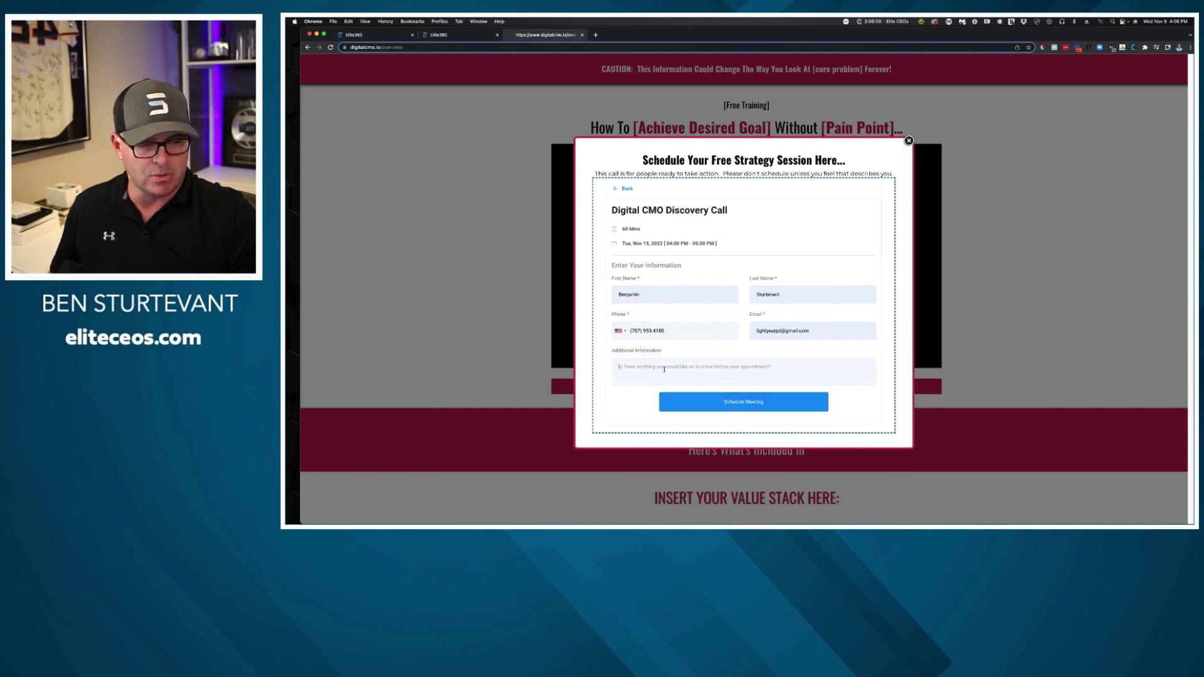
left_click(664, 369)
type("Test 1")
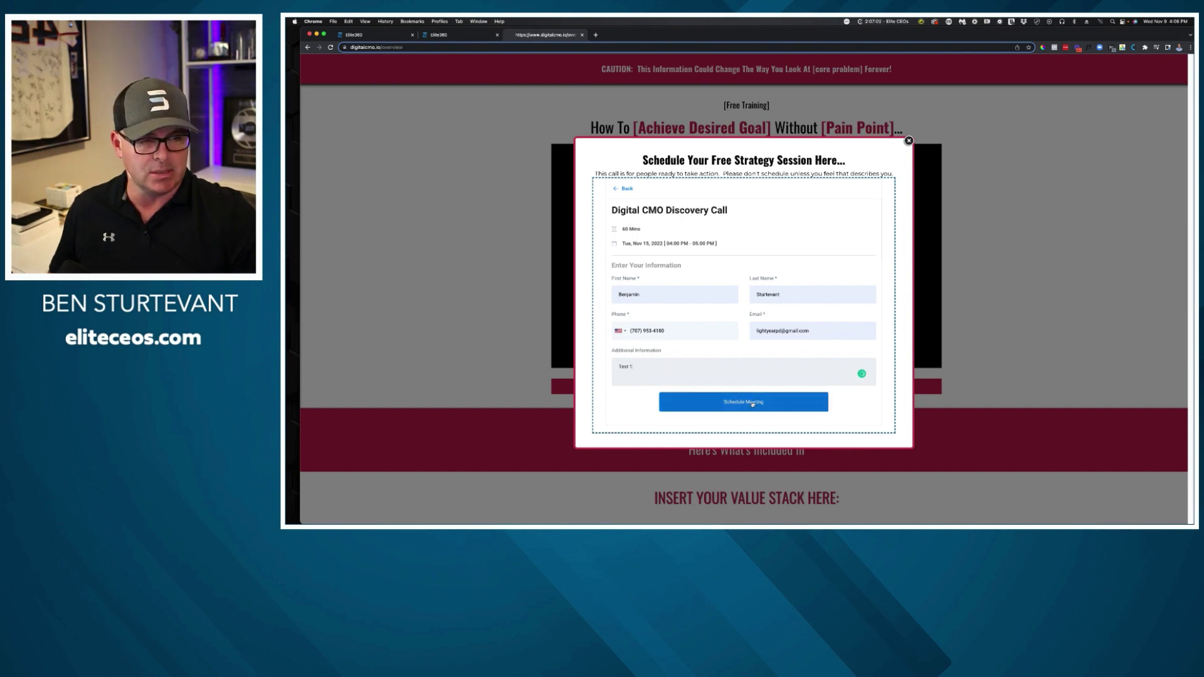
left_click(752, 403)
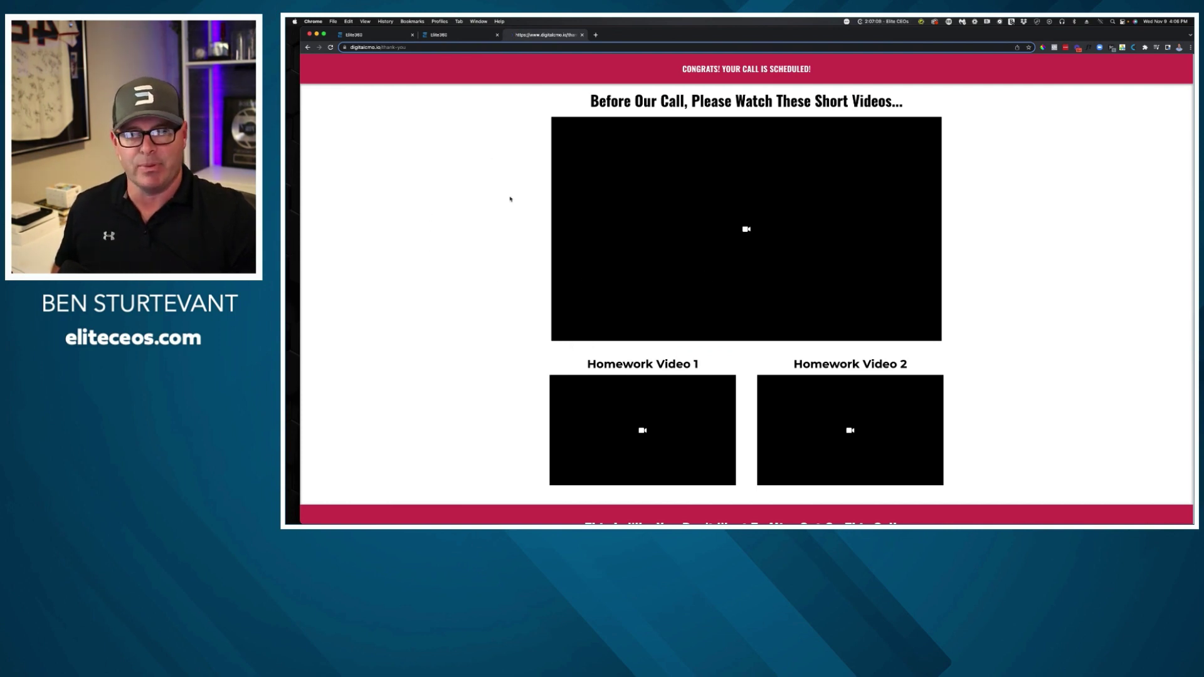
Check the Thank You step's page address against the live thank-you page URL.
left_click(439, 35)
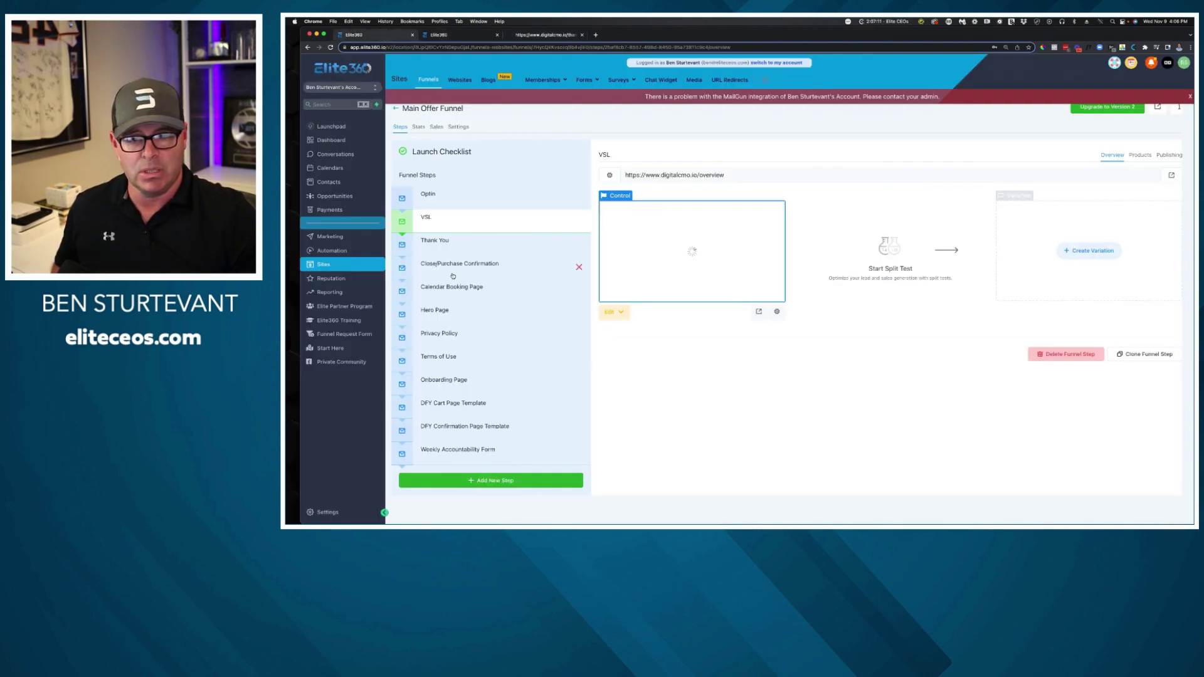
left_click(457, 247)
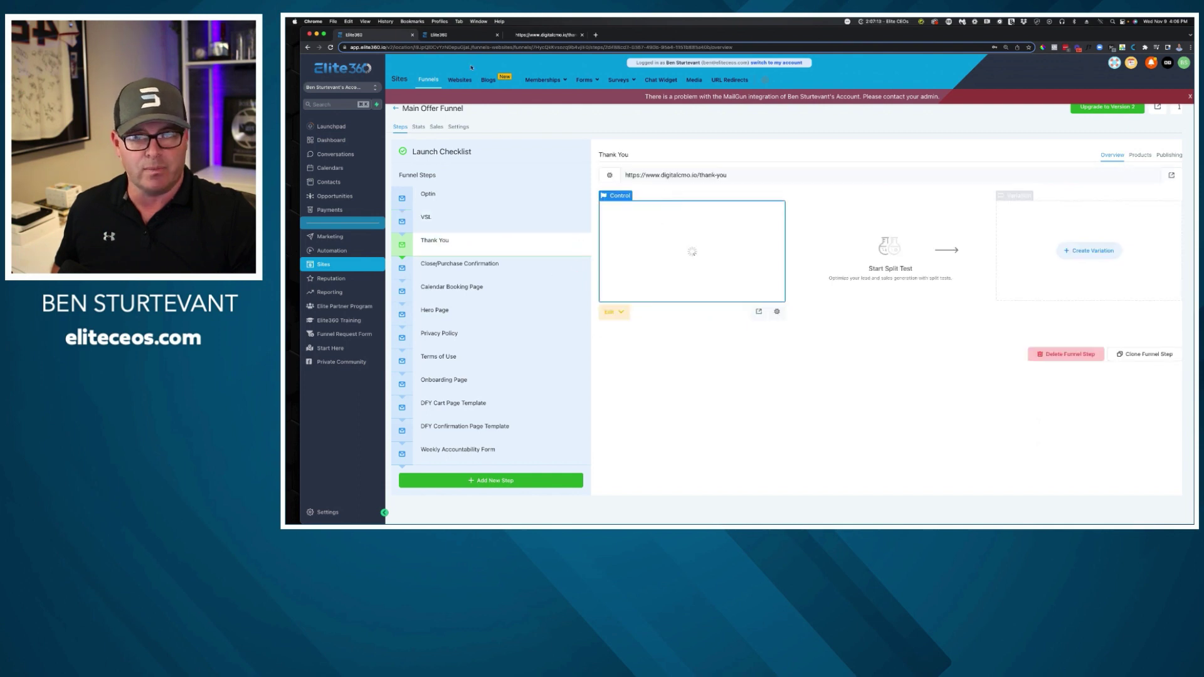
left_click(524, 36)
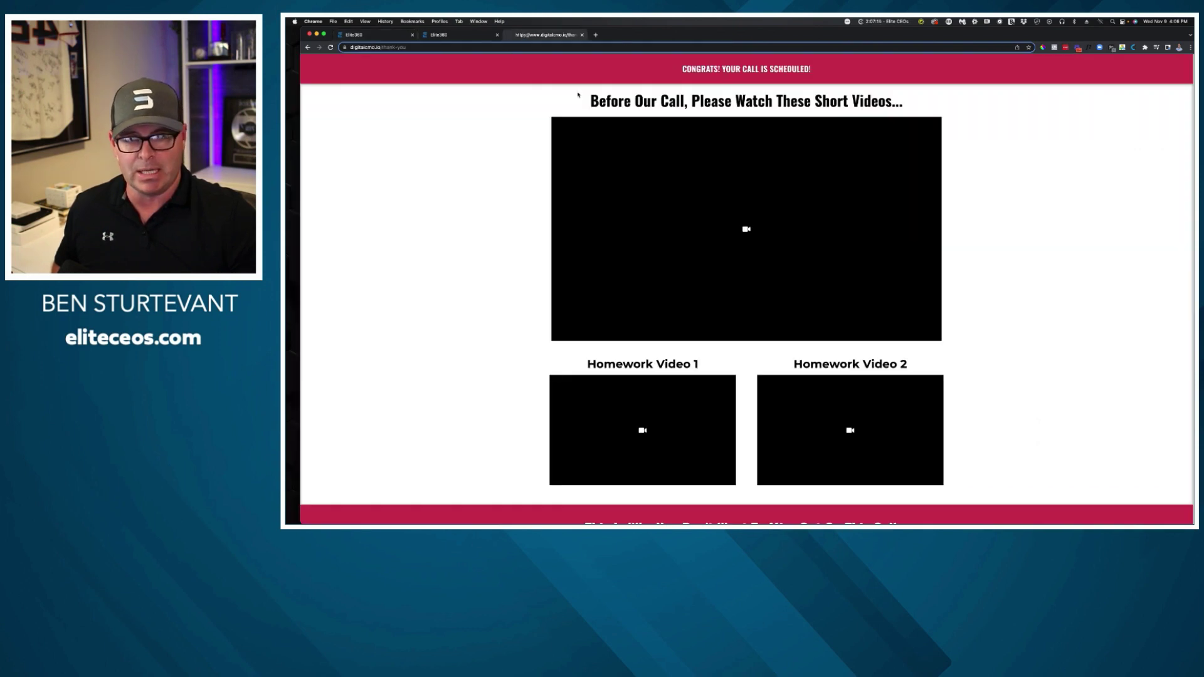
left_click(373, 46)
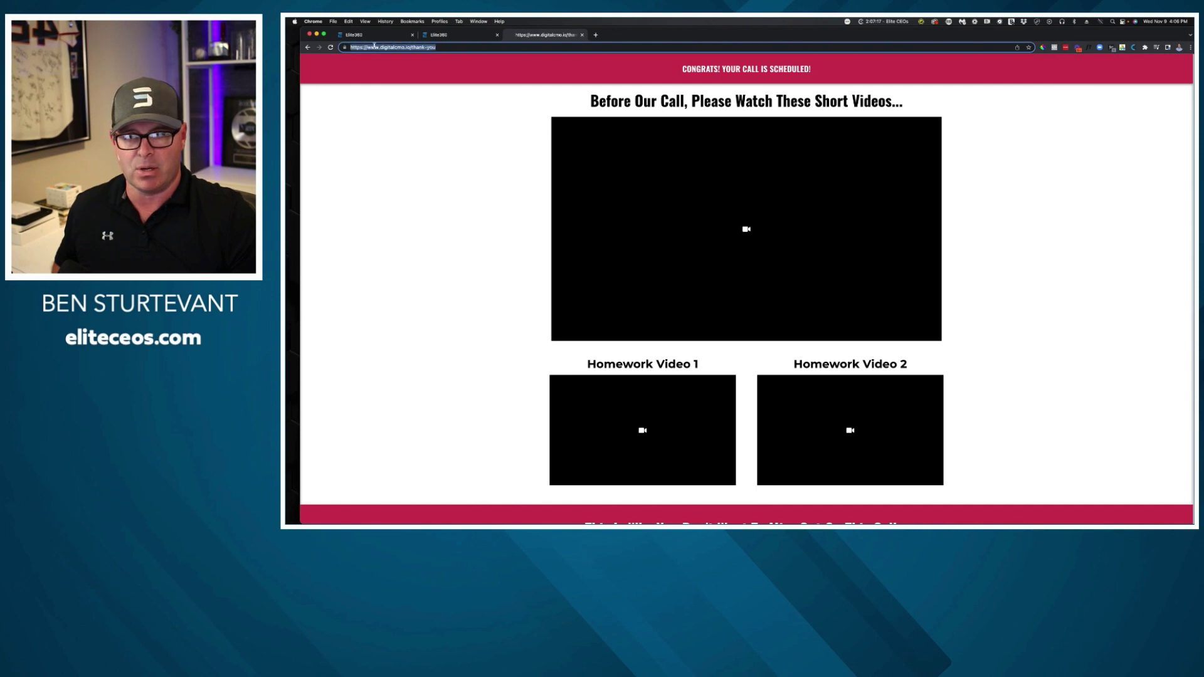
Scroll through the live thank-you page, then close its tab.
scroll(612, 232, "down", 15)
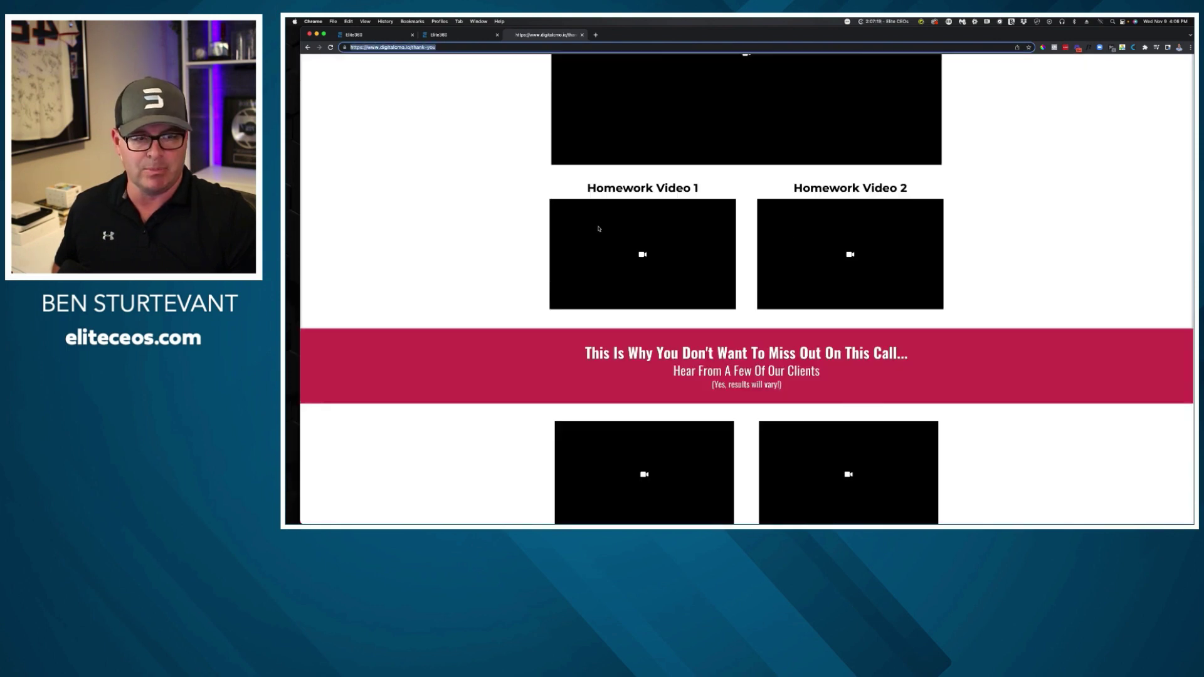
scroll(593, 227, "up", 15)
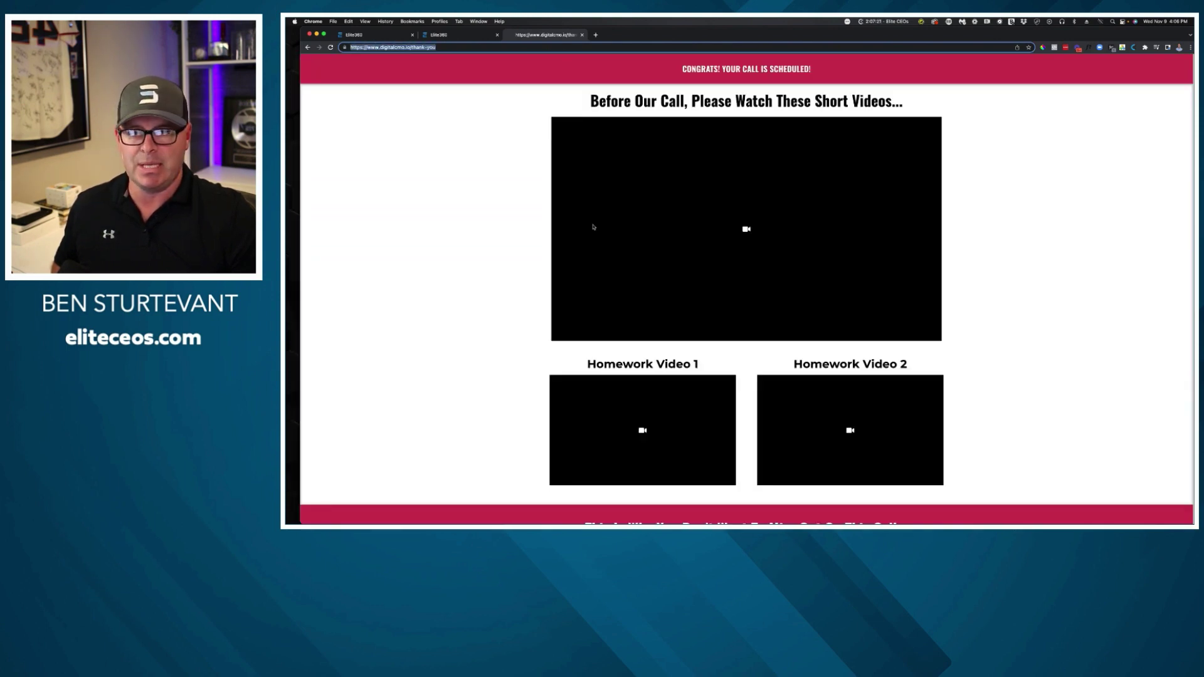
scroll(593, 227, "down", 20)
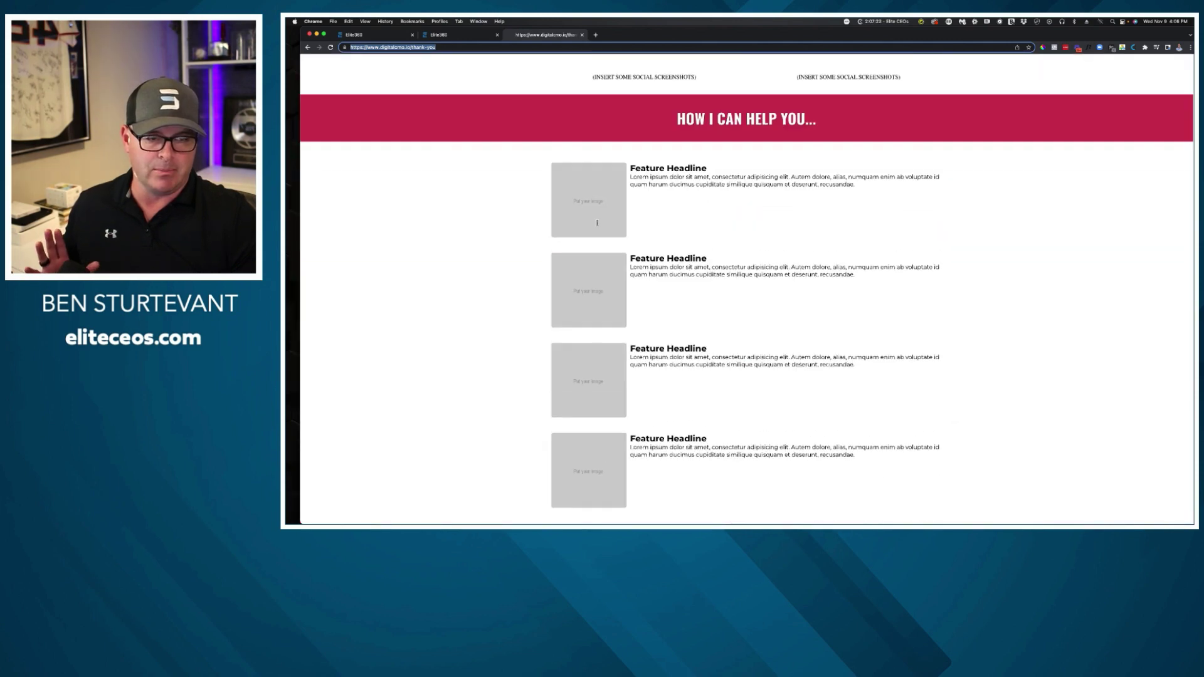
scroll(612, 225, "up", 15)
scroll(618, 227, "down", 8)
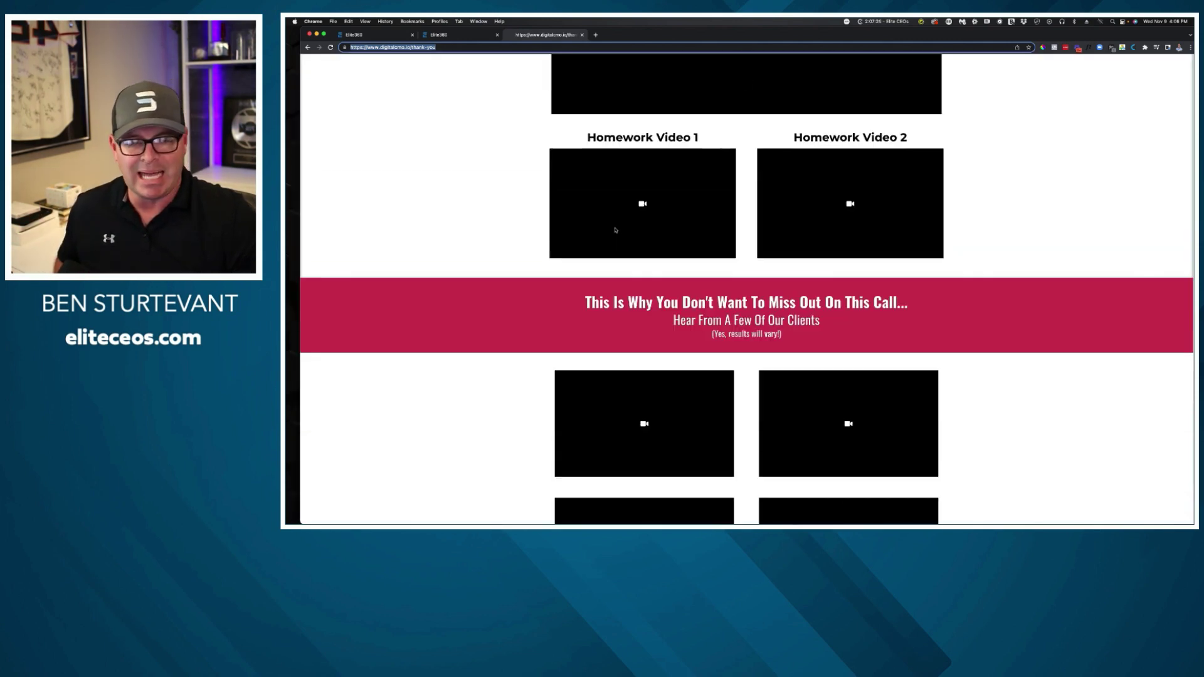
scroll(618, 228, "down", 8)
scroll(712, 249, "up", 8)
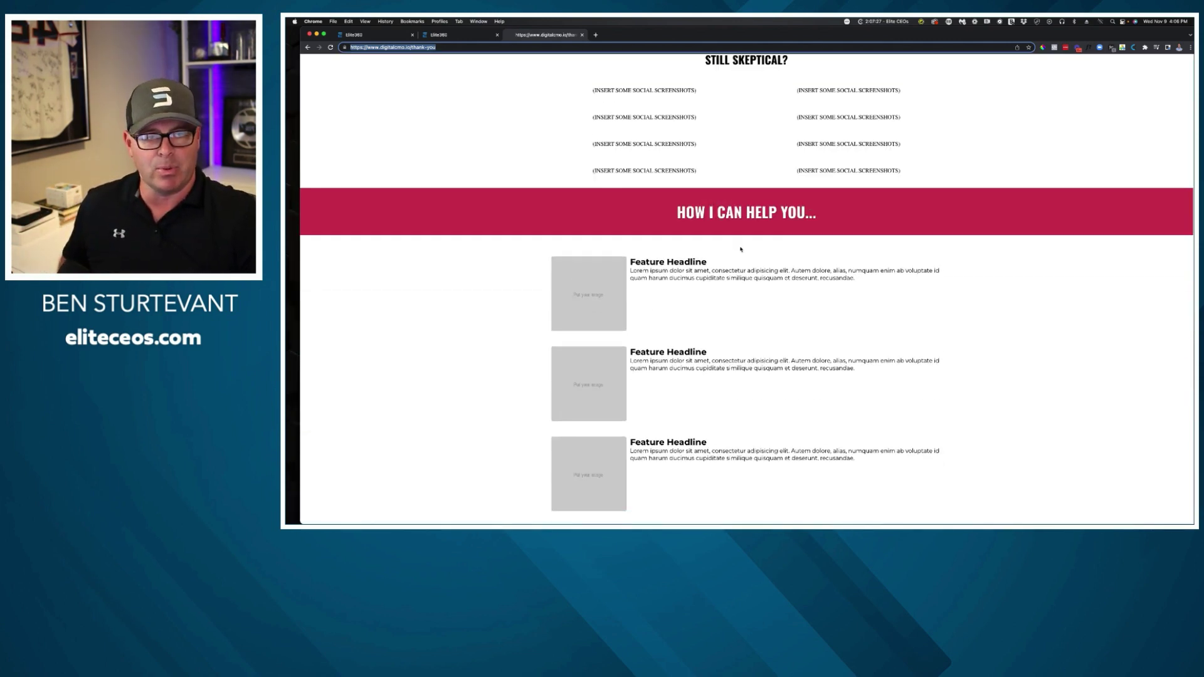
scroll(692, 242, "up", 10)
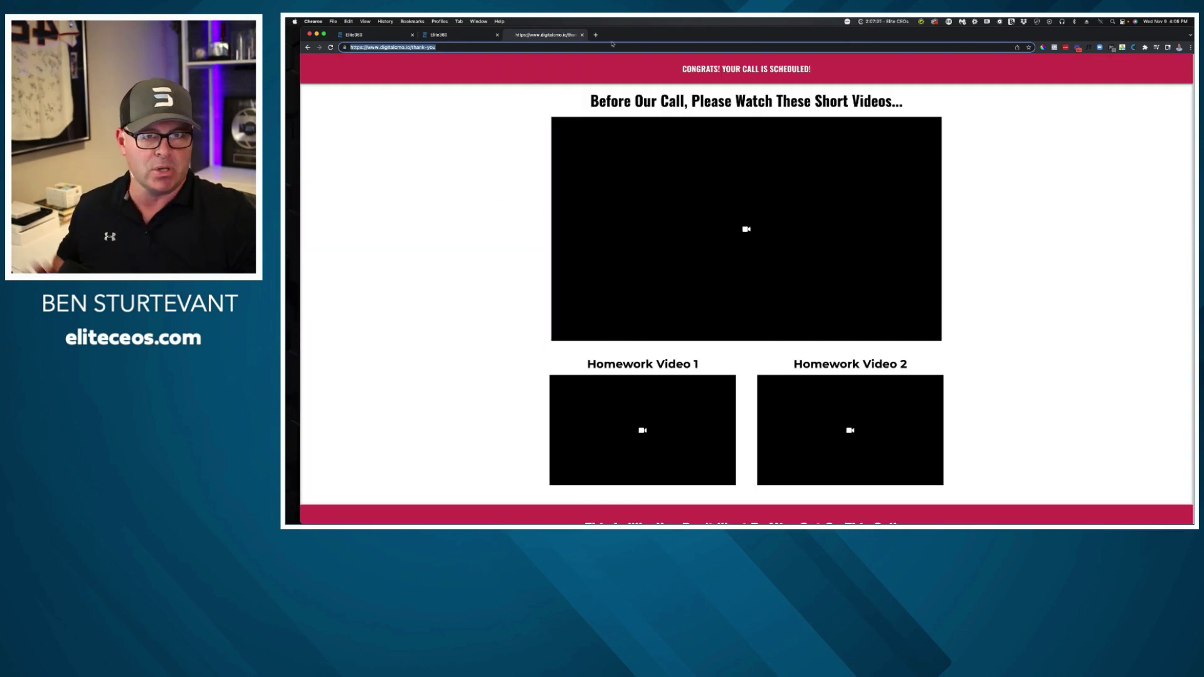
left_click(581, 36)
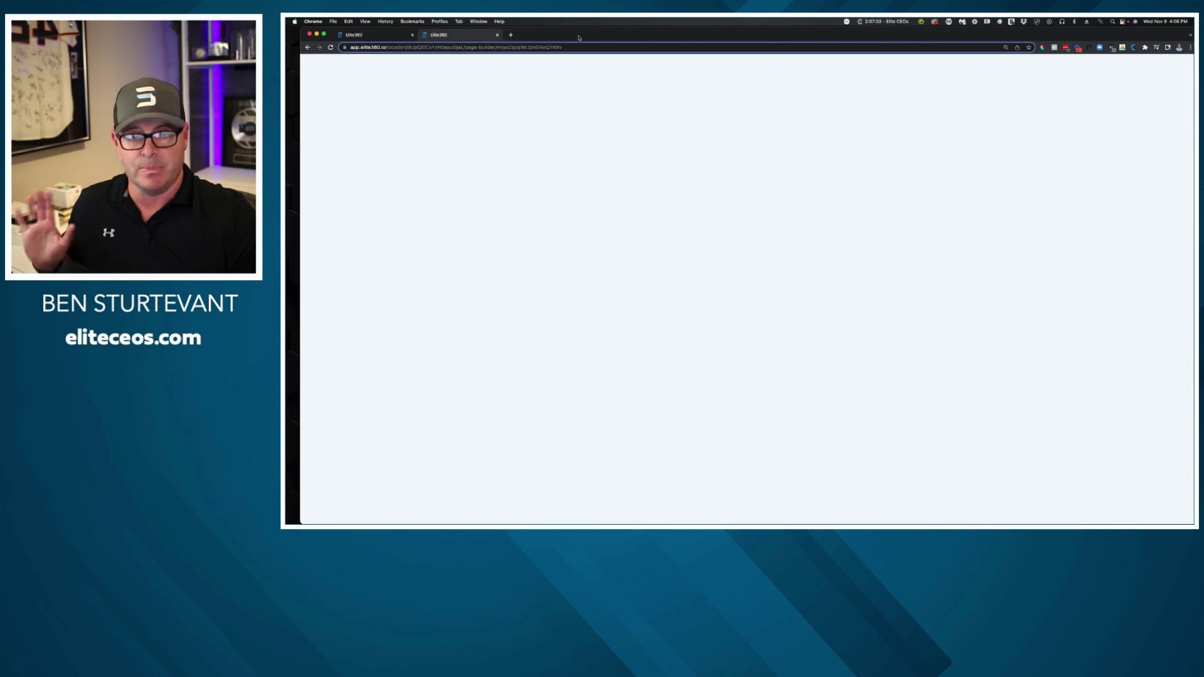
Open the Calendar Booking Page step in the page builder.
left_click(498, 35)
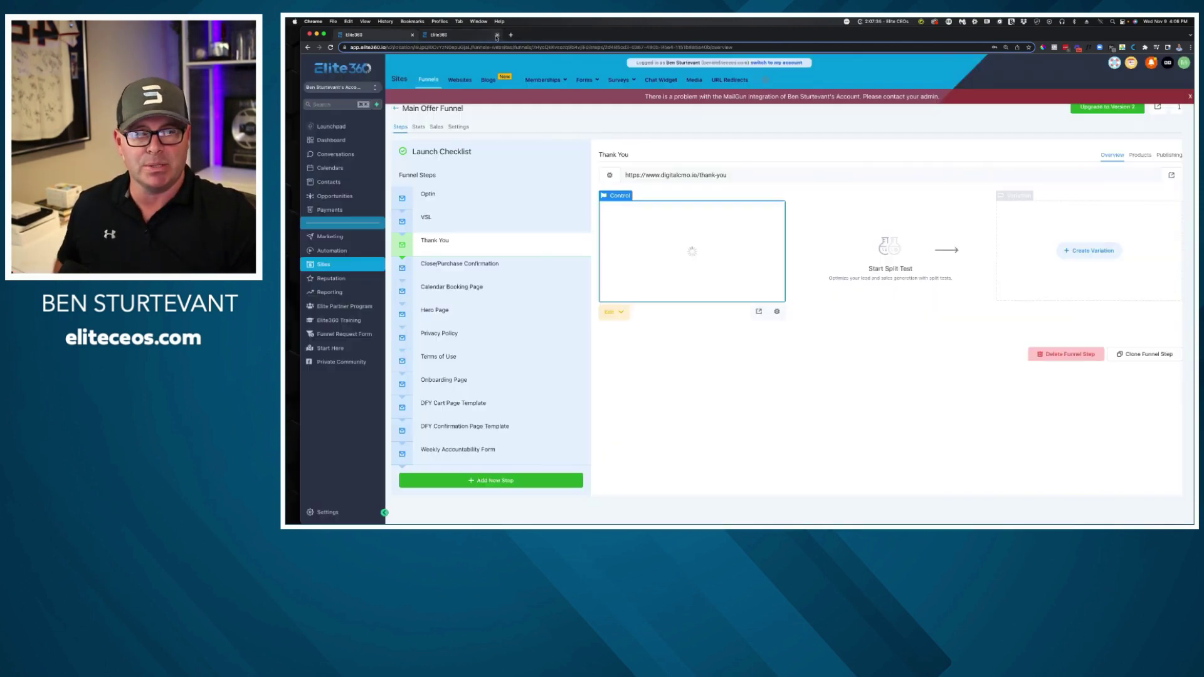
left_click(464, 289)
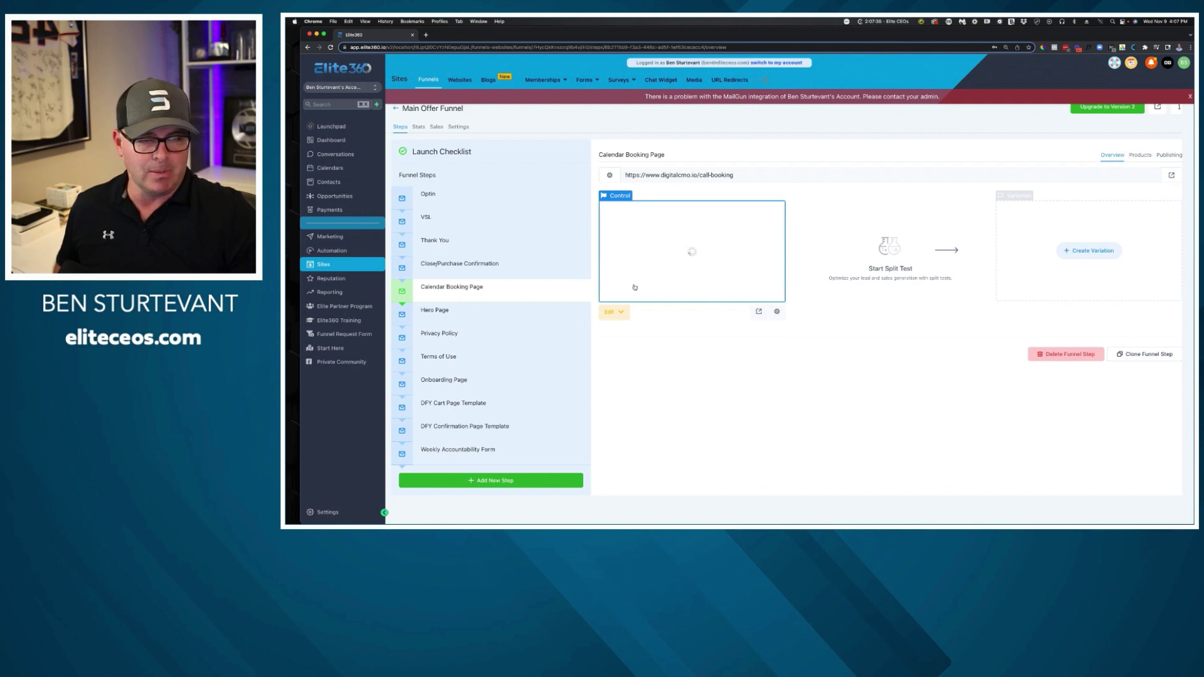
left_click(620, 313)
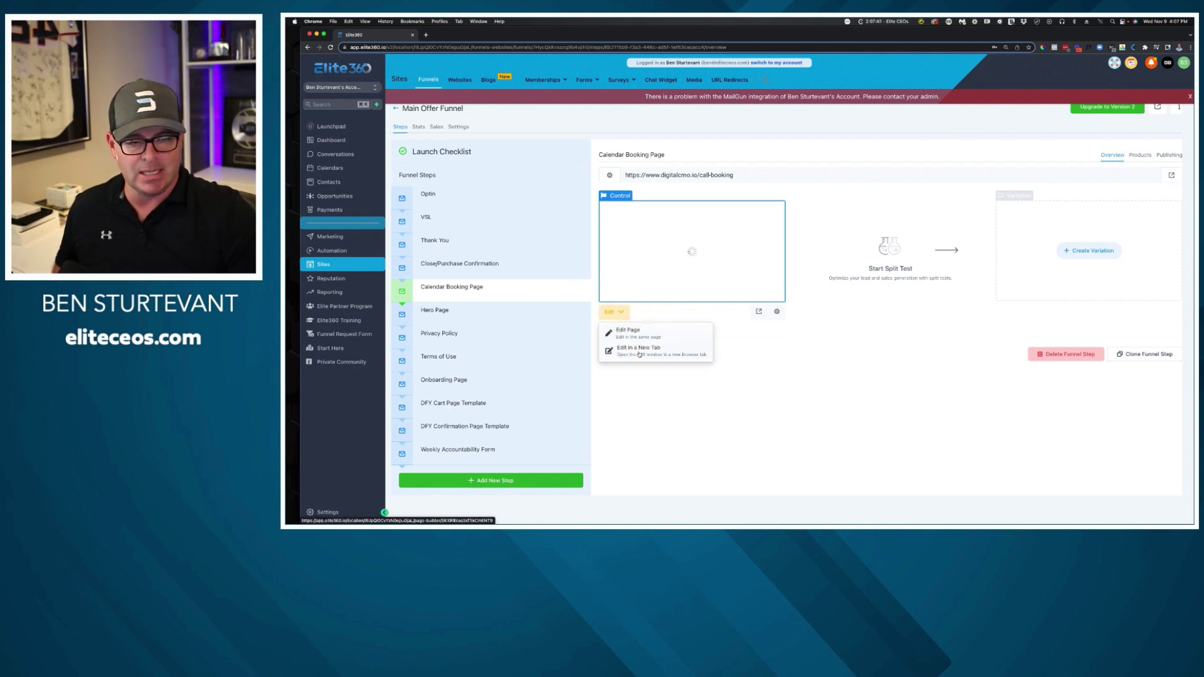
left_click(638, 350)
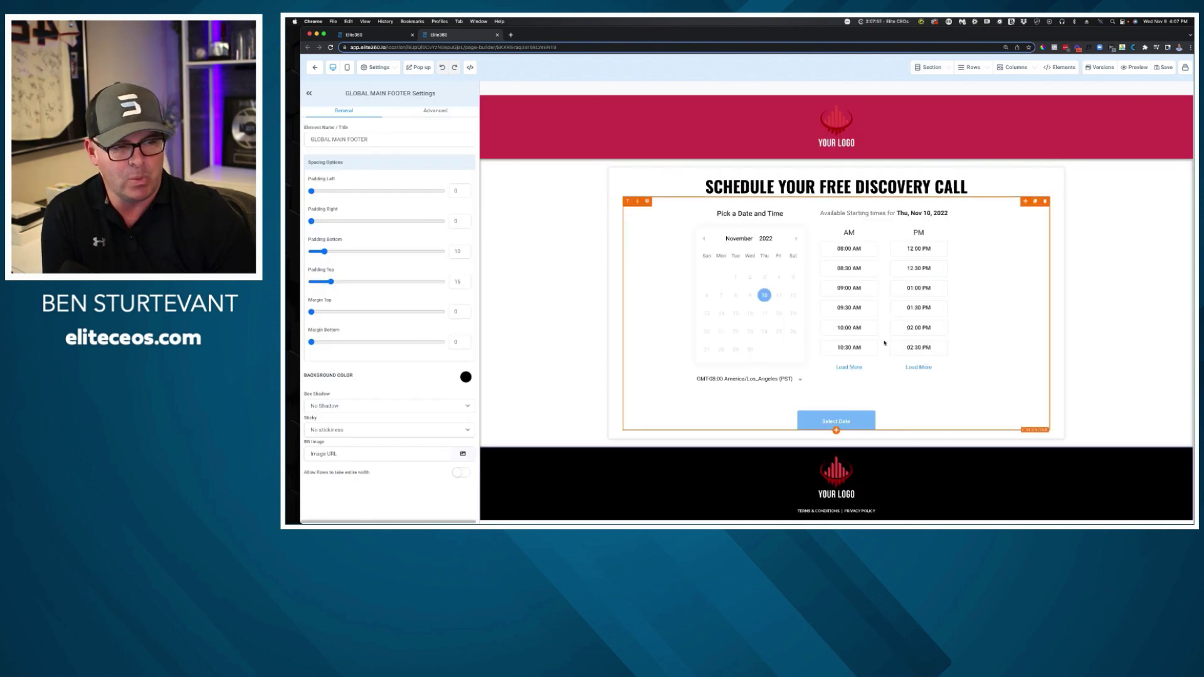
Set the calendar element to Digital CMO Discovery Call, save, and open a live preview.
left_click(887, 284)
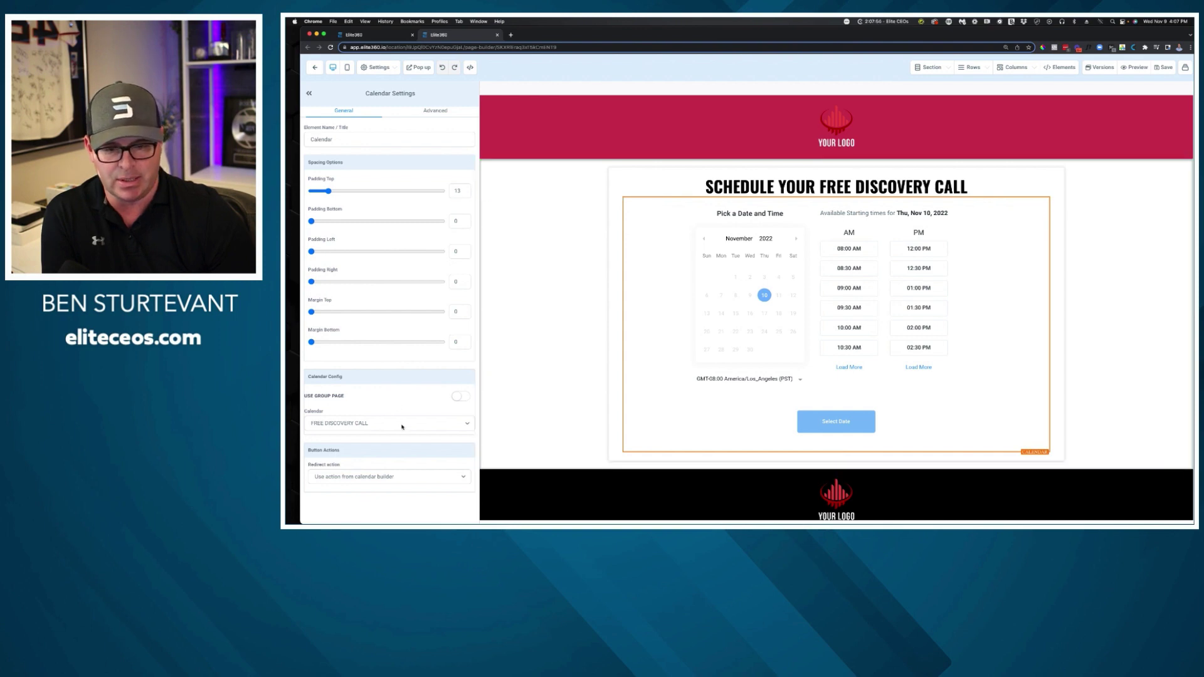
left_click(402, 427)
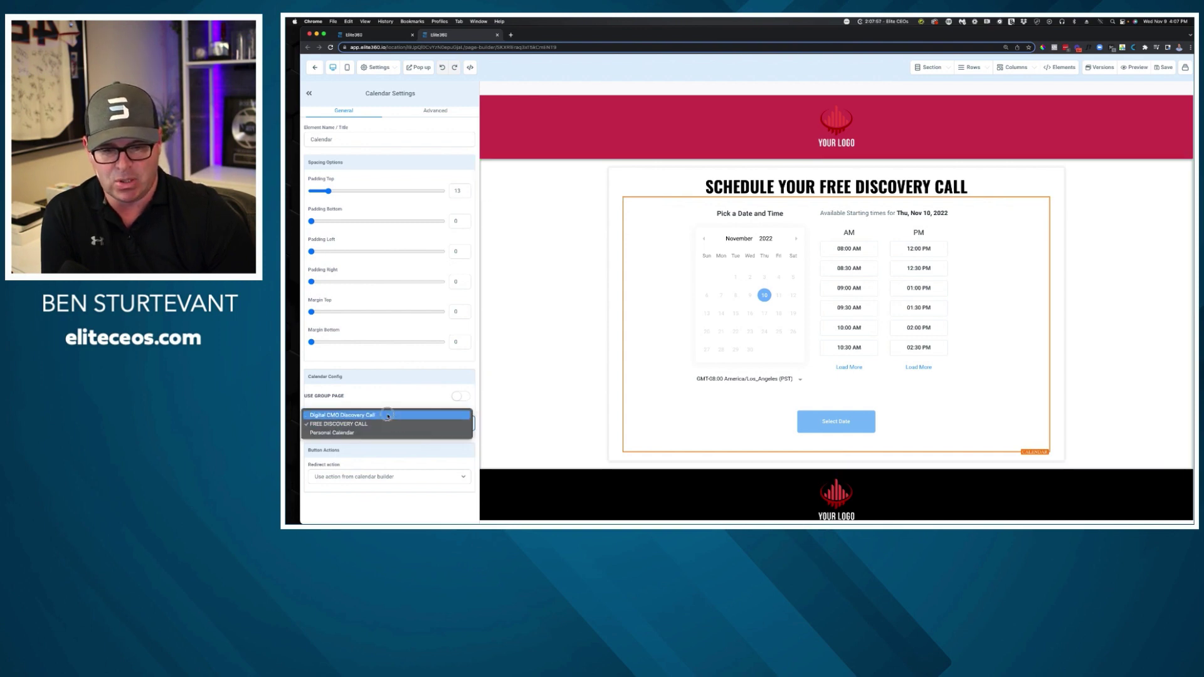
left_click(390, 415)
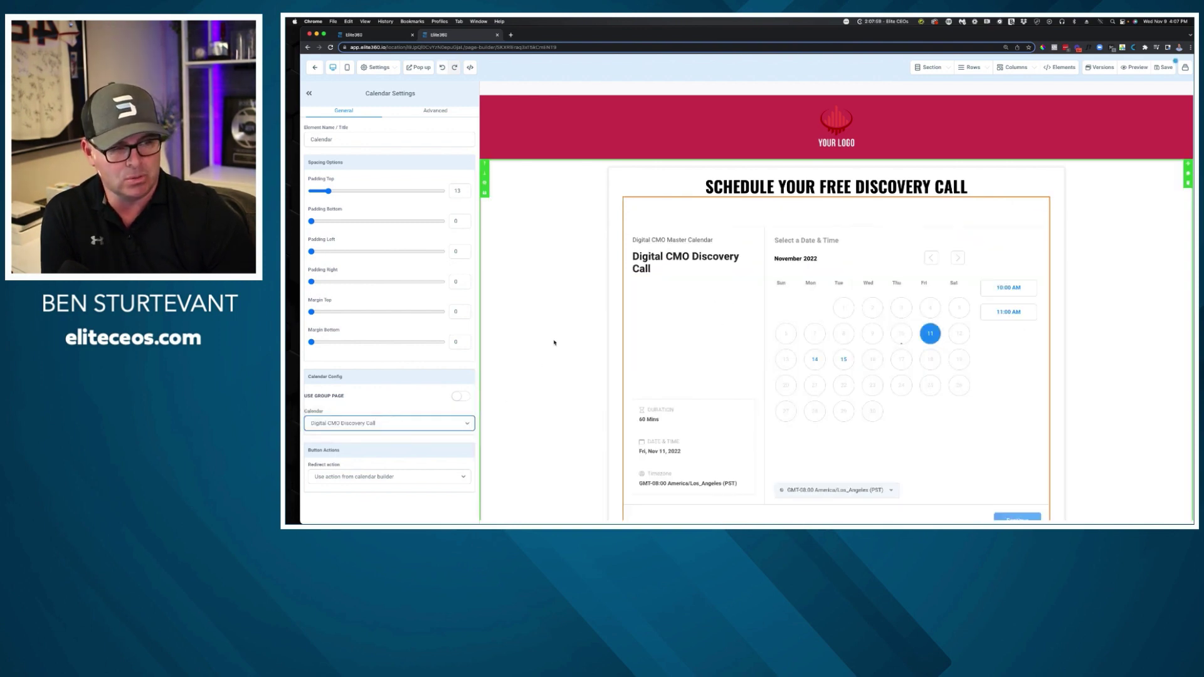
scroll(963, 290, "down", 2)
scroll(963, 291, "up", 2)
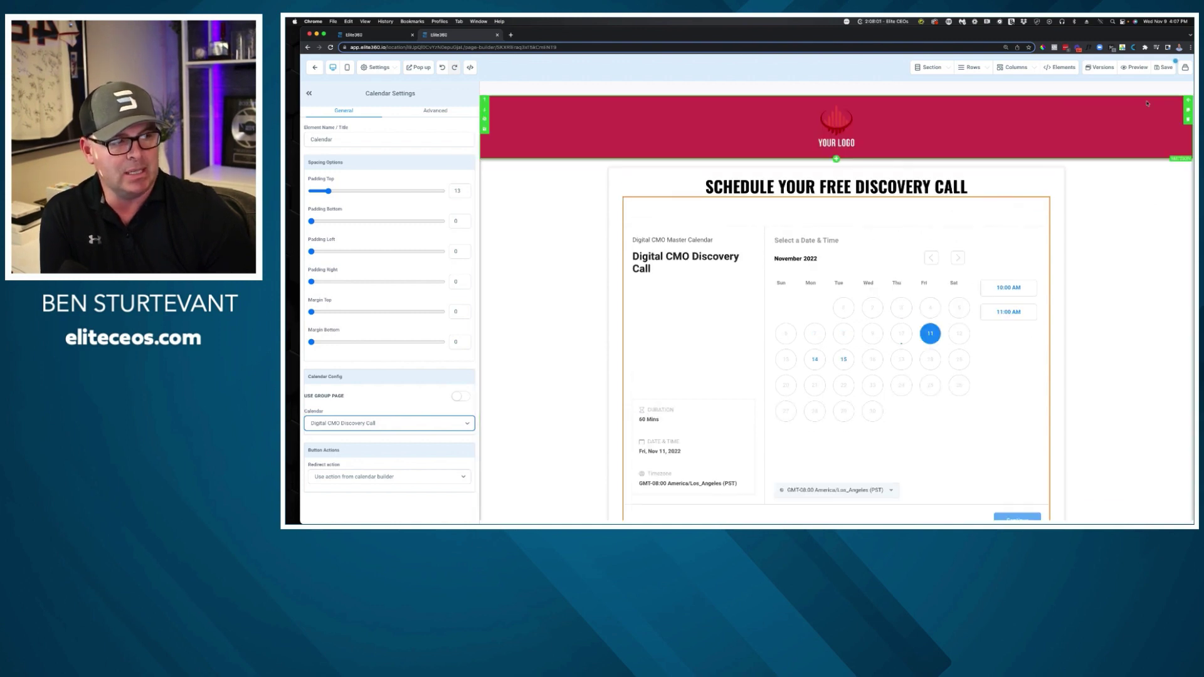
left_click(1164, 67)
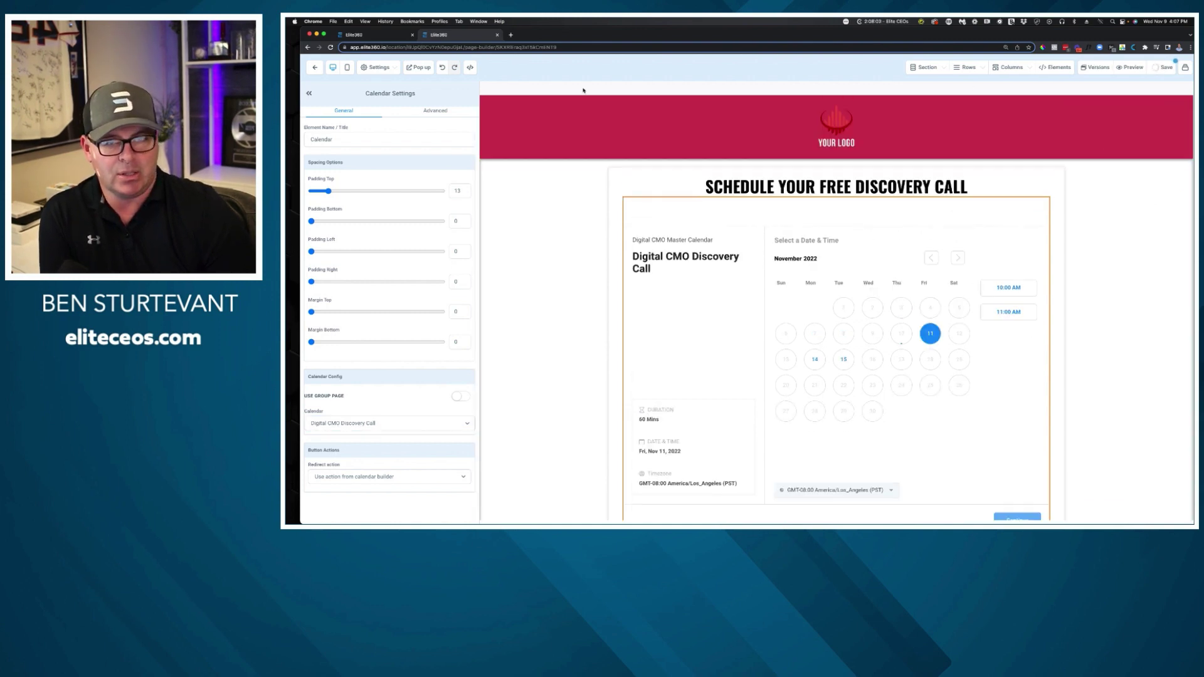
left_click(1132, 67)
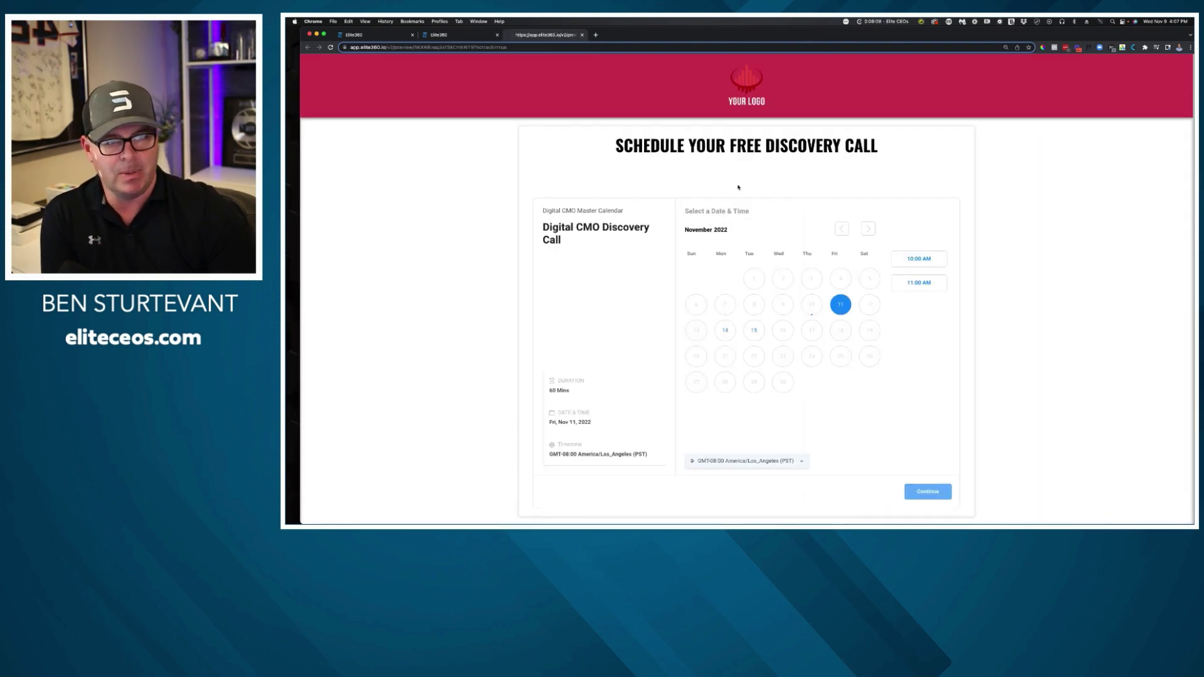
Delete the SCHEDULE YOUR FREE DISCOVERY CALL headline, set the calendar row's top padding to 0, and save.
scroll(739, 187, "down", 3)
scroll(720, 188, "up", 3)
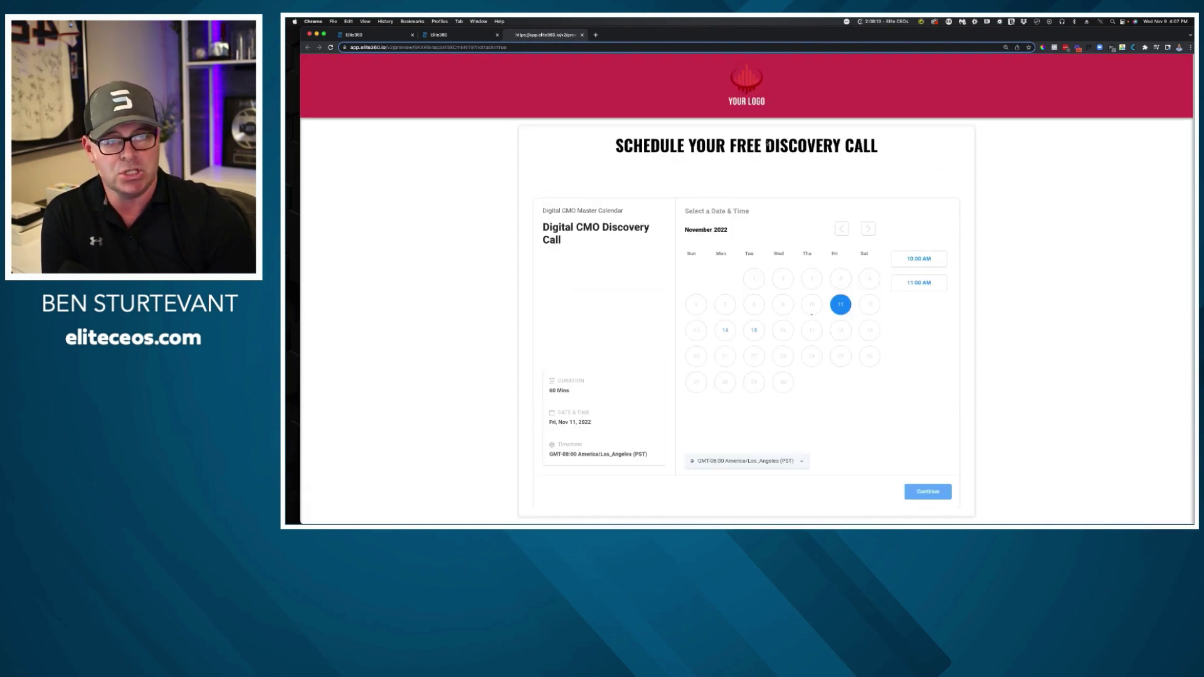
left_click(467, 35)
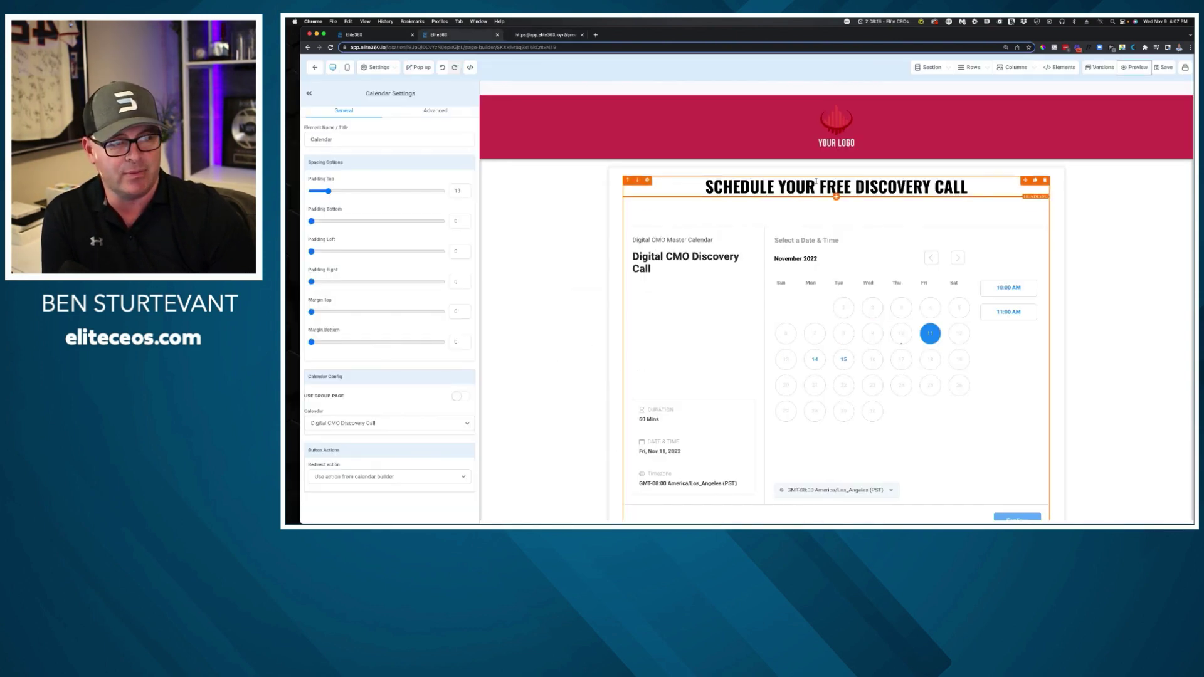
left_click(1045, 180)
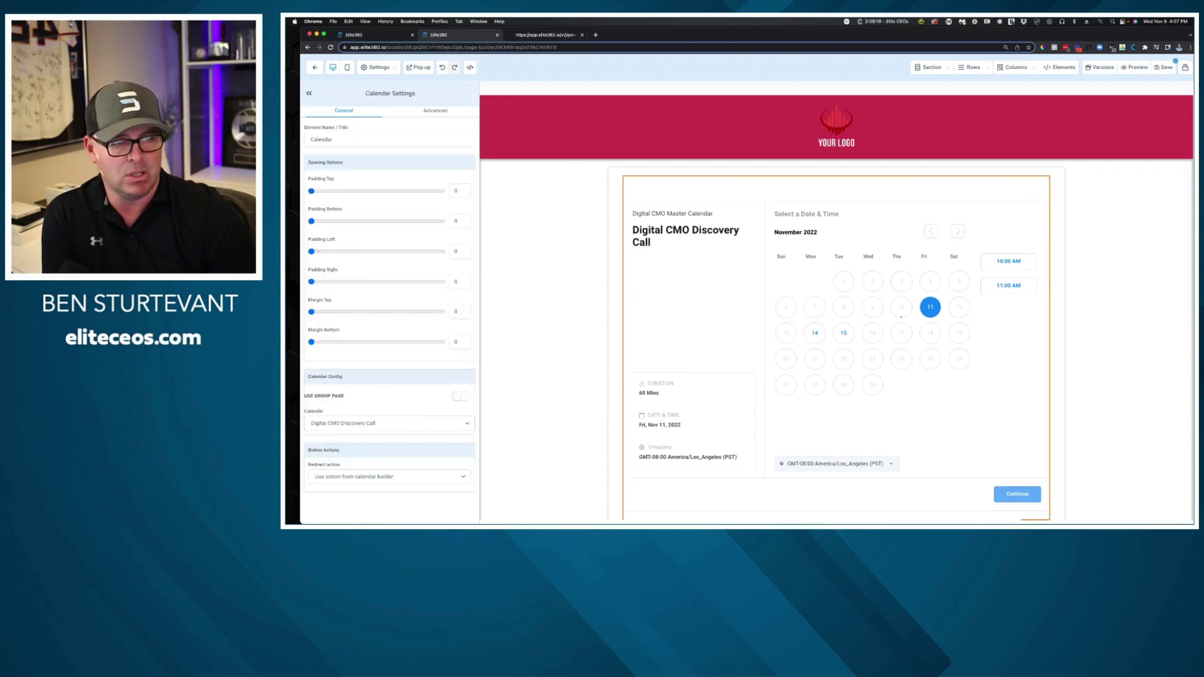
left_click(763, 172)
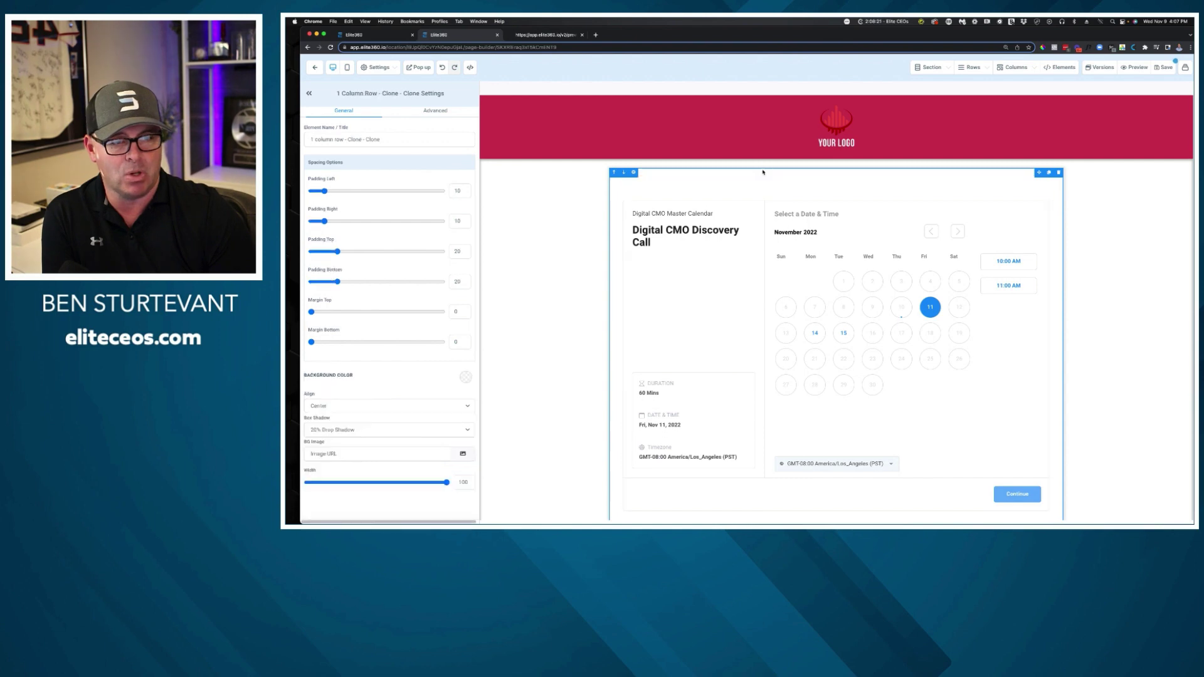
left_click_drag(337, 252, 311, 251)
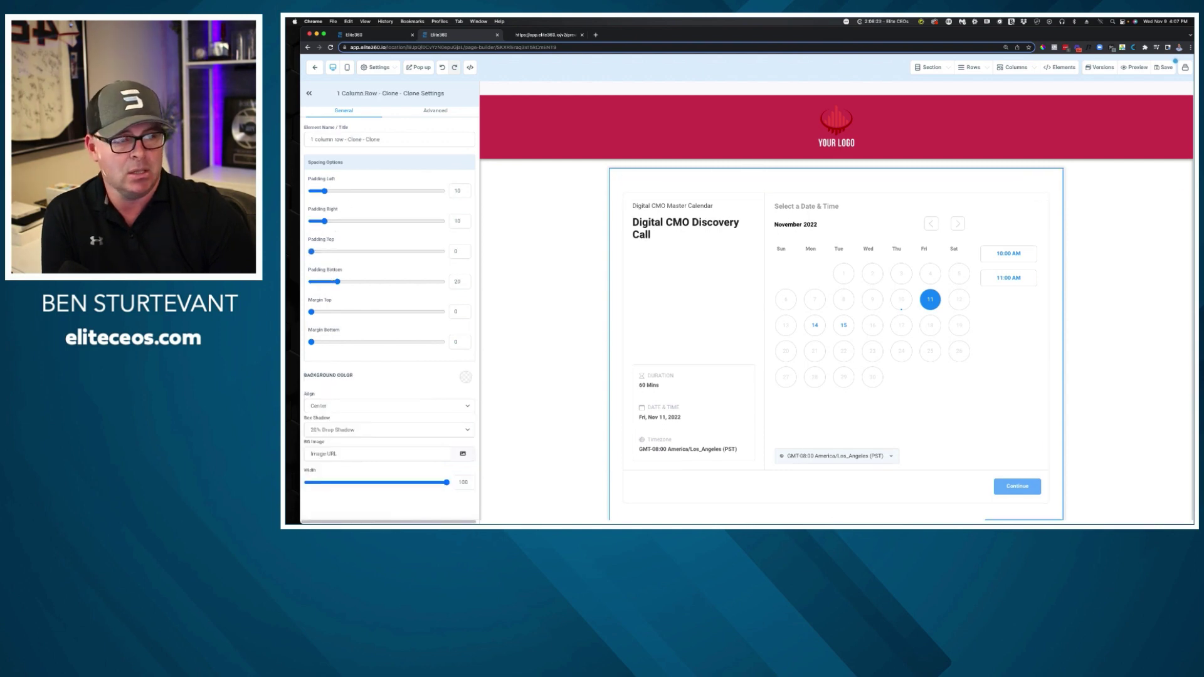
left_click(1157, 69)
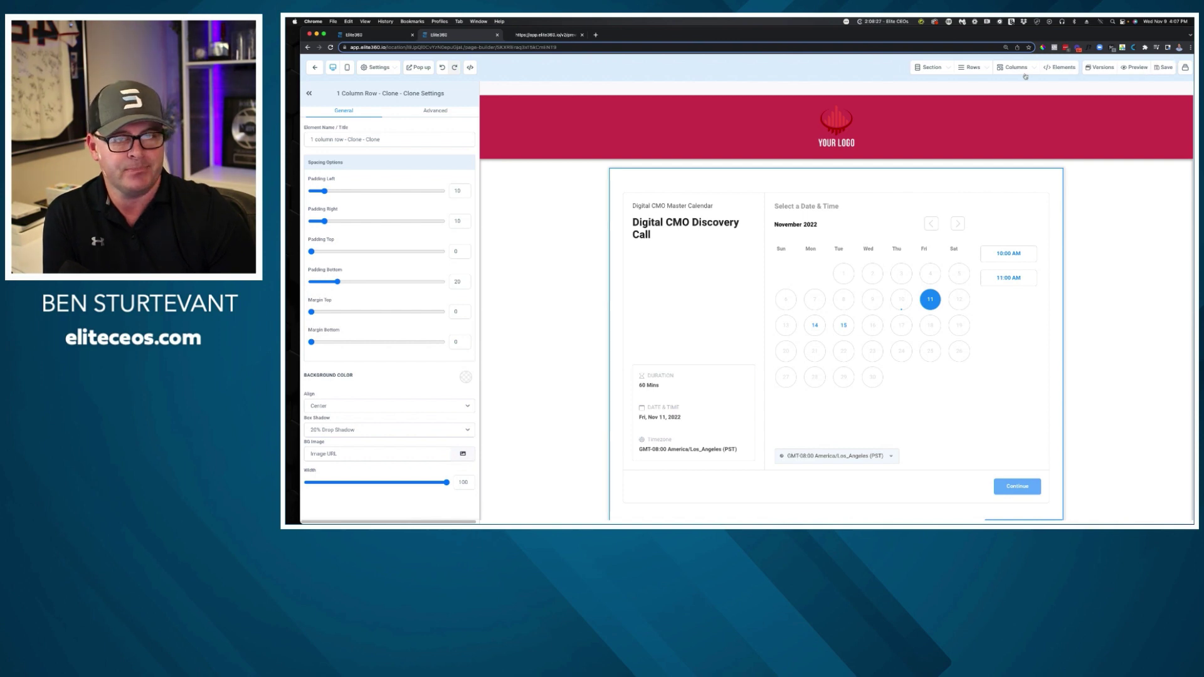
Reload the booking page preview to verify the changes, then close the preview and builder tabs.
left_click(541, 35)
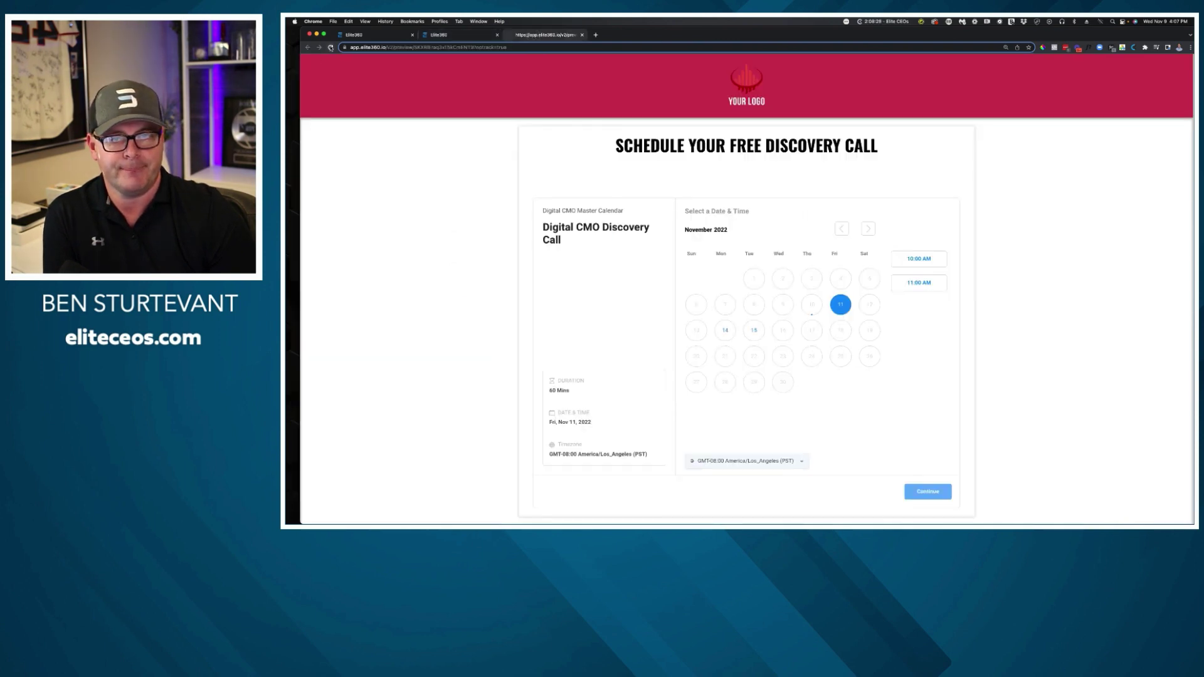
left_click(330, 48)
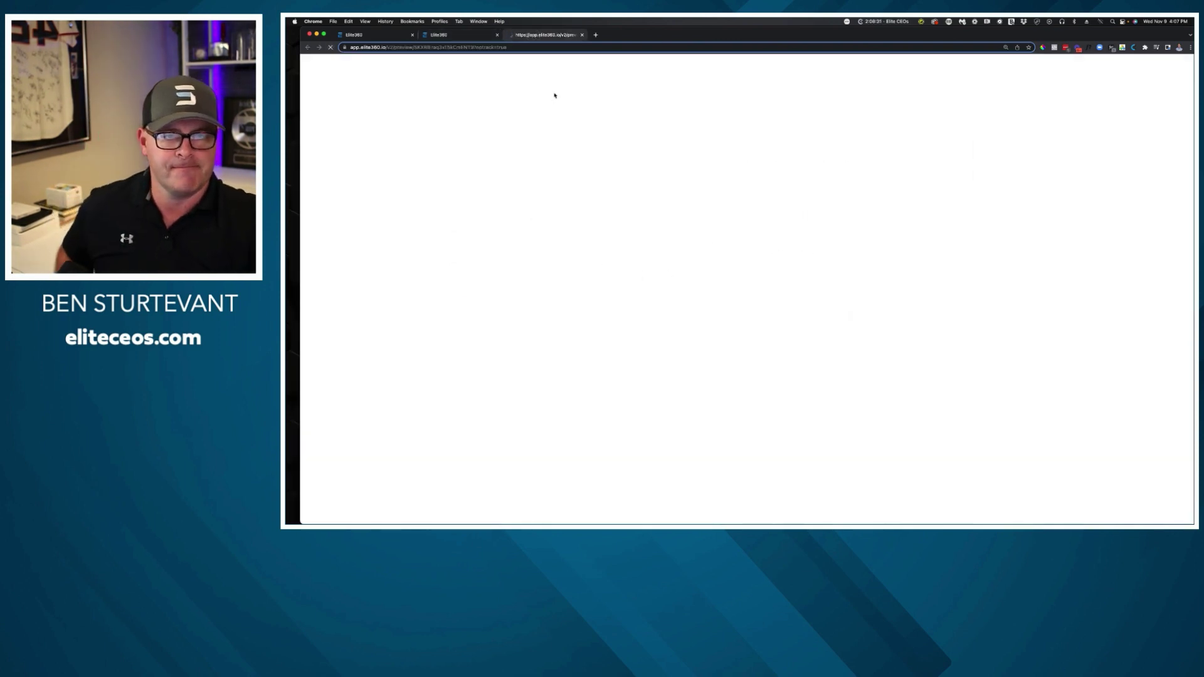
scroll(863, 246, "down", 2)
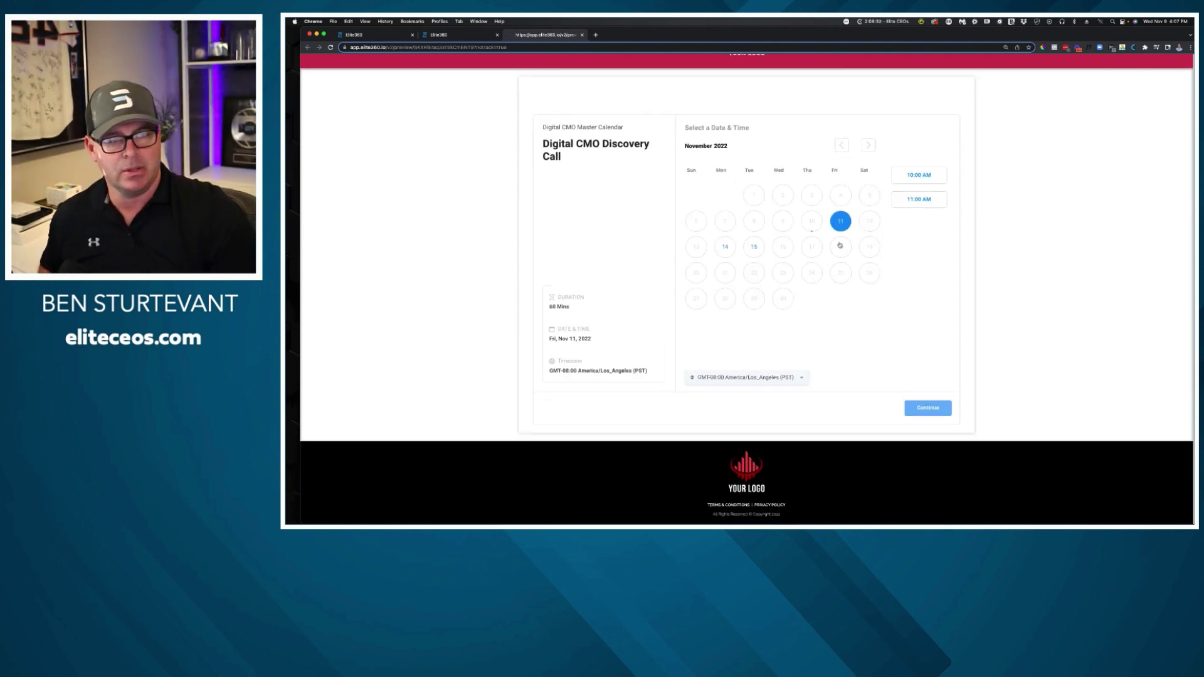
scroll(827, 247, "up", 2)
scroll(809, 254, "down", 2)
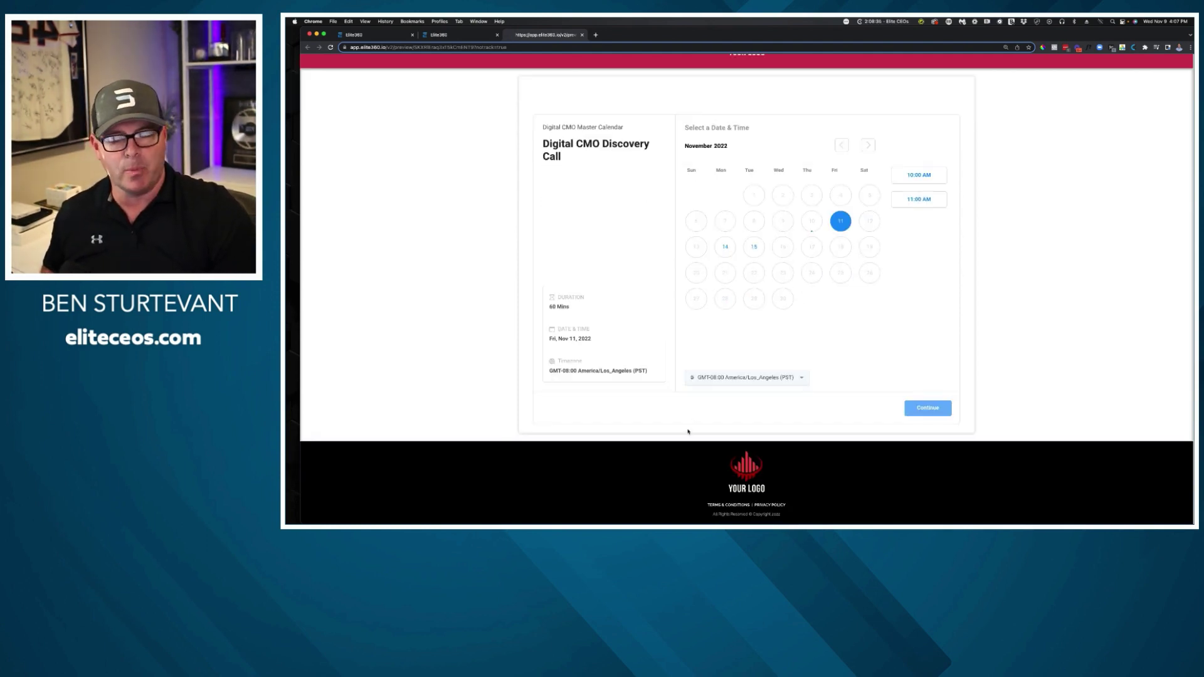
scroll(480, 175, "up", 2)
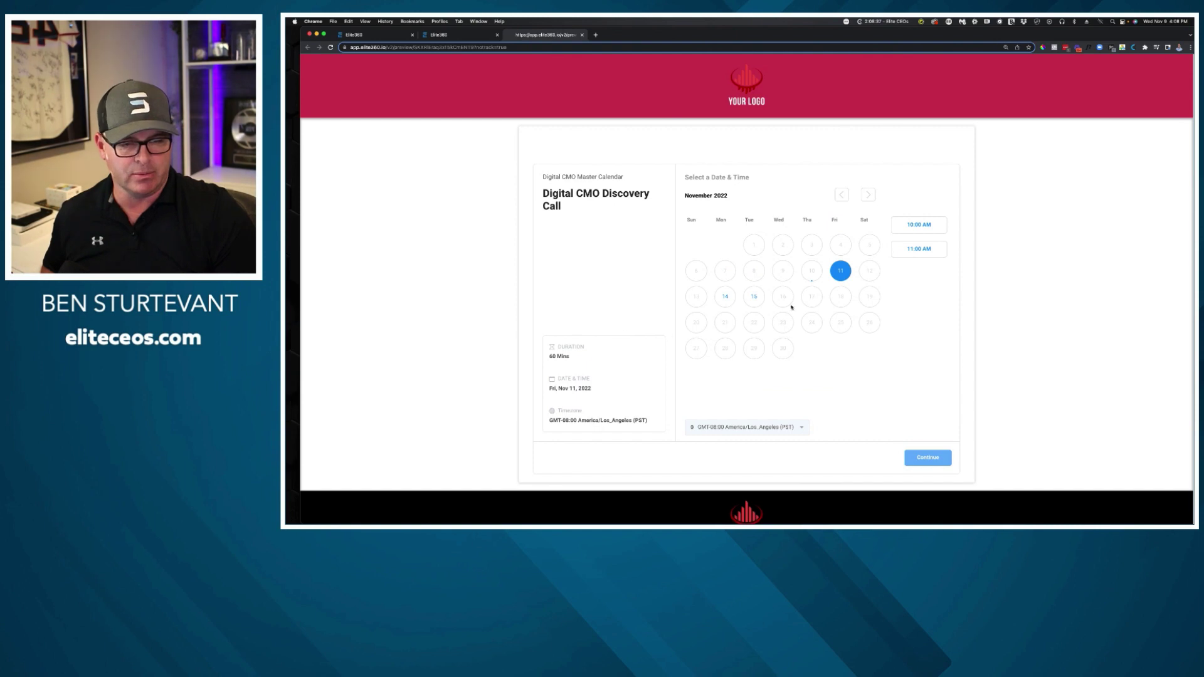
left_click(582, 36)
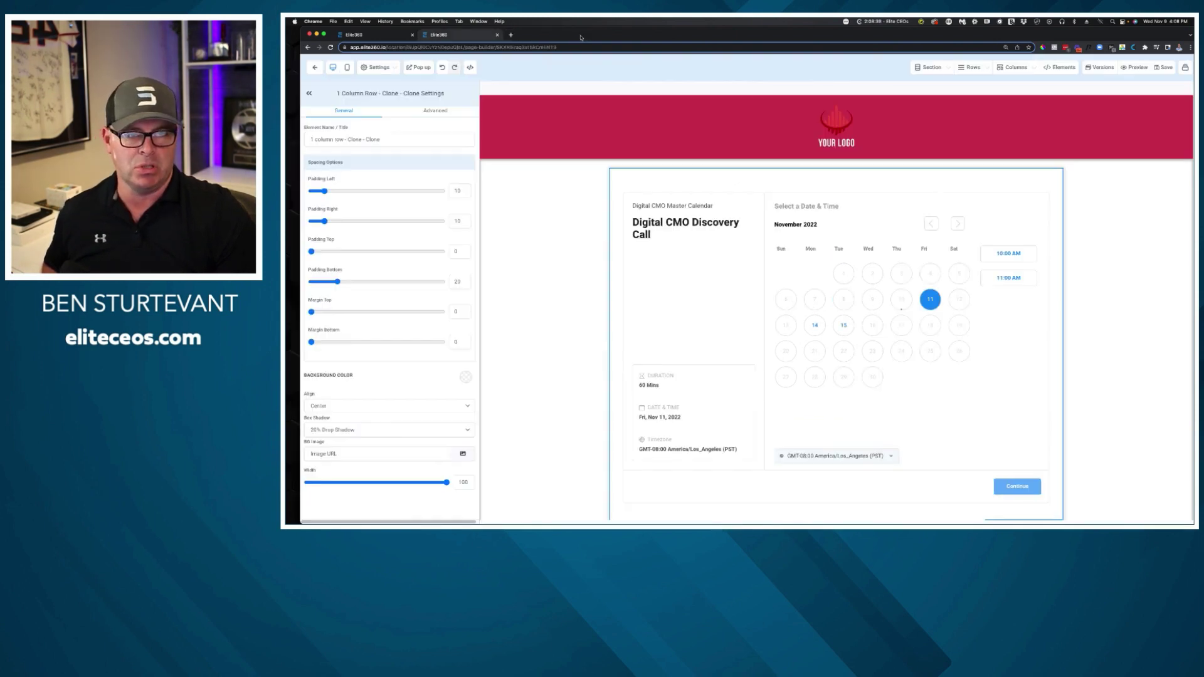
left_click(497, 34)
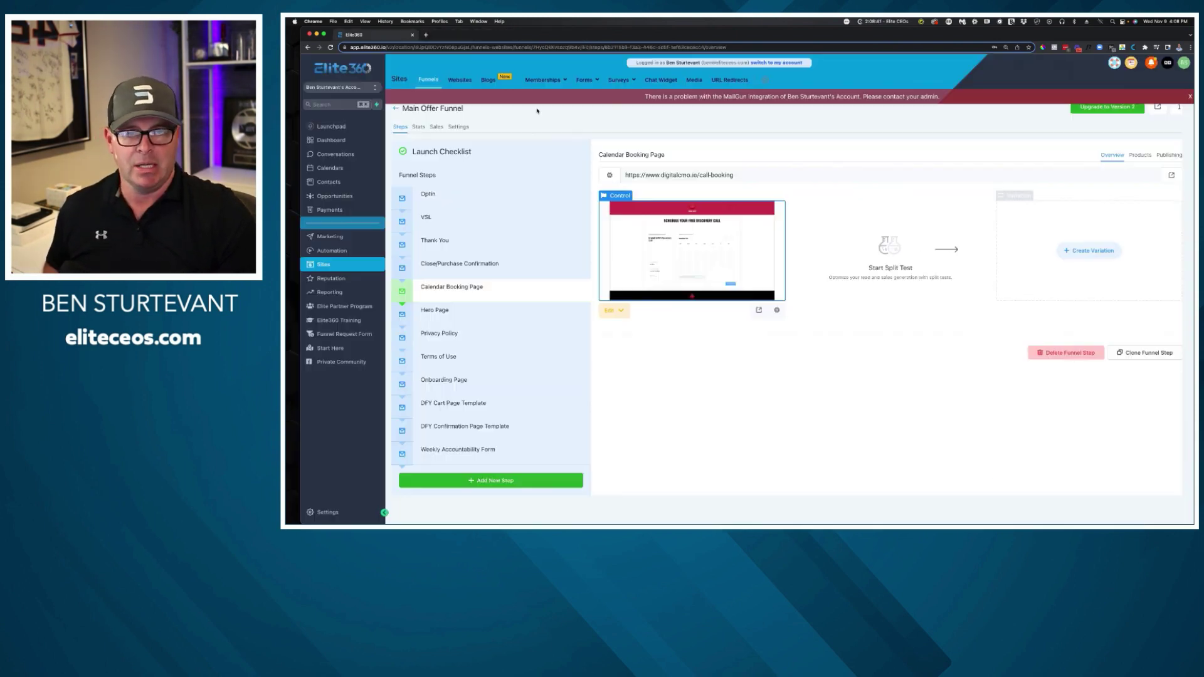
Copy the Thank You step's page URL, dismiss the MailGun warning, and go to Settings.
left_click(484, 244)
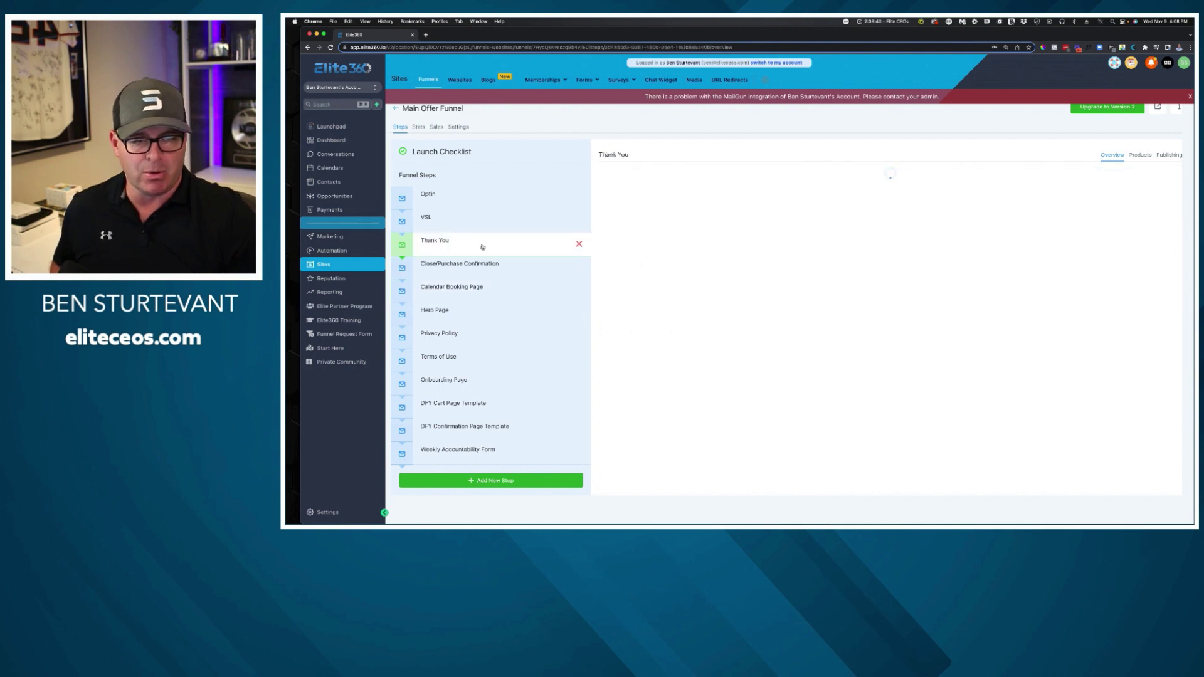
left_click(620, 178)
key("super+c")
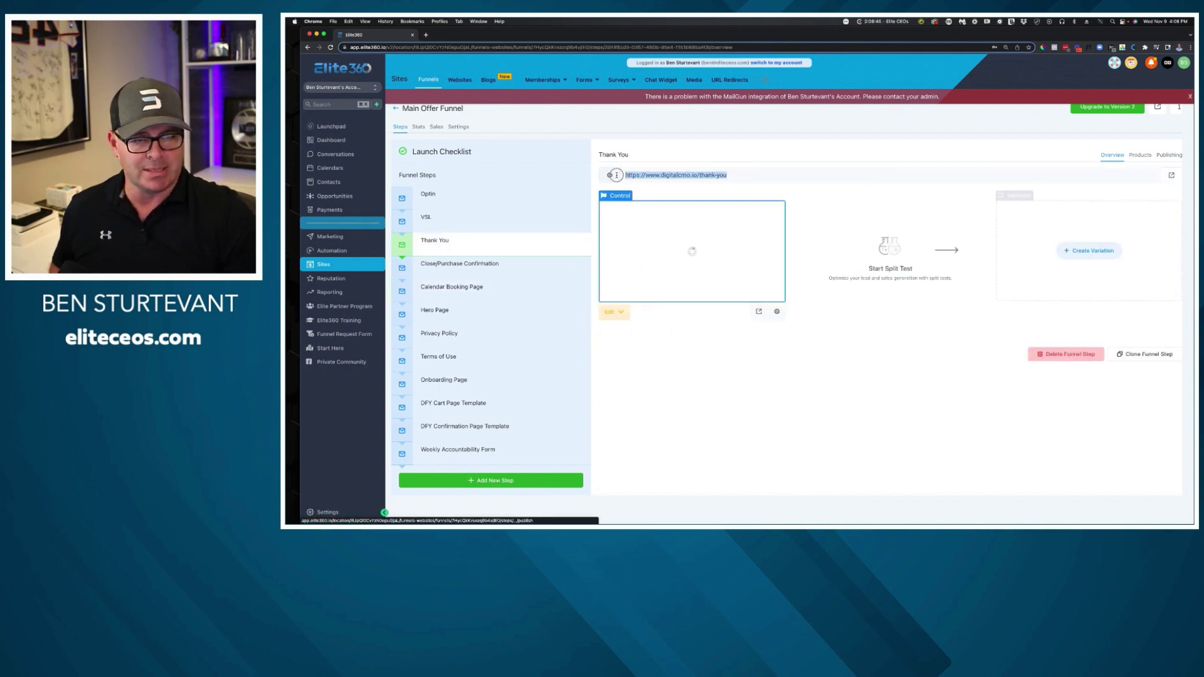
right_click(652, 178)
left_click(674, 191)
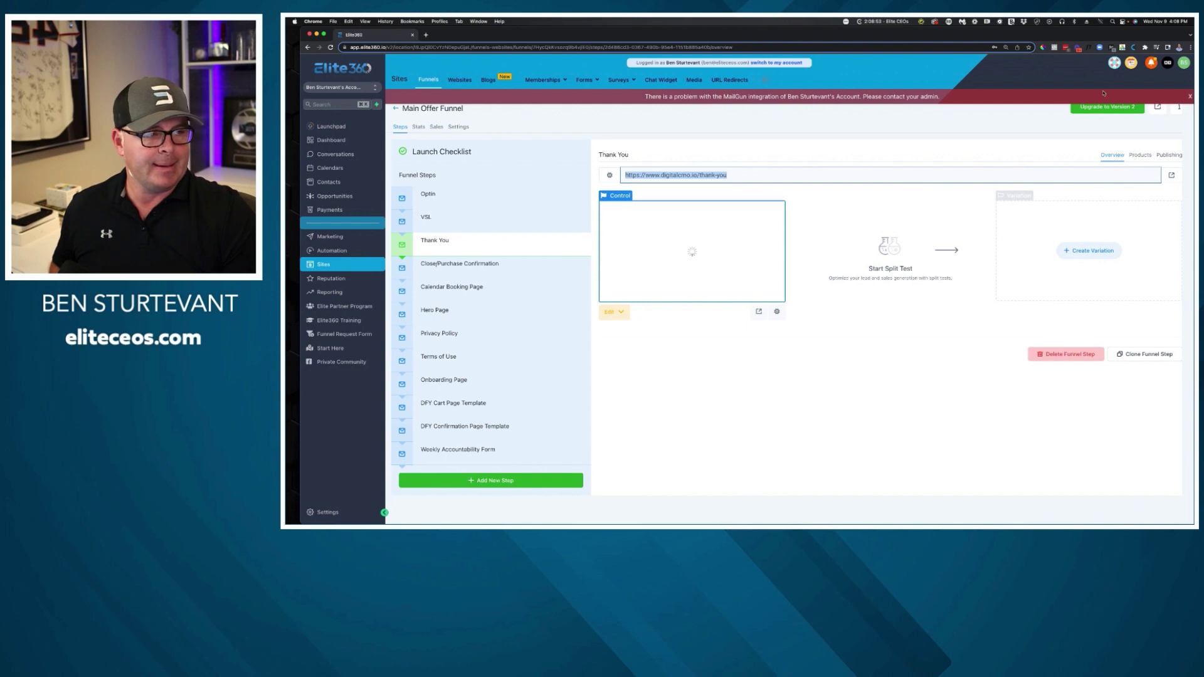
left_click(1191, 97)
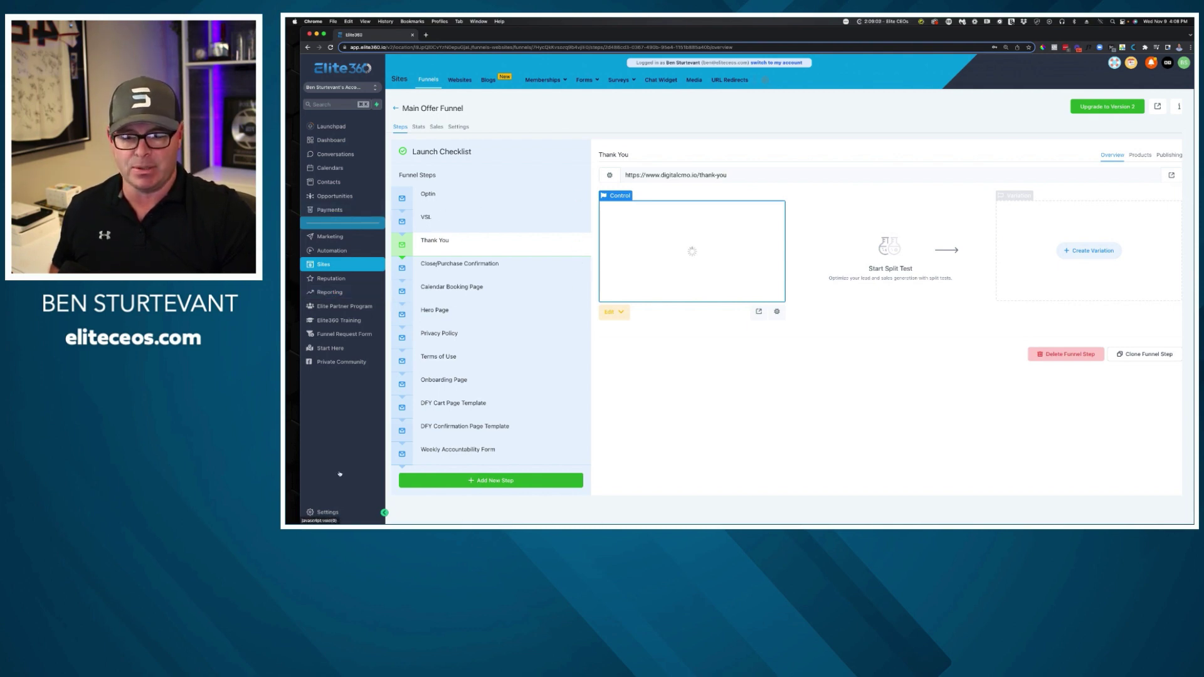
left_click(329, 514)
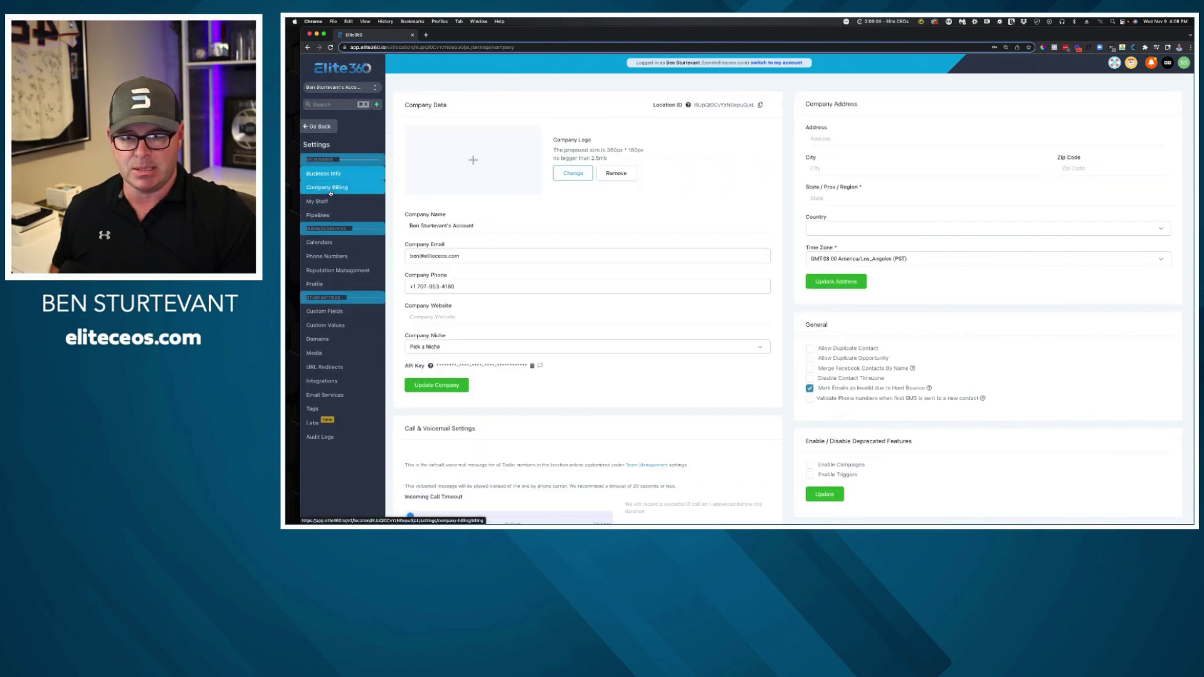
left_click(319, 242)
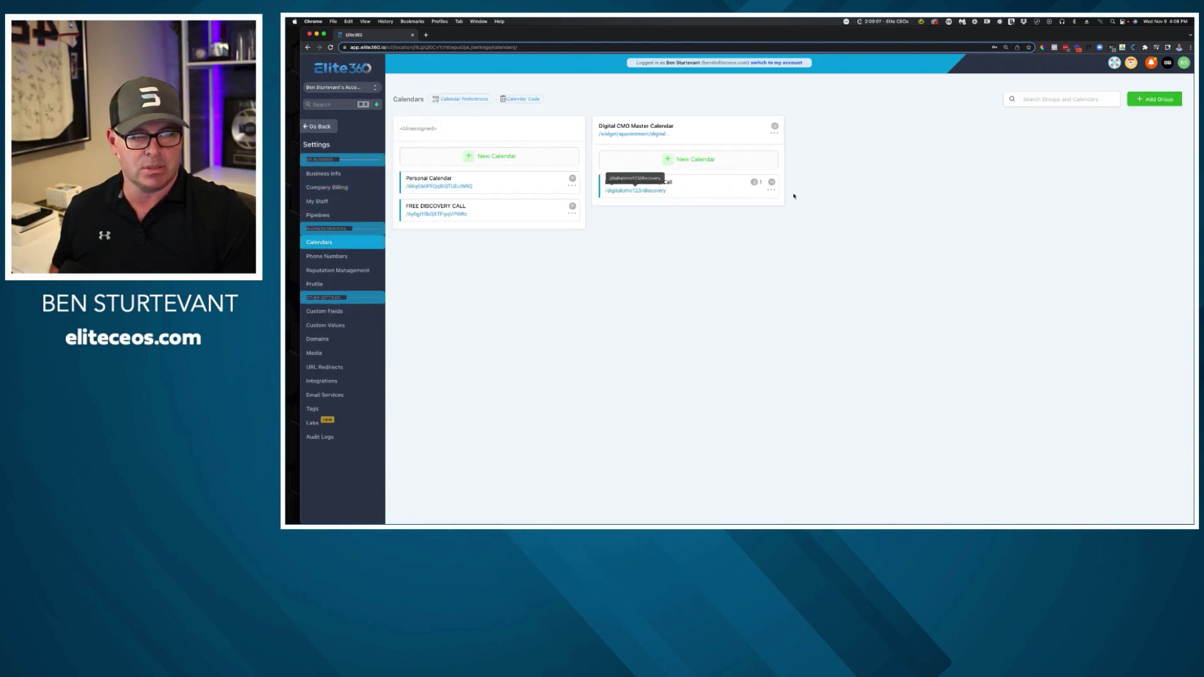
left_click(771, 190)
left_click(778, 203)
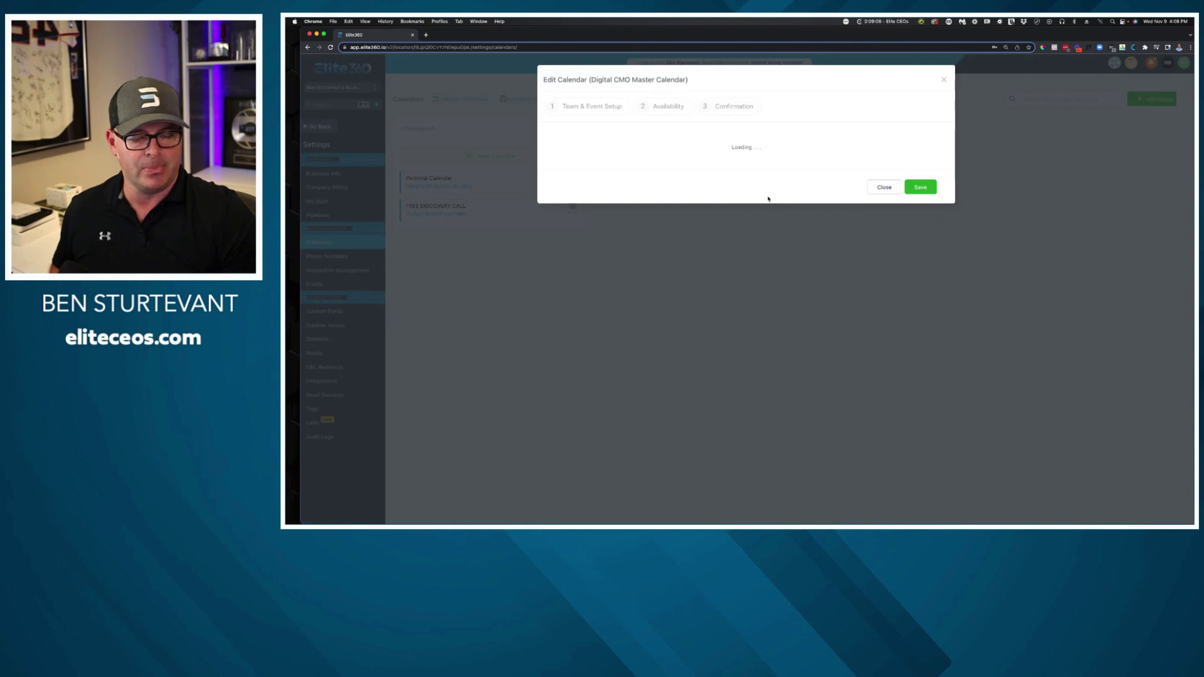
left_click(732, 107)
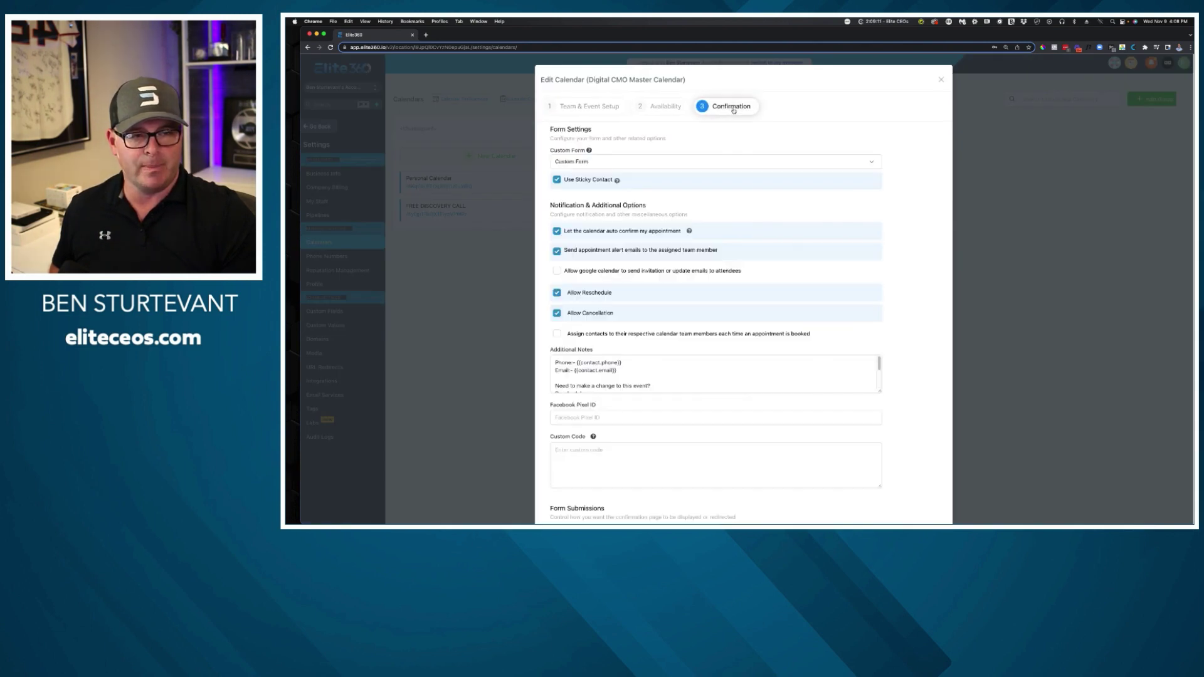
scroll(720, 242, "down", 3)
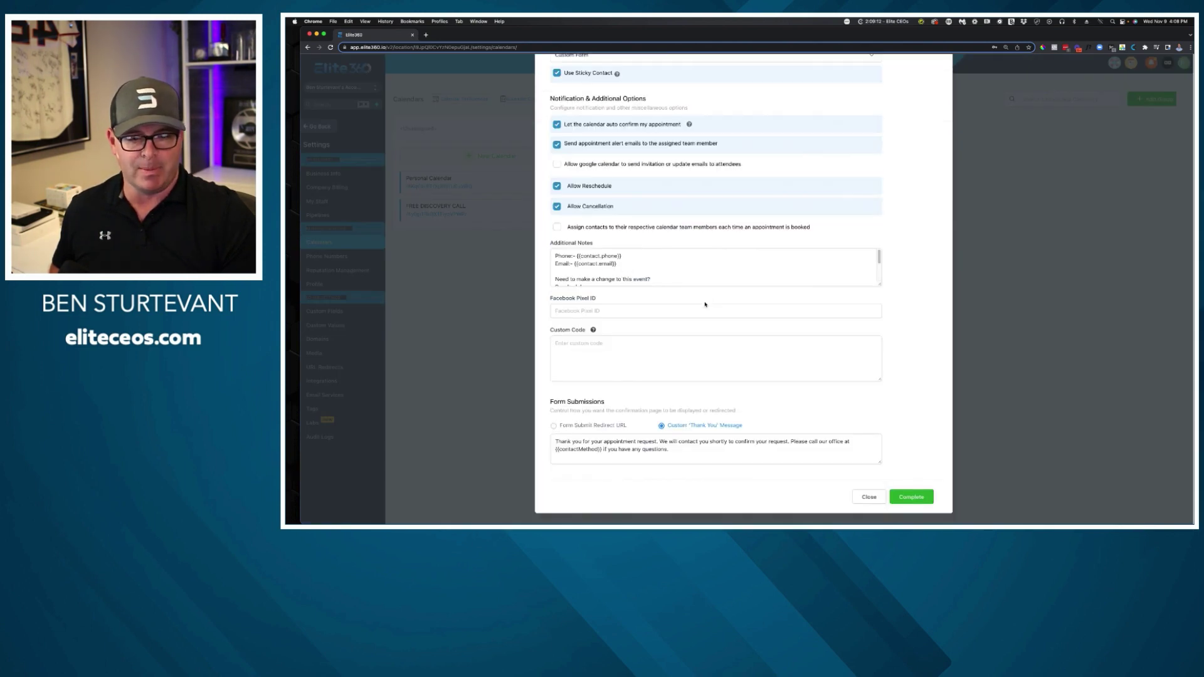
left_click(593, 426)
left_click(596, 458)
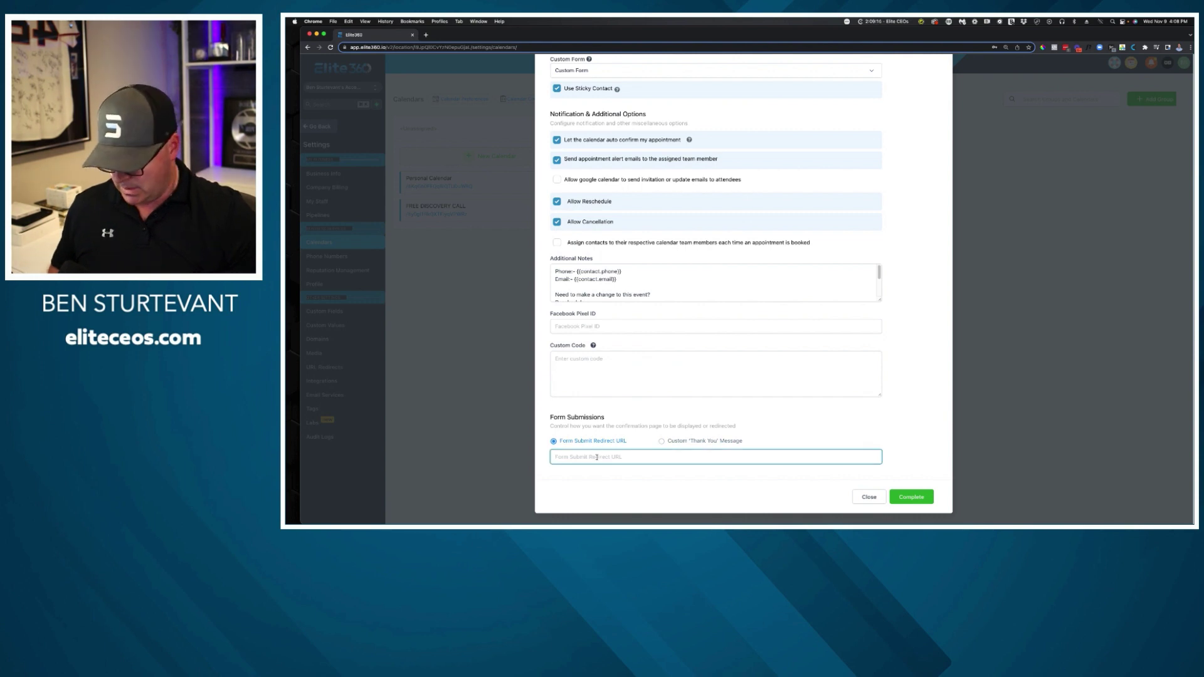
key("super+v")
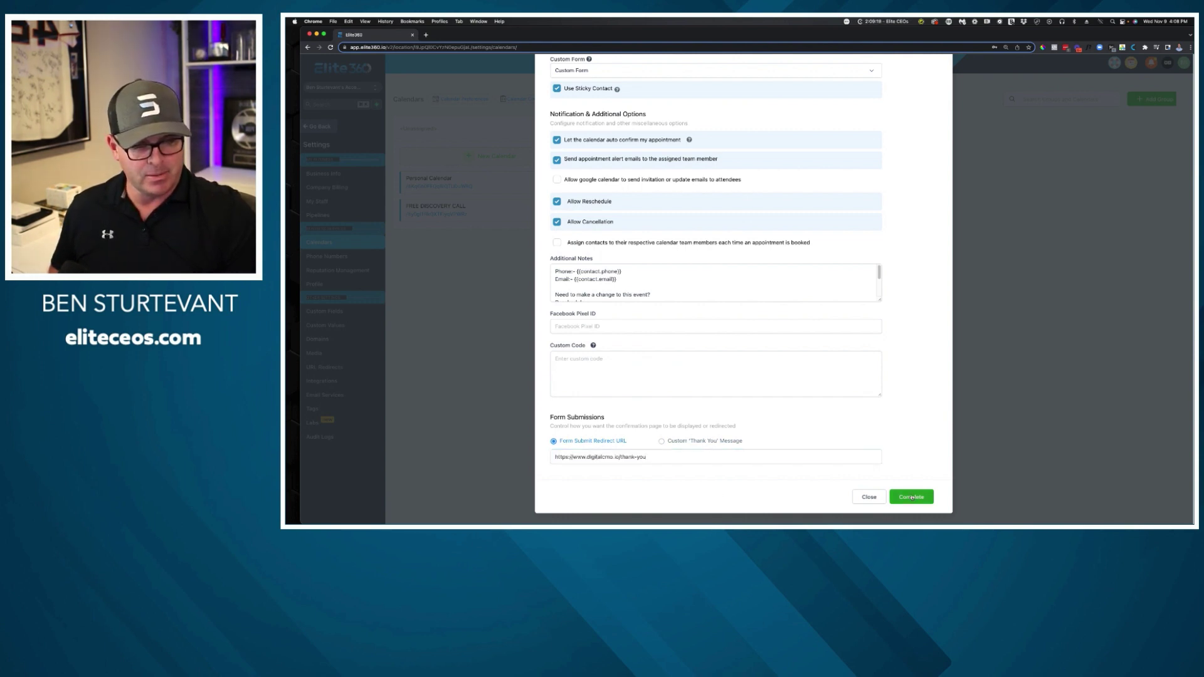
left_click(911, 496)
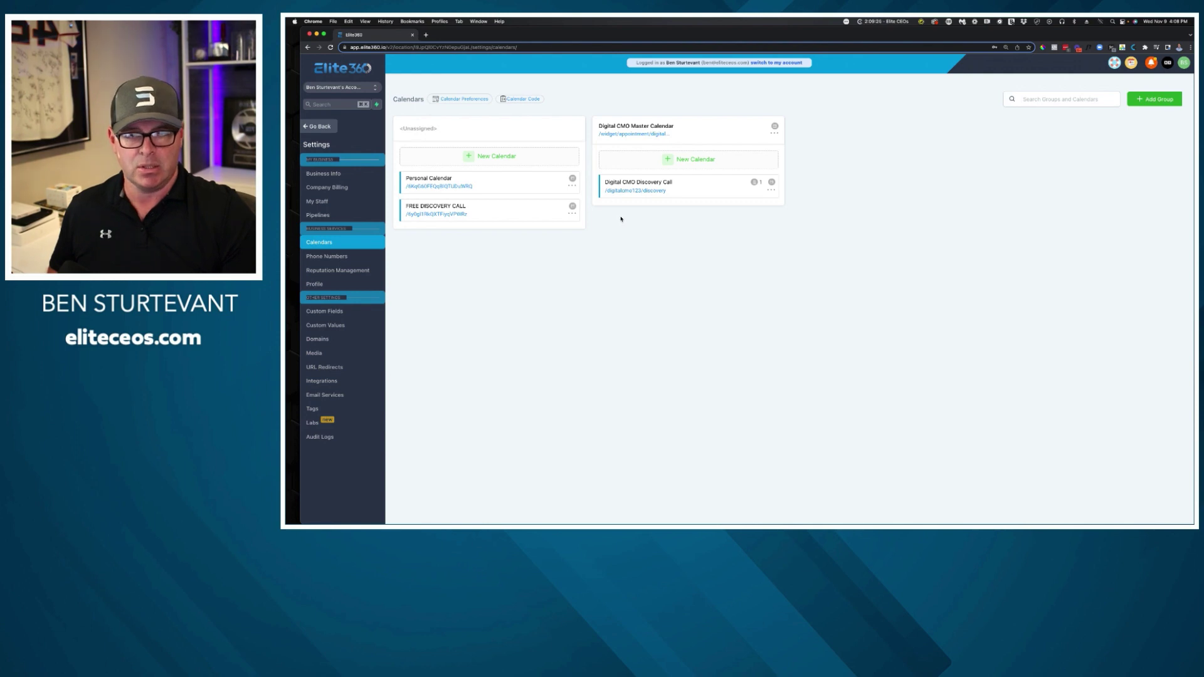
left_click(327, 126)
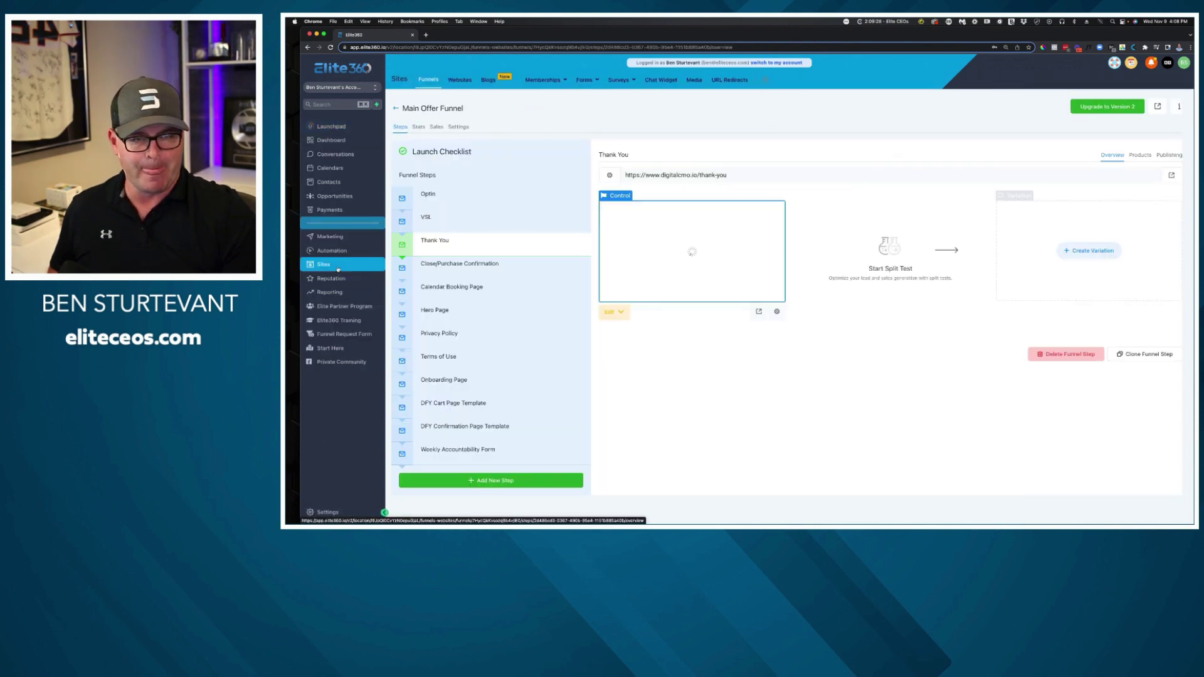
Open the Calendar Booking Page funnel step in the page builder.
left_click(453, 289)
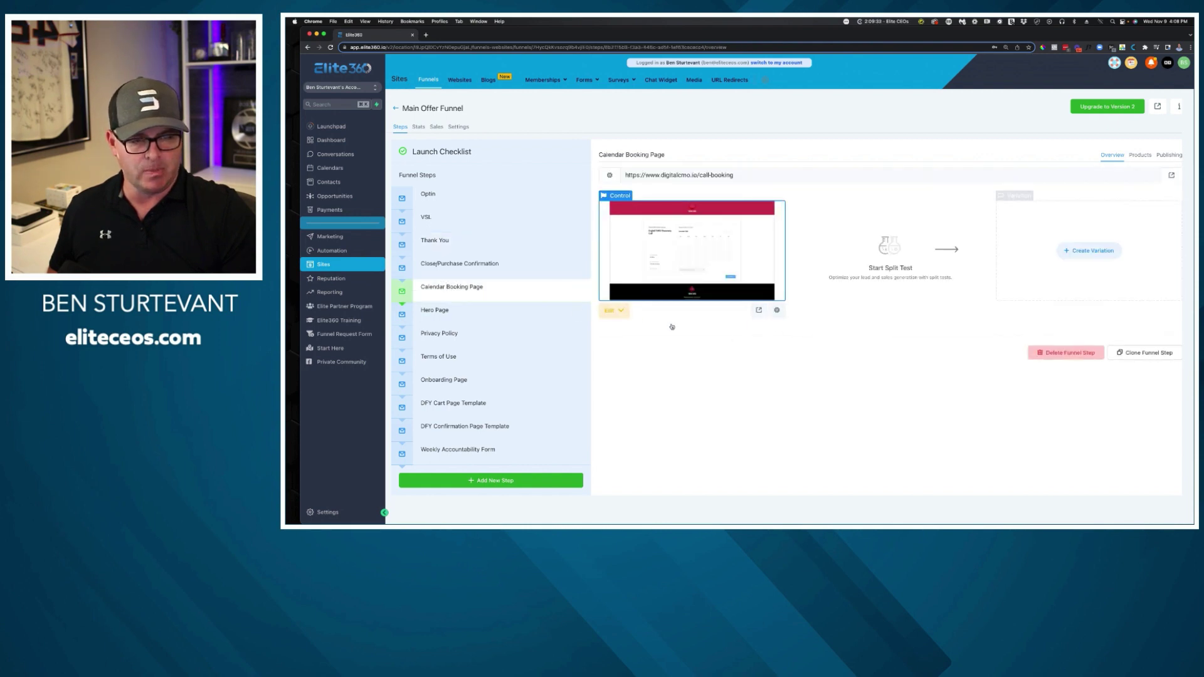
left_click(618, 314)
left_click(664, 347)
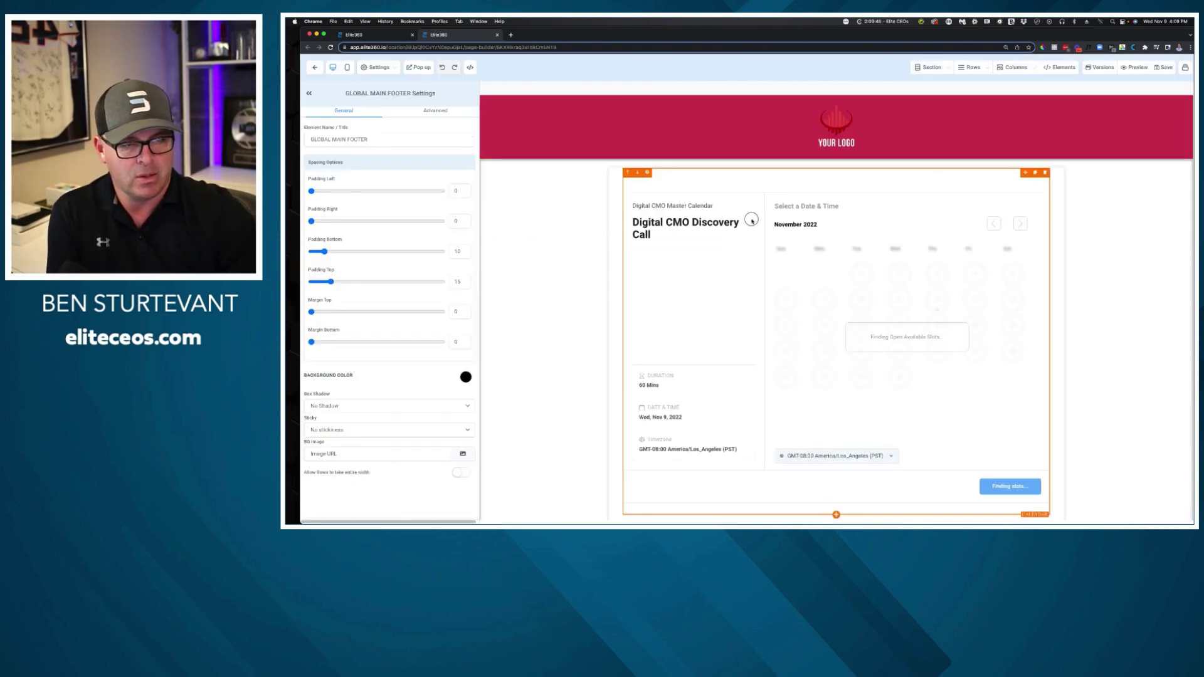
Keep the calendar widget's redirect on 'Use action from calendar builder' and save the page.
left_click(402, 483)
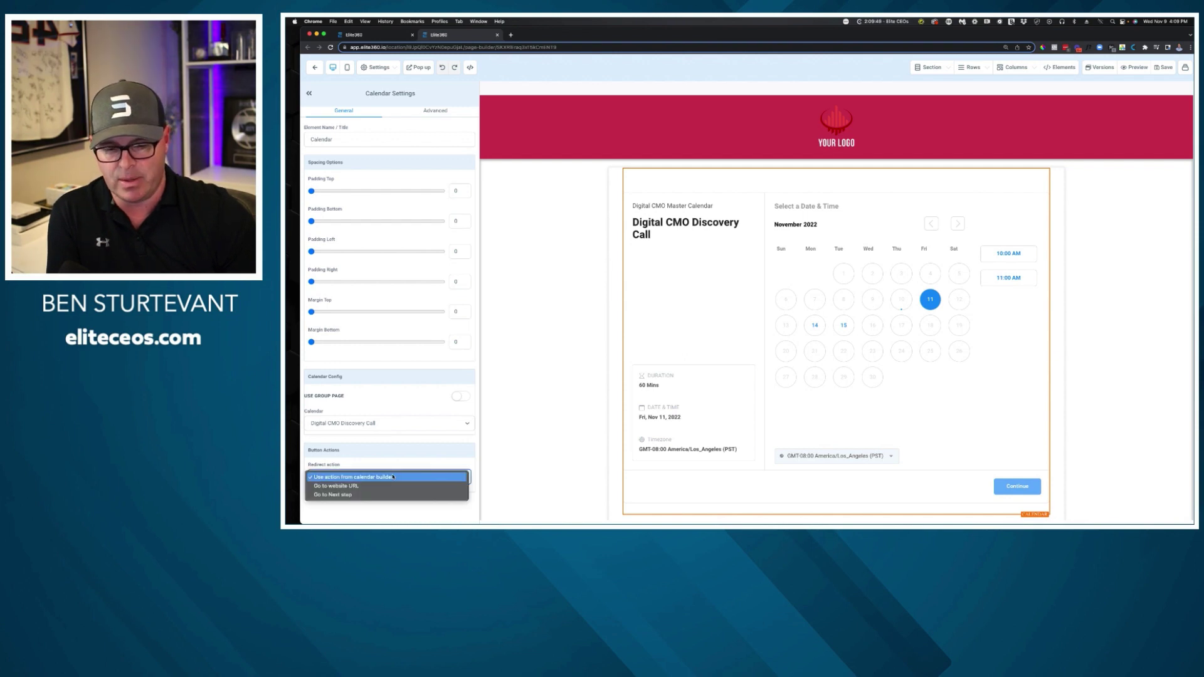
left_click(384, 487)
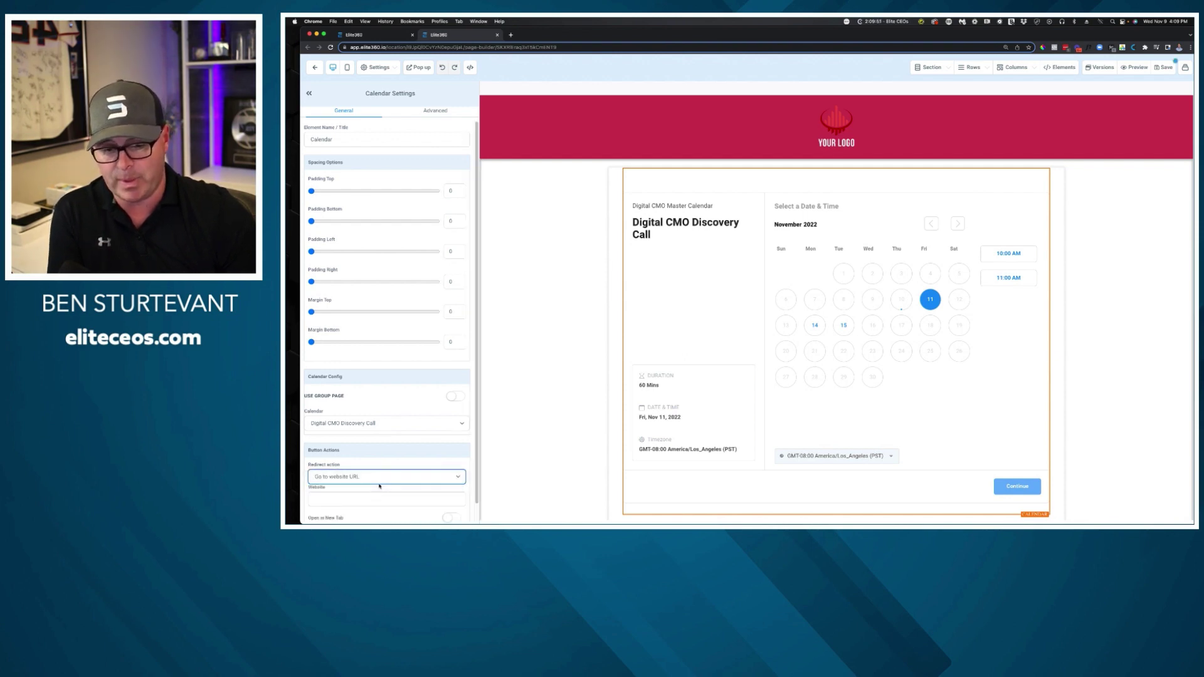
left_click(361, 498)
key("cmd+v")
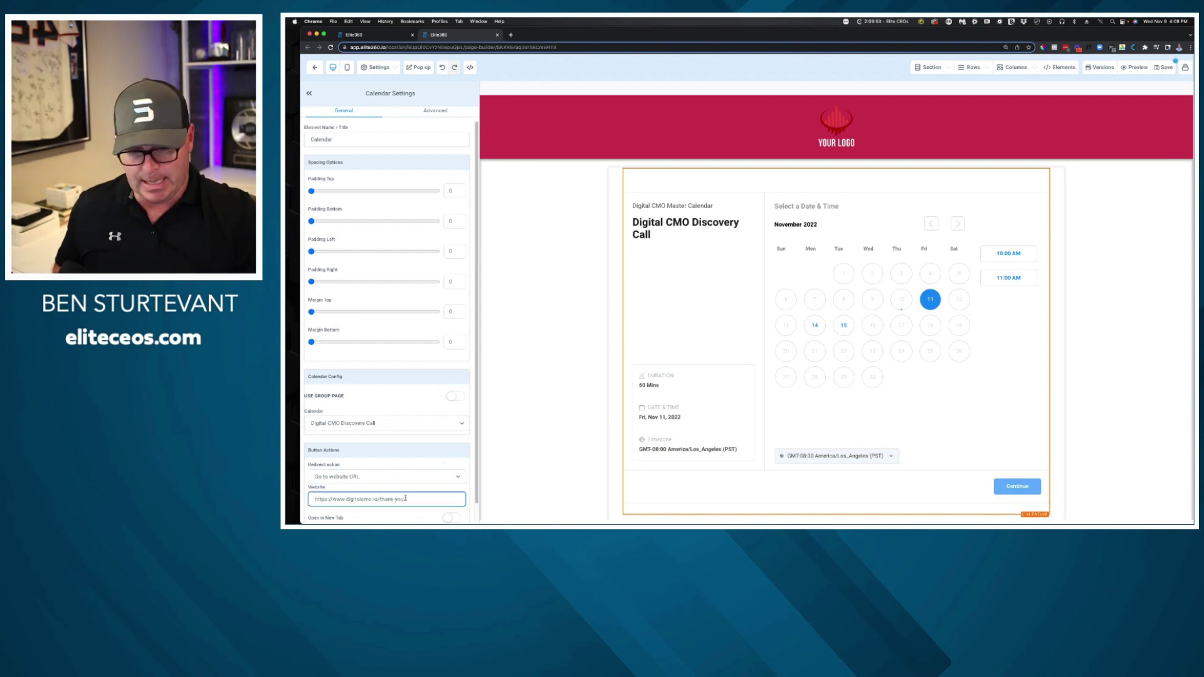
scroll(438, 479, "down", 1)
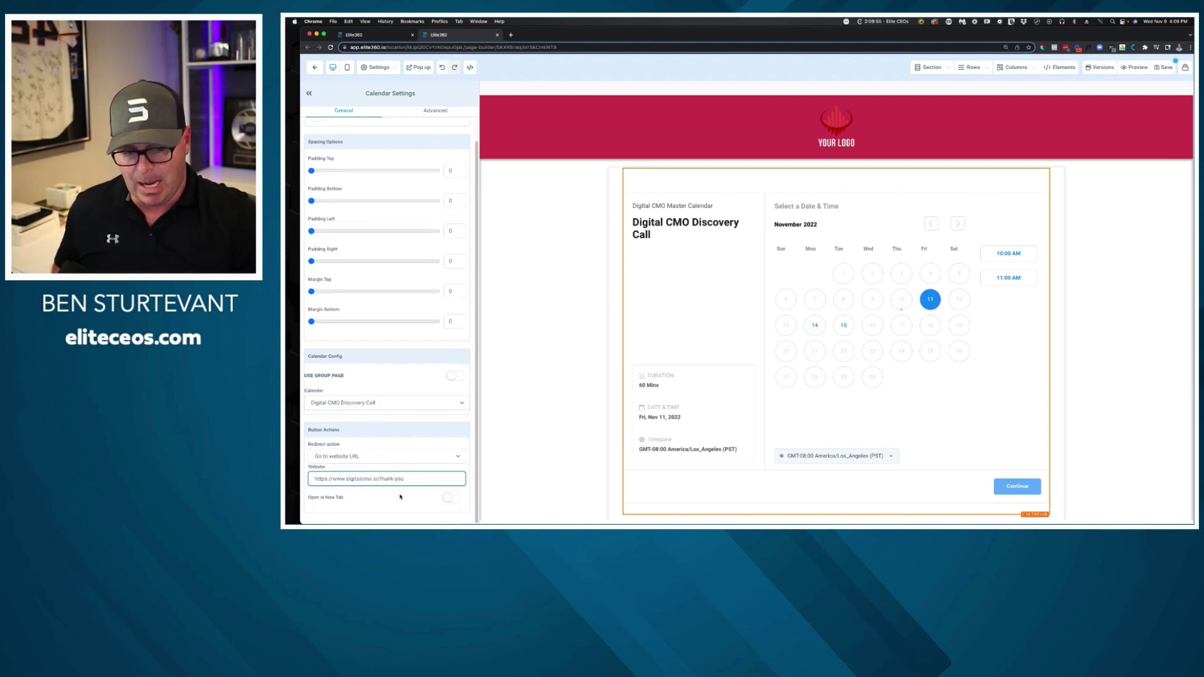
left_click(412, 457)
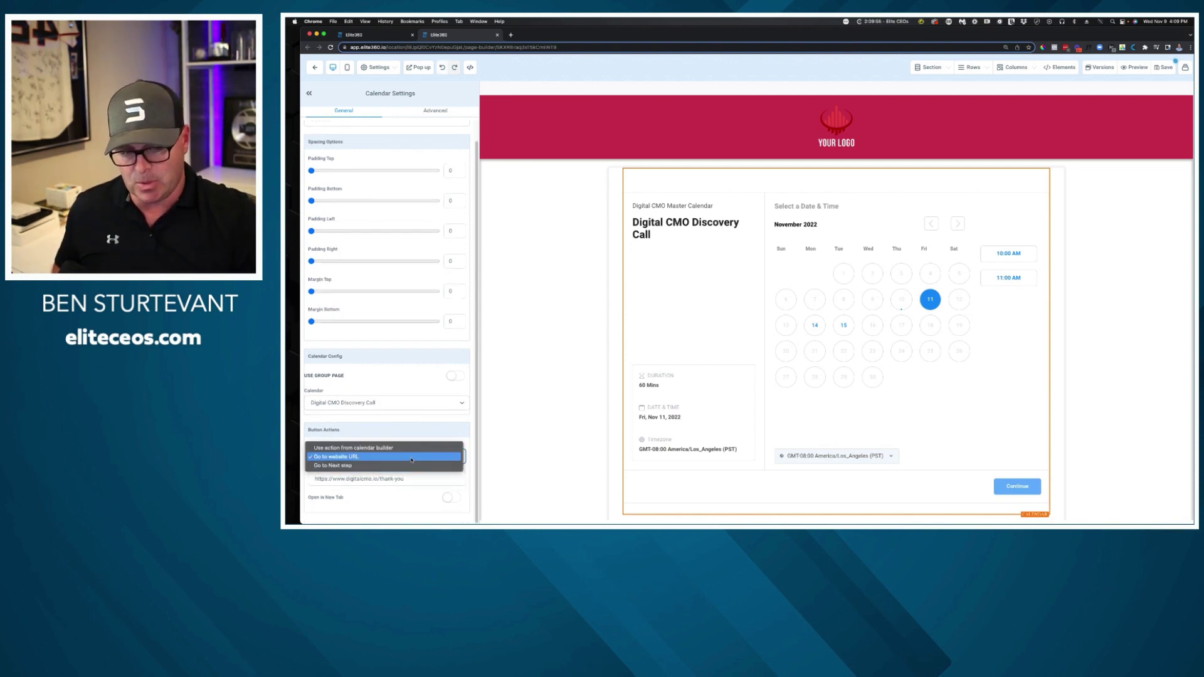
left_click(379, 448)
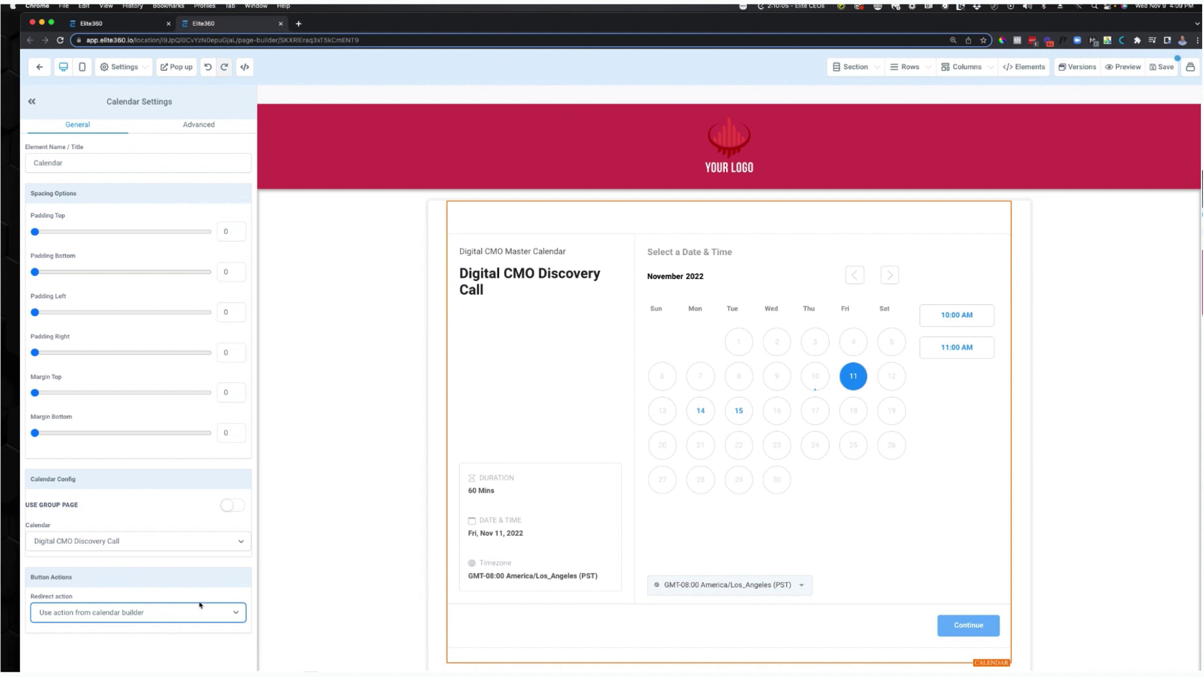
left_click(289, 62)
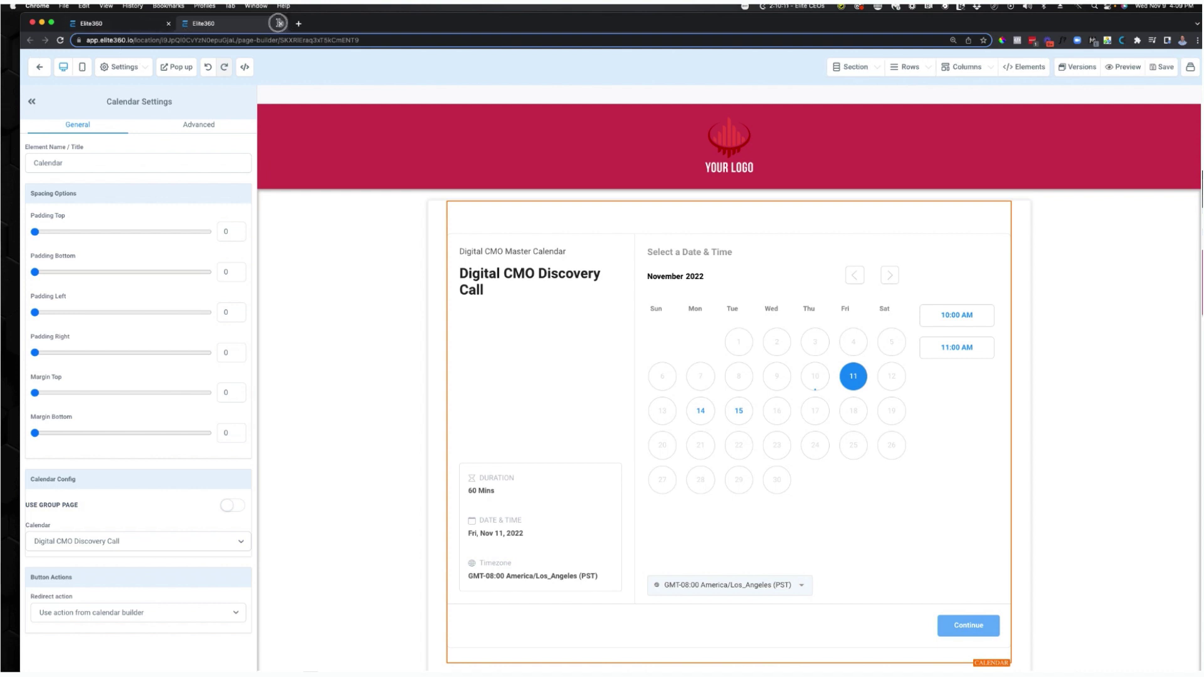
left_click(280, 24)
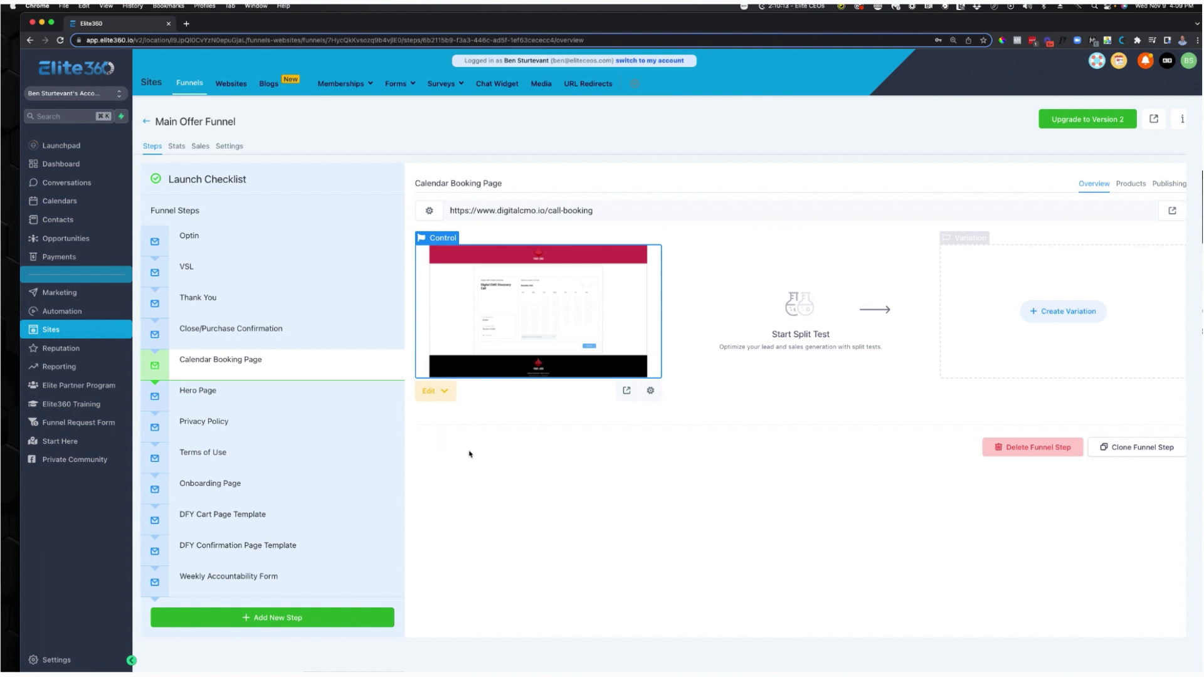
Preview the Hero Page step's live page at digitalcmo.io/info-4884.
left_click(258, 396)
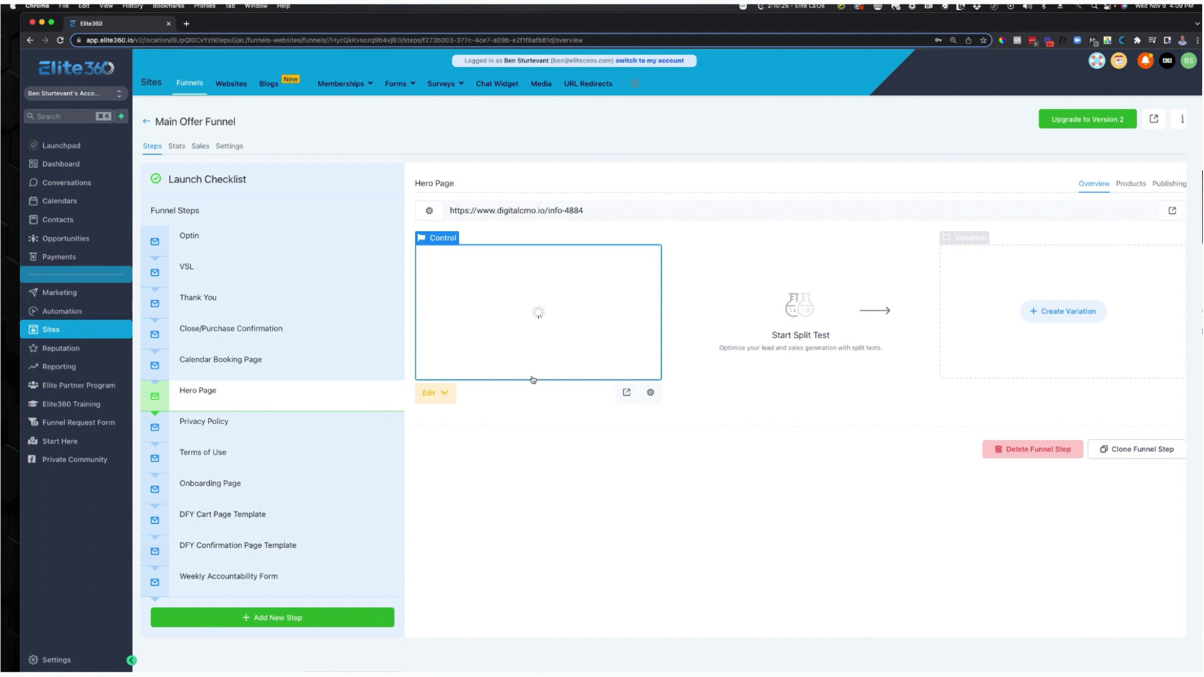
left_click(1172, 211)
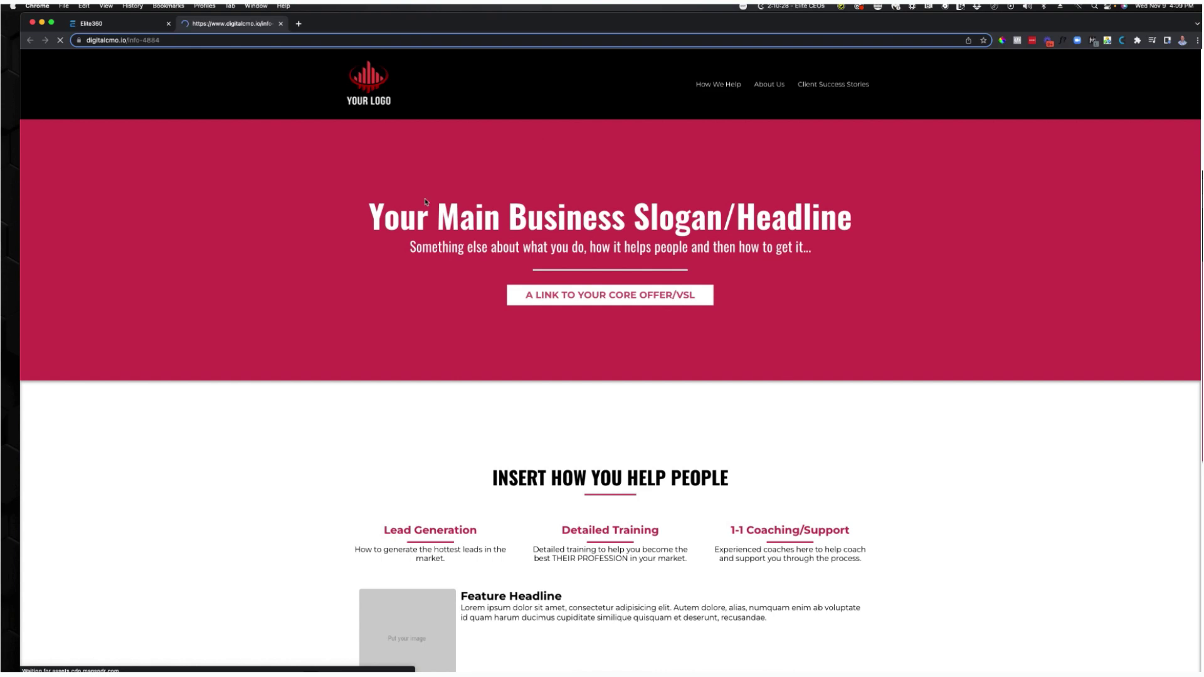
scroll(430, 219, "down", 20)
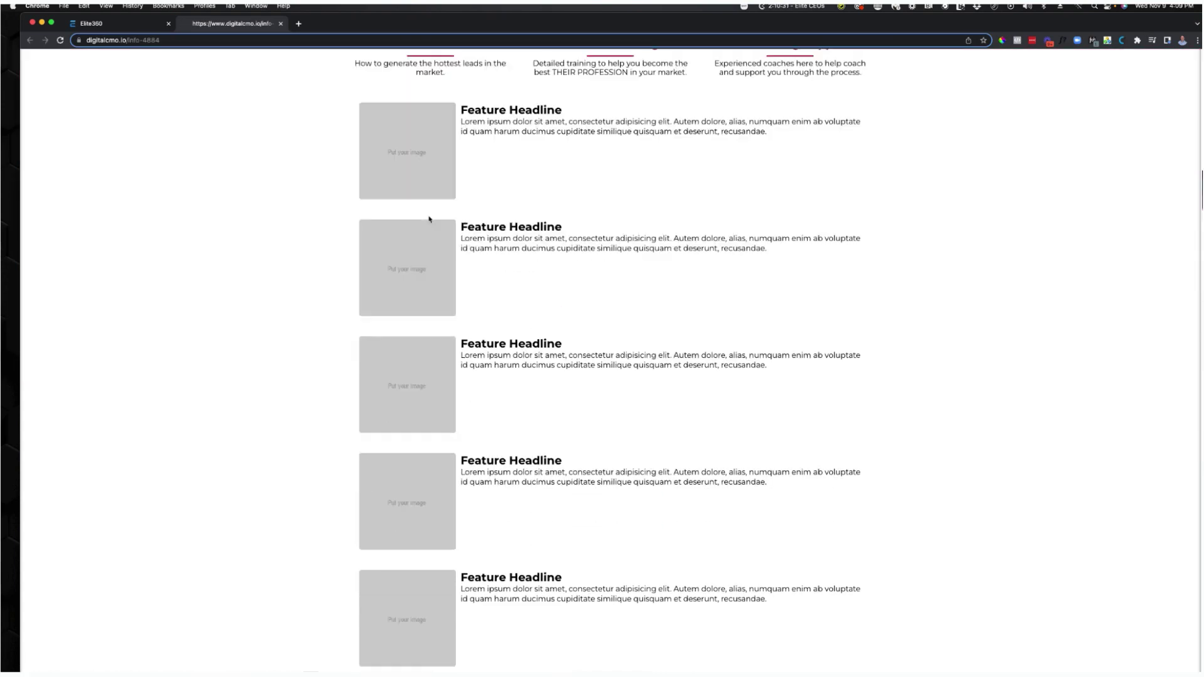
scroll(432, 221, "up", 20)
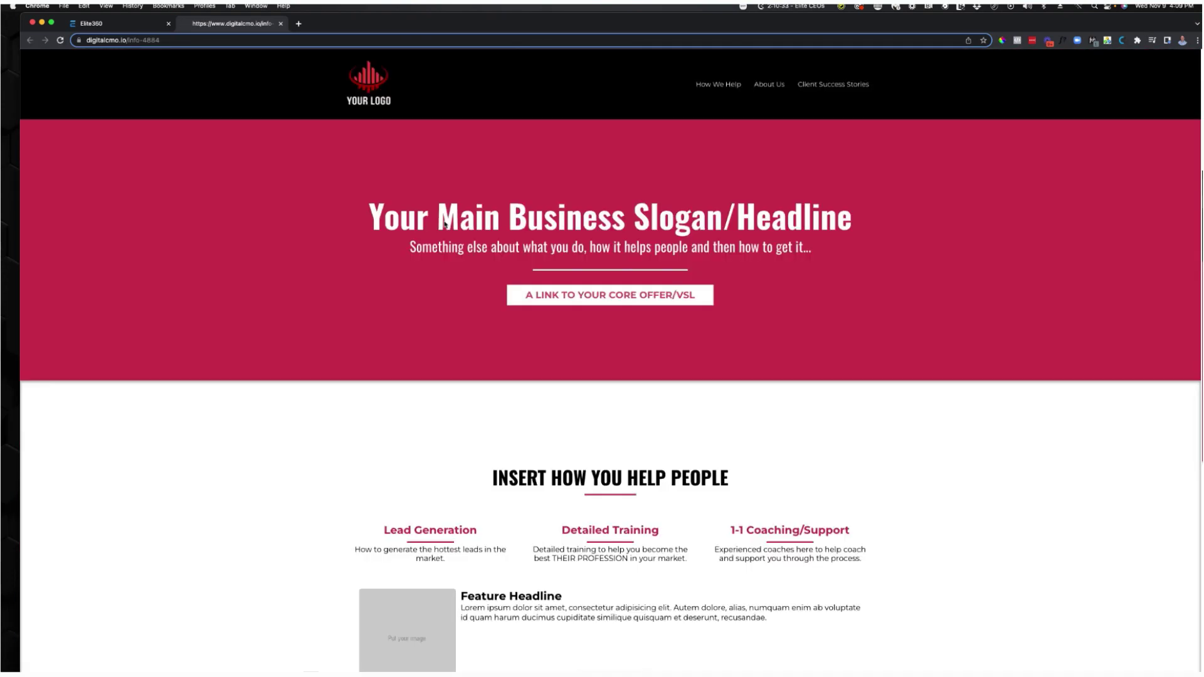
left_click(280, 23)
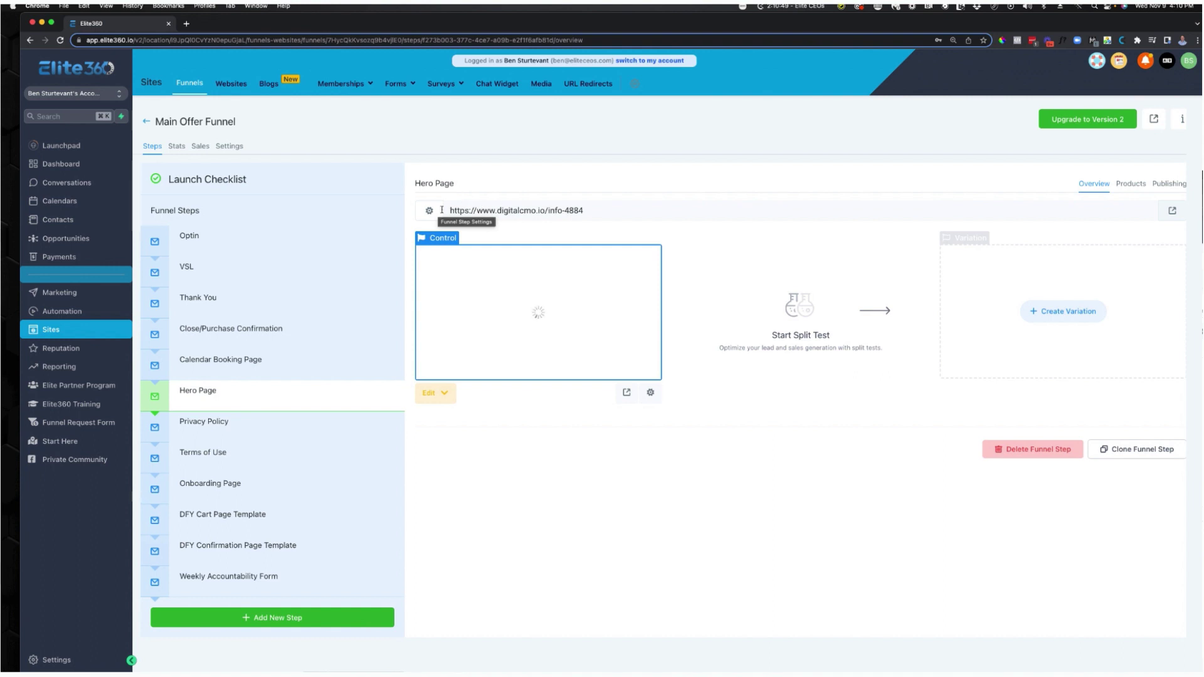
Change the Hero Page's step path to /home in its publishing settings.
left_click(429, 210)
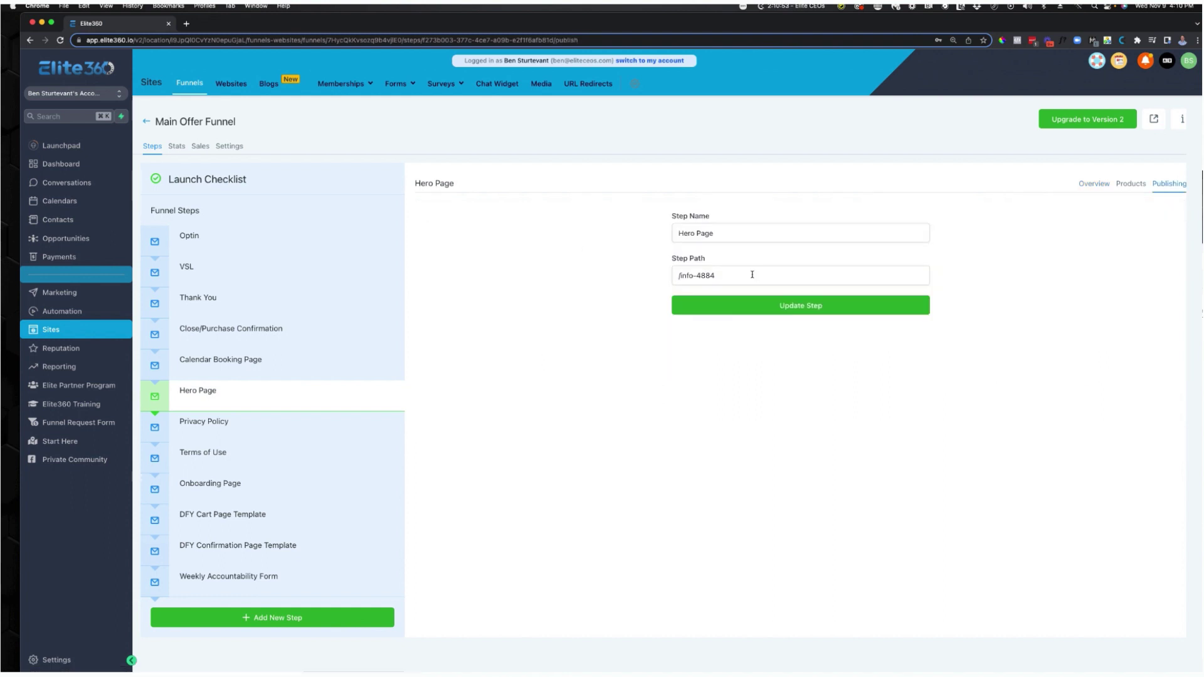
left_click_drag(750, 276, 678, 277)
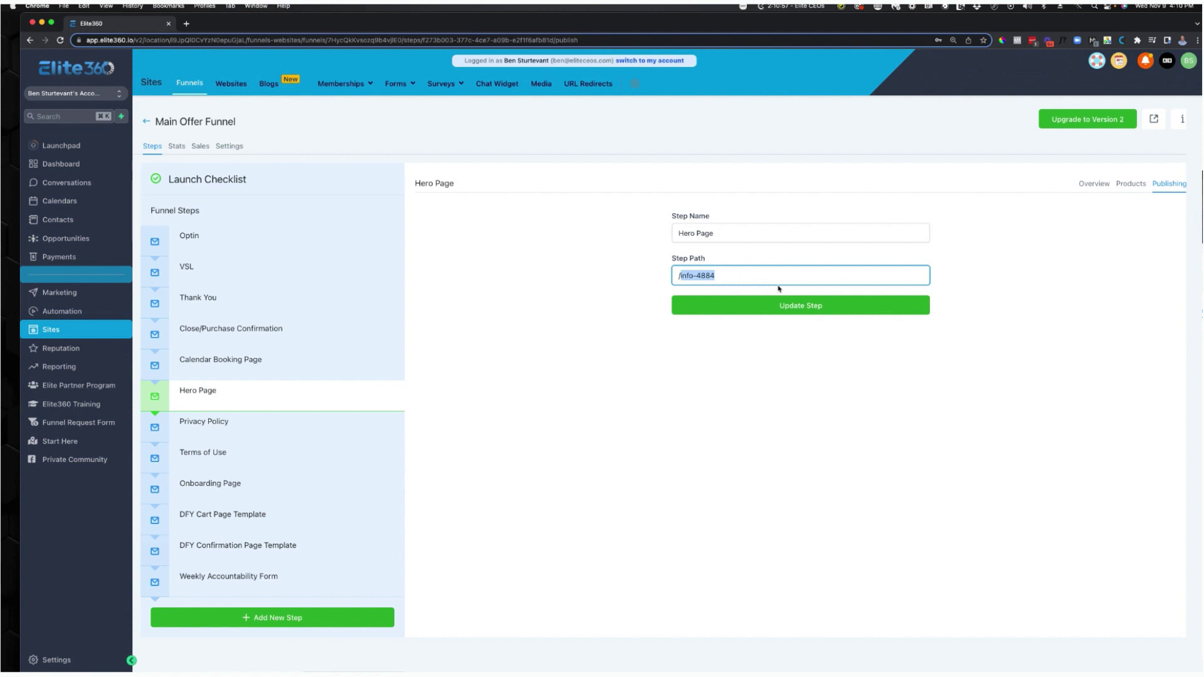
type("/ma")
type("home")
key("super+a")
left_click(789, 303)
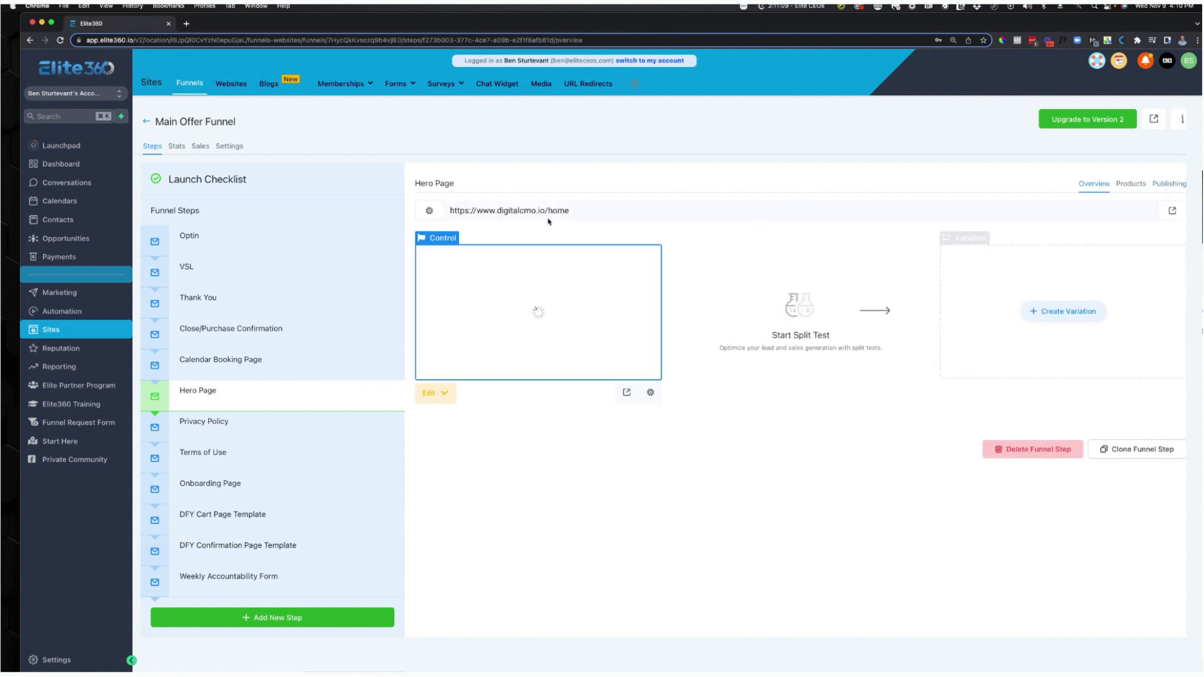
Set the page path to /home, preview it at digitalcmo.io/home, and go to Settings.
left_click(650, 393)
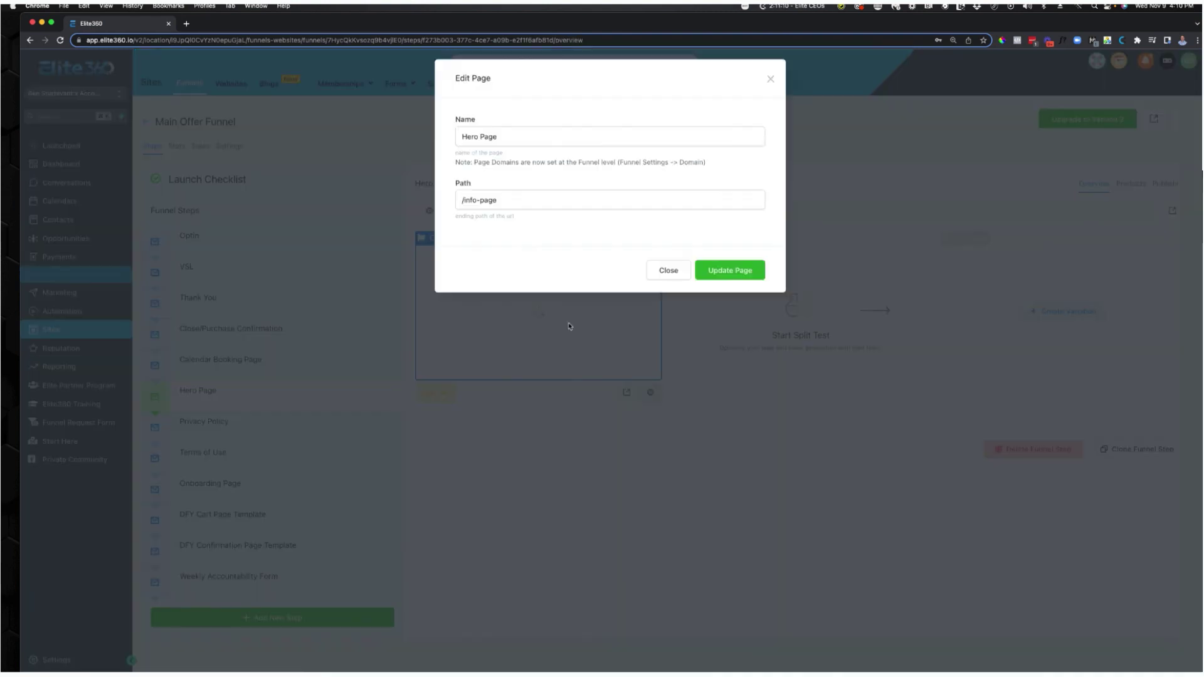
triple_click(506, 208)
type("/home")
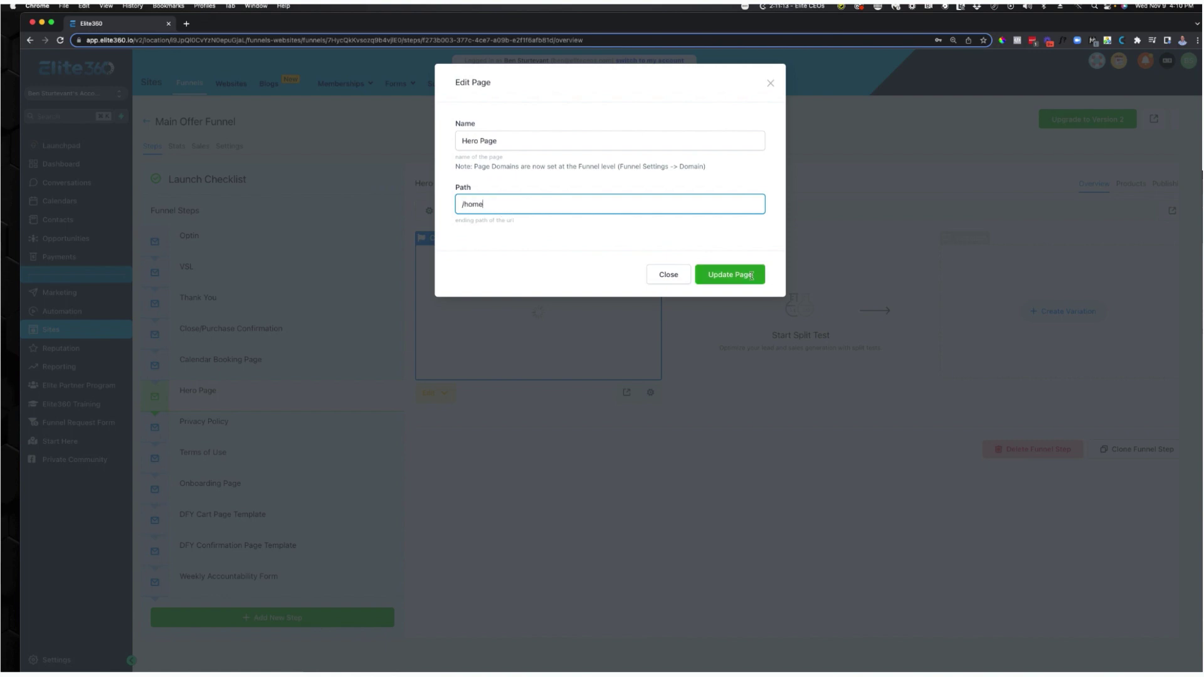
left_click(753, 279)
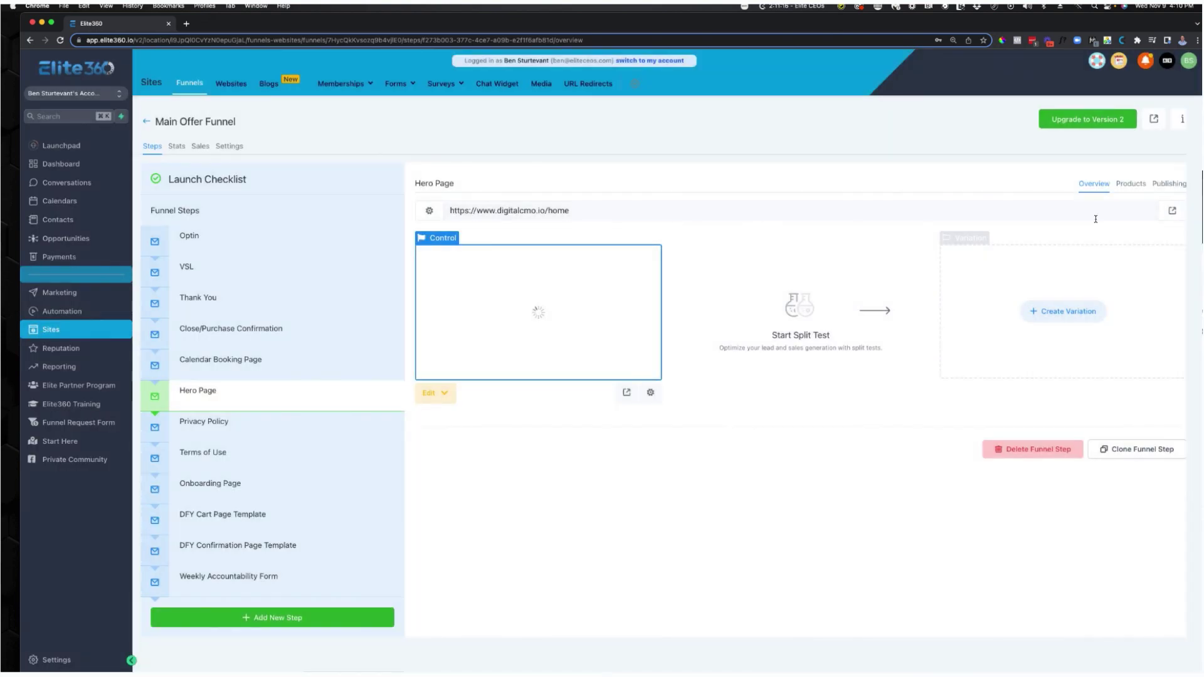
left_click(1173, 211)
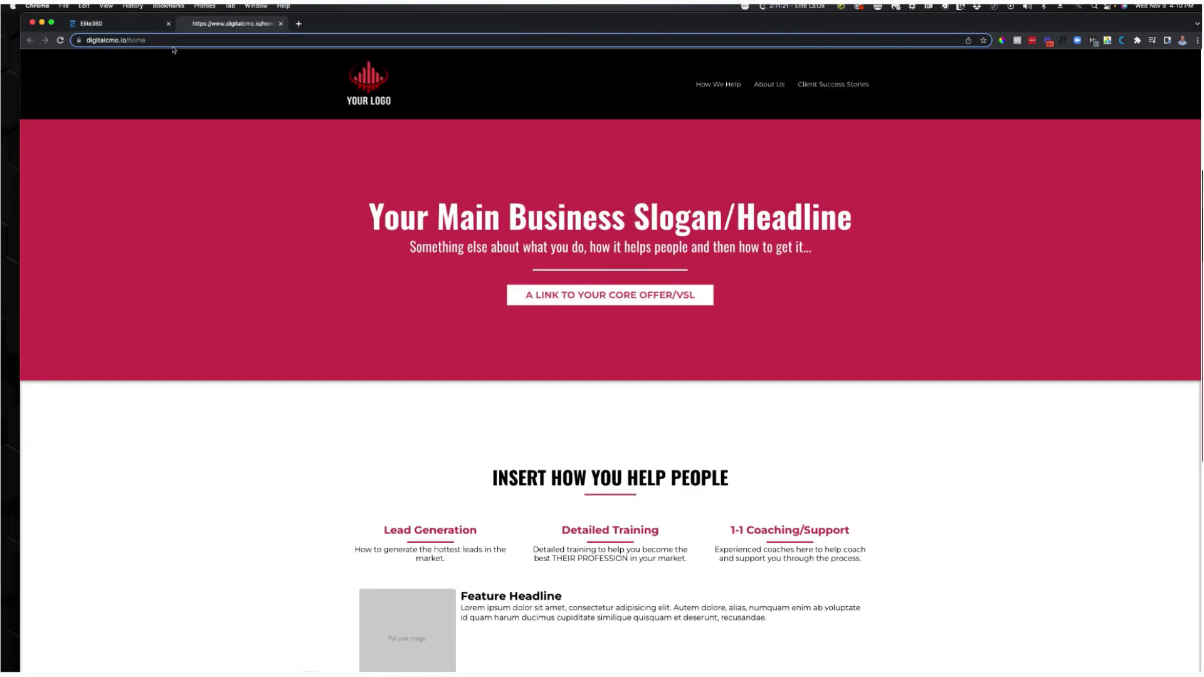
left_click(281, 24)
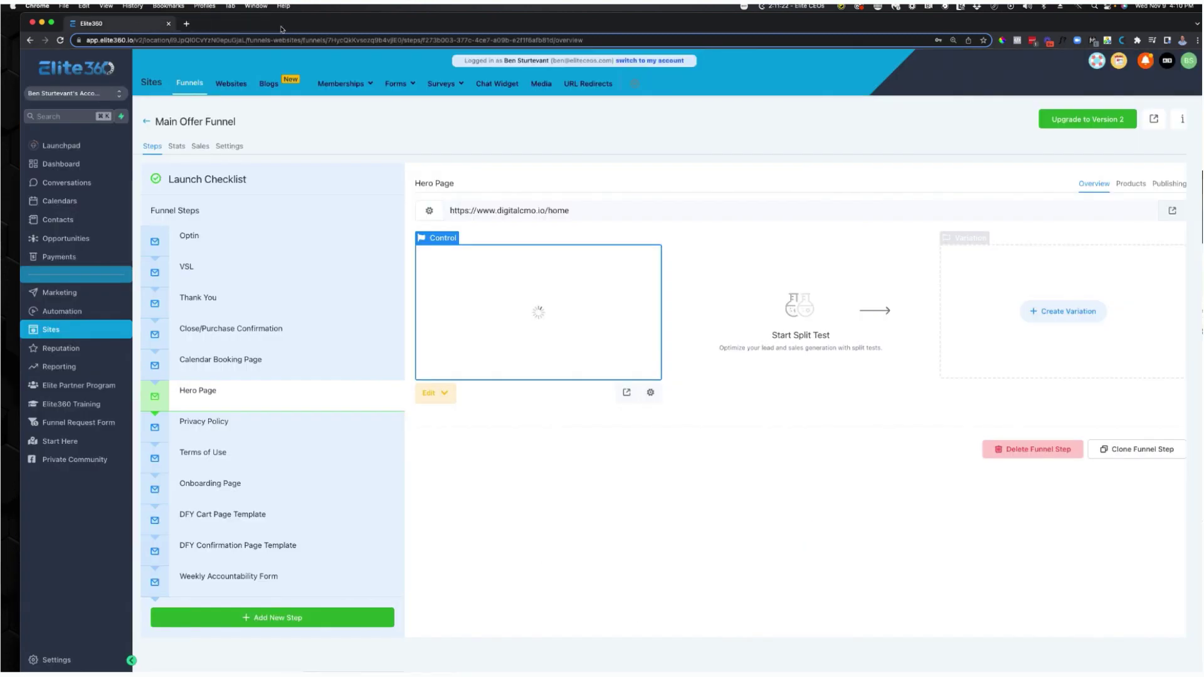
mouse_move(201, 394)
left_click(56, 662)
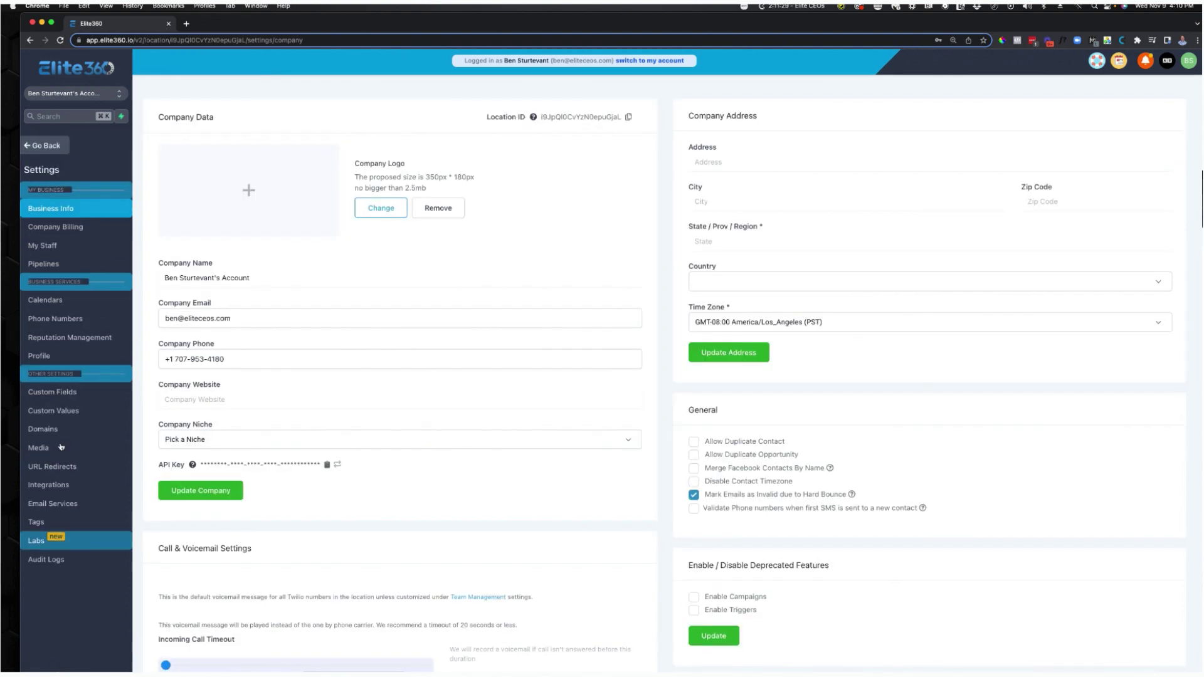
left_click(63, 435)
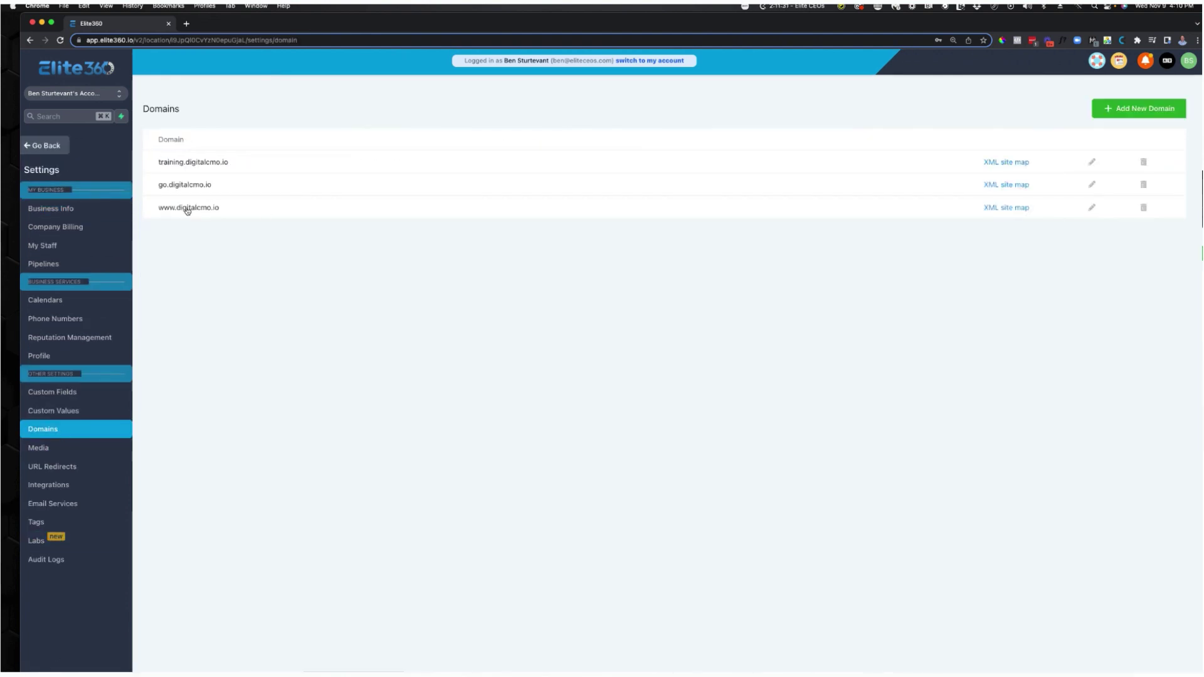
left_click(1092, 208)
left_click(631, 142)
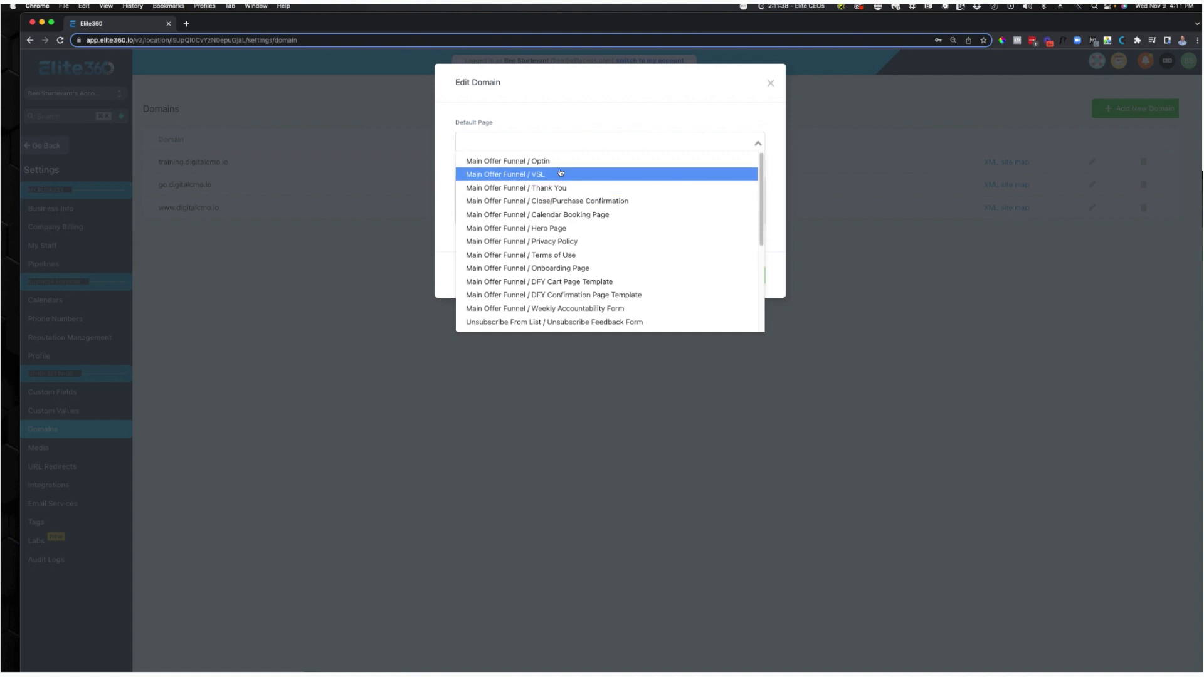
left_click(570, 228)
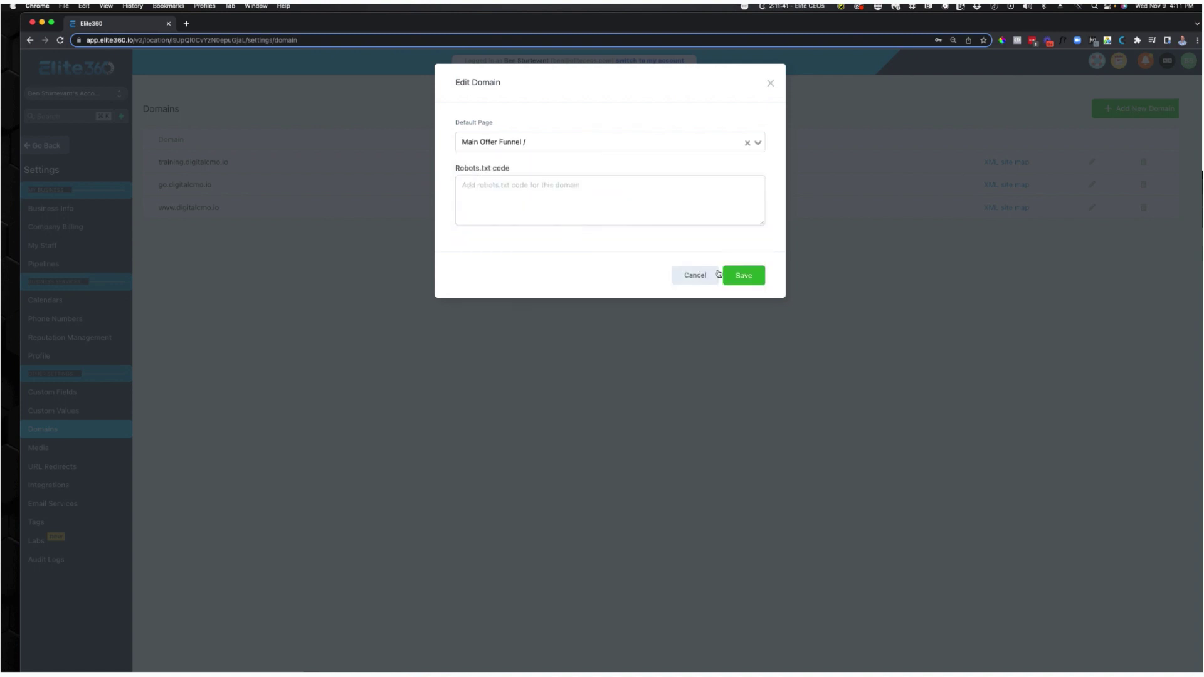
left_click(752, 278)
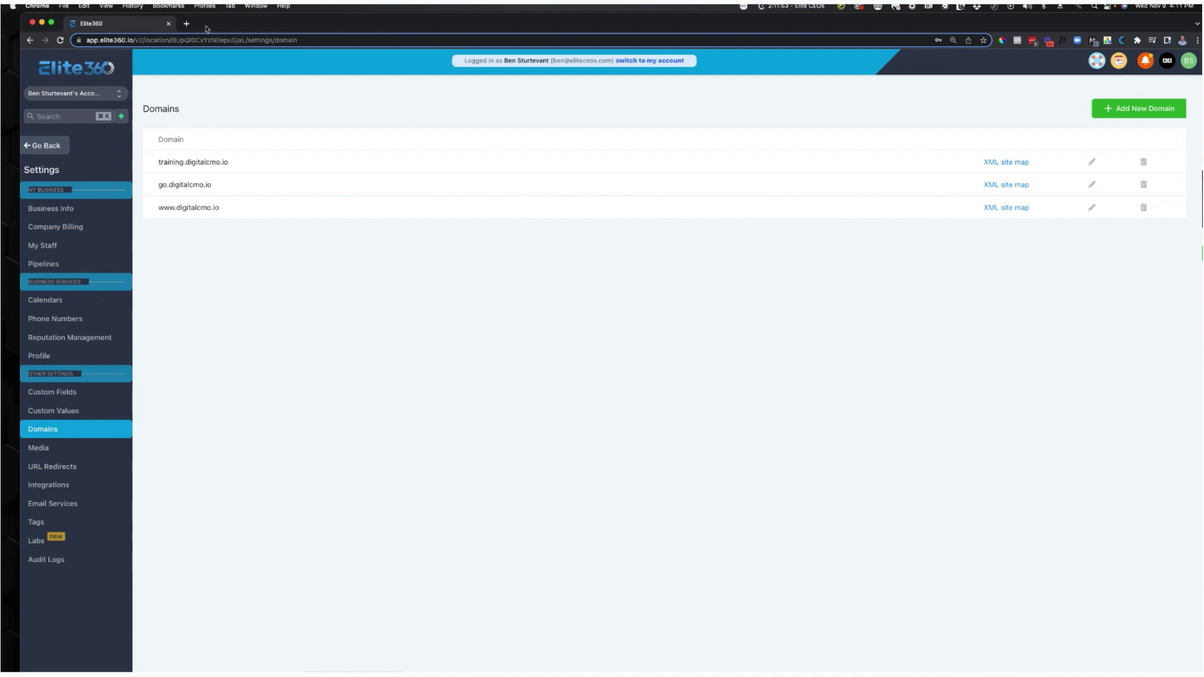
left_click_drag(226, 207, 170, 217)
key("super+c")
key("super+t")
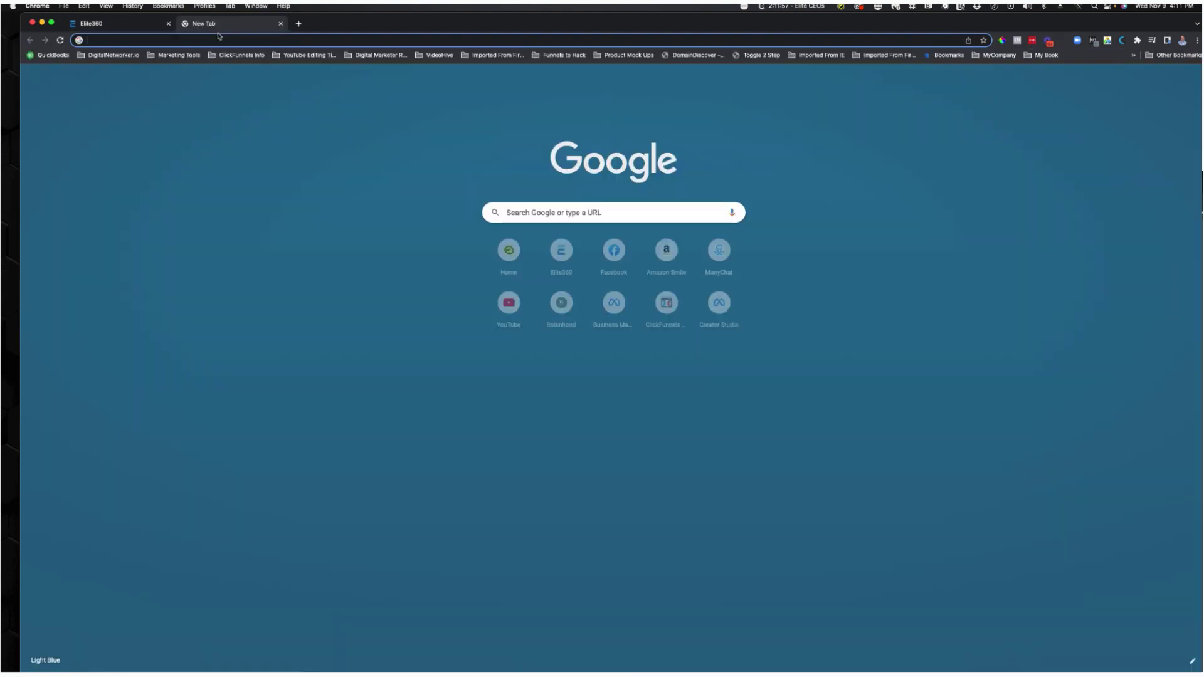
key("super+v")
key("Return")
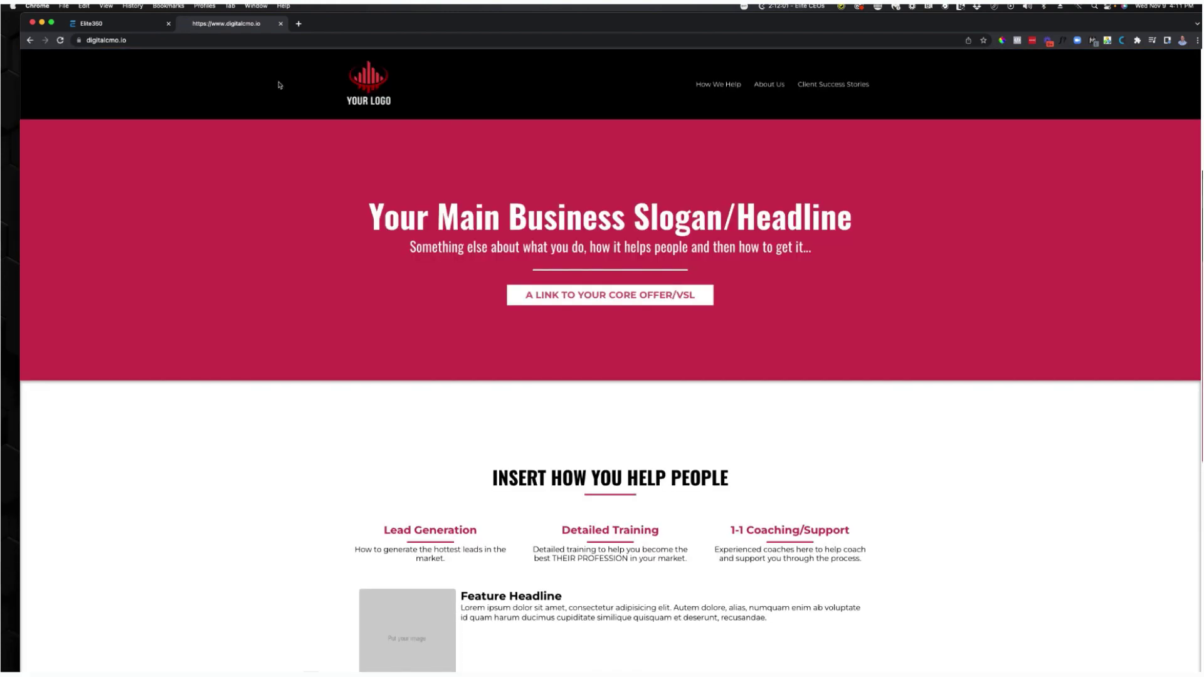
Scroll through the live digitalcmo.io landing page, then close its tab.
scroll(575, 328, "down", 15)
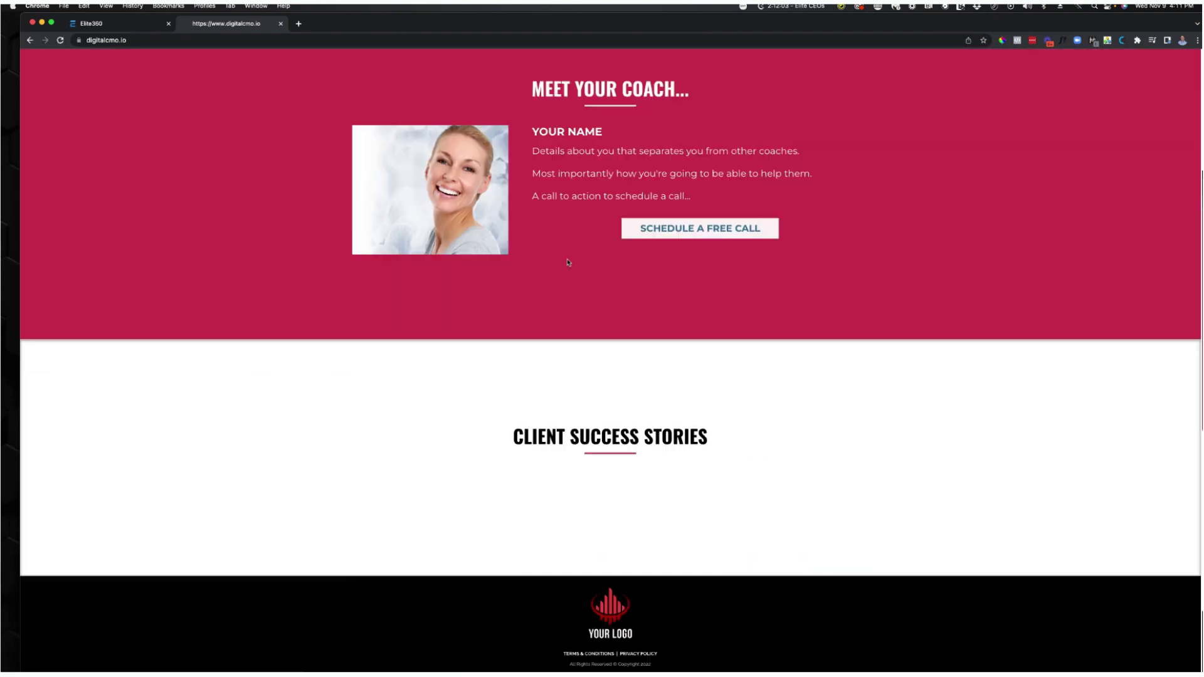
scroll(501, 220, "up", 15)
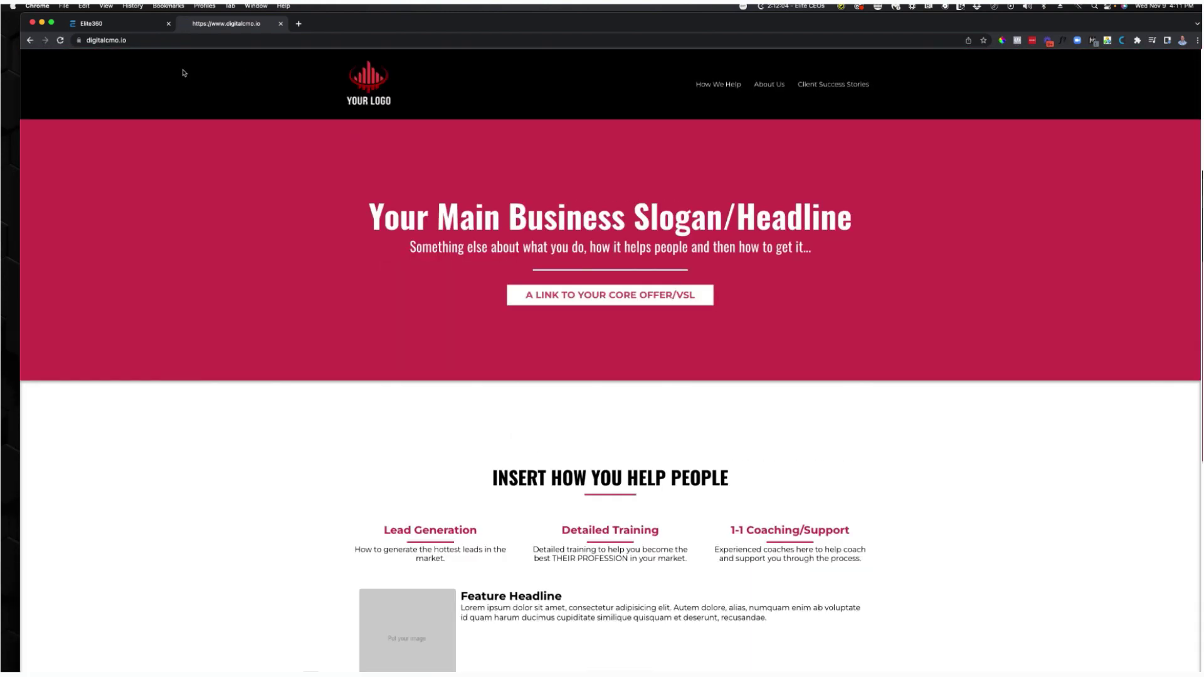
left_click(220, 43)
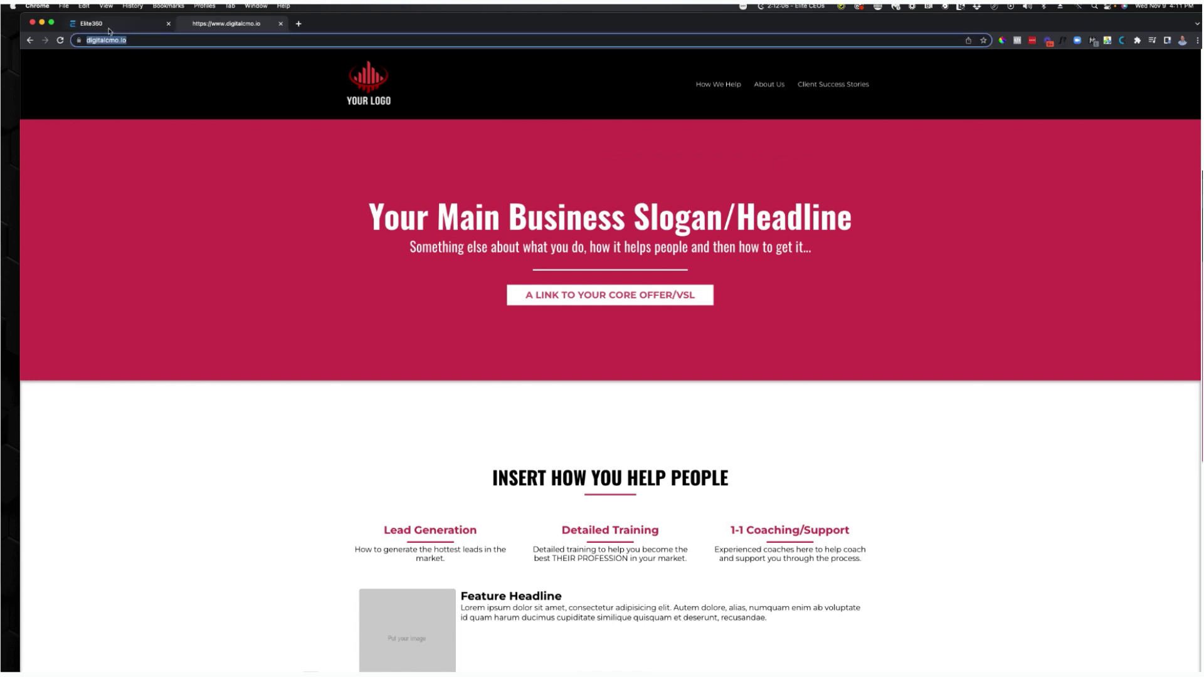
left_click(109, 30)
left_click(188, 25)
scroll(304, 293, "down", 4)
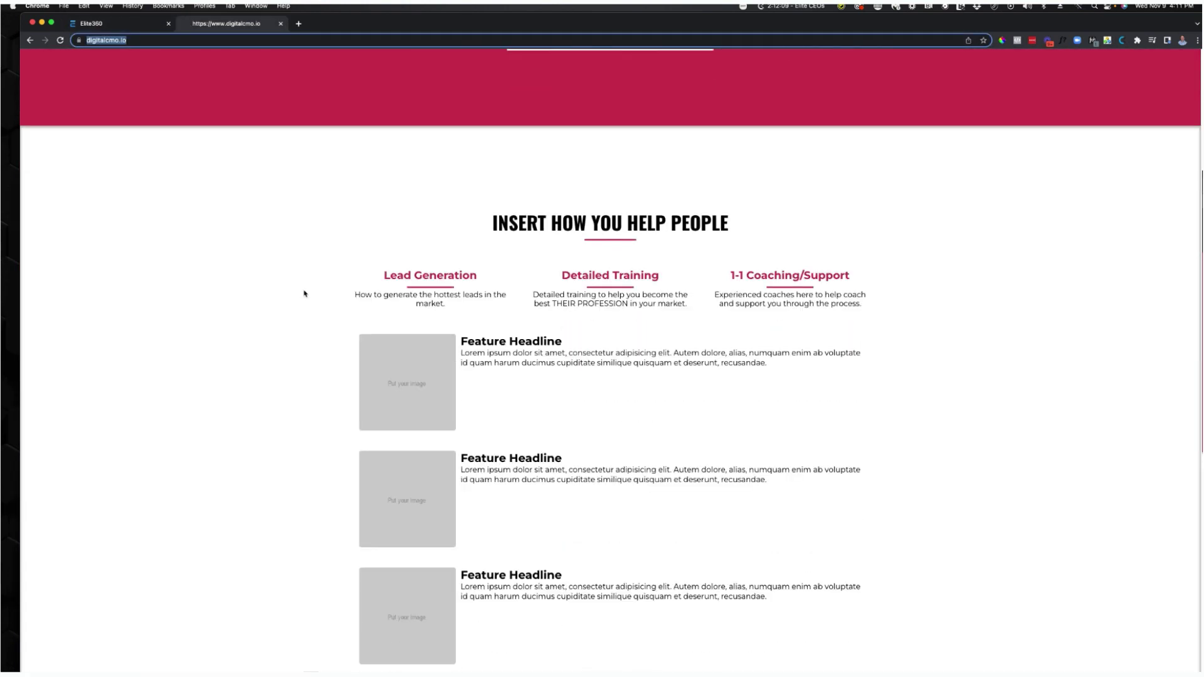
scroll(317, 307, "down", 8)
scroll(551, 336, "up", 15)
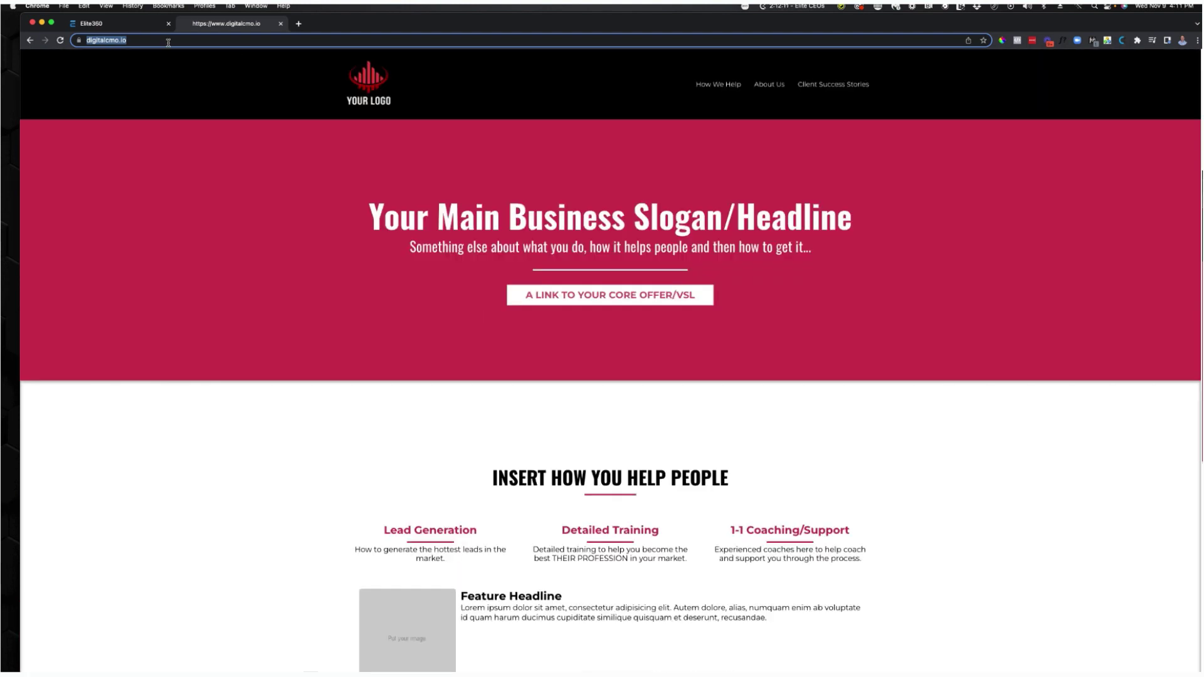
left_click(281, 24)
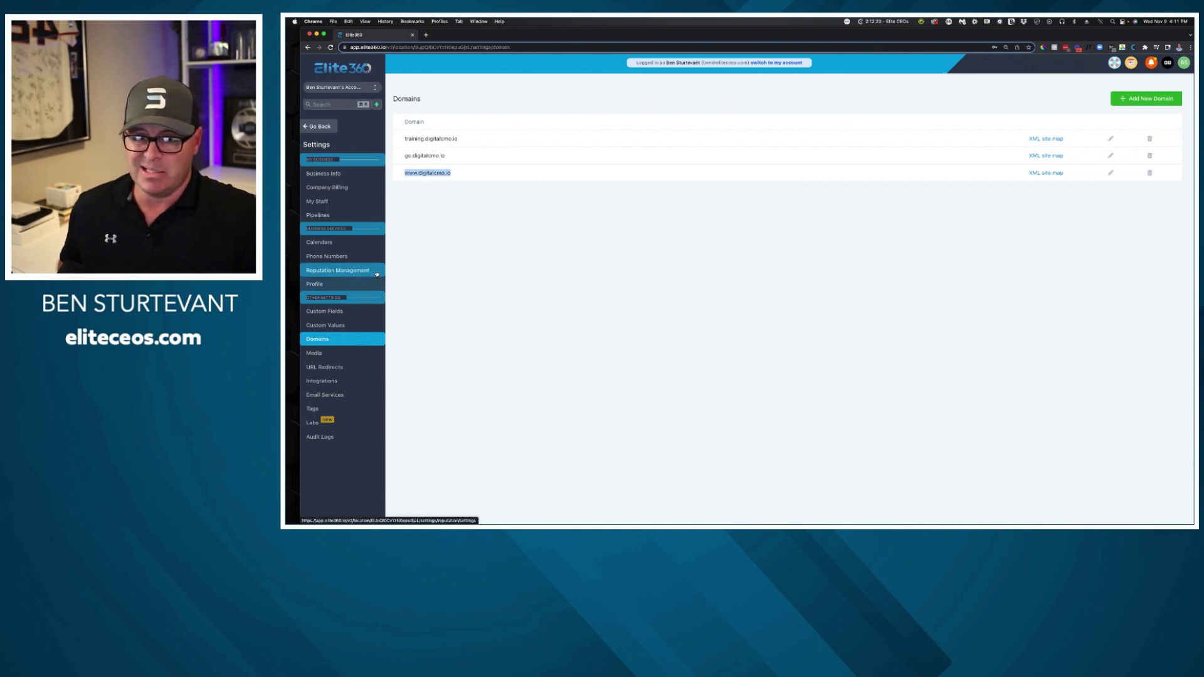
Look over Business Info and Email Services settings, then return to the Main Offer Funnel.
left_click(332, 127)
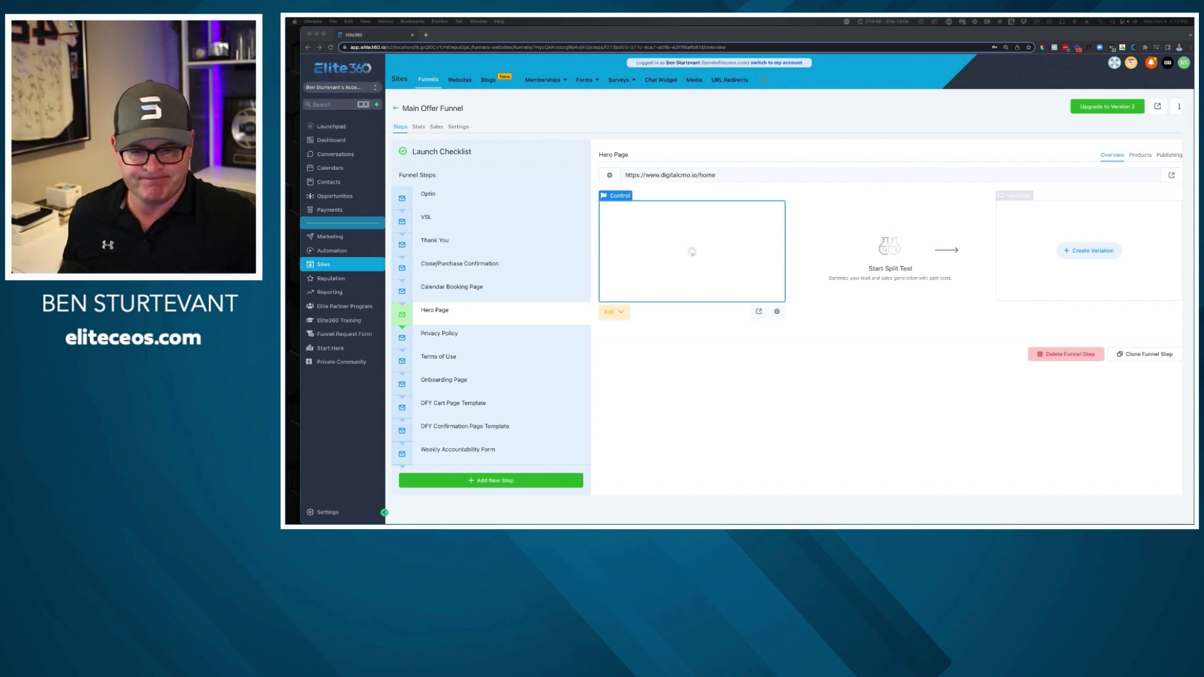
left_click(331, 514)
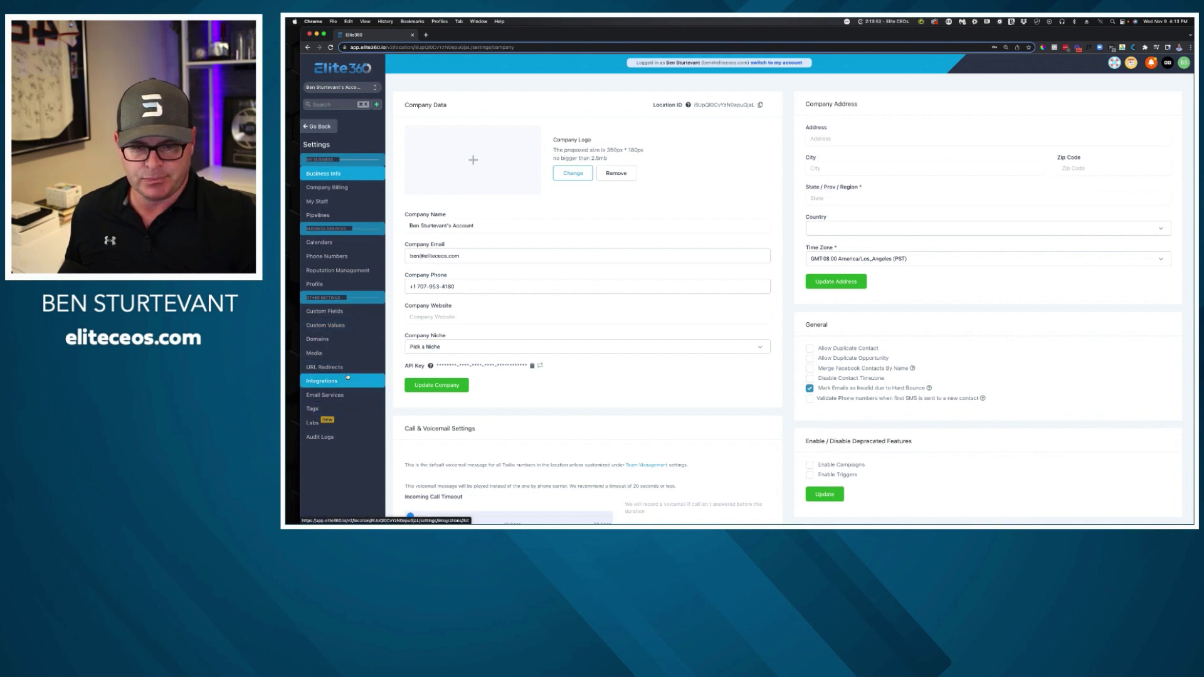
left_click(344, 393)
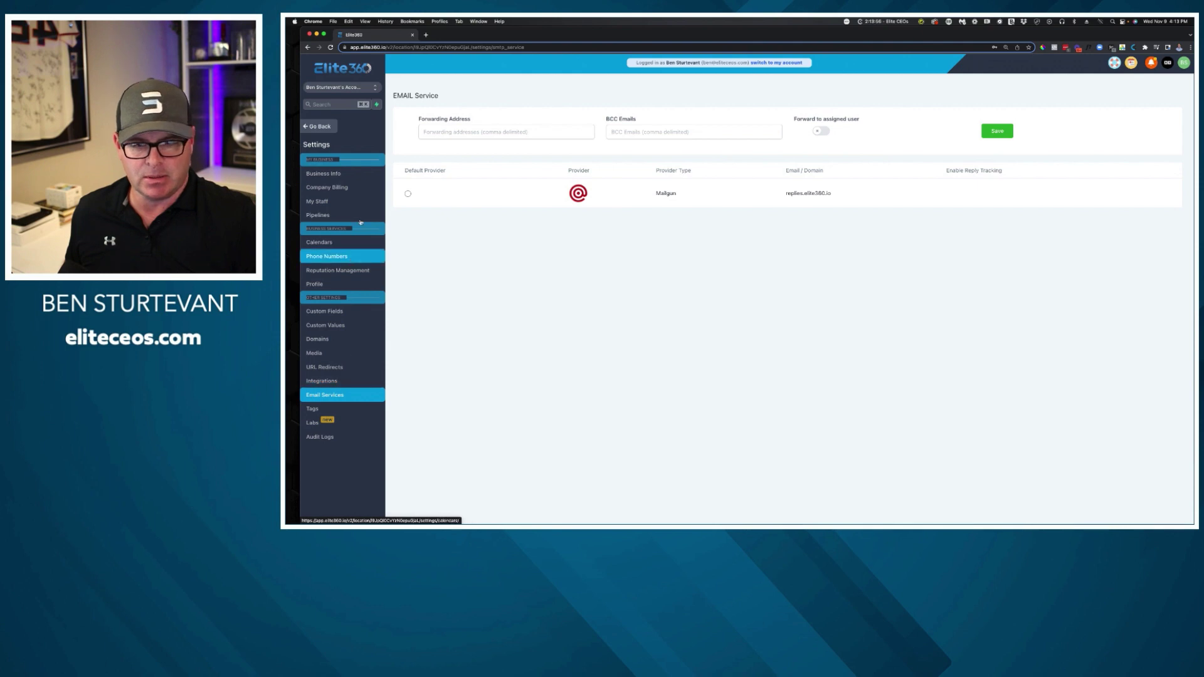
left_click(319, 125)
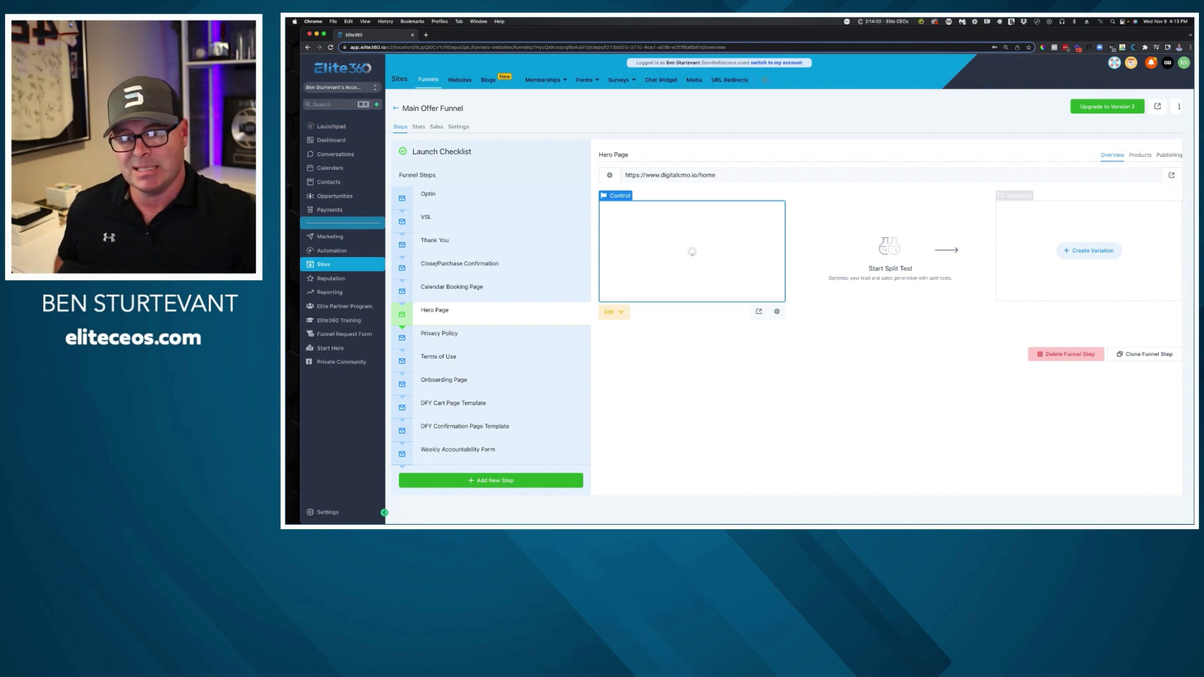
Inspect the Lead Magnet Delivery Email's training video link placeholder in the Lead Generation Workflow.
left_click(355, 251)
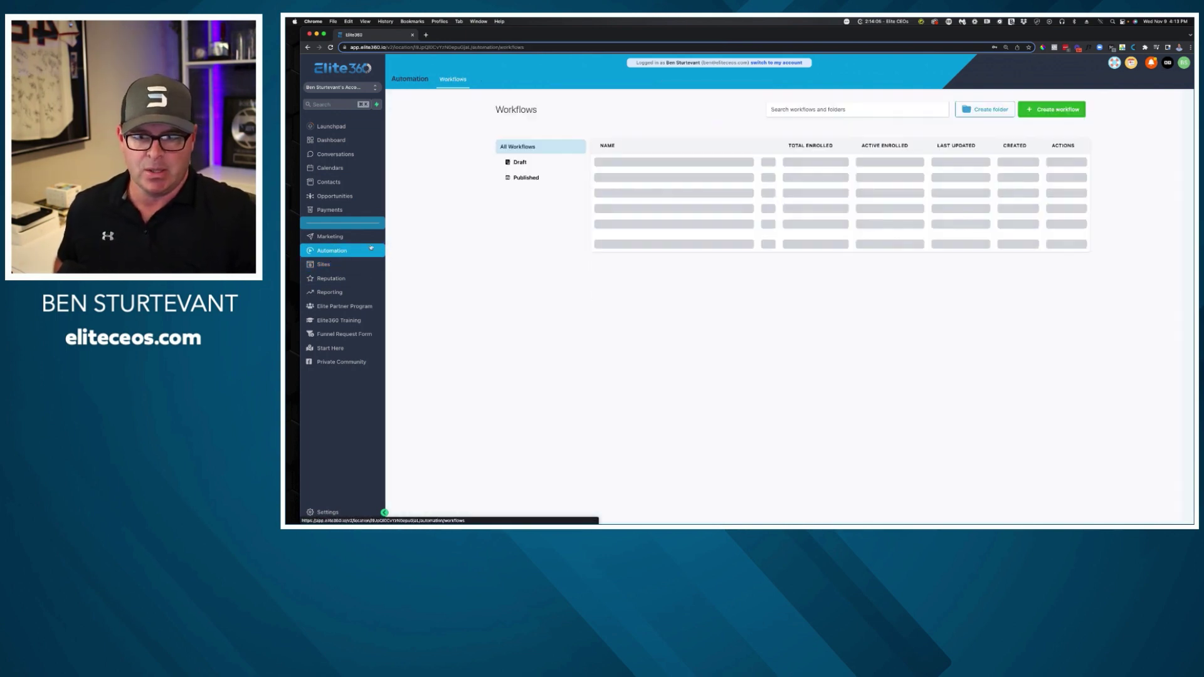
left_click(628, 230)
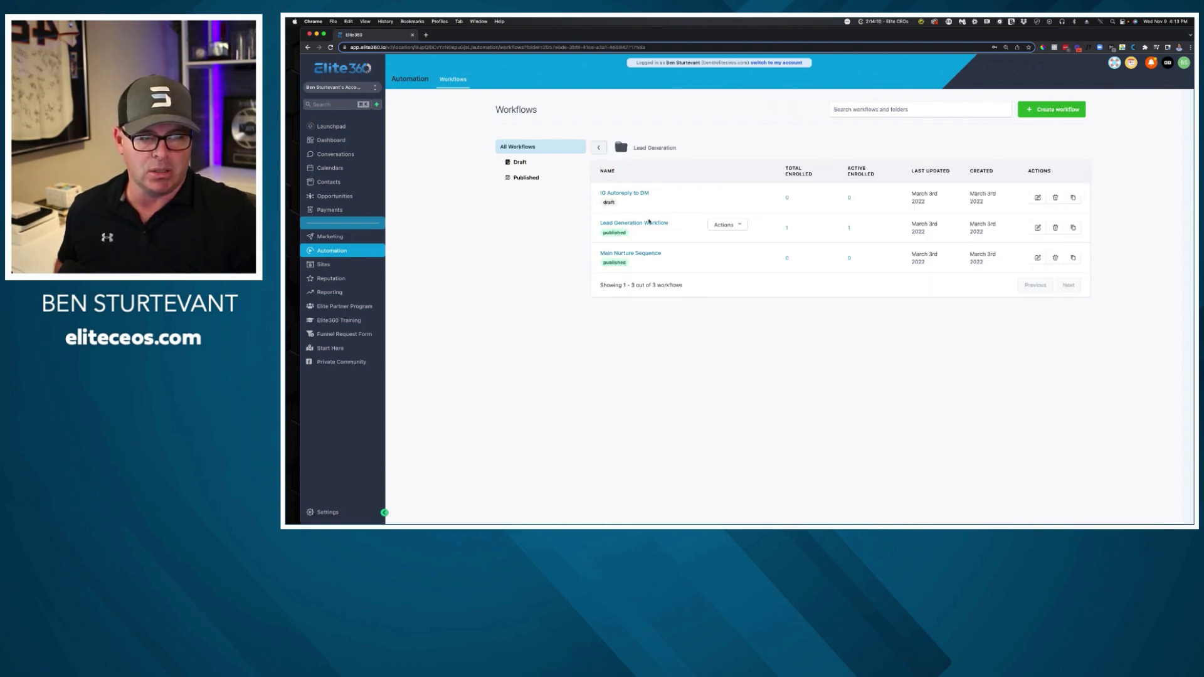
left_click(651, 224)
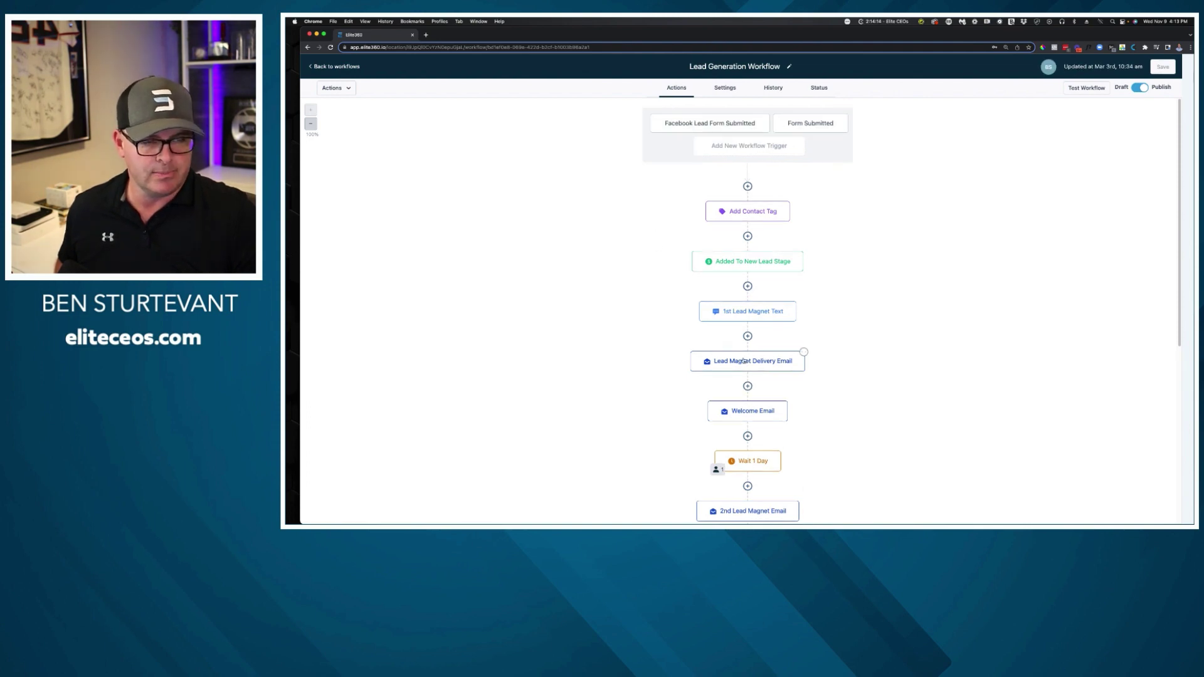
left_click(745, 361)
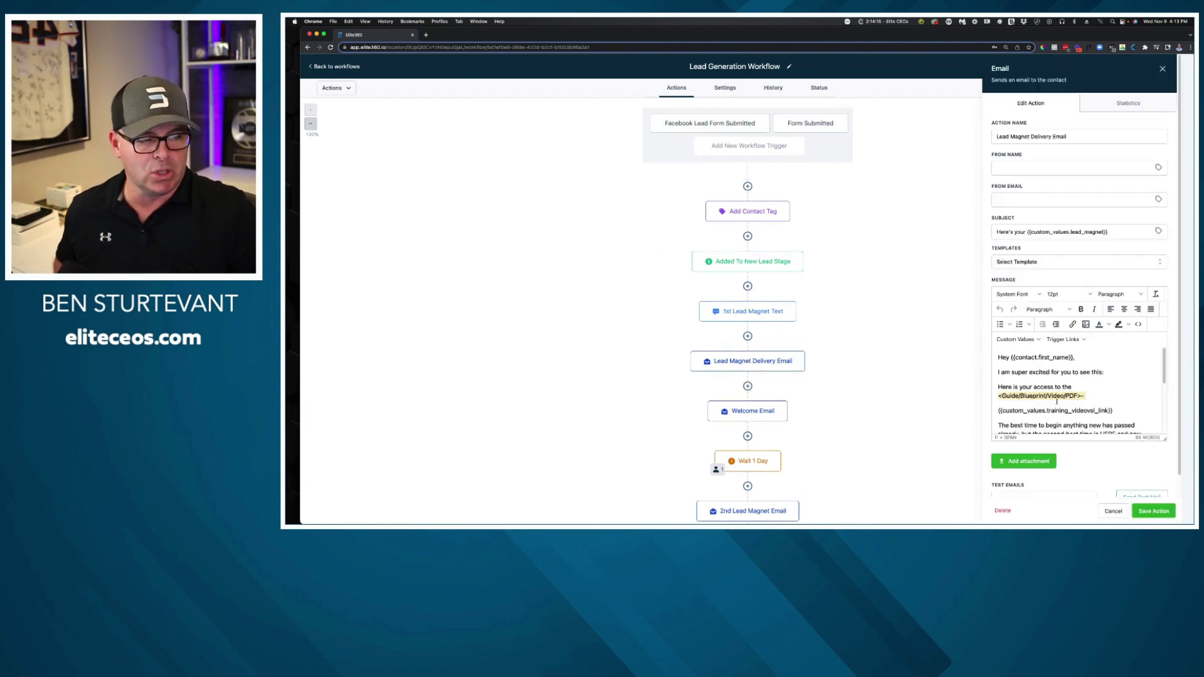
scroll(1062, 399, "down", 1)
left_click_drag(1124, 402, 988, 402)
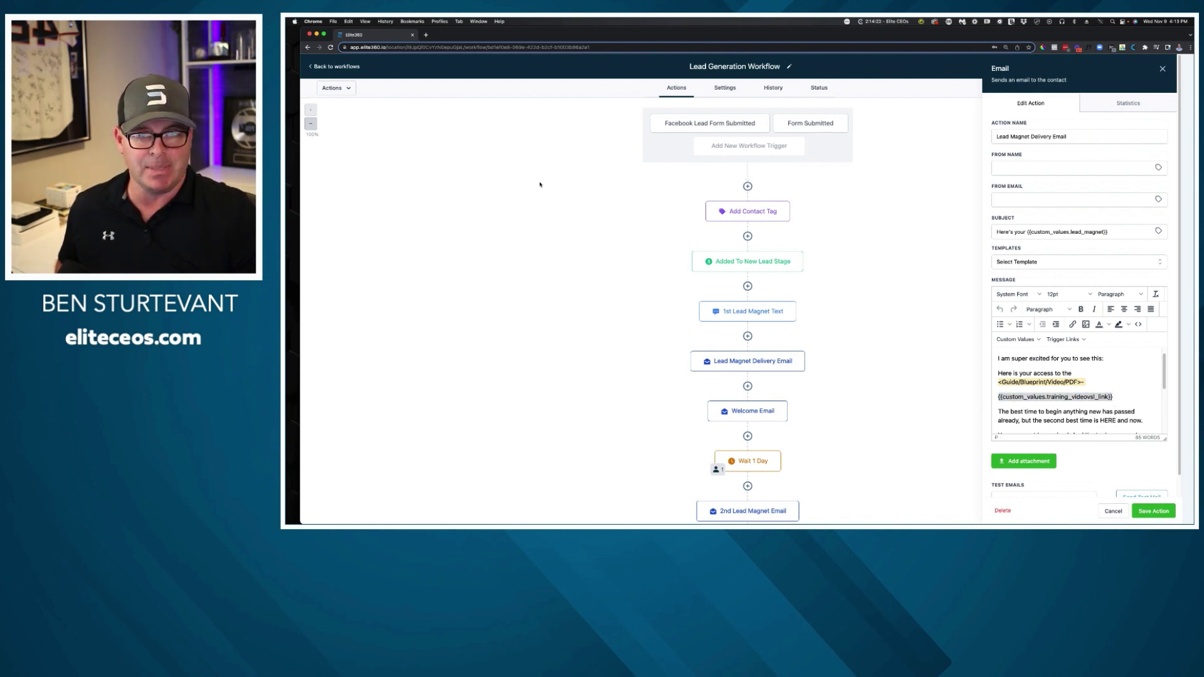
left_click(338, 66)
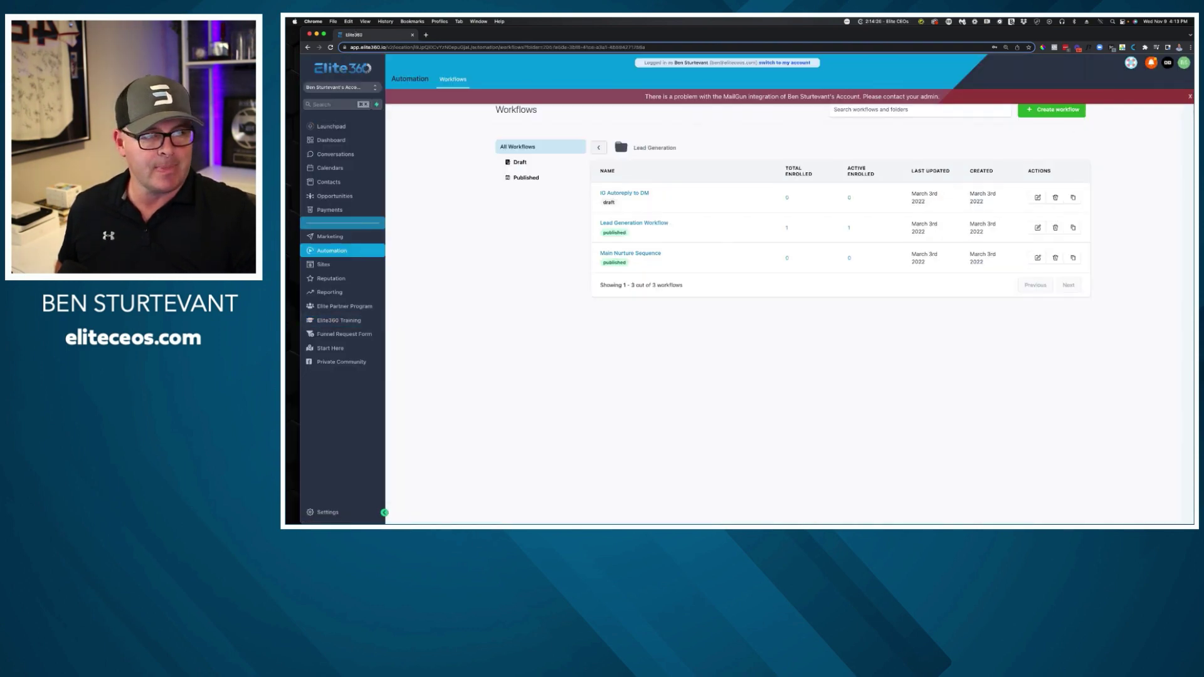
Dismiss the MailGun warning and open Settings in a second browser tab.
left_click(1191, 97)
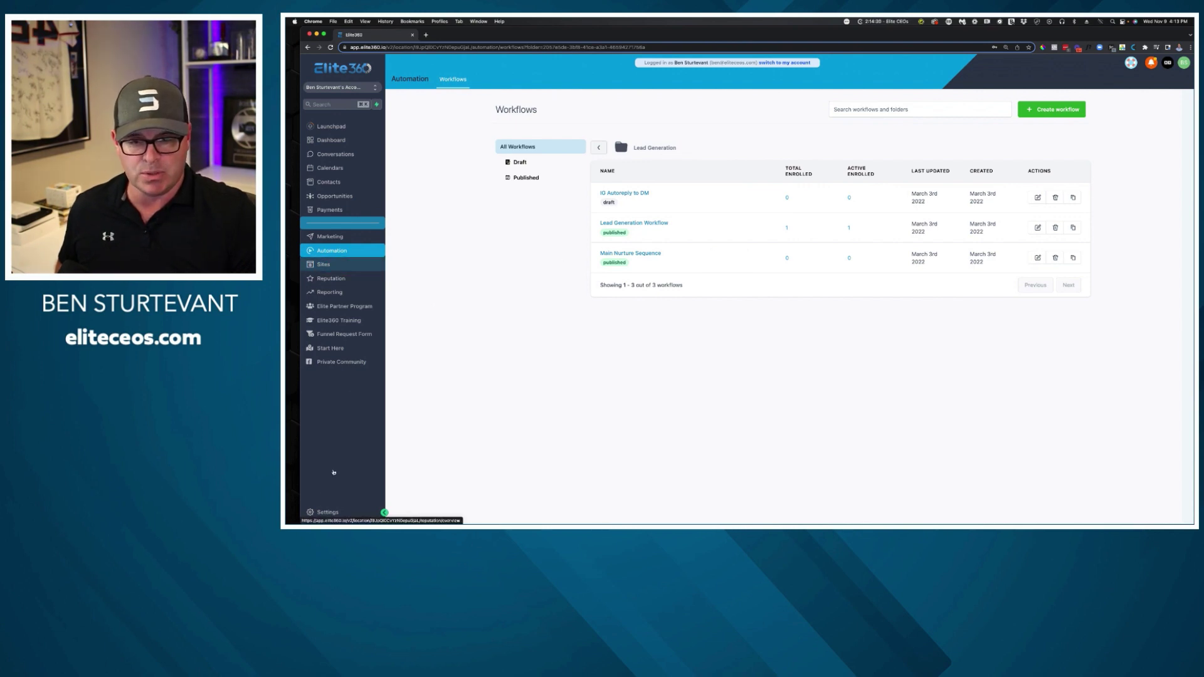
right_click(324, 513)
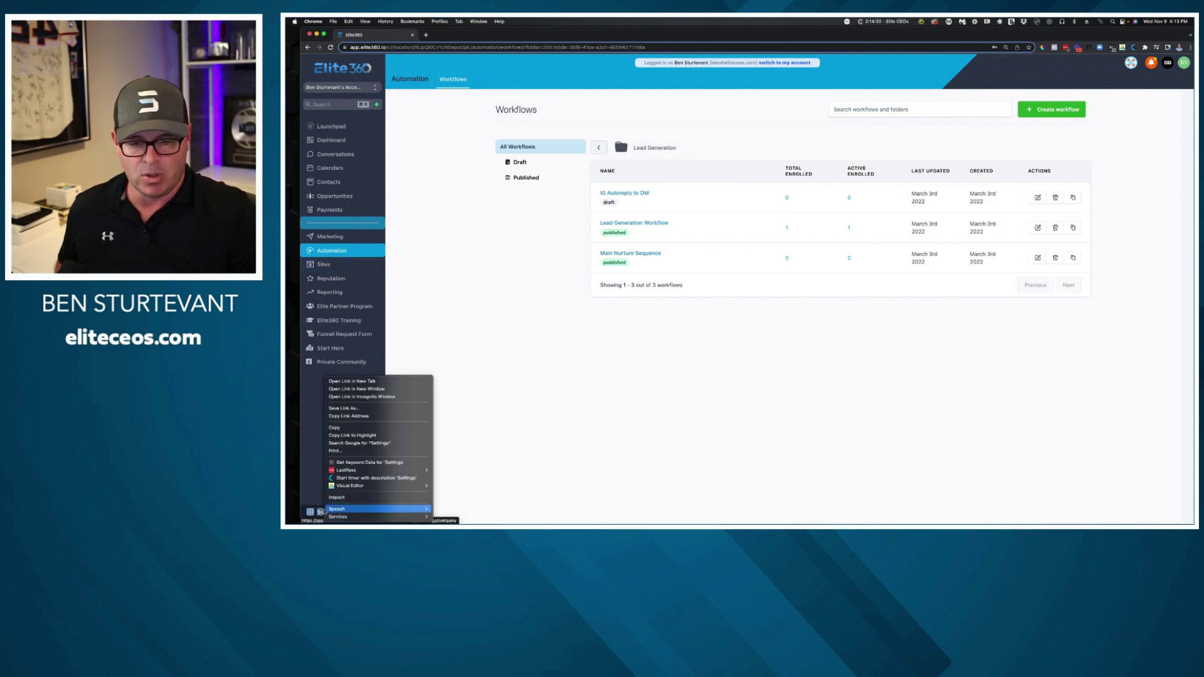
left_click(361, 380)
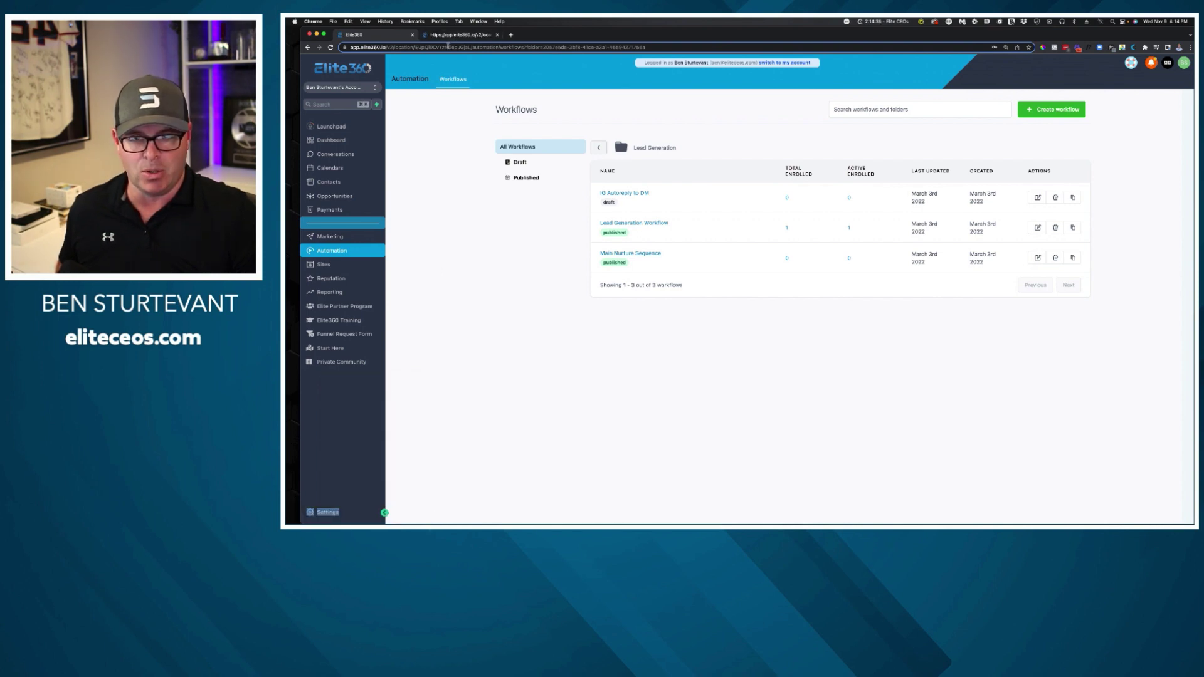
left_click(449, 39)
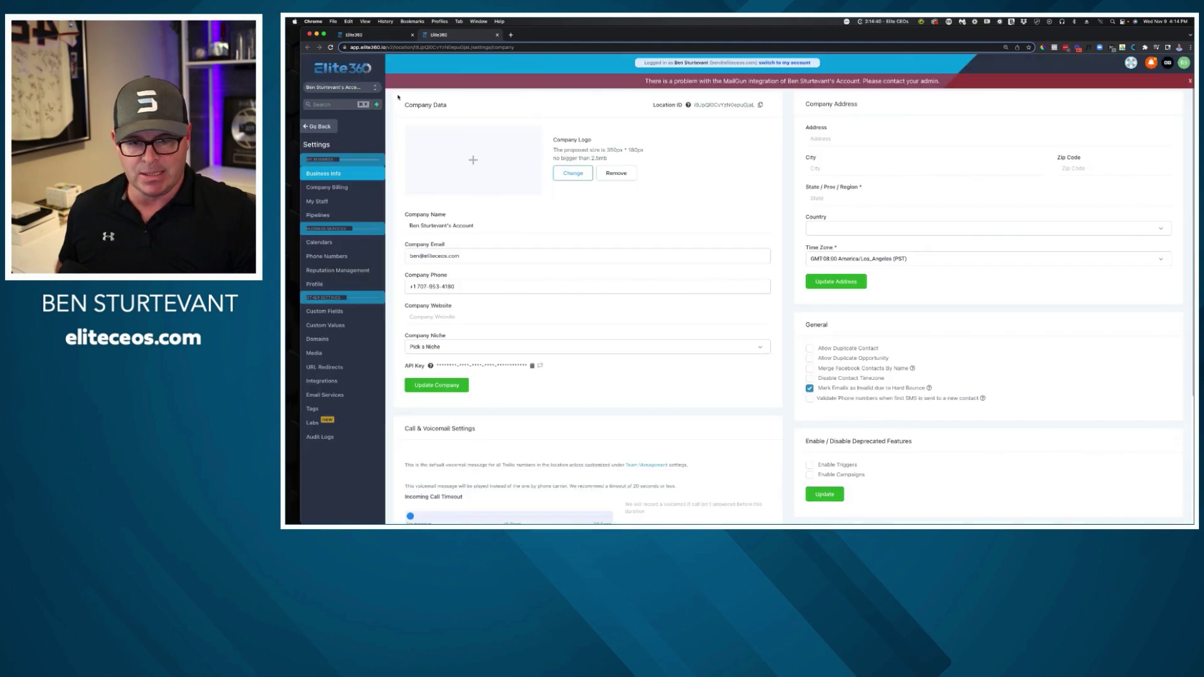
Review the Custom Values list's booking confirmation and Training Video/VSL Link keys, then return to workflows.
left_click(350, 325)
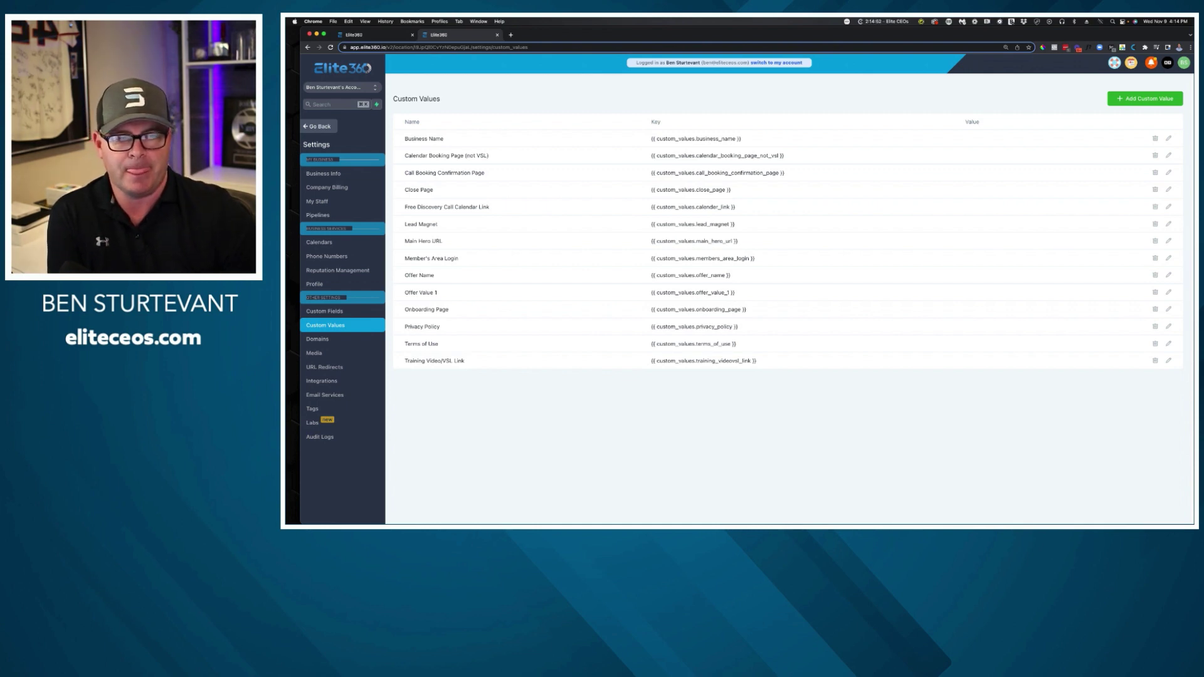
left_click_drag(812, 176, 628, 172)
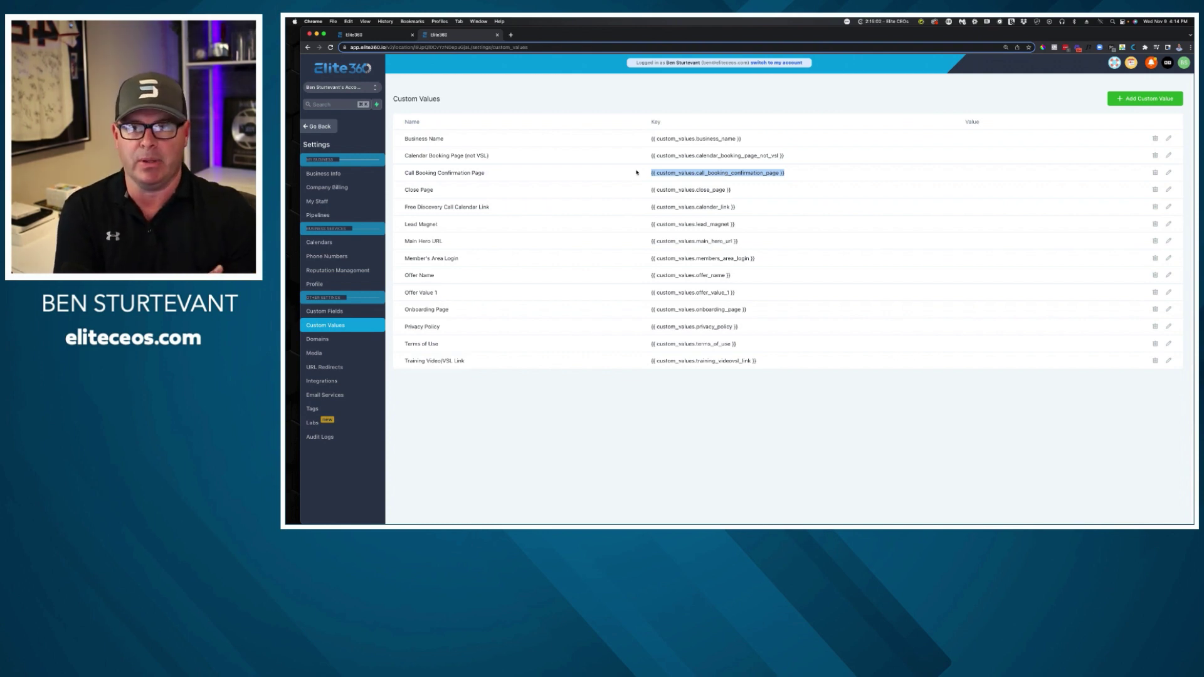
left_click_drag(931, 119, 989, 123)
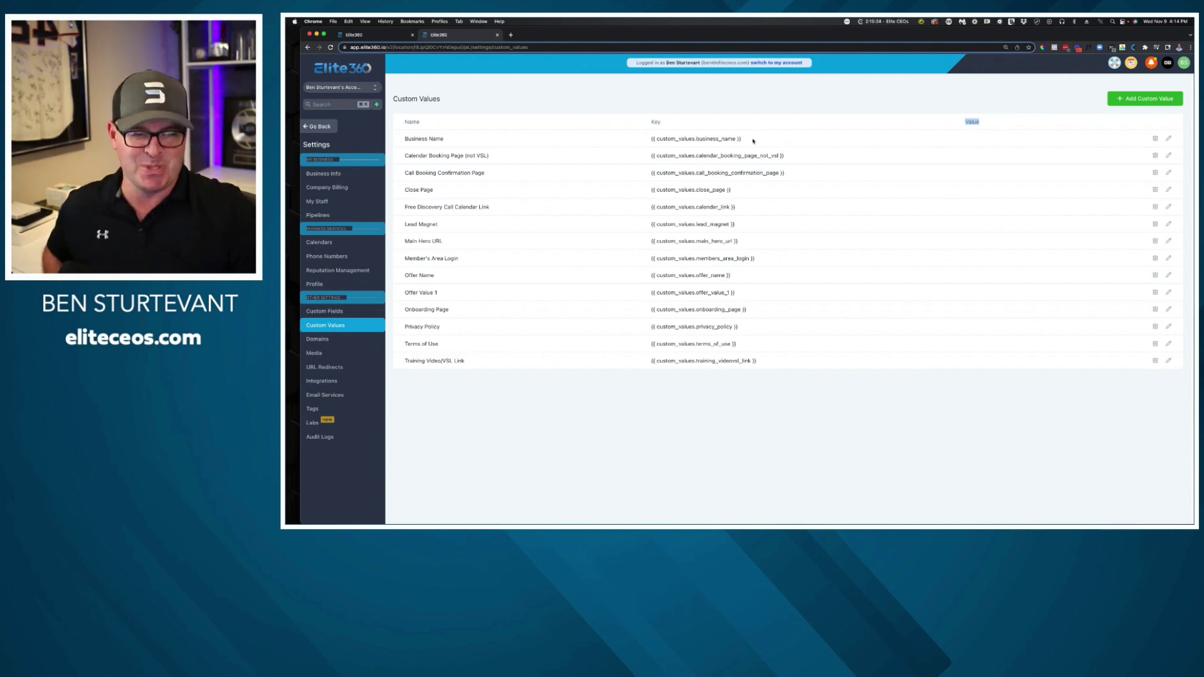
left_click(389, 38)
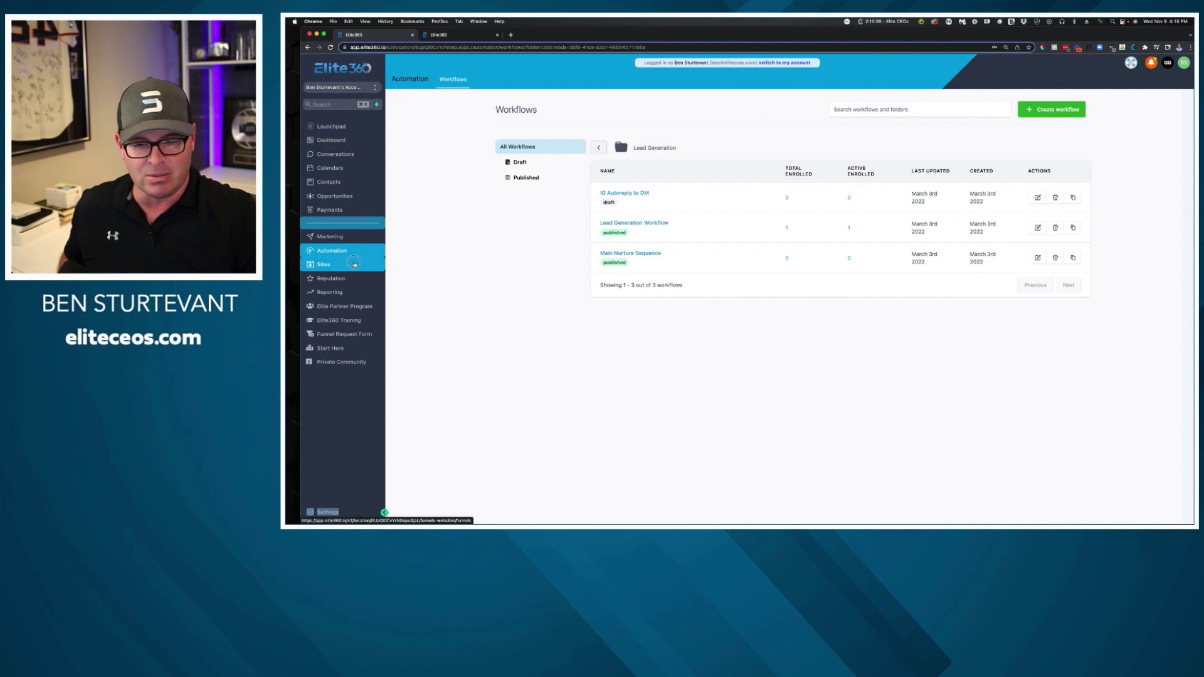
Select the Main Offer Funnel VSL step's address (digitalcmo.io/overview), then return to Custom Values.
left_click(355, 264)
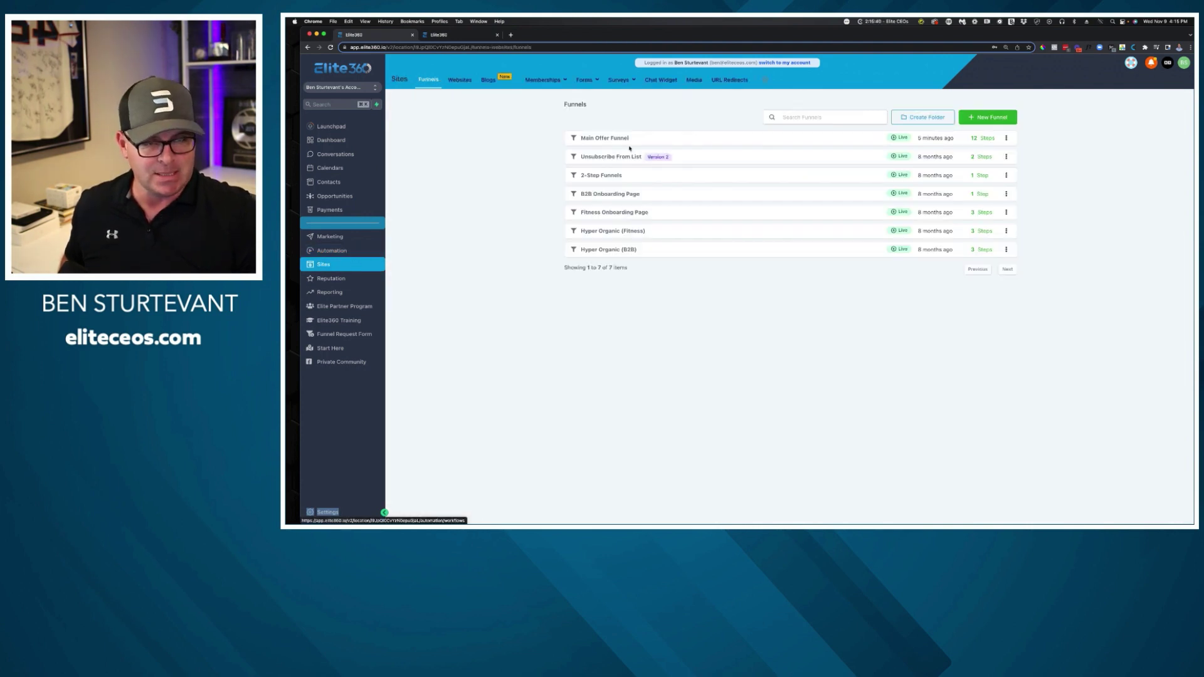
left_click(619, 137)
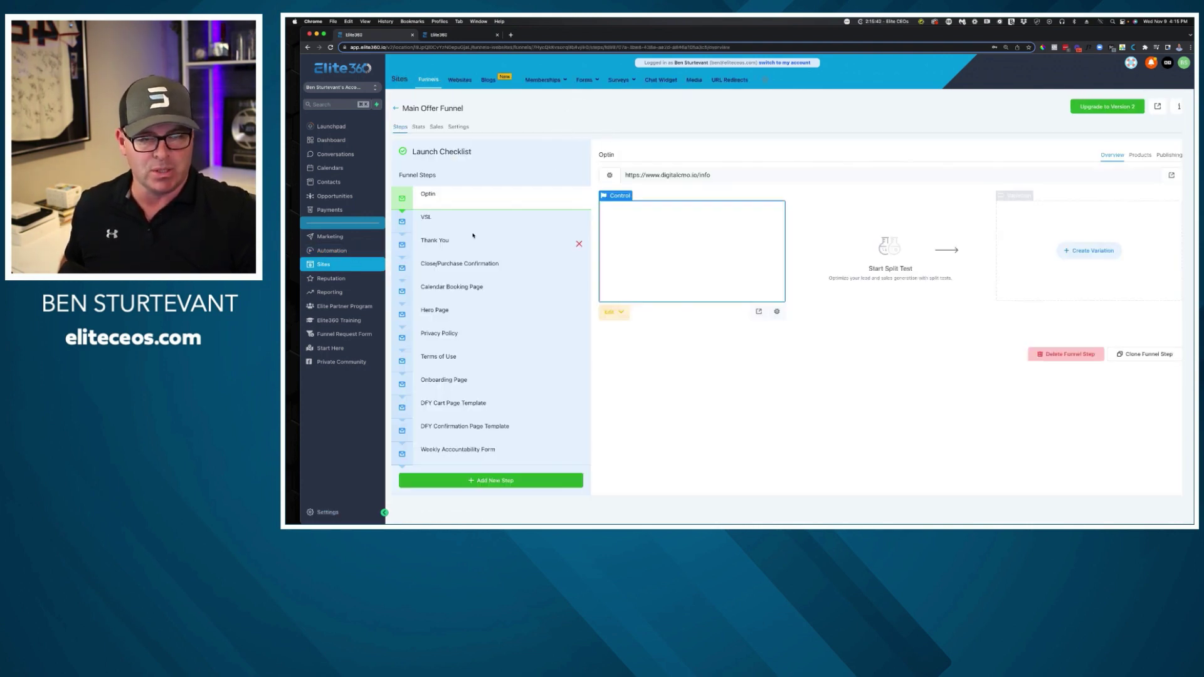
left_click(476, 223)
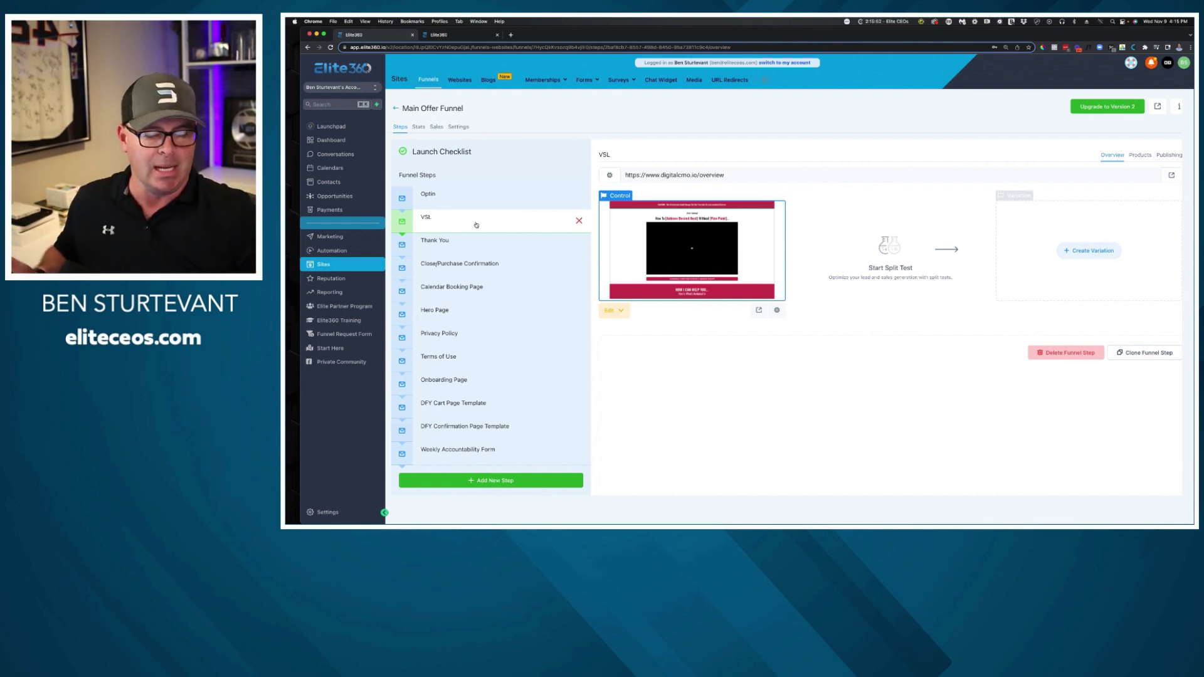
triple_click(735, 176)
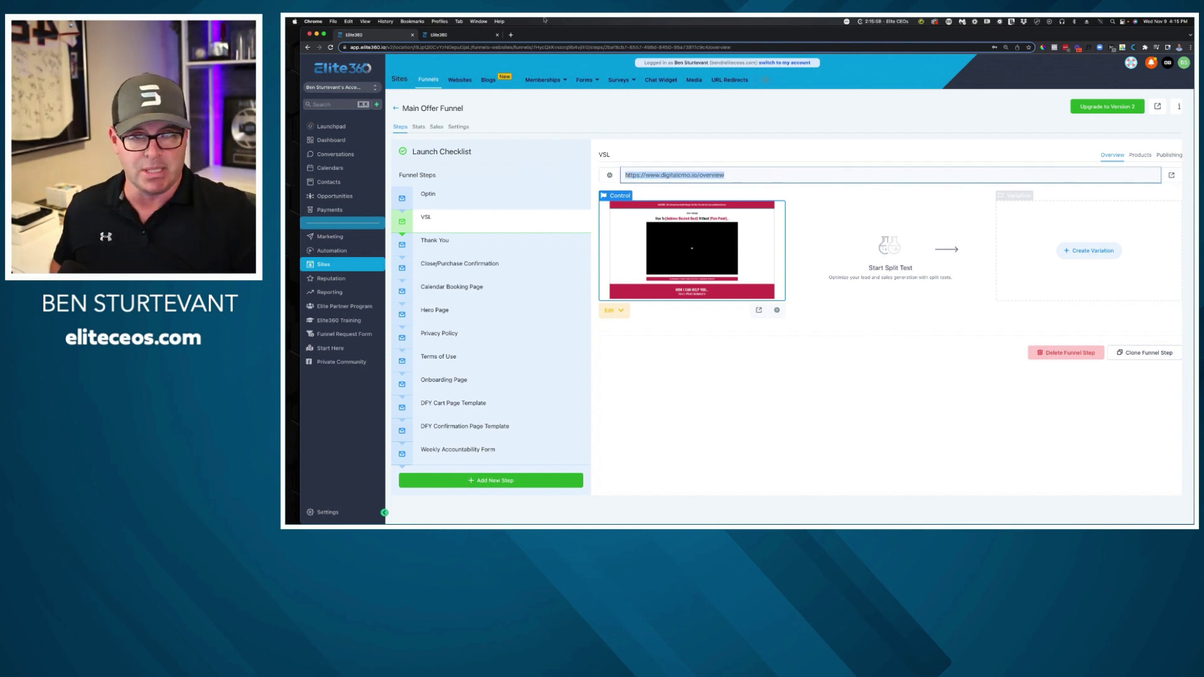
left_click(457, 36)
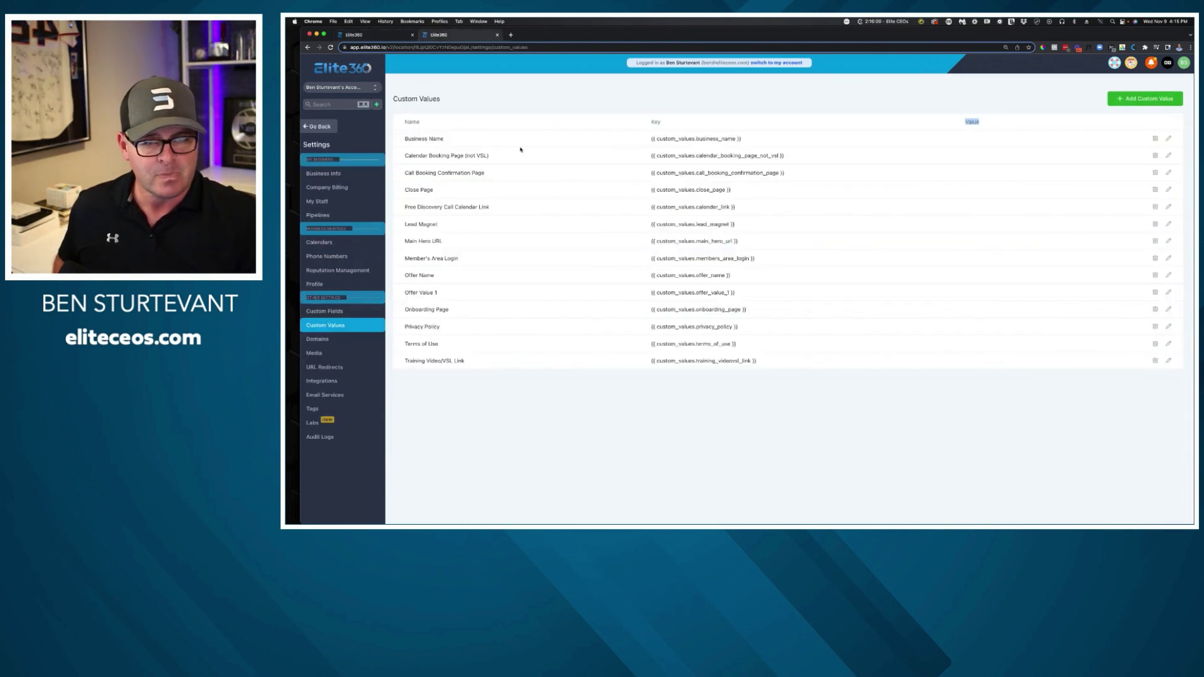
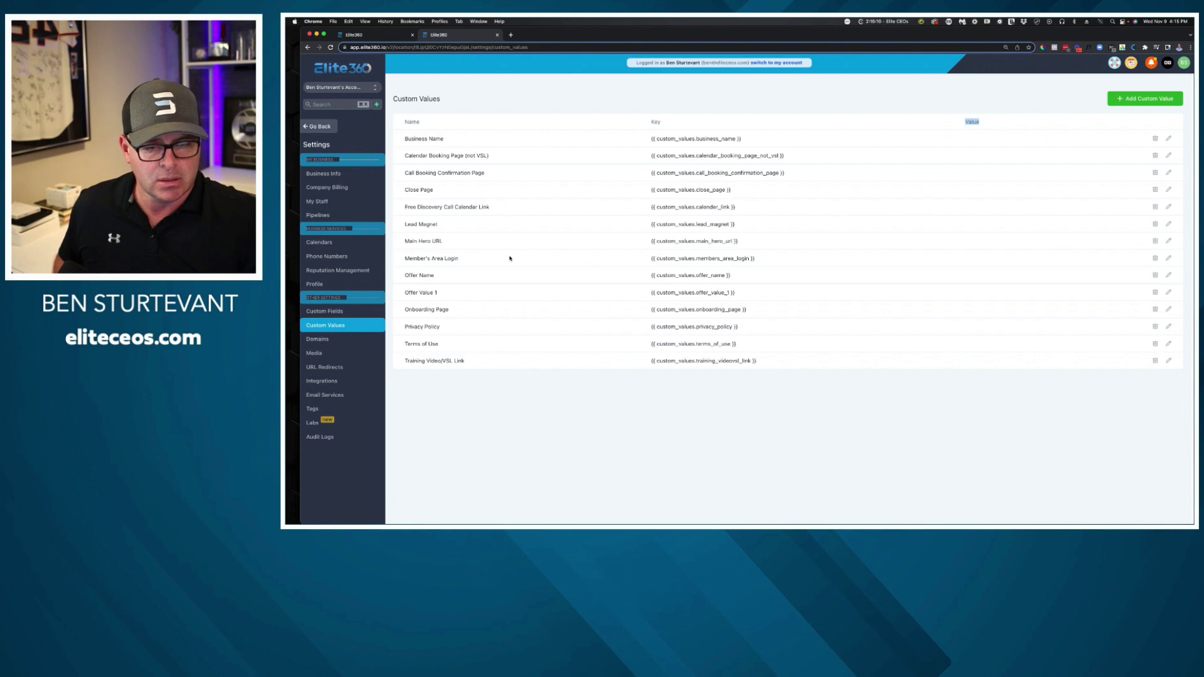
Set the Training Video/VSL Link custom value to the digitalcmo.io/overview URL.
left_click_drag(416, 359, 807, 370)
left_click(965, 369)
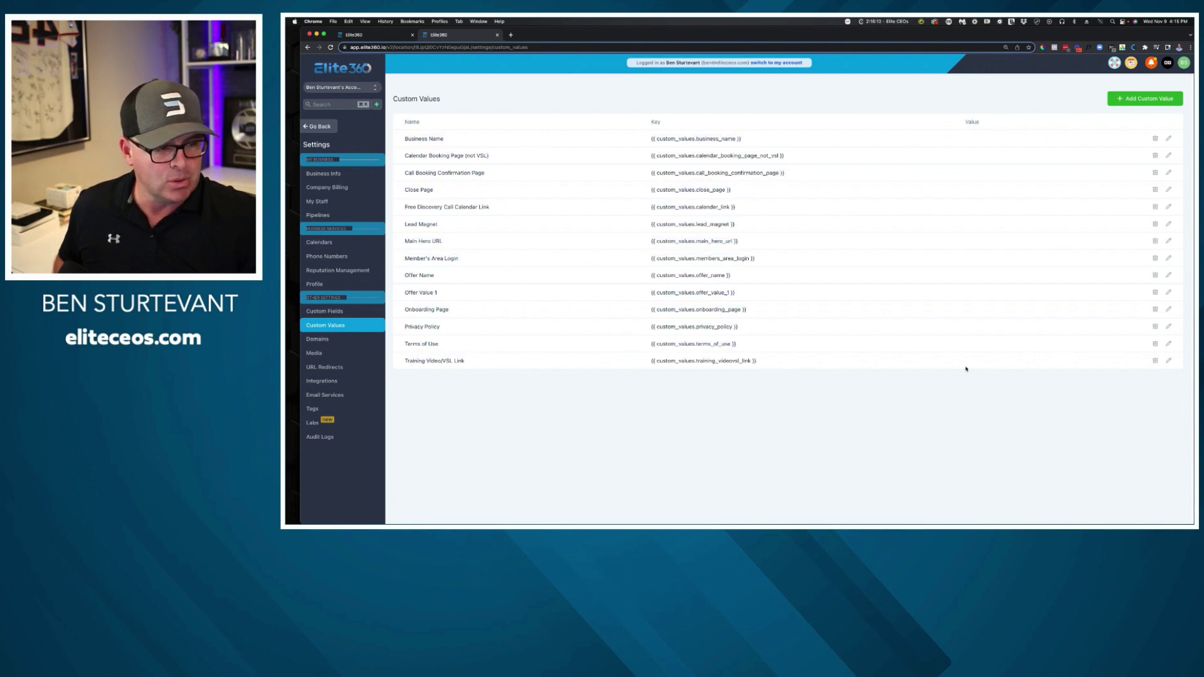
left_click(1169, 362)
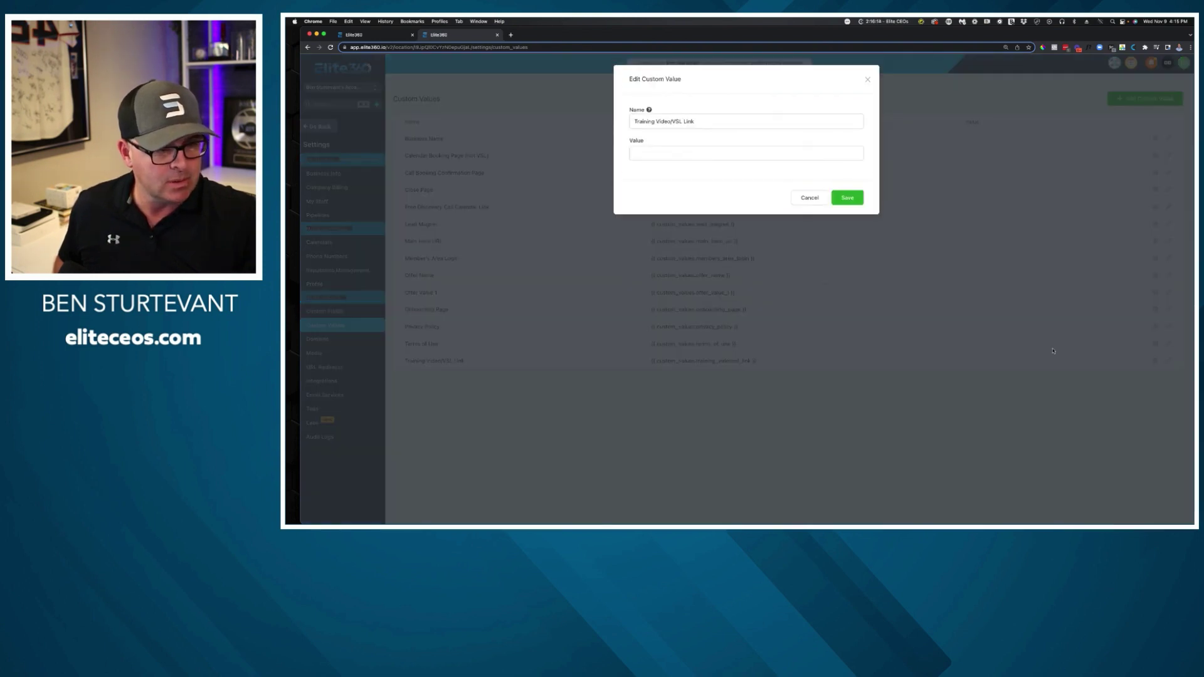
left_click(725, 152)
type("https://www.digitalcmo.io/overview/")
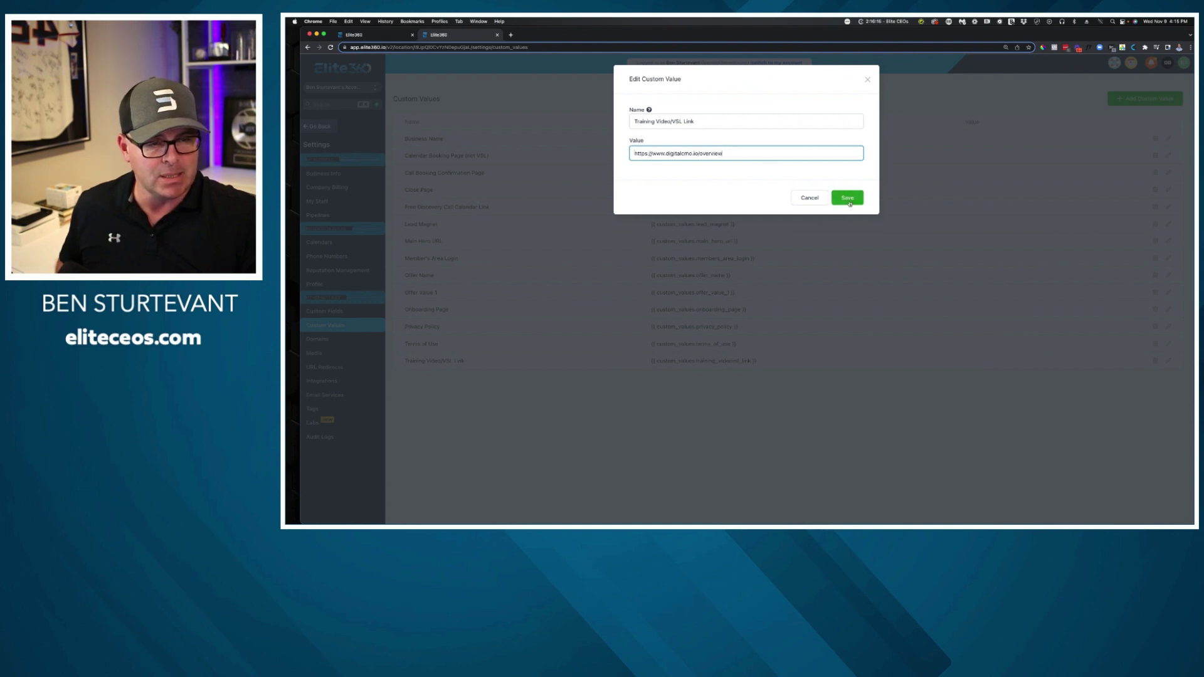
left_click(846, 198)
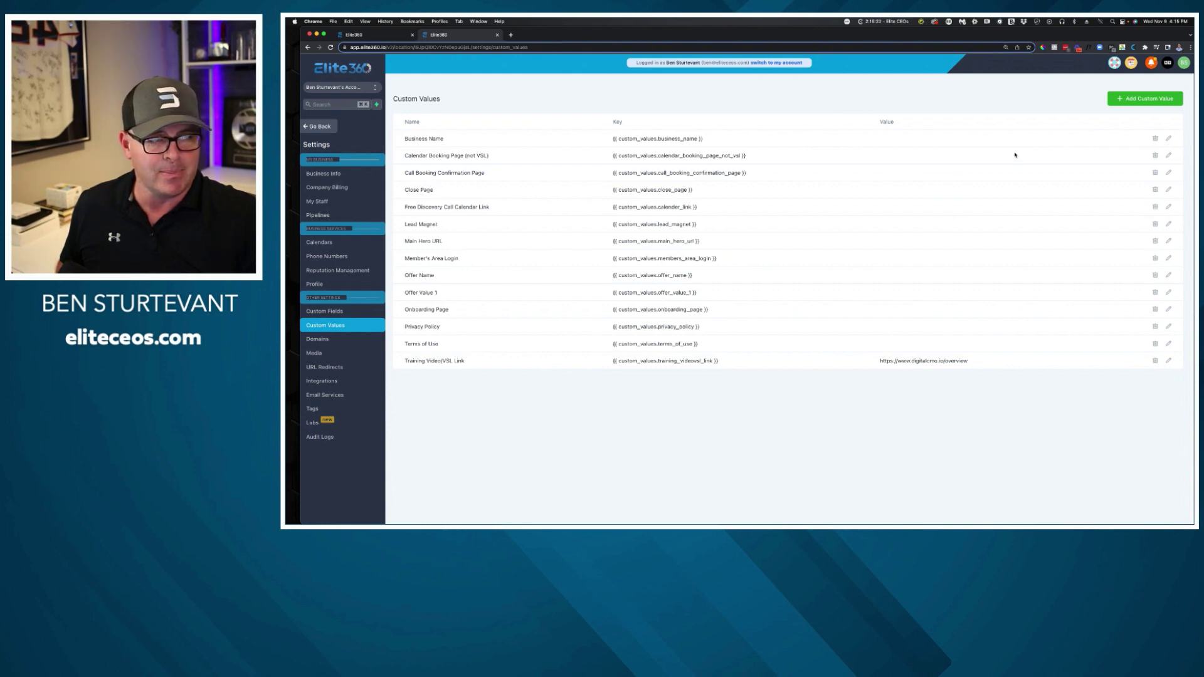
Set the Business Name custom value to Digital CMO and return to the funnel.
left_click(1168, 139)
left_click(761, 148)
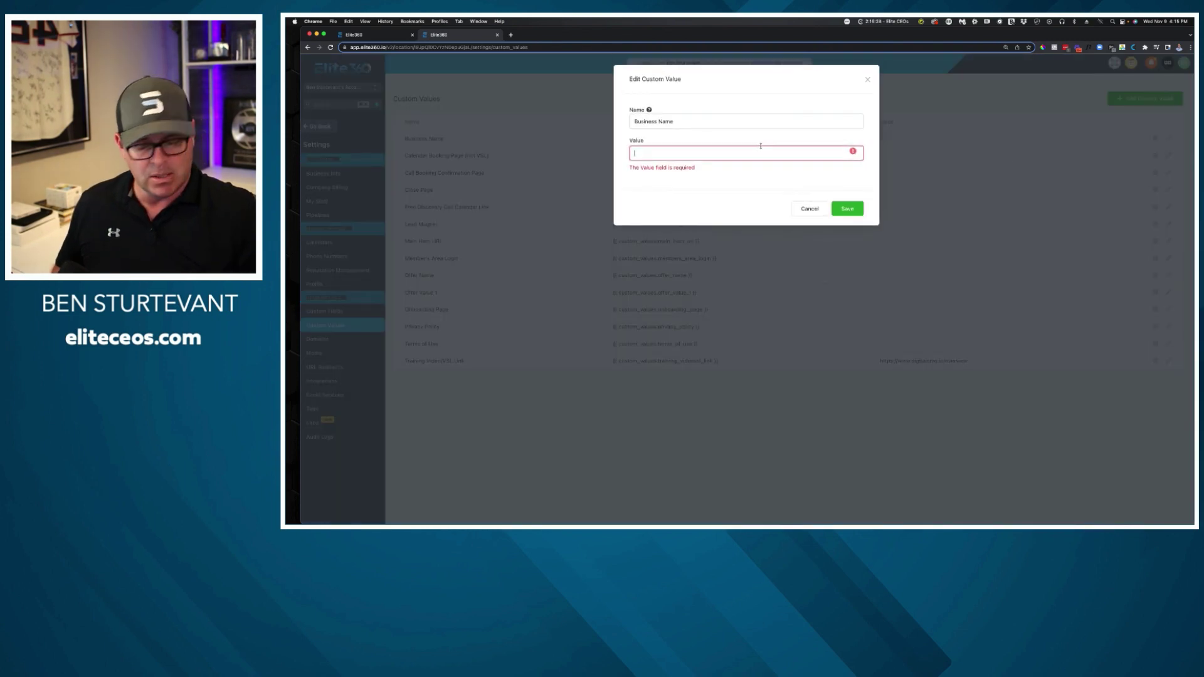
type("Digi")
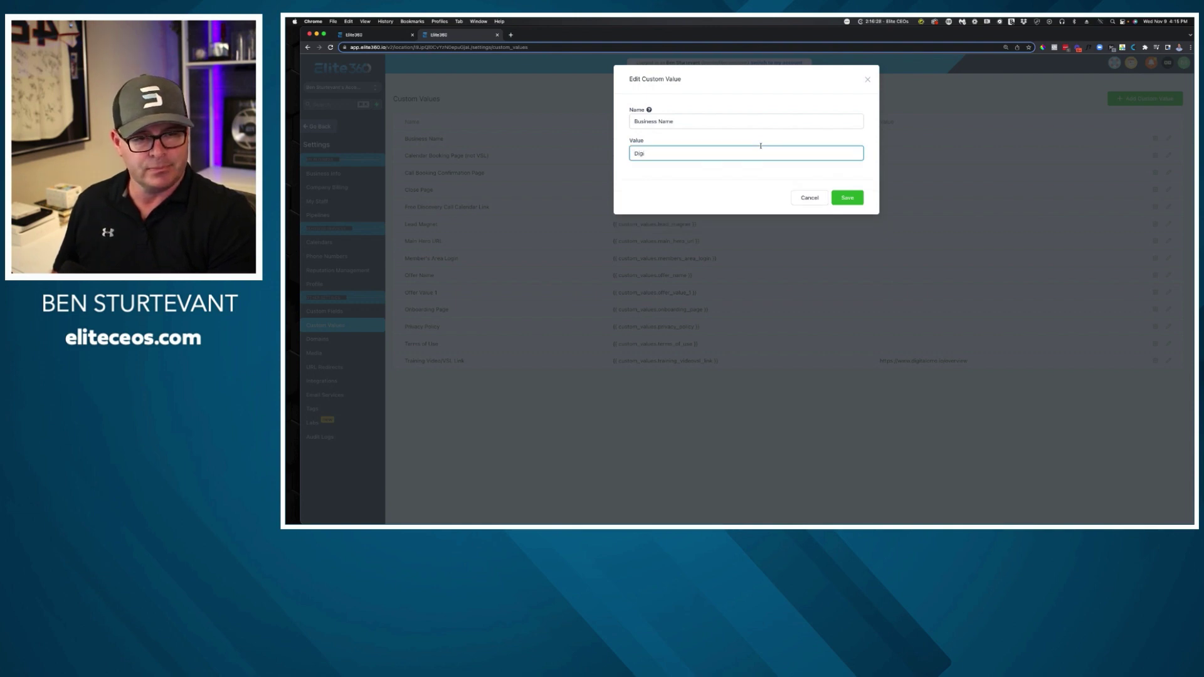
type("tal CMO")
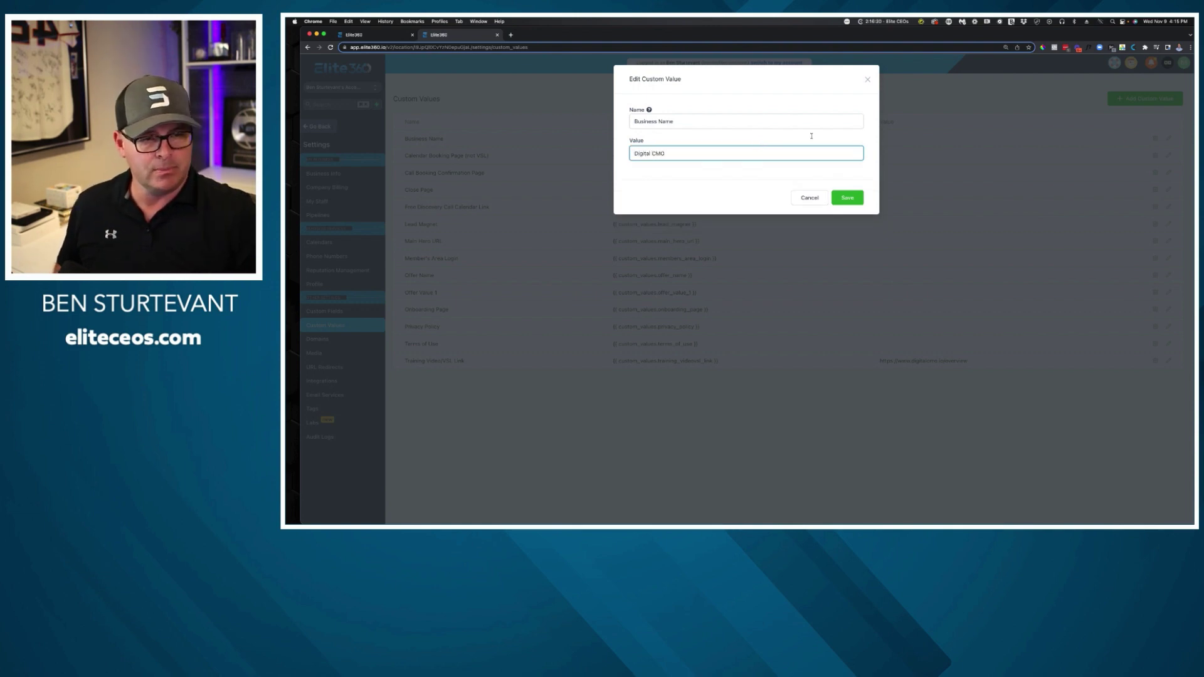
left_click(856, 196)
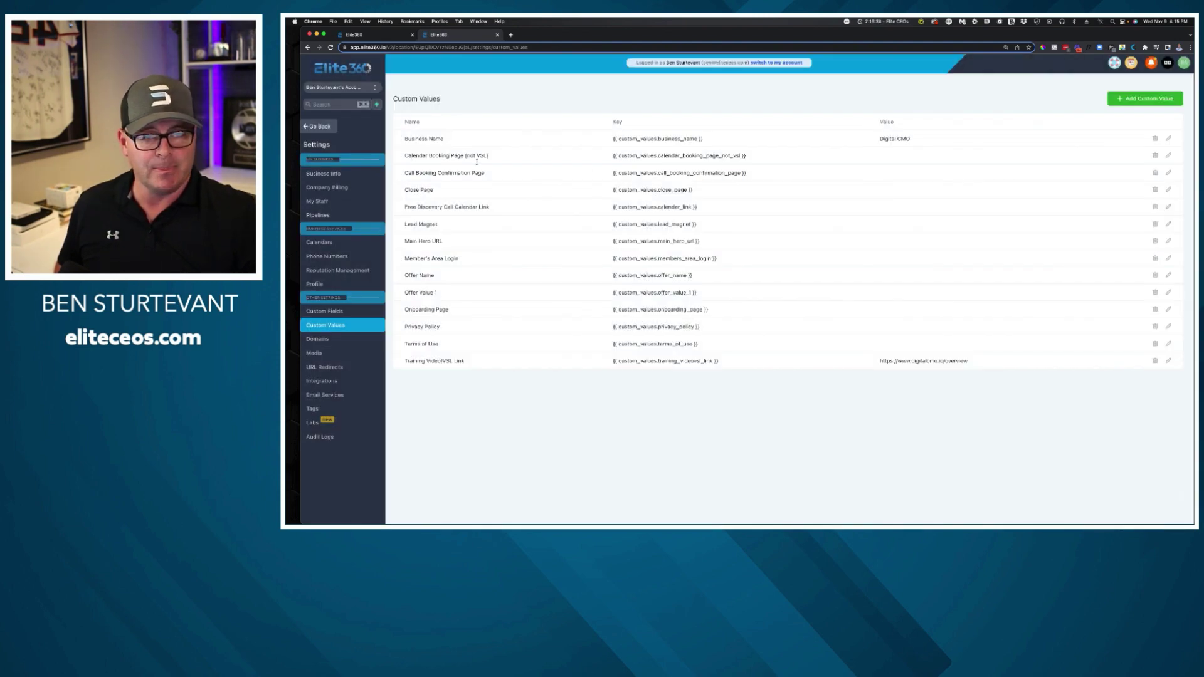
left_click(376, 35)
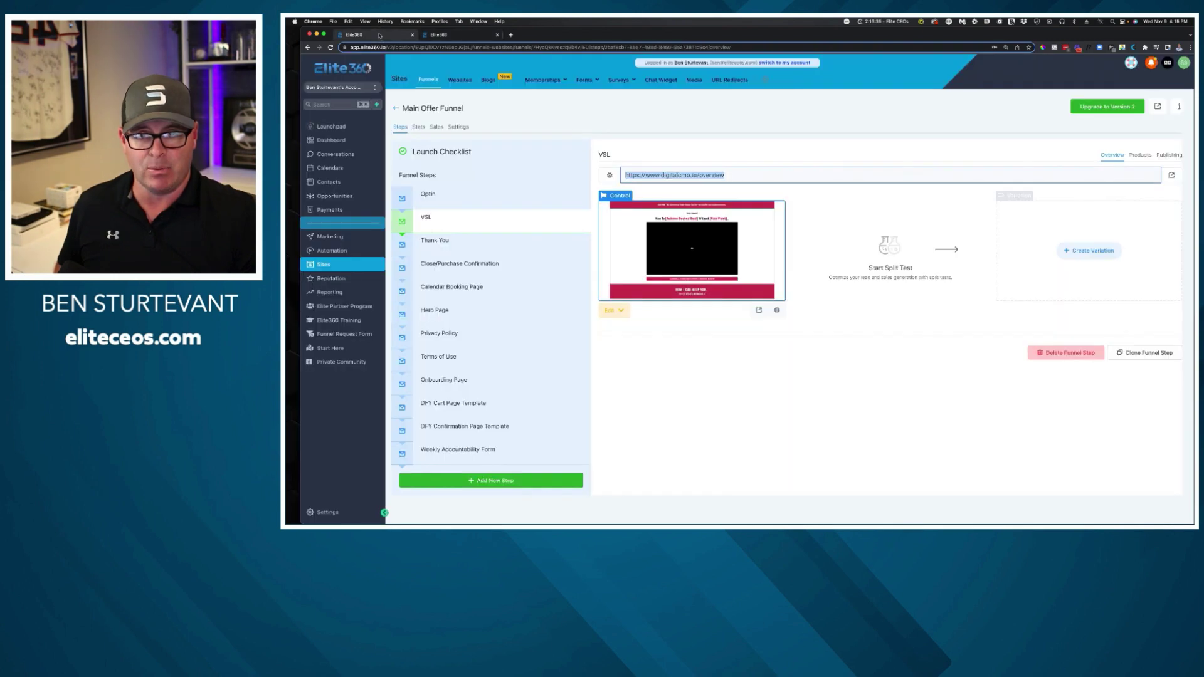
Set the Calendar Booking Page value to the funnel's calendar booking step URL.
left_click(507, 290)
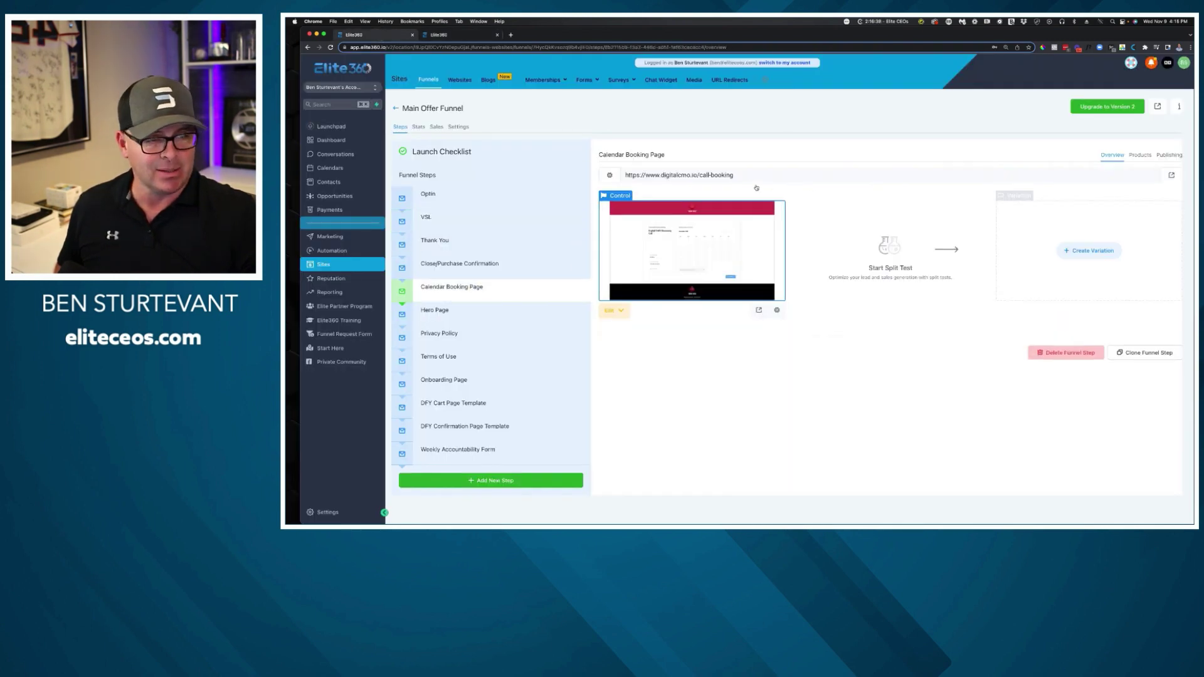
left_click(690, 175)
key("super+c")
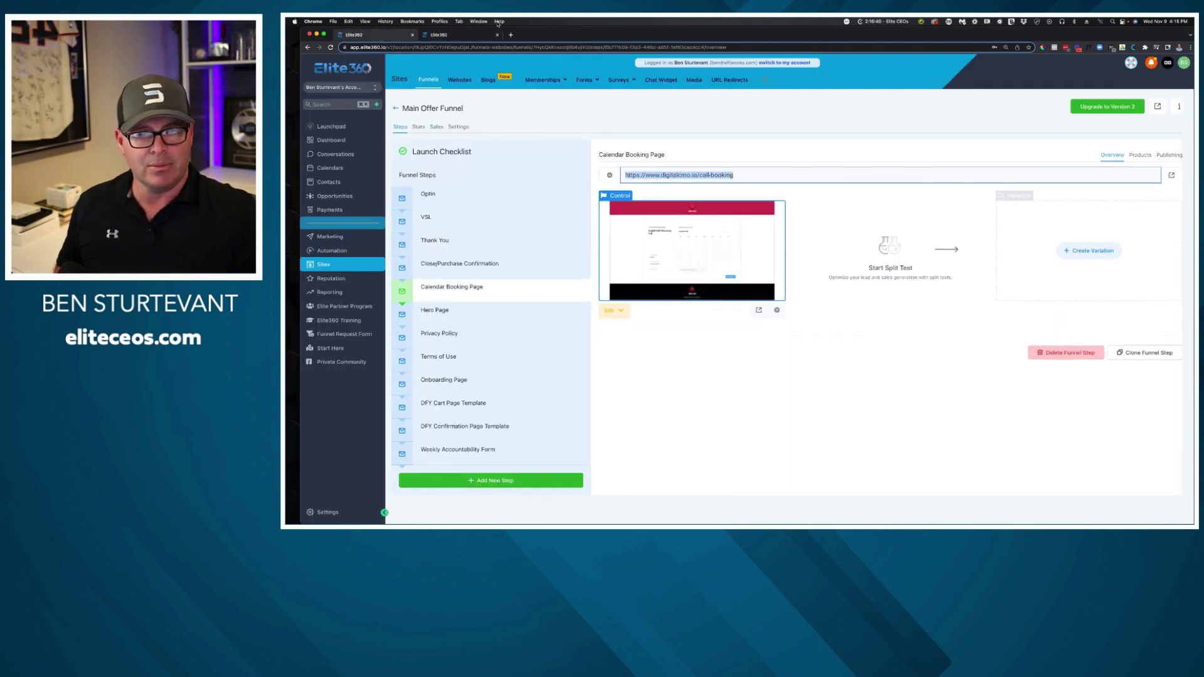
key("ctrl+Tab")
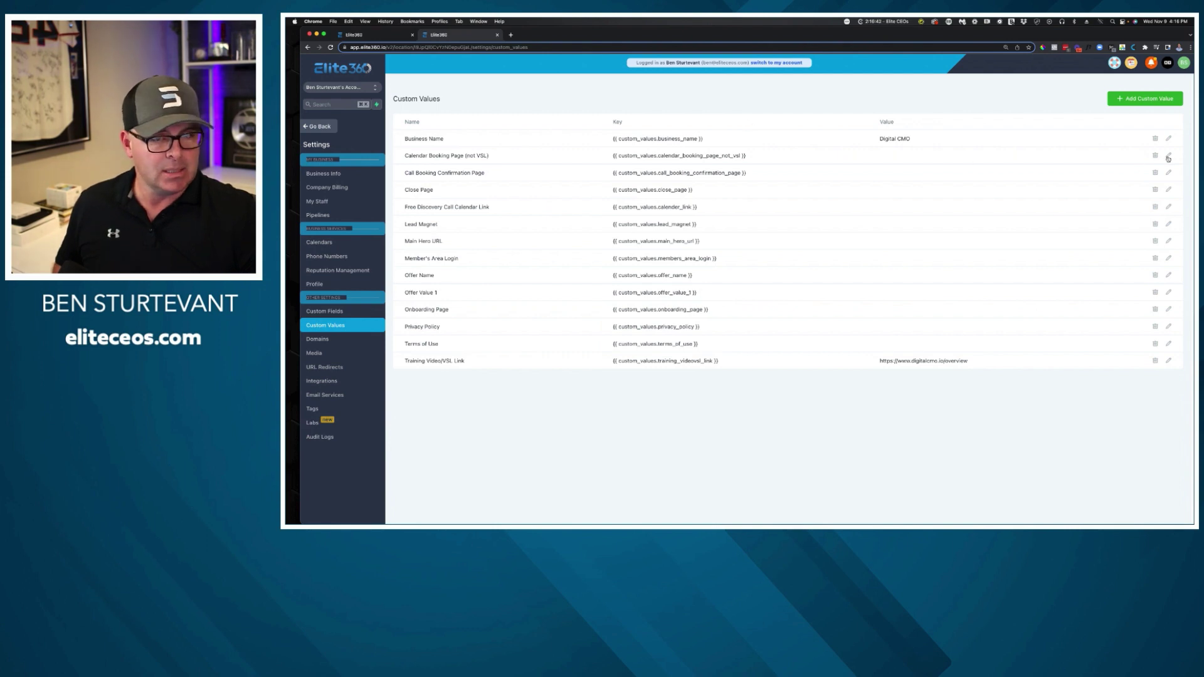
left_click(1168, 157)
left_click(742, 154)
key("super+v")
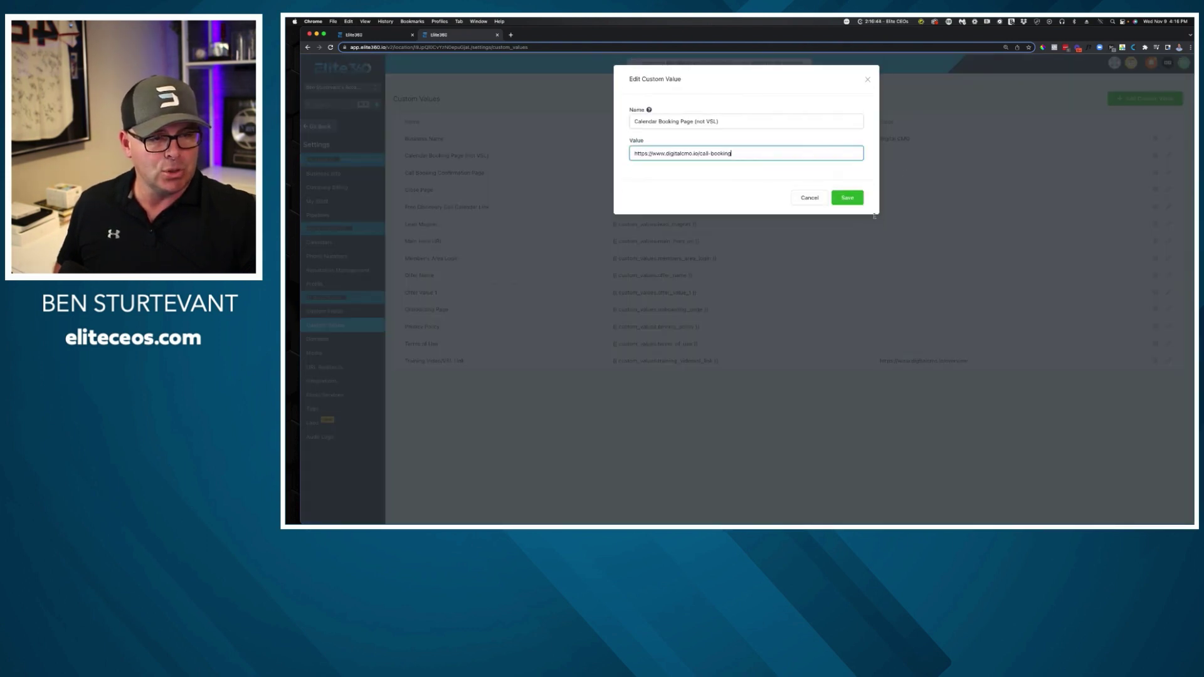
left_click(848, 197)
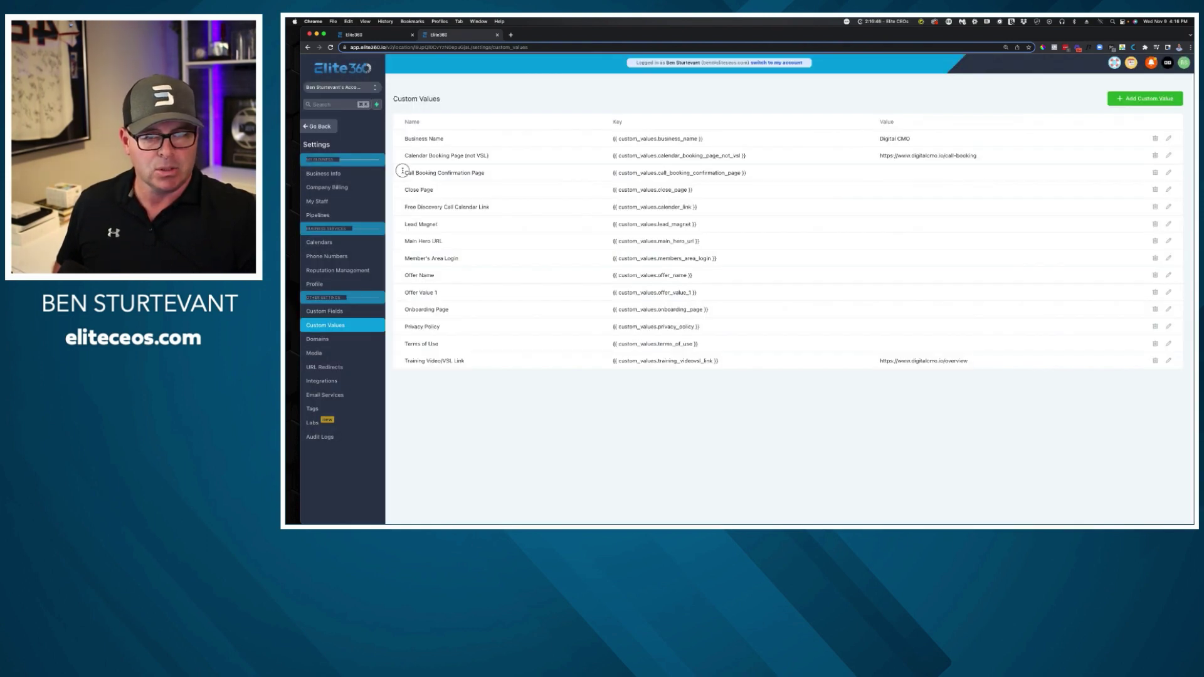
Set the Call Booking Confirmation Page value to the Thank You step's URL.
key("ctrl+shift+Tab")
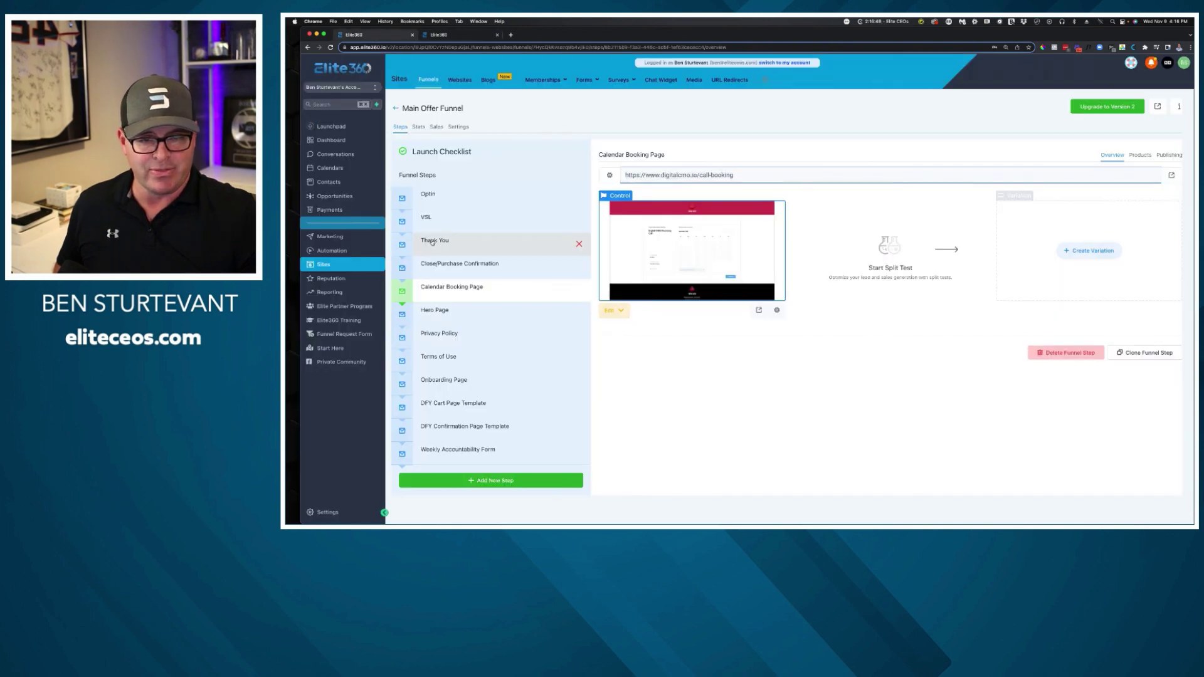
left_click(432, 241)
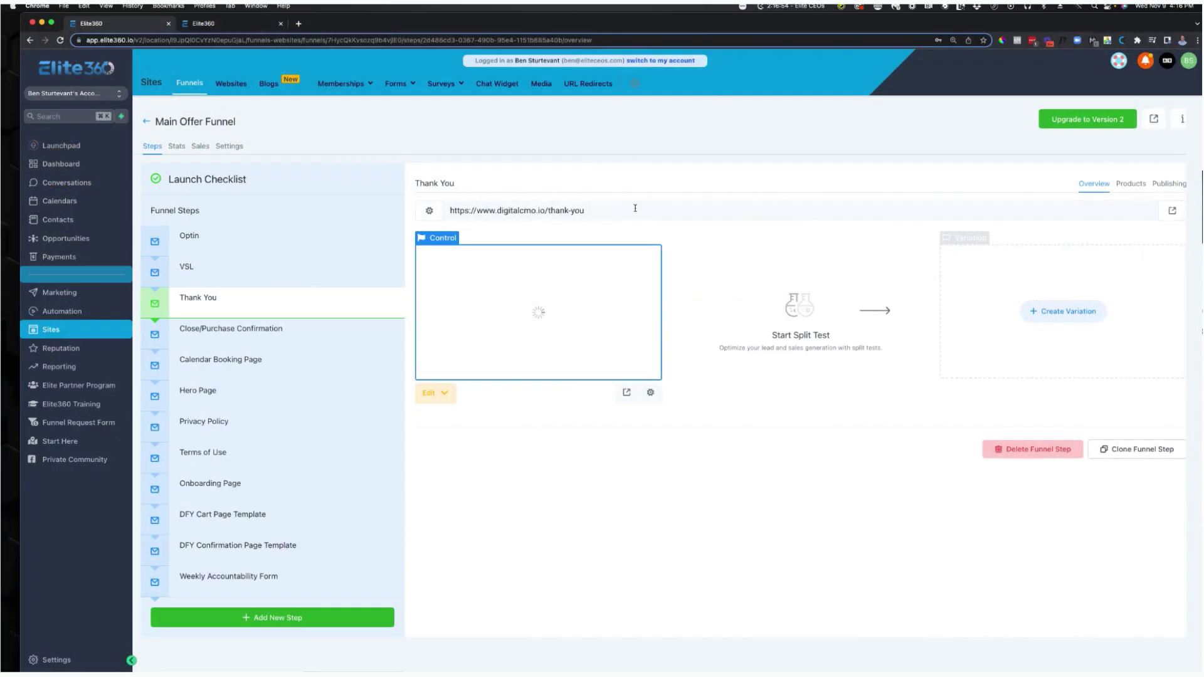
triple_click(726, 175)
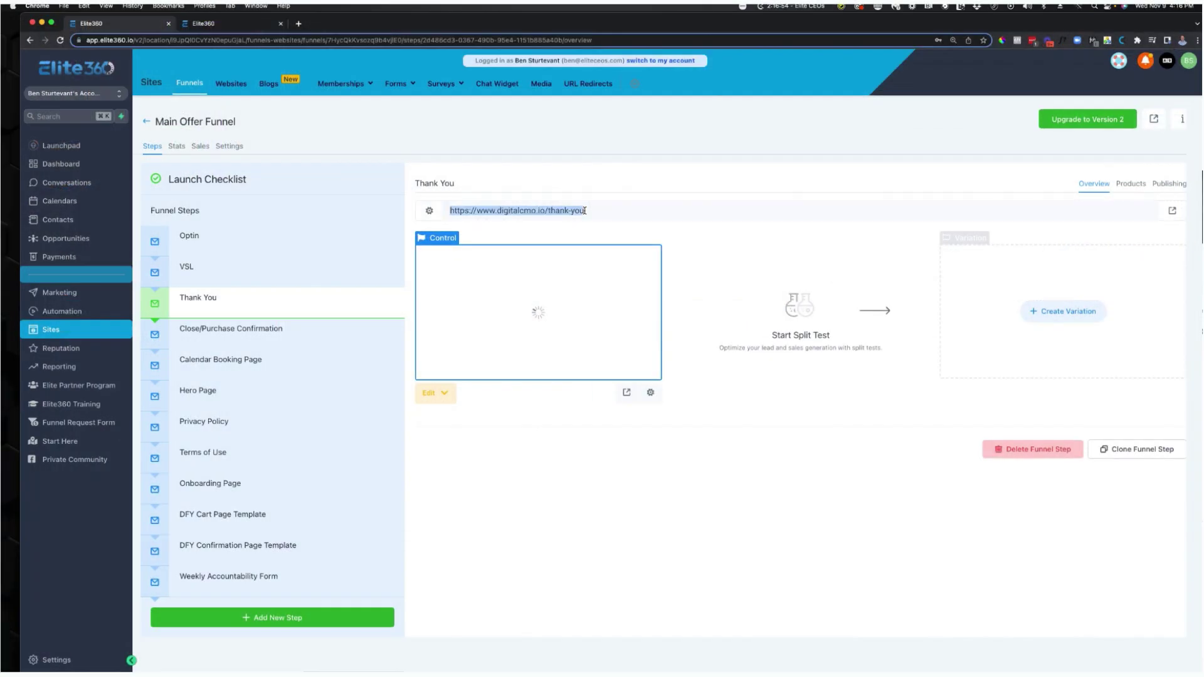
left_click(243, 22)
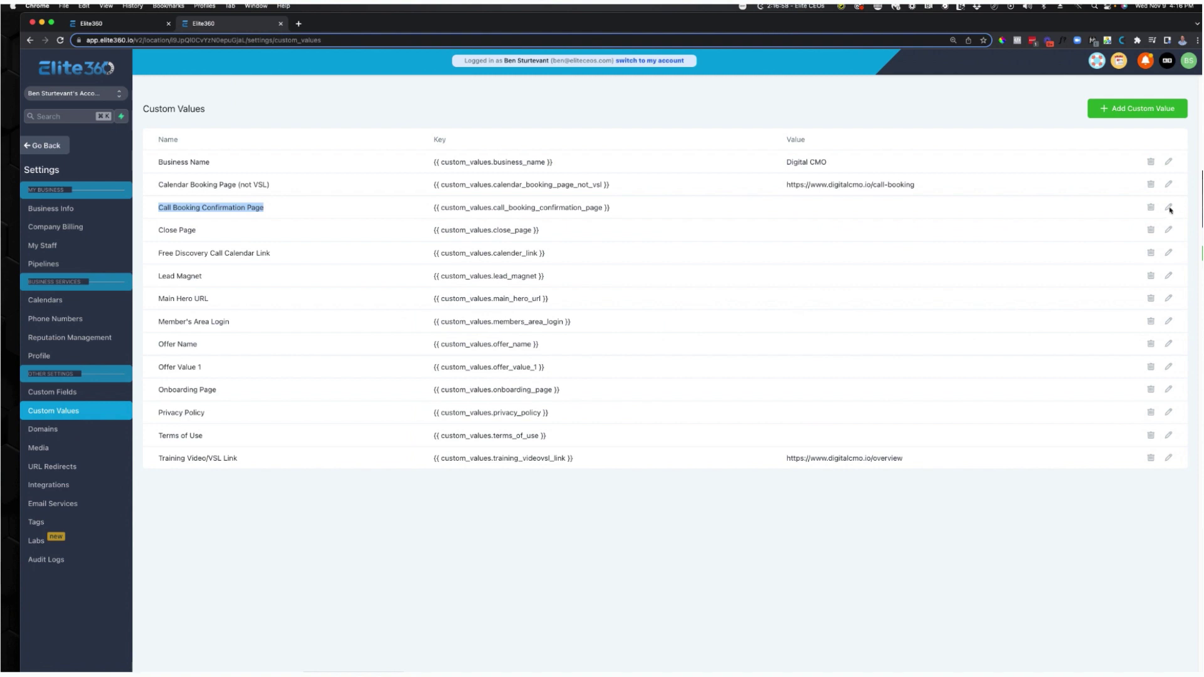
left_click(1169, 207)
left_click(594, 185)
key("super+v")
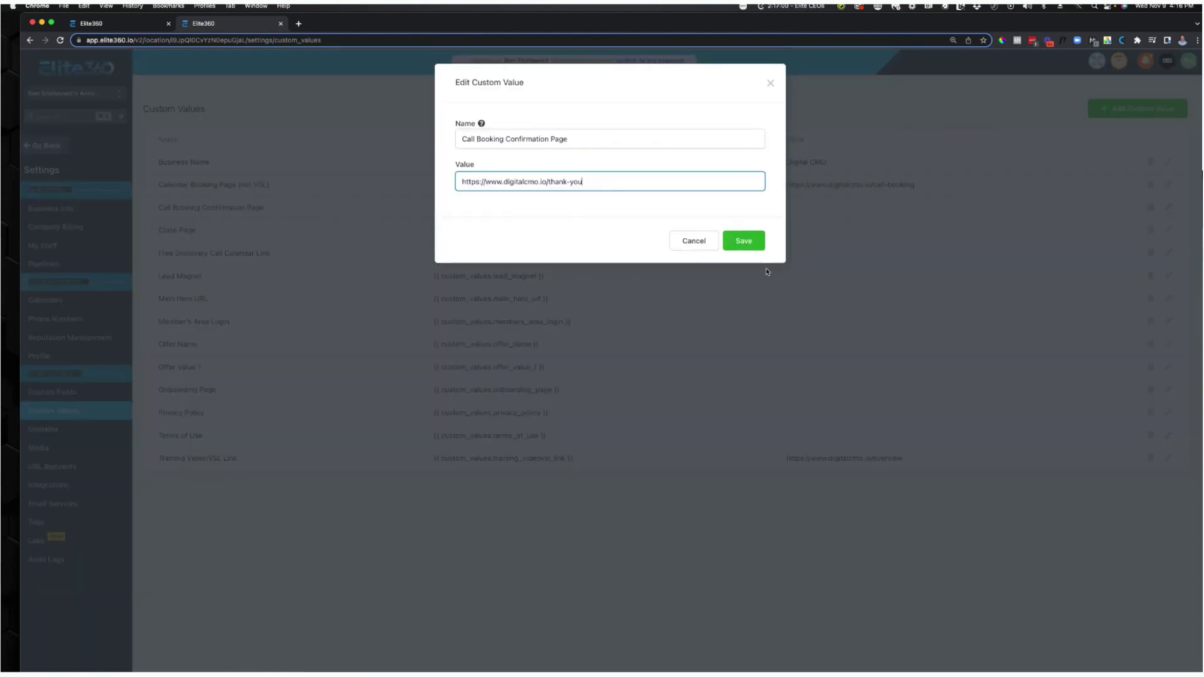
left_click(743, 241)
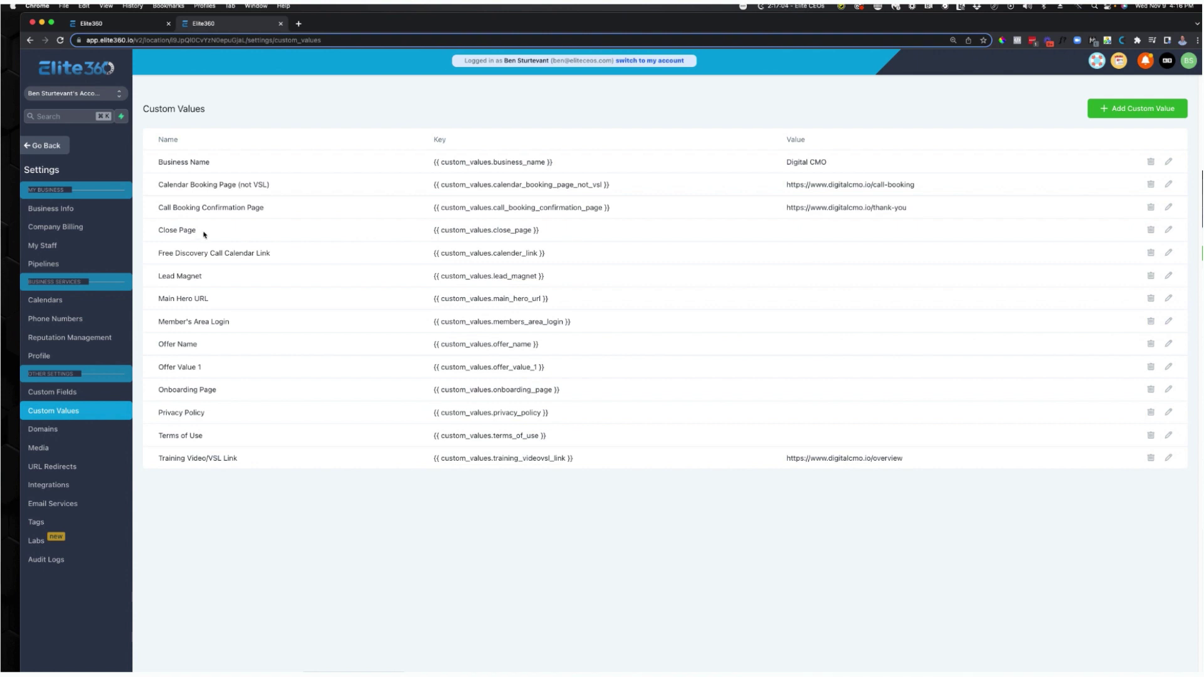
Set the Close Page value to the Close/Purchase Confirmation step's URL.
left_click(125, 27)
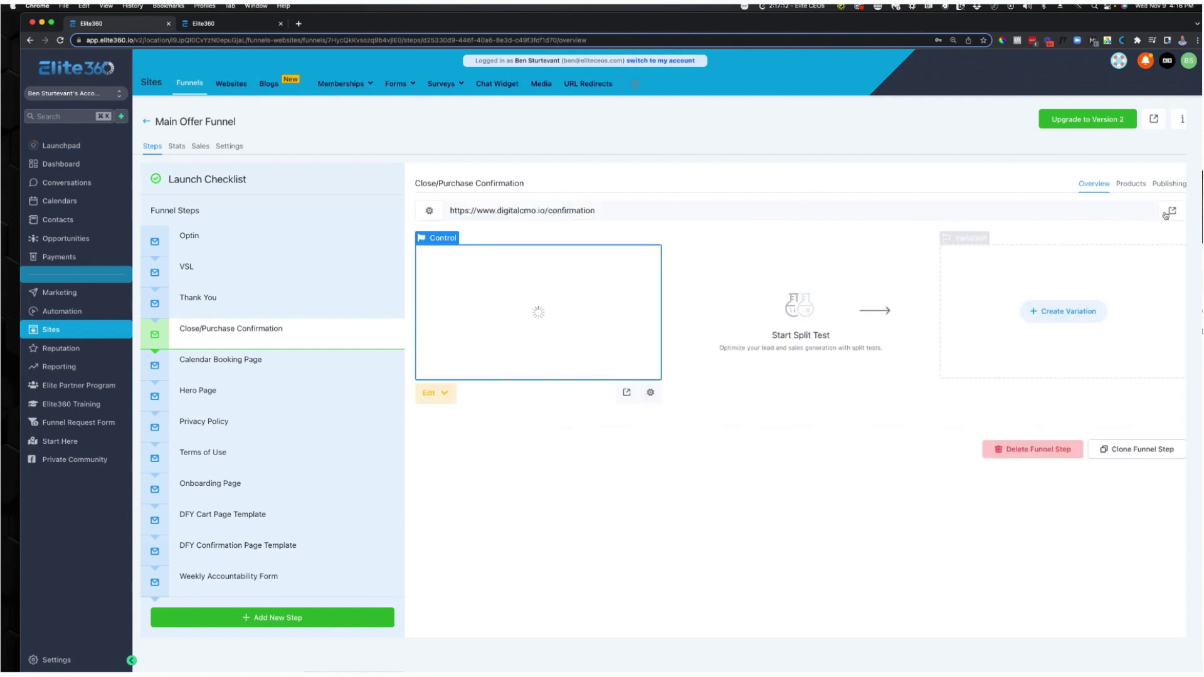
left_click(610, 213)
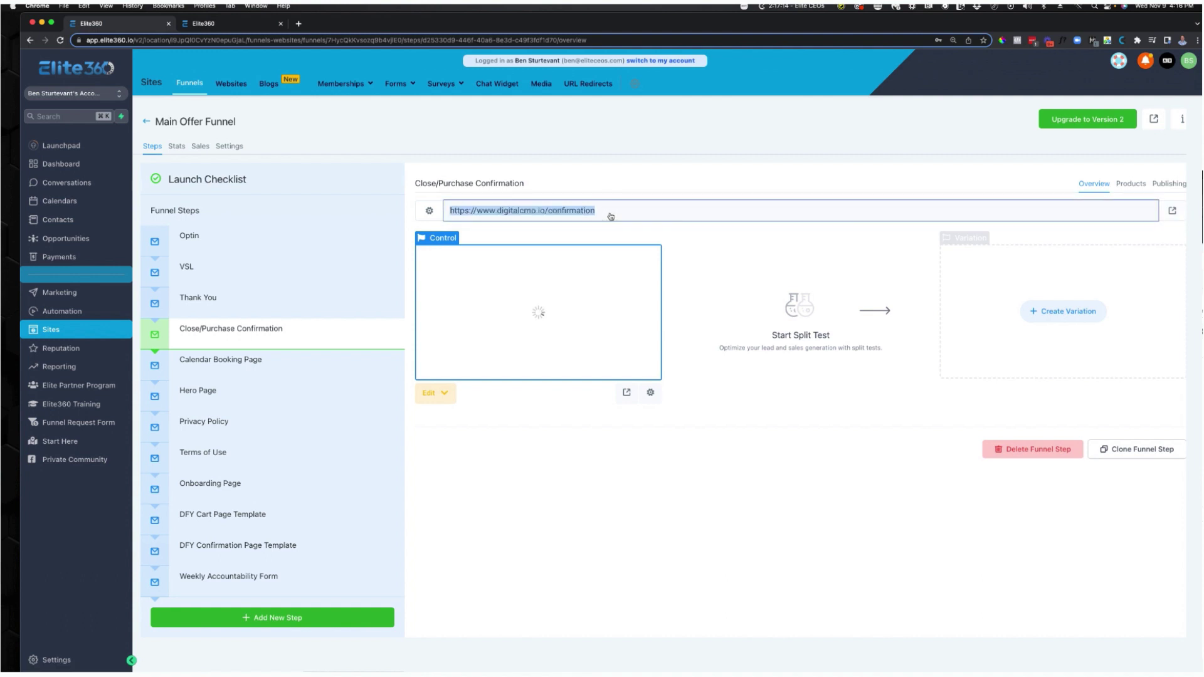
left_click(249, 25)
left_click(1168, 230)
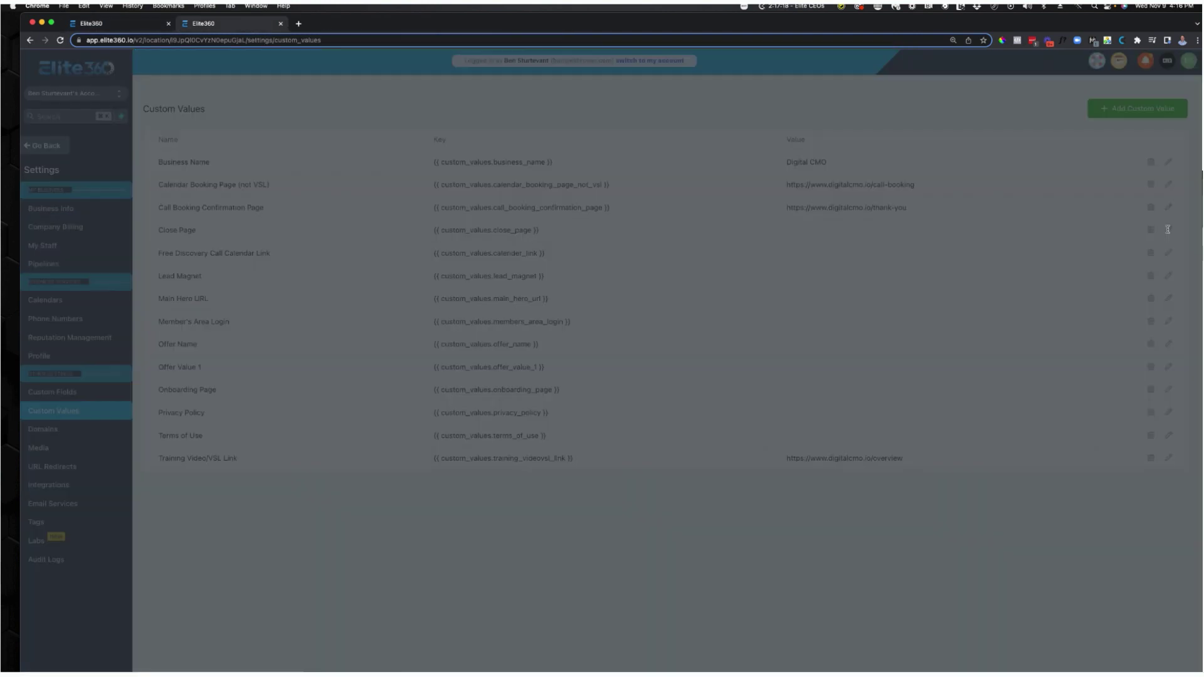
left_click(558, 185)
key("super+v")
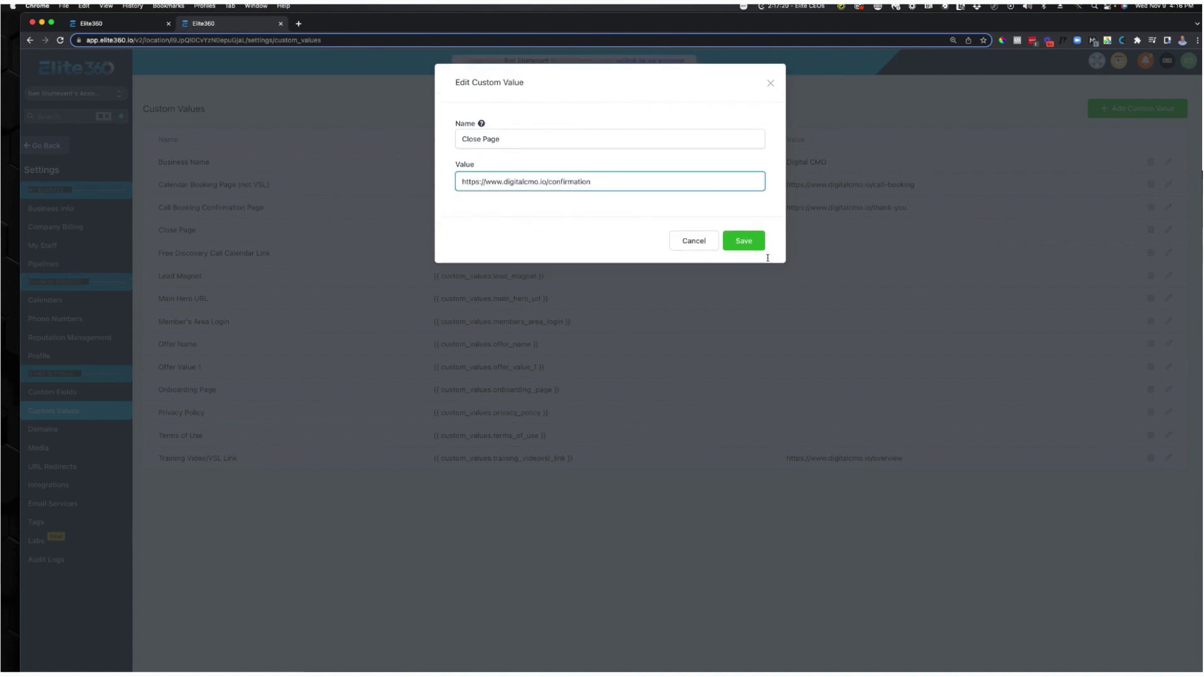
left_click(756, 244)
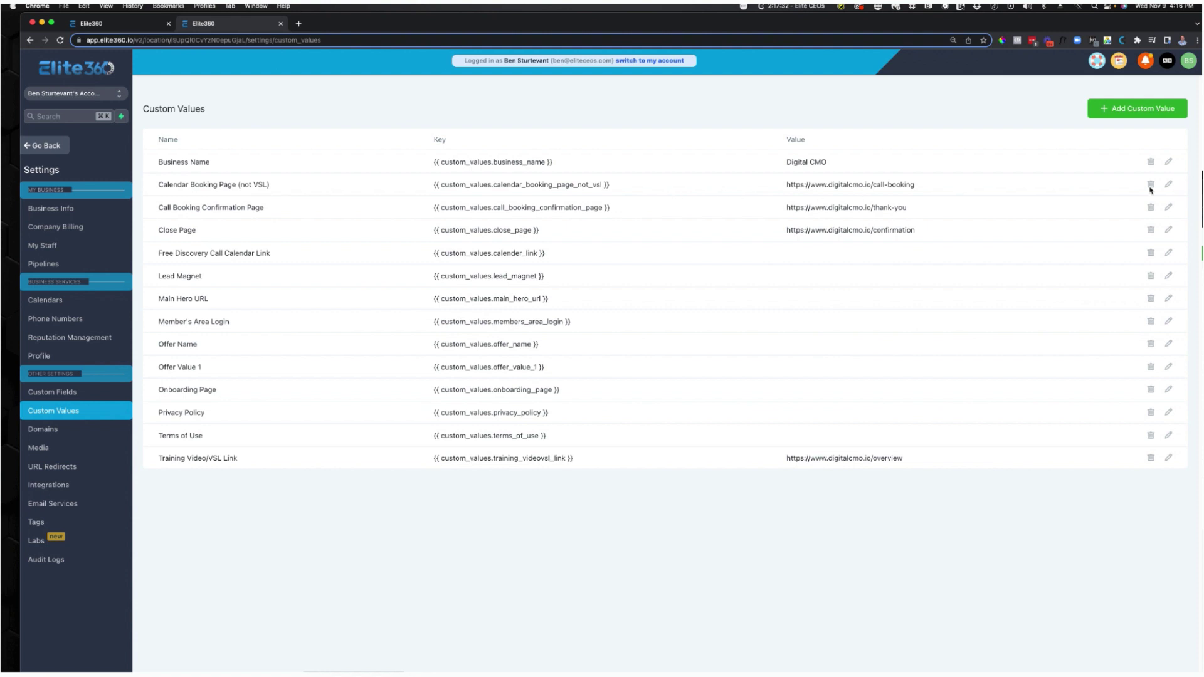
Set the Free Discovery Call Calendar Link value to the digitalcmo.io/call-booking URL.
triple_click(781, 188)
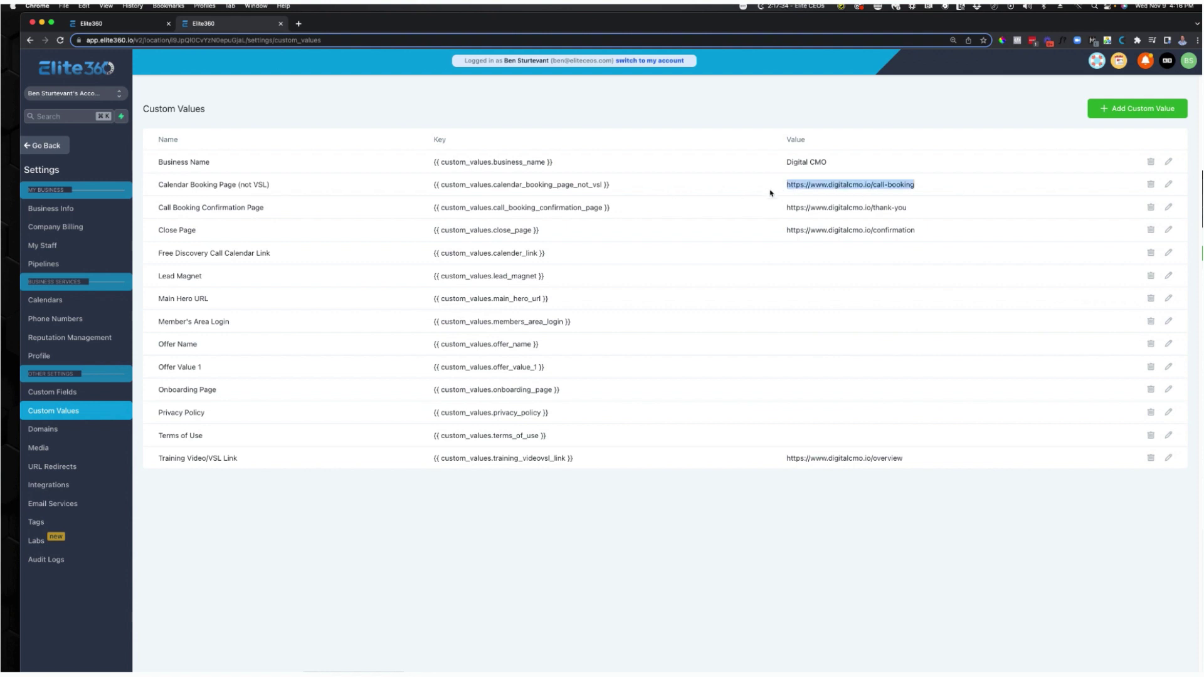
left_click(1169, 253)
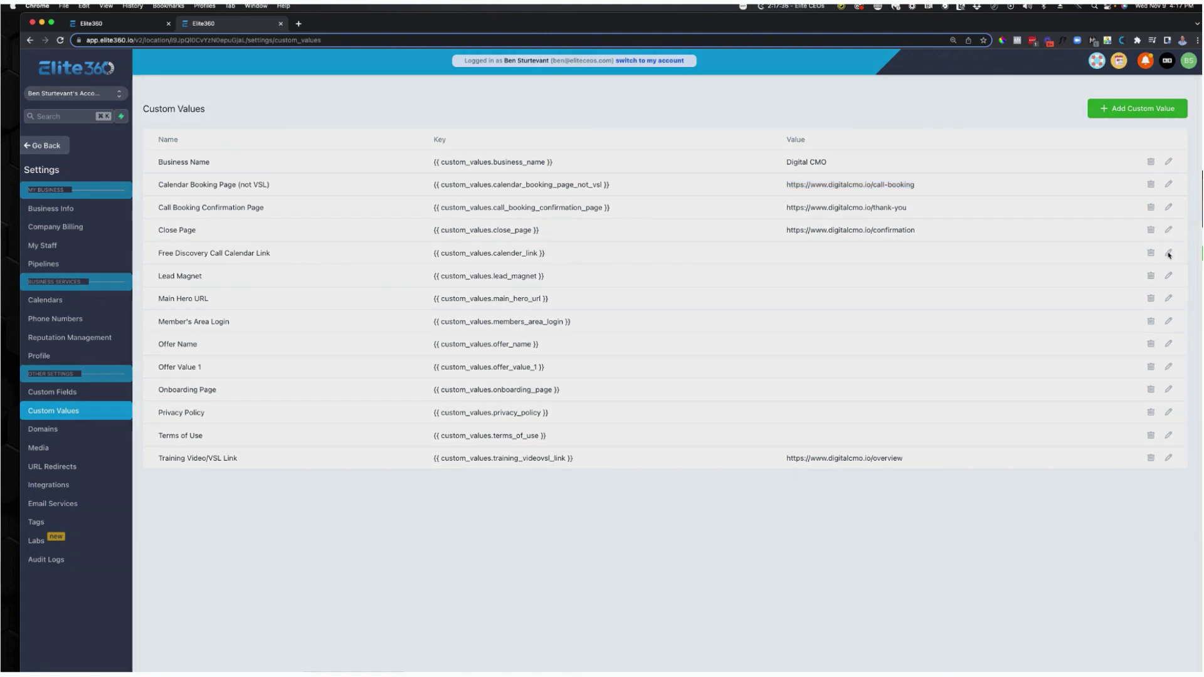
left_click(568, 183)
key("super+v")
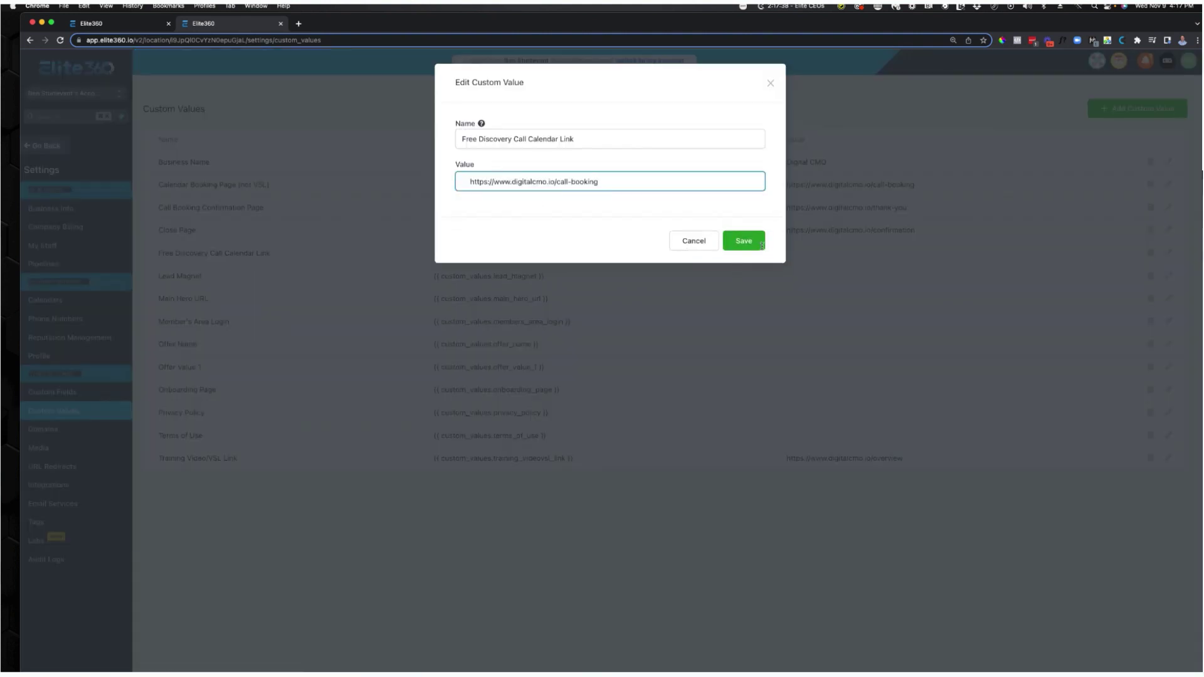
left_click(462, 181)
left_click(731, 245)
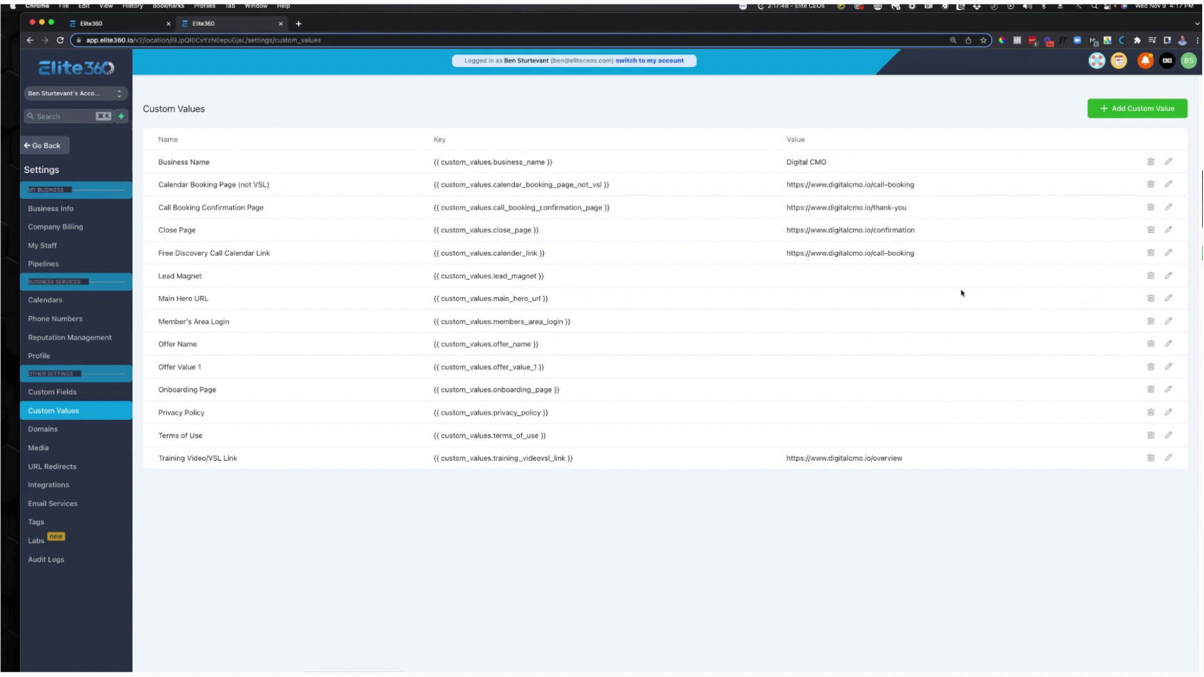
Set the Lead Magnet custom value to 3-Day Business Success Bootcamp.
left_click(1168, 276)
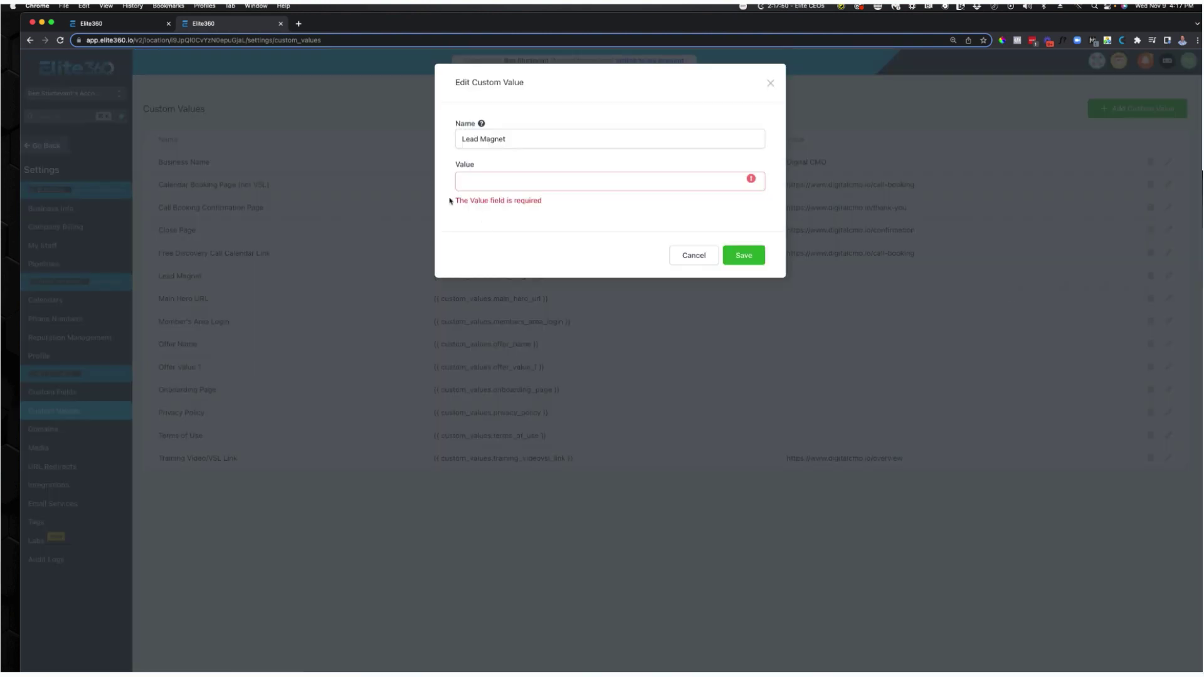
left_click(482, 182)
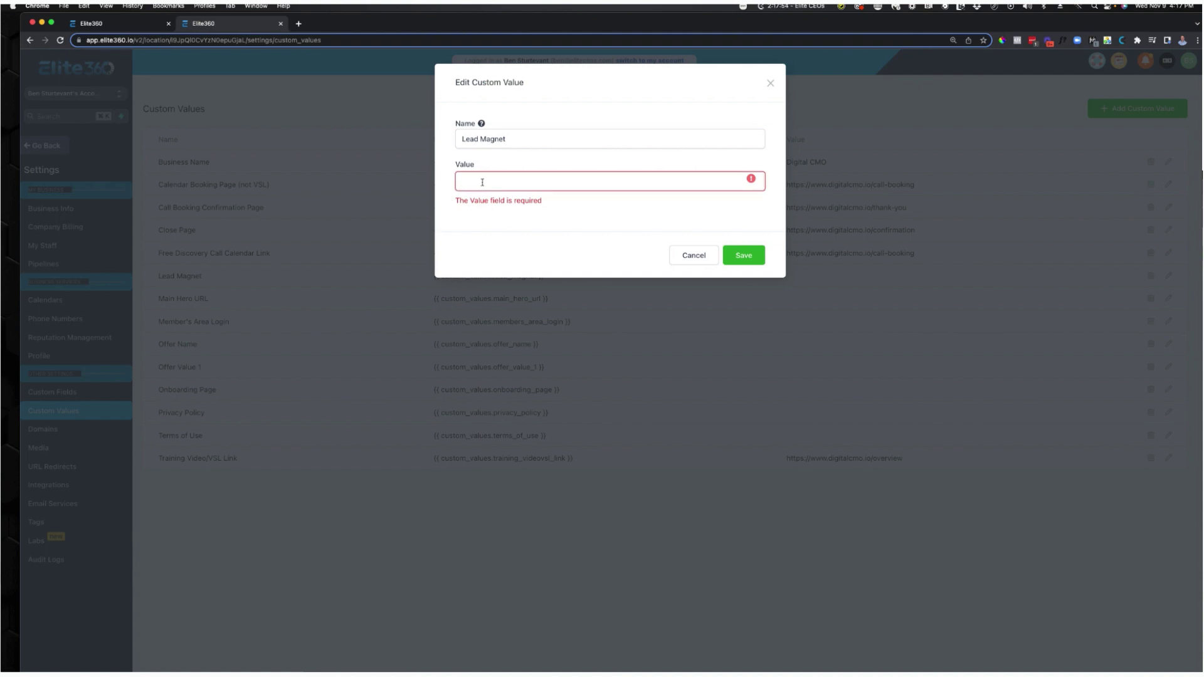
type("h")
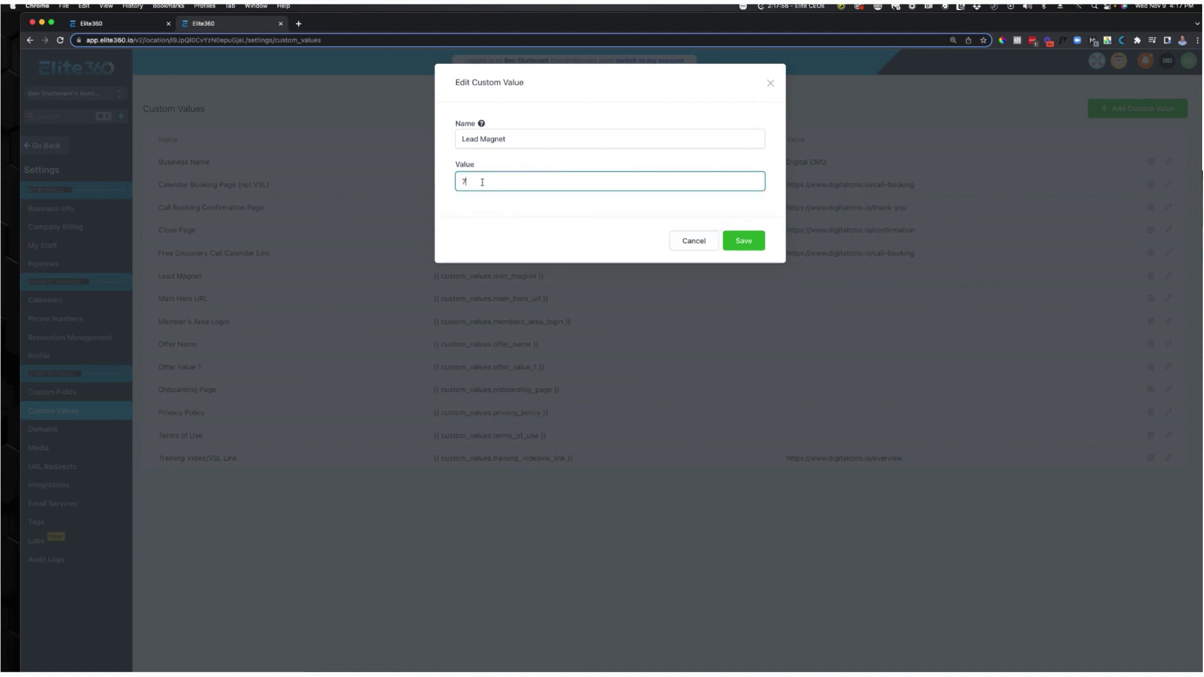
type(" Way")
key("BackSpace")
key("BackSpace")
key("BackSpace")
key("BackSpace")
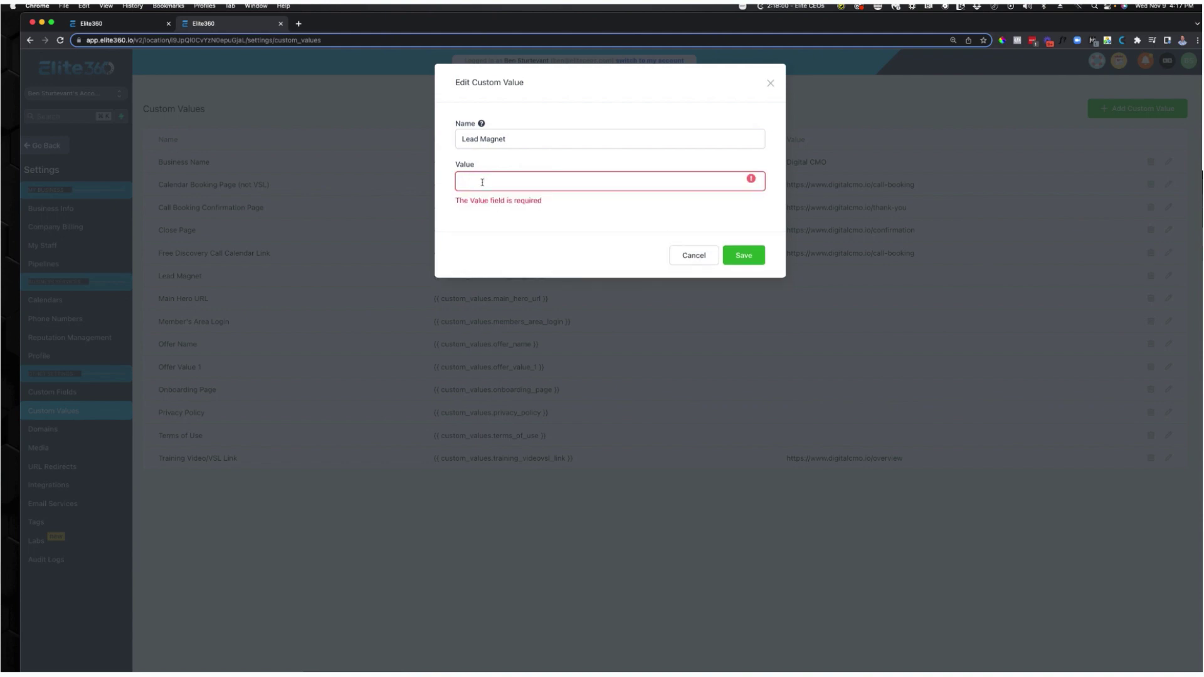
type("7-Day")
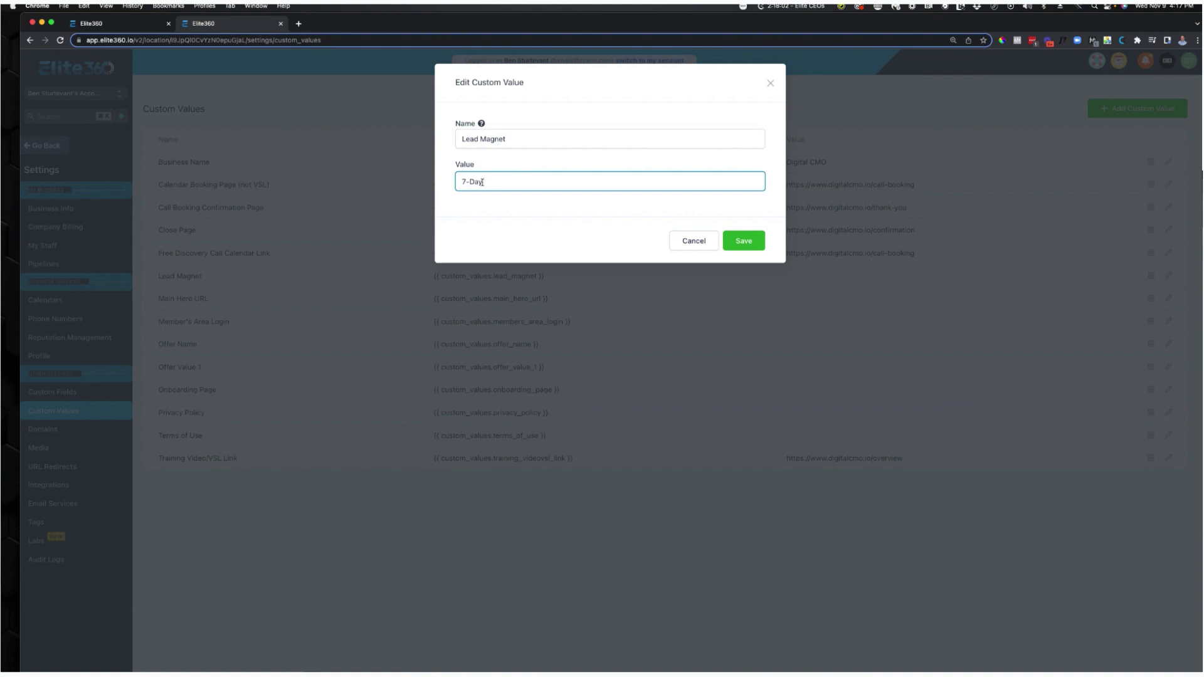
key("BackSpace")
key("BackSpace")
key("BackSpace")
key("BackSpace")
key("BackSpace")
type("3-Day Business Success Bootcamp")
left_click(740, 241)
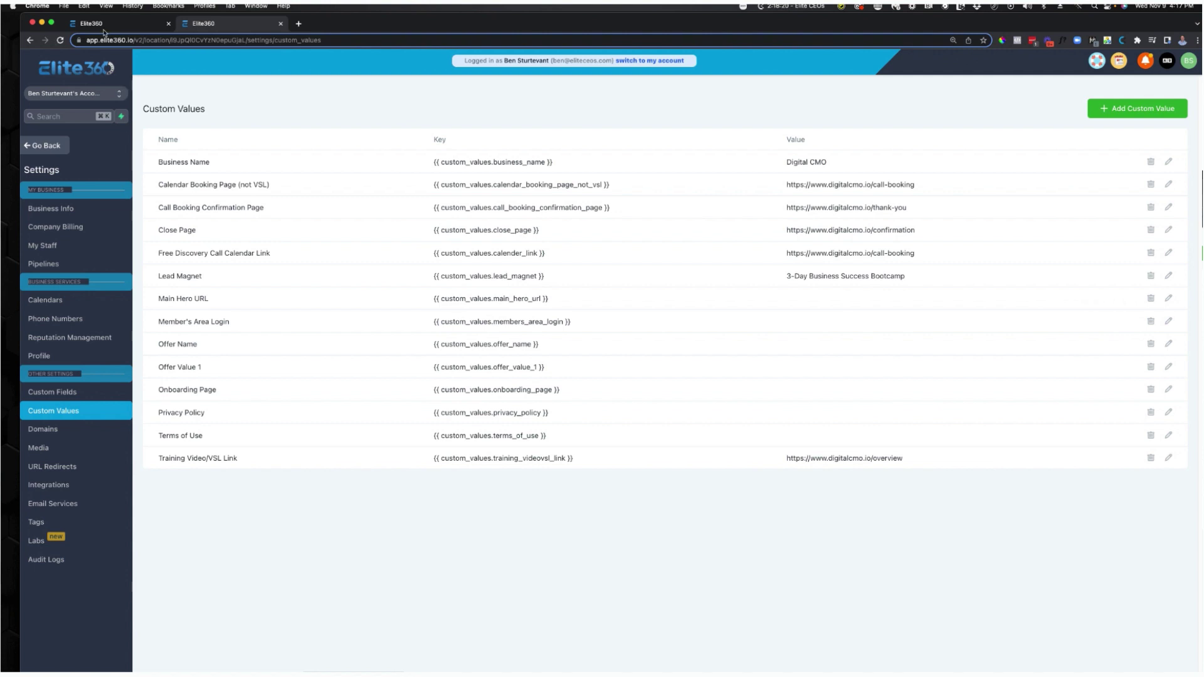
Set the Main Hero URL value to the funnel's Hero Page address.
left_click(30, 40)
left_click(225, 396)
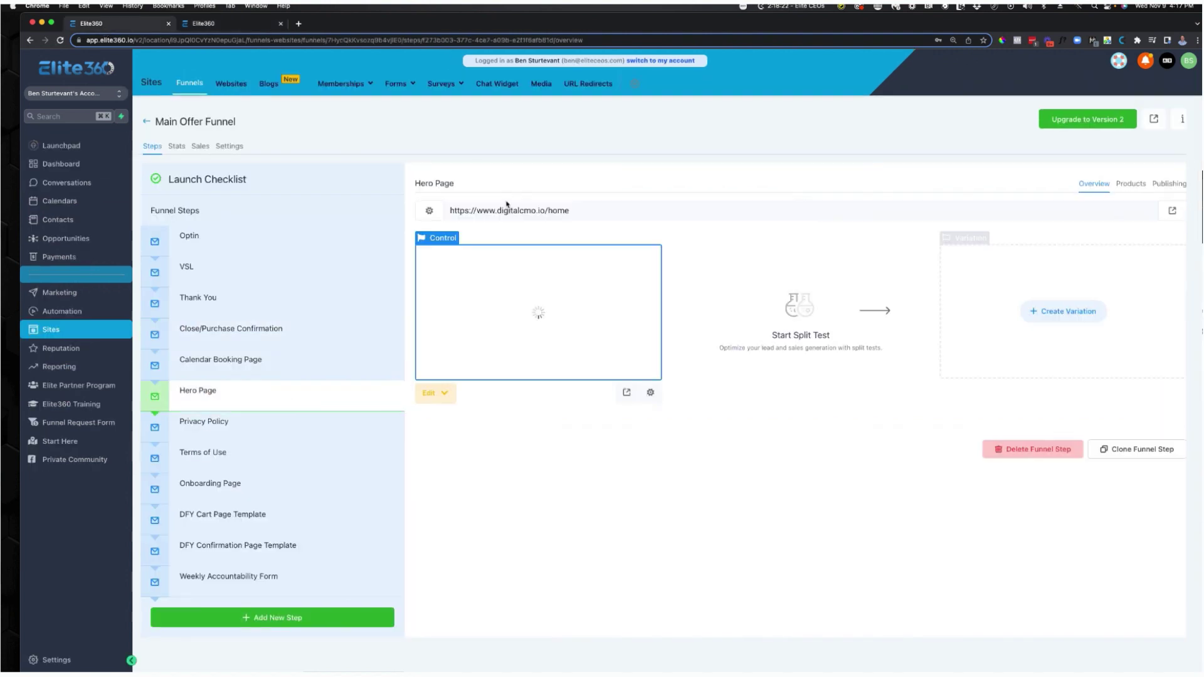
triple_click(514, 209)
key("super+c")
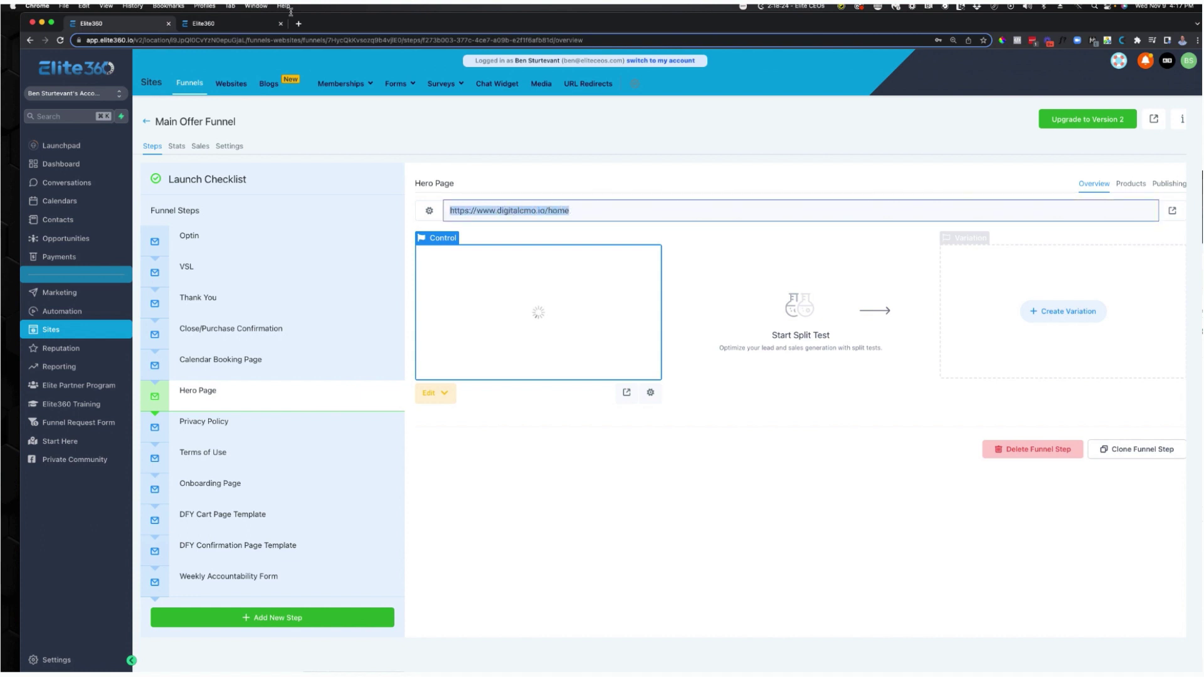
key("ctrl+Tab")
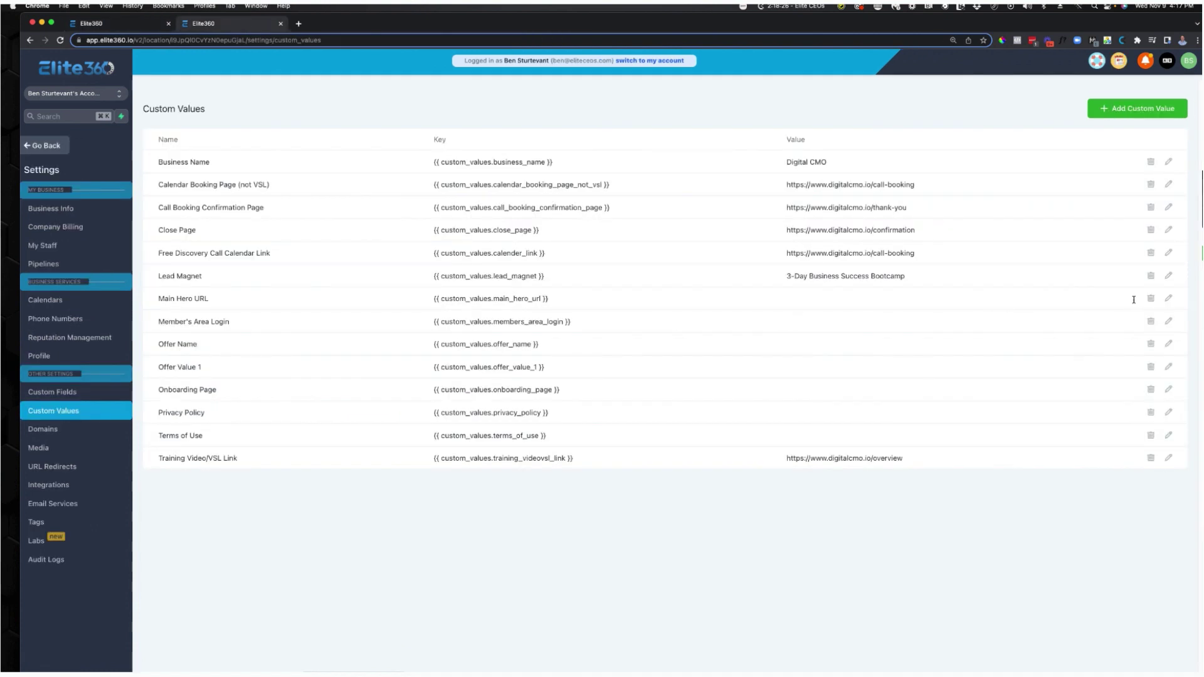
left_click(1169, 297)
left_click(462, 182)
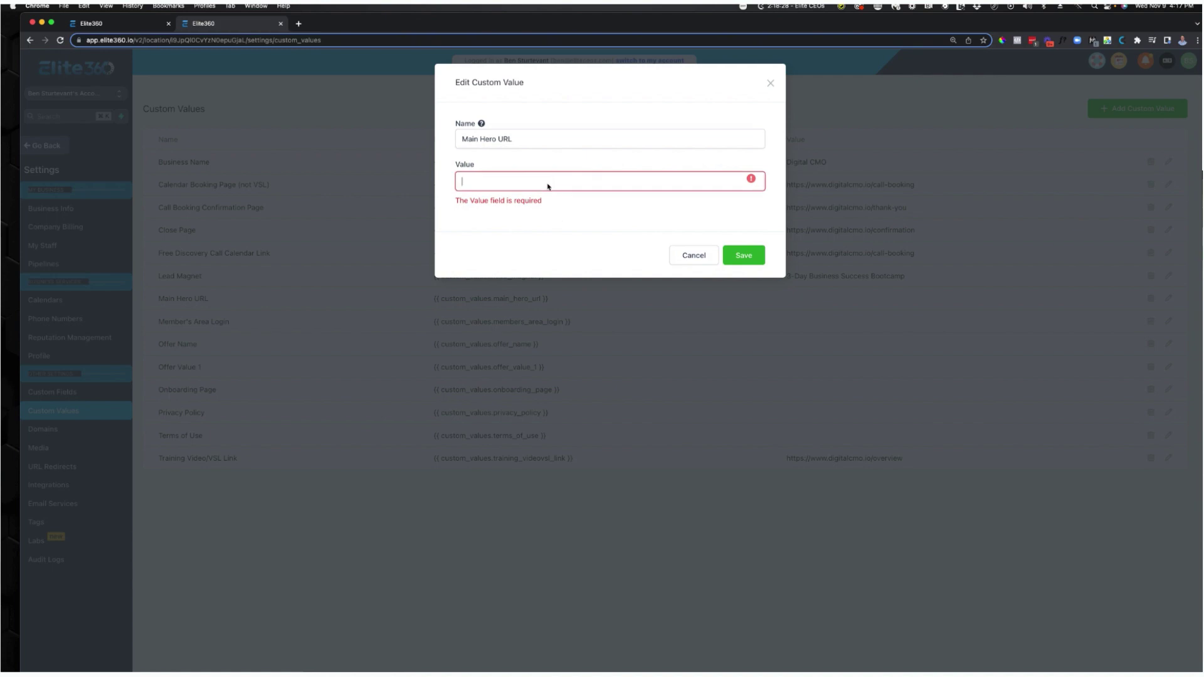
key("super+v")
left_click(759, 243)
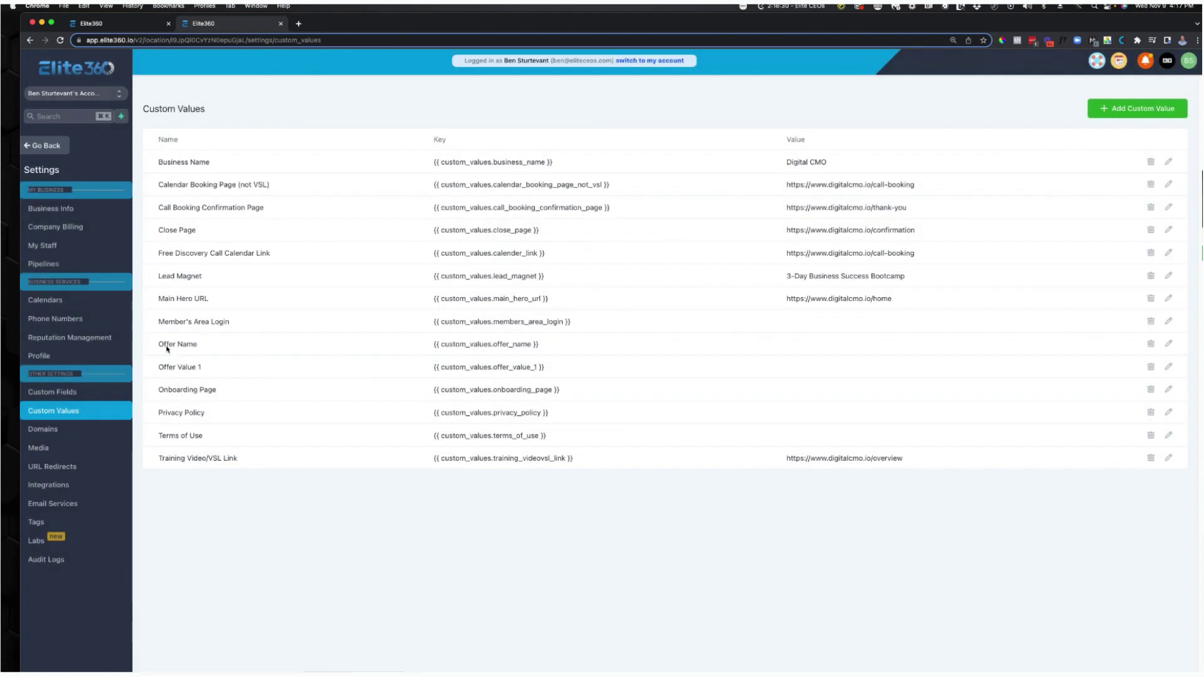
Set Offer Name to Digital CMO Mastermind and Offer Value 1 to 10,000.
left_click(1169, 344)
left_click(509, 185)
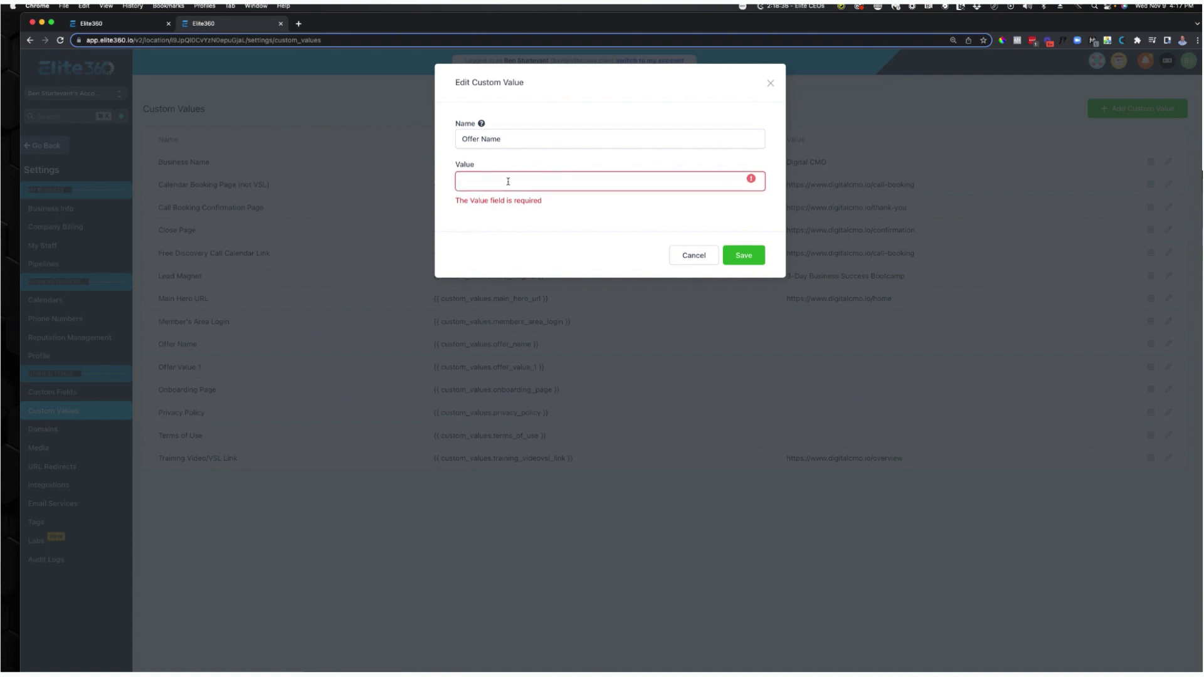
type("Diig")
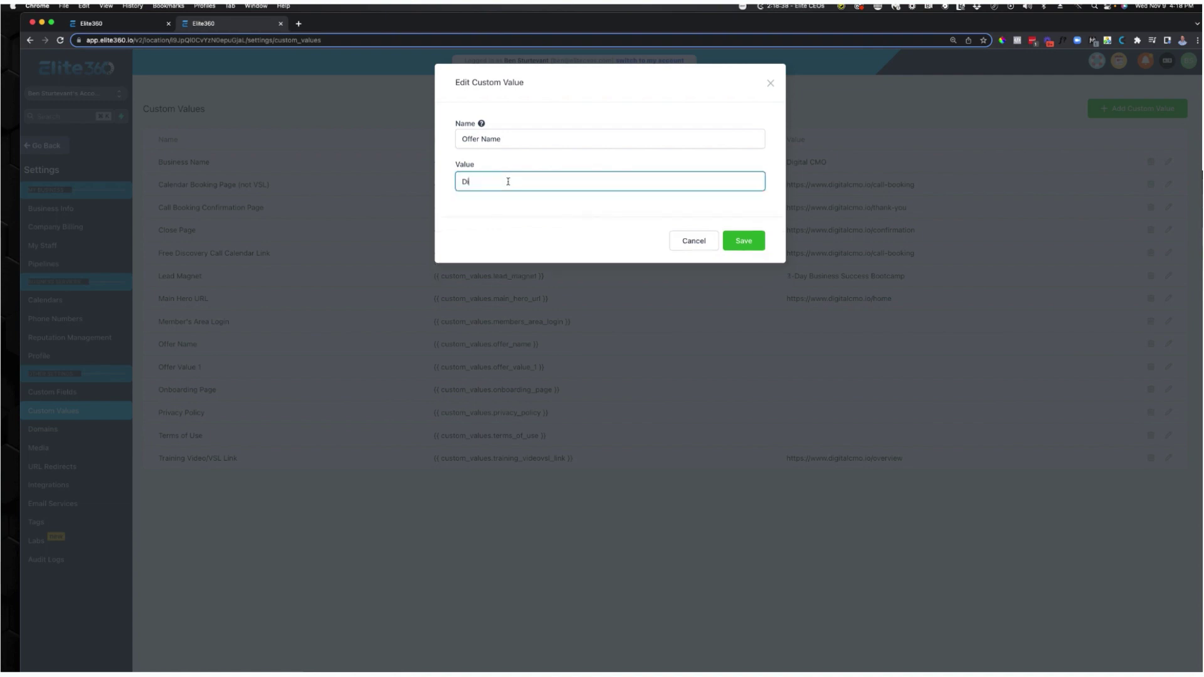
type("tal CMOMastermind")
left_click(734, 241)
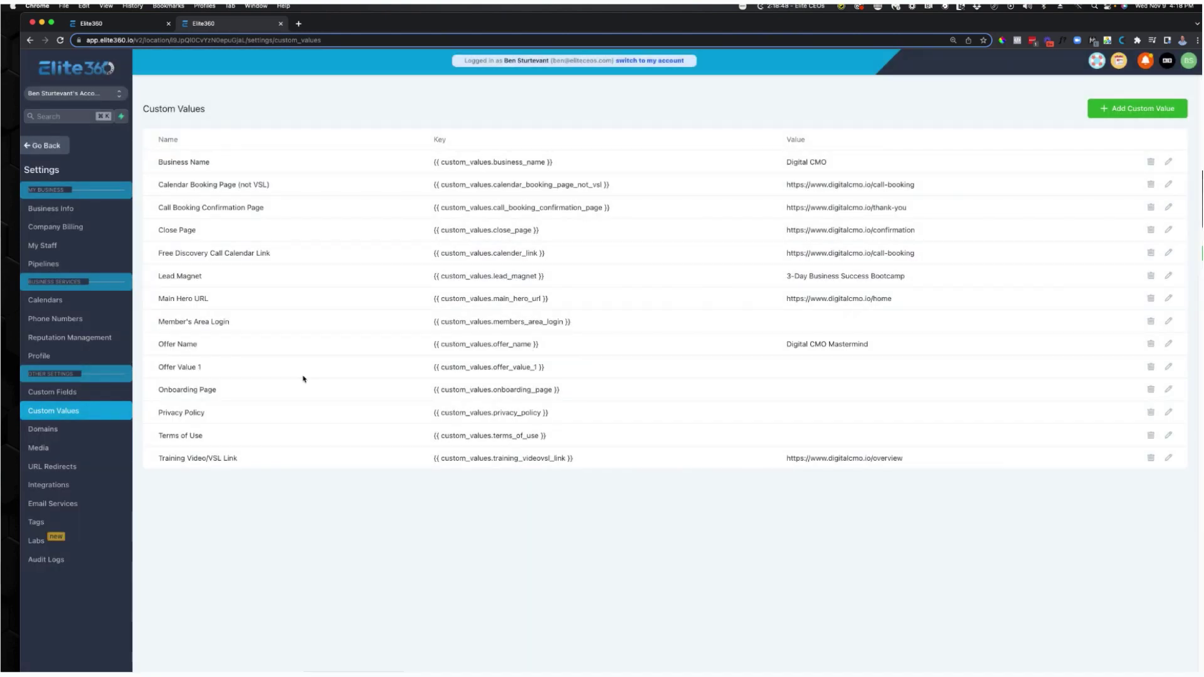
left_click(1169, 367)
left_click(589, 183)
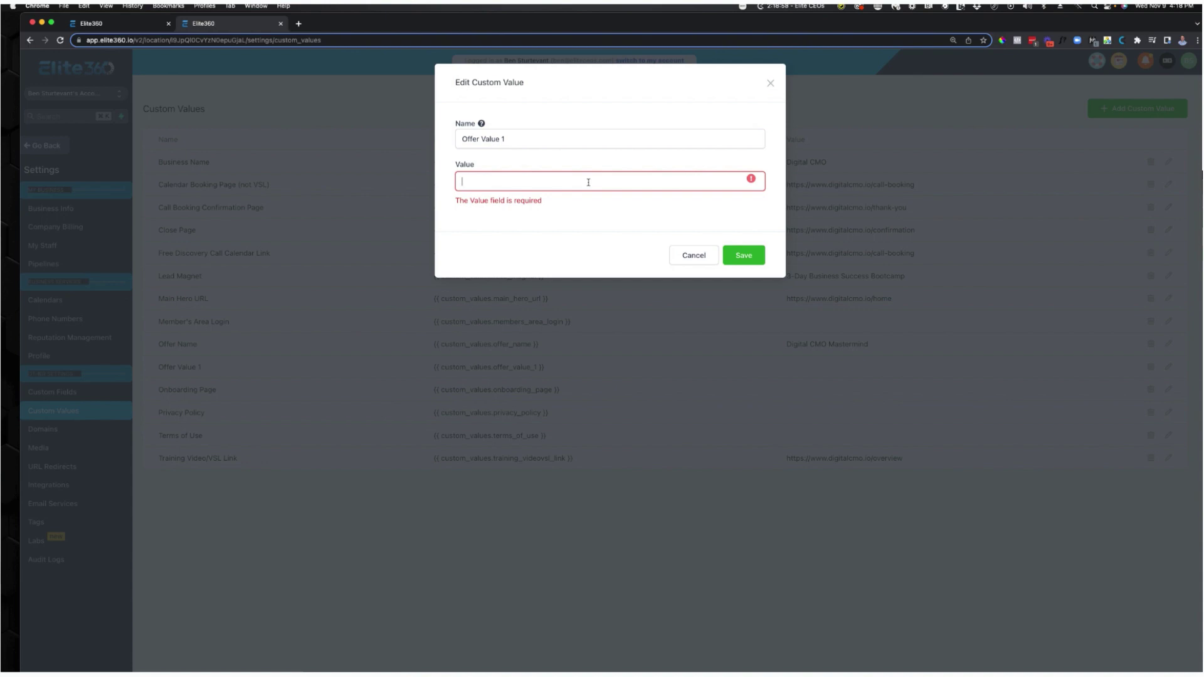
type("10")
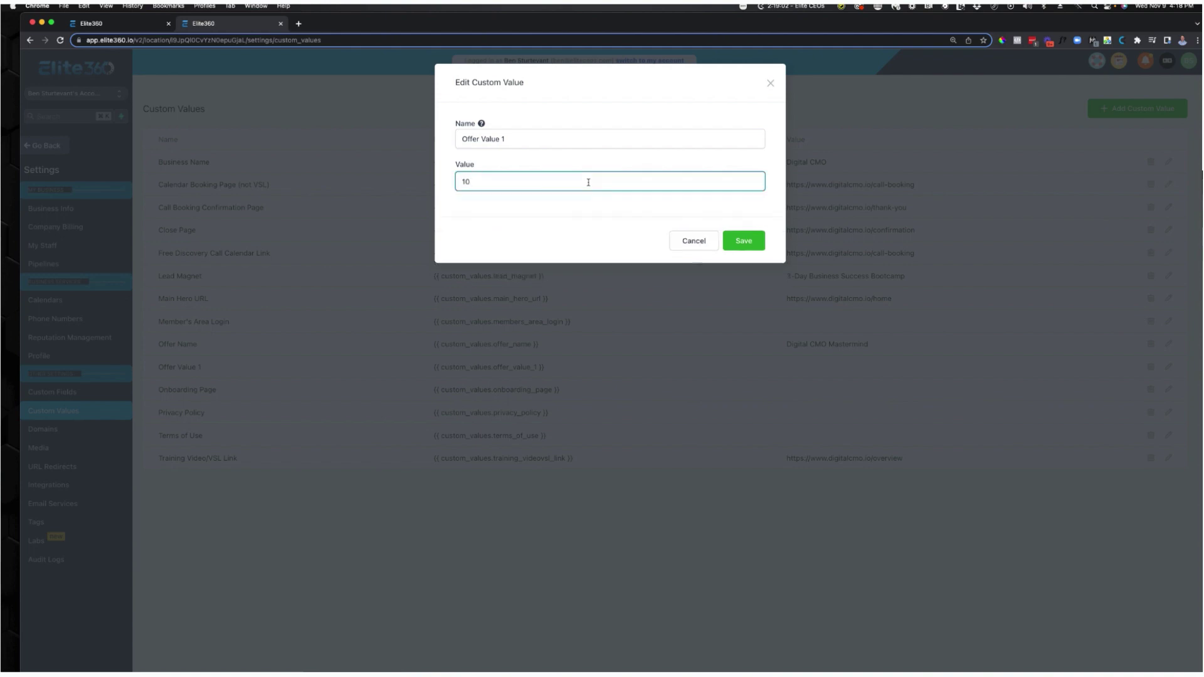
type(",000")
left_click(763, 245)
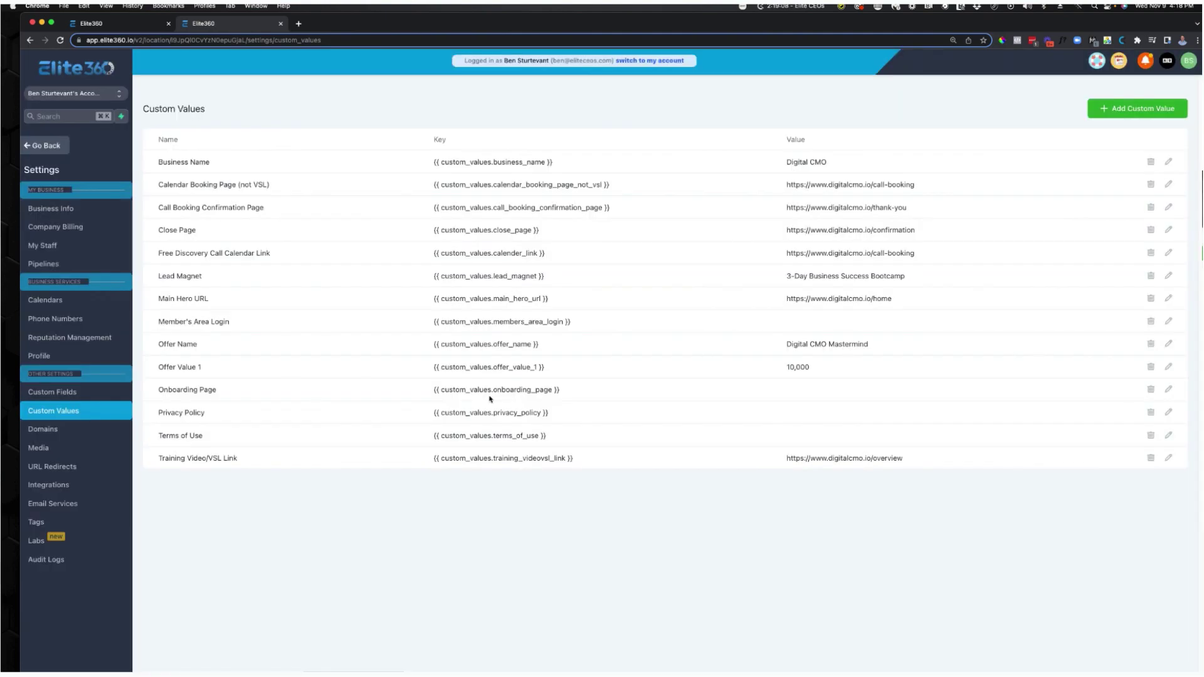
Copy the Onboarding Page step's address, digitalcmo.io/onboarding, from its opened page.
left_click(125, 23)
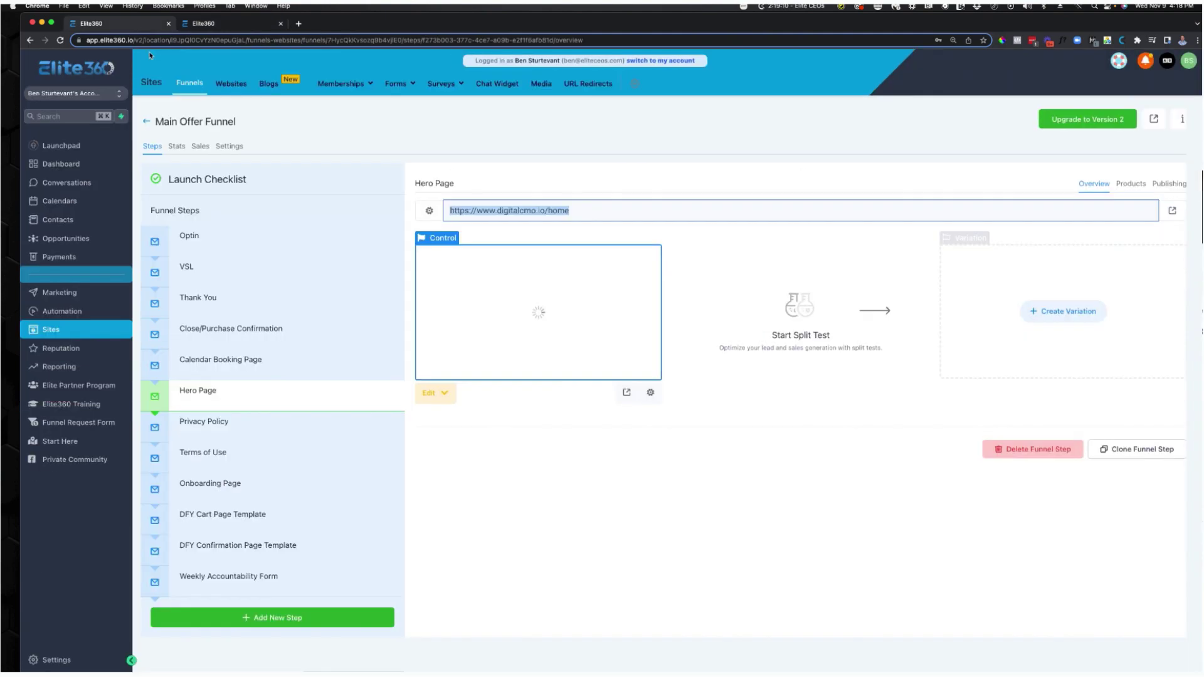
left_click(230, 486)
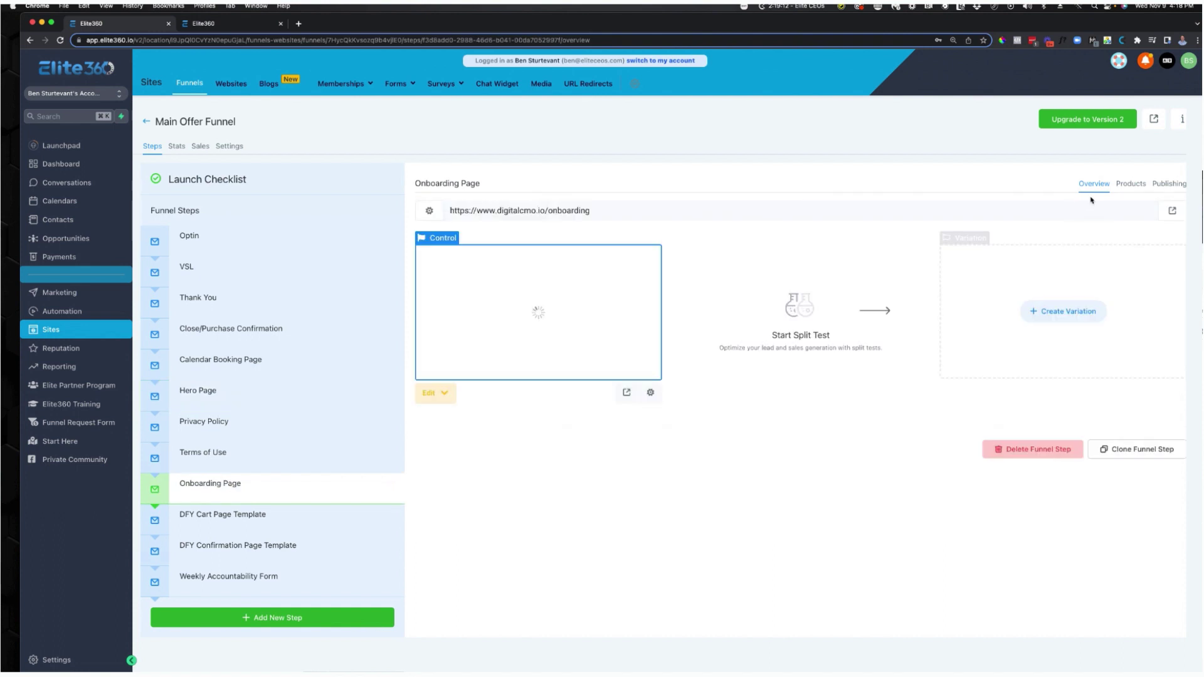
left_click(1171, 211)
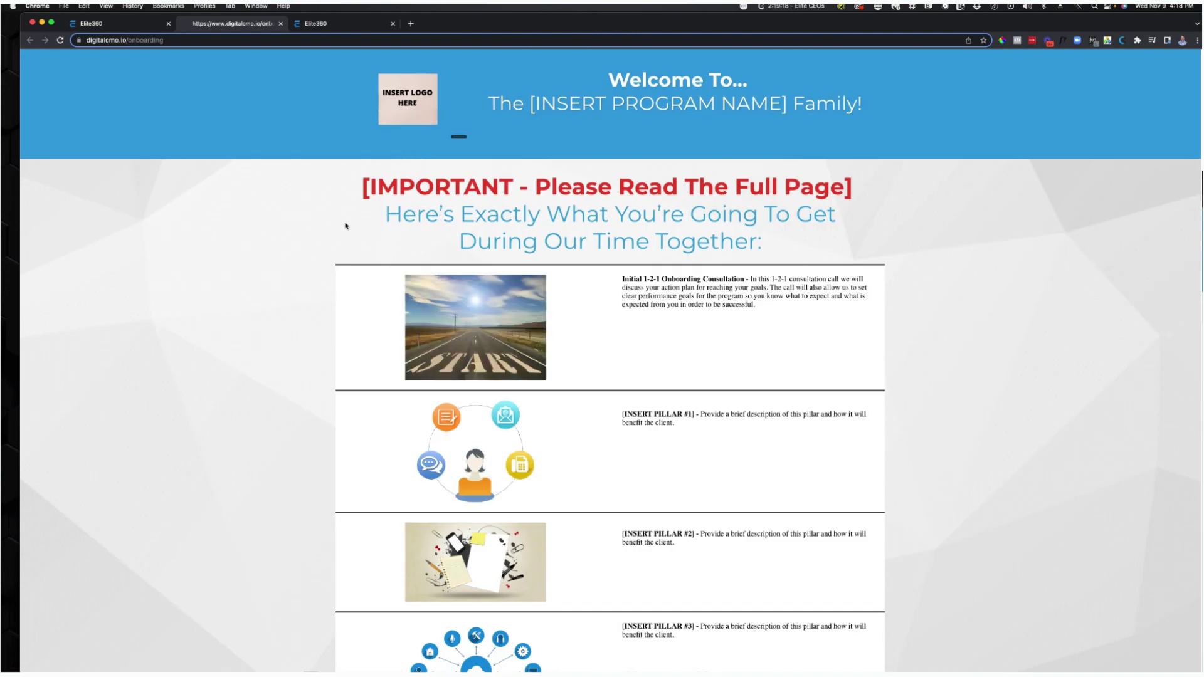
scroll(342, 225, "down", 5)
scroll(364, 229, "up", 5)
left_click(190, 39)
right_click(186, 41)
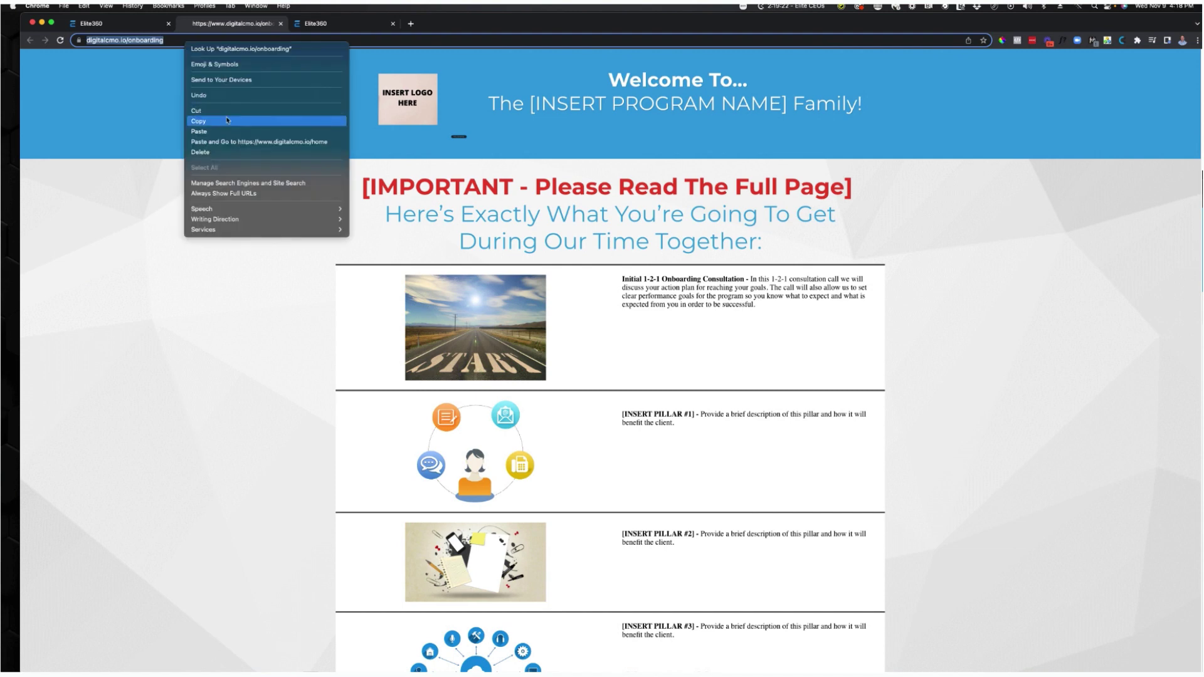
left_click(227, 120)
left_click(280, 23)
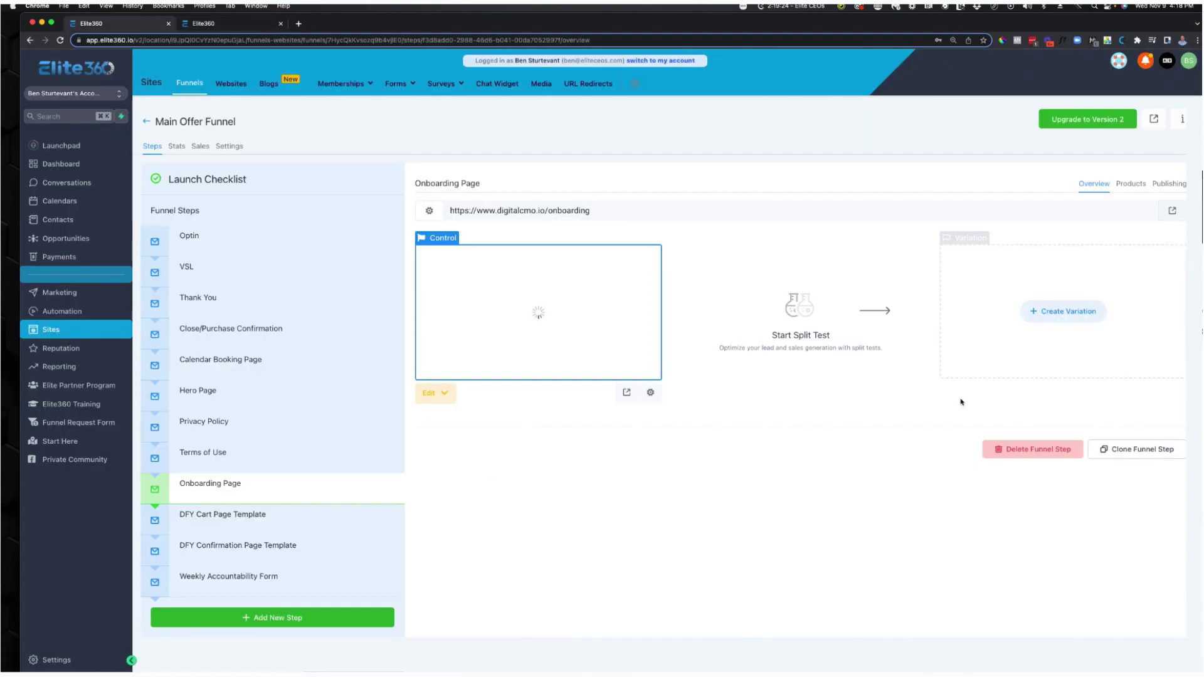
Paste that address into the Onboarding Page custom value and save it.
left_click(213, 23)
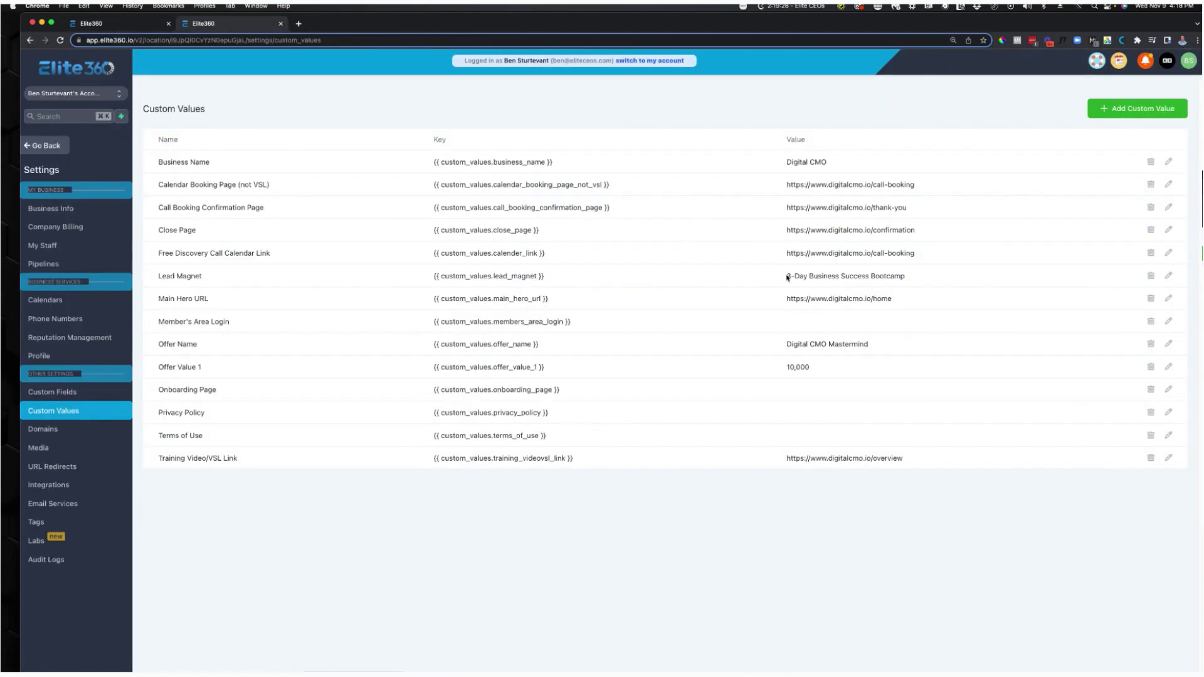
left_click(1168, 390)
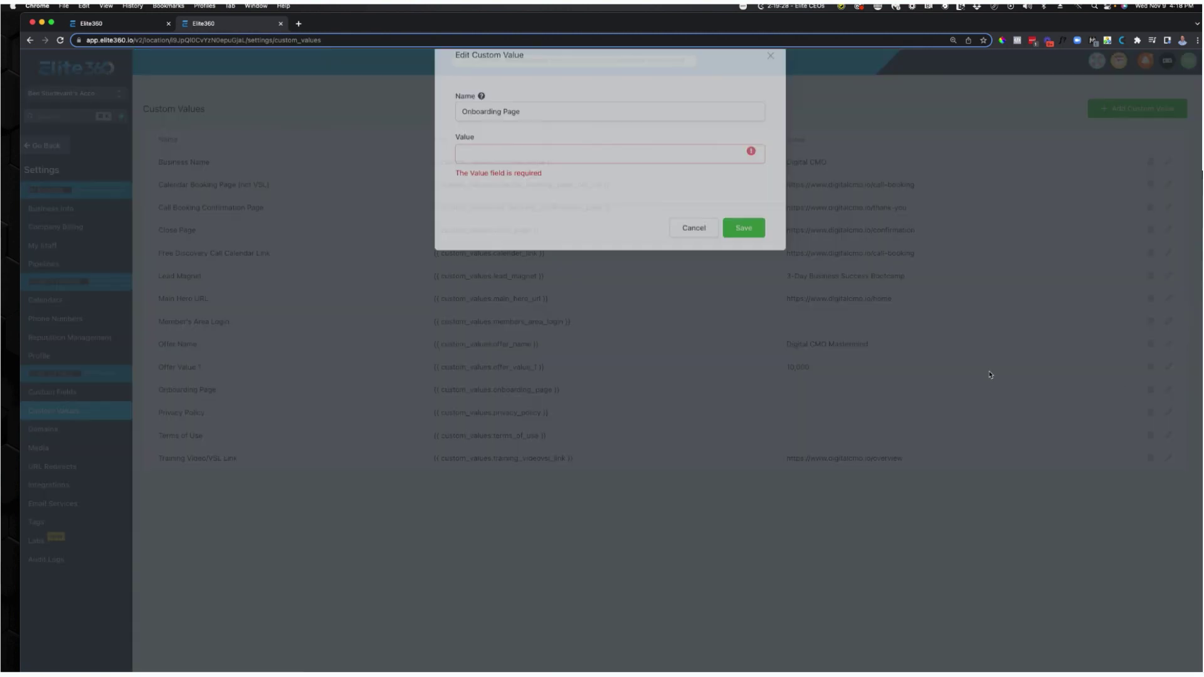
left_click(535, 182)
key("super+v")
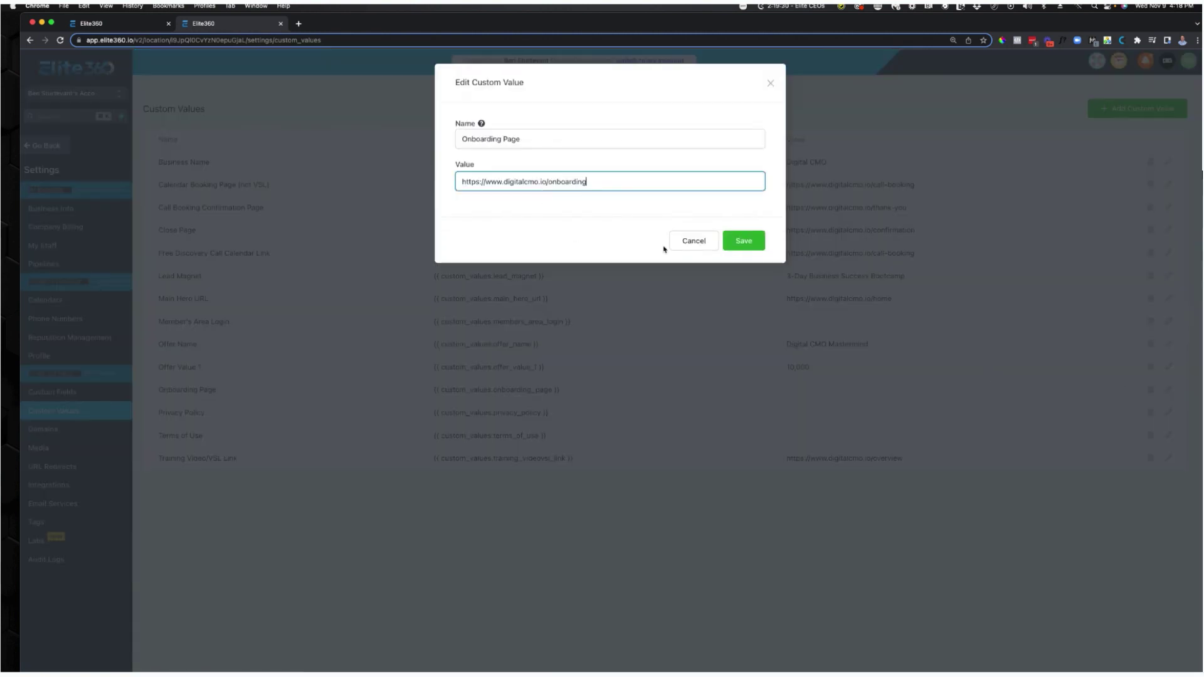
left_click(729, 246)
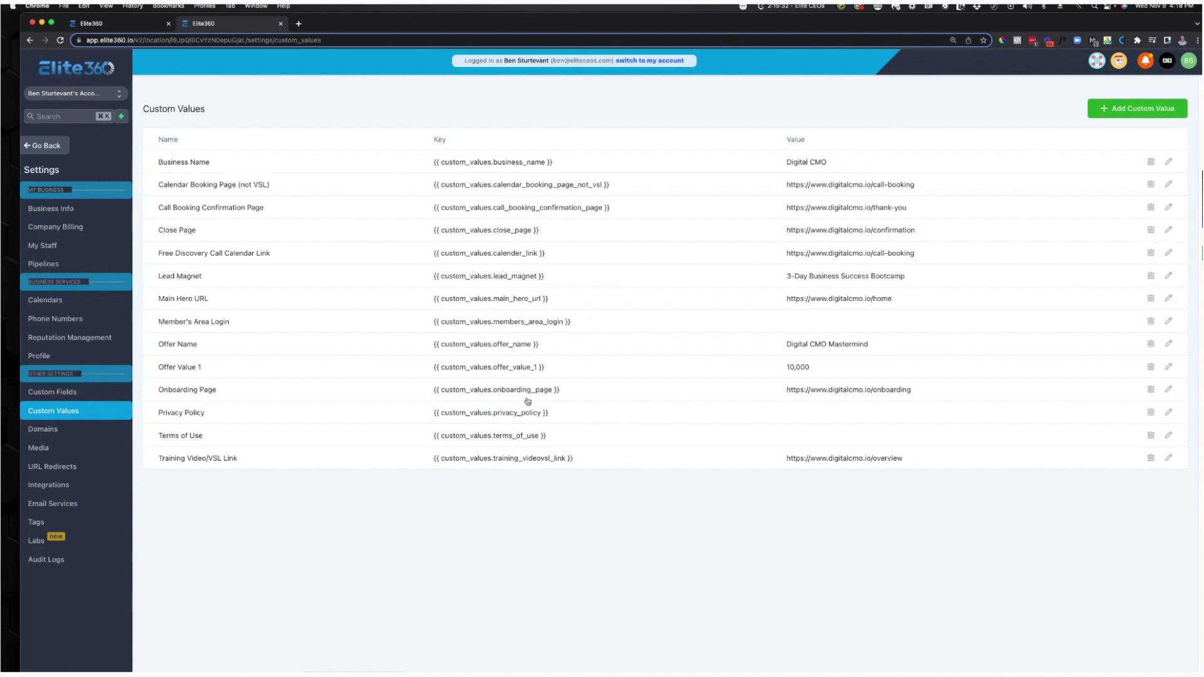
Set the Privacy Policy custom value to the digitalcmo.io/privacy page URL.
left_click(152, 25)
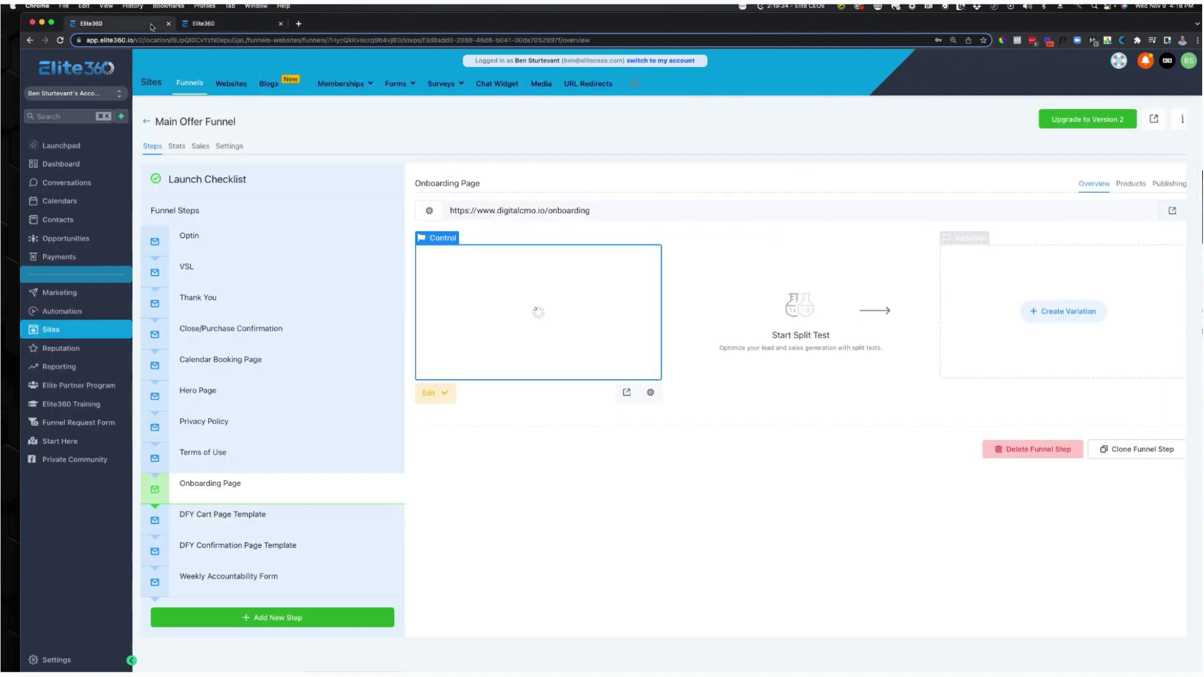
left_click(379, 422)
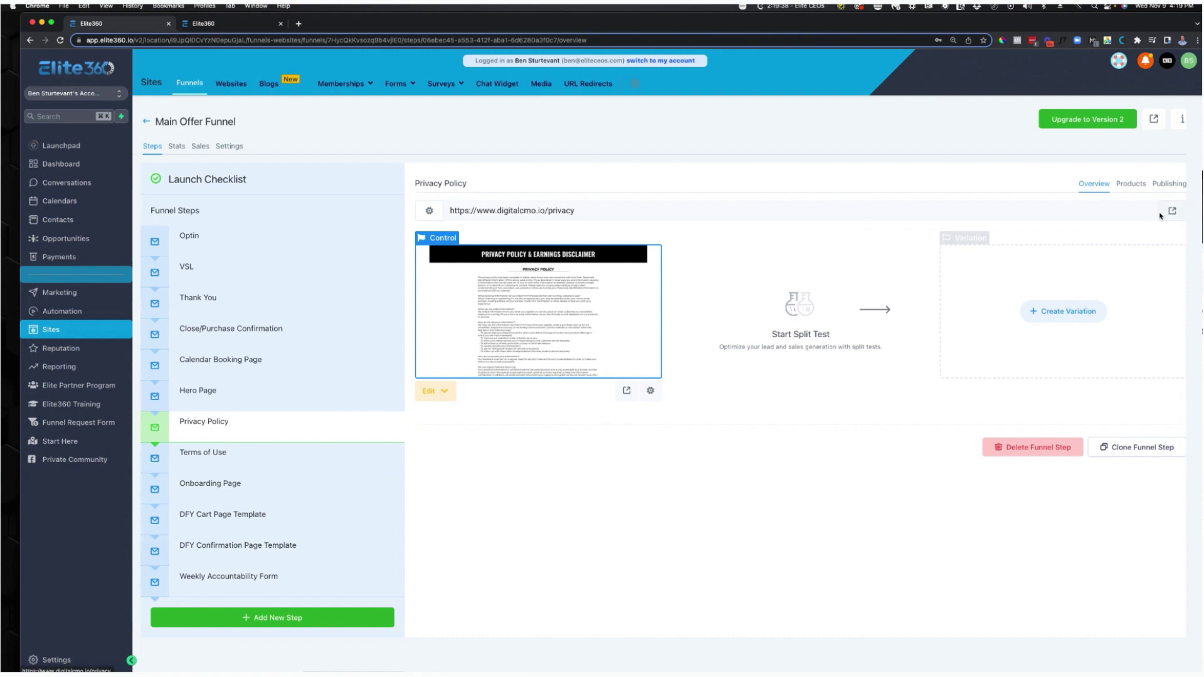
left_click(1171, 211)
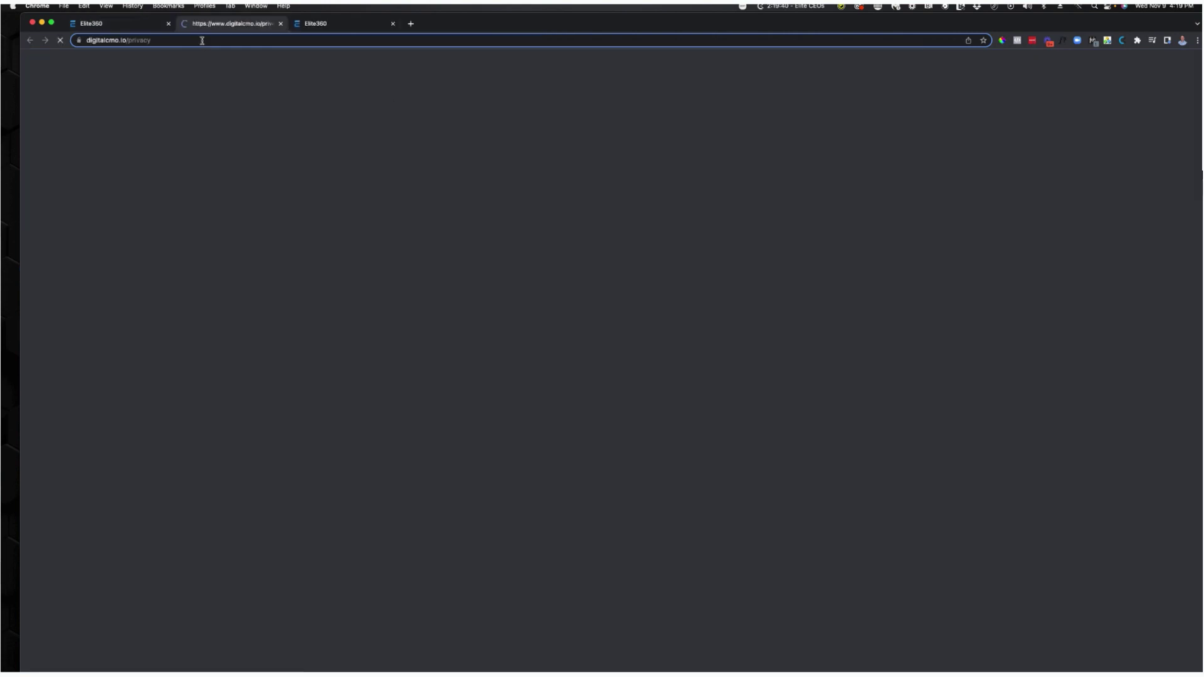
left_click(202, 40)
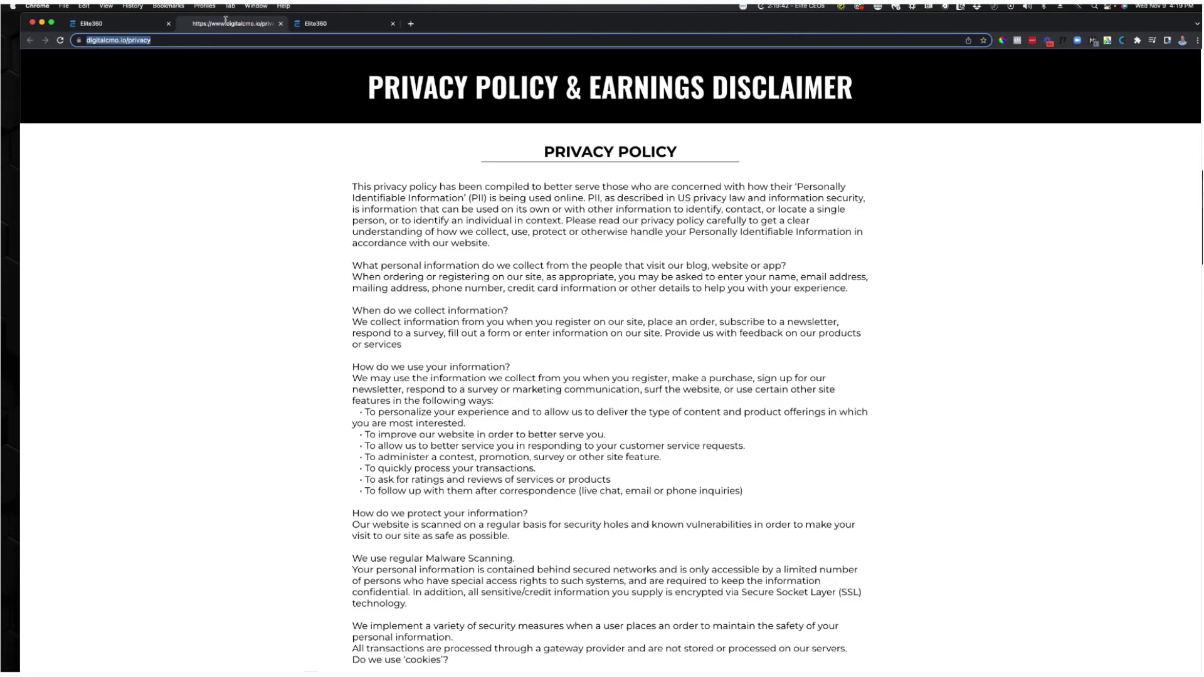
left_click(280, 23)
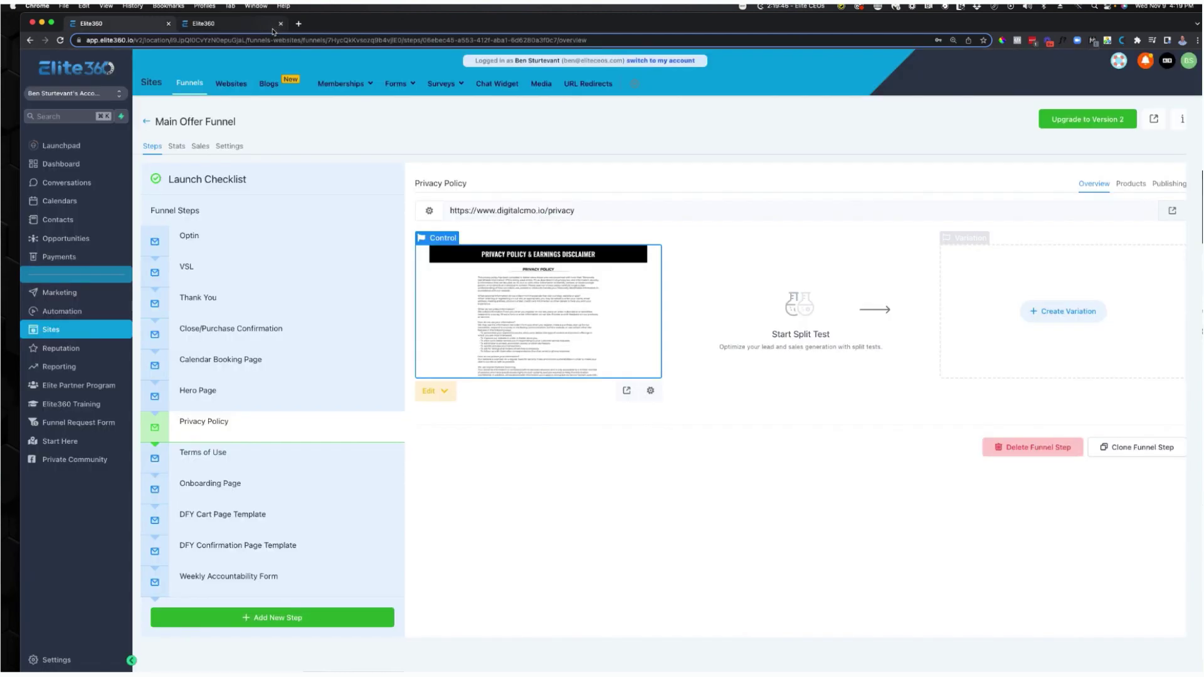
left_click(260, 26)
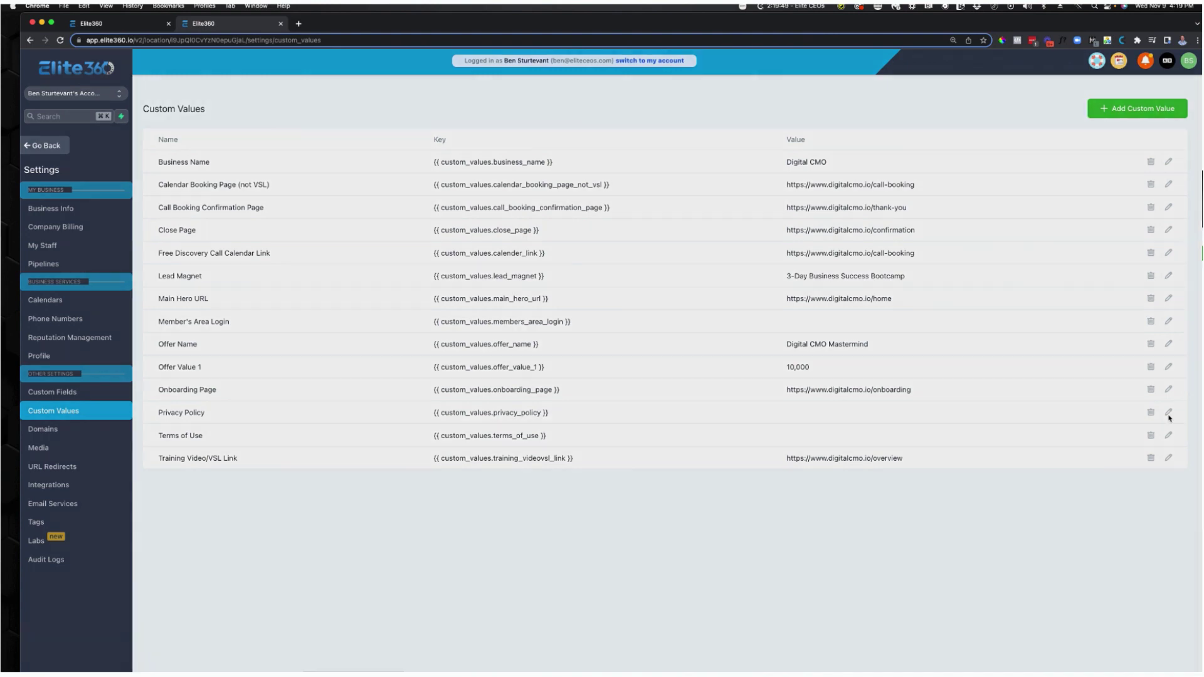
left_click(1169, 412)
left_click(544, 187)
key("super+v")
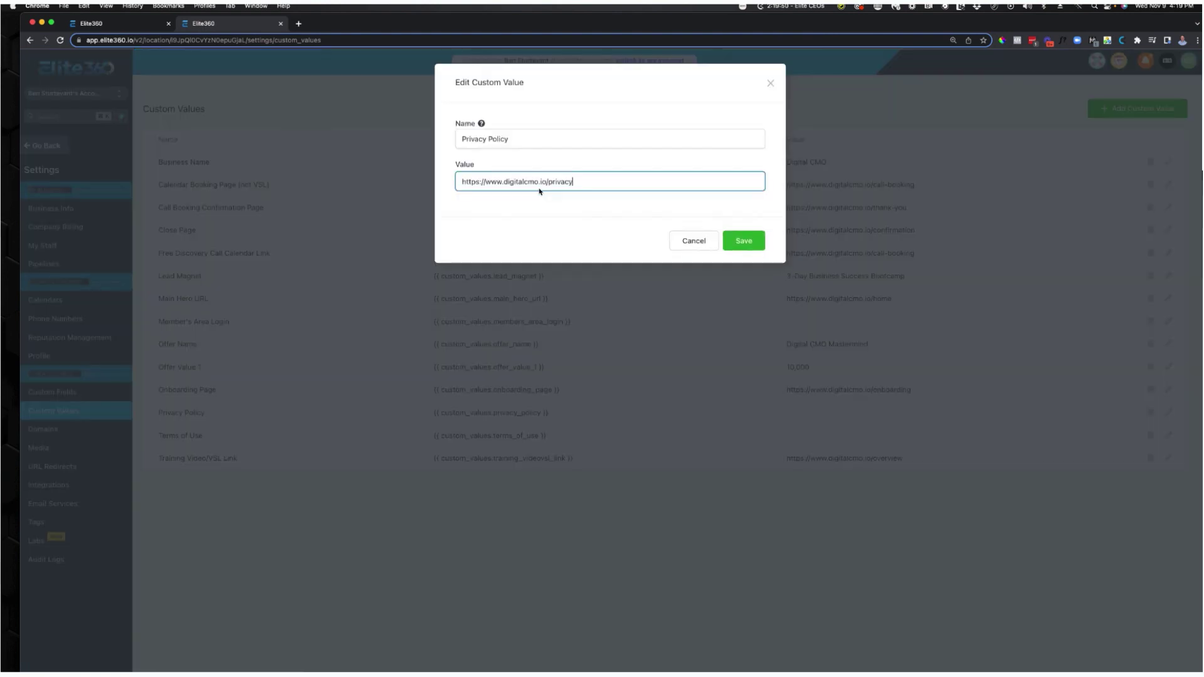
left_click(726, 241)
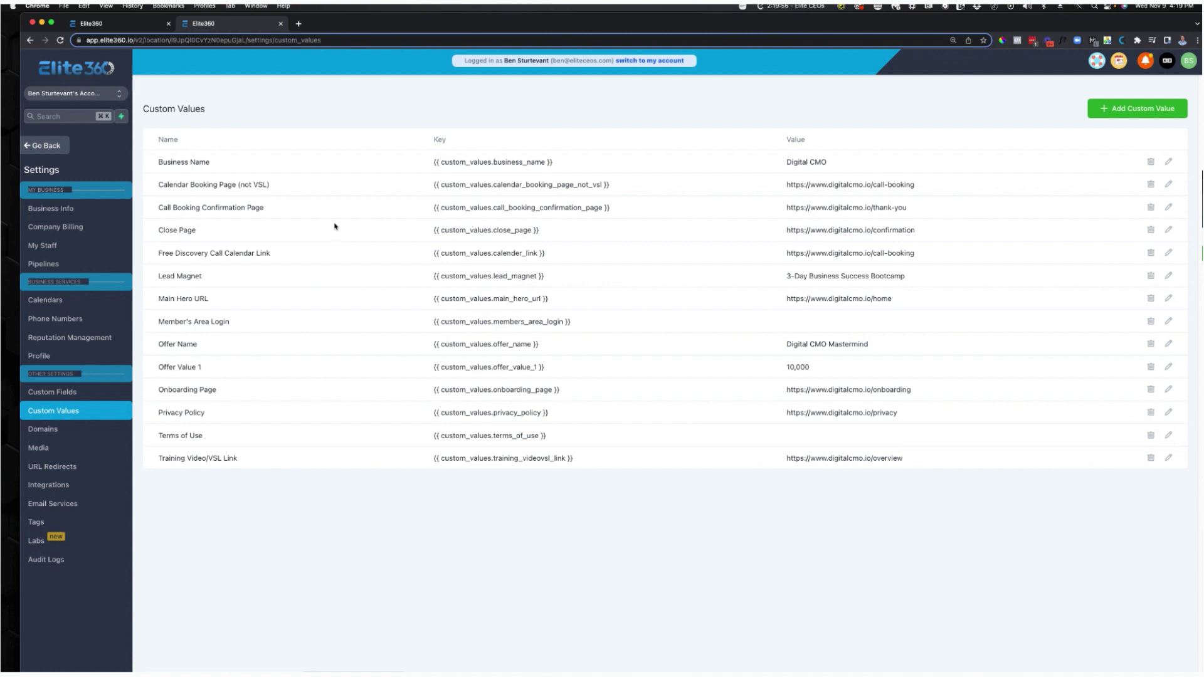
Set the Terms of Use custom value to digitalcmo.io/terms, then go to the dashboard.
left_click(185, 28)
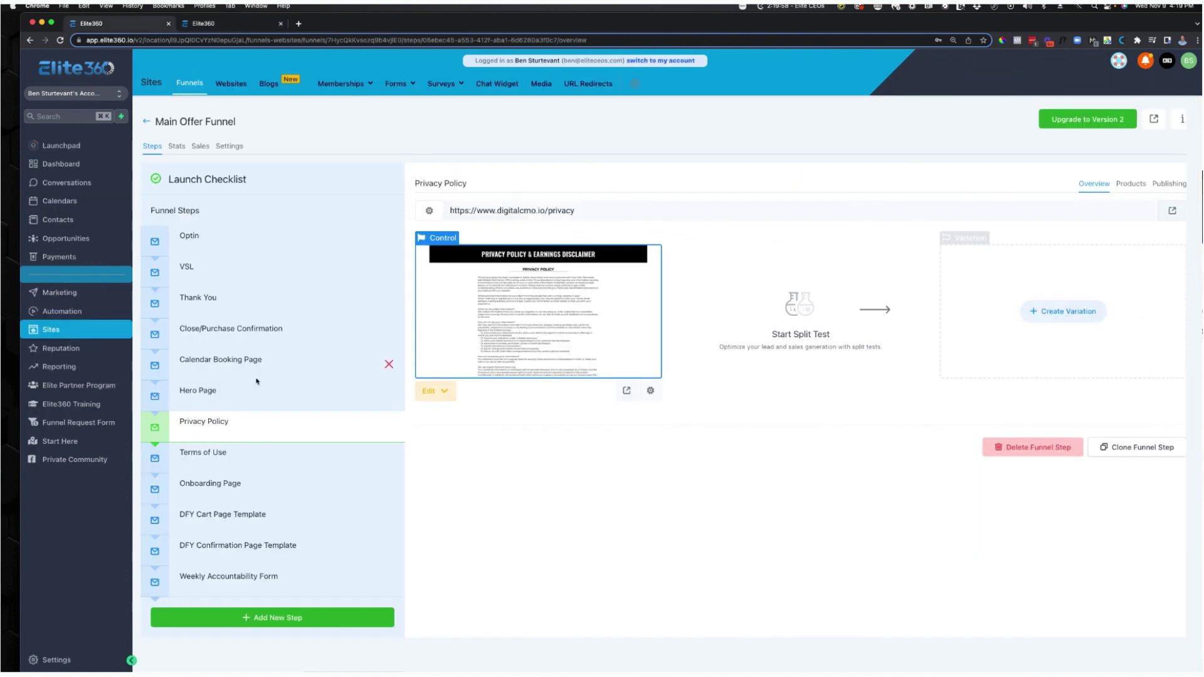
left_click(214, 455)
triple_click(479, 211)
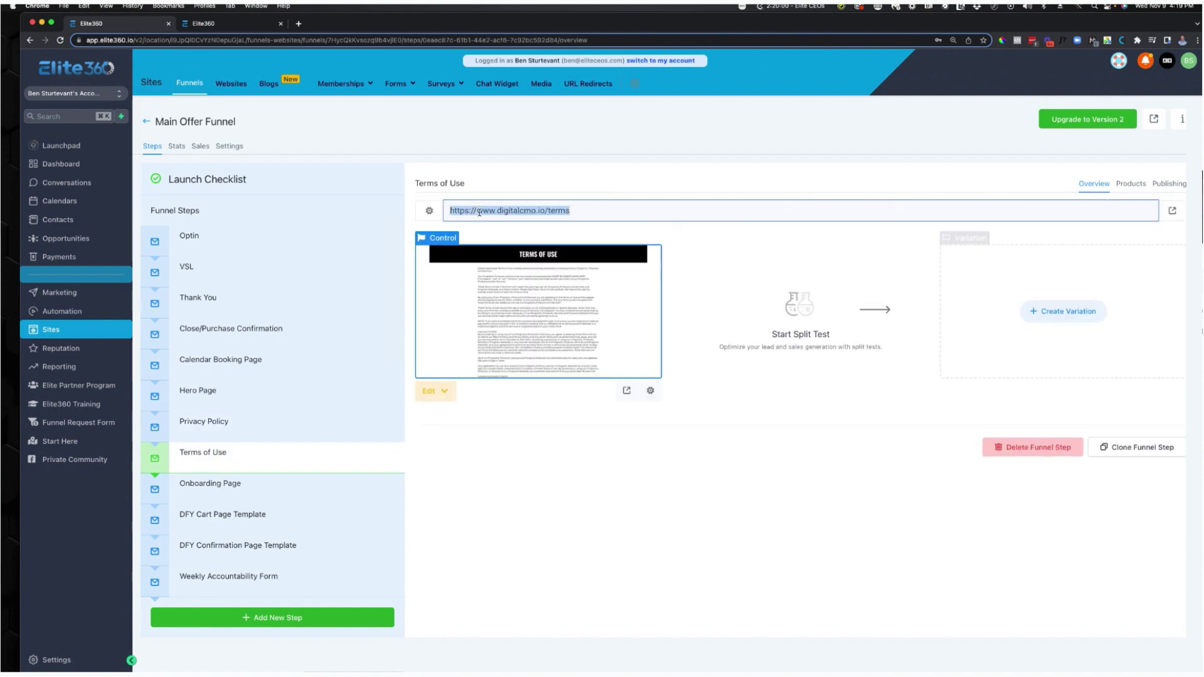
left_click(241, 23)
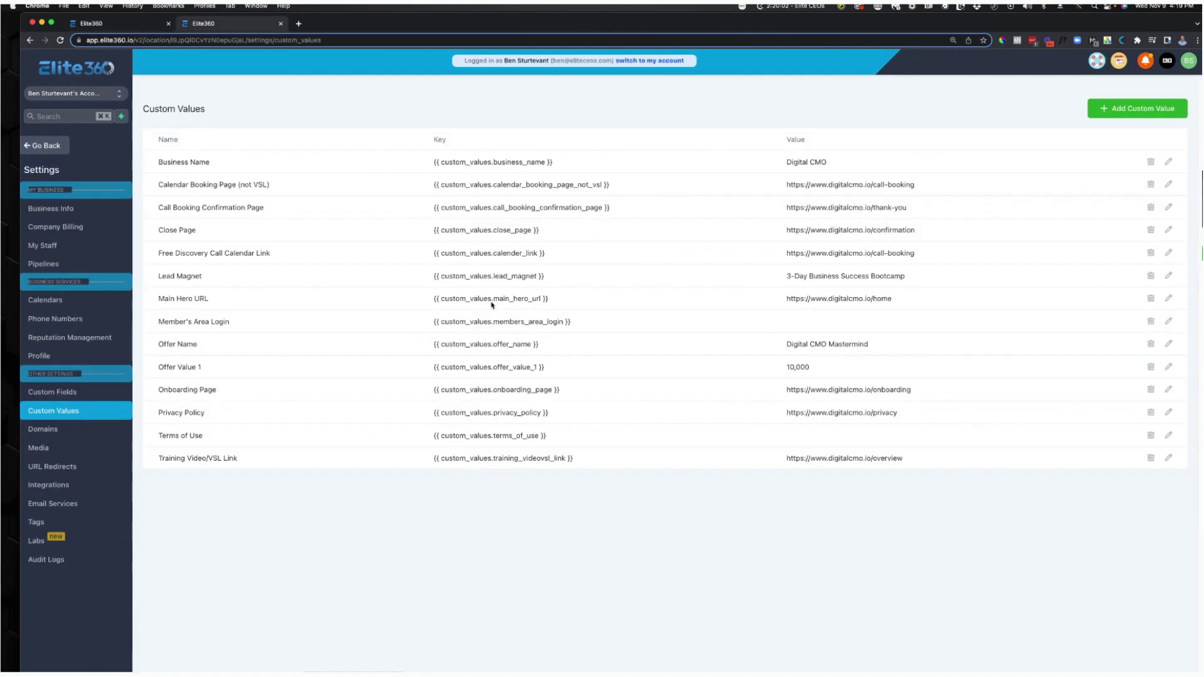
left_click(1168, 436)
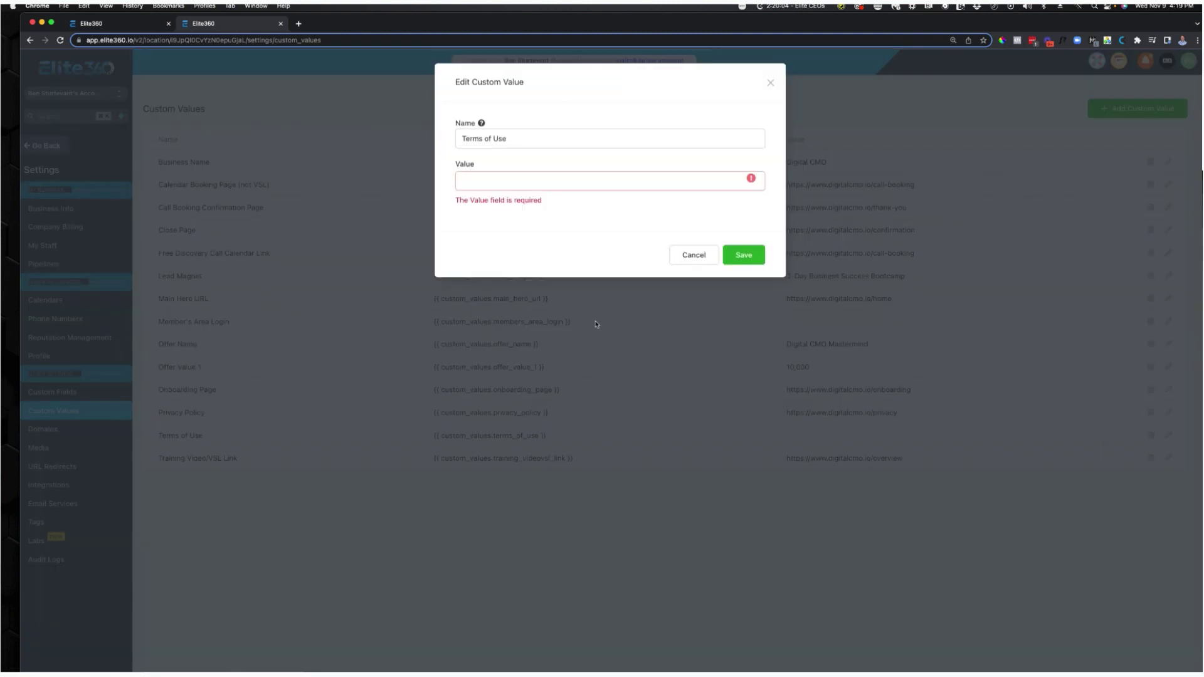
left_click(493, 181)
key("cmd+v")
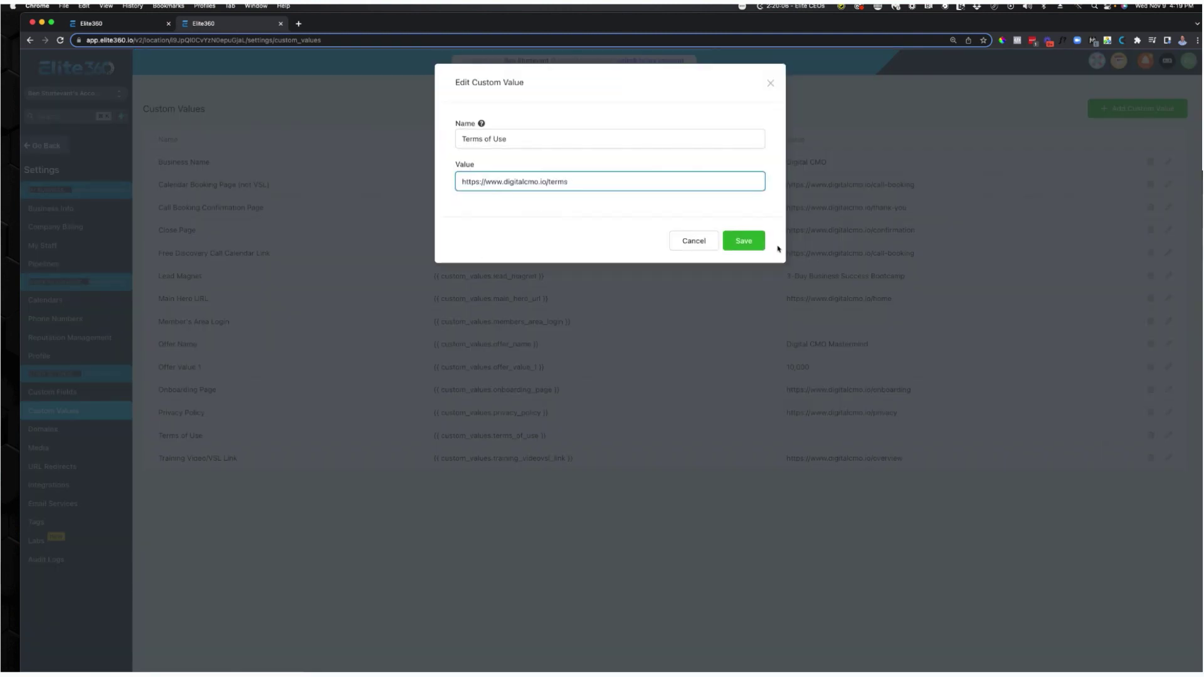
left_click(758, 243)
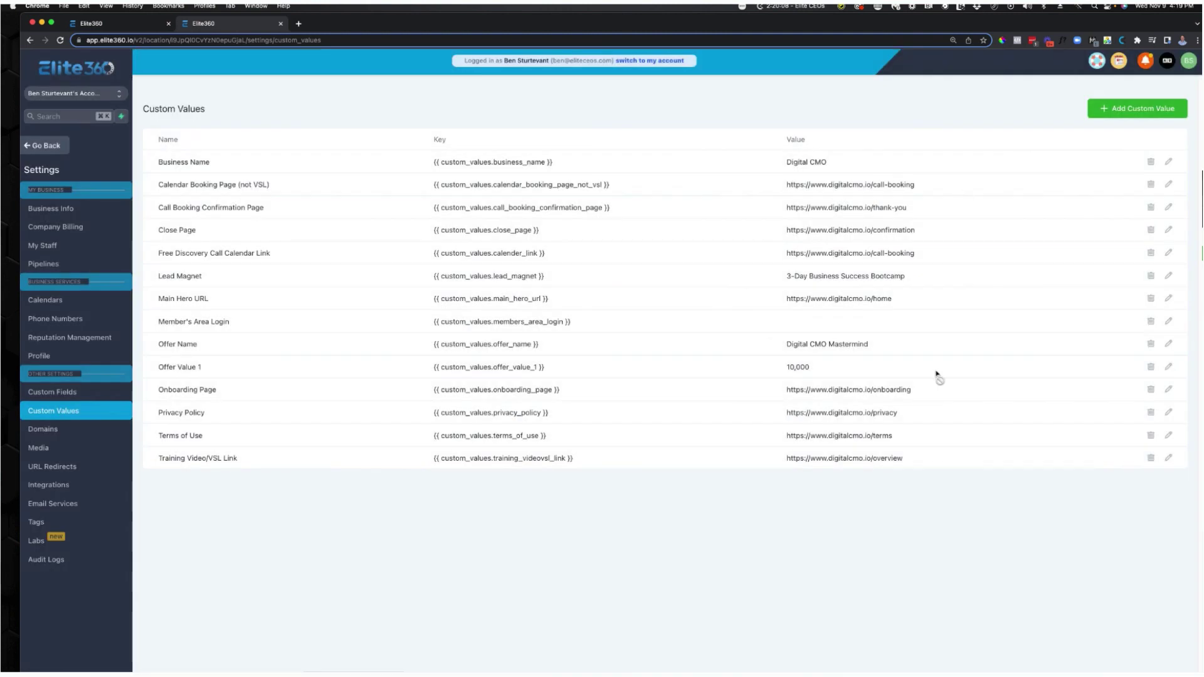
left_click(47, 147)
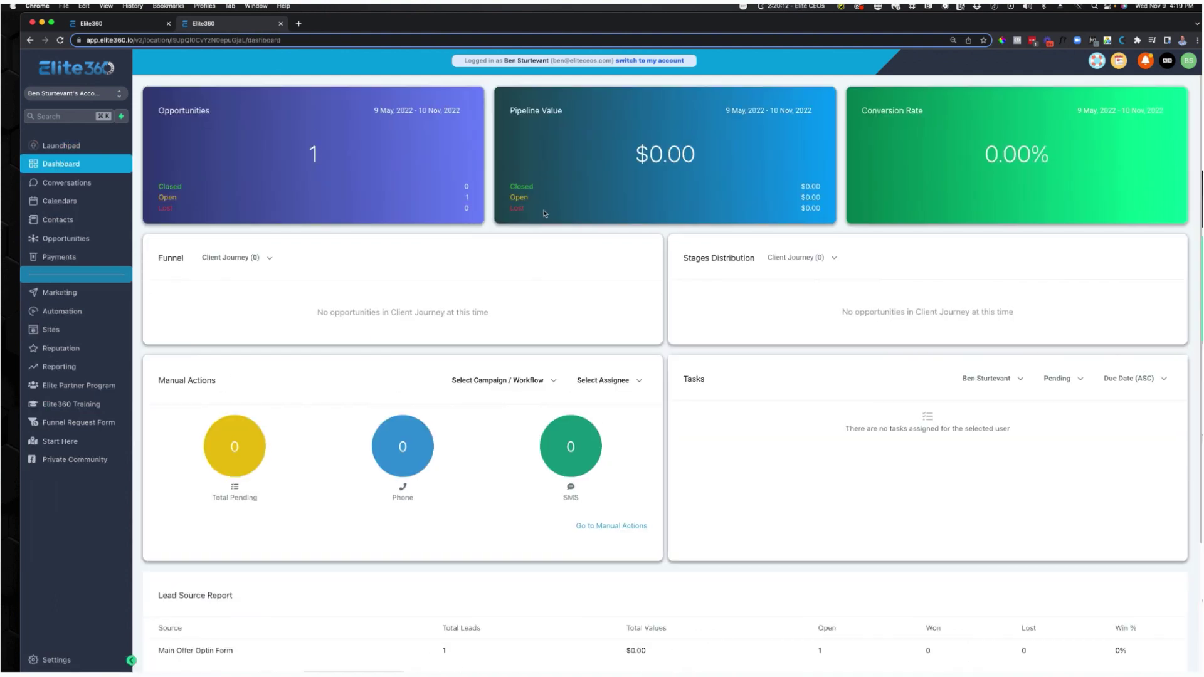
Open Lead Generation Workflow from the Lead Generation folder under Automation Workflows.
left_click(65, 312)
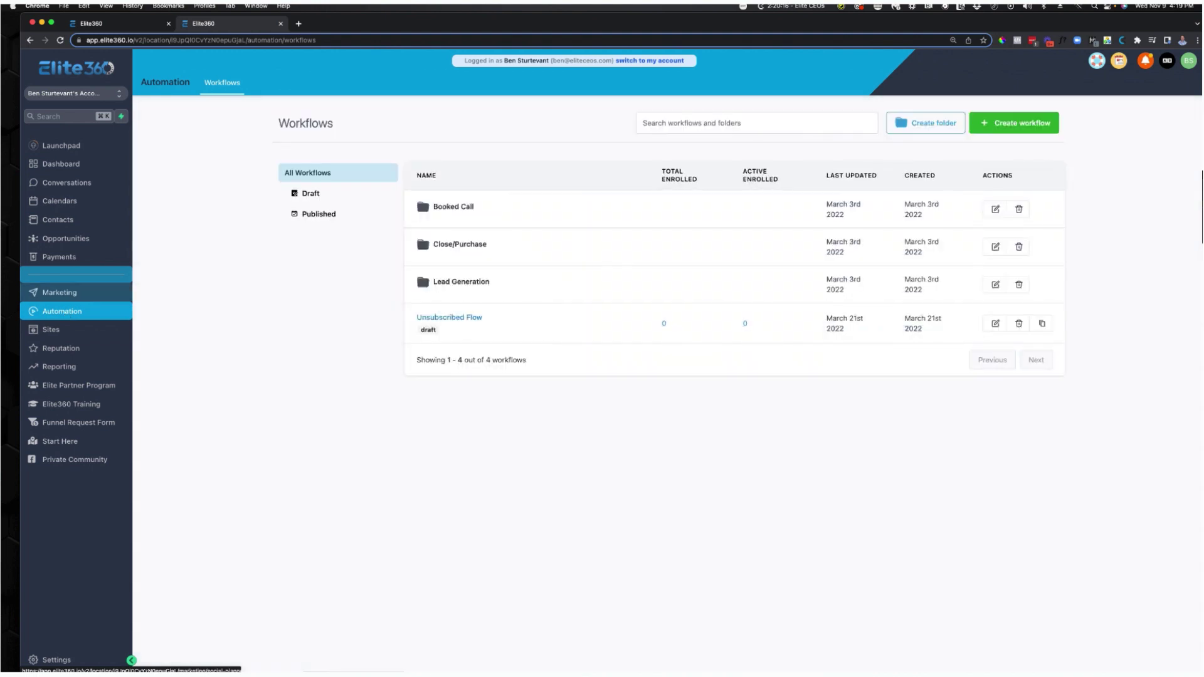
left_click(478, 283)
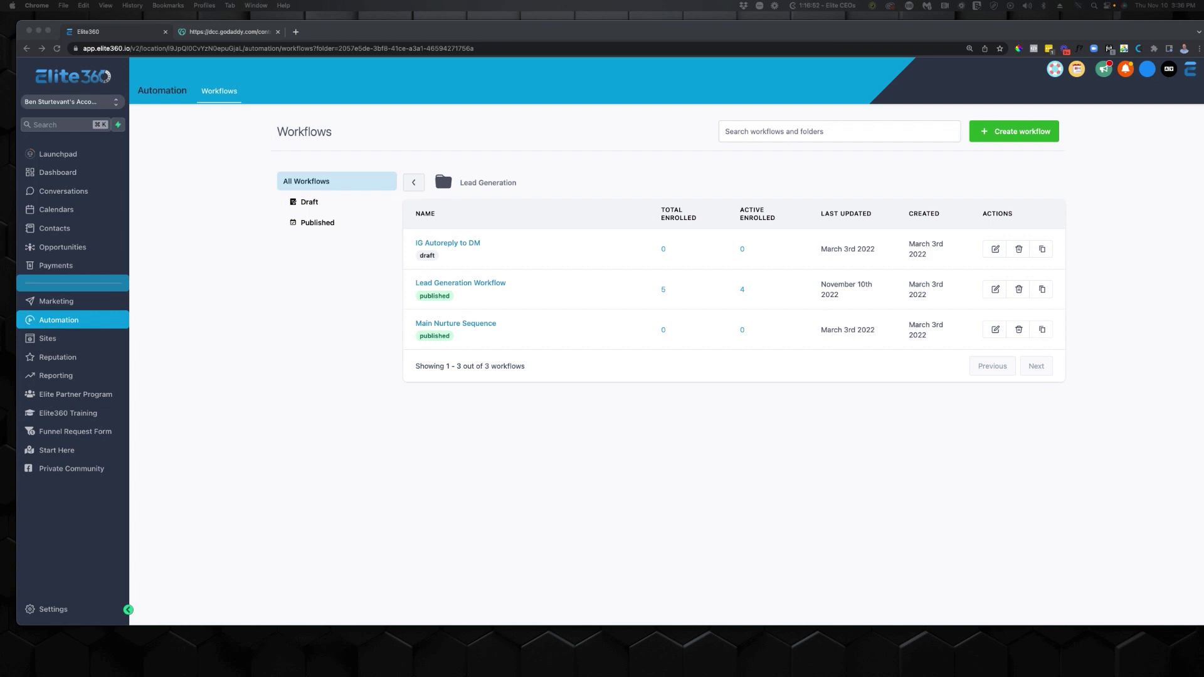
left_click(487, 285)
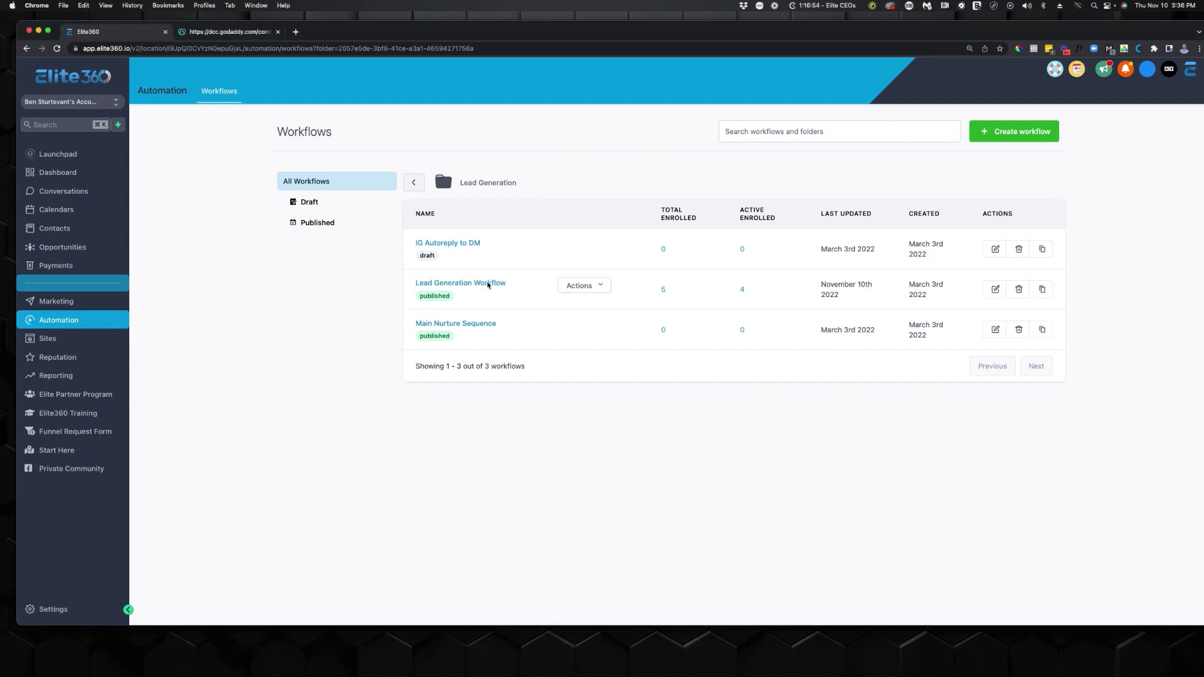
left_click(488, 285)
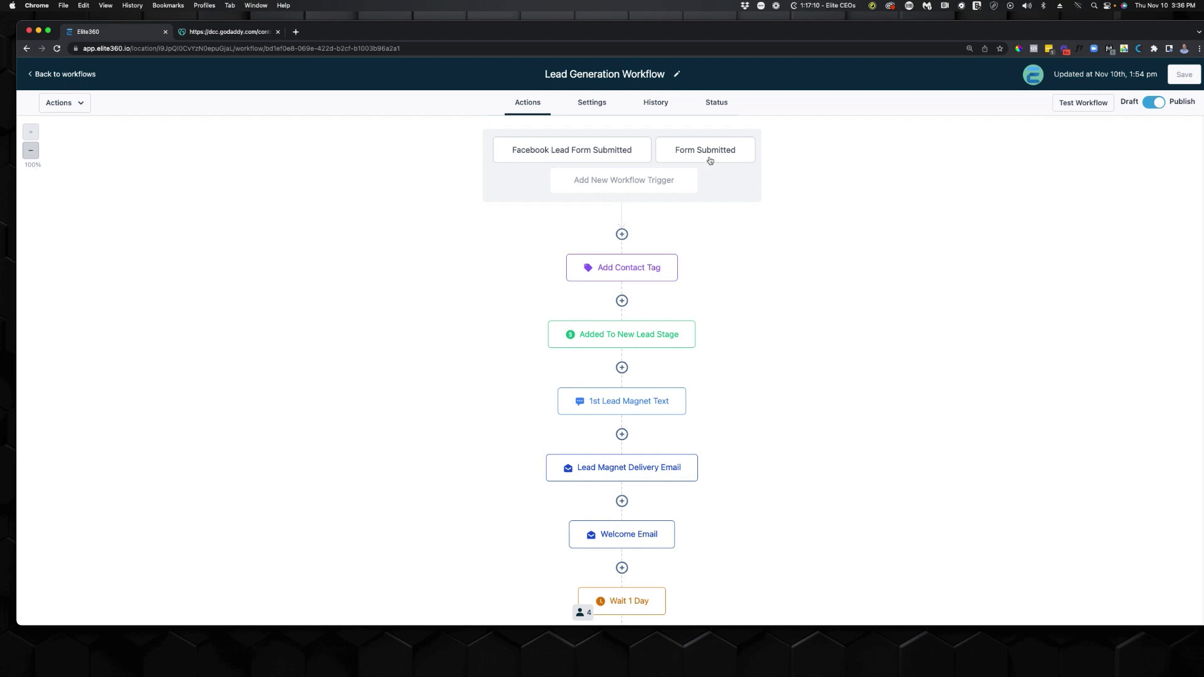
Inspect the Form Submitted trigger, tag, new-lead stage, text and Lead Magnet Delivery Email actions.
left_click(710, 160)
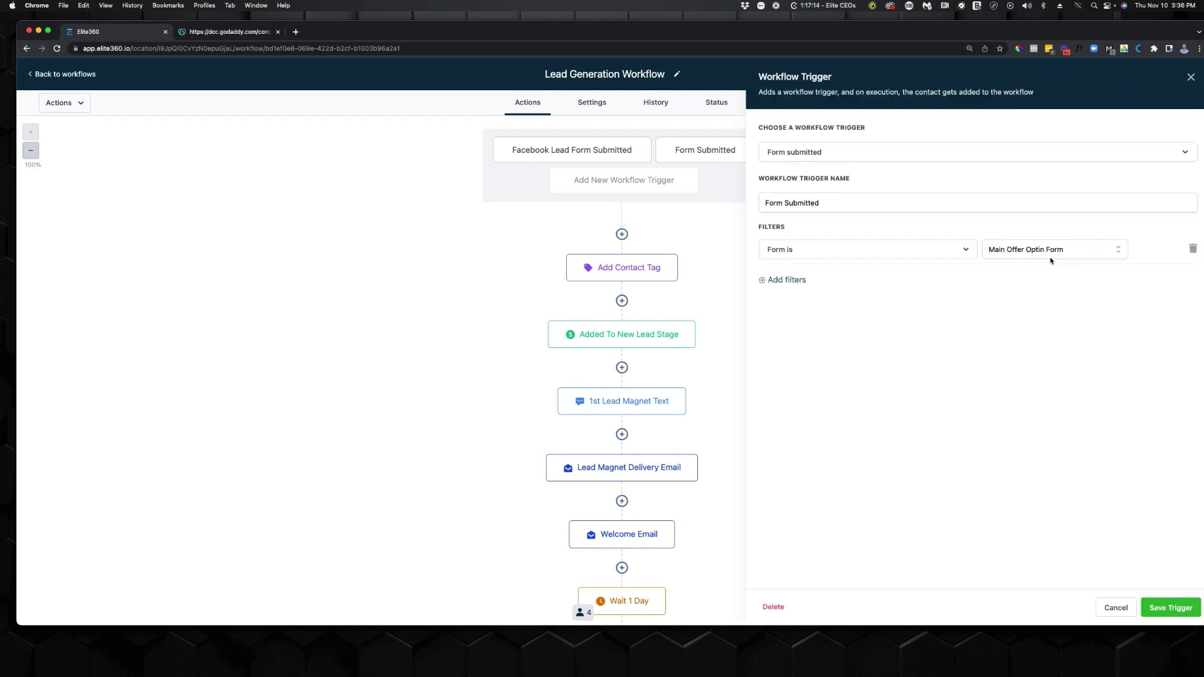
left_click(1114, 609)
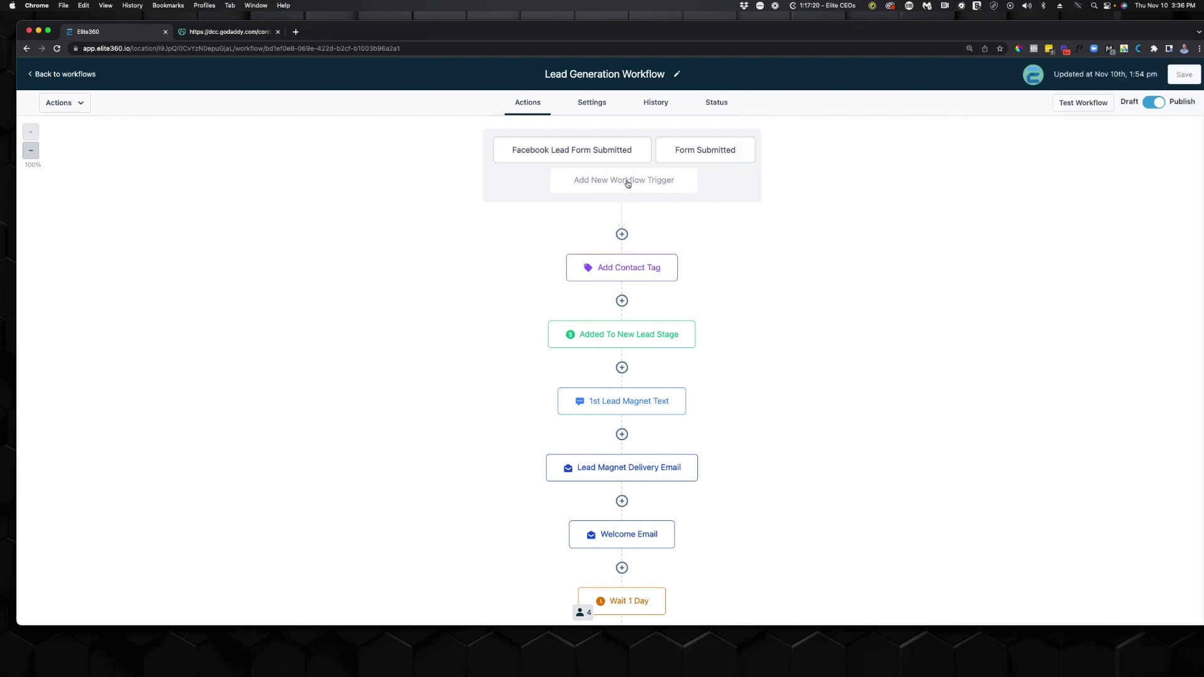
left_click(641, 270)
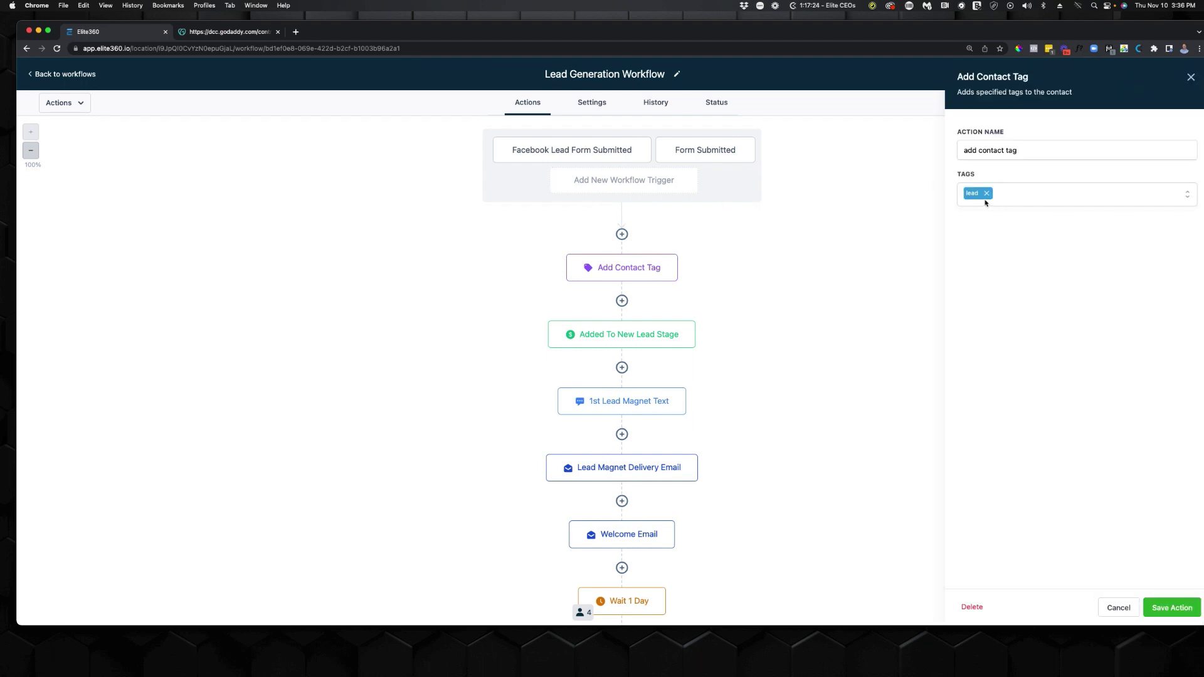
left_click(636, 344)
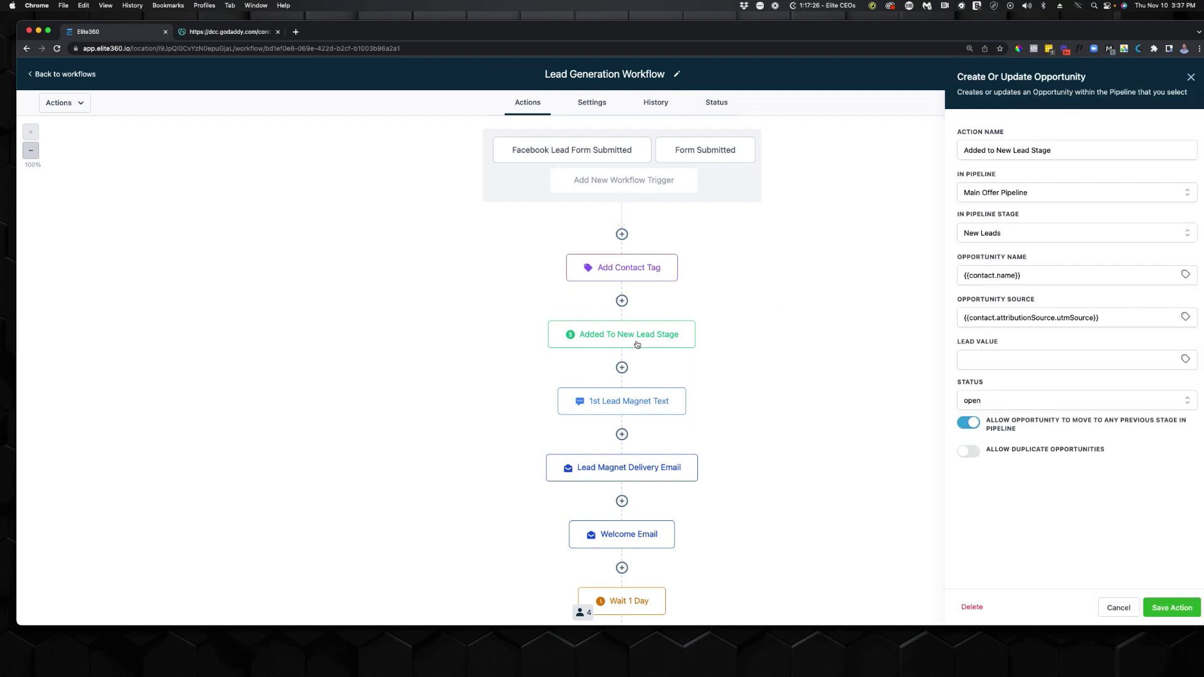
left_click(645, 405)
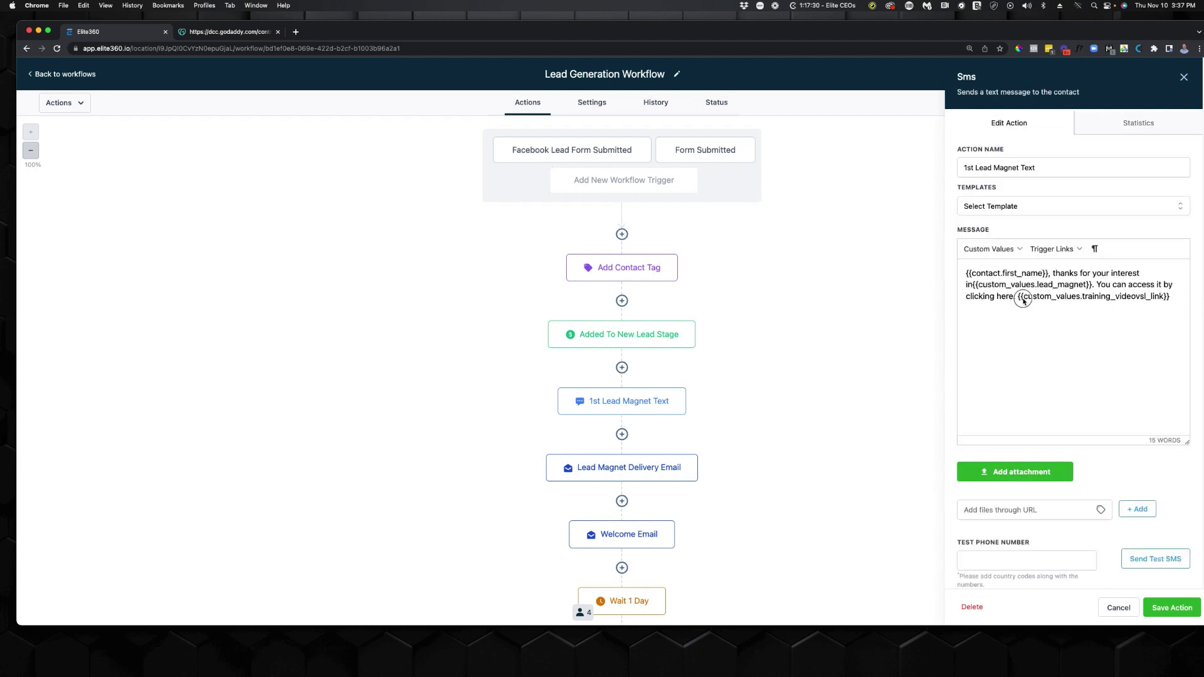
left_click(637, 464)
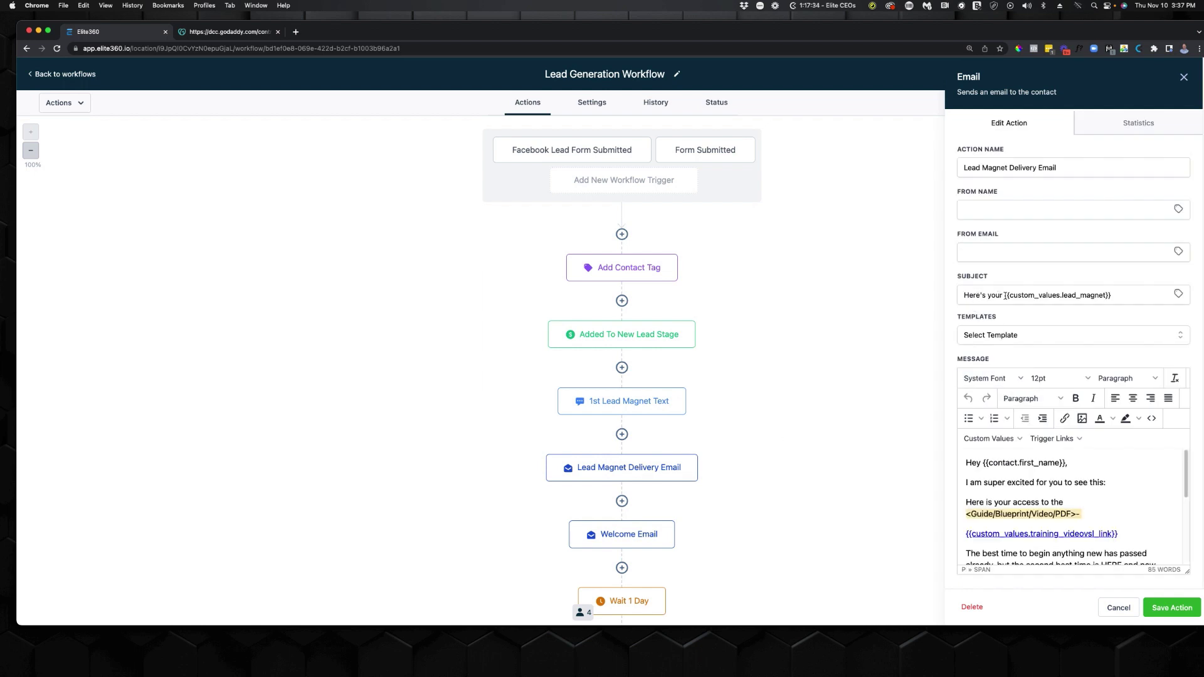
left_click_drag(962, 296, 1126, 293)
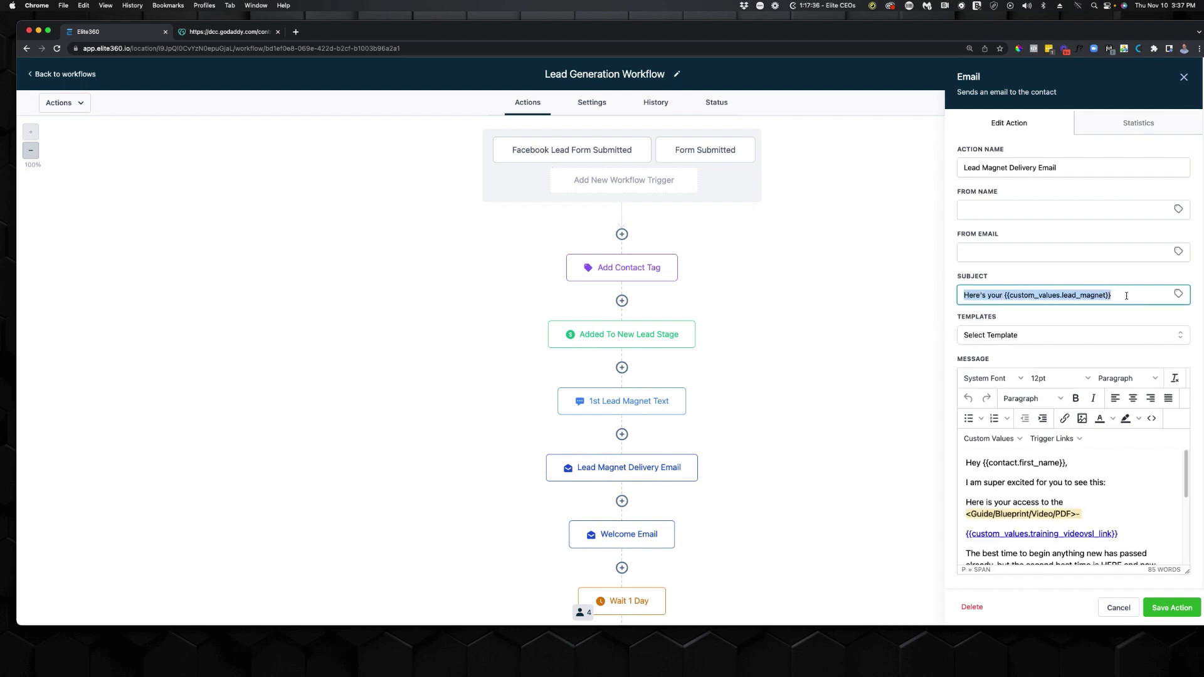
left_click(1128, 296)
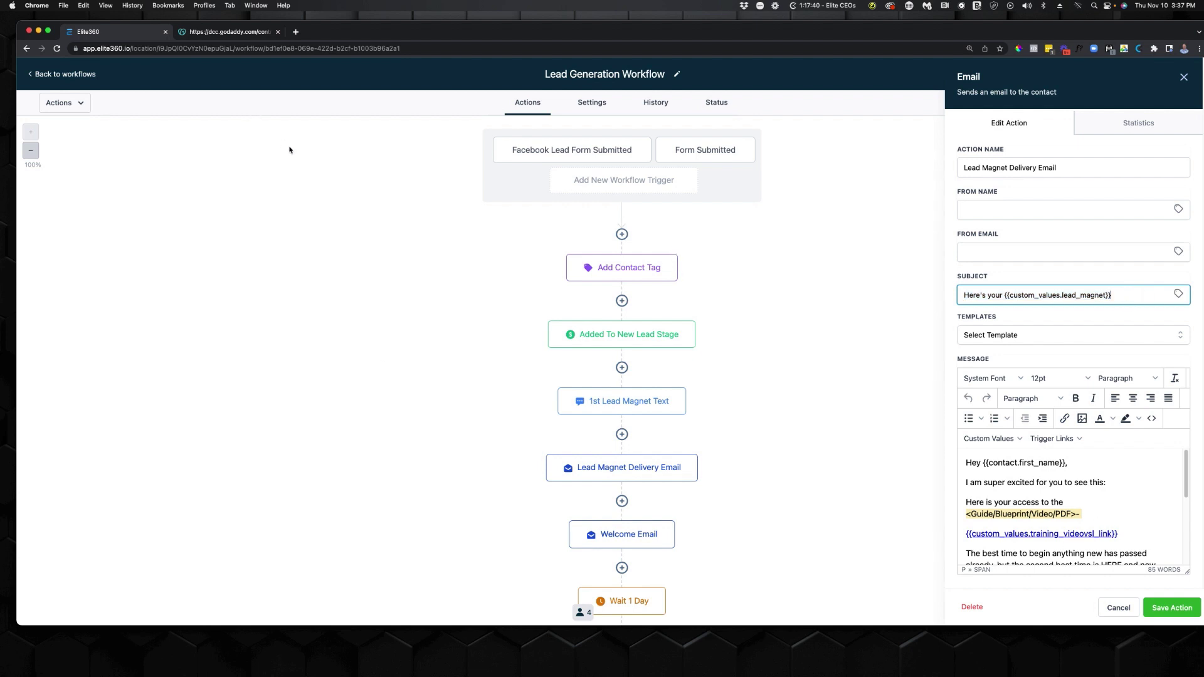
left_click(63, 75)
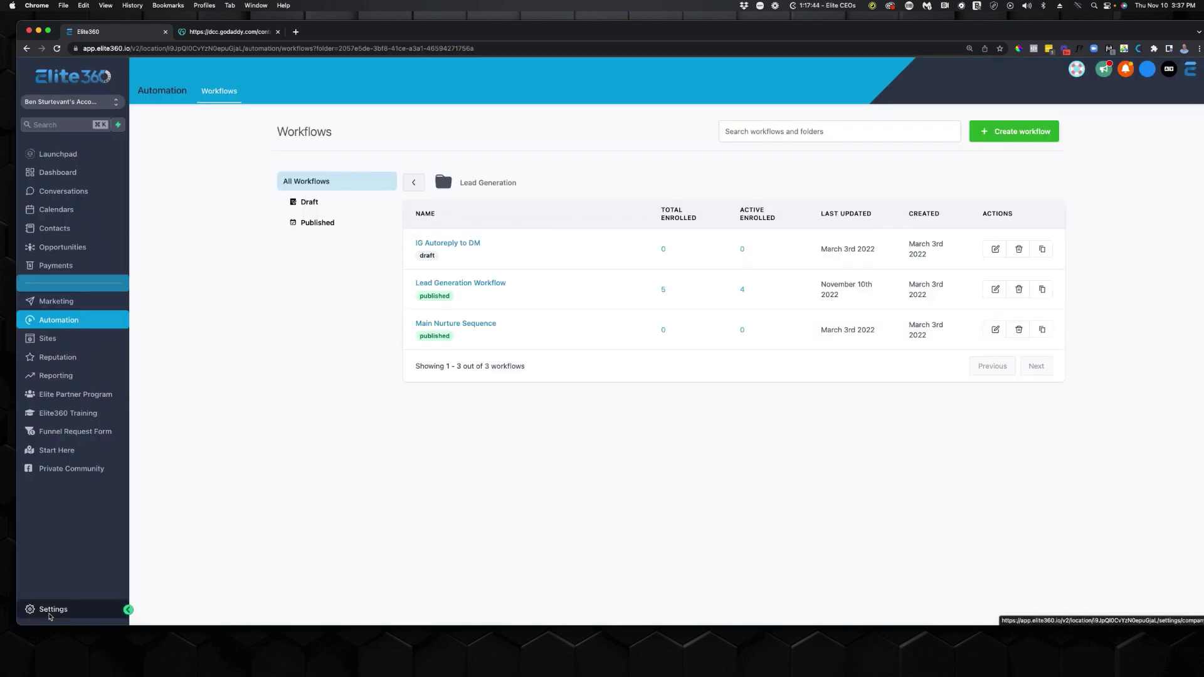
Open Settings' Custom Values in a new tab and reopen Lead Generation Workflow in the first.
right_click(48, 611)
left_click(93, 580)
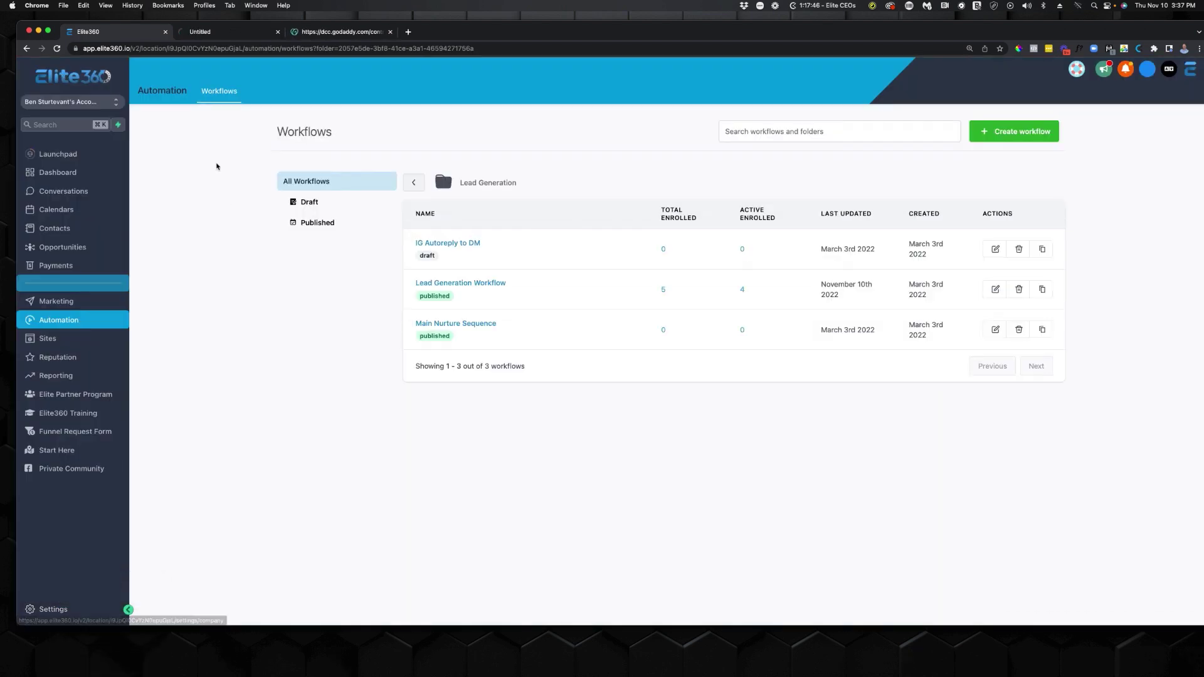
left_click(461, 283)
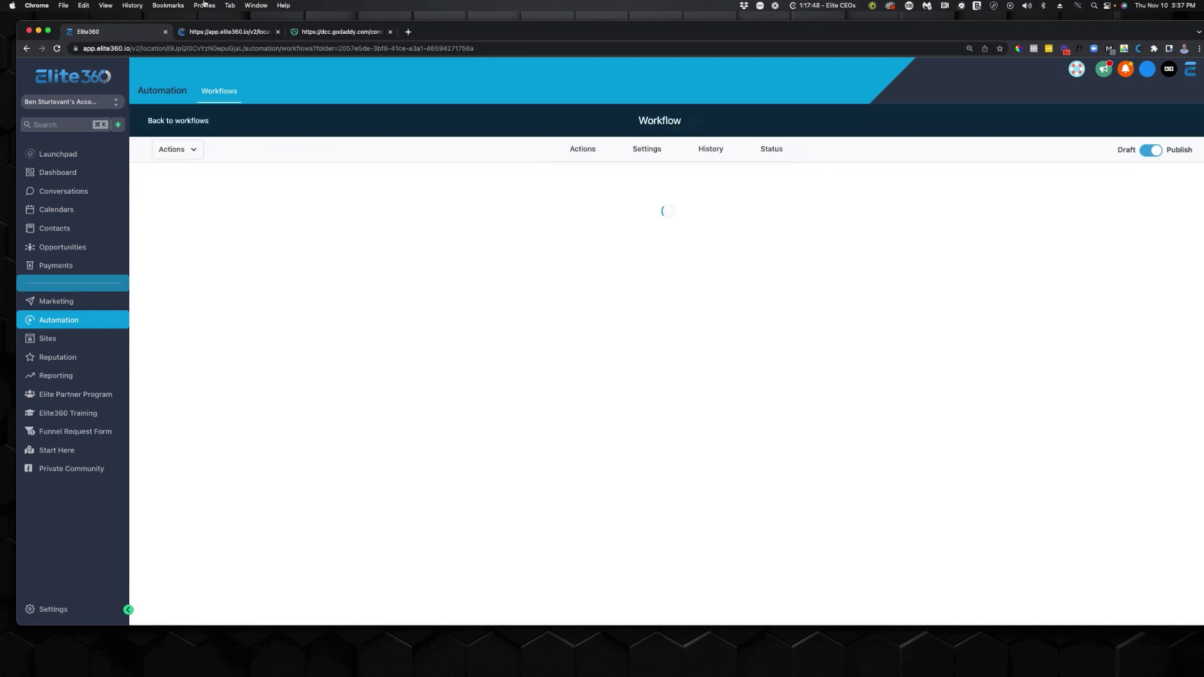
left_click(214, 32)
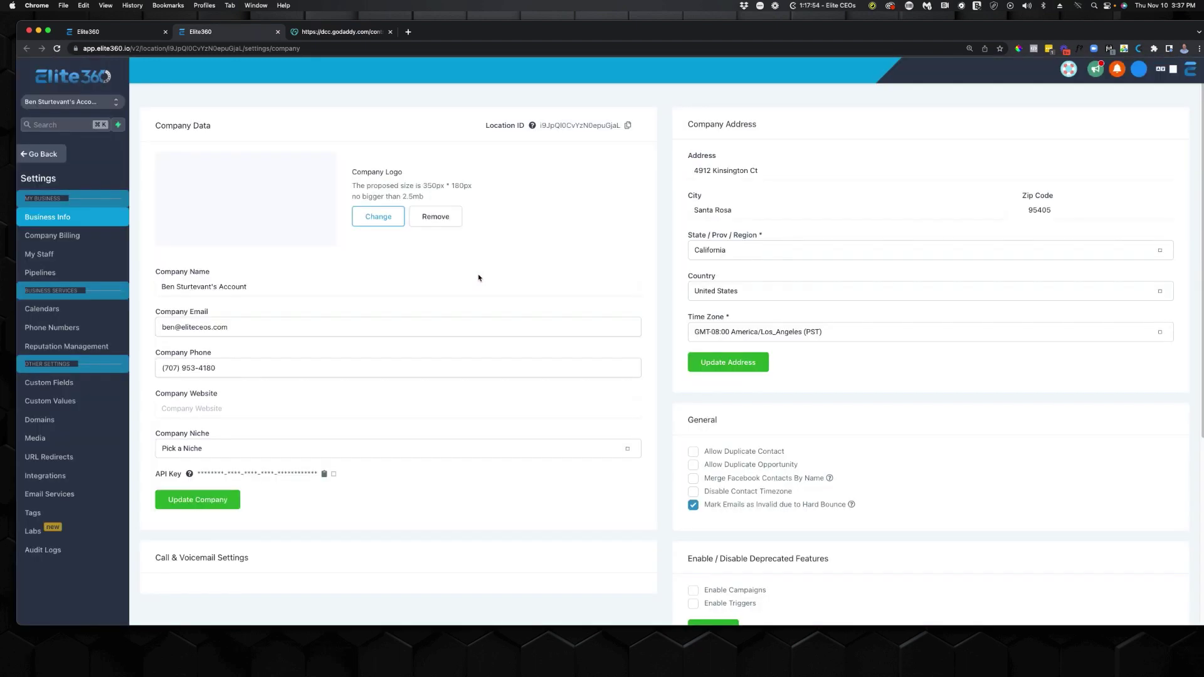
left_click(79, 402)
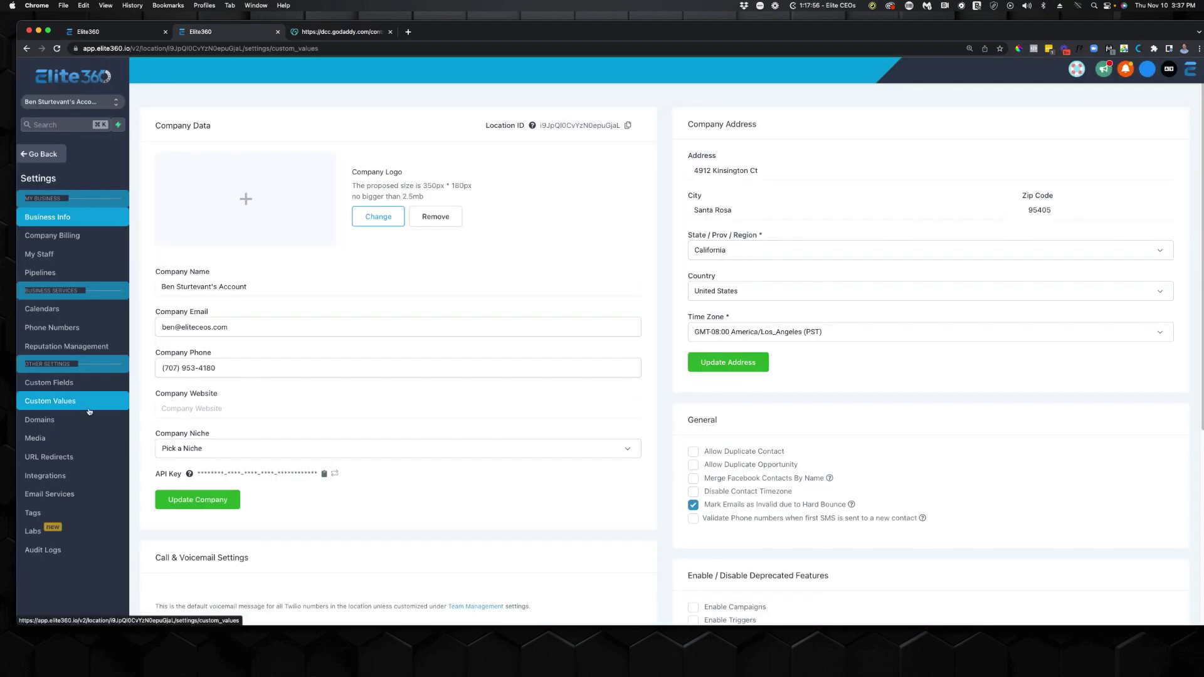
left_click_drag(573, 467, 153, 469)
Compare the delivery email's lead magnet and training link fields with their custom values.
left_click_drag(906, 468, 768, 474)
left_click(125, 31)
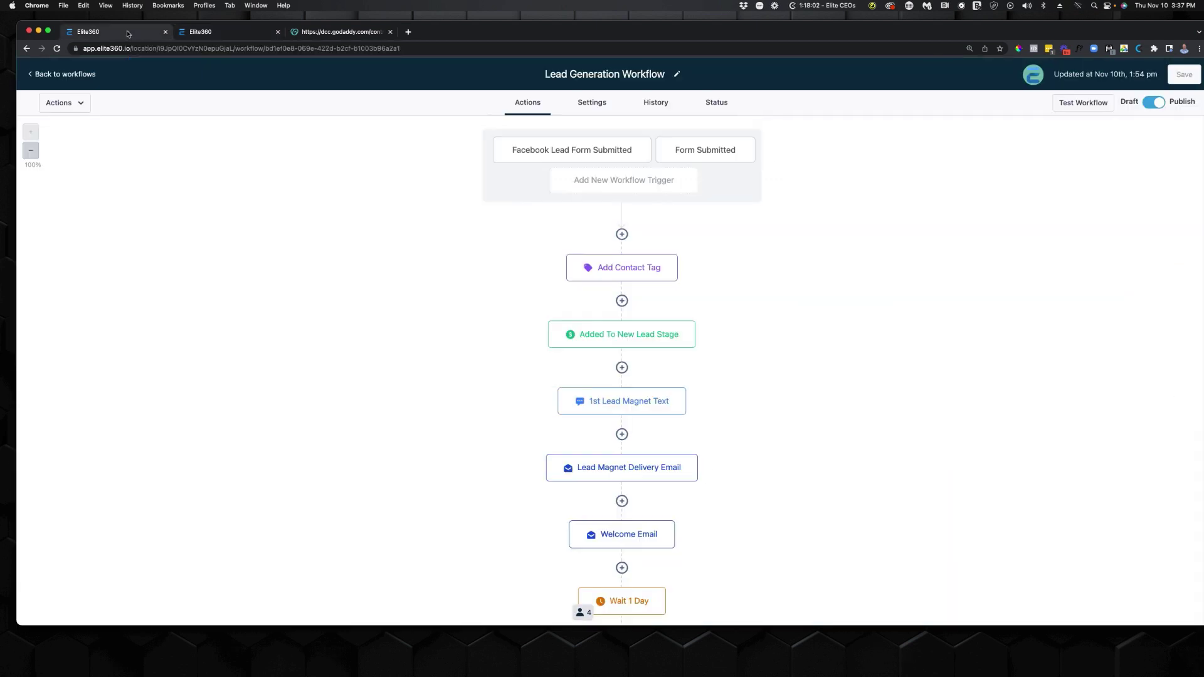
left_click(632, 476)
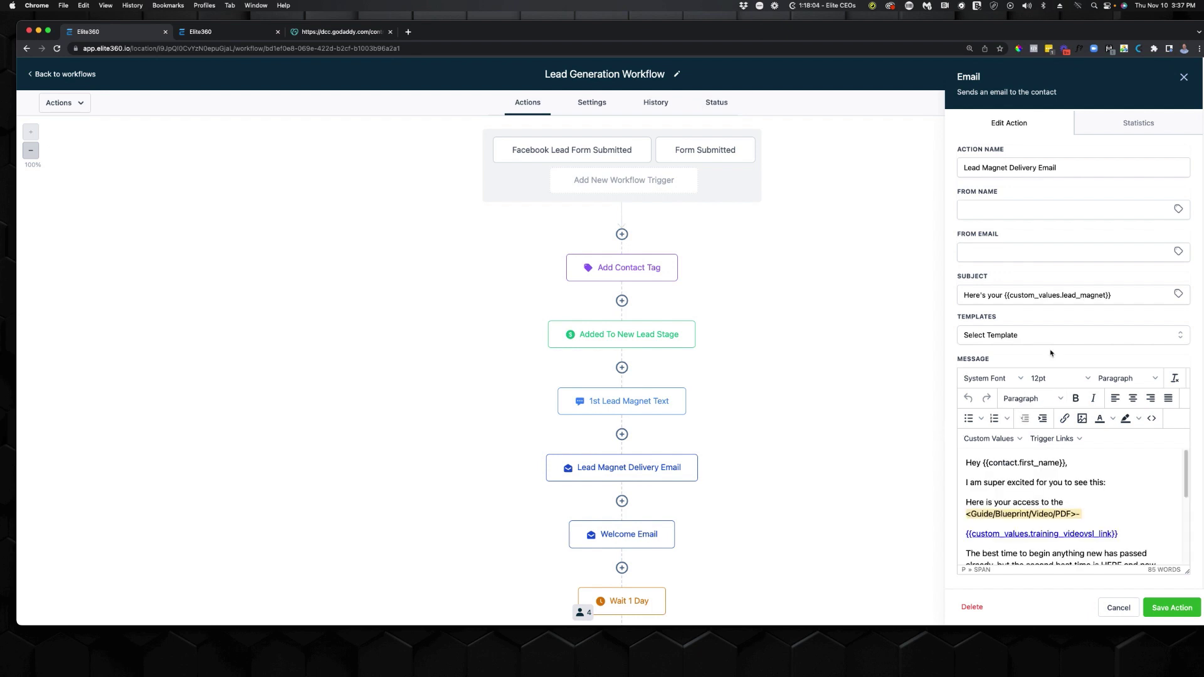
left_click_drag(1132, 539, 962, 540)
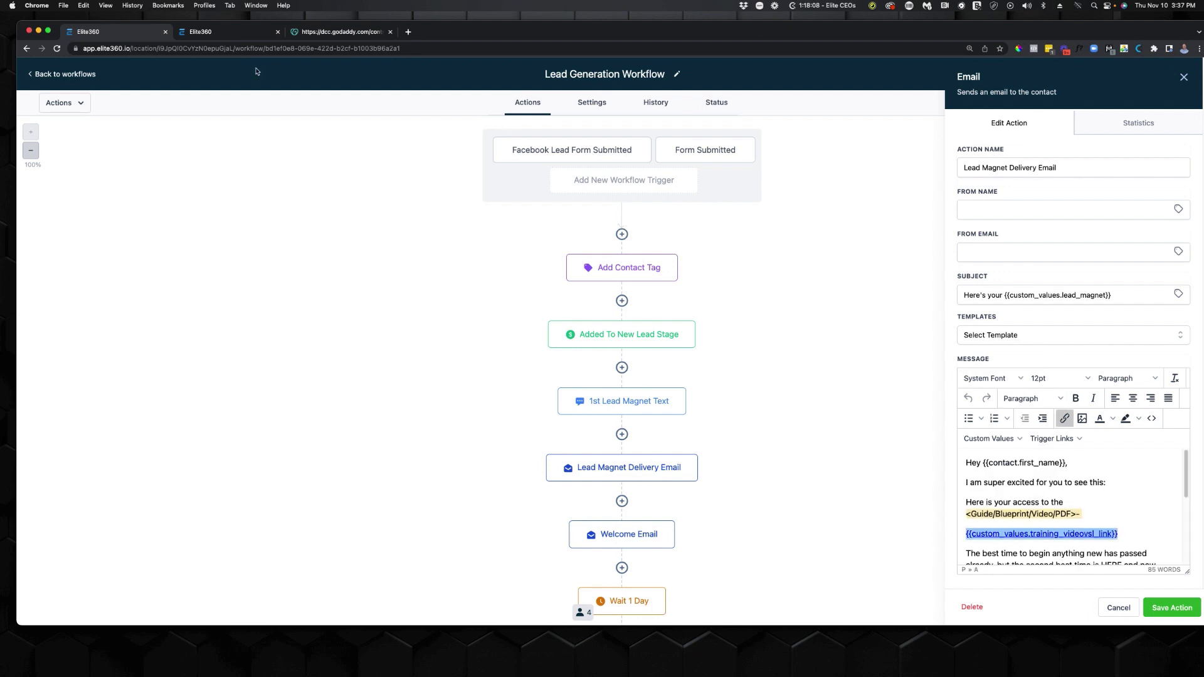
left_click_drag(1130, 299, 1004, 298)
left_click(210, 33)
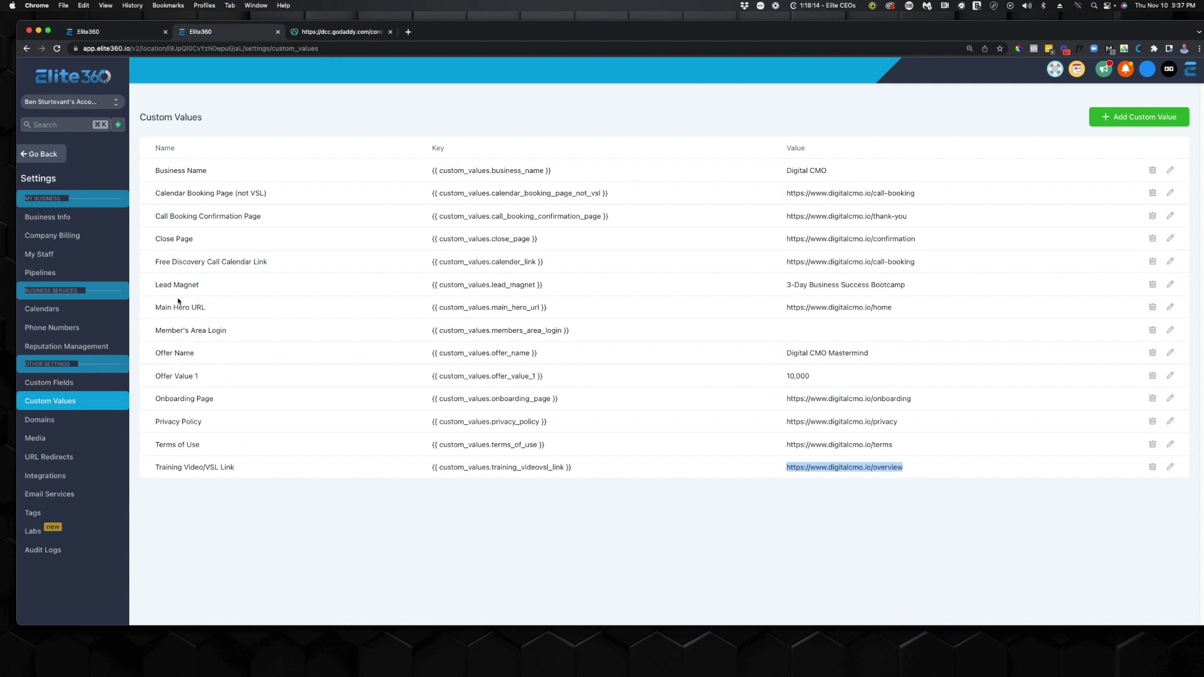
left_click_drag(163, 294, 770, 285)
left_click(927, 291)
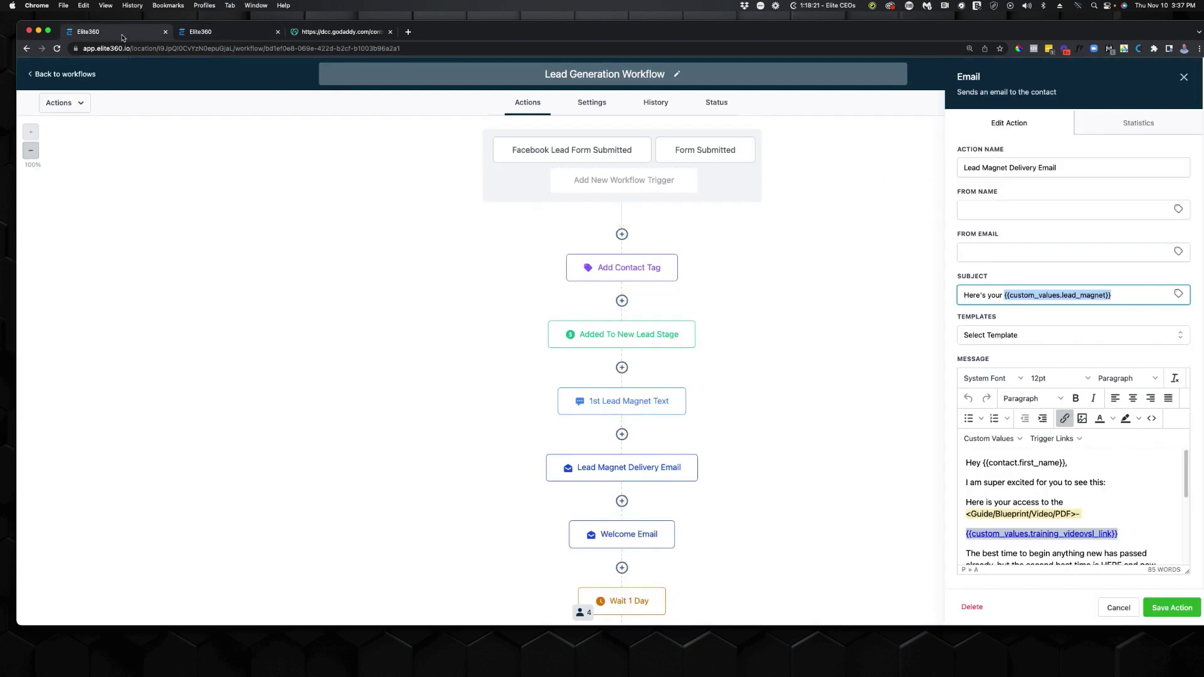
left_click(123, 31)
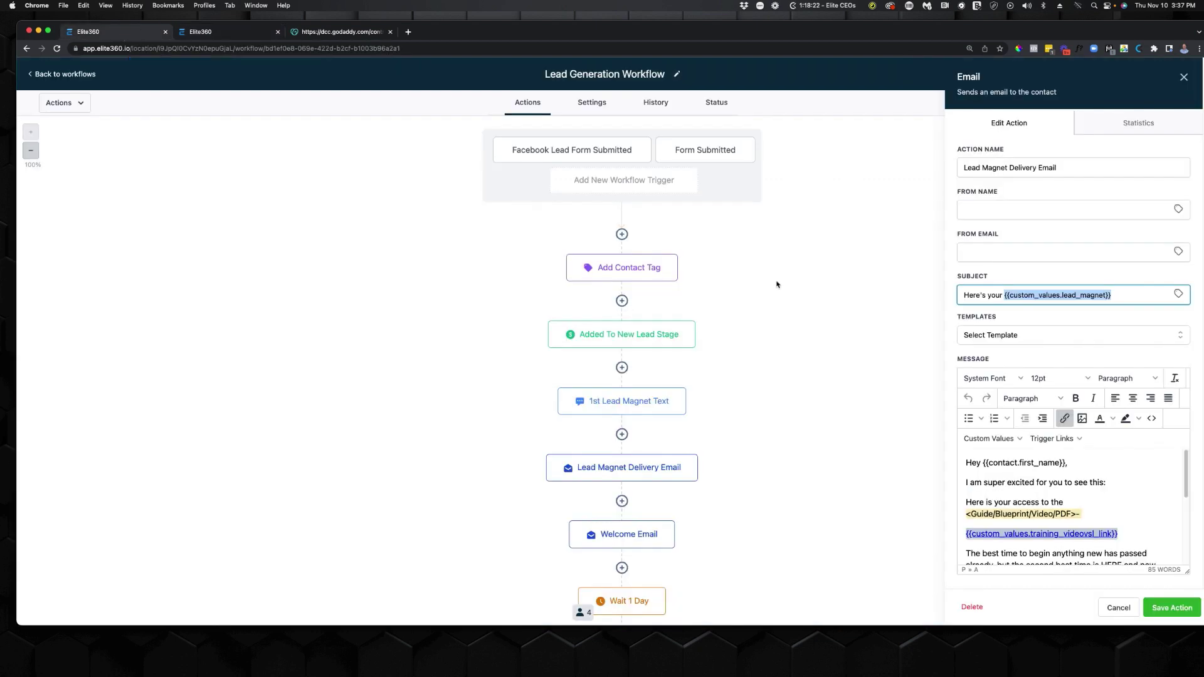
left_click(1117, 608)
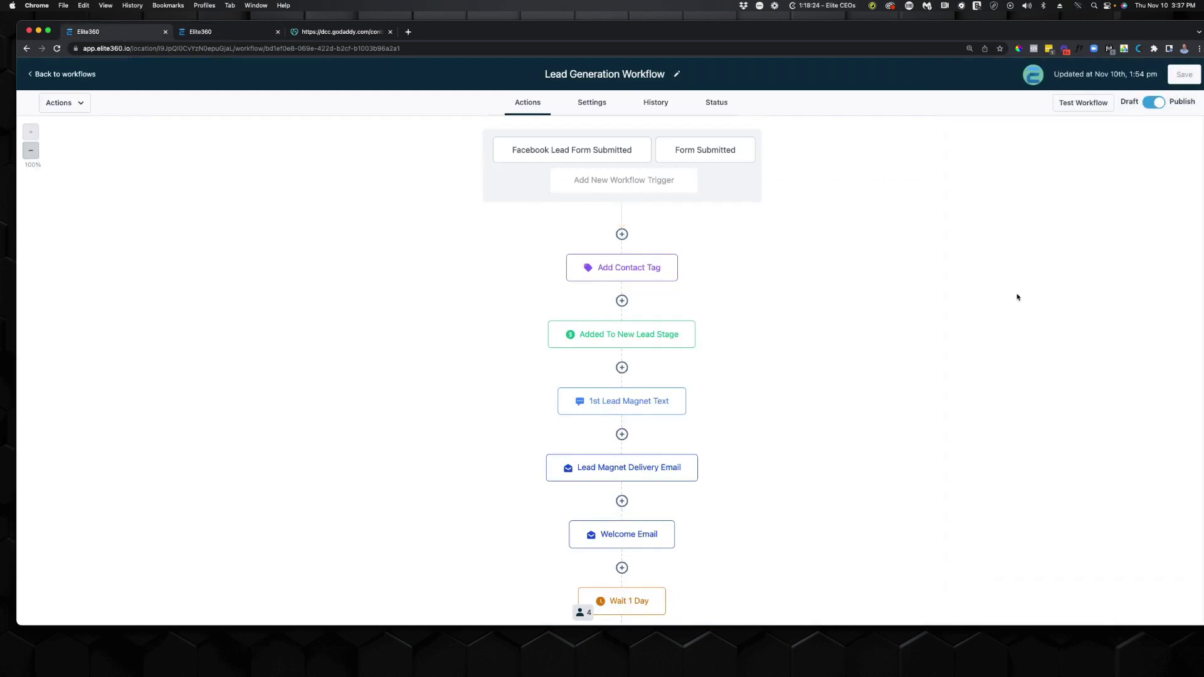
Run a workflow test with the test contact selected in the Test panel.
left_click(1090, 104)
left_click(1004, 149)
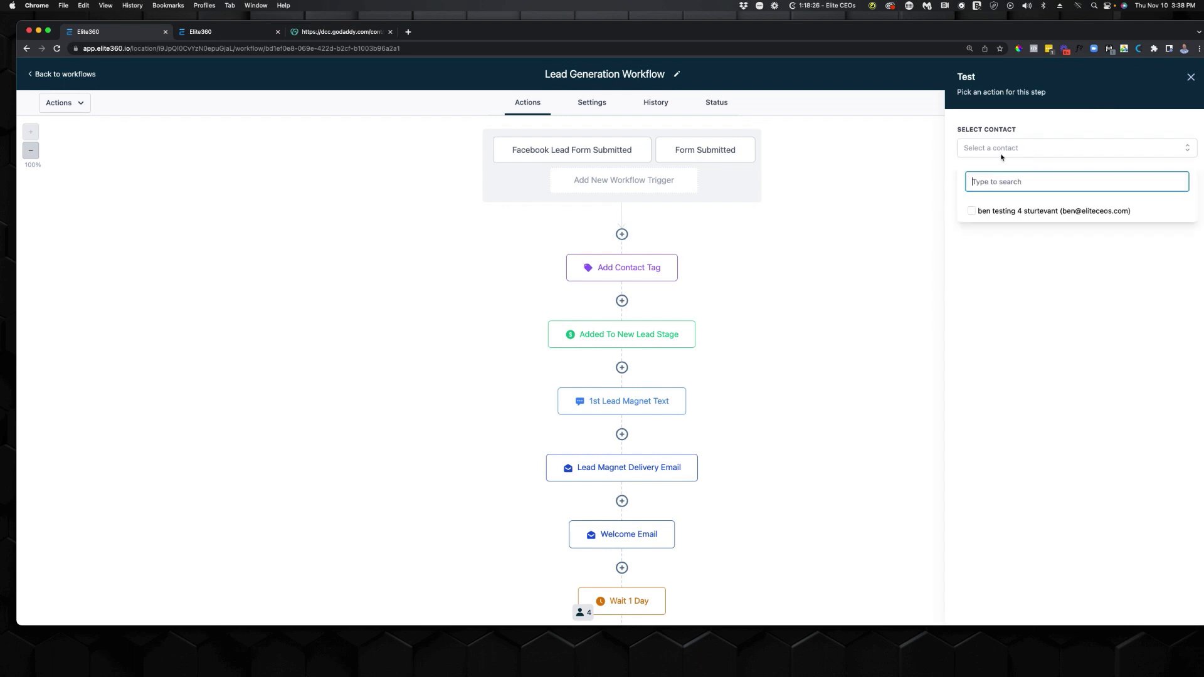
left_click(971, 211)
left_click(1107, 361)
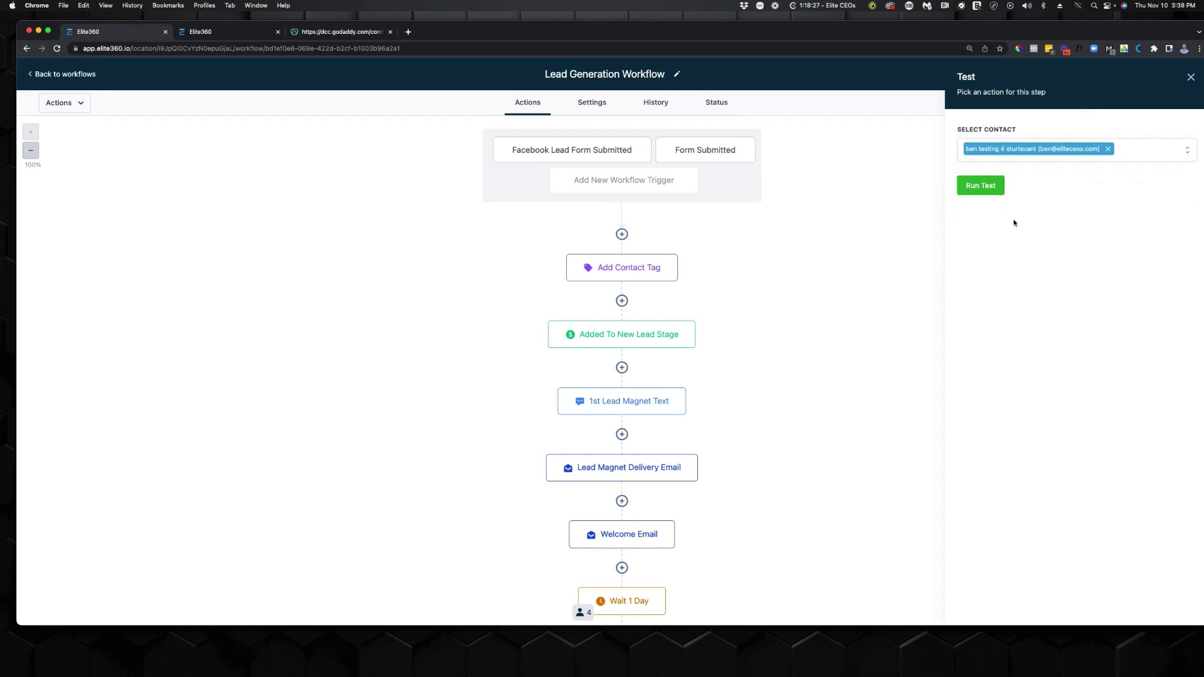
left_click(997, 188)
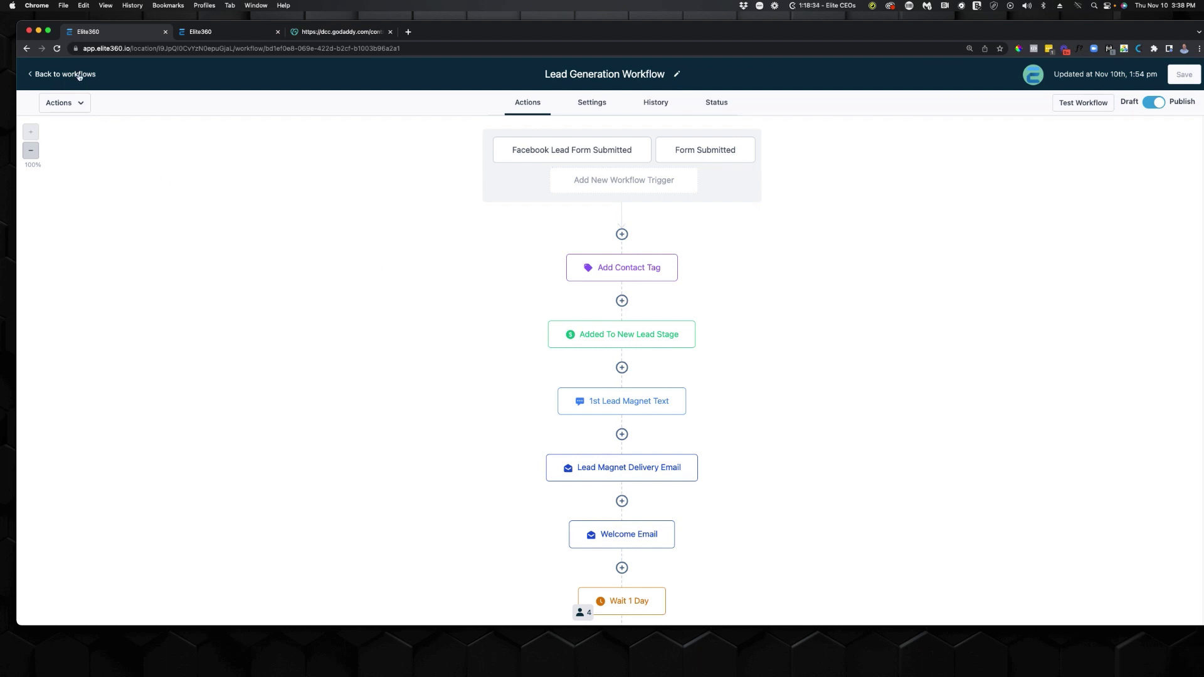
scroll(472, 337, "down", 3)
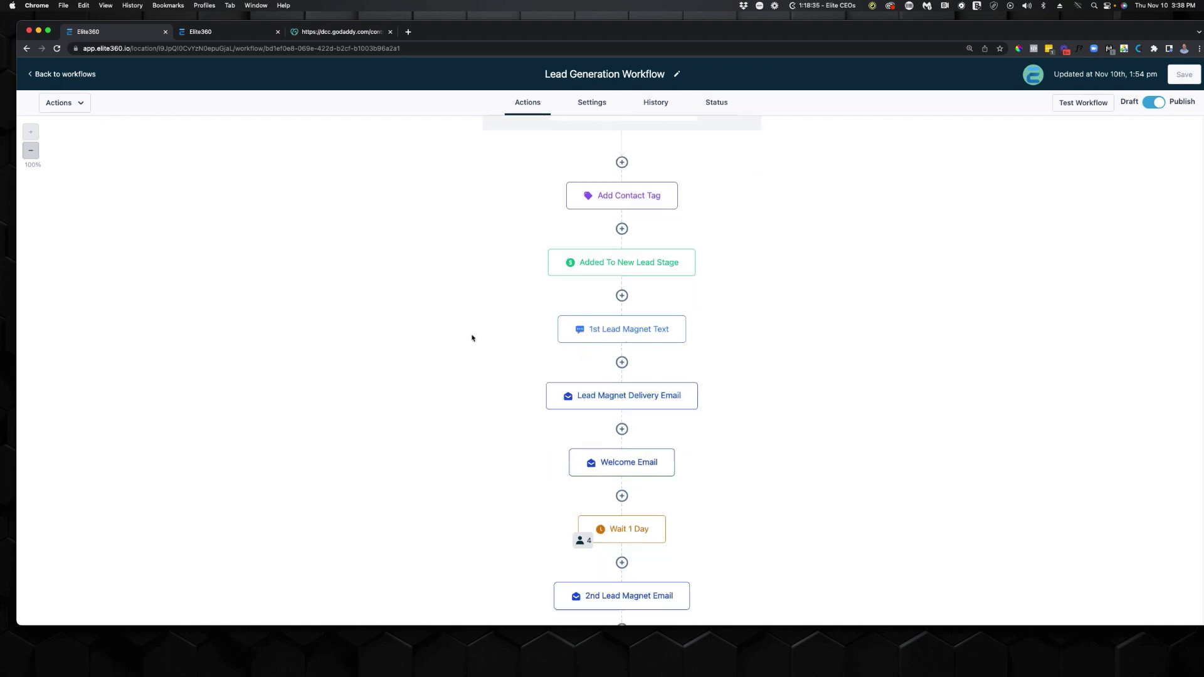
Review the Lead Magnet Delivery and Welcome emails, noting the first-name and business-name placeholders.
left_click(676, 389)
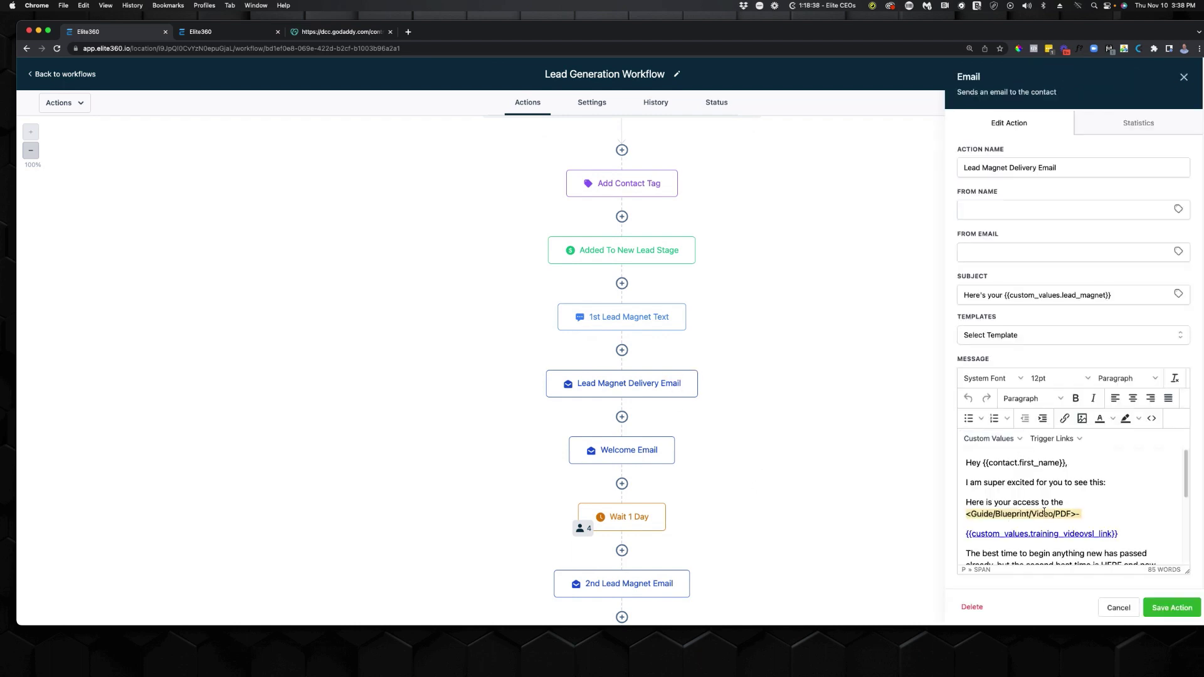
scroll(1044, 512, "down", 1)
scroll(1045, 512, "down", 4)
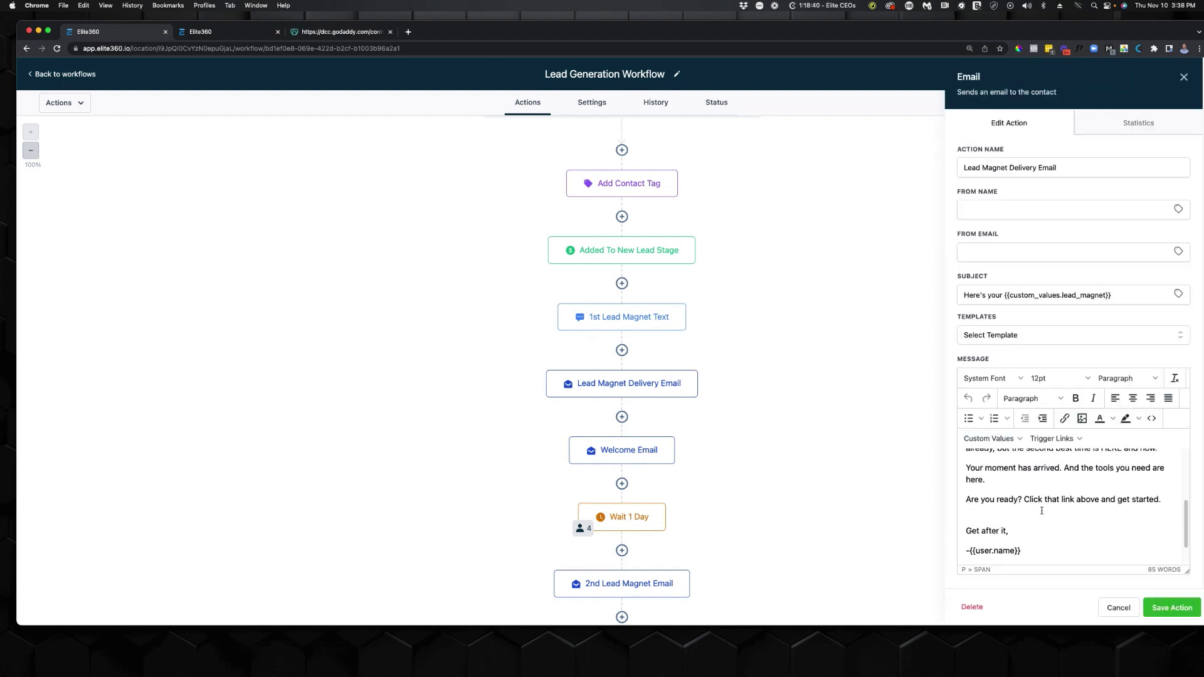
scroll(1037, 508, "up", 5)
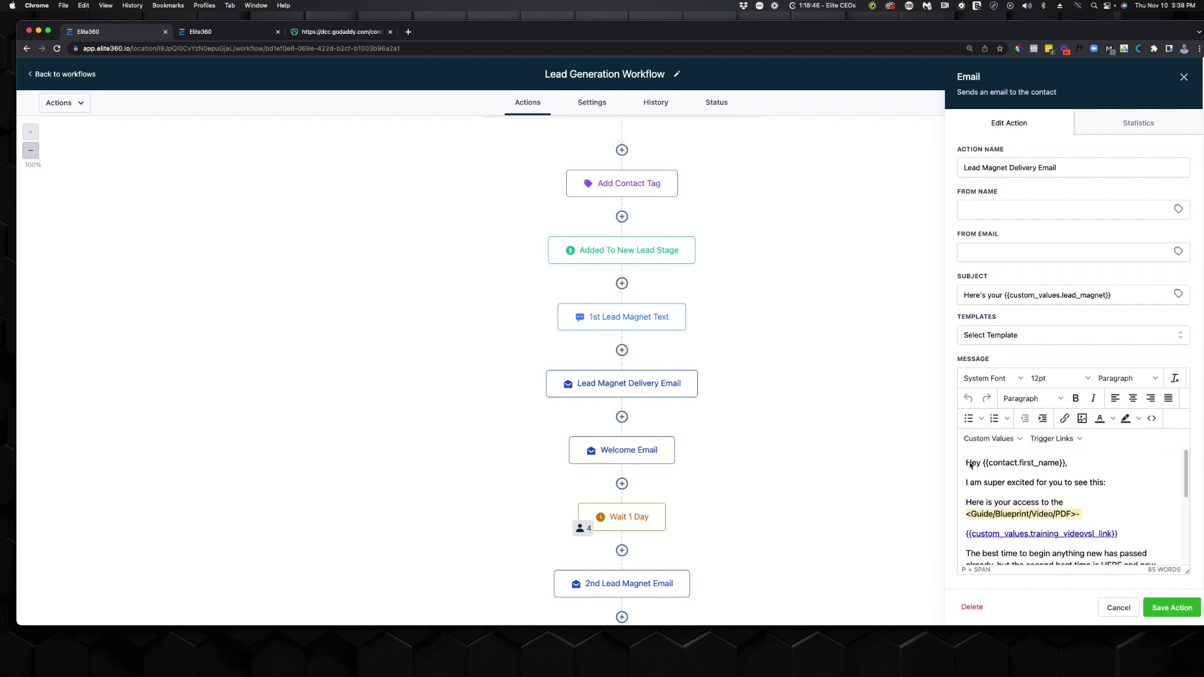
left_click(653, 462)
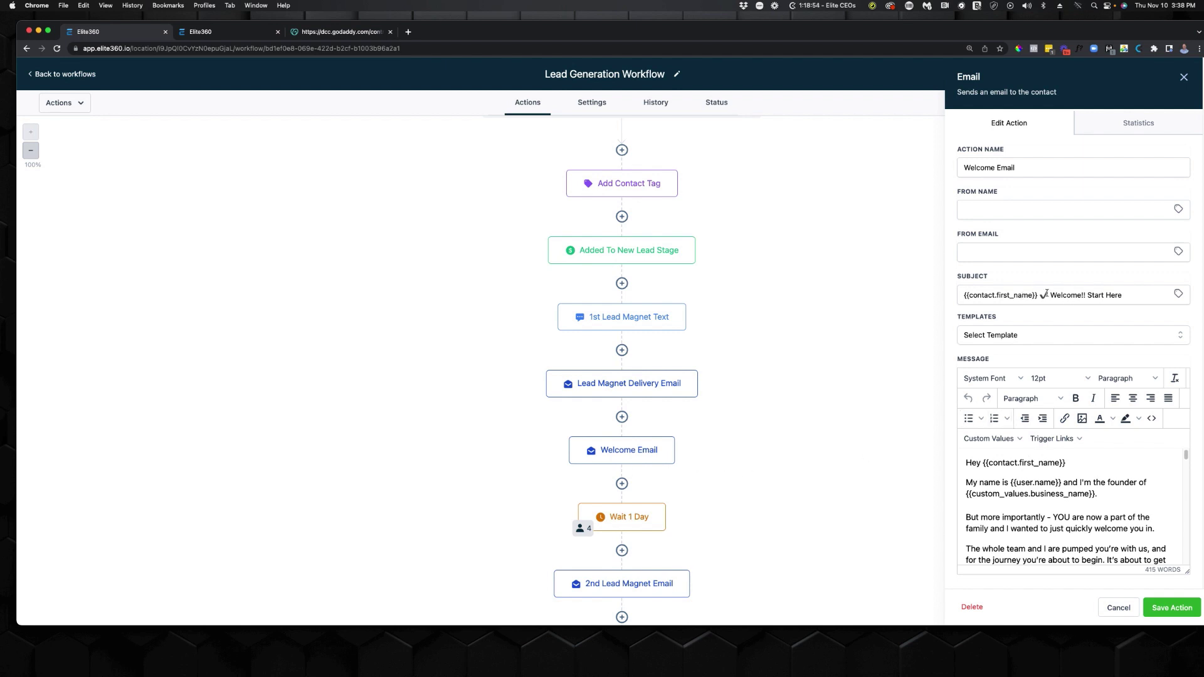
left_click_drag(1043, 297, 963, 298)
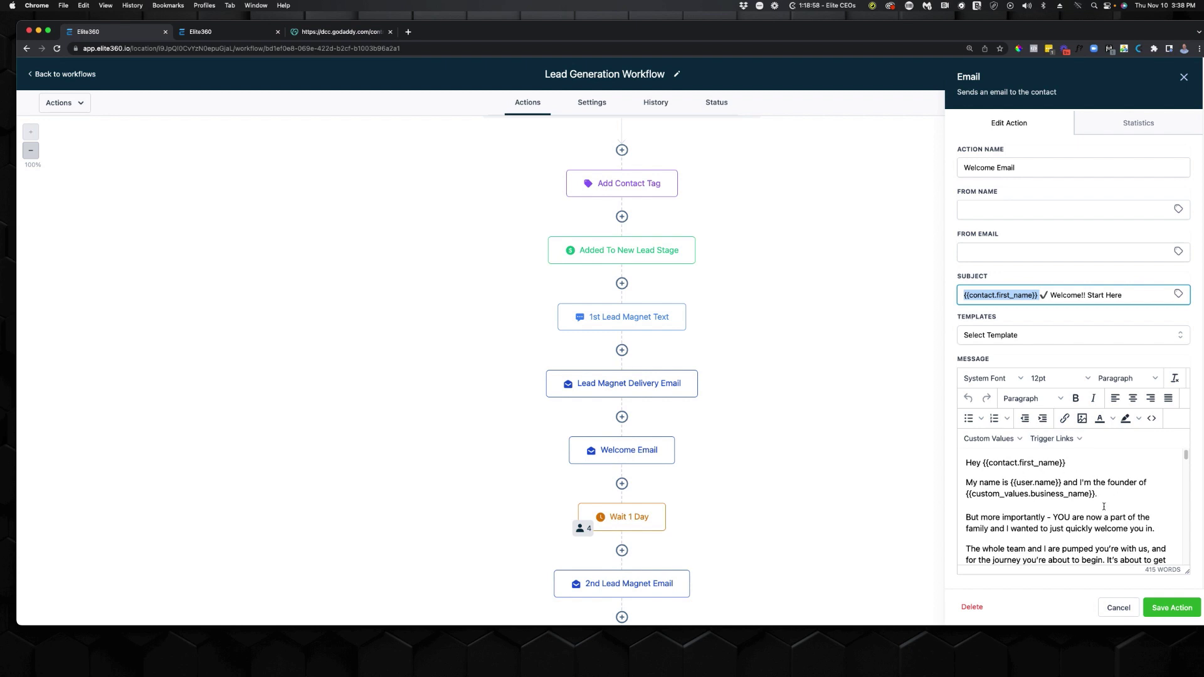
left_click_drag(1124, 498, 970, 484)
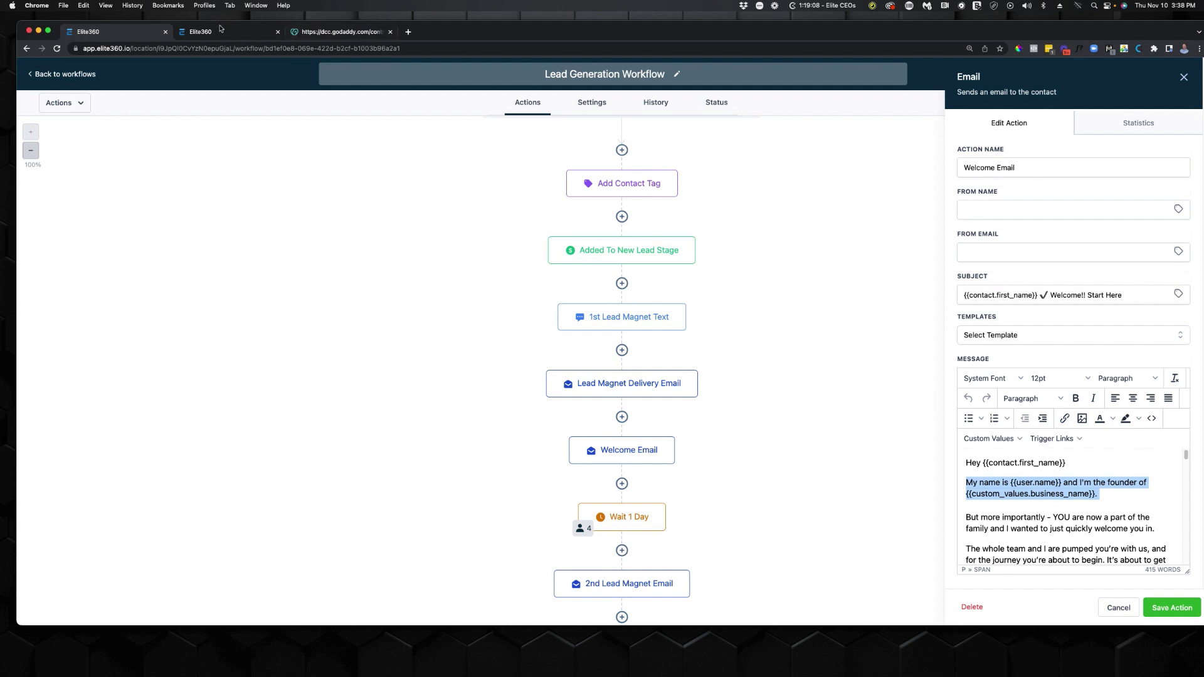
Confirm the business name custom value is Digital CMO, then go to the Contacts list.
left_click(198, 34)
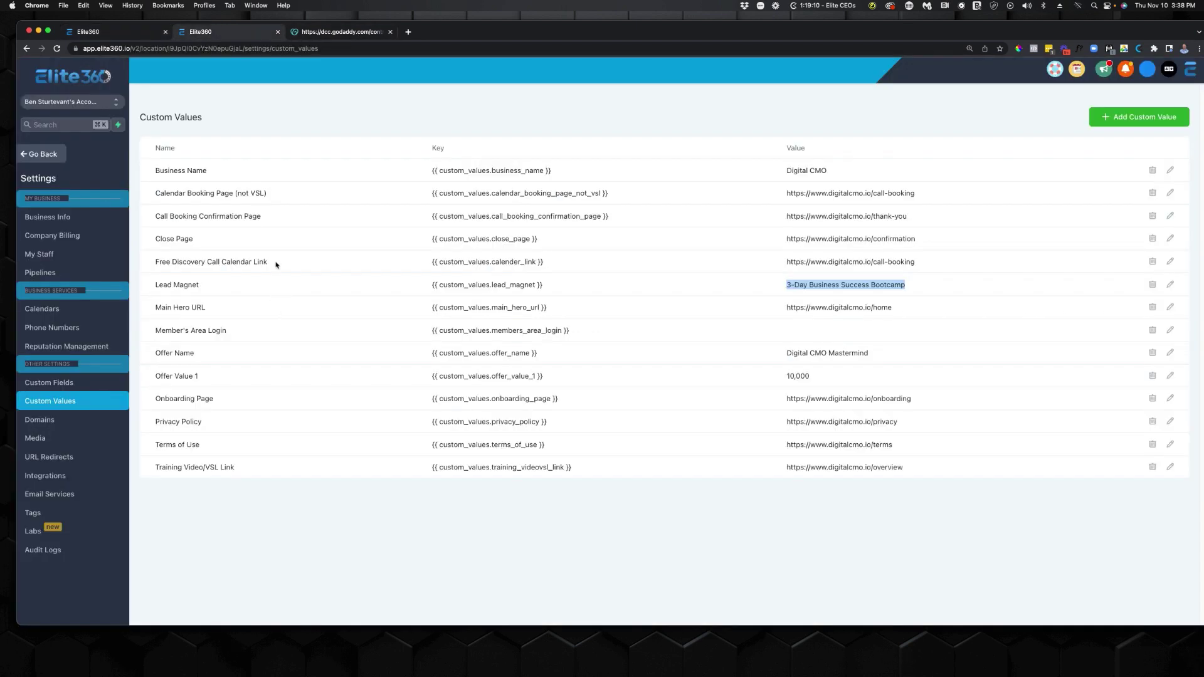
left_click_drag(172, 168, 417, 171)
left_click_drag(828, 170, 787, 172)
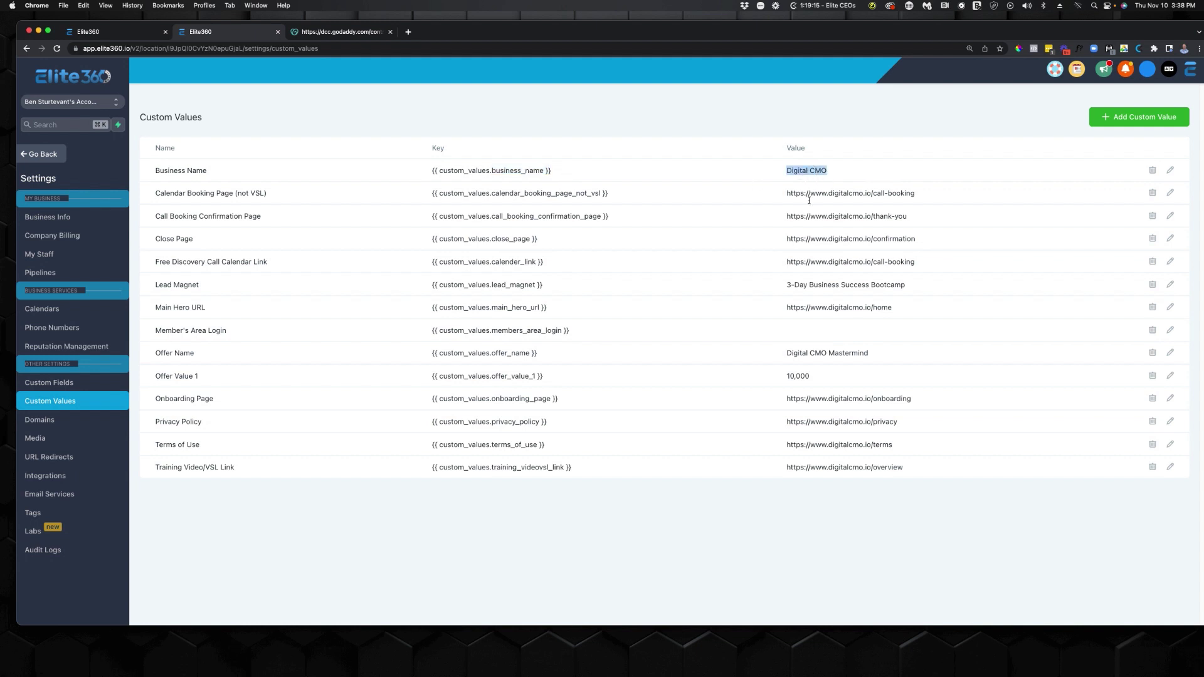
left_click(138, 32)
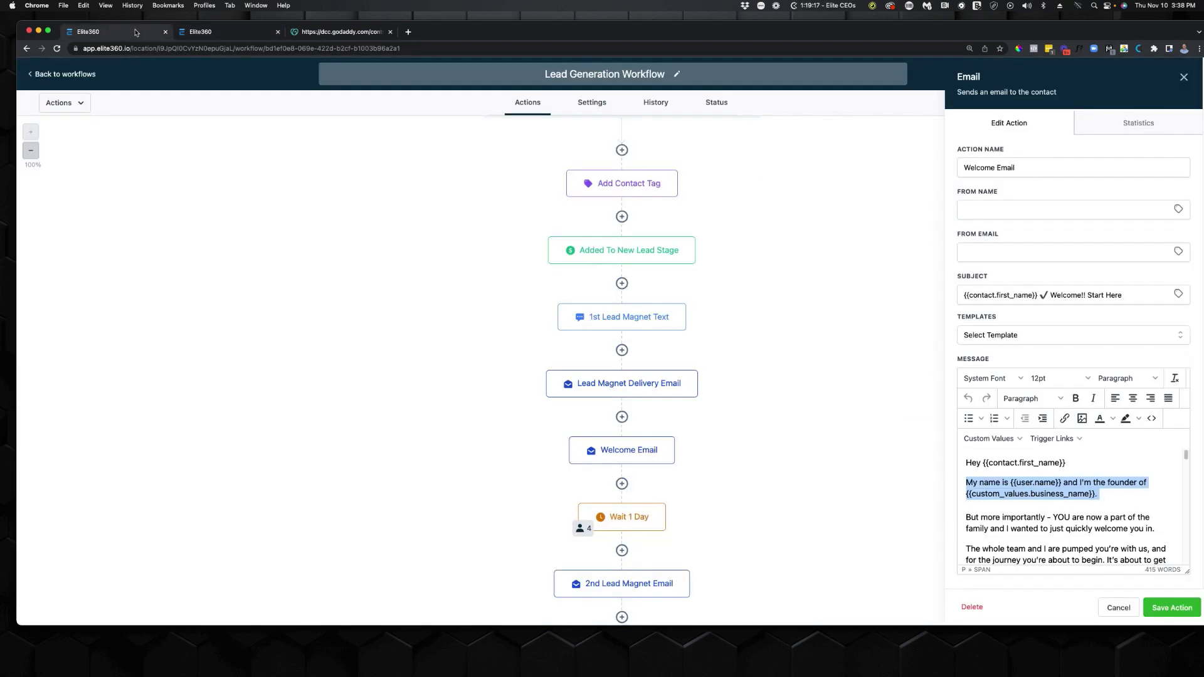
left_click(88, 75)
left_click(52, 229)
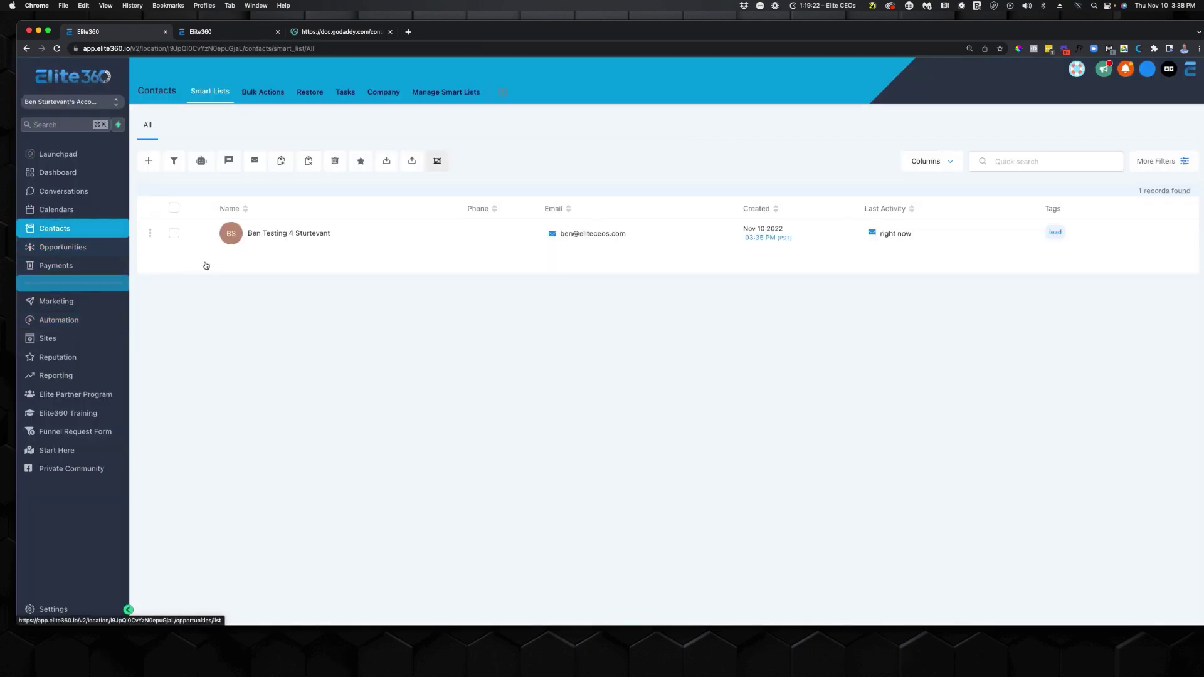
Open the test contact's record and expand the lead magnet email to its full body.
left_click(229, 236)
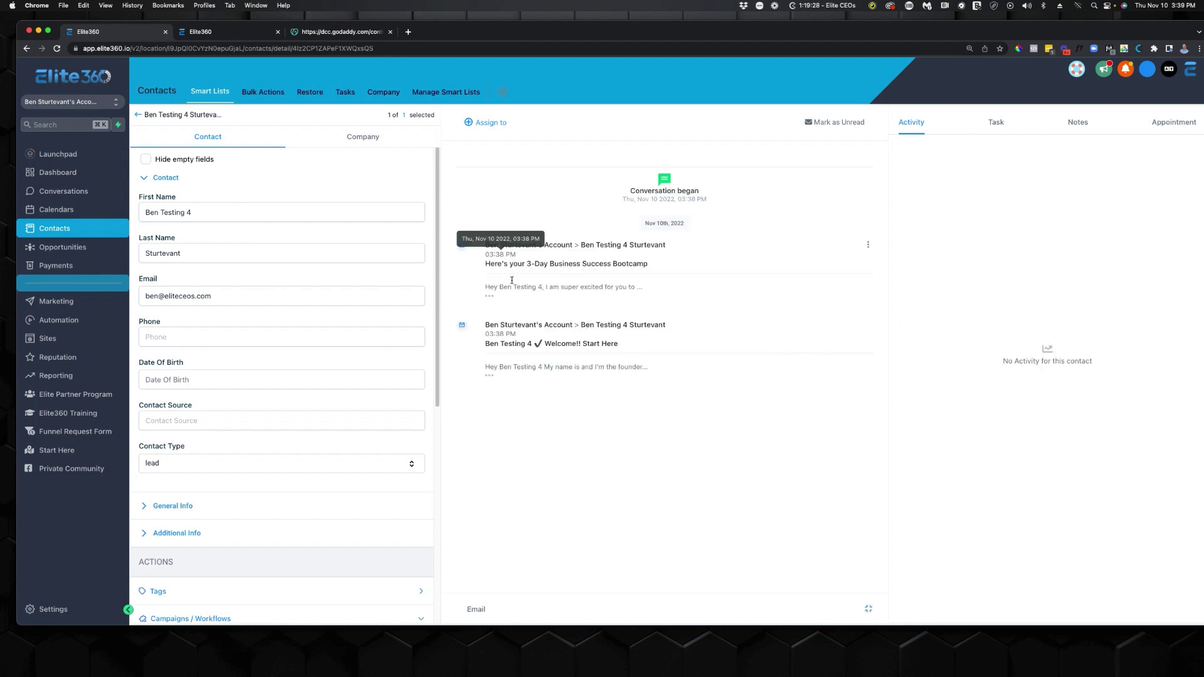
left_click_drag(487, 264, 701, 272)
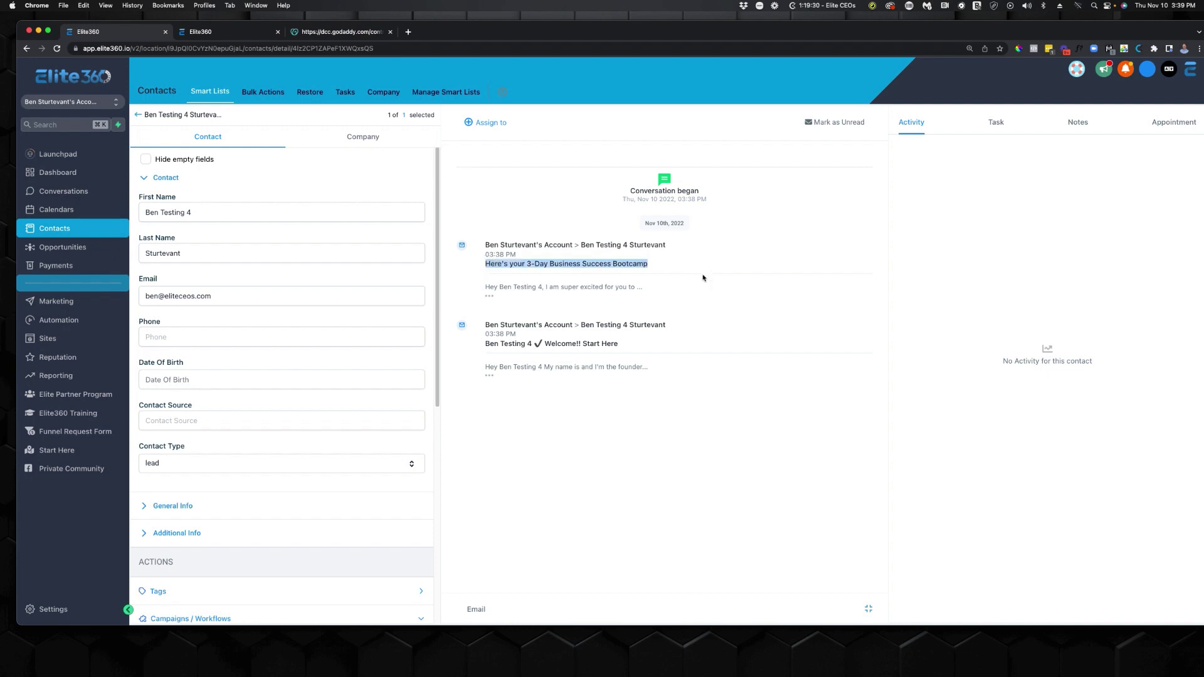
left_click(230, 37)
left_click(142, 31)
left_click(512, 264)
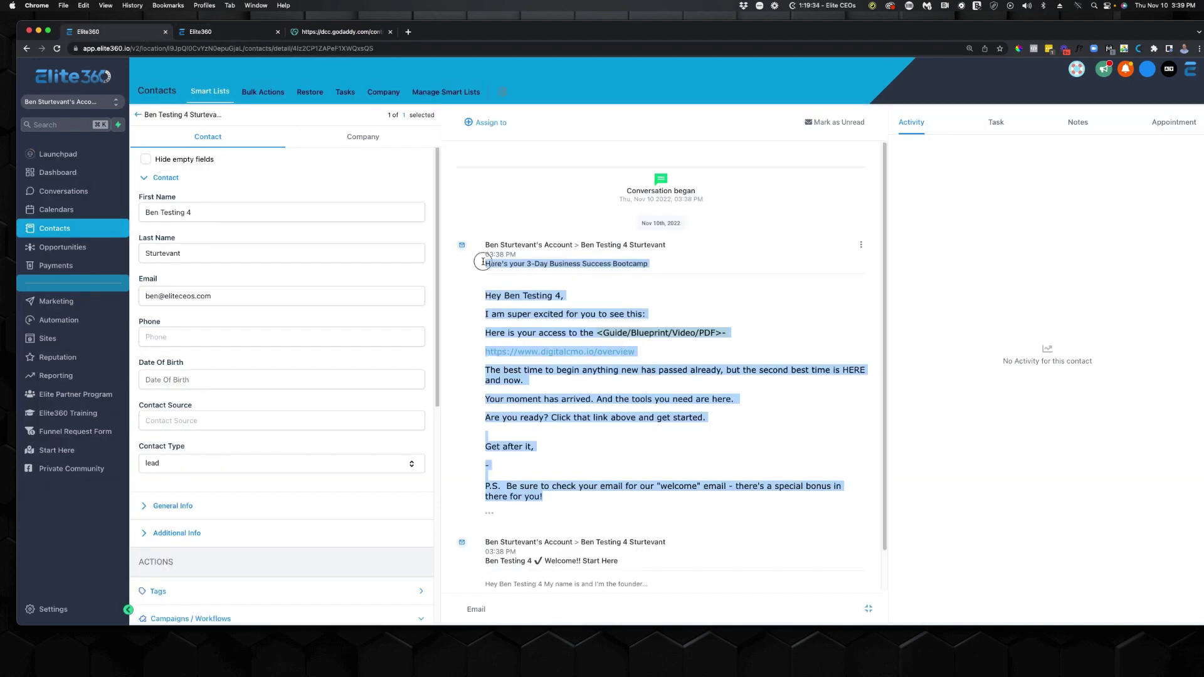
left_click(523, 266)
left_click_drag(521, 265, 673, 272)
left_click(674, 273)
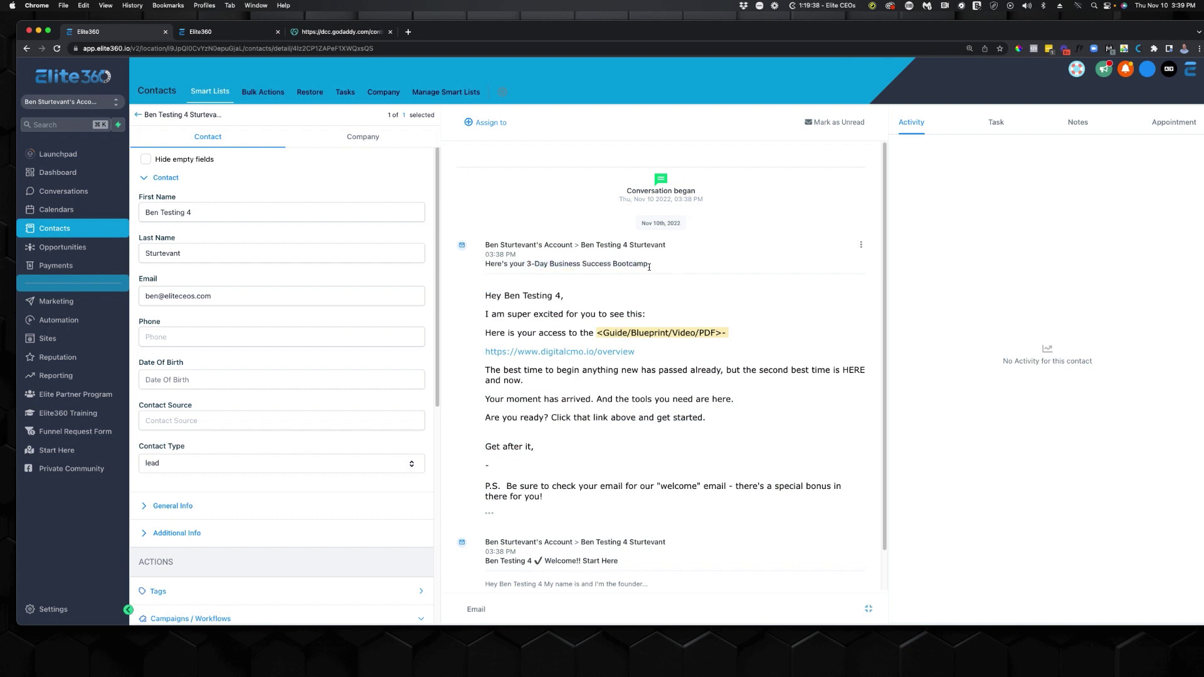
triple_click(617, 266)
left_click(532, 262)
Open the email's overview link in a new browser tab and switch to it.
left_click_drag(482, 349, 649, 350)
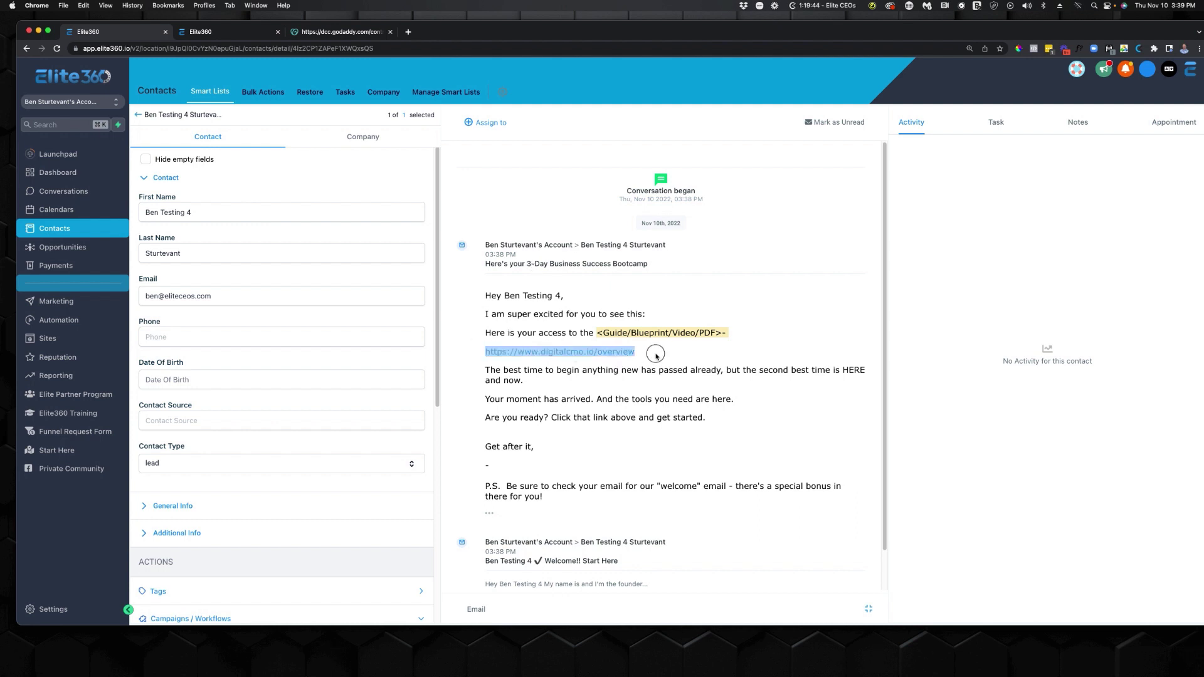
left_click(690, 353)
right_click(606, 352)
left_click(634, 362)
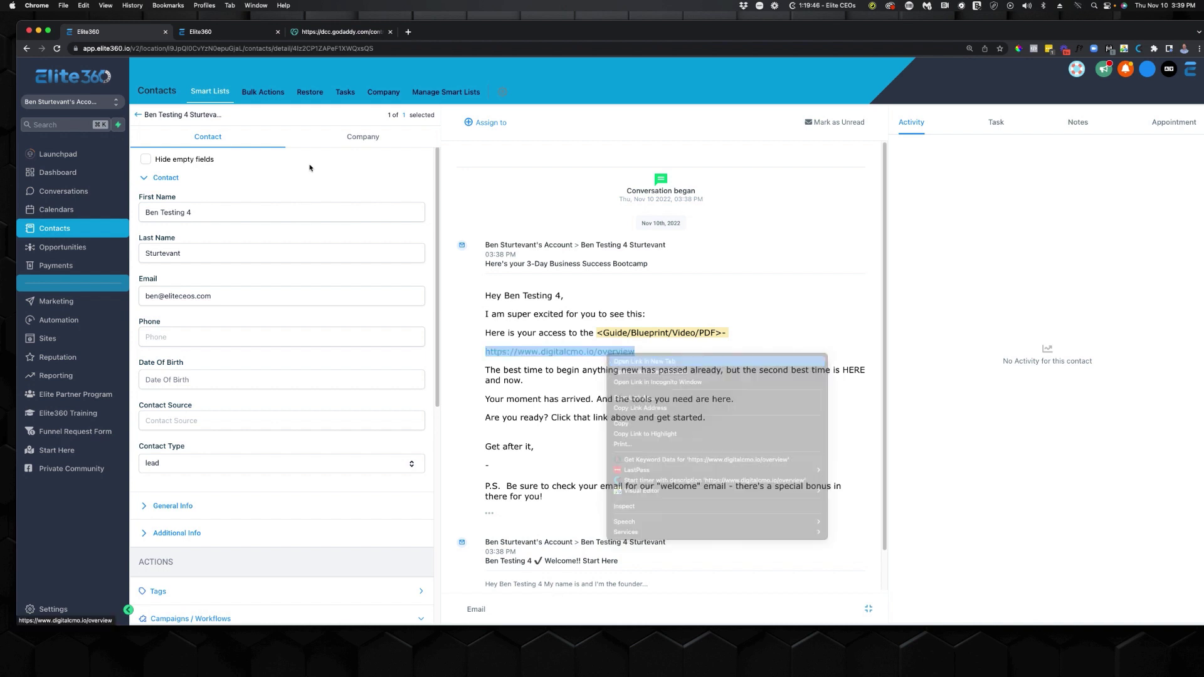
left_click(318, 34)
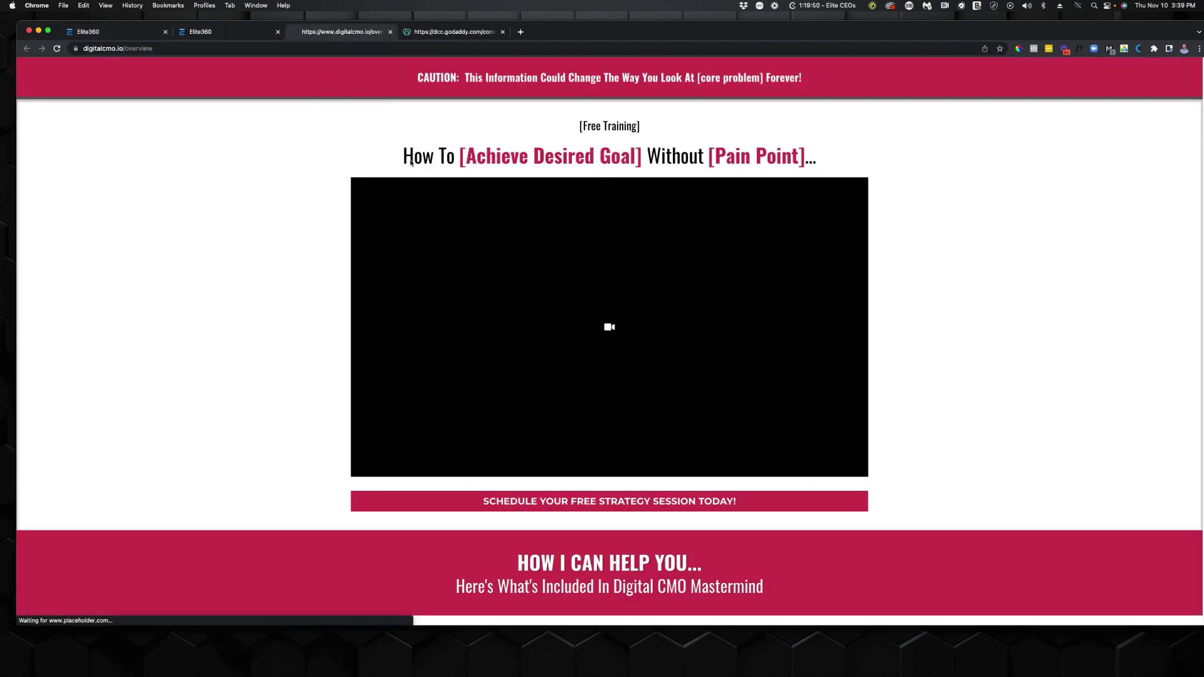
Scroll through the digitalcmo.io overview page, close its tab, and return to the Elite360 contact record.
scroll(316, 272, "down", 10)
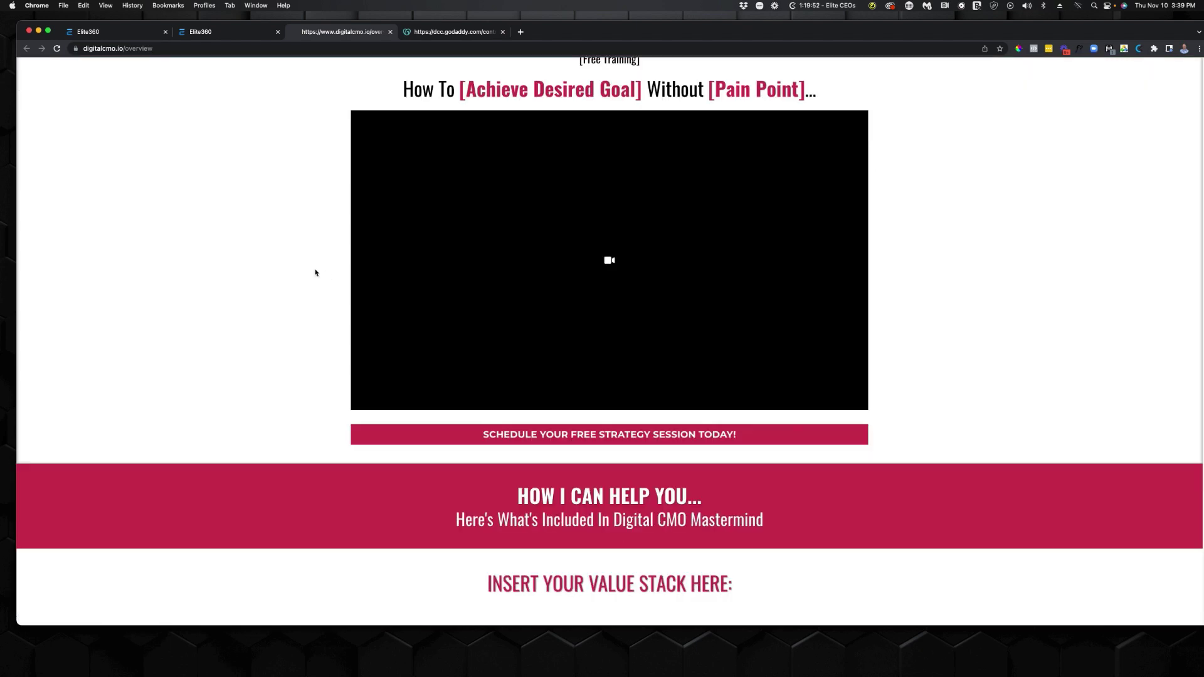
scroll(396, 289, "up", 5)
scroll(392, 294, "up", 1)
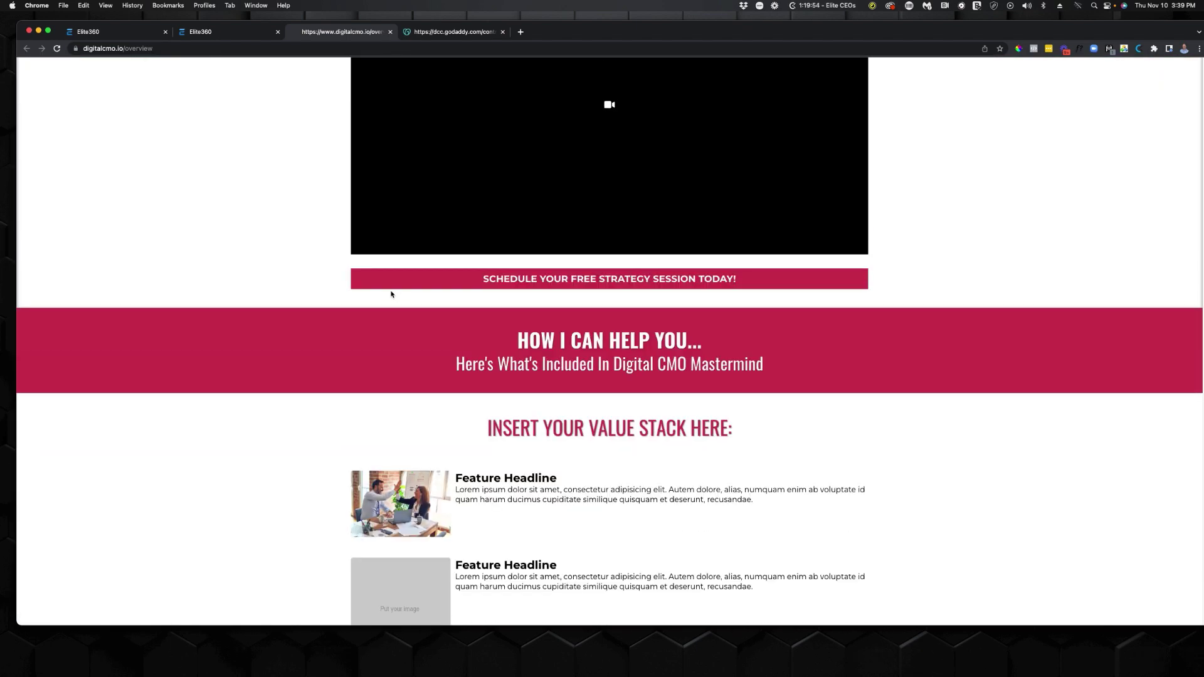
left_click(390, 31)
left_click(145, 33)
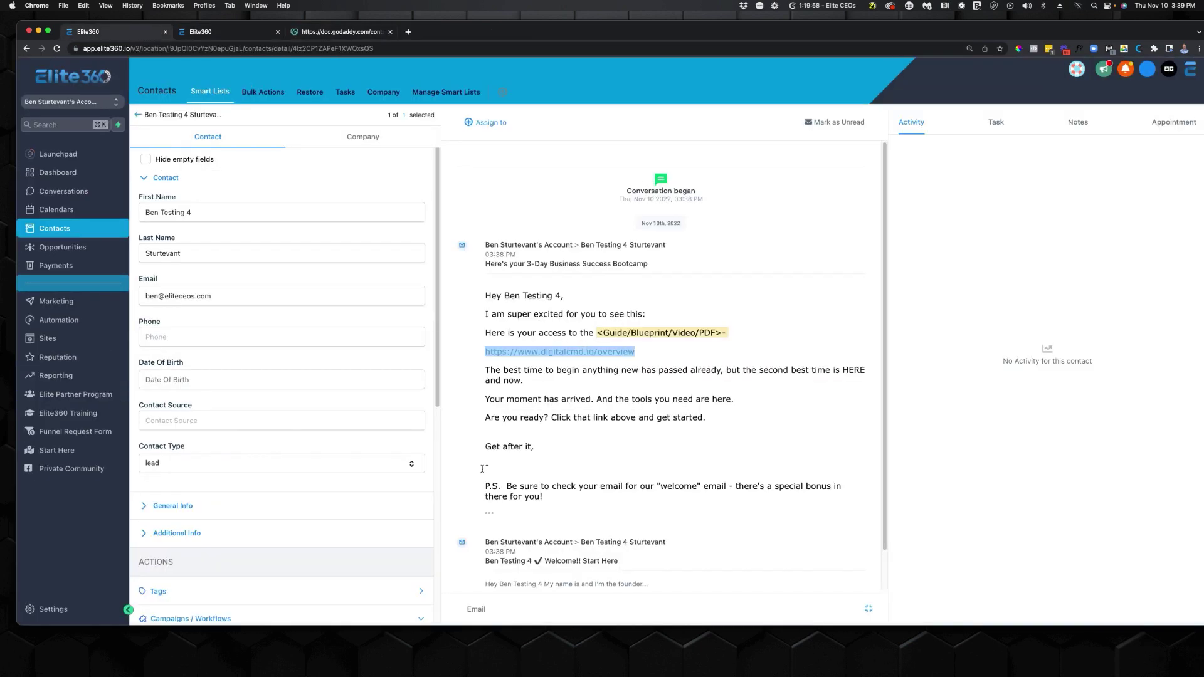
Expand the test contact's welcome email and confirm its body names Digital CMO as the business.
scroll(585, 538, "down", 1)
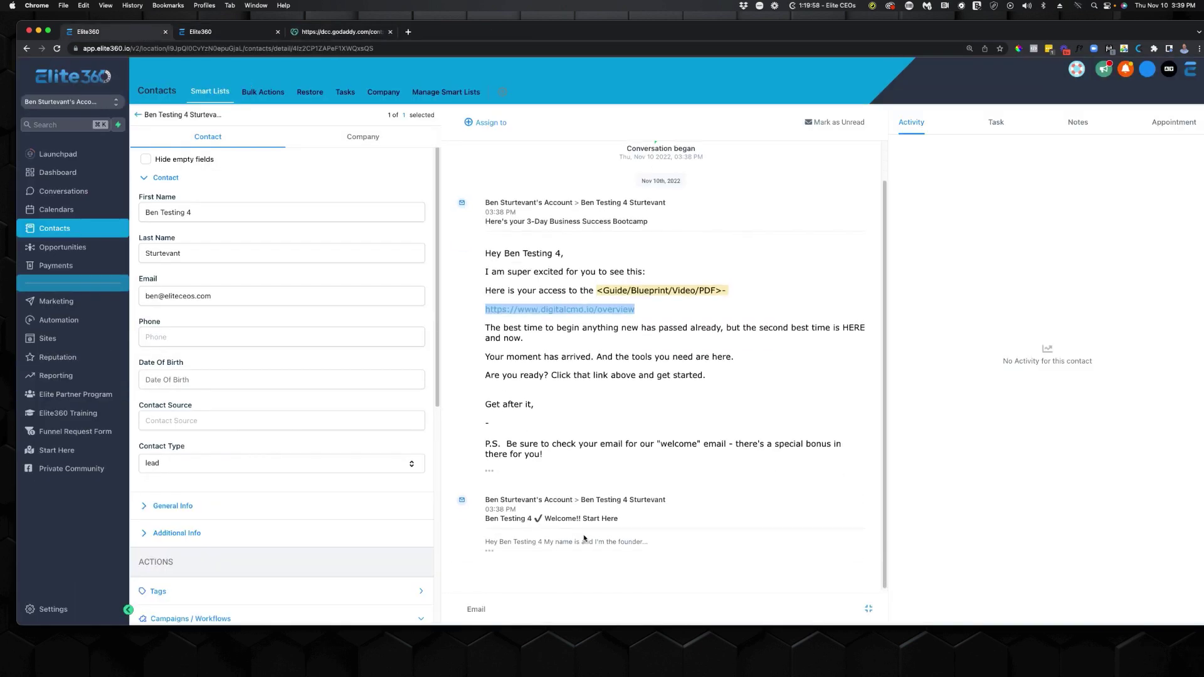
left_click_drag(485, 518, 542, 524)
left_click(490, 552)
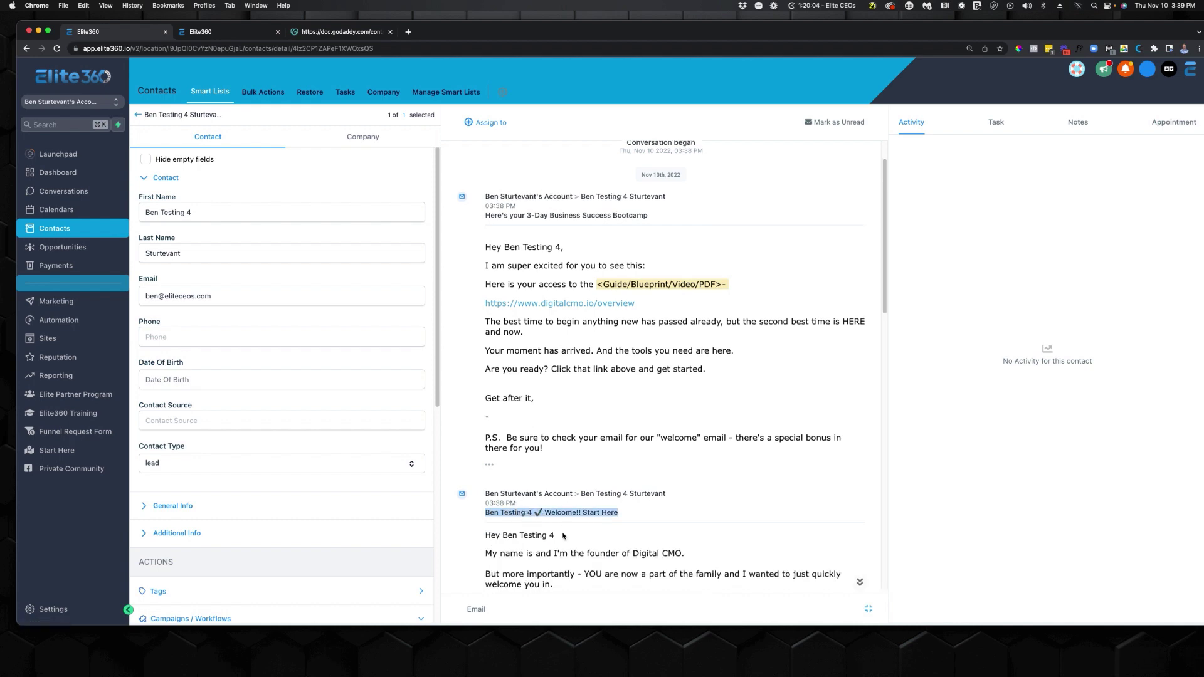
scroll(493, 554, "down", 2)
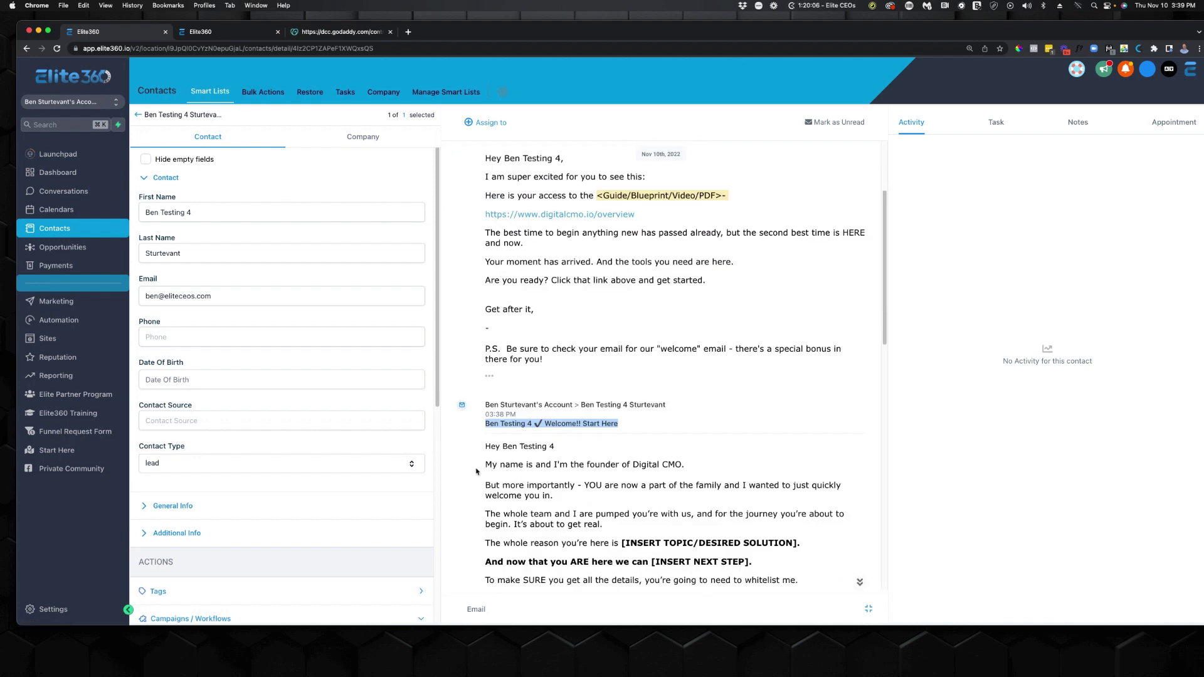
left_click(643, 464)
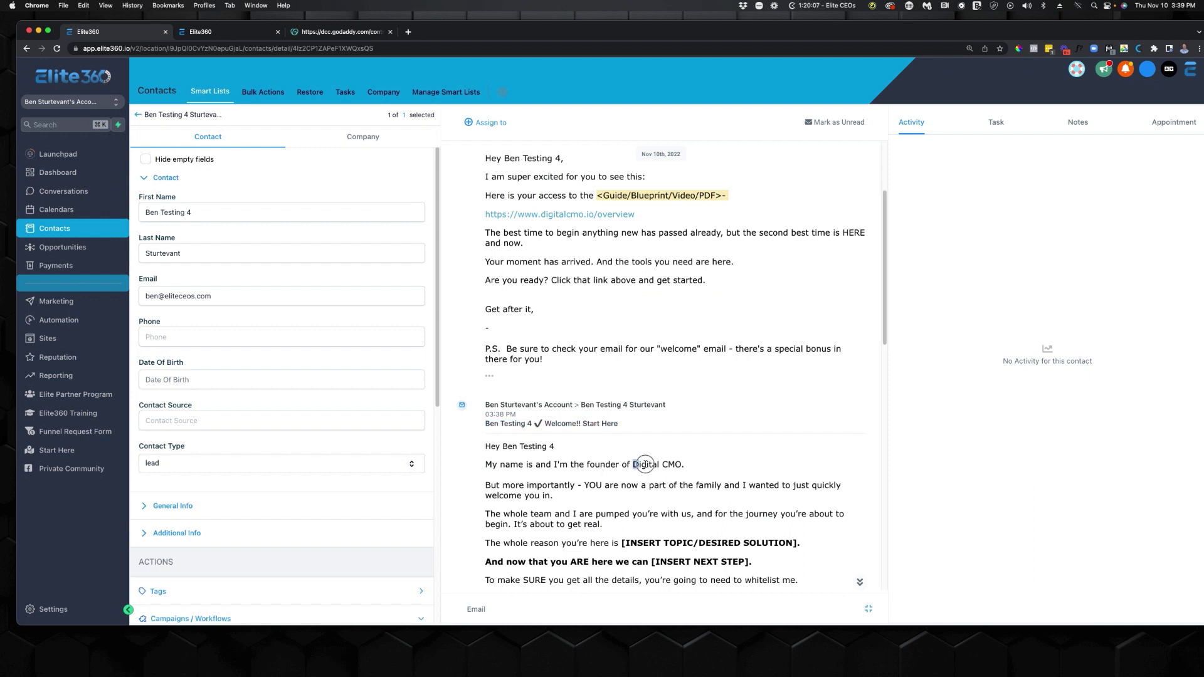
left_click(542, 467)
left_click(519, 464)
left_click_drag(687, 465, 627, 464)
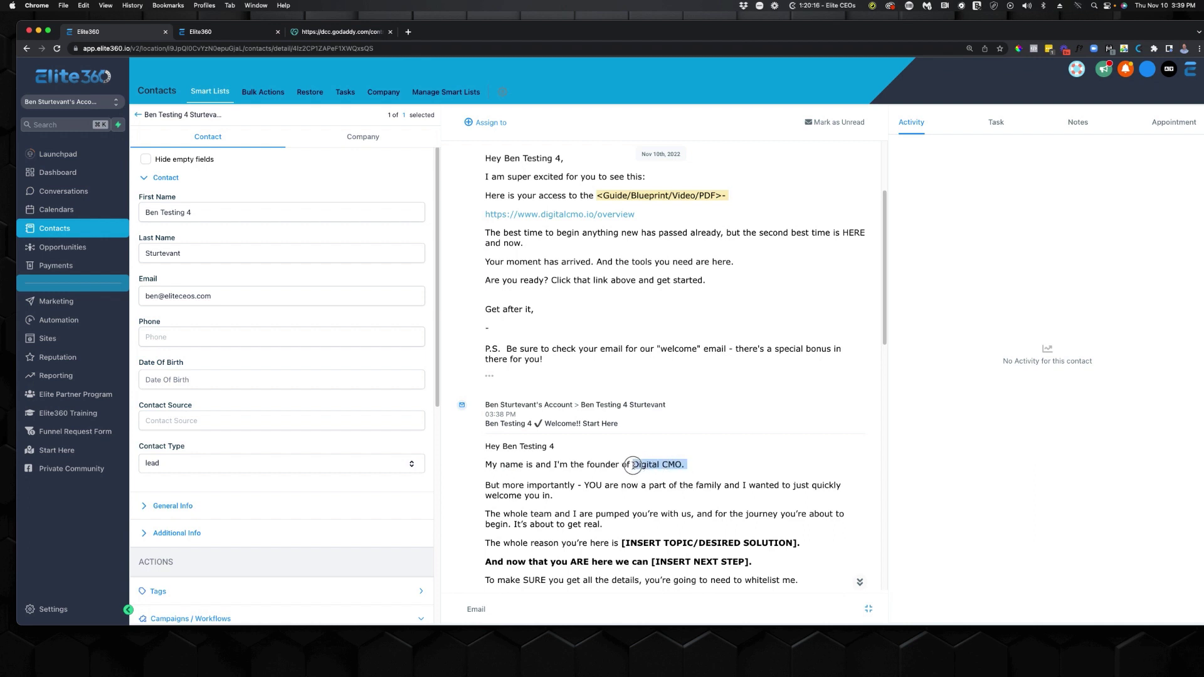
scroll(611, 490, "down", 5)
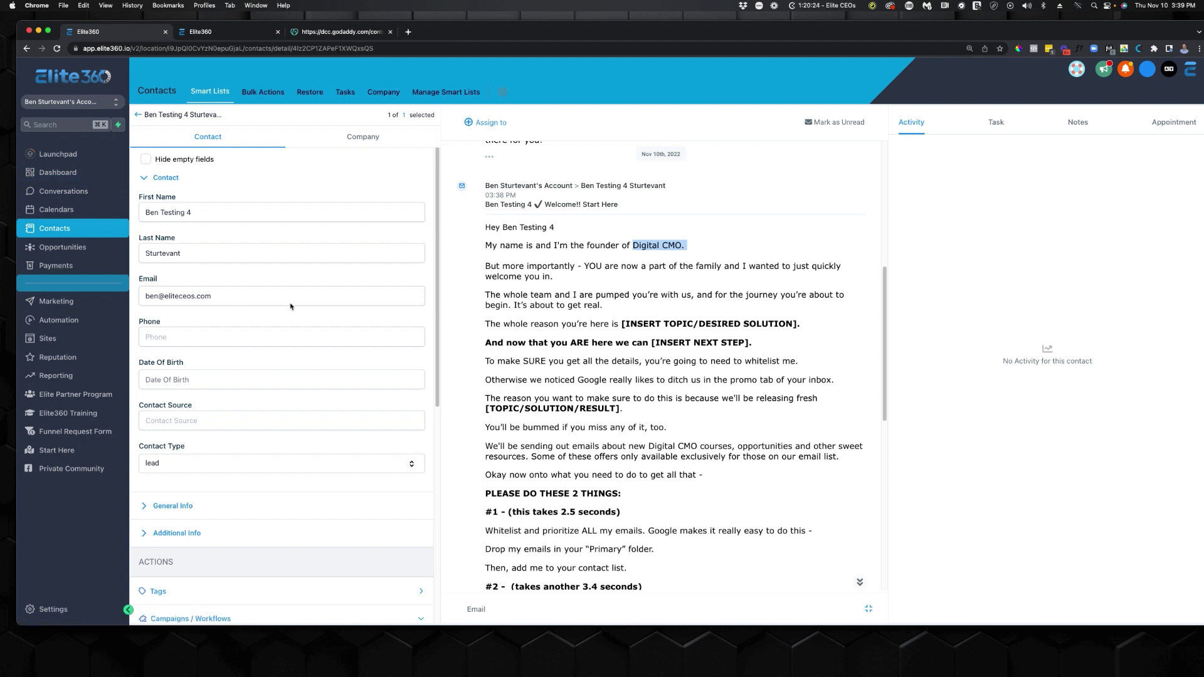
left_click(60, 608)
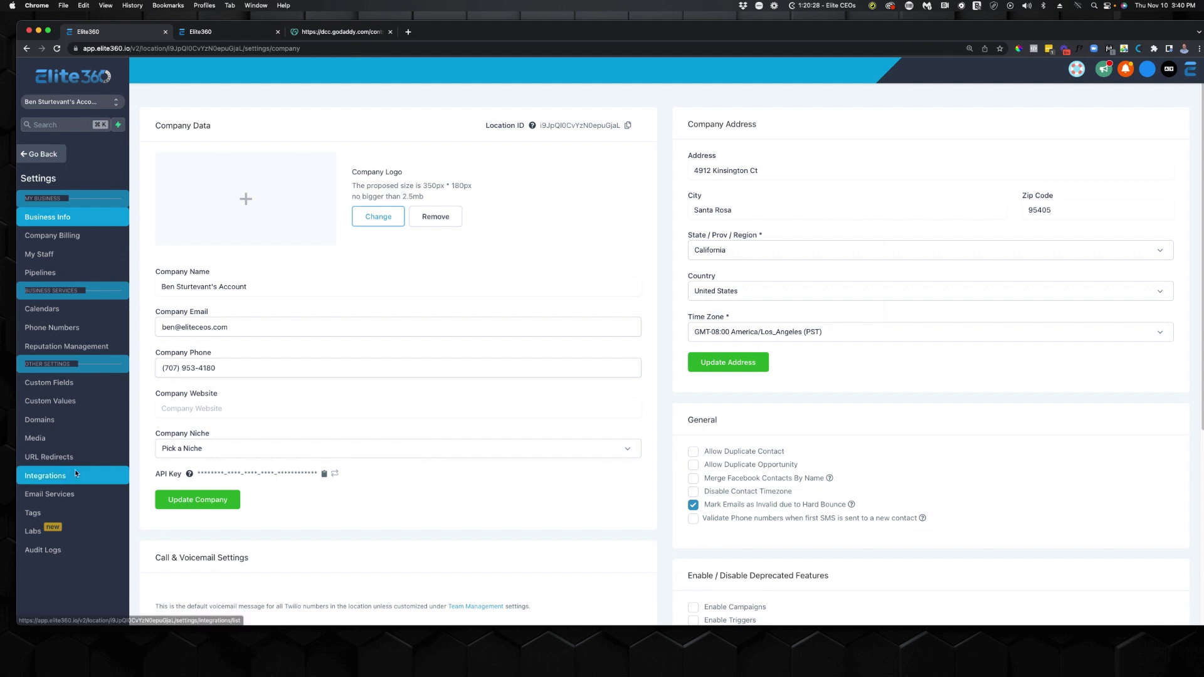
Open Integrations and start the Facebook connection, bringing up the authorization popup.
left_click(86, 478)
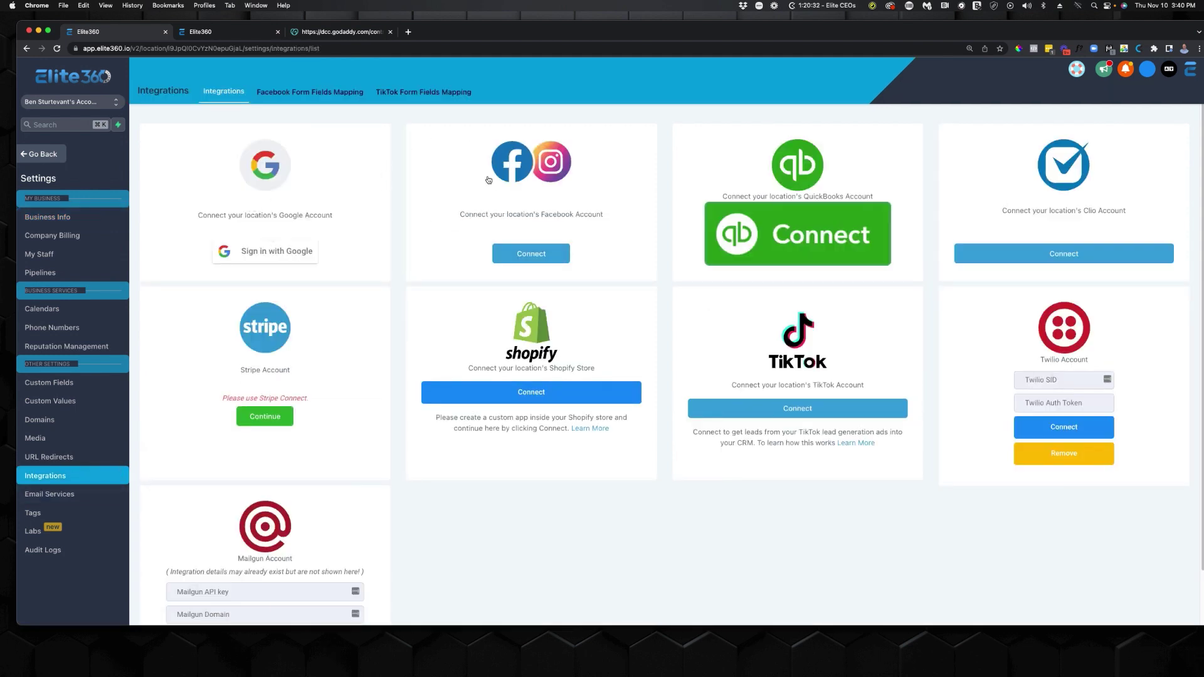
left_click(554, 256)
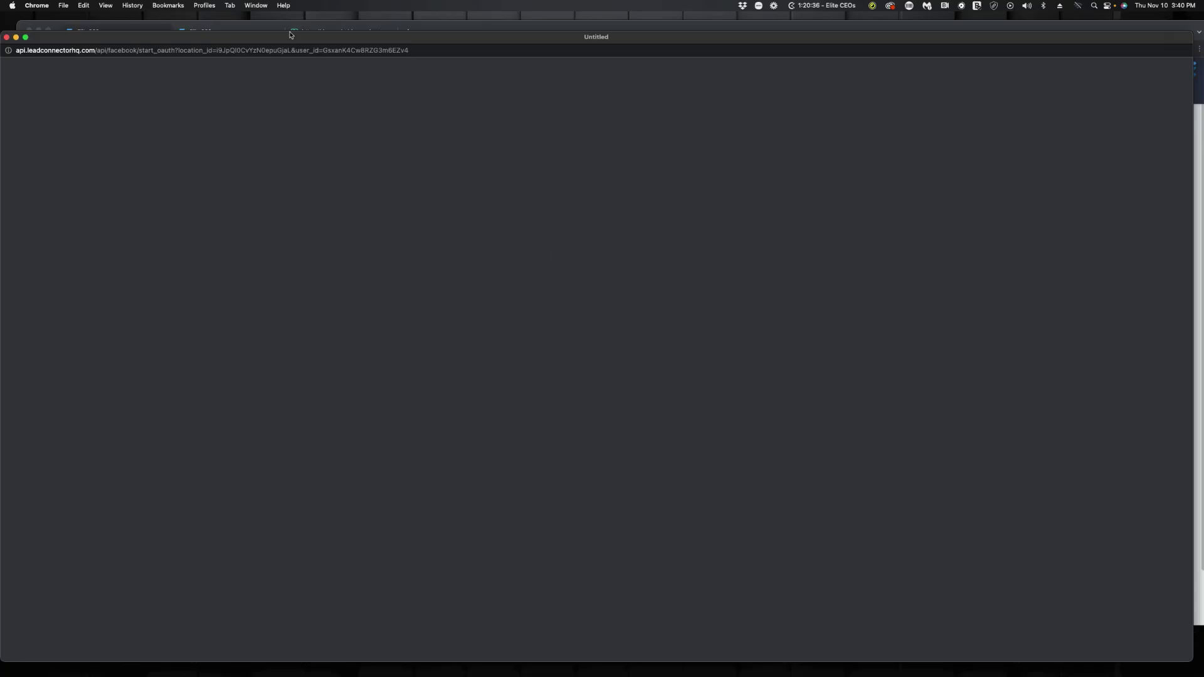
left_click_drag(290, 40, 295, 25)
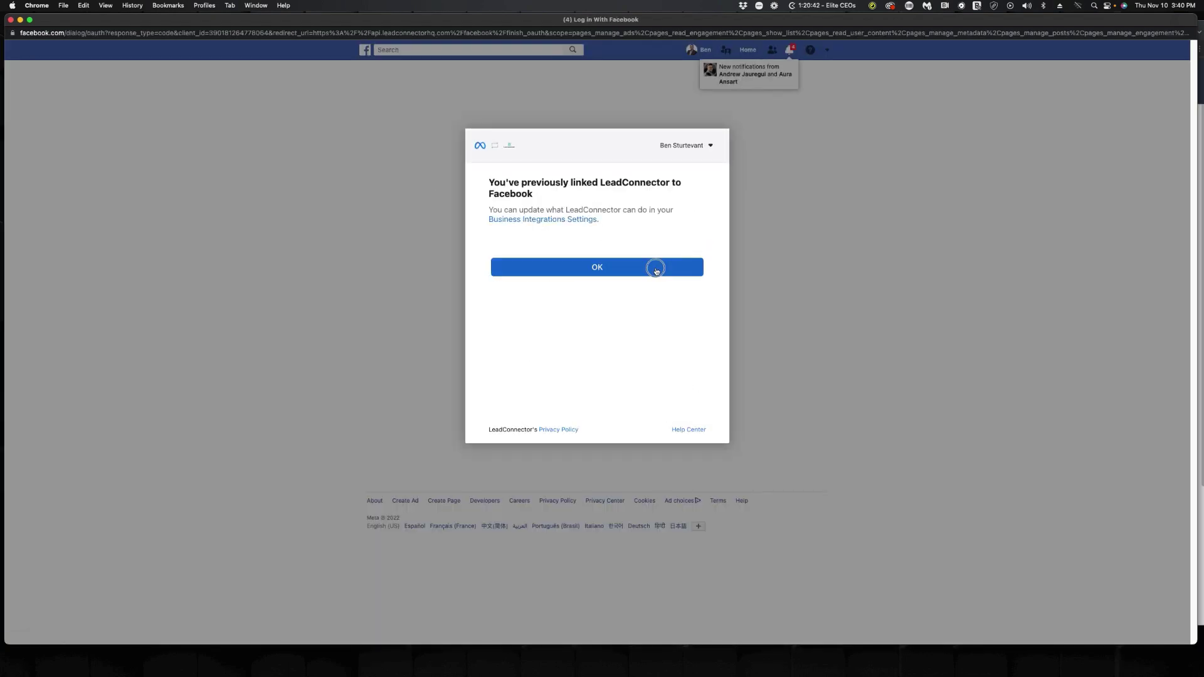
Acknowledge Facebook's notice that LeadConnector is already linked.
left_click(657, 271)
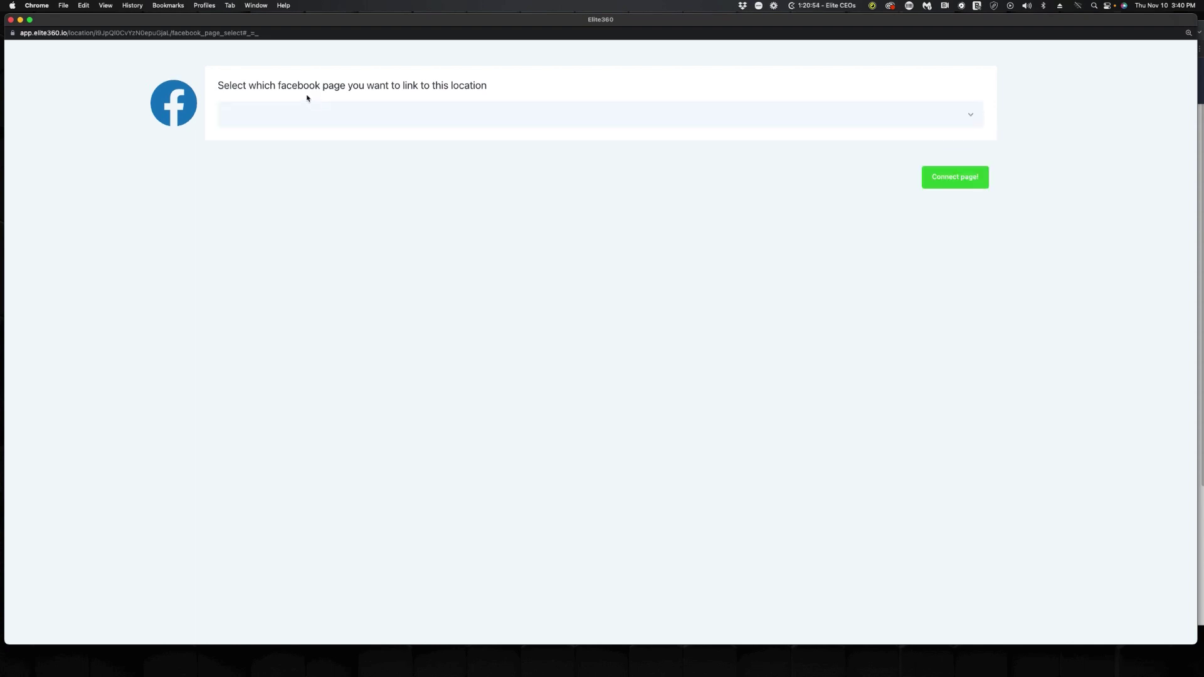
Connect the Elite360.io Facebook page with Instagram and select the Elite360 ad account.
left_click(321, 123)
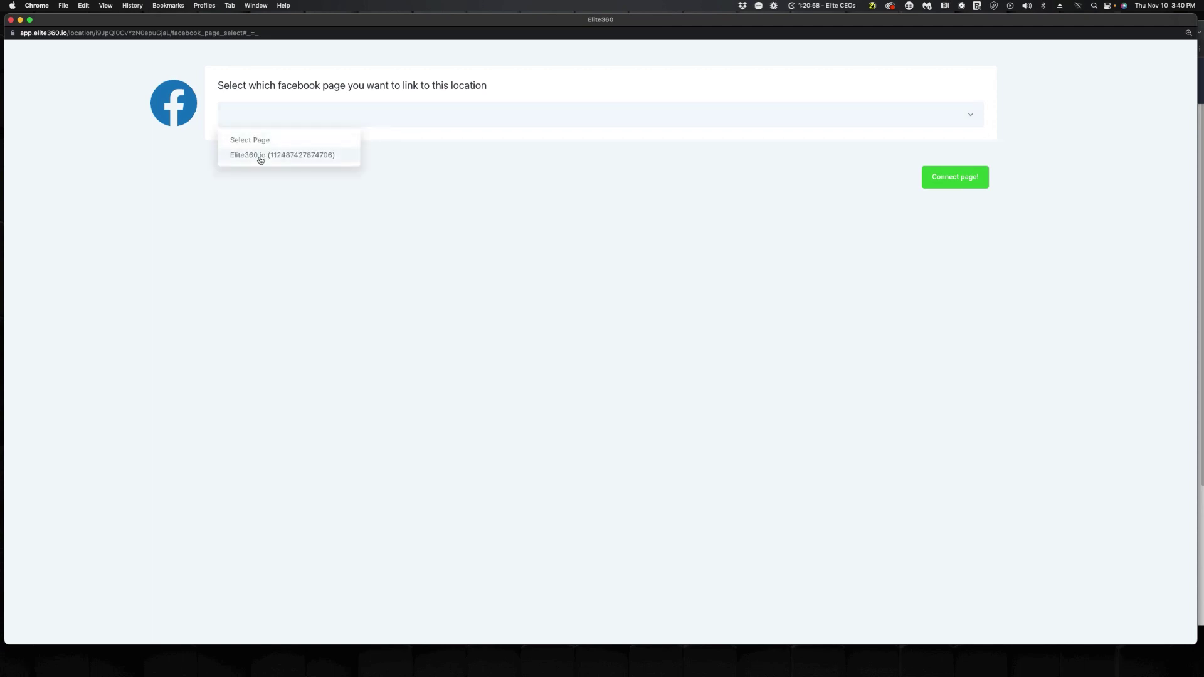
left_click(260, 156)
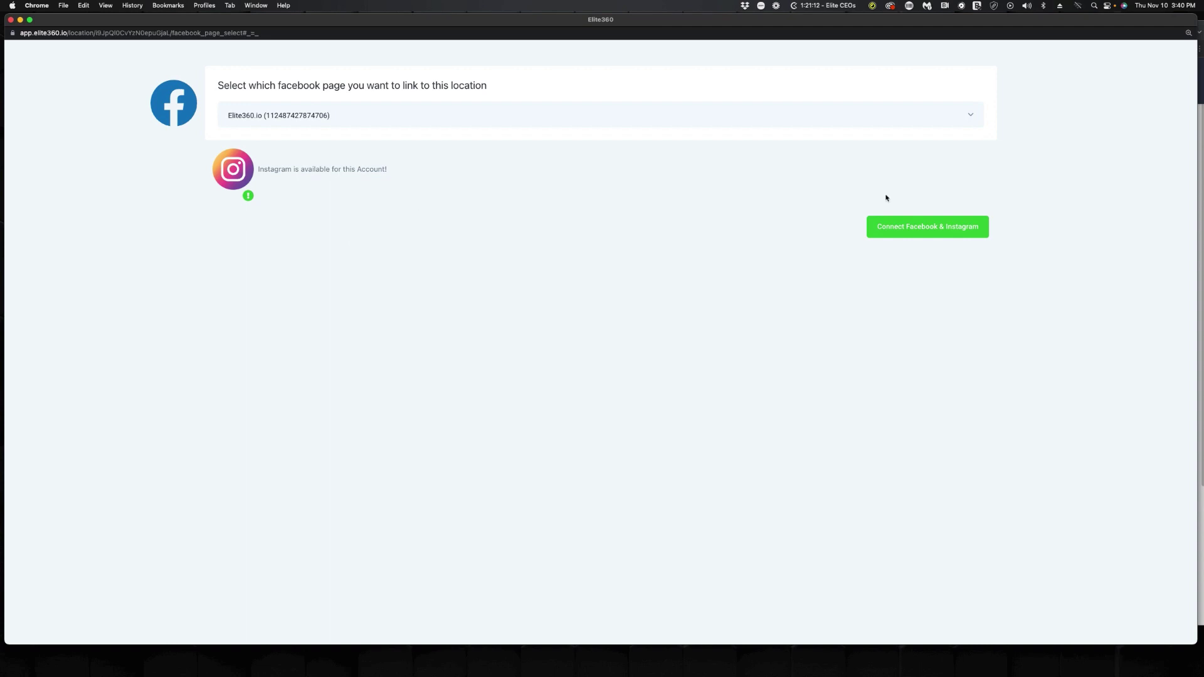
left_click(875, 233)
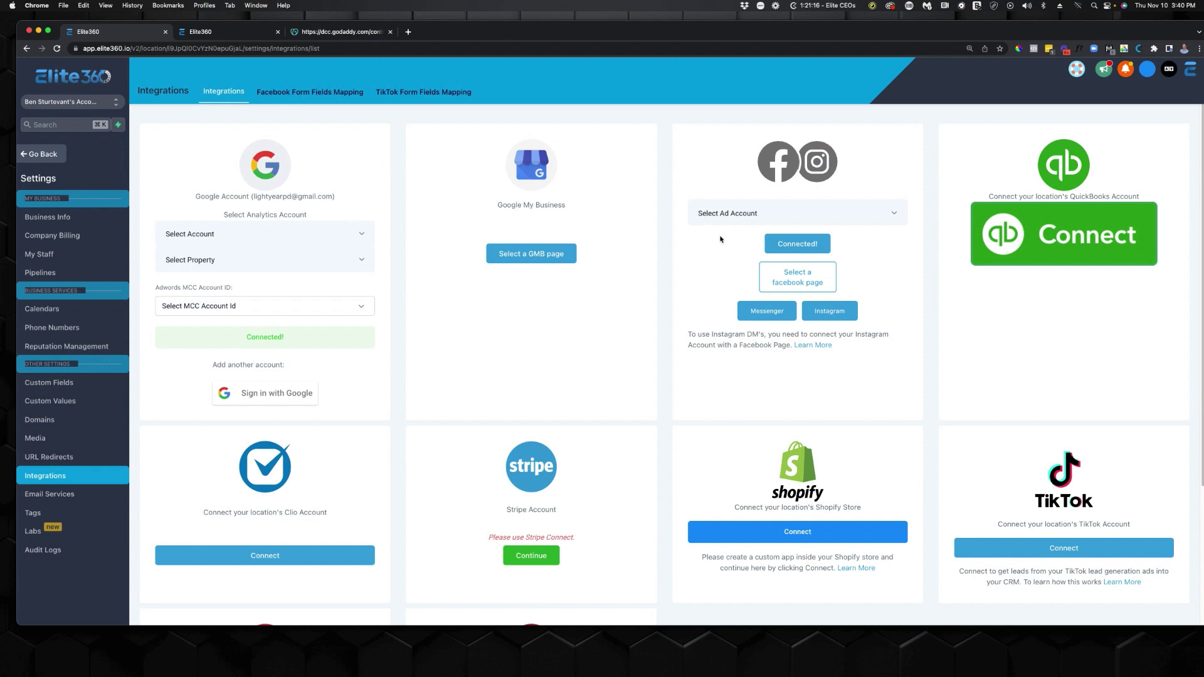
left_click(721, 212)
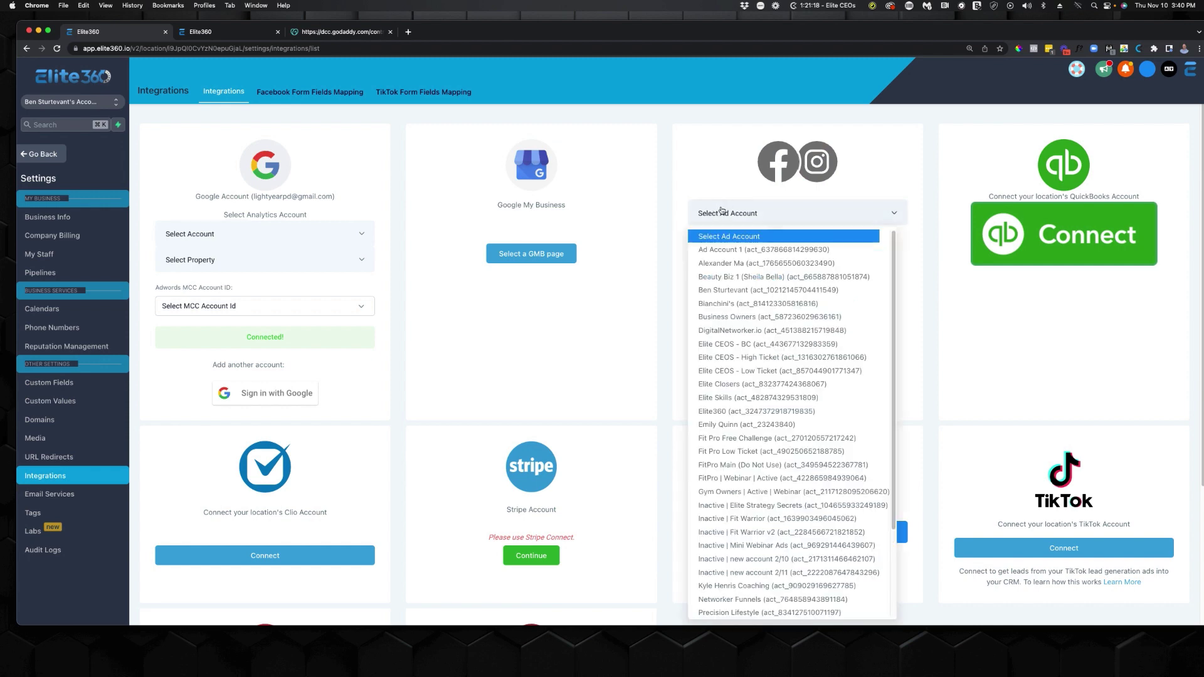
left_click(739, 413)
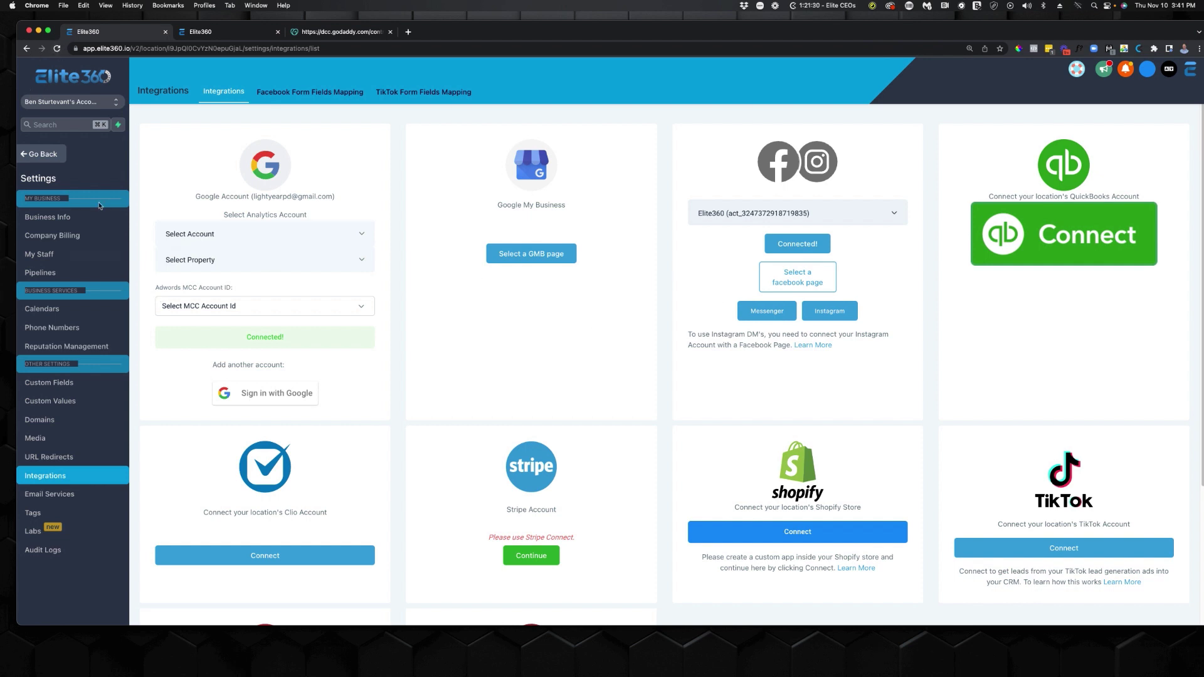
left_click(59, 152)
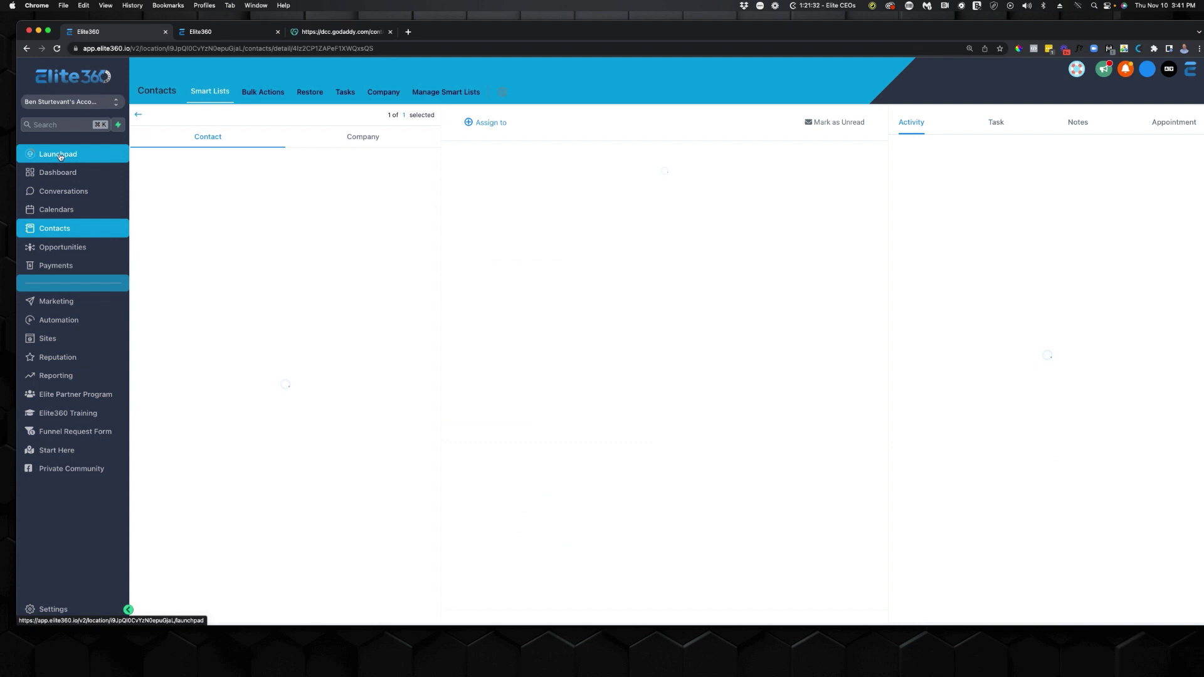
Open the Main Offer Membership product's course outline under Sites > Memberships.
left_click(101, 341)
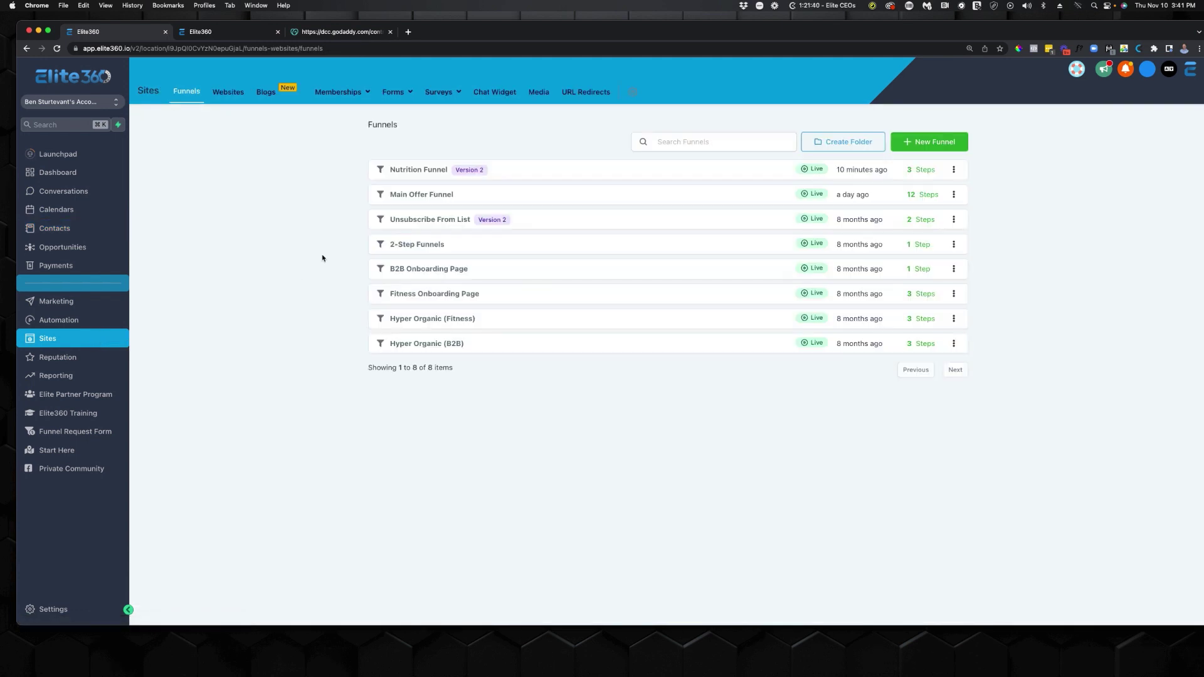
mouse_move(342, 92)
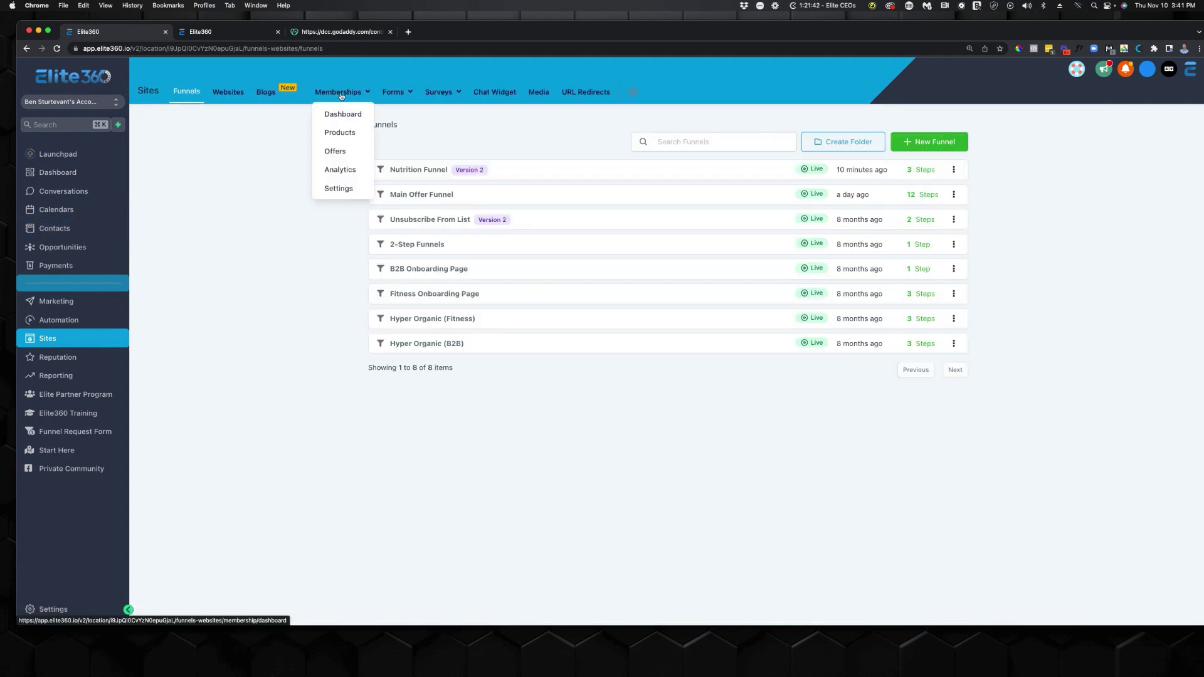
left_click(353, 134)
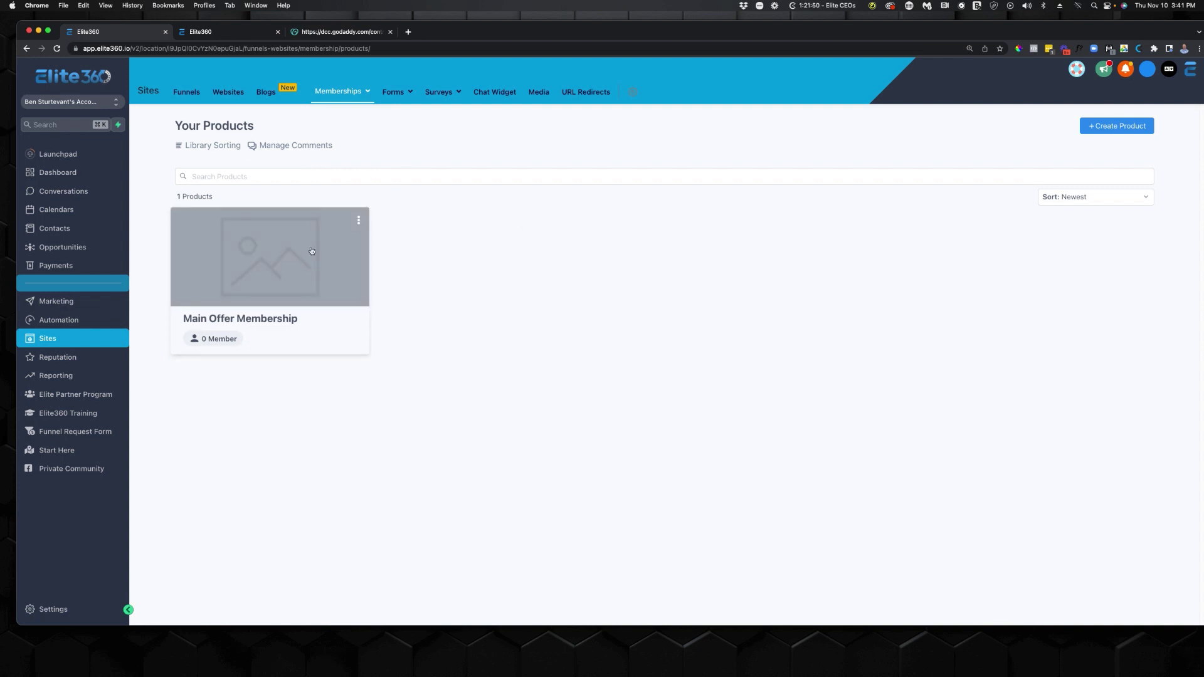
left_click(266, 261)
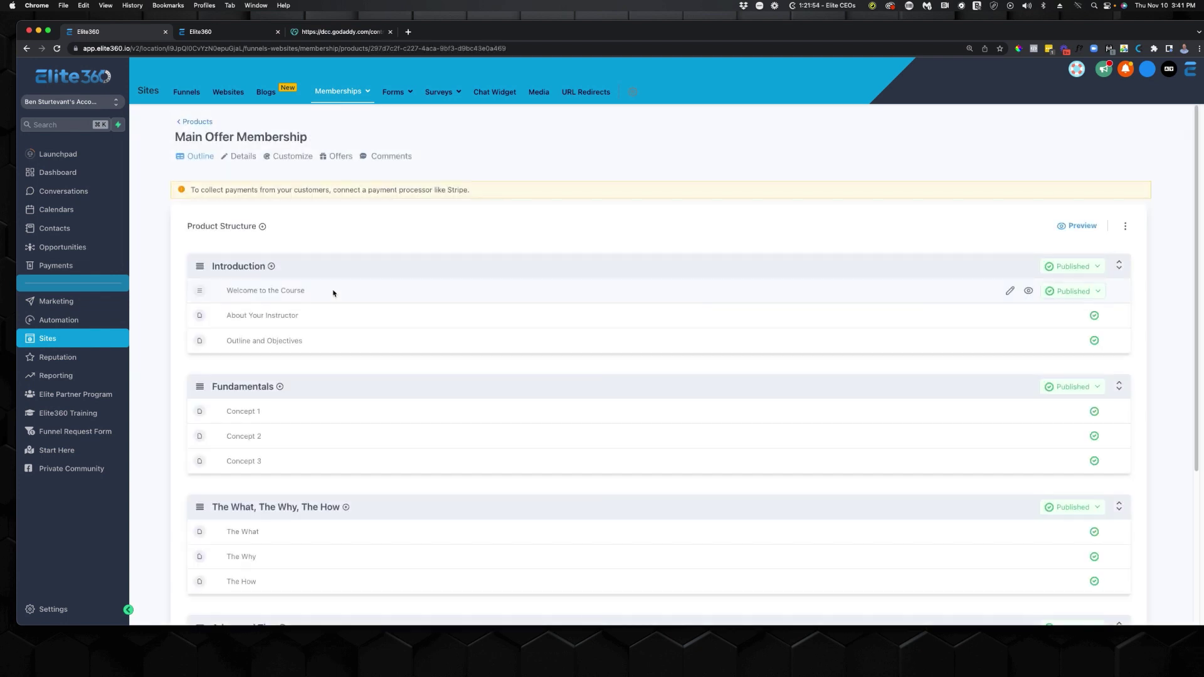
scroll(333, 290, "down", 3)
scroll(333, 325, "up", 1)
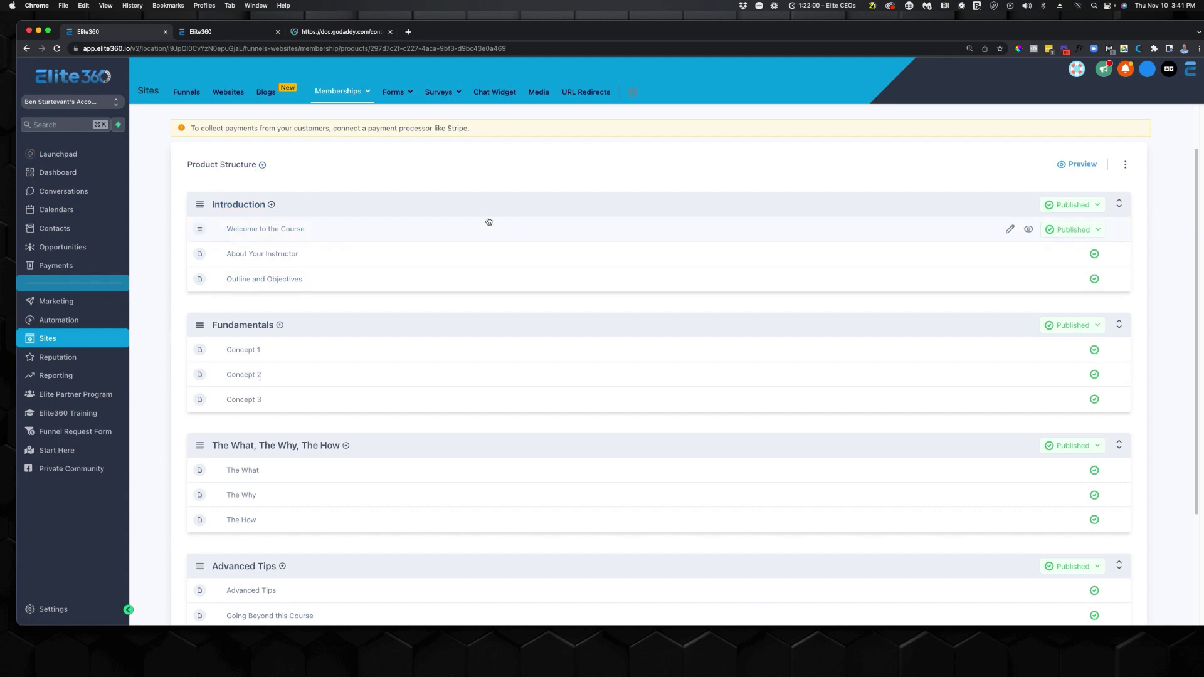
Check the Introduction section's add options, then bring up the membership Settings overview.
left_click(272, 205)
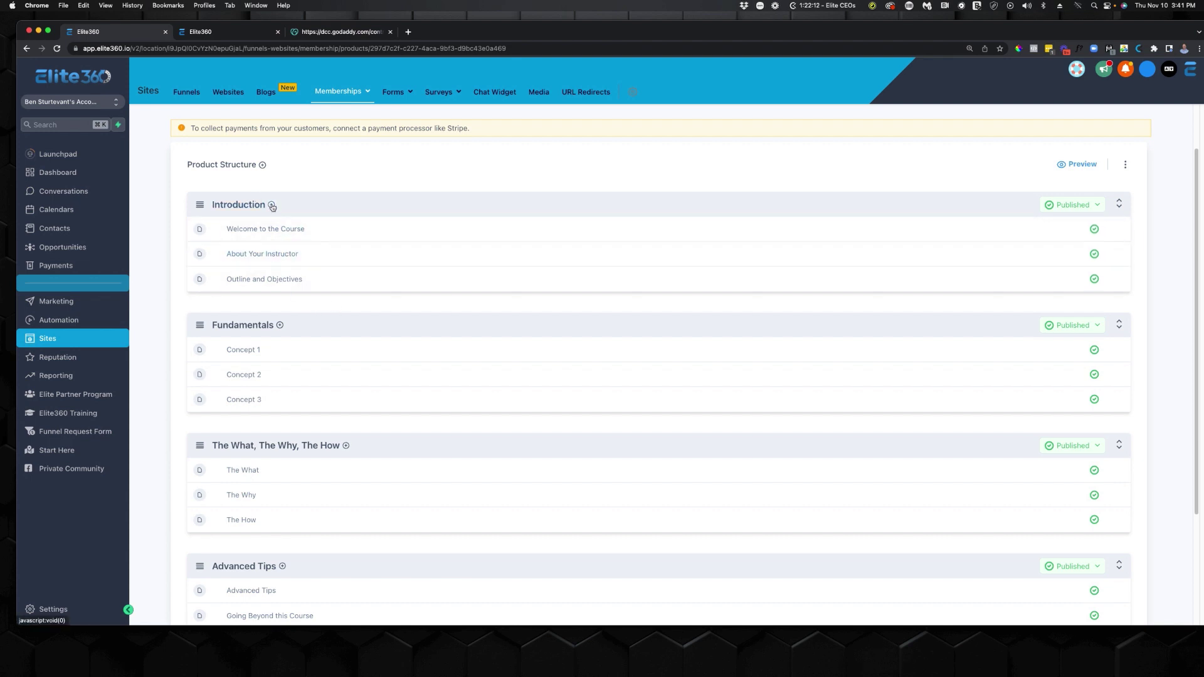
mouse_move(272, 207)
mouse_move(1045, 223)
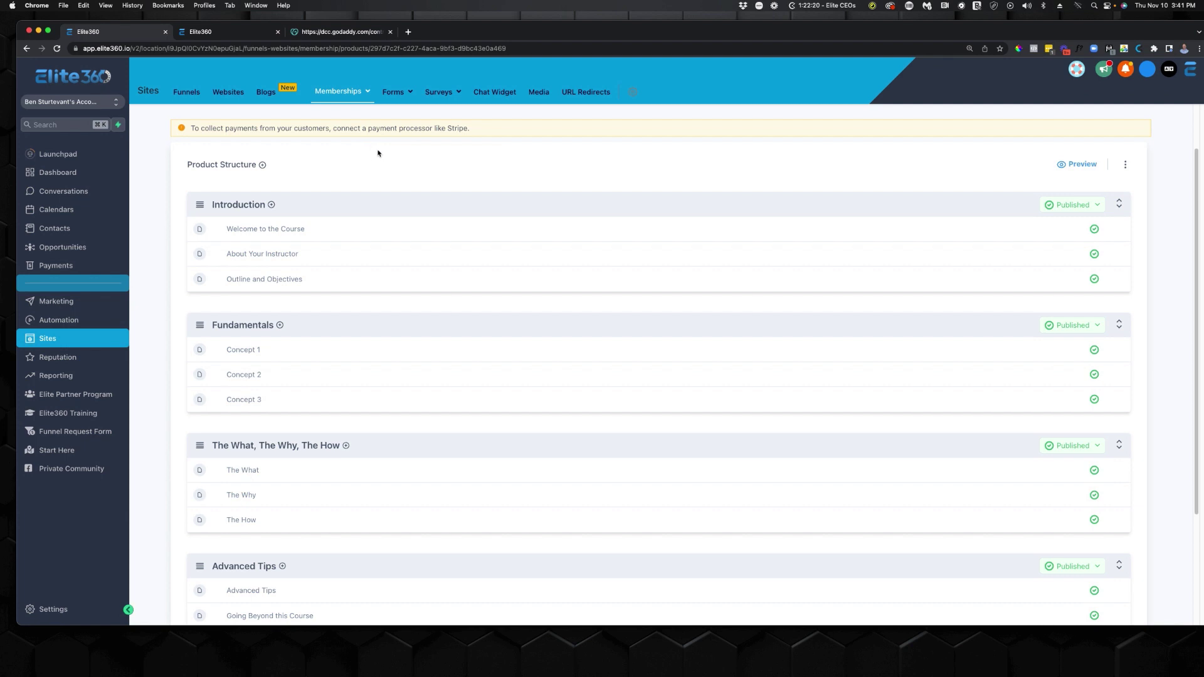
mouse_move(339, 92)
left_click(338, 188)
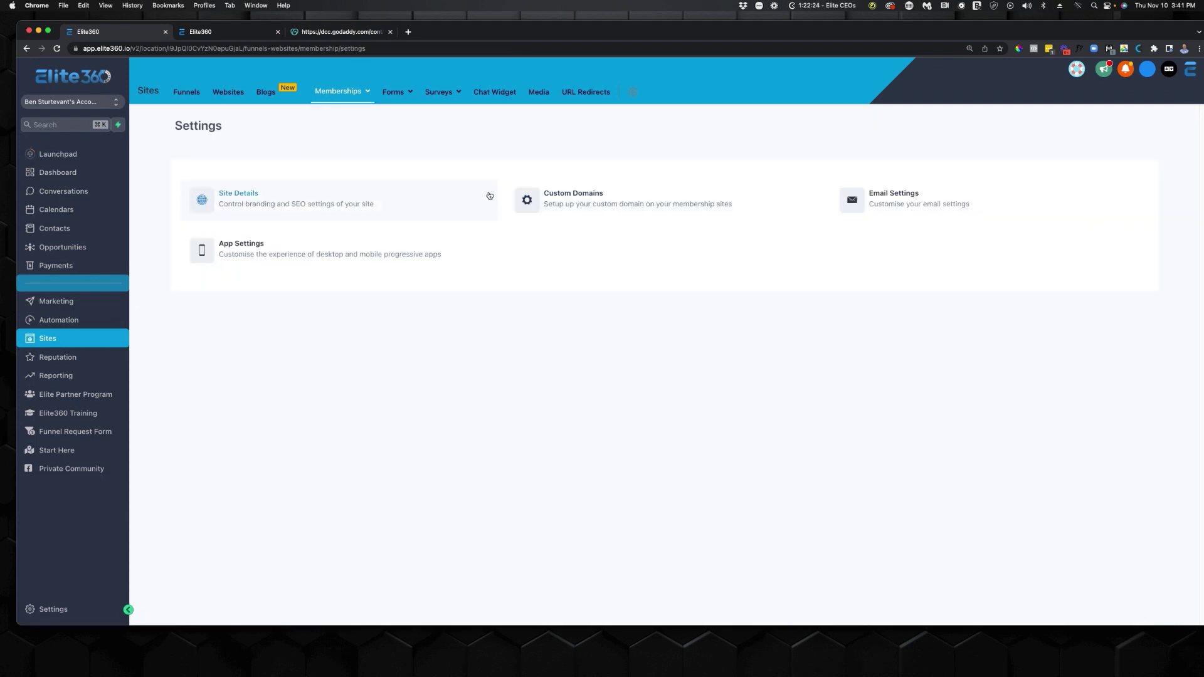
Look up the membership site's full subdomain address in Site Details.
left_click(309, 199)
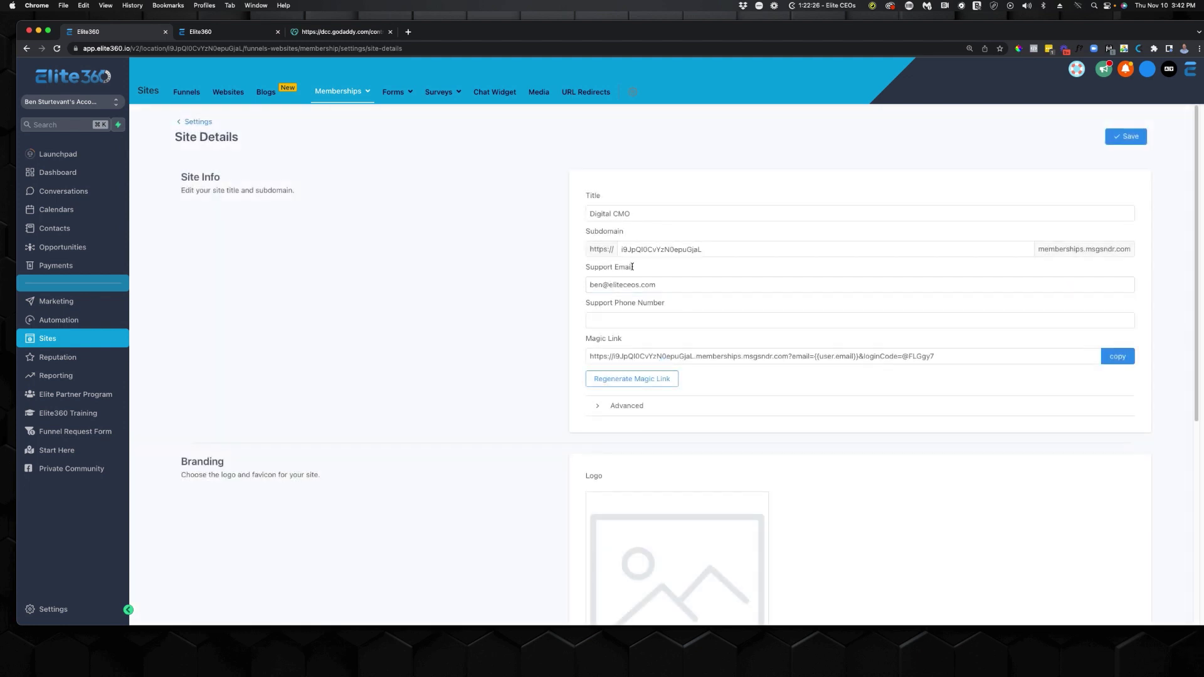
double_click(653, 252)
left_click_drag(654, 252, 1126, 251)
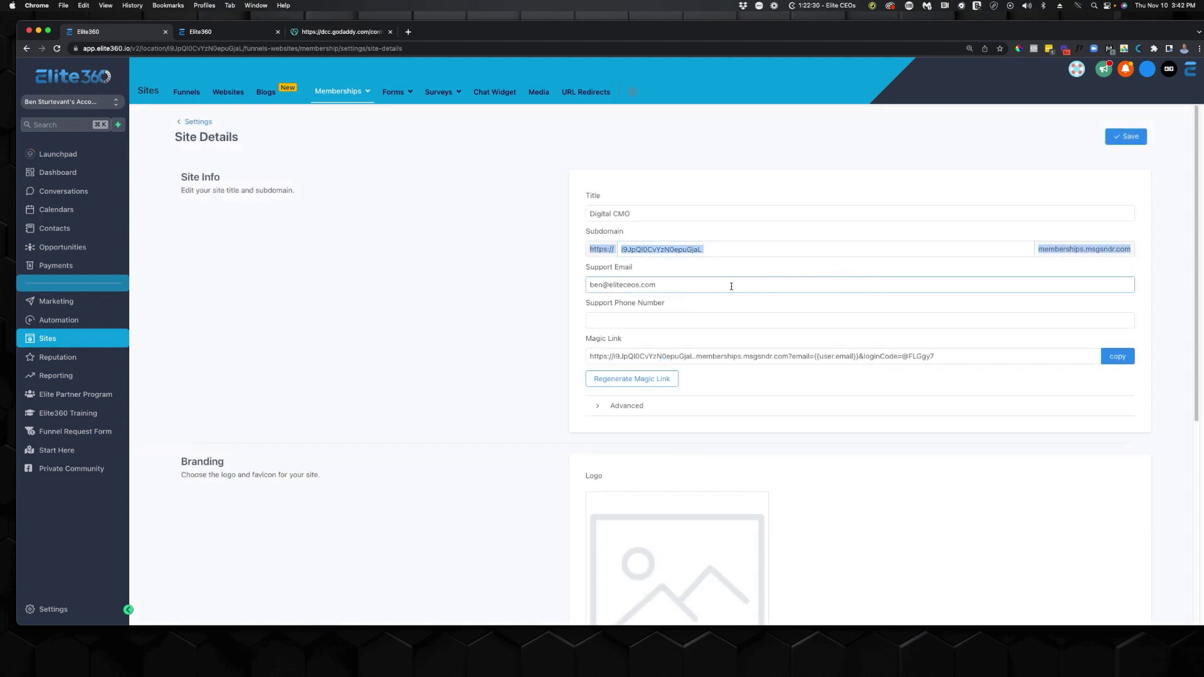
Open Custom Domains and select the CNAME target preview.memberships.msgsndr.com.
left_click(344, 91)
left_click(337, 187)
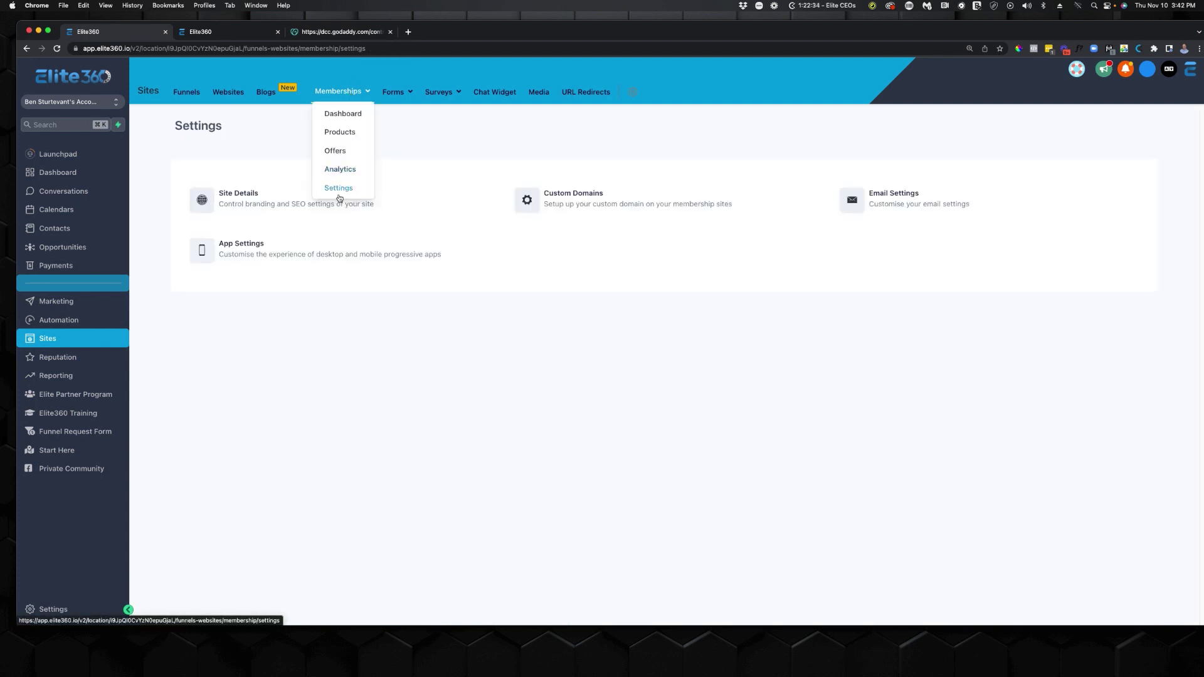
left_click(613, 210)
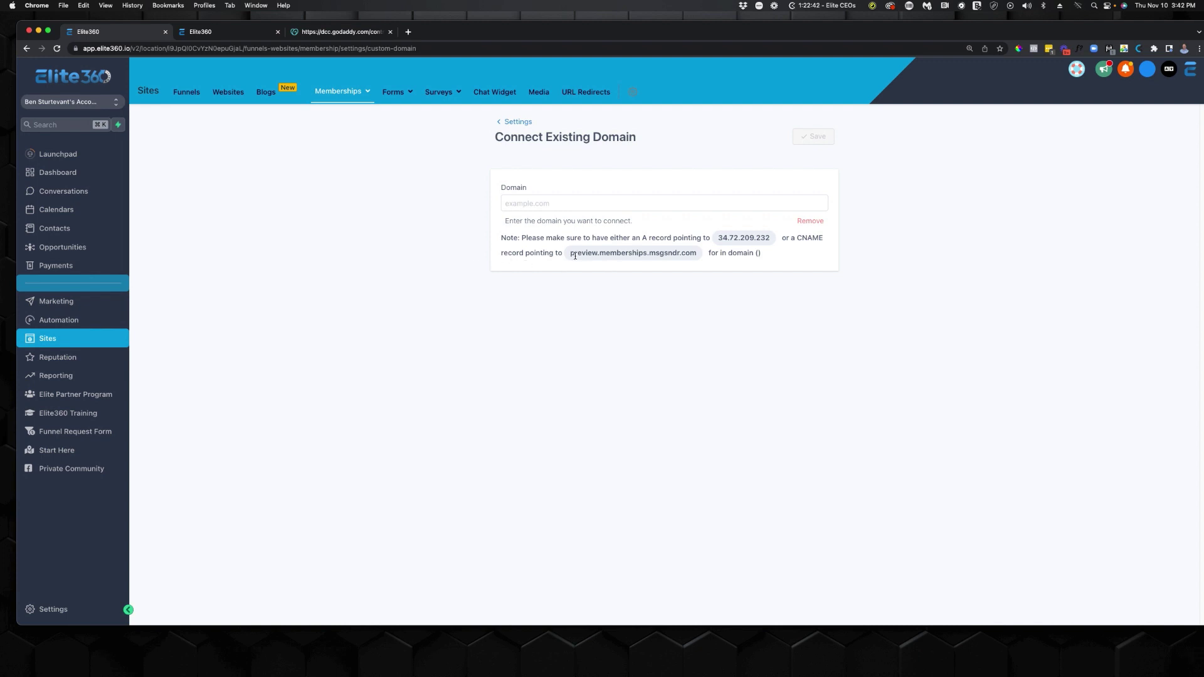
left_click_drag(570, 253, 694, 253)
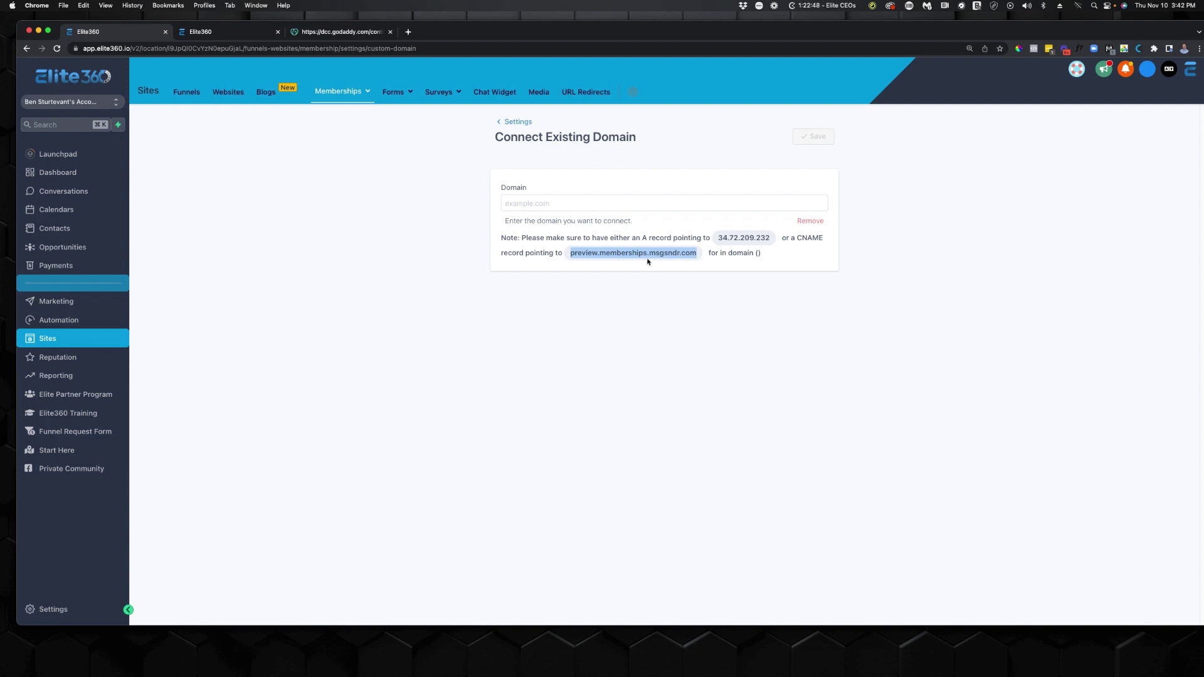
left_click(348, 33)
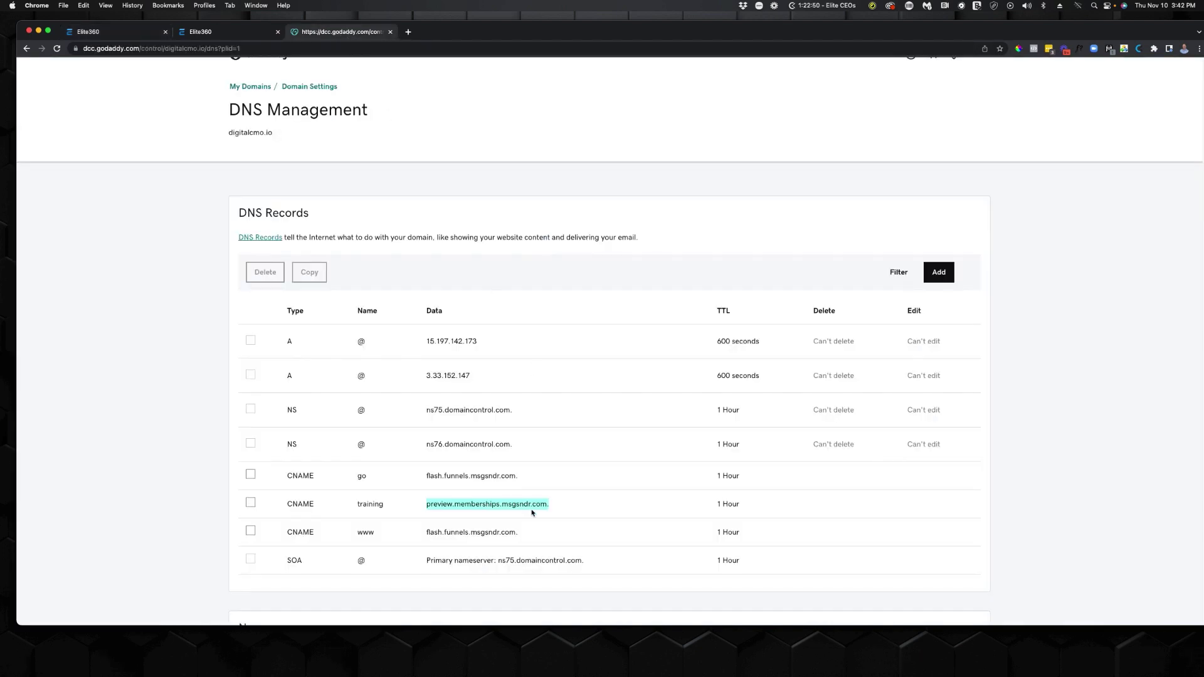
Verify the training CNAME in GoDaddy's DNS records, then focus Elite360's Domain field.
left_click_drag(563, 506, 276, 503)
left_click_drag(572, 545, 405, 535)
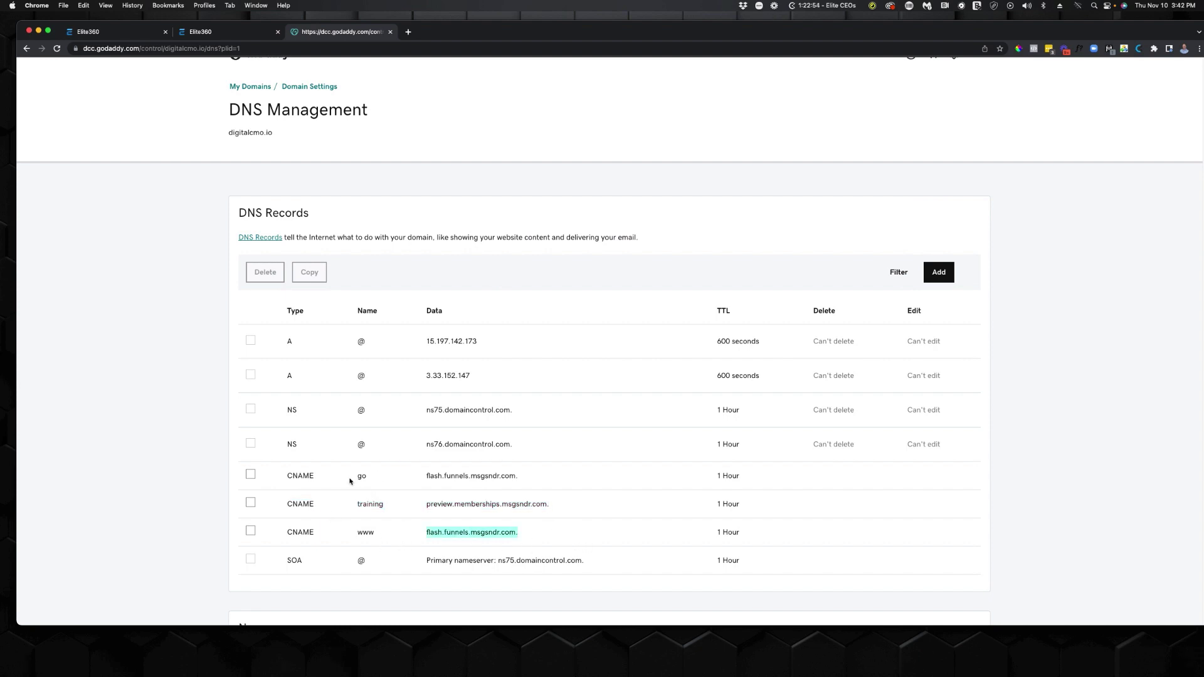
left_click_drag(427, 476, 552, 474)
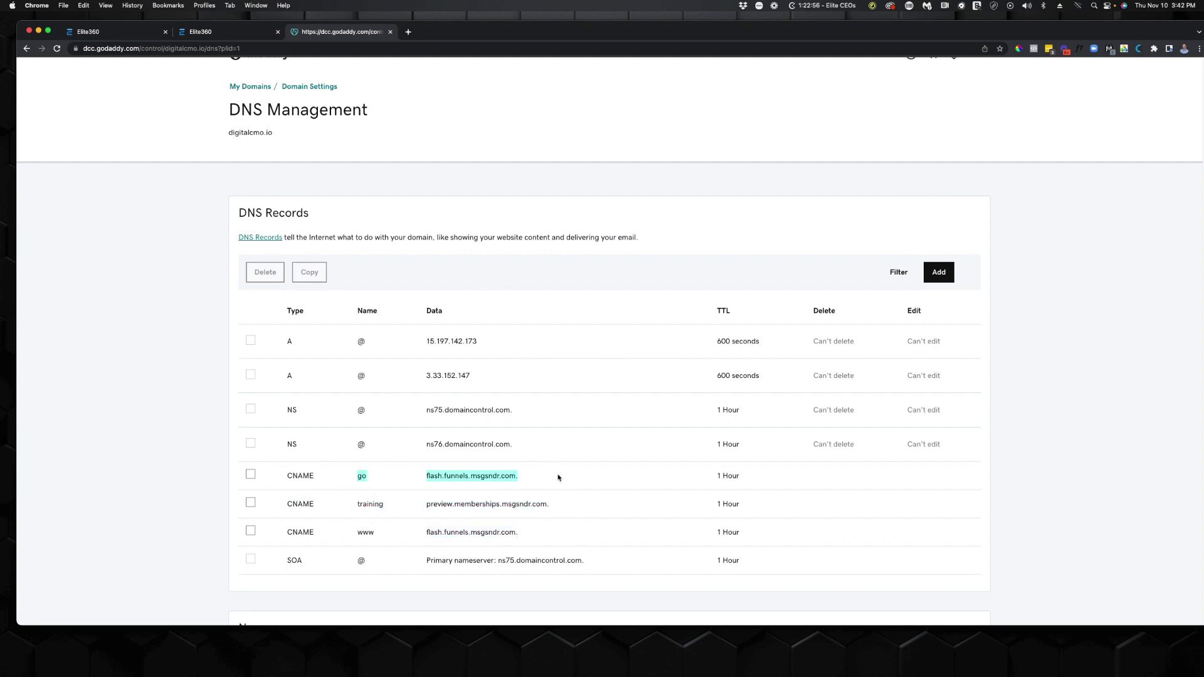
left_click(557, 480)
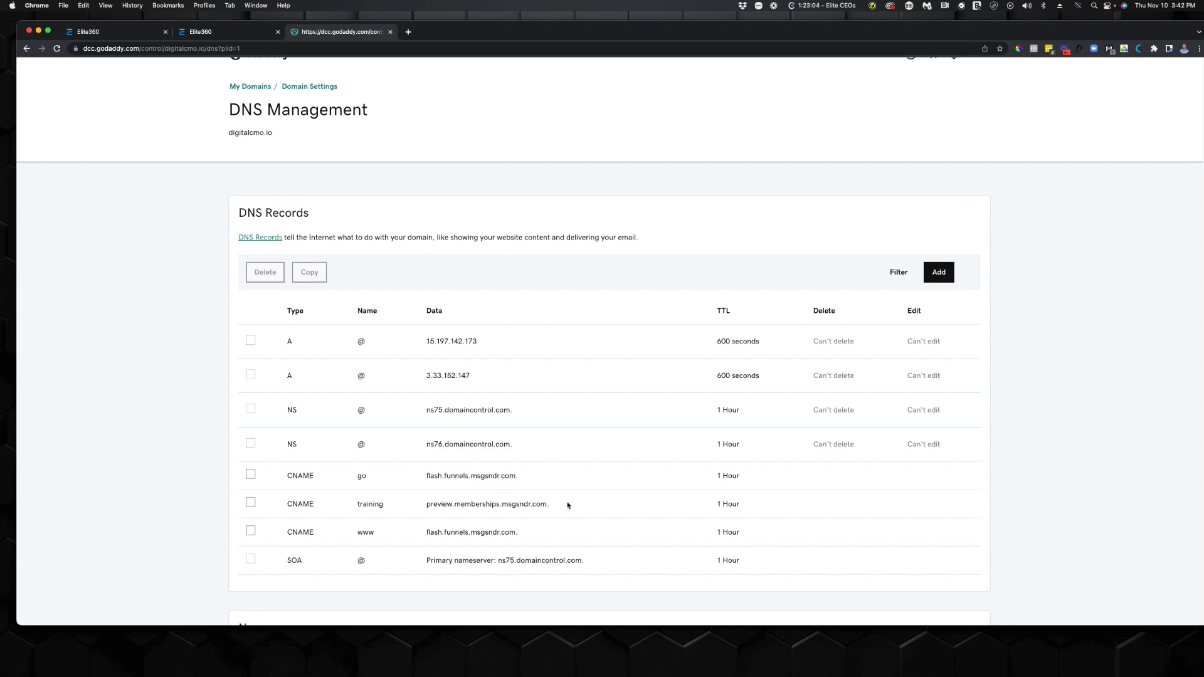
left_click(110, 31)
left_click(580, 204)
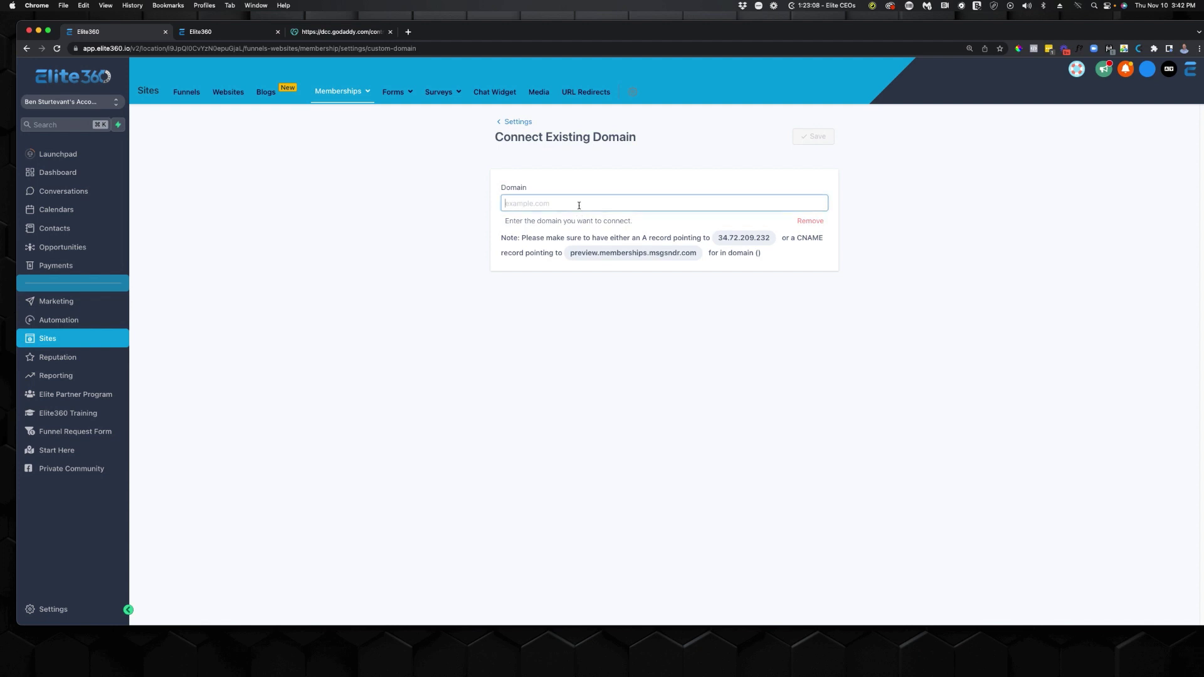
Save training.digitalcmo.io as the membership site's custom domain.
type("training.di")
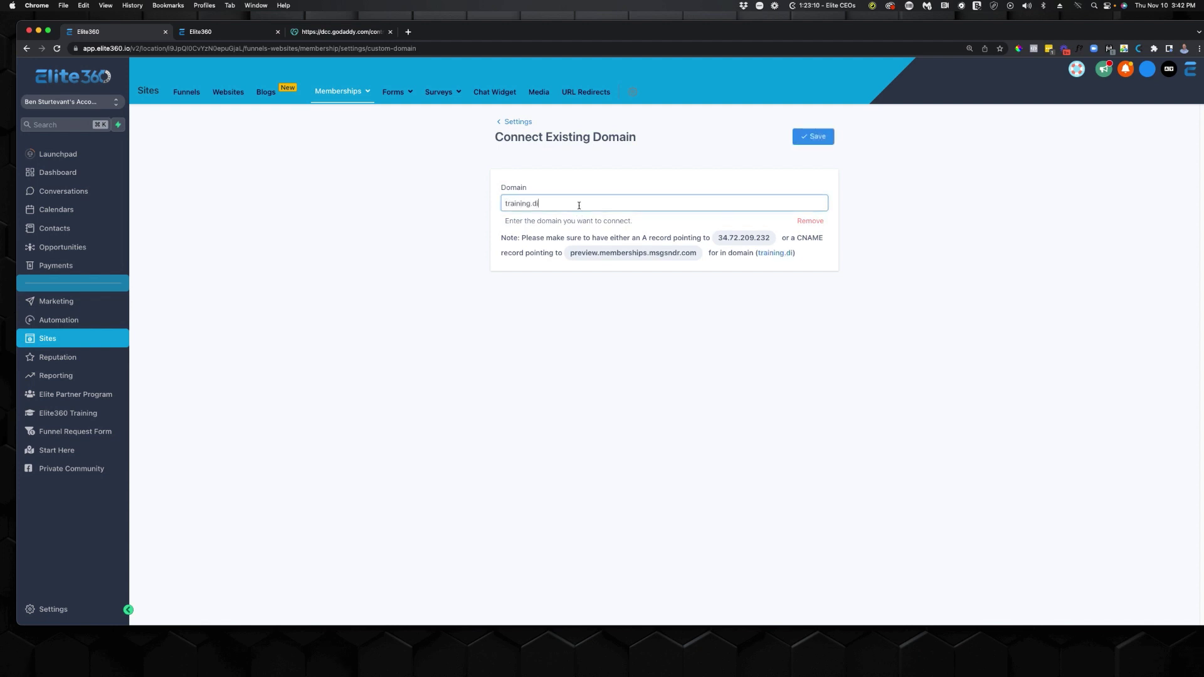
type("gitalcmo.io")
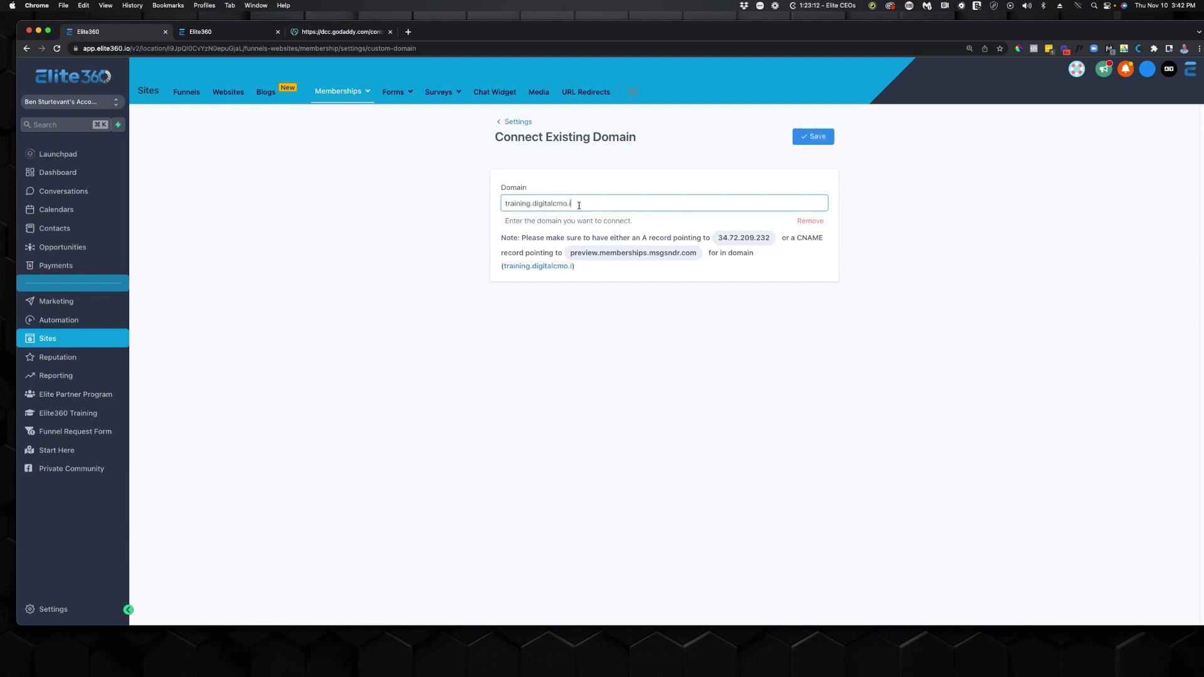
left_click(814, 137)
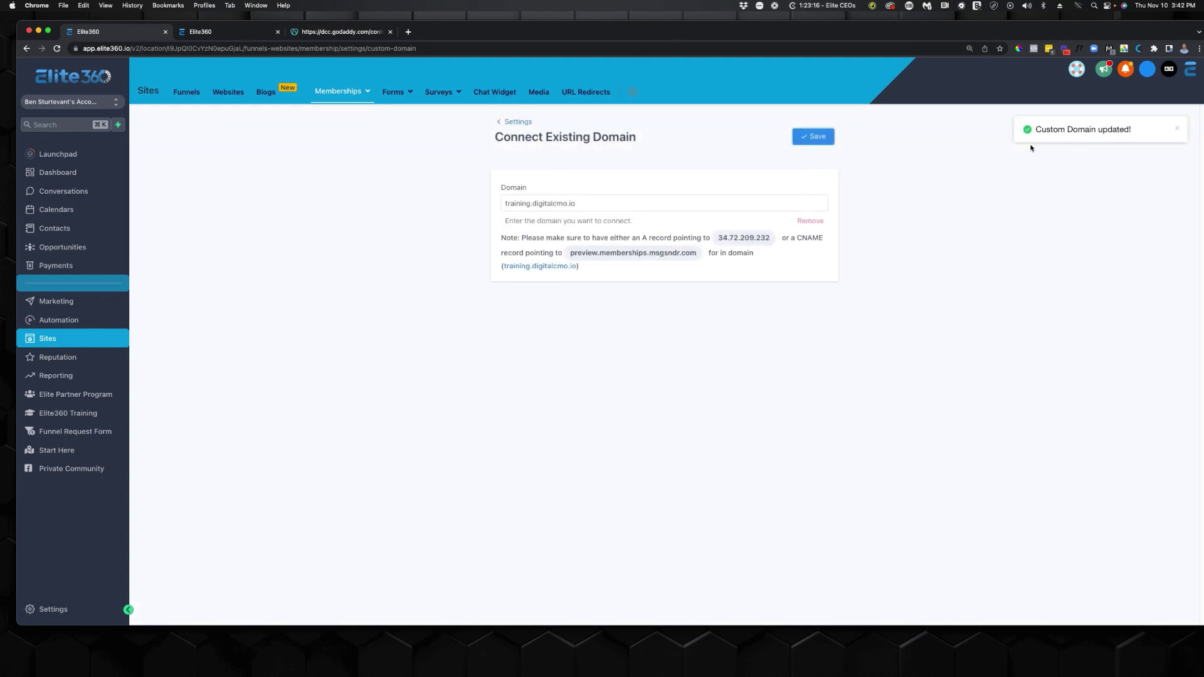
left_click_drag(627, 203, 477, 201)
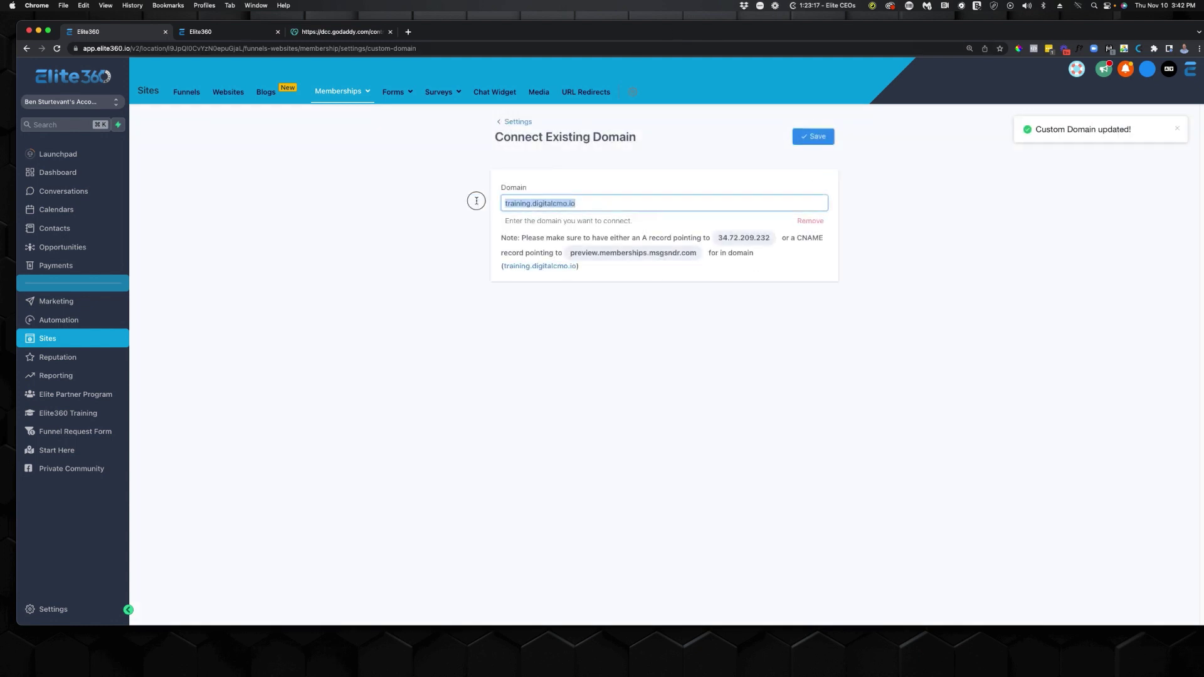
right_click(549, 203)
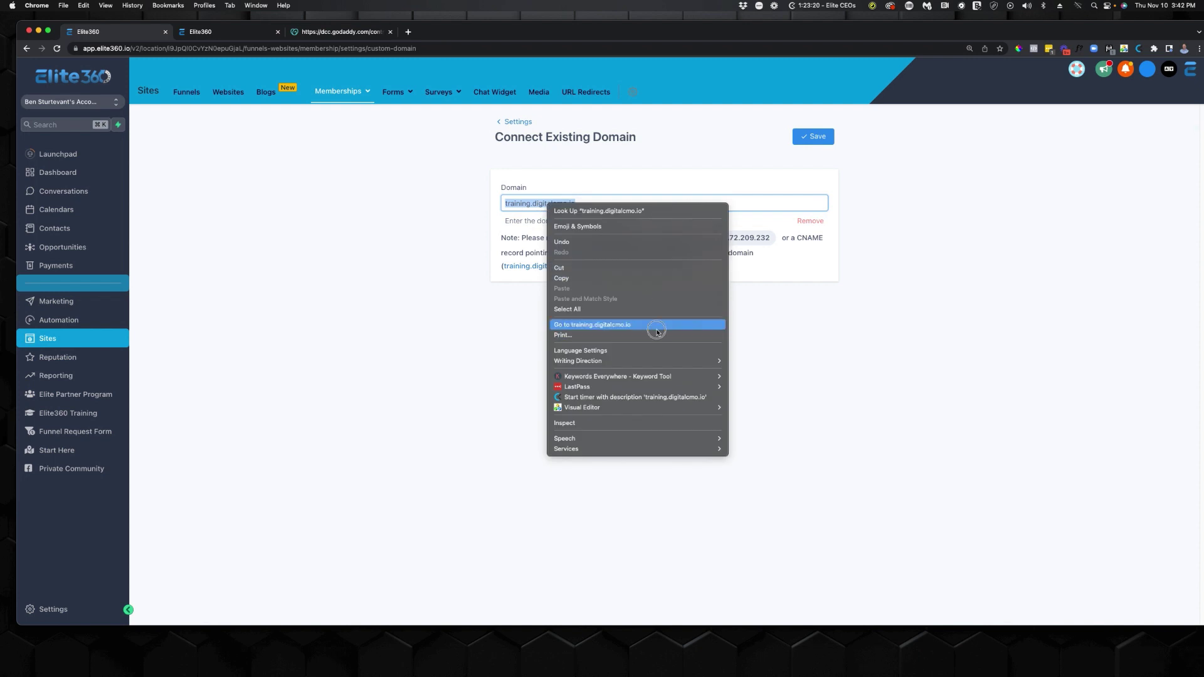
key("Escape")
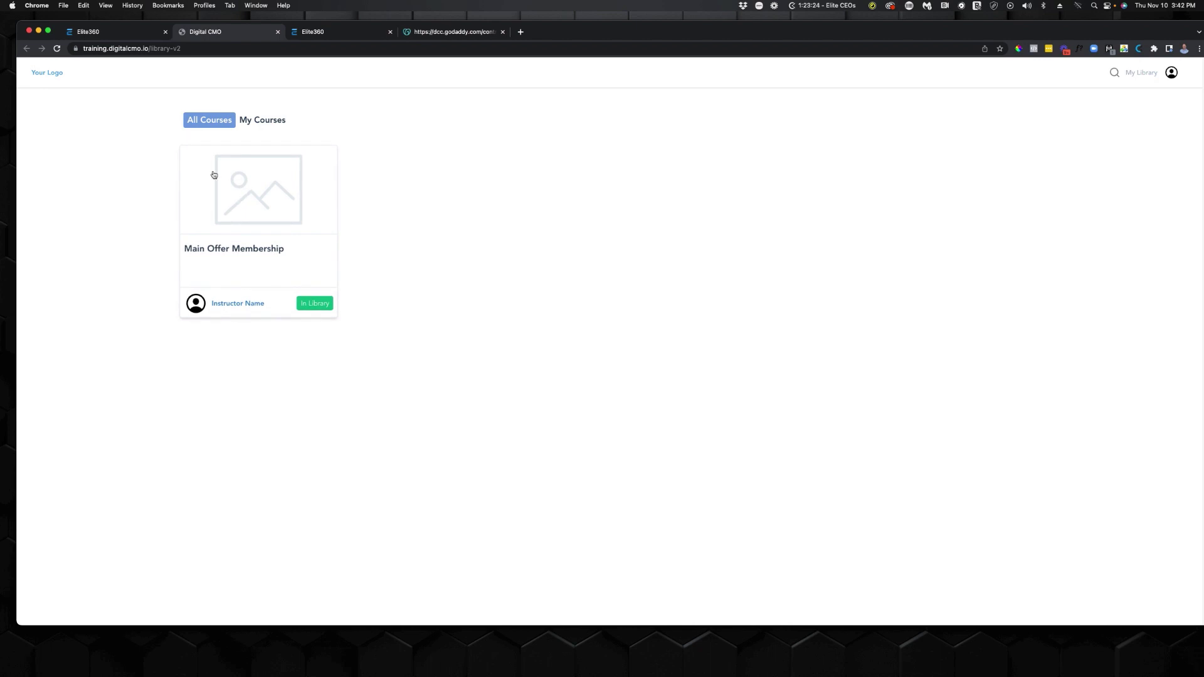
Return to the membership settings overview and open the Site Details card.
left_click(119, 31)
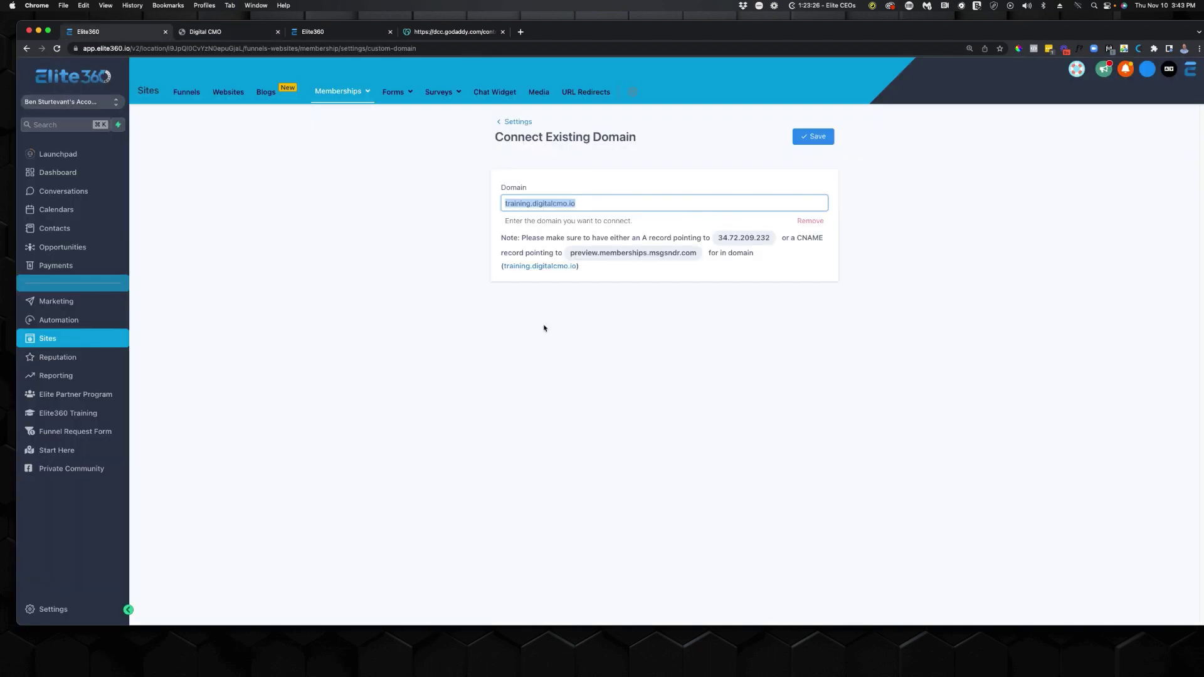
left_click(509, 121)
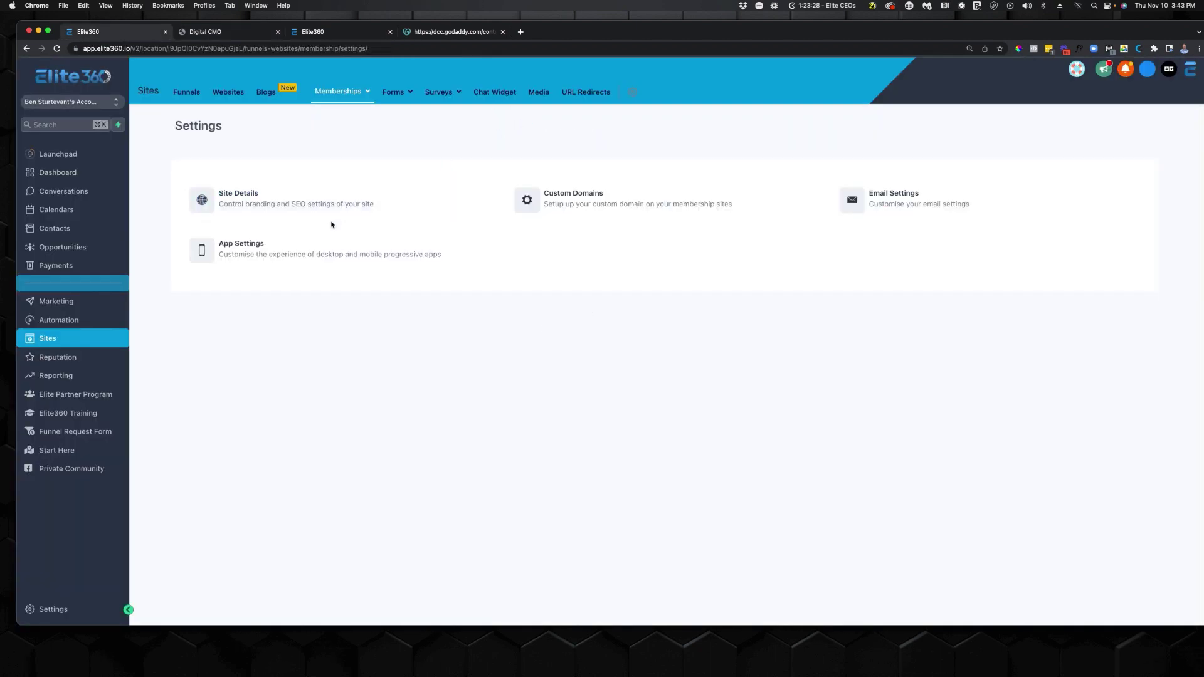
left_click(381, 202)
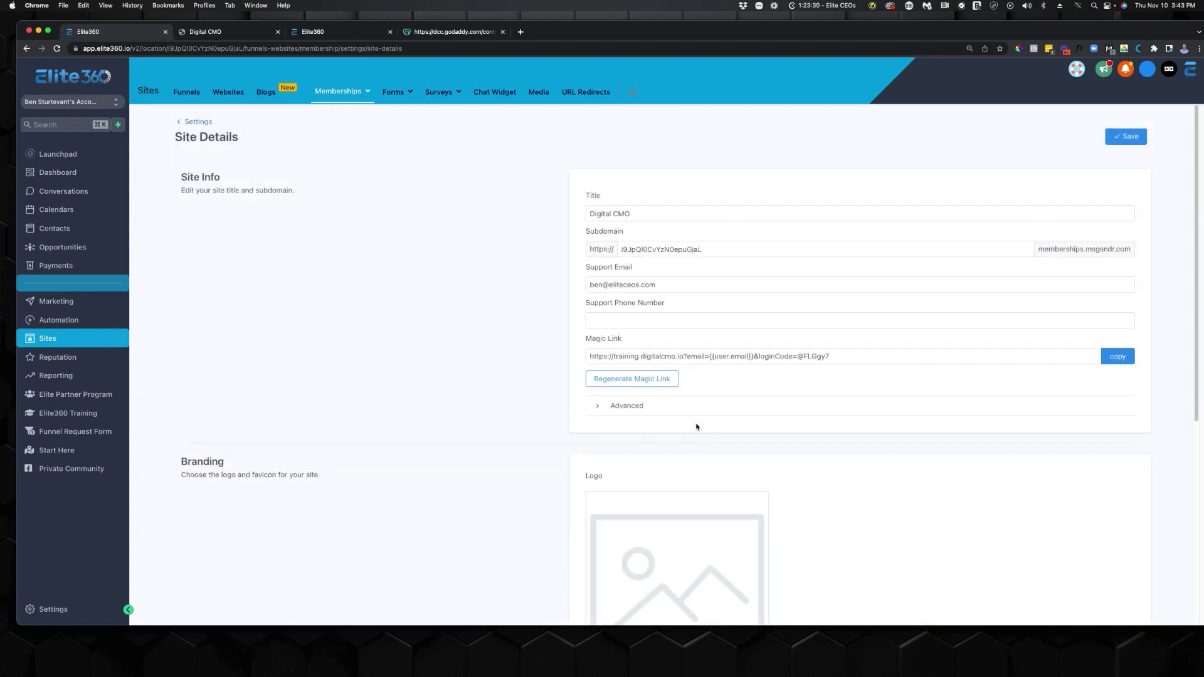
Select the Magic Link URL shown on the Site Details page.
left_click_drag(591, 355, 885, 358)
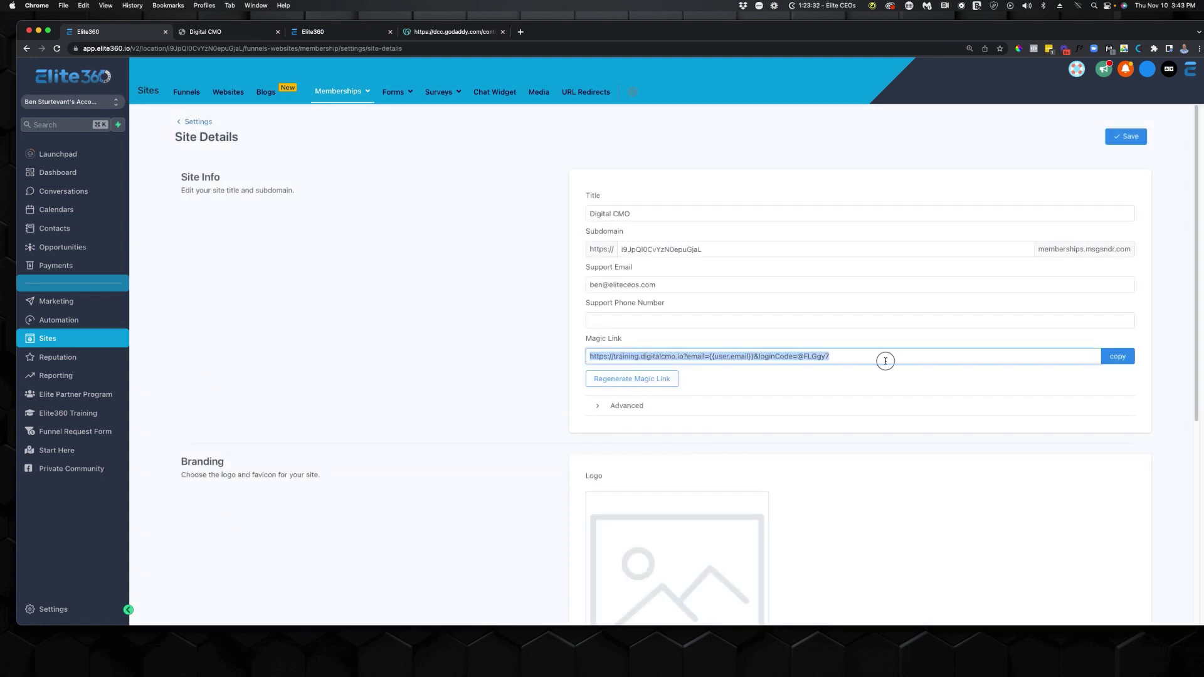
left_click(785, 395)
left_click_drag(592, 355, 818, 363)
View the Main Offer Membership course's Outline and Objectives lesson on training.digitalcmo.io, then close the tab.
left_click(302, 36)
left_click(235, 31)
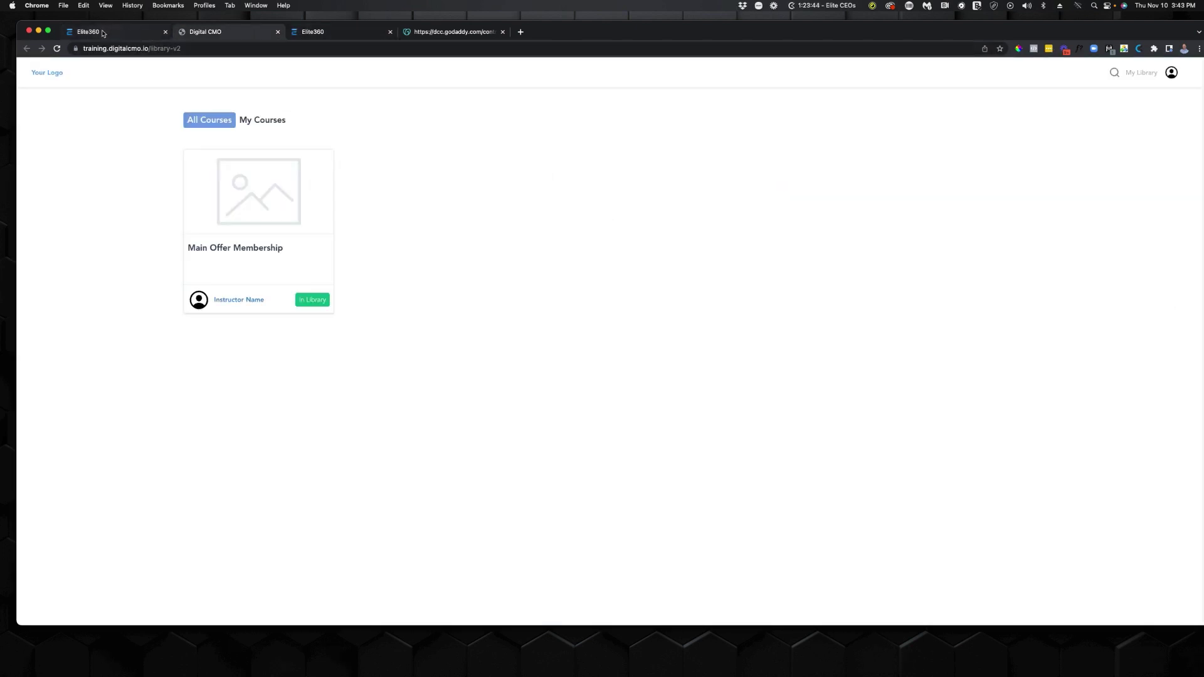
left_click(284, 195)
scroll(432, 295, "down", 3)
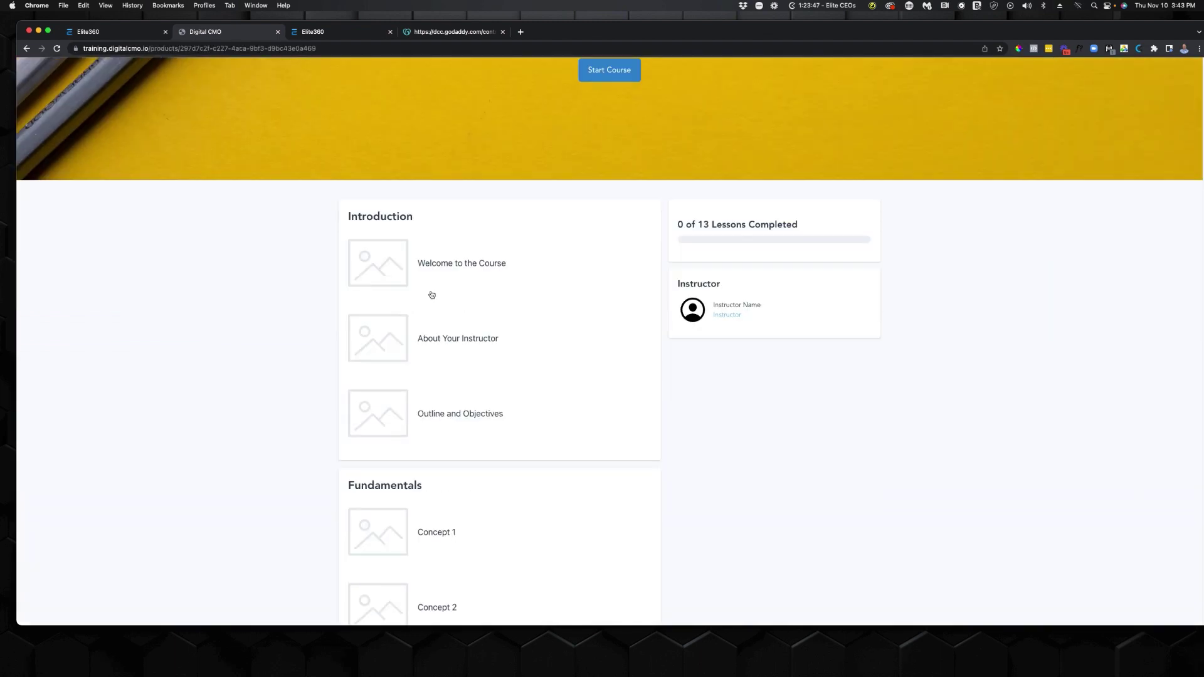
scroll(432, 295, "up", 3)
scroll(271, 266, "down", 10)
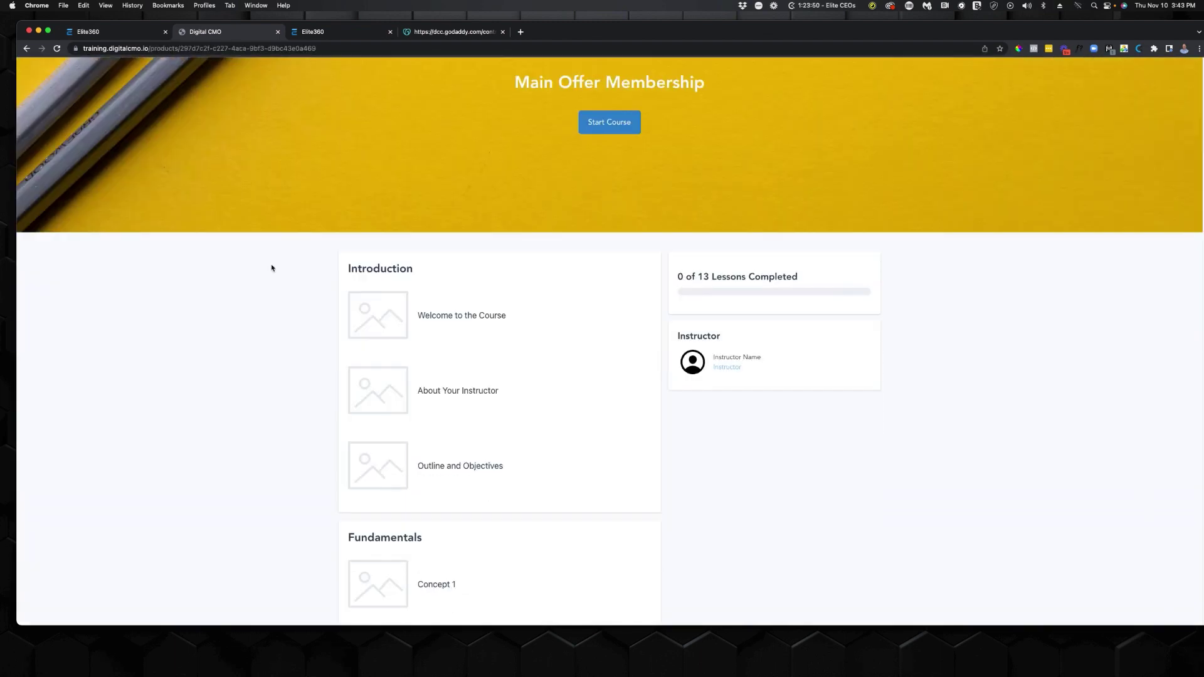
scroll(282, 282, "up", 9)
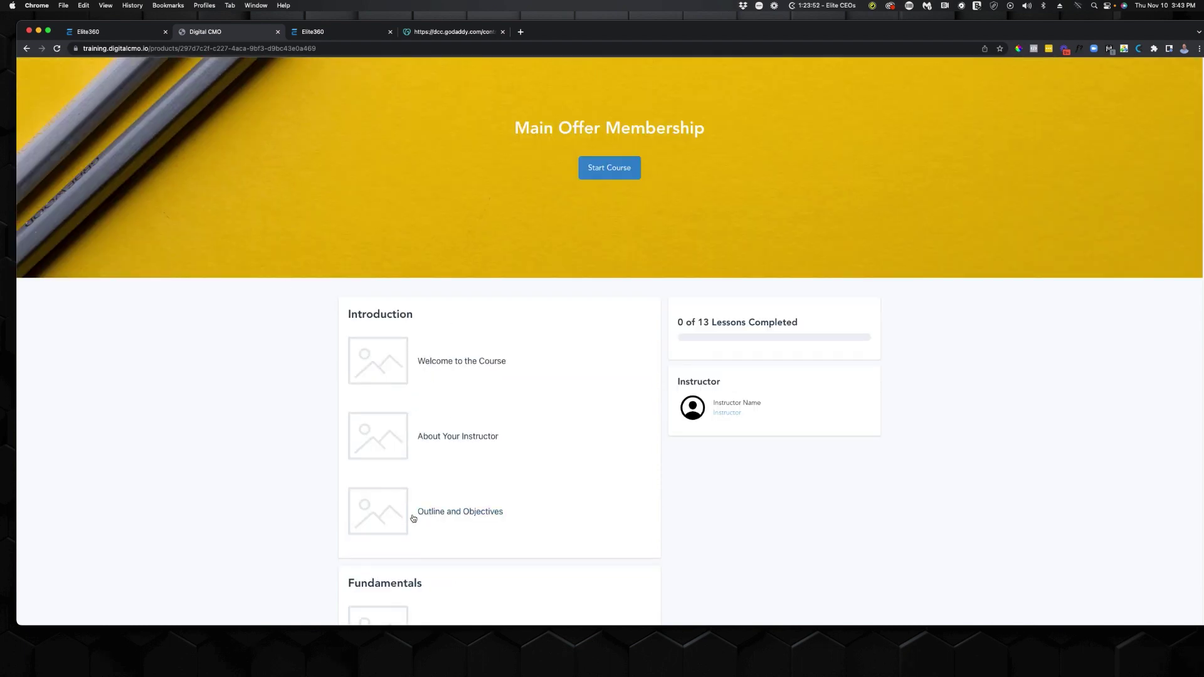
left_click(412, 515)
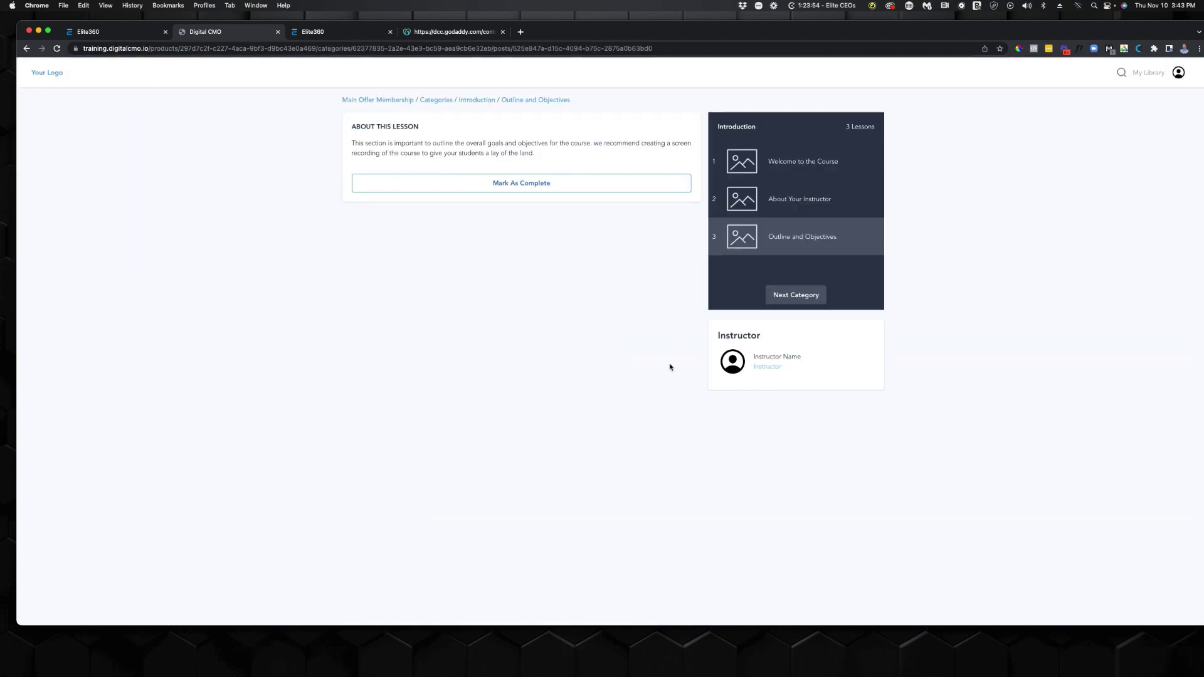
left_click(278, 32)
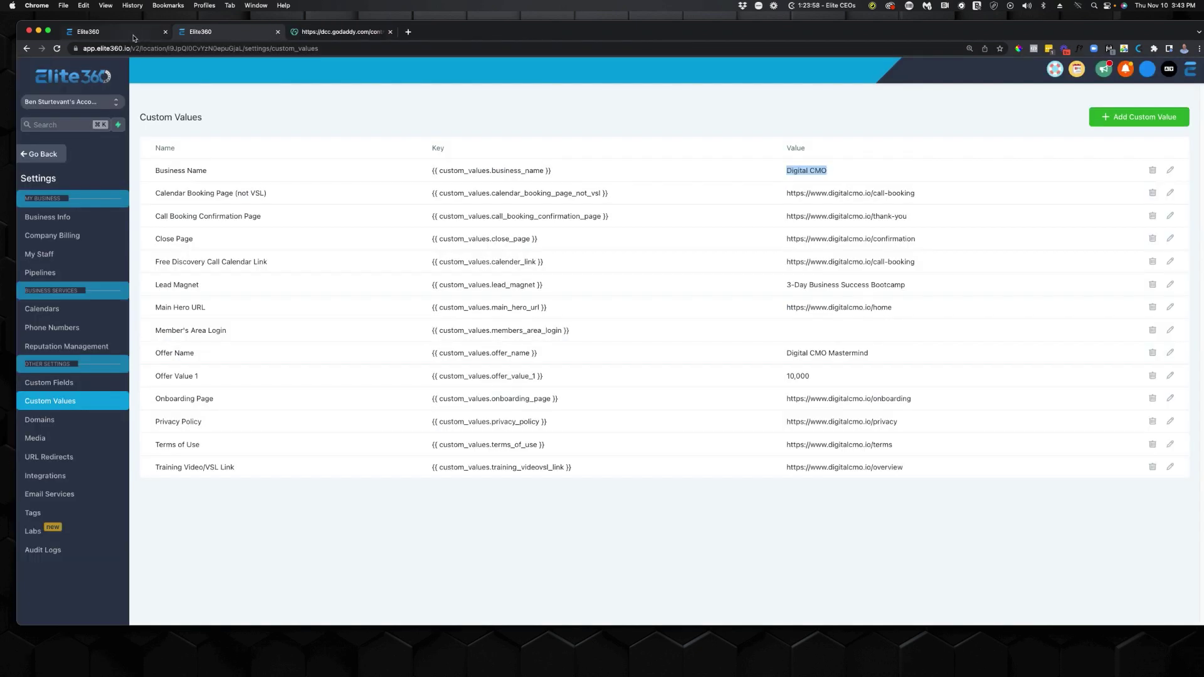
Open the Close/ClientWorkflow from the Close/Purchase workflows folder.
left_click(102, 37)
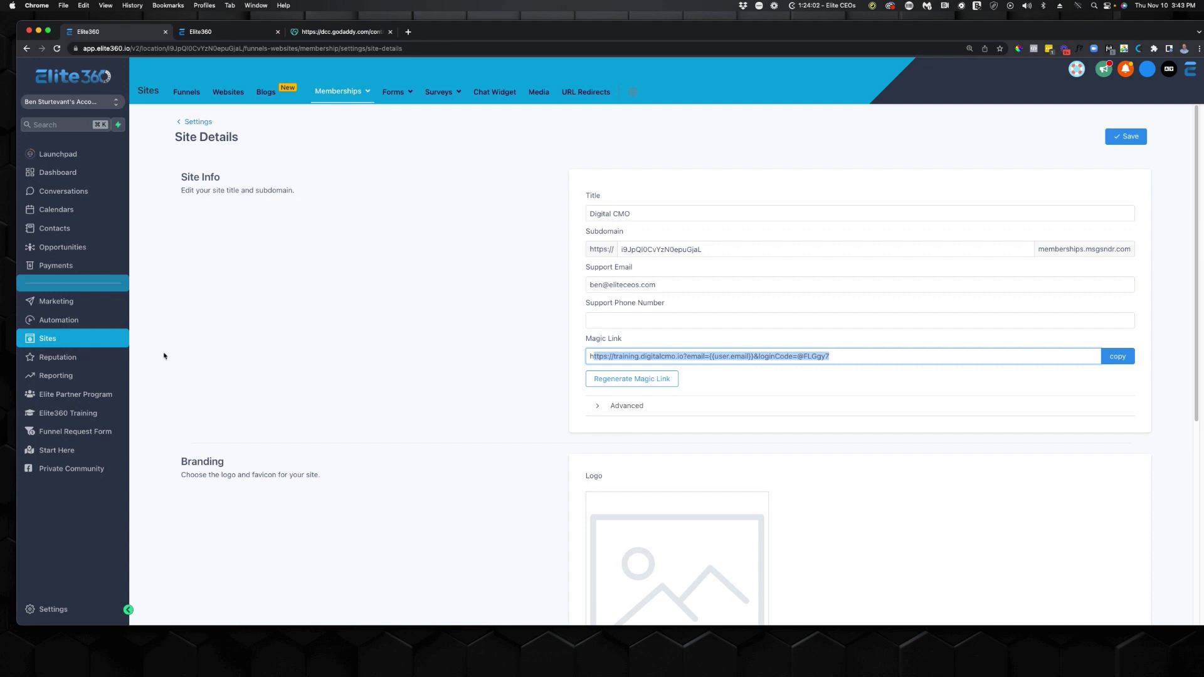
left_click(93, 319)
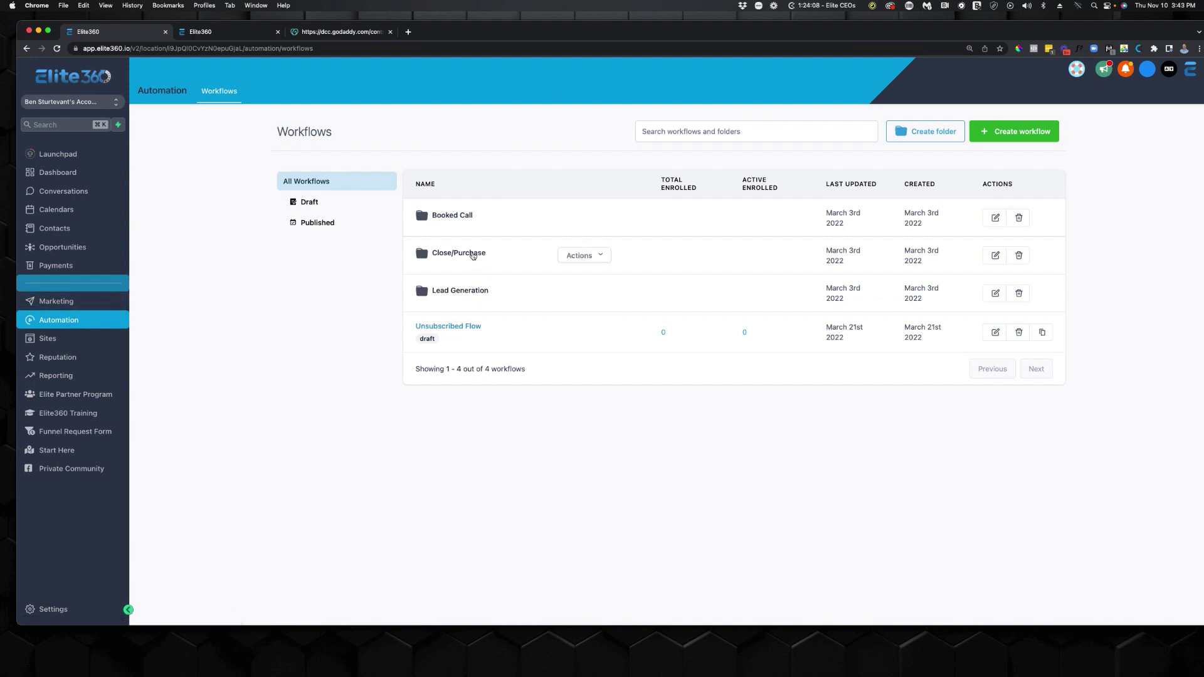
left_click(473, 254)
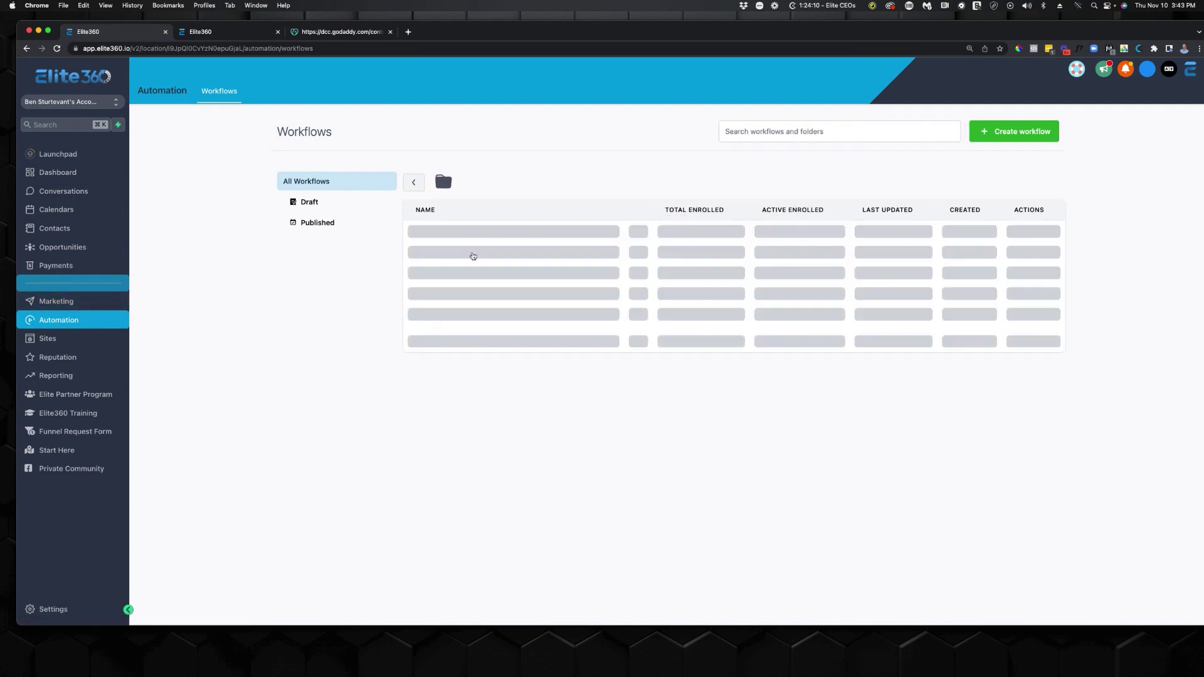
left_click(454, 246)
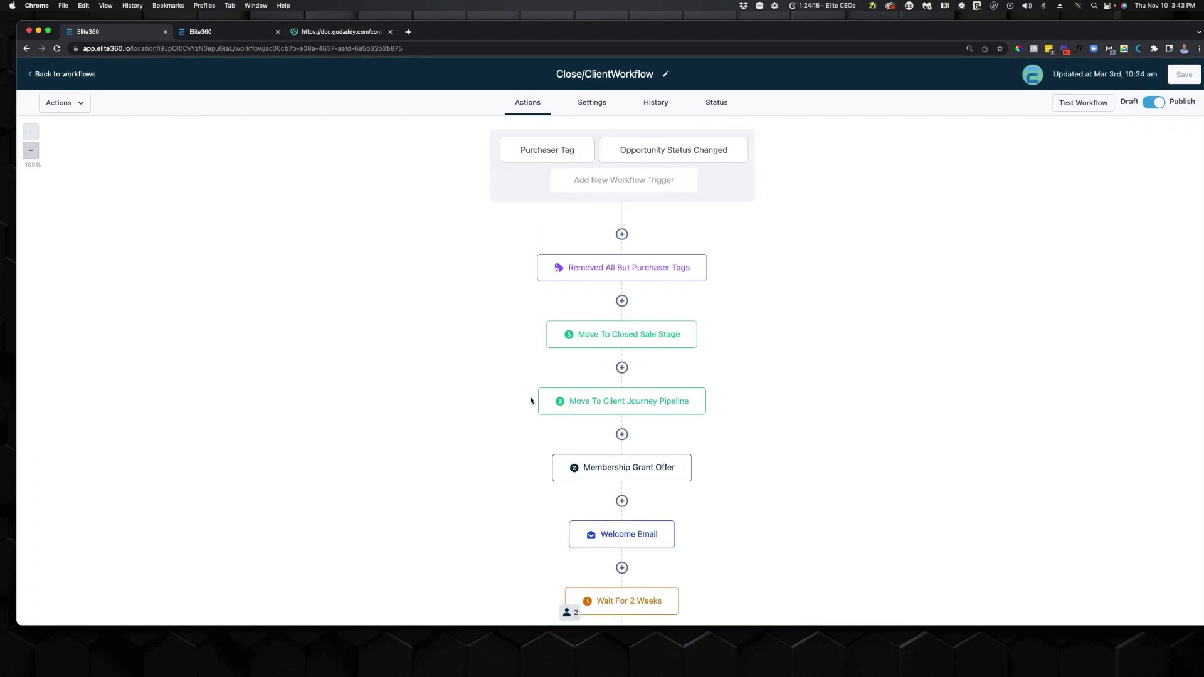
Confirm the Membership Grant Offer step grants Main Offer Membership, cancel, and return to the workflows.
scroll(531, 400, "down", 4)
scroll(627, 382, "up", 1)
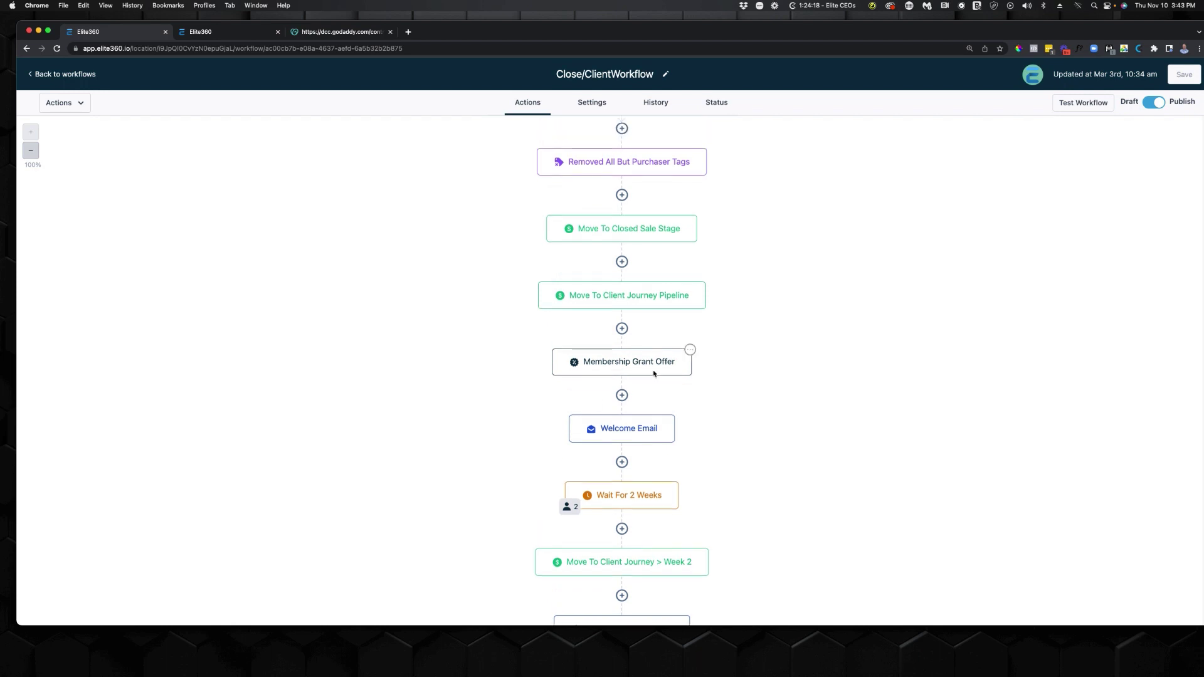
scroll(556, 343, "up", 3)
scroll(591, 181, "down", 18)
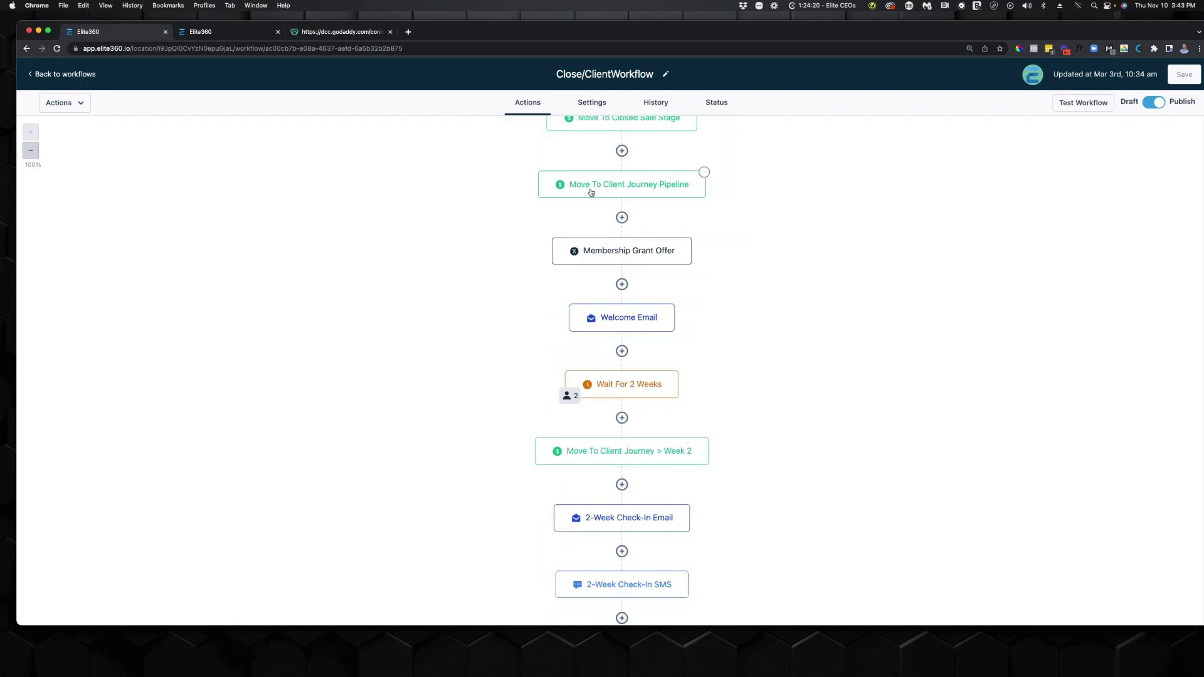
scroll(589, 199, "down", 20)
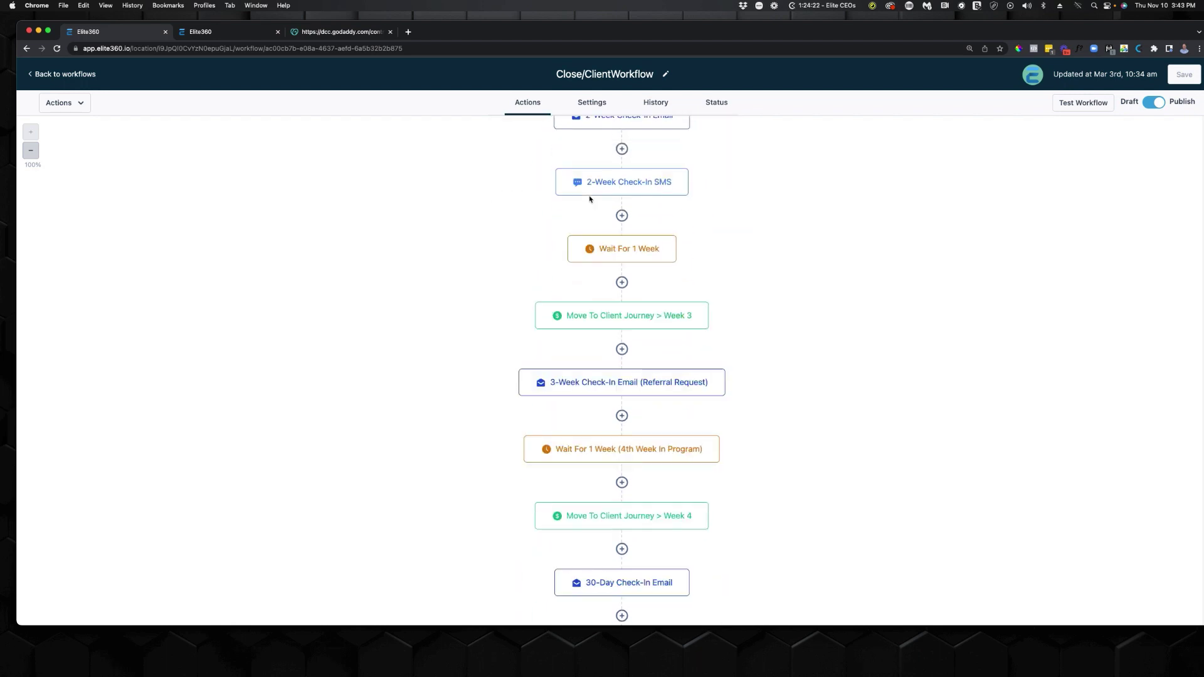
scroll(590, 204, "down", 8)
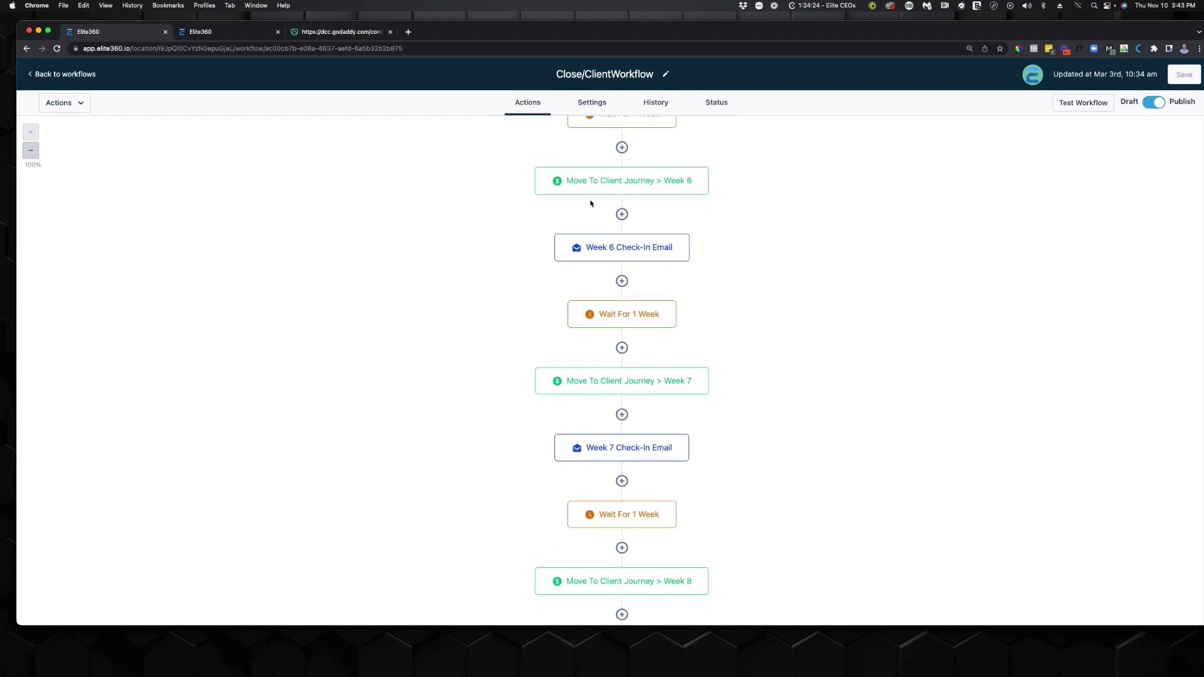
scroll(590, 232, "up", 20)
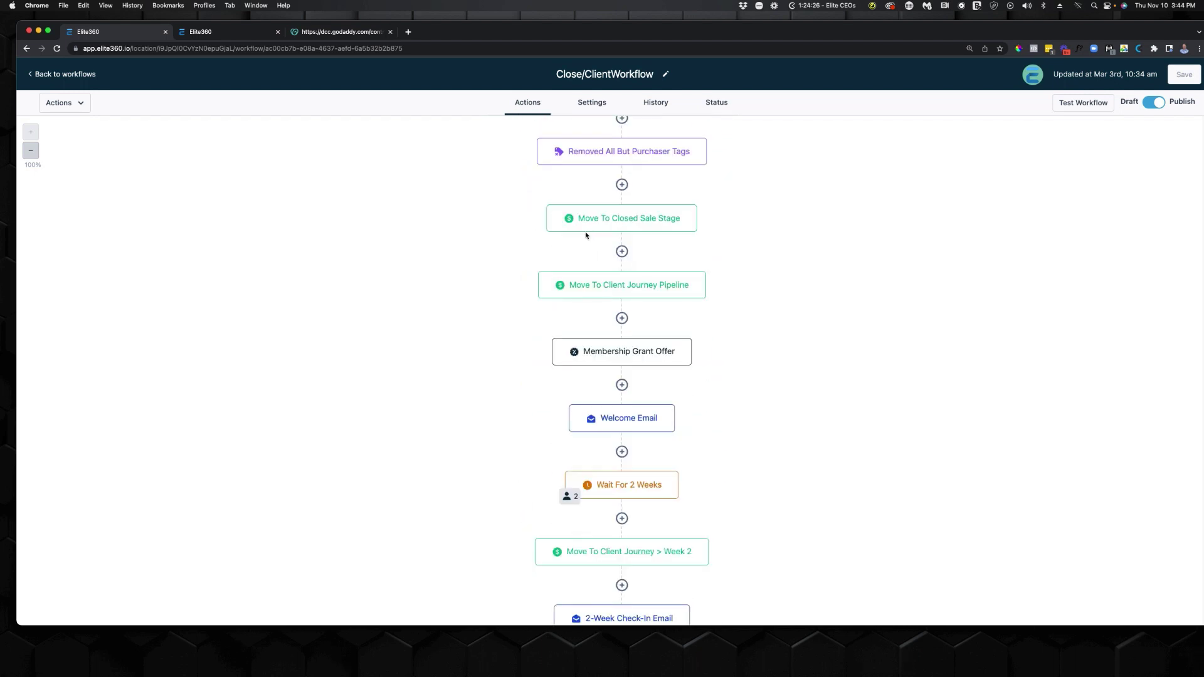
scroll(571, 310, "up", 3)
left_click(642, 458)
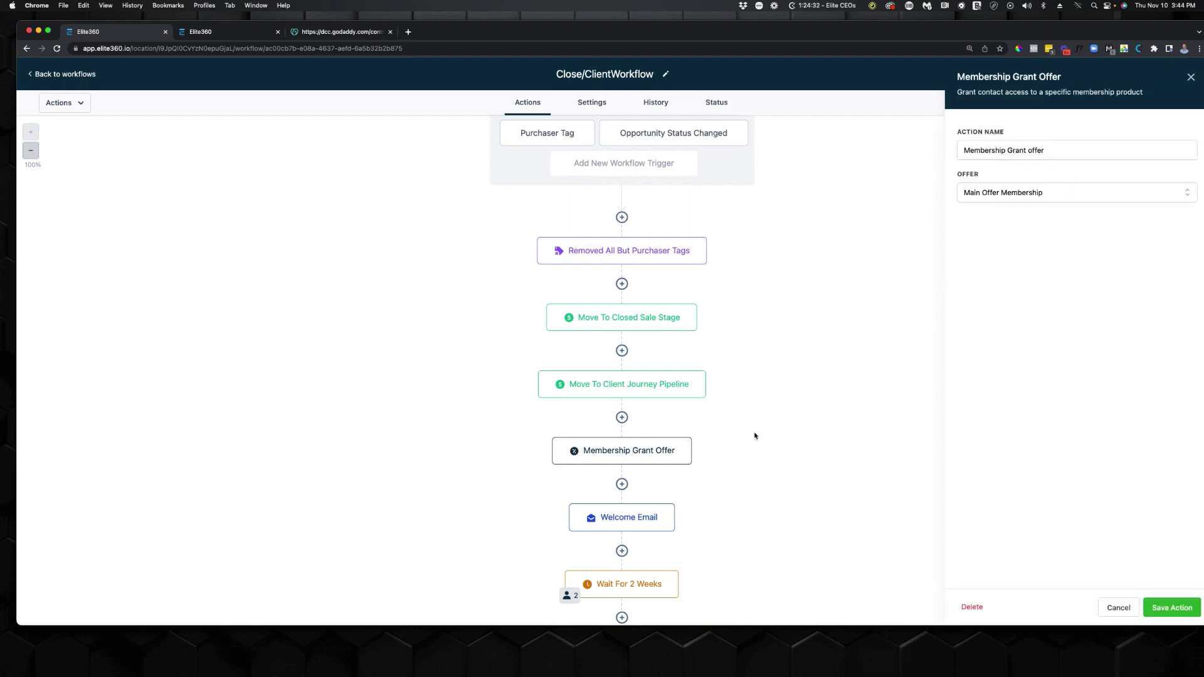
left_click(1118, 607)
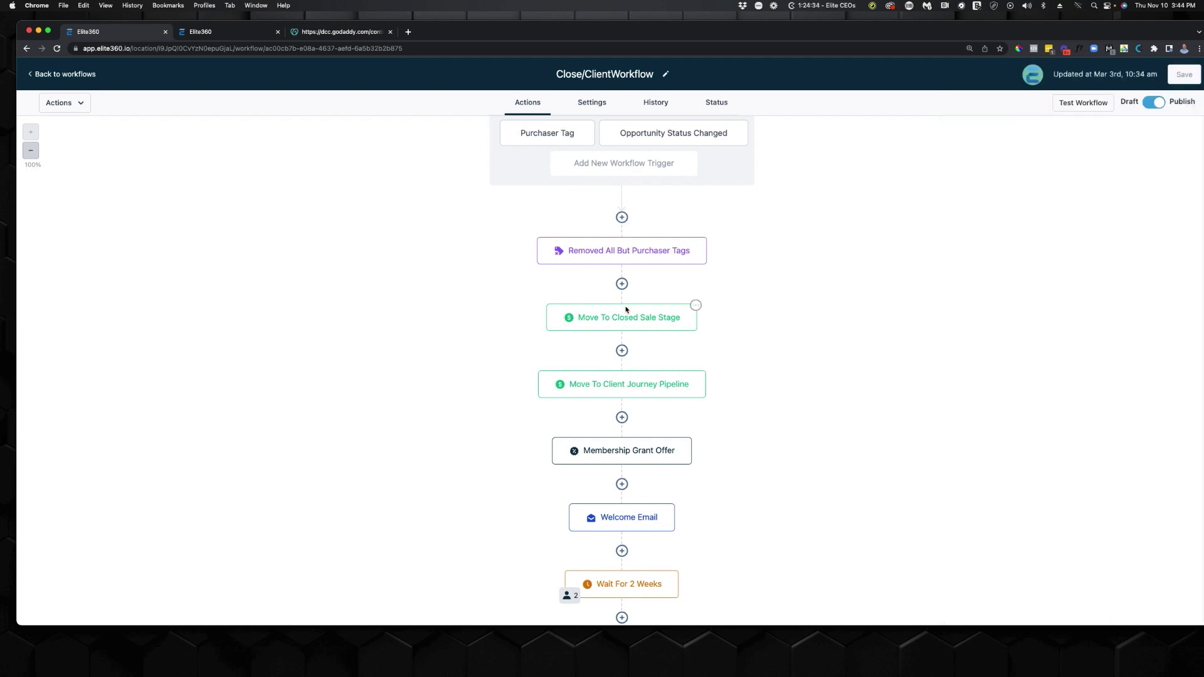
left_click(66, 76)
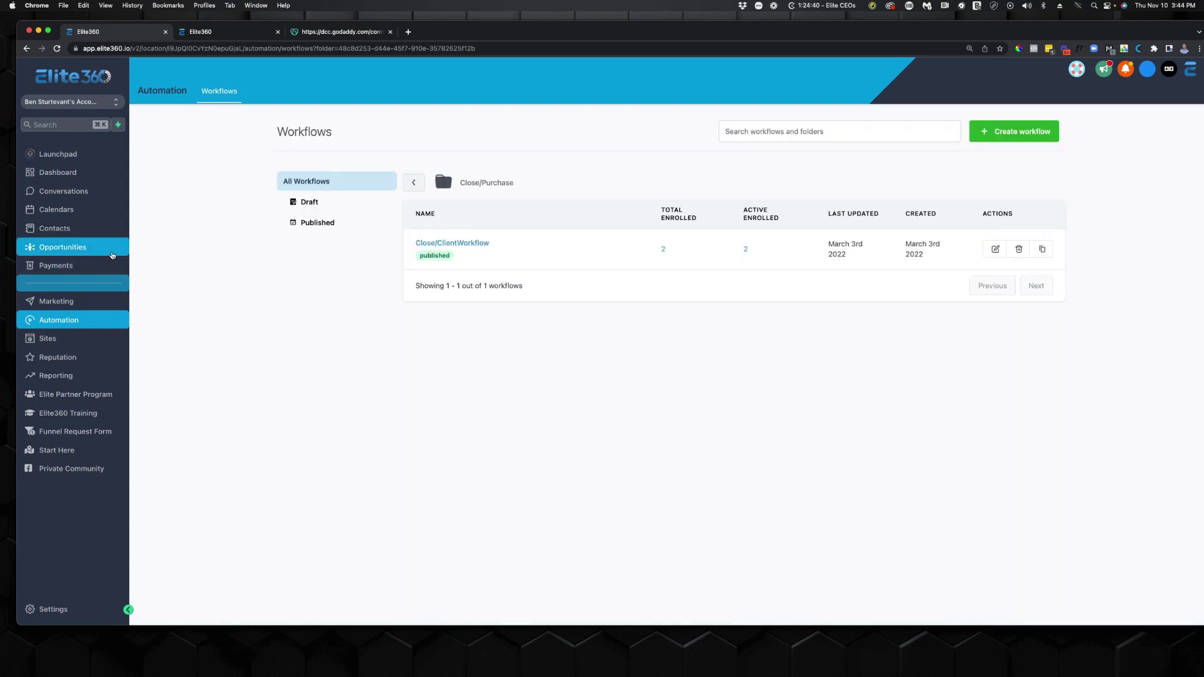
Open the test contact and add the 'purchaser' tag alongside its lead tag.
left_click(54, 229)
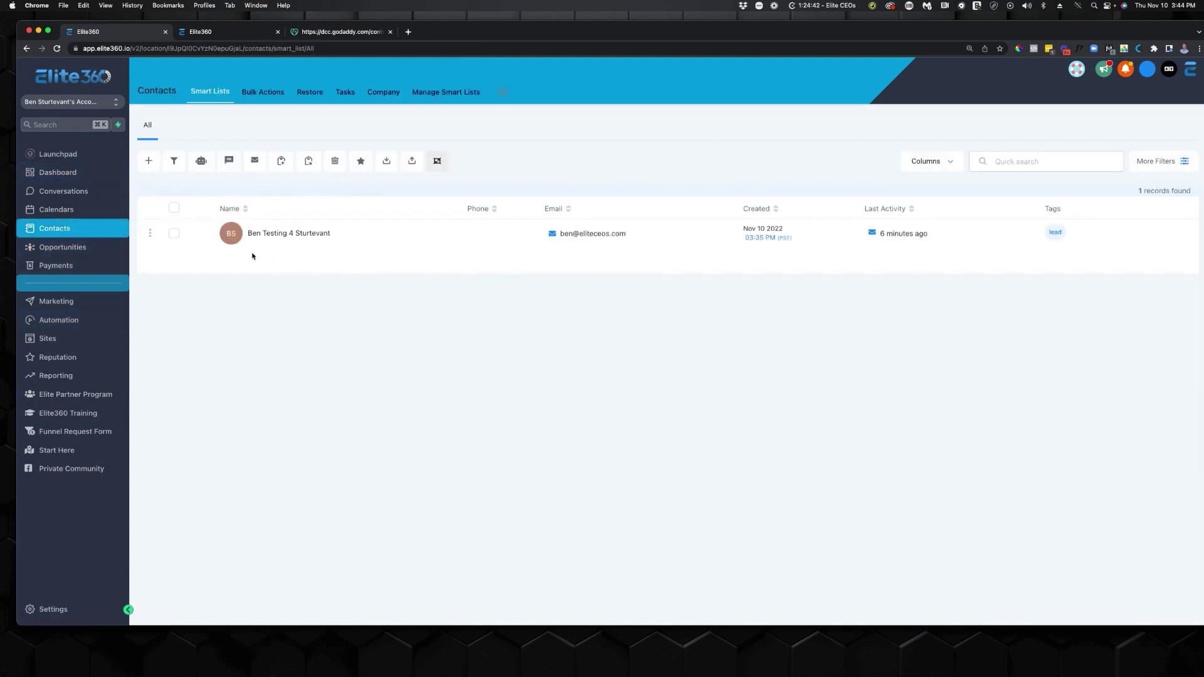
left_click(276, 309)
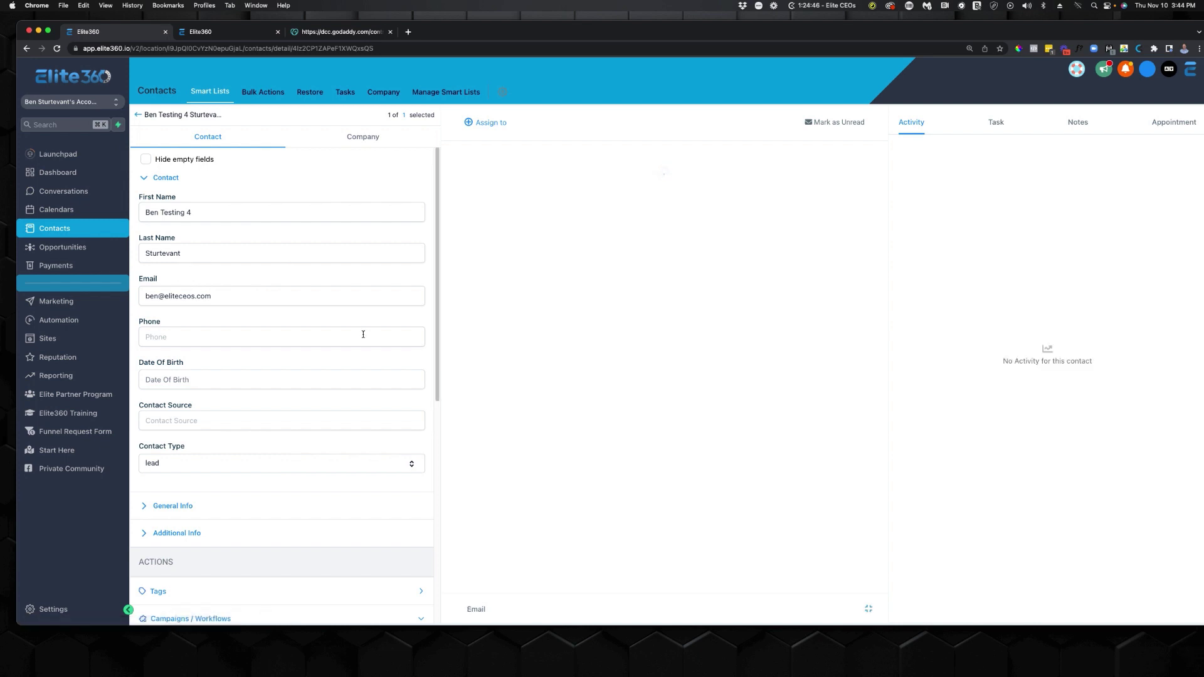
scroll(329, 395, "down", 1)
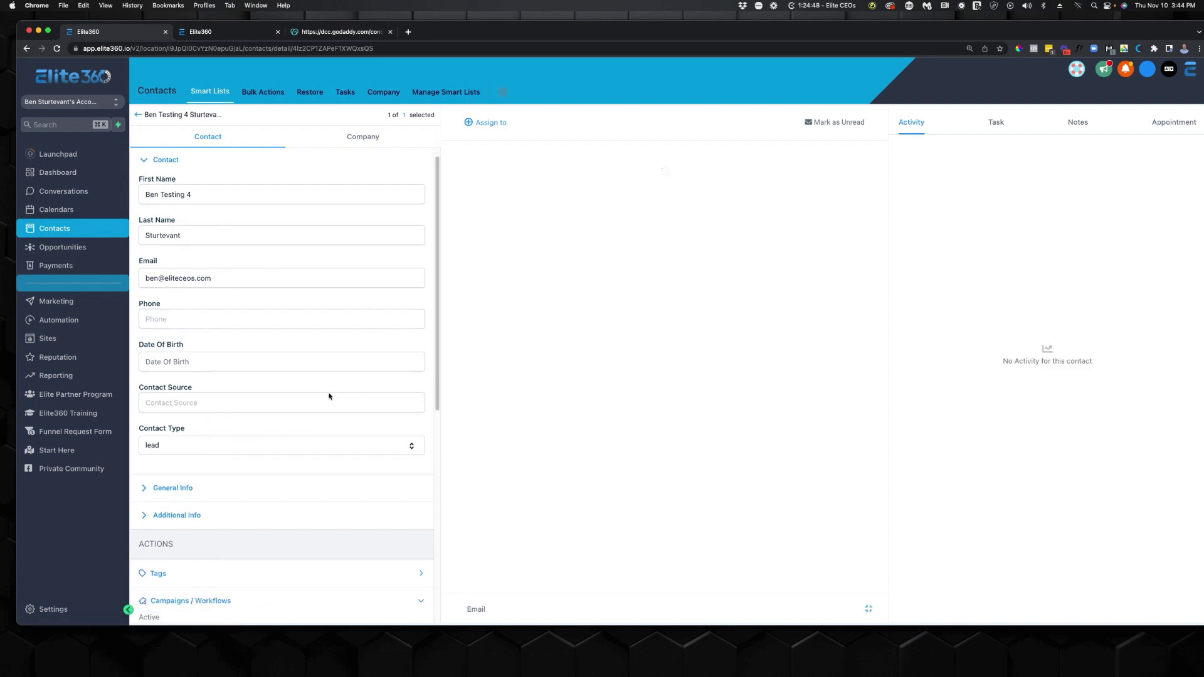
scroll(262, 409, "down", 5)
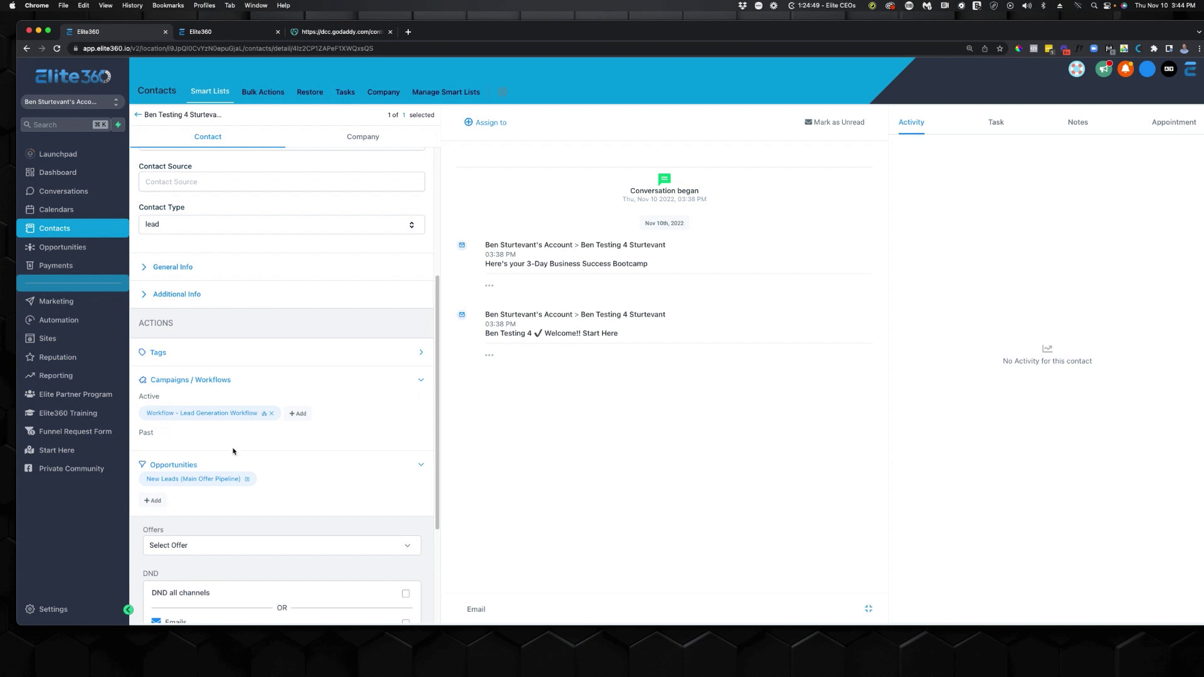
left_click(158, 352)
left_click(199, 375)
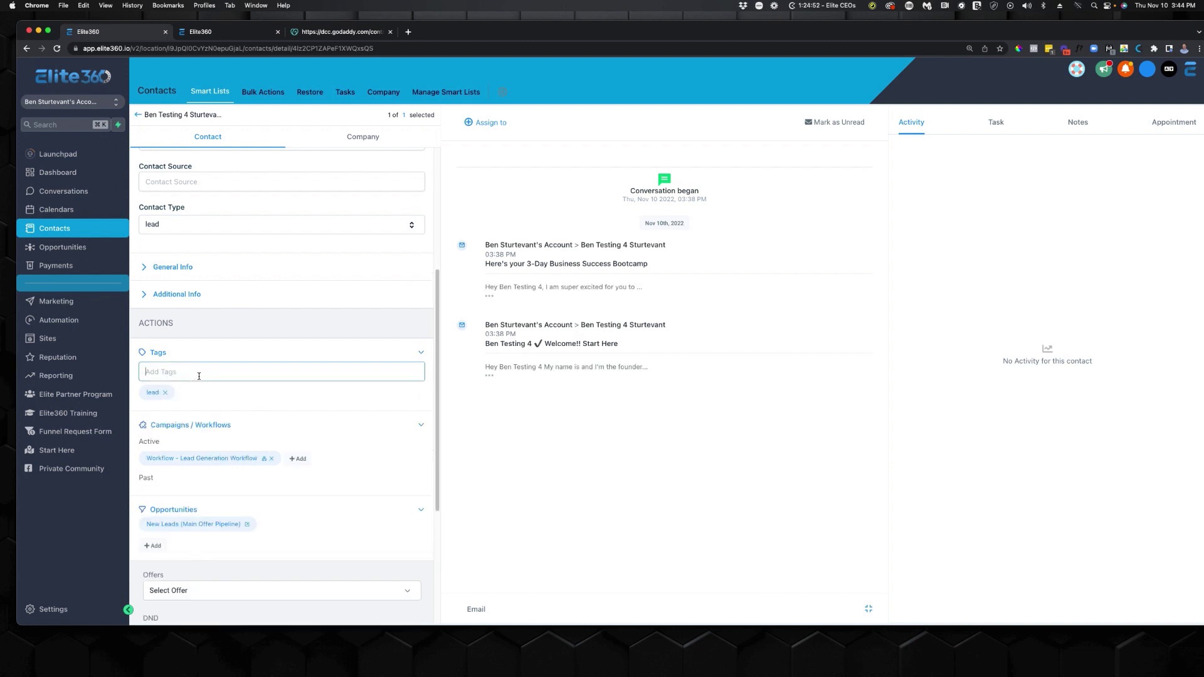
type("purc")
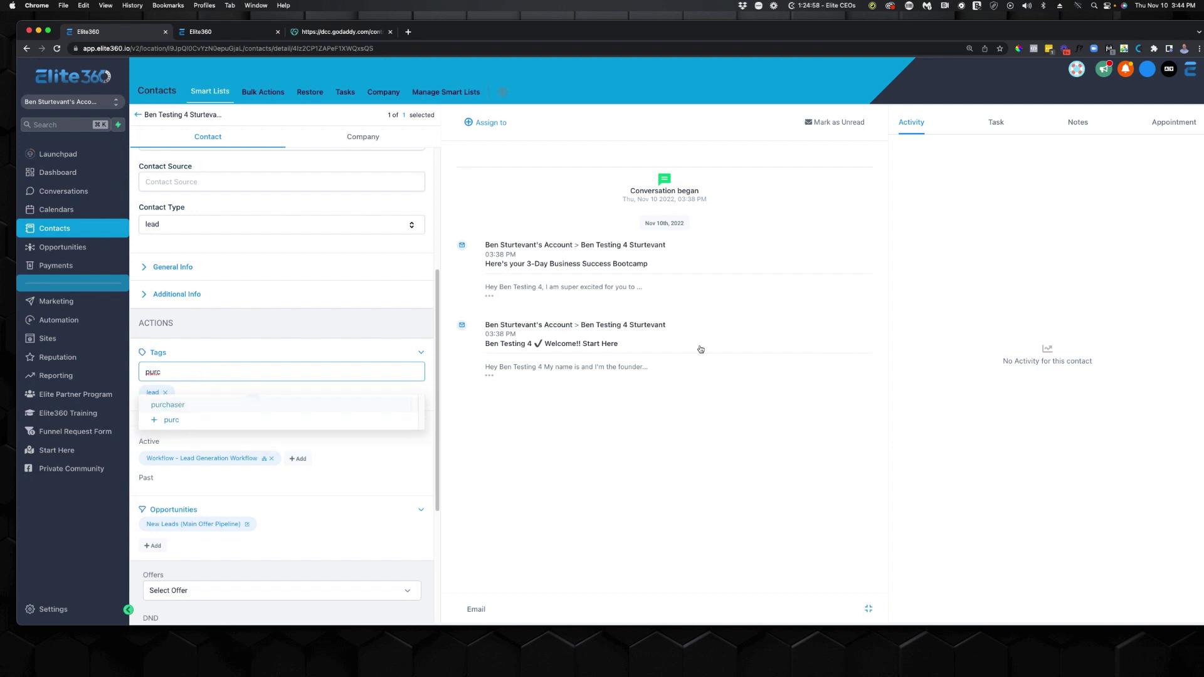
left_click(182, 404)
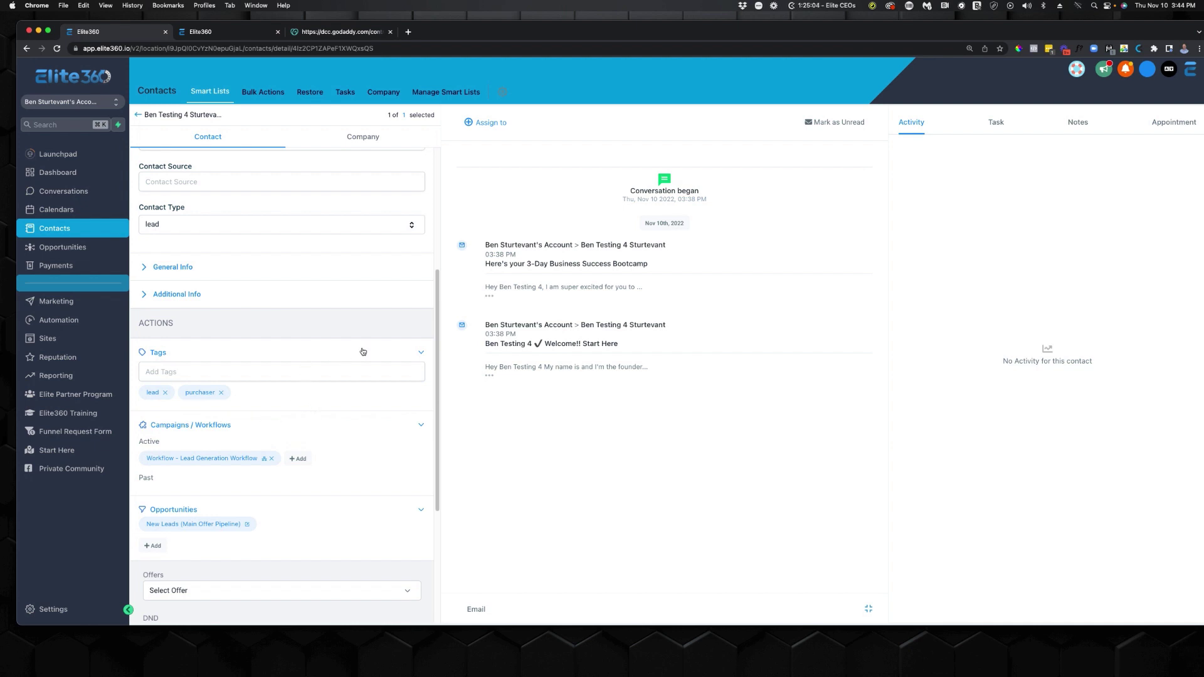
scroll(363, 349, "down", 3)
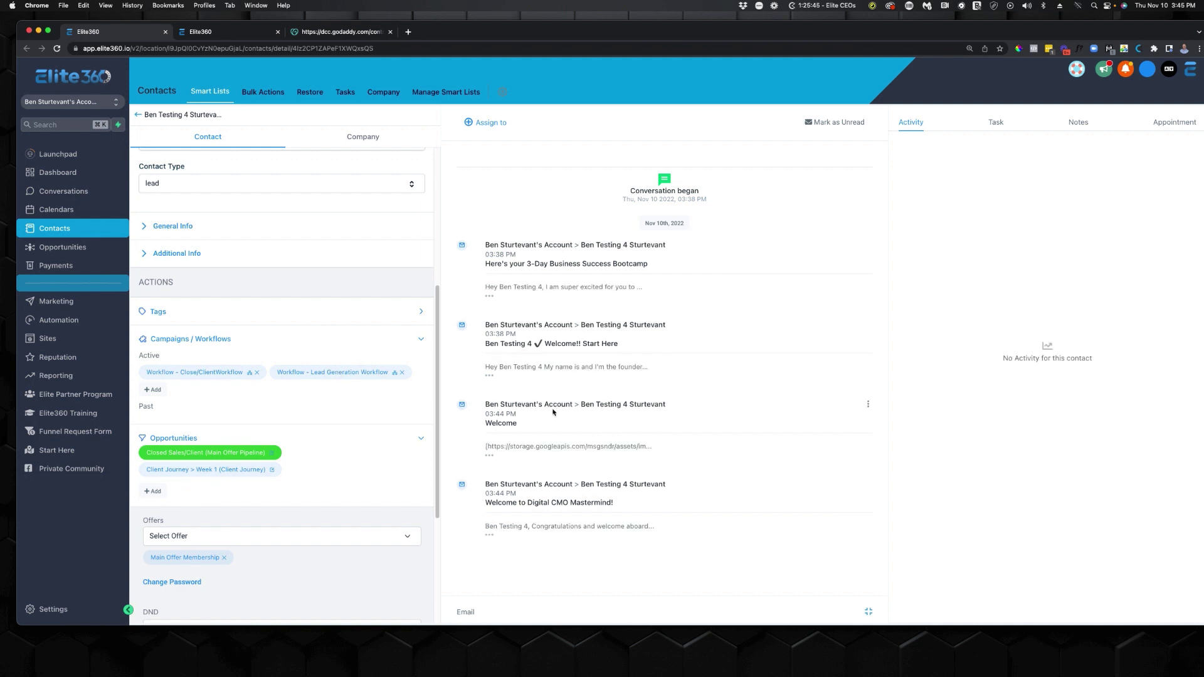
Open the Welcome!! Start Here email's Login Here link in a new tab to view the course library.
left_click(489, 456)
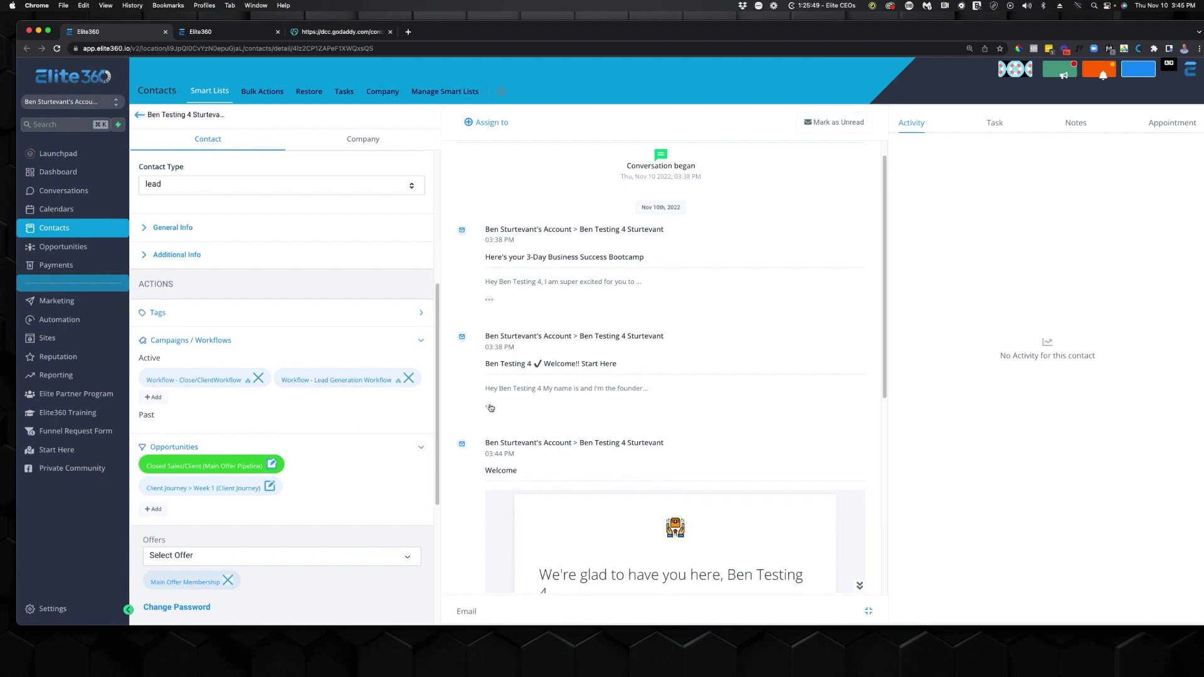
left_click(489, 406)
scroll(541, 396, "down", 15)
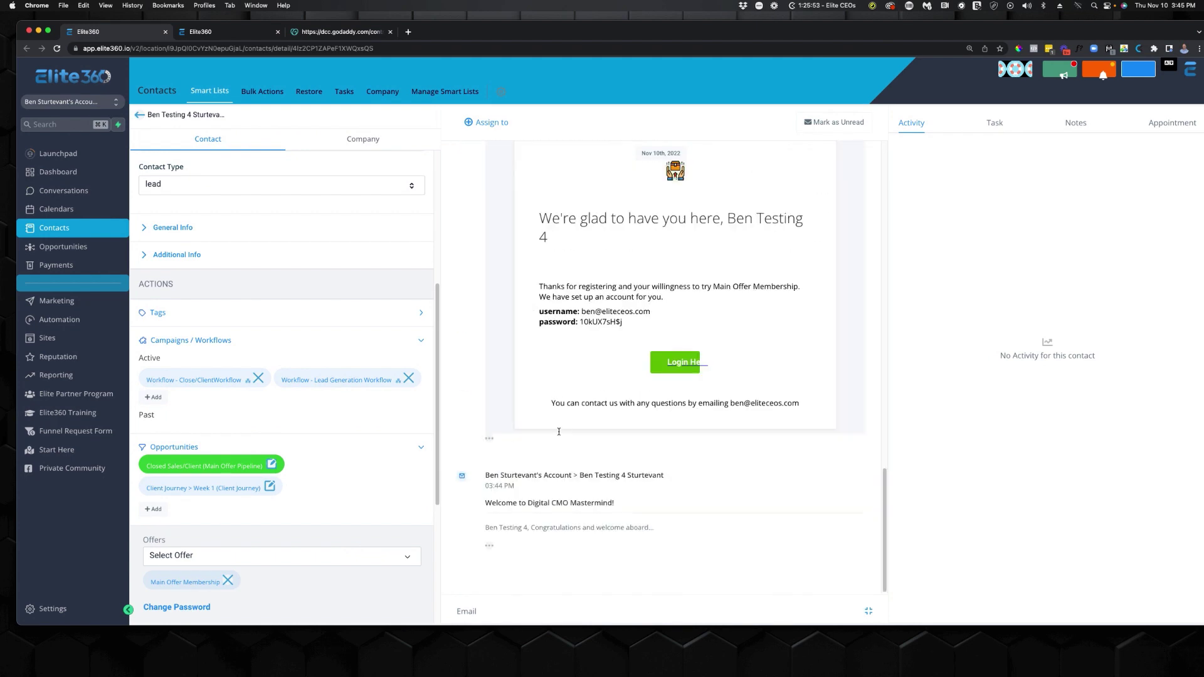
scroll(580, 338, "up", 2)
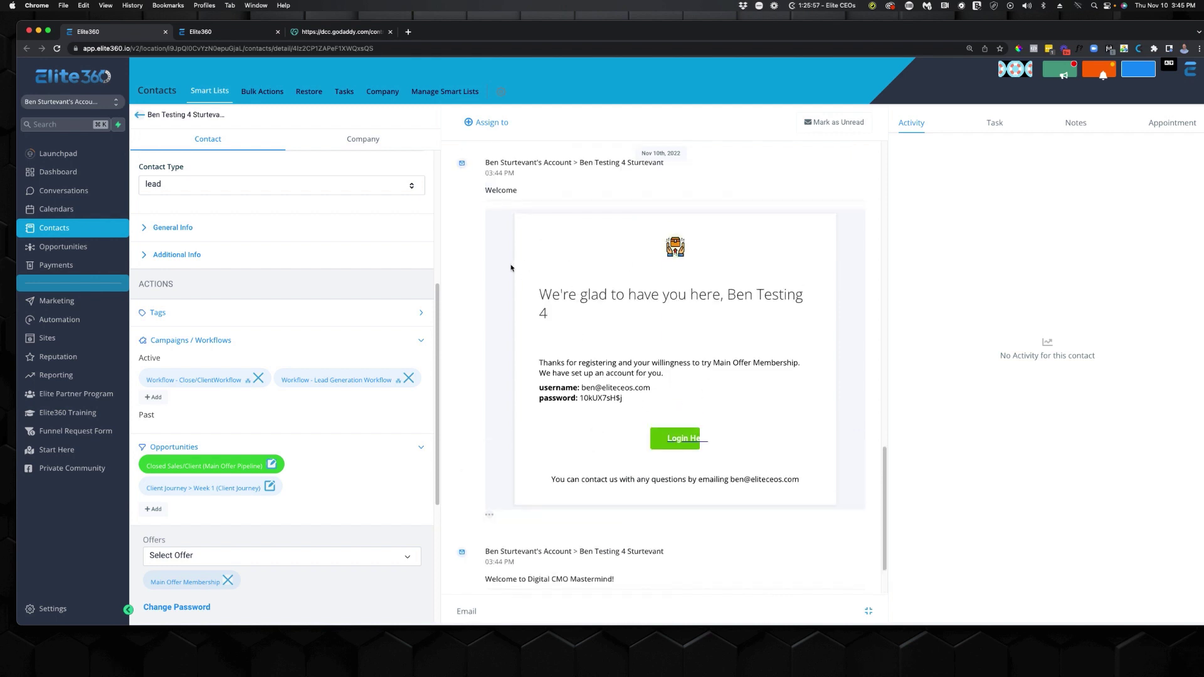
right_click(659, 434)
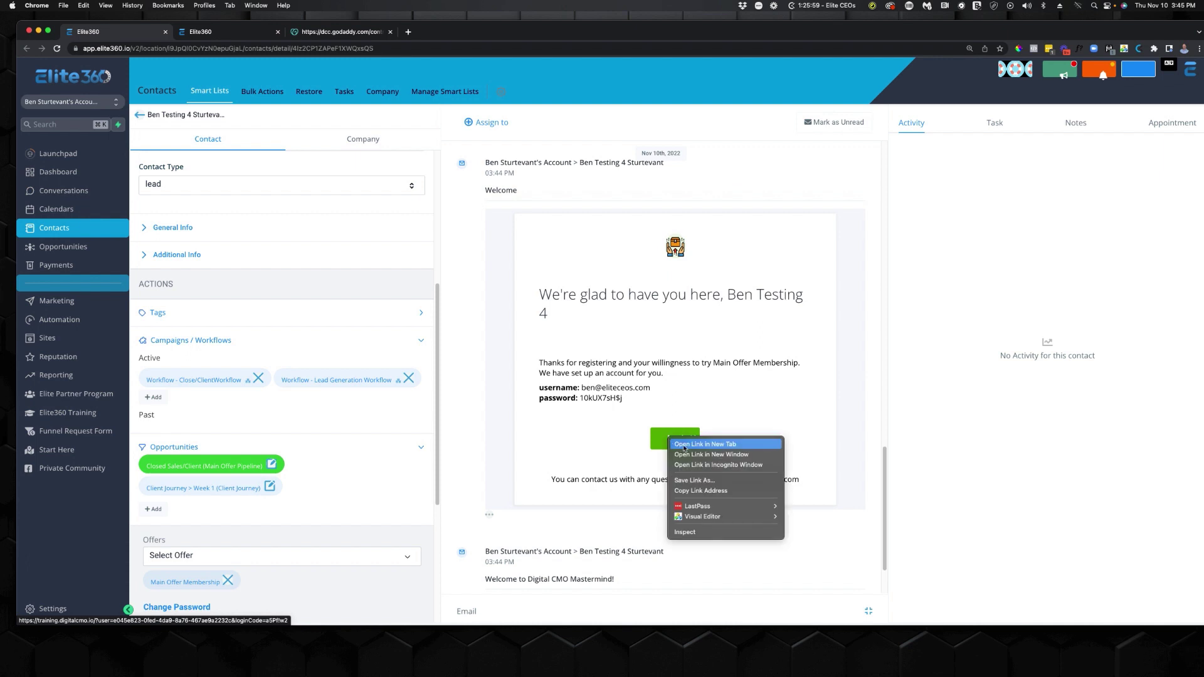
left_click(696, 440)
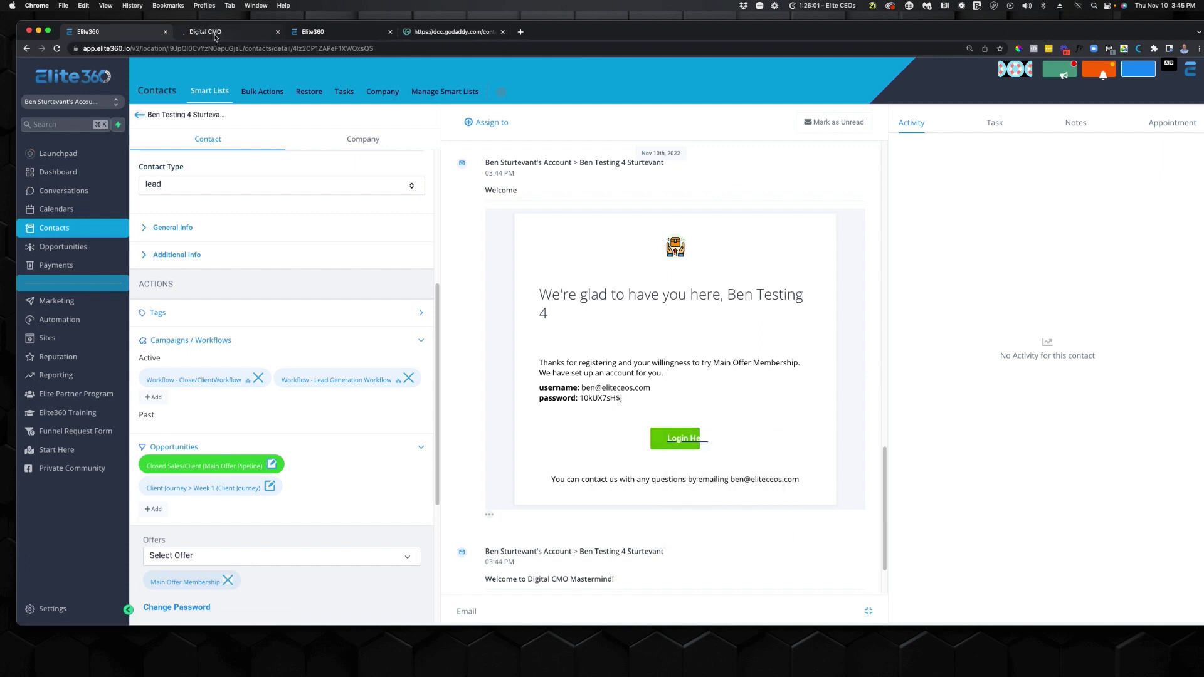
left_click(214, 33)
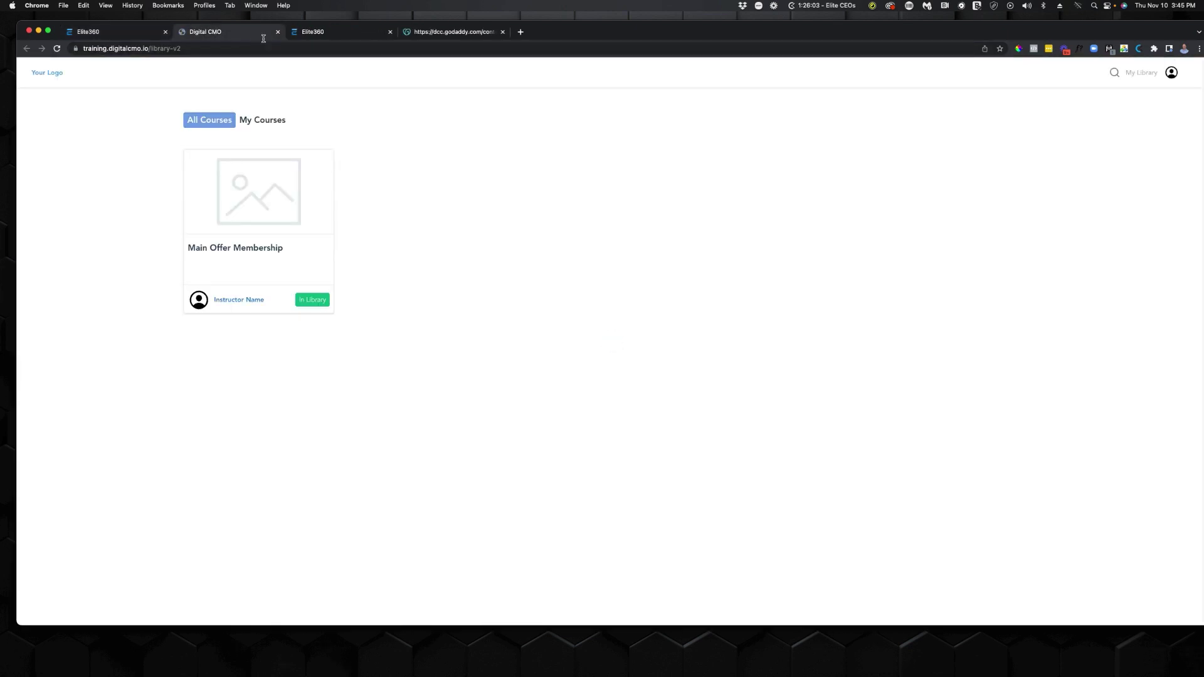
left_click(277, 32)
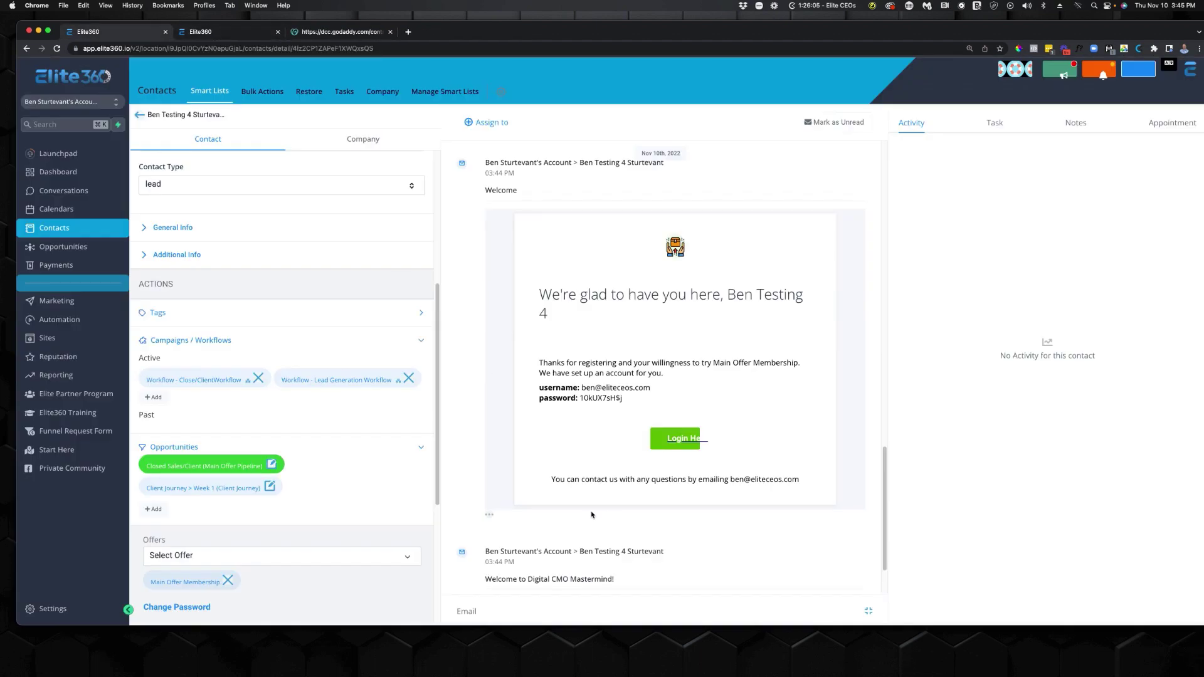
Expand the second welcome email to read its full text.
scroll(583, 524, "down", 2)
left_click(490, 546)
scroll(537, 507, "down", 2)
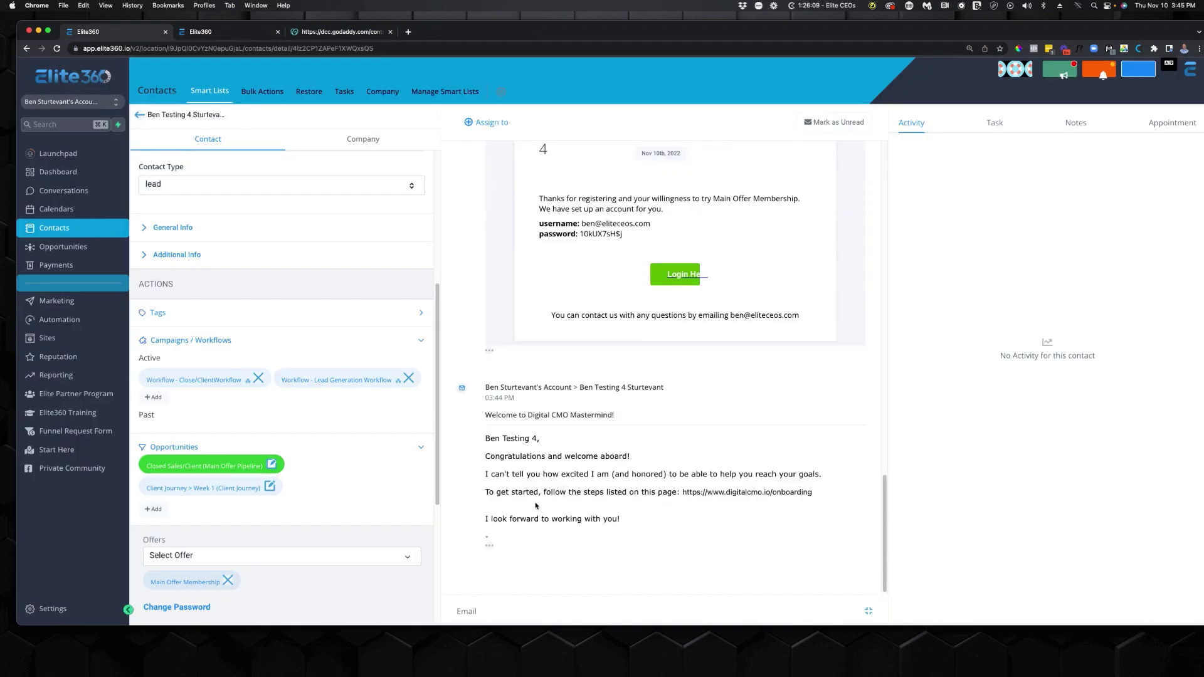
scroll(250, 433, "down", 2)
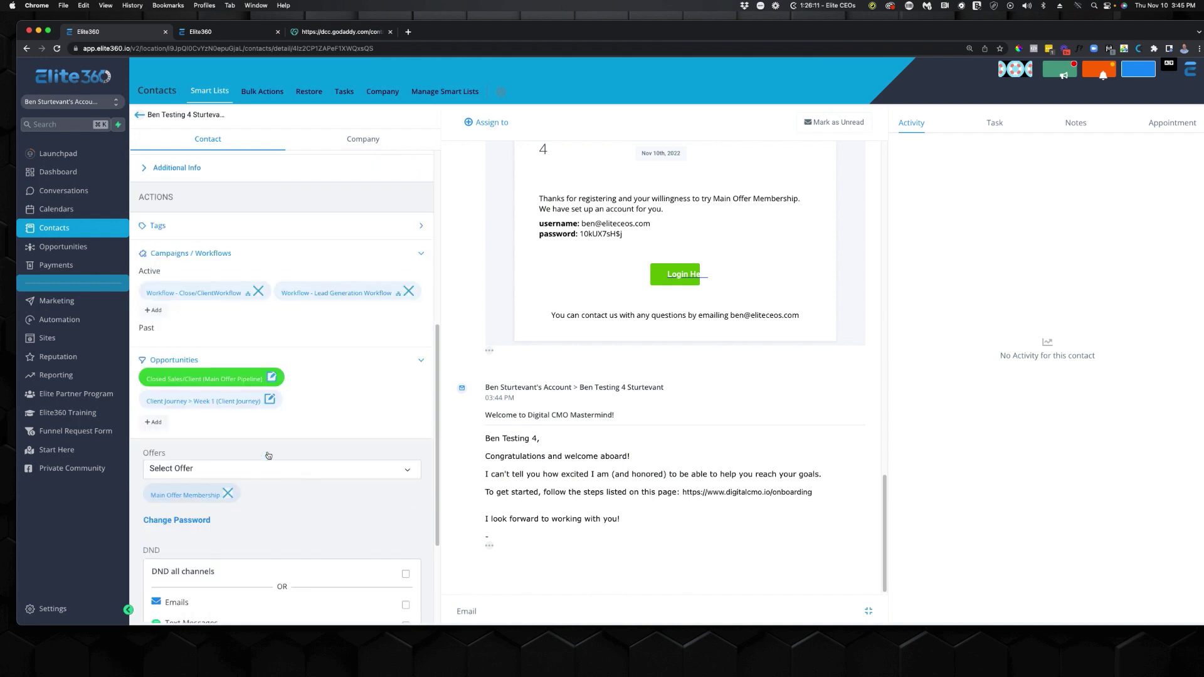
Check the Closed Sales/Client opportunity's 10,000.00 lead value and close it without saving.
left_click(270, 377)
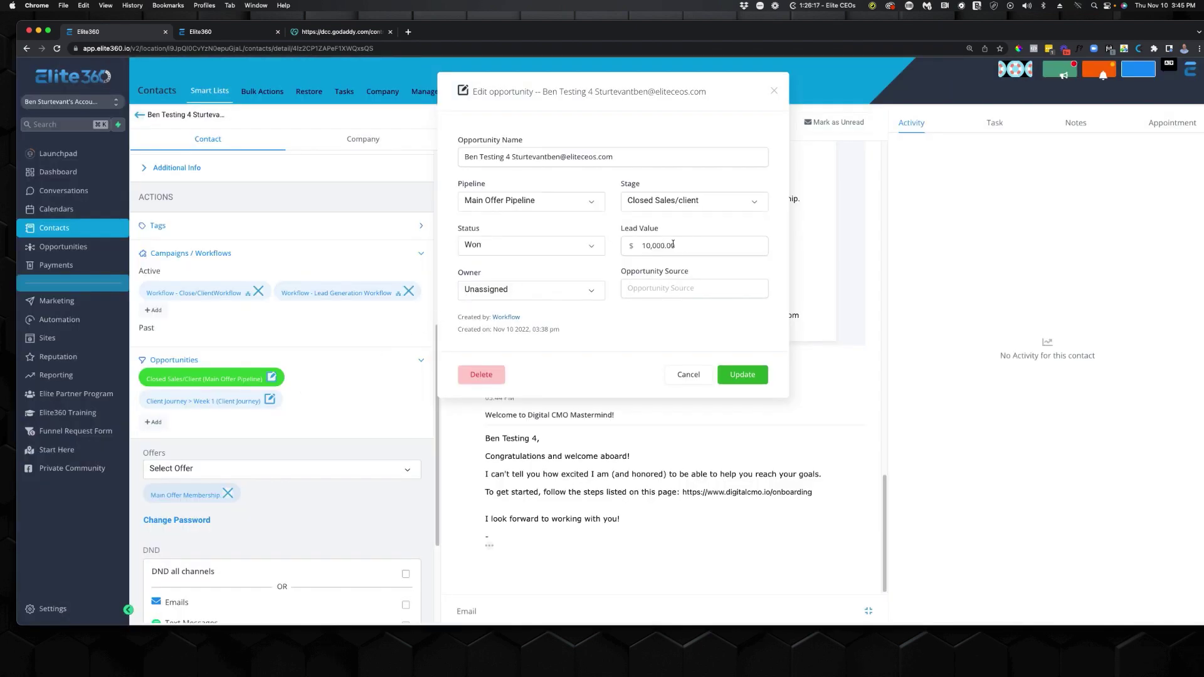
double_click(727, 248)
left_click(724, 263)
left_click(688, 375)
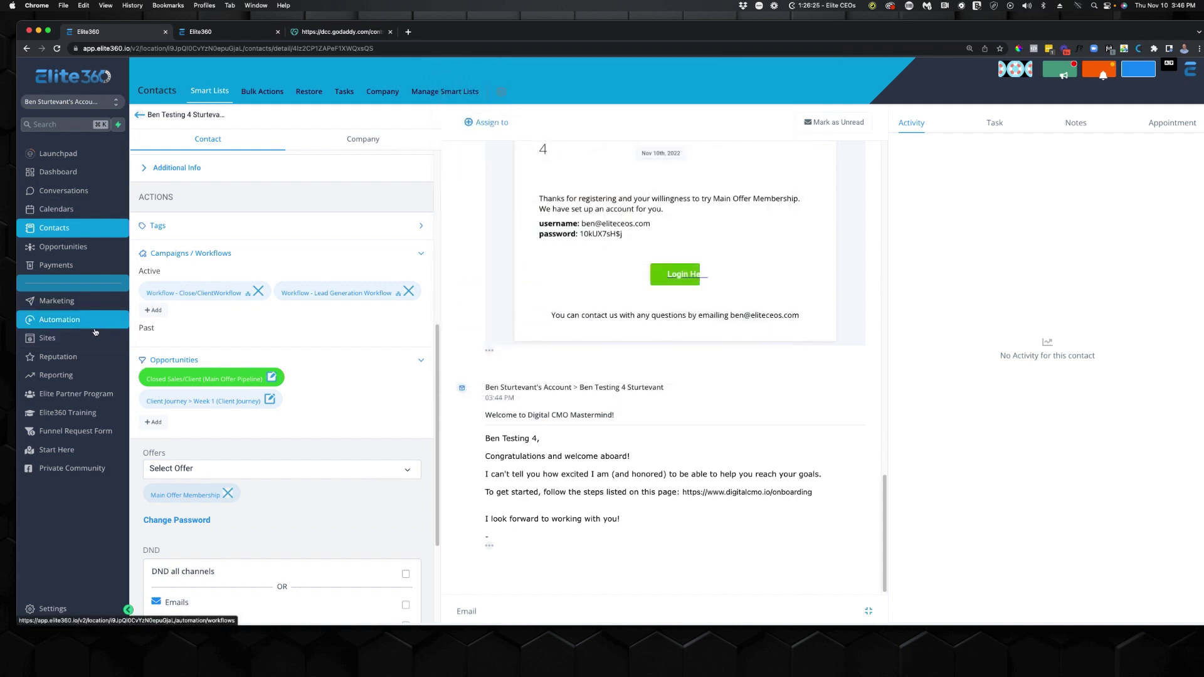
Check the $10,000.00 pipeline value on the dashboard, then view the Main Offer Pipeline stages.
left_click(58, 172)
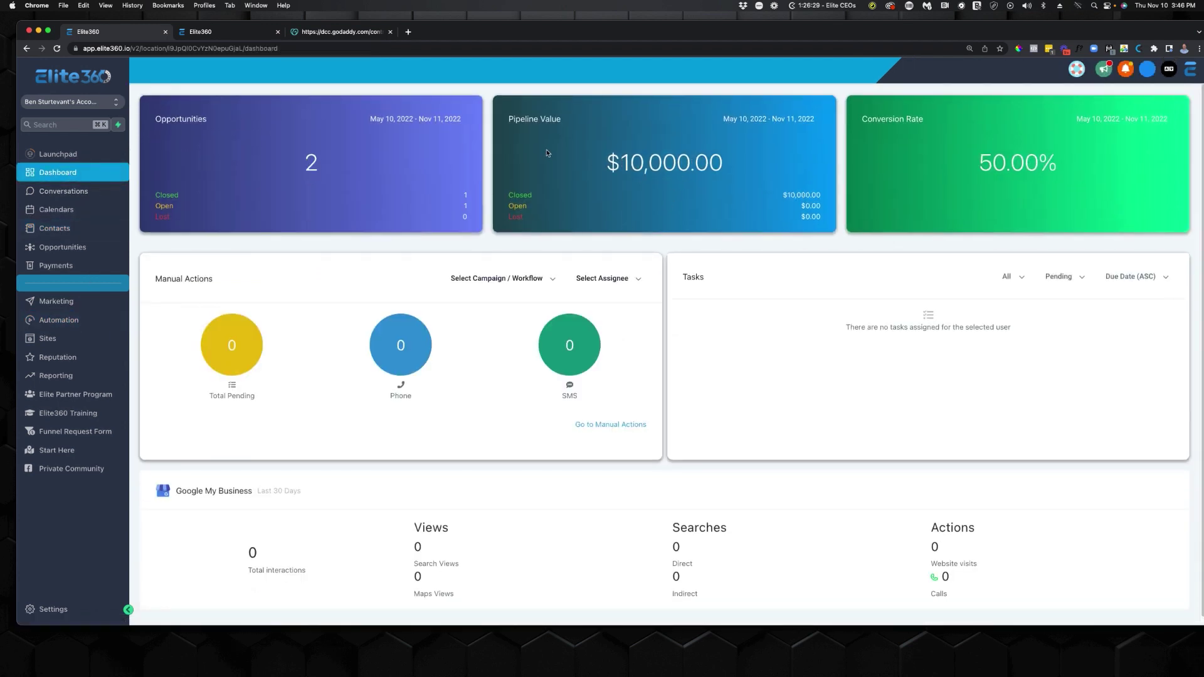
left_click_drag(545, 155, 744, 162)
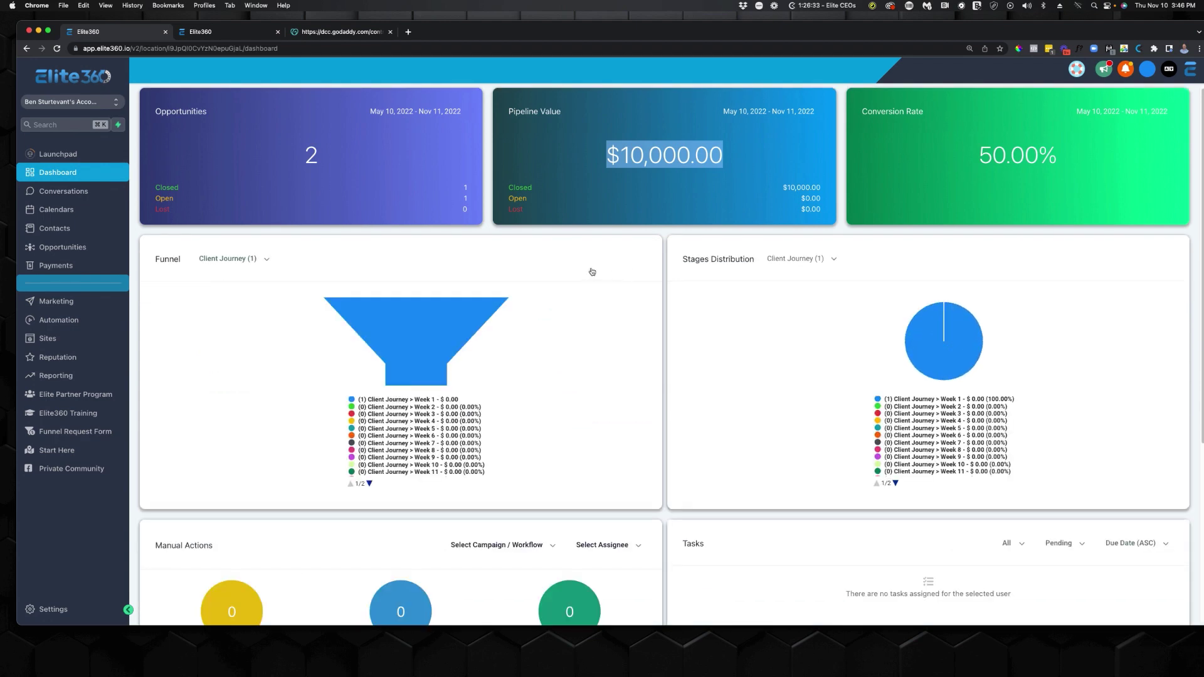
left_click(70, 248)
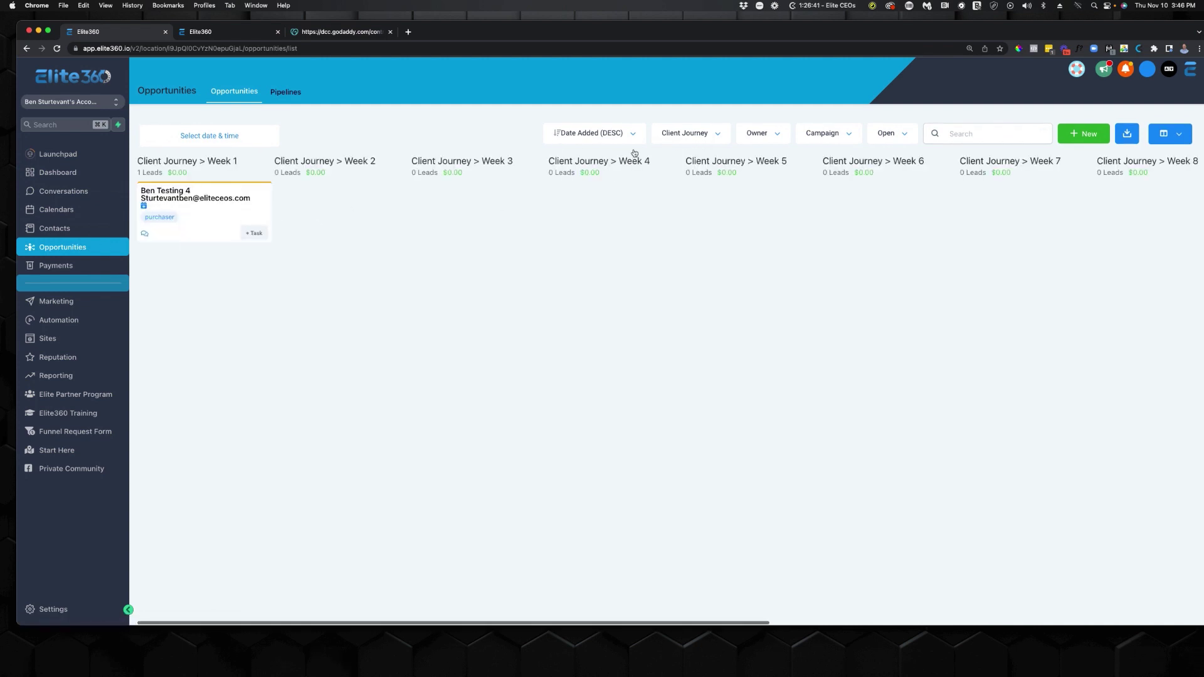
left_click(663, 138)
left_click(688, 172)
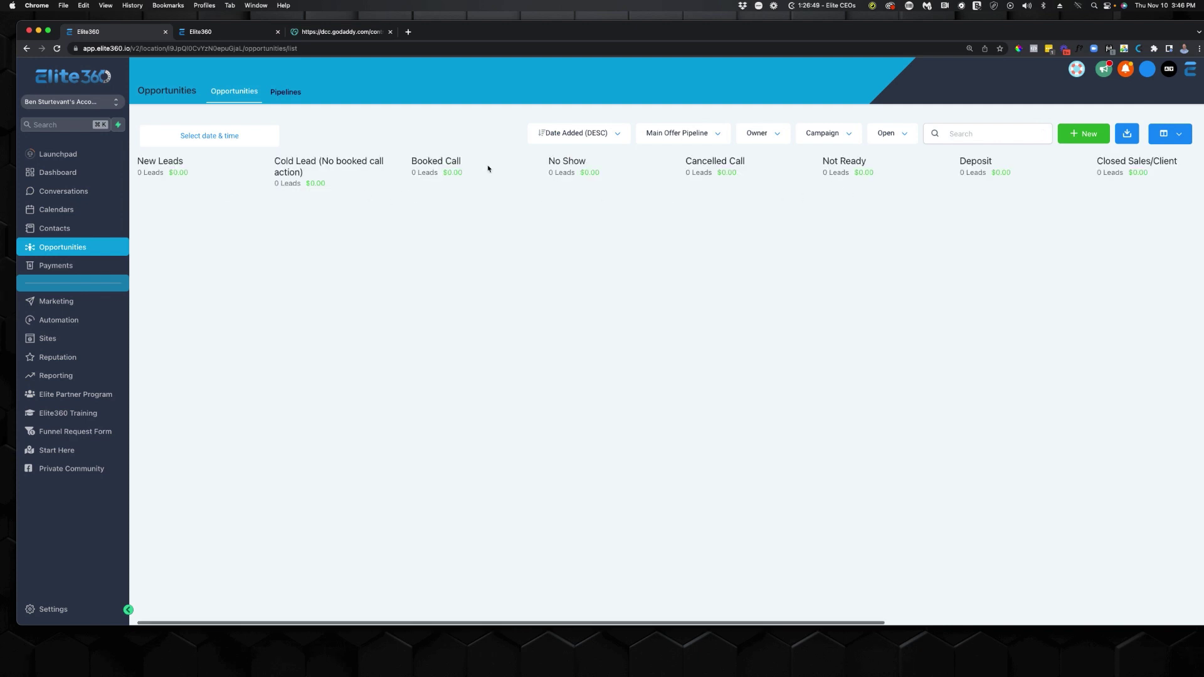
Switch to the Client Journey pipeline and confirm the test contact's card sits in Week 1.
left_click(678, 134)
left_click(668, 161)
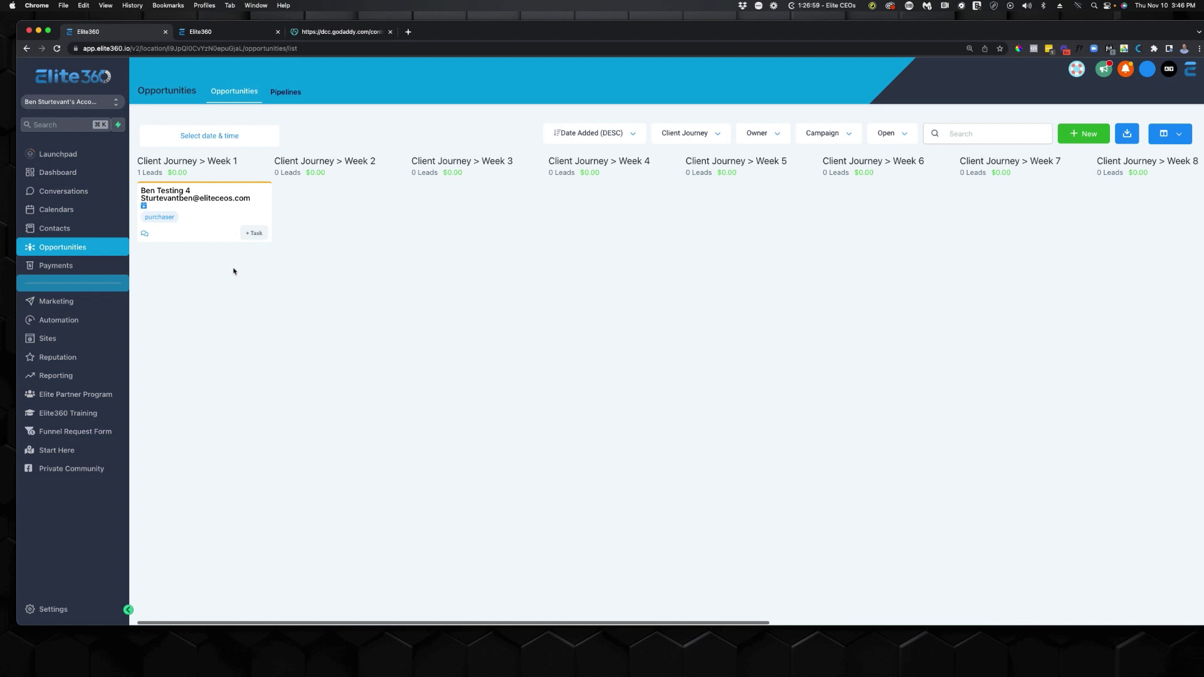
left_click_drag(235, 207, 183, 198)
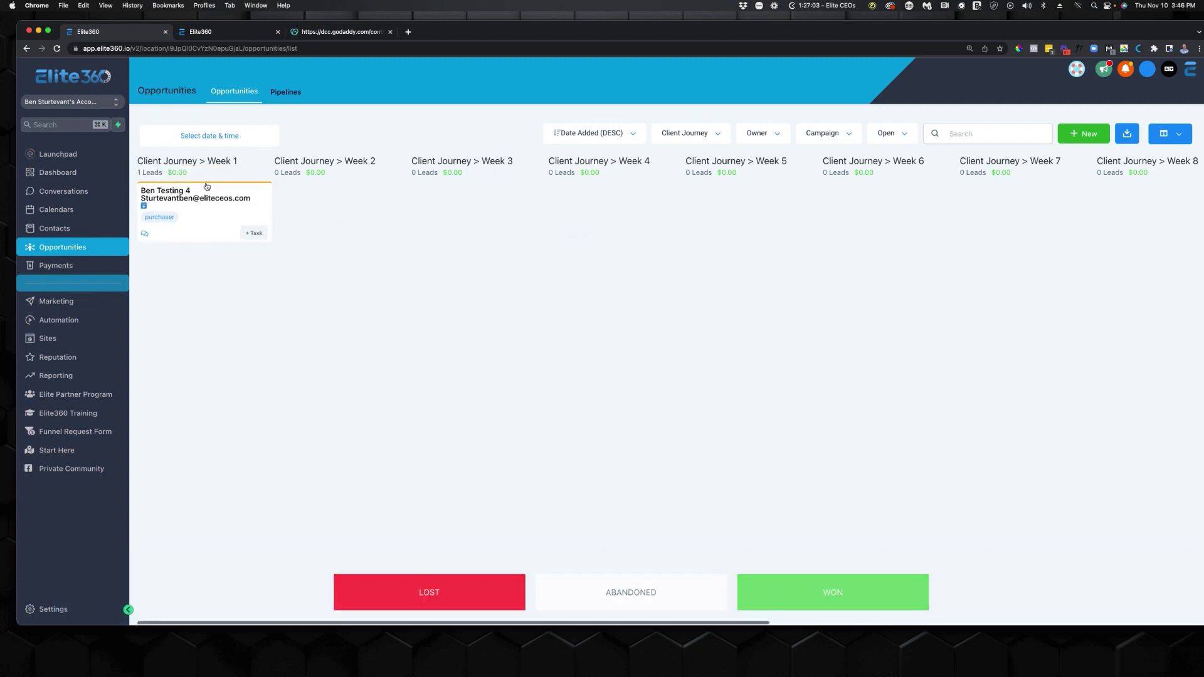
left_click(88, 318)
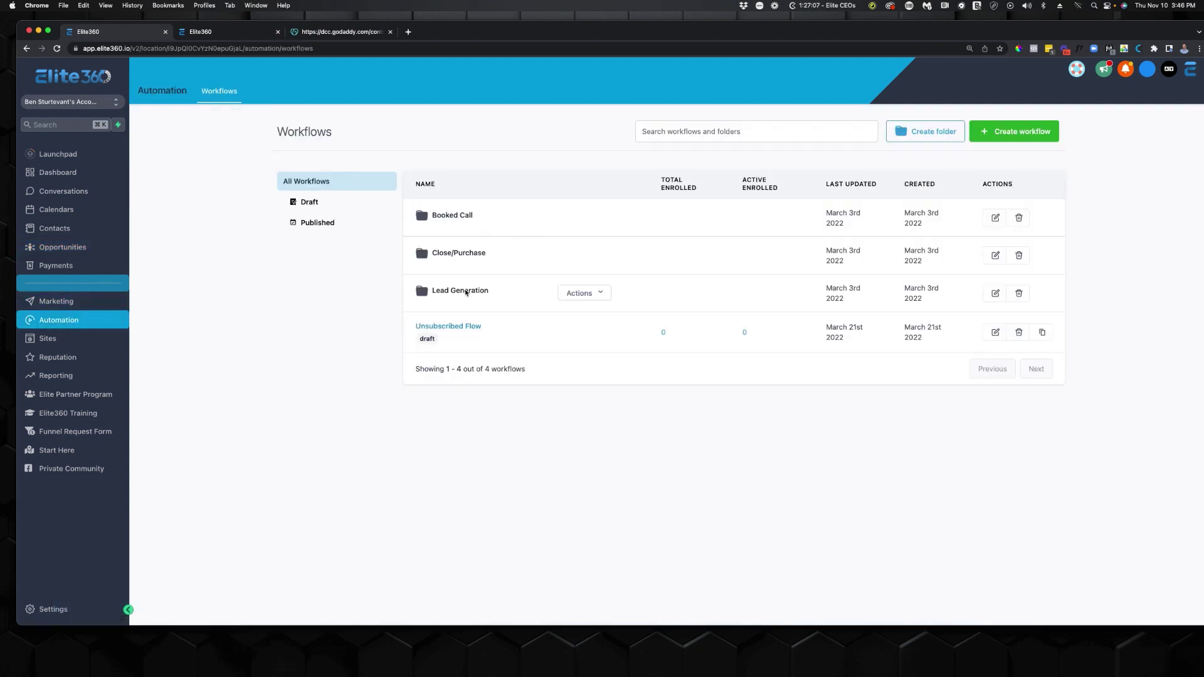
Look into the Lead Generation workflow folder, then open the Booked Call folder.
left_click(466, 291)
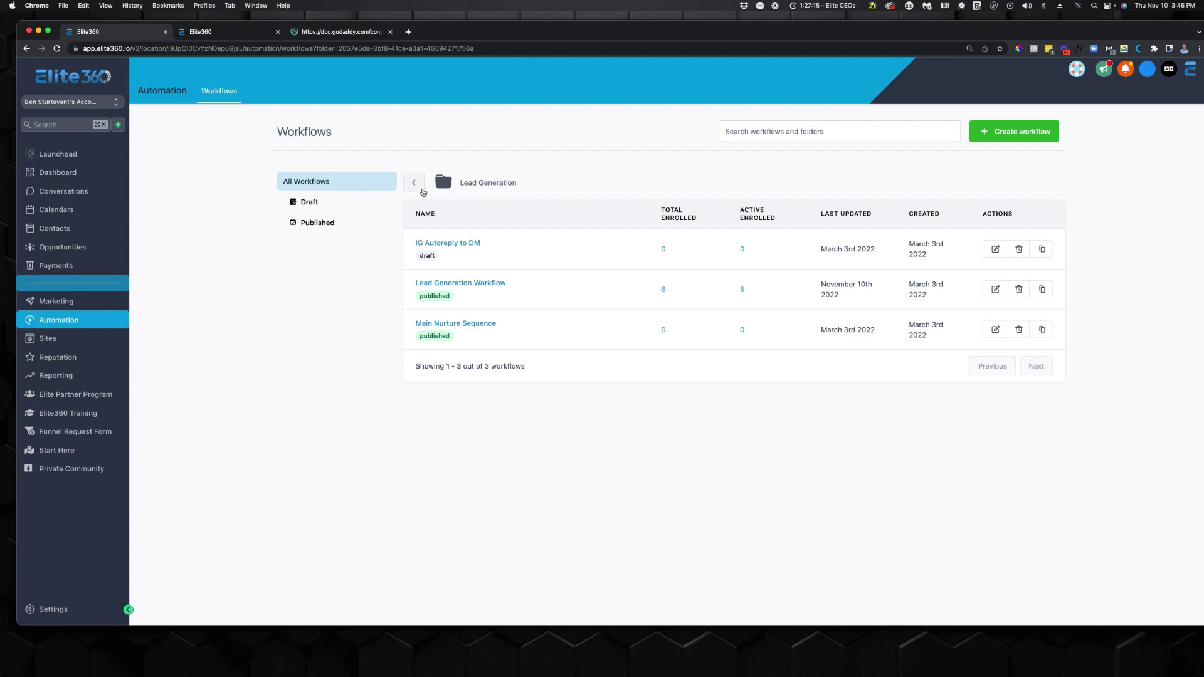
left_click(421, 190)
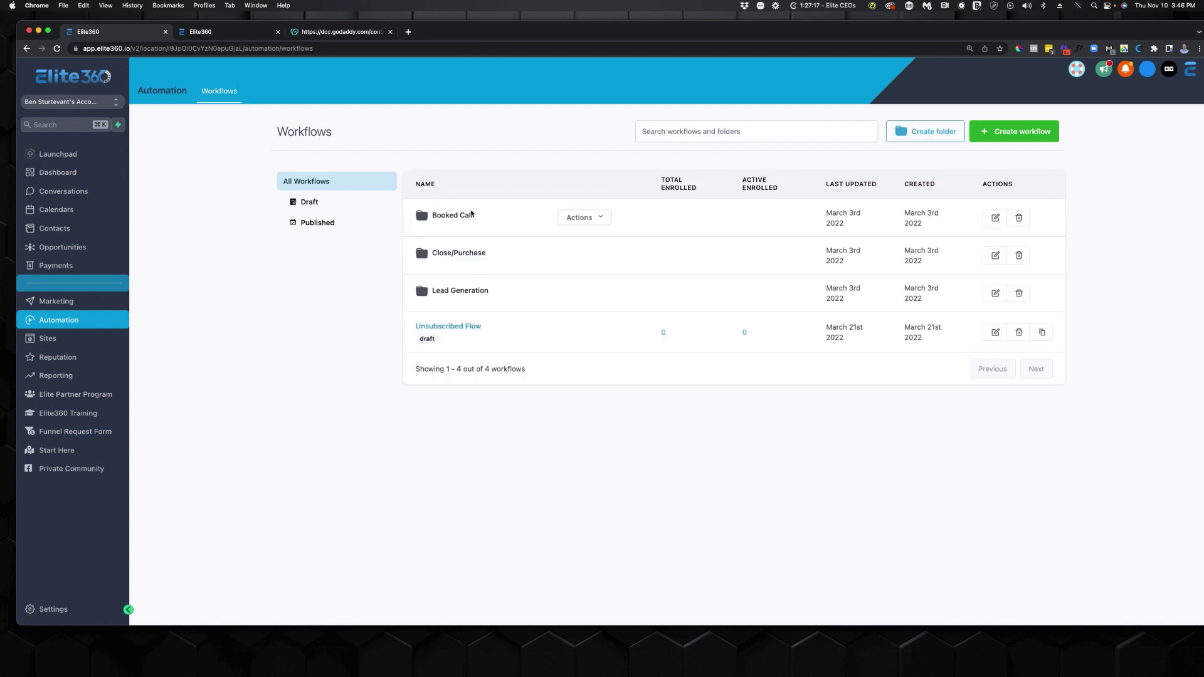
left_click(471, 215)
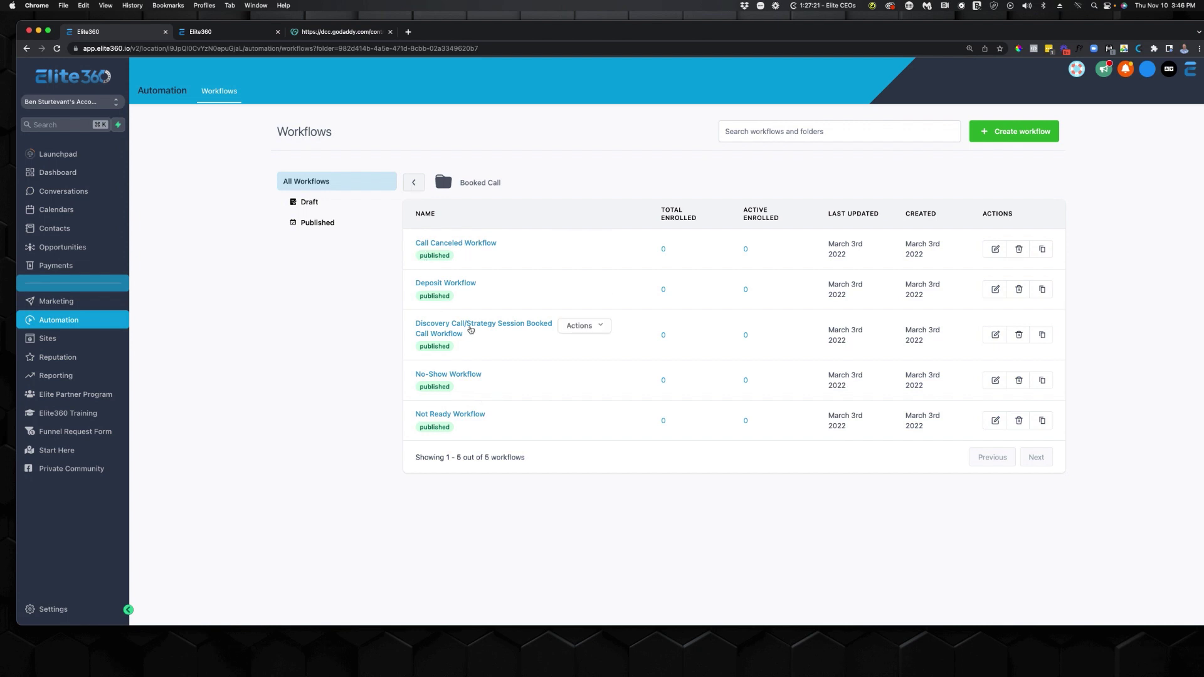
Inspect the Discovery Call workflow's Booked Call Confirmation Email 1 and Text 1 steps.
left_click(470, 328)
scroll(540, 371, "down", 10)
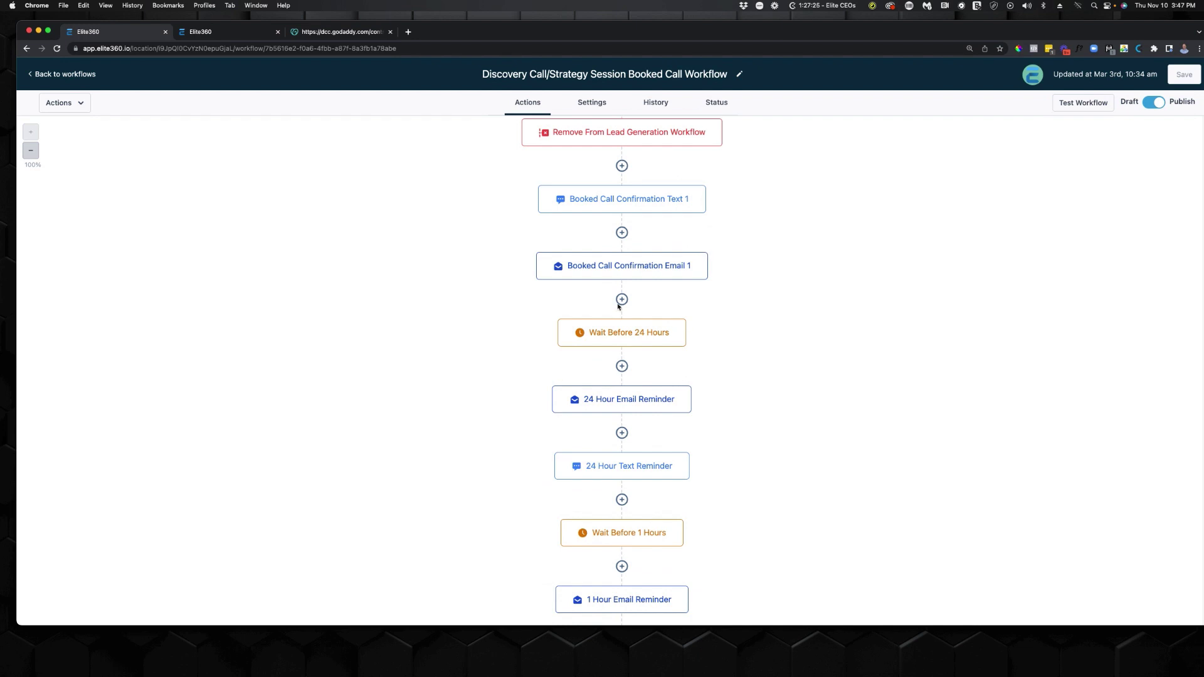
left_click(581, 275)
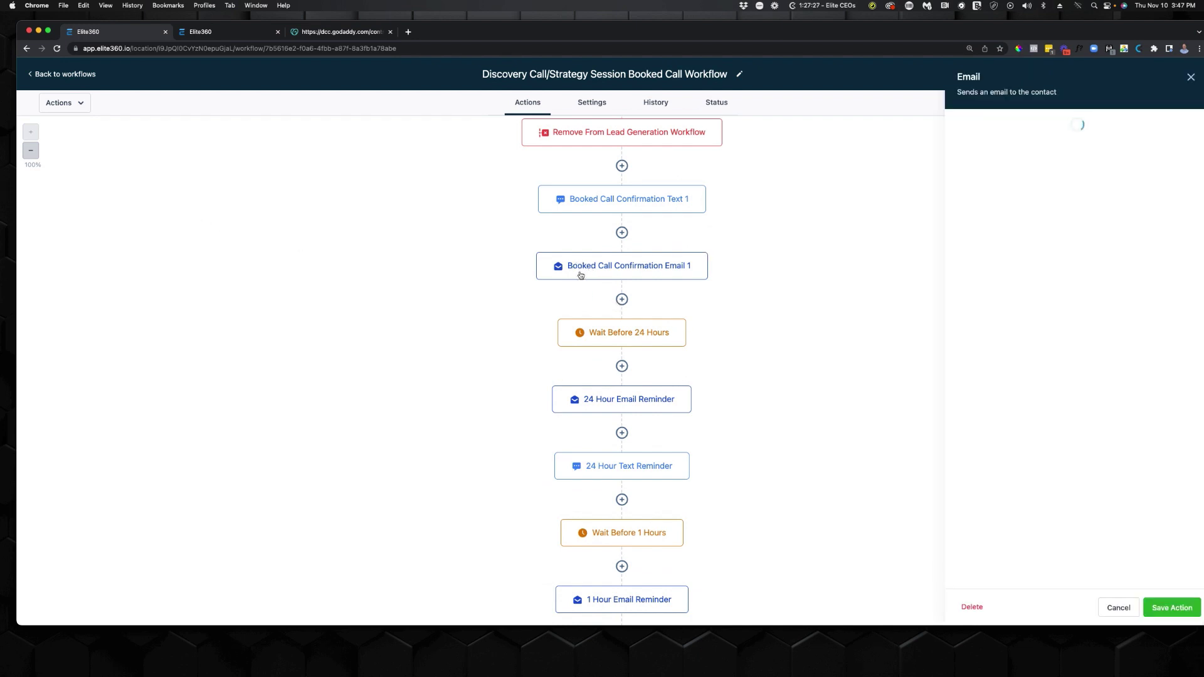
left_click(605, 199)
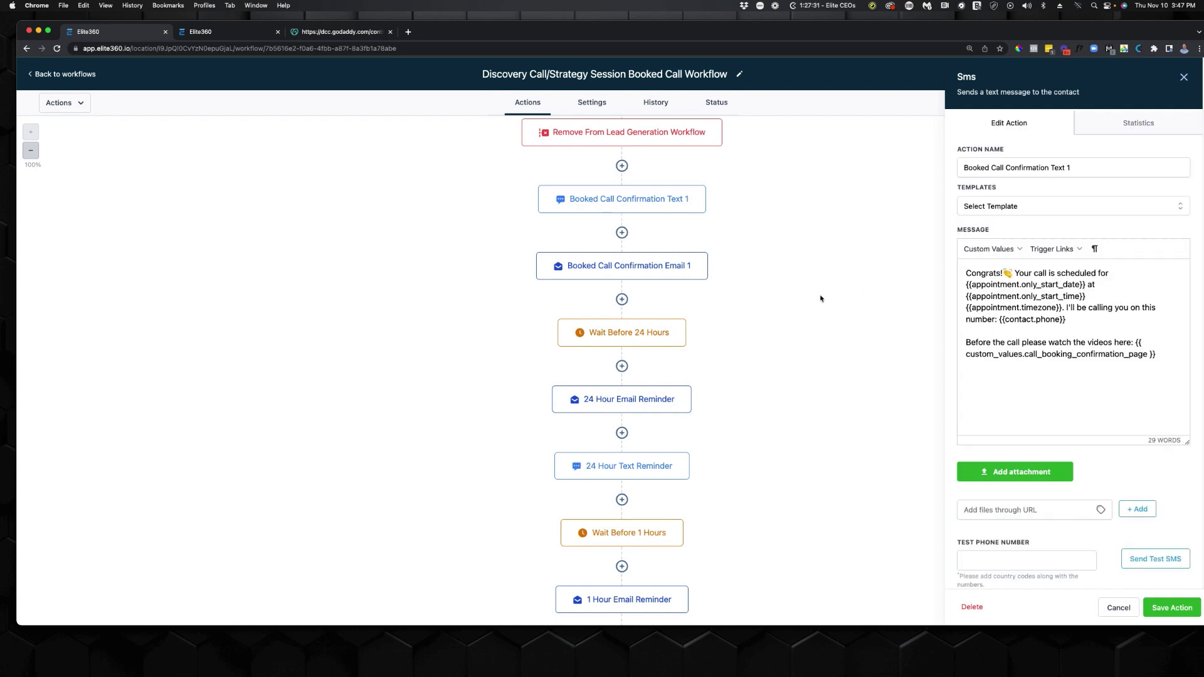
left_click(75, 78)
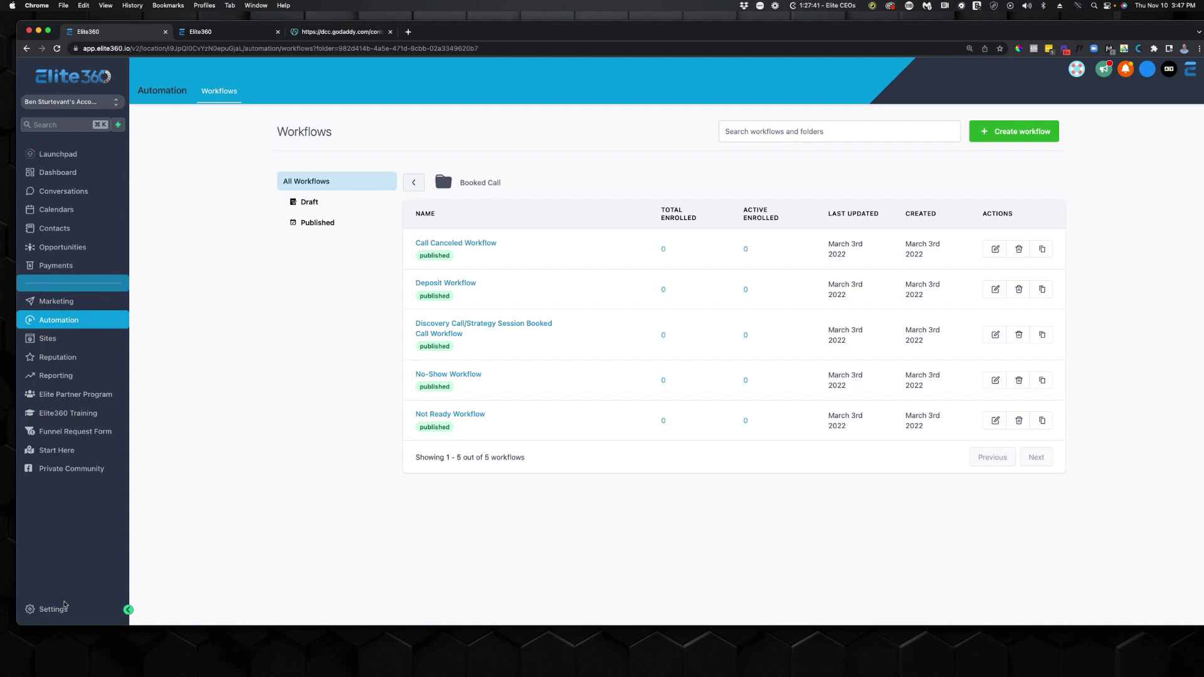
Set the Mailgun provider for replies.elite360.io as default under Settings > Email Services.
left_click(63, 607)
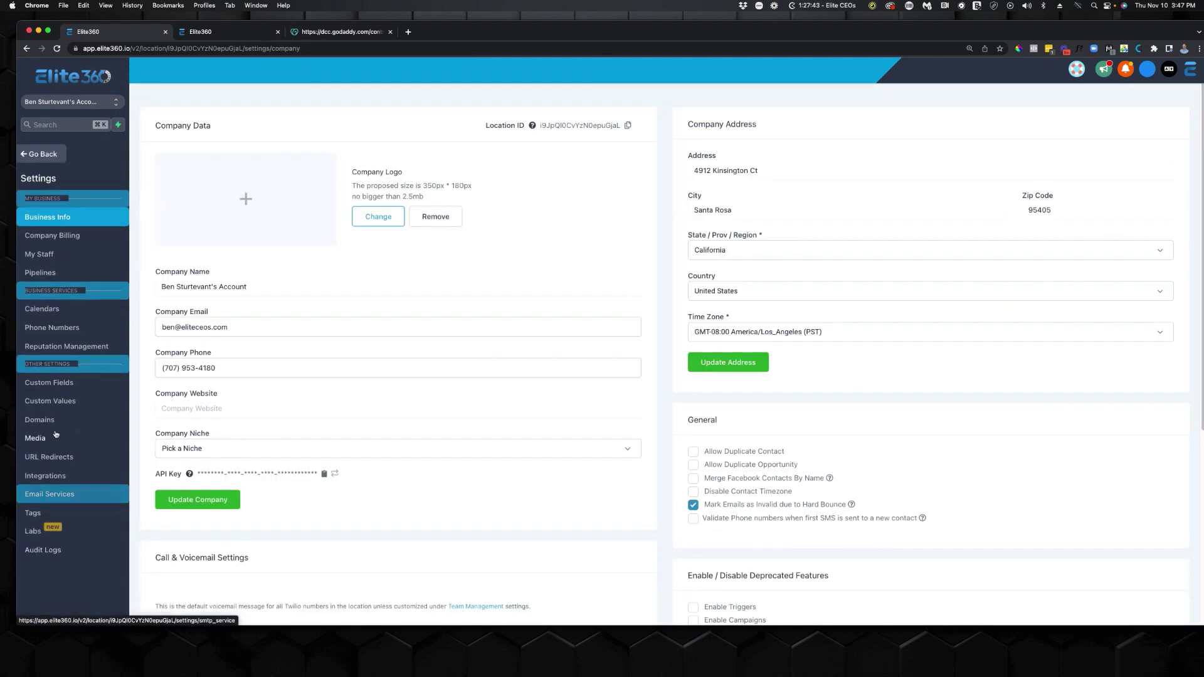
left_click(56, 495)
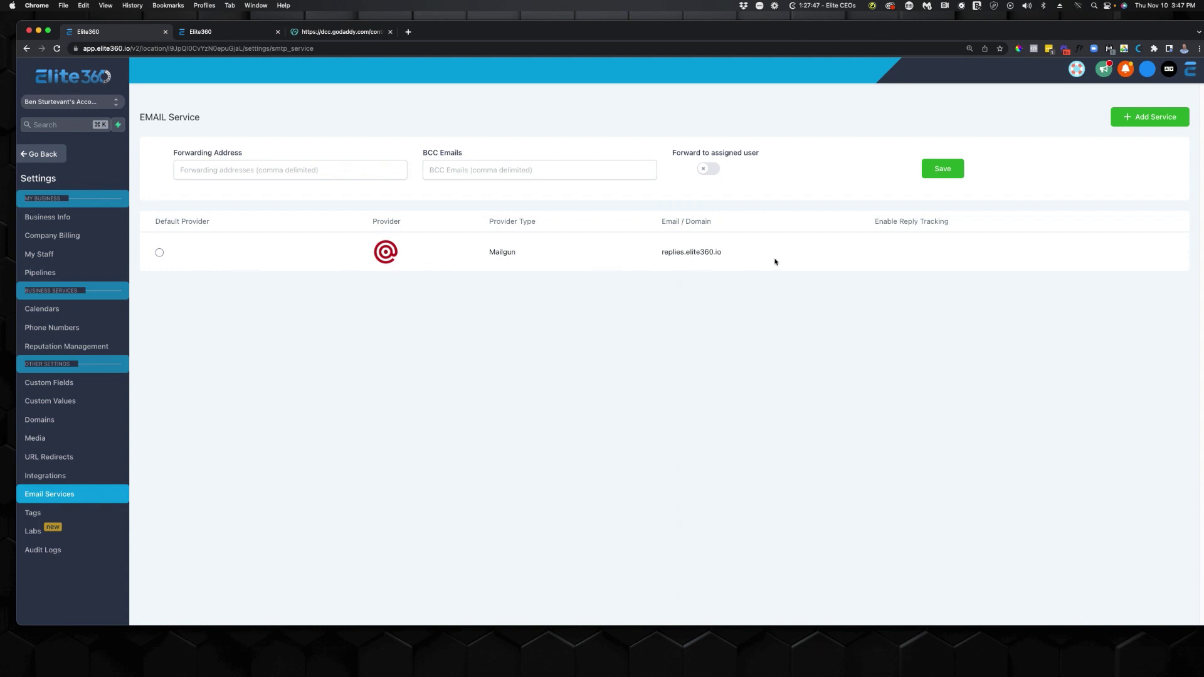
left_click_drag(775, 262, 184, 250)
left_click(160, 252)
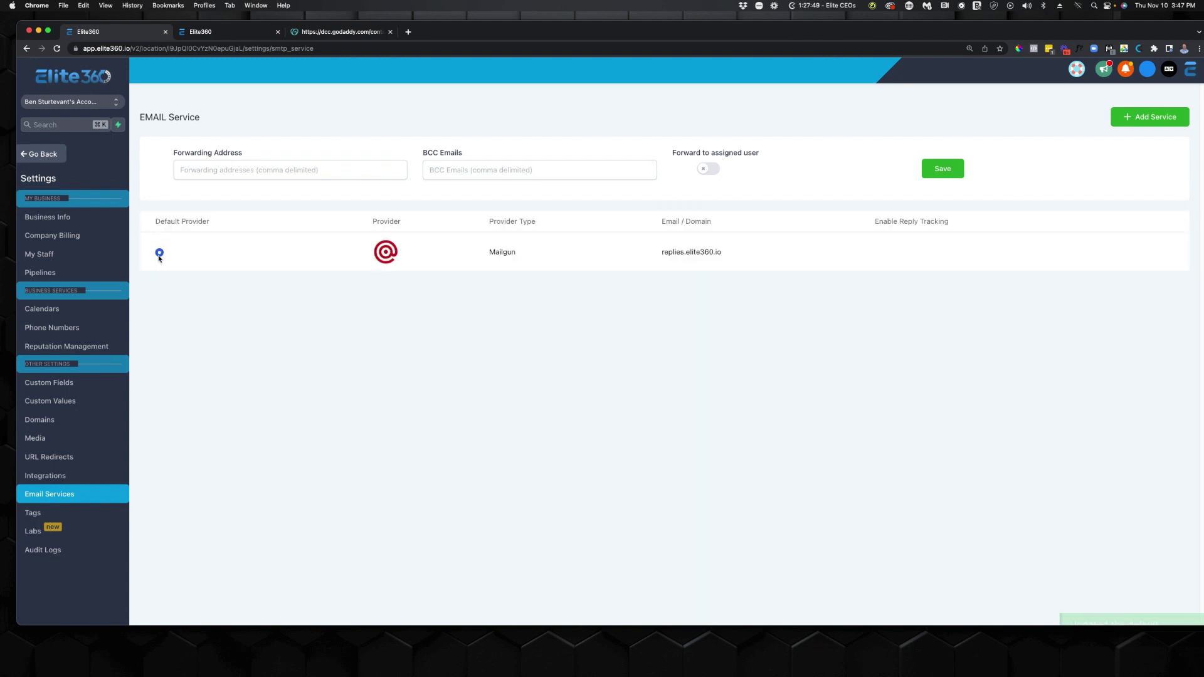
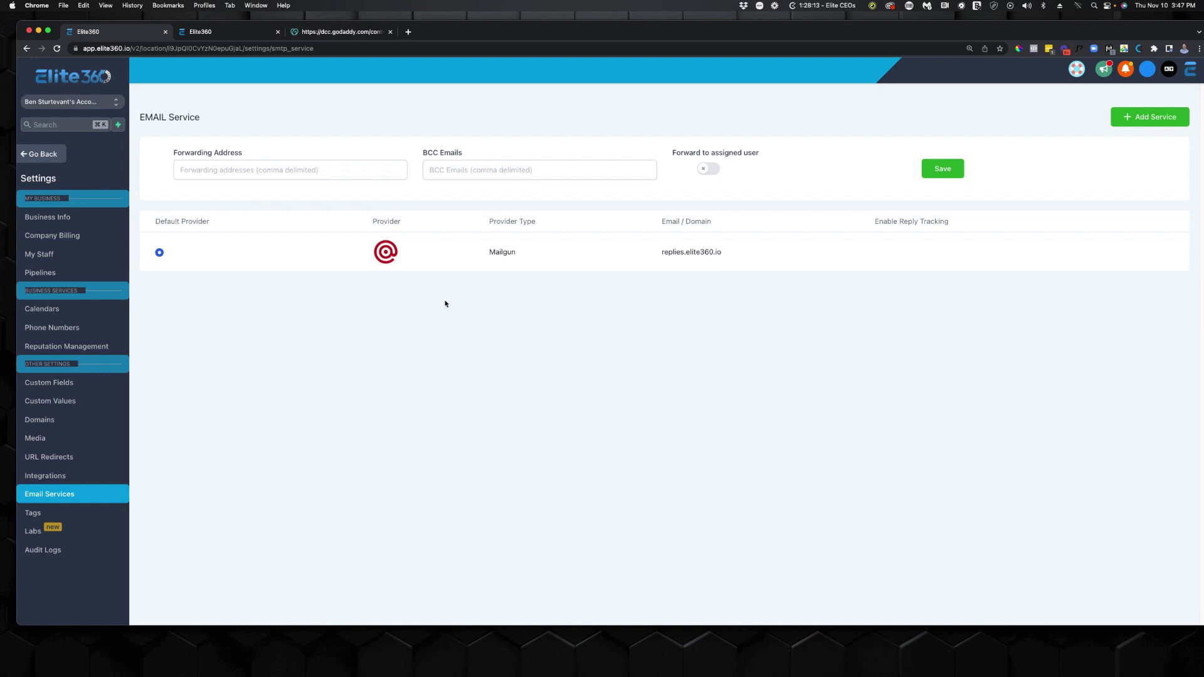
Note the replies.elite360.io sending domain, then switch to the Domains settings page.
left_click_drag(638, 255, 801, 259)
left_click(795, 261)
double_click(669, 246)
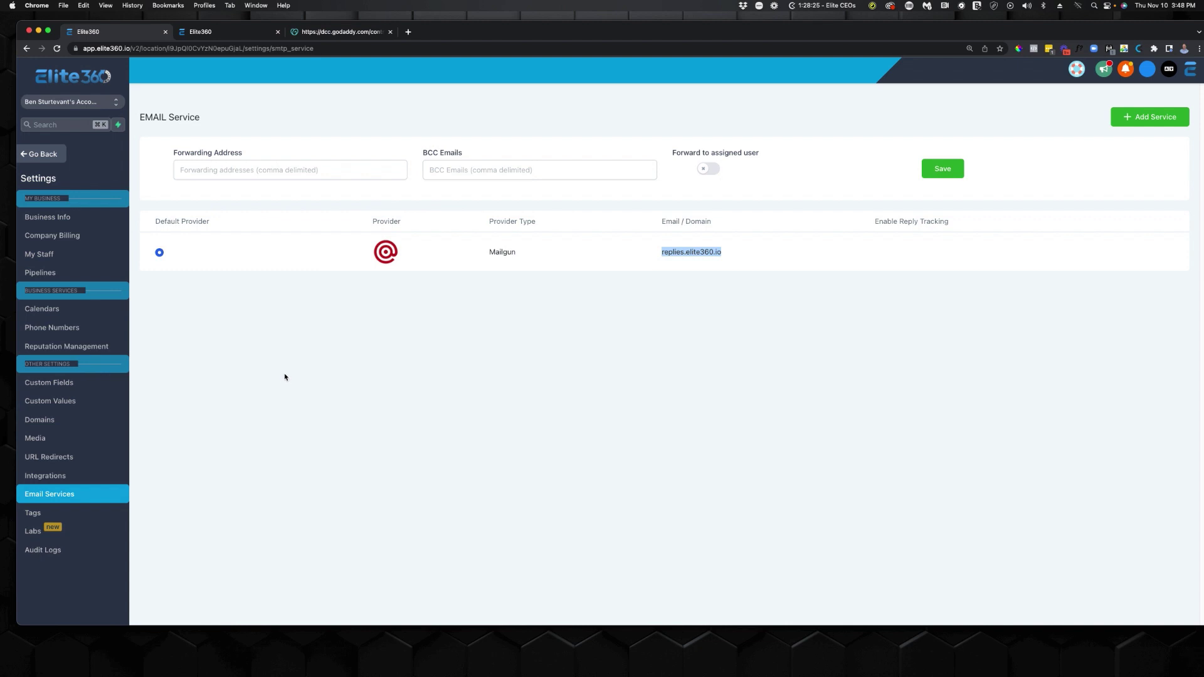
left_click(92, 430)
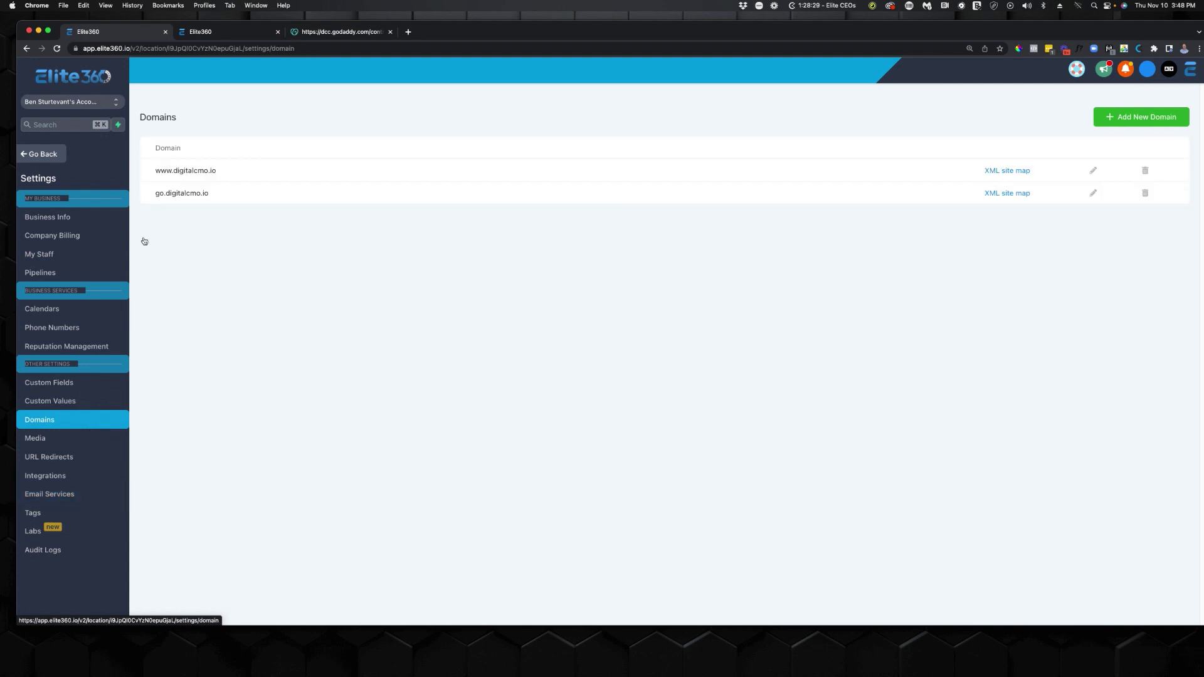
left_click_drag(155, 194, 255, 194)
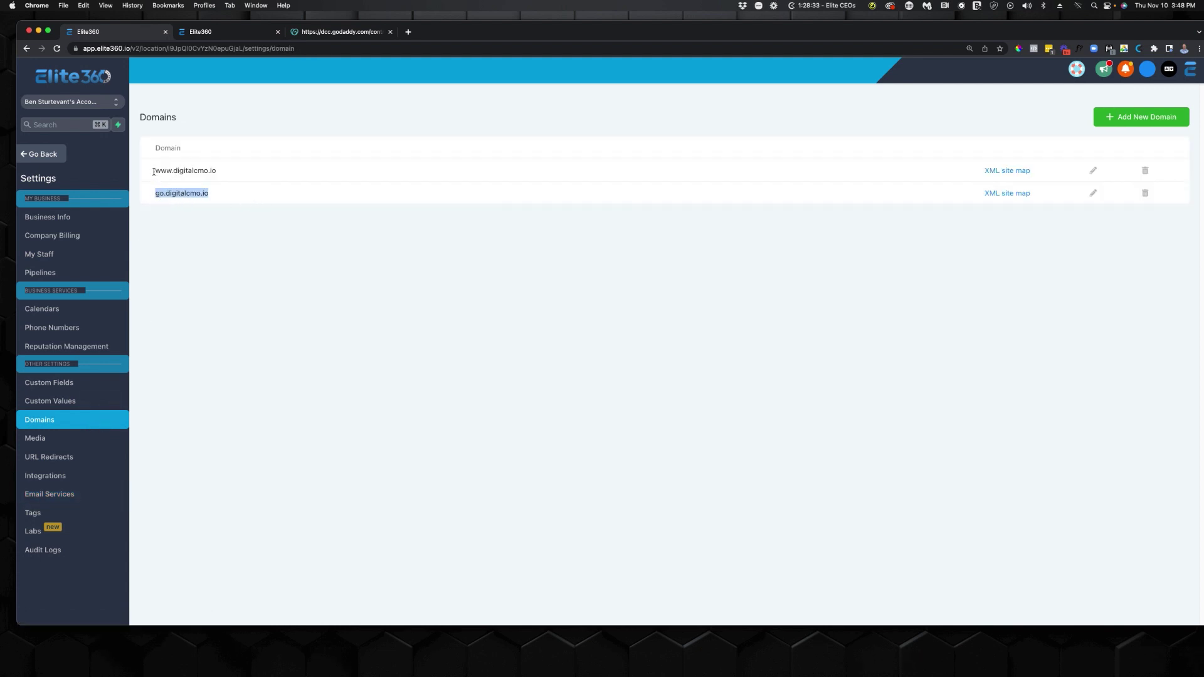
left_click_drag(154, 172, 226, 171)
left_click(224, 202)
triple_click(224, 203)
left_click(172, 195)
left_click(253, 168)
triple_click(162, 193)
Set the Nutrition Funnel's domain to go.digitalcmo.io and save its settings.
left_click(63, 158)
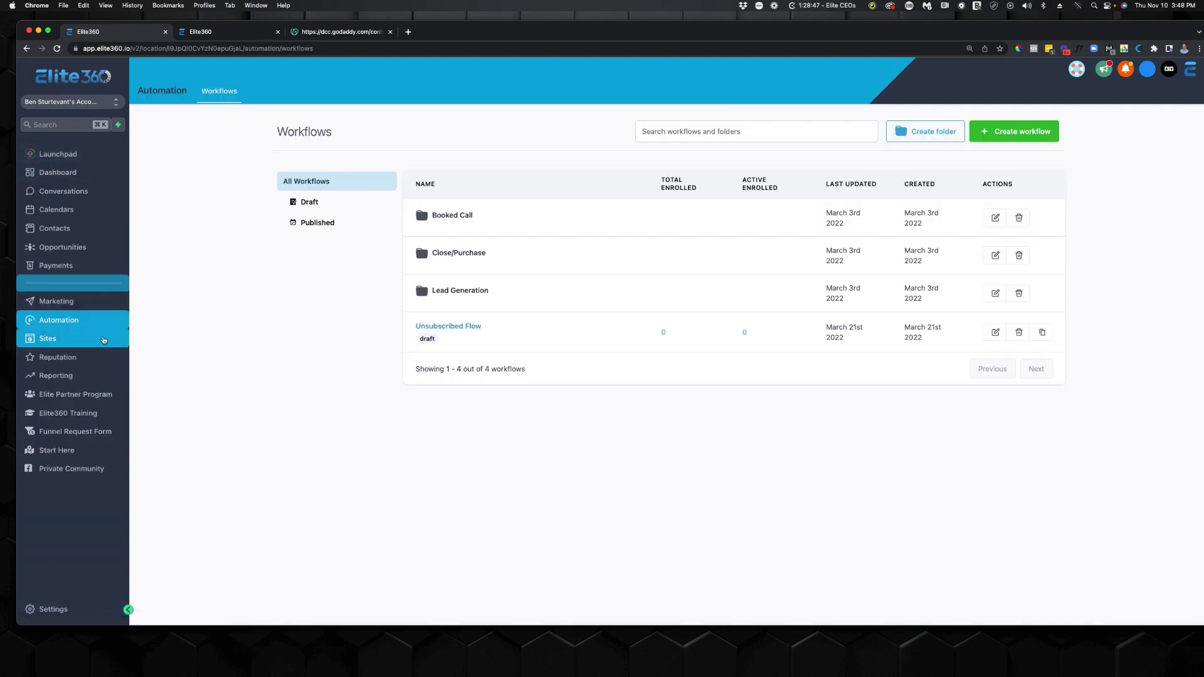
left_click(104, 340)
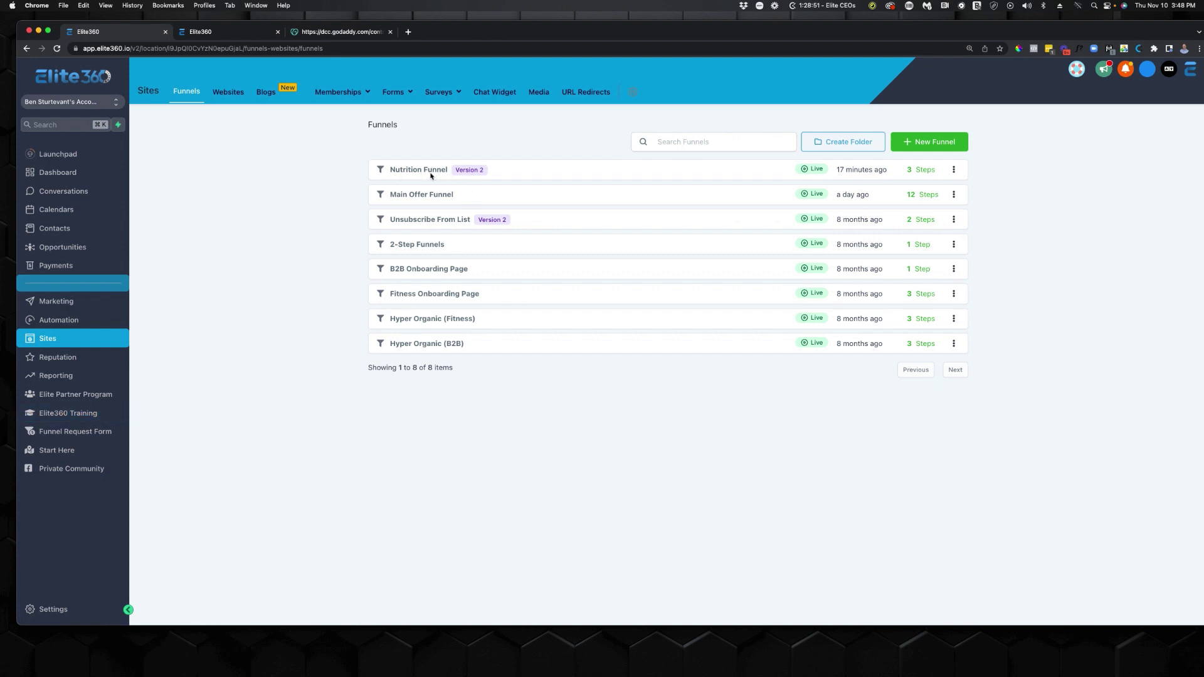
left_click(418, 170)
left_click(233, 157)
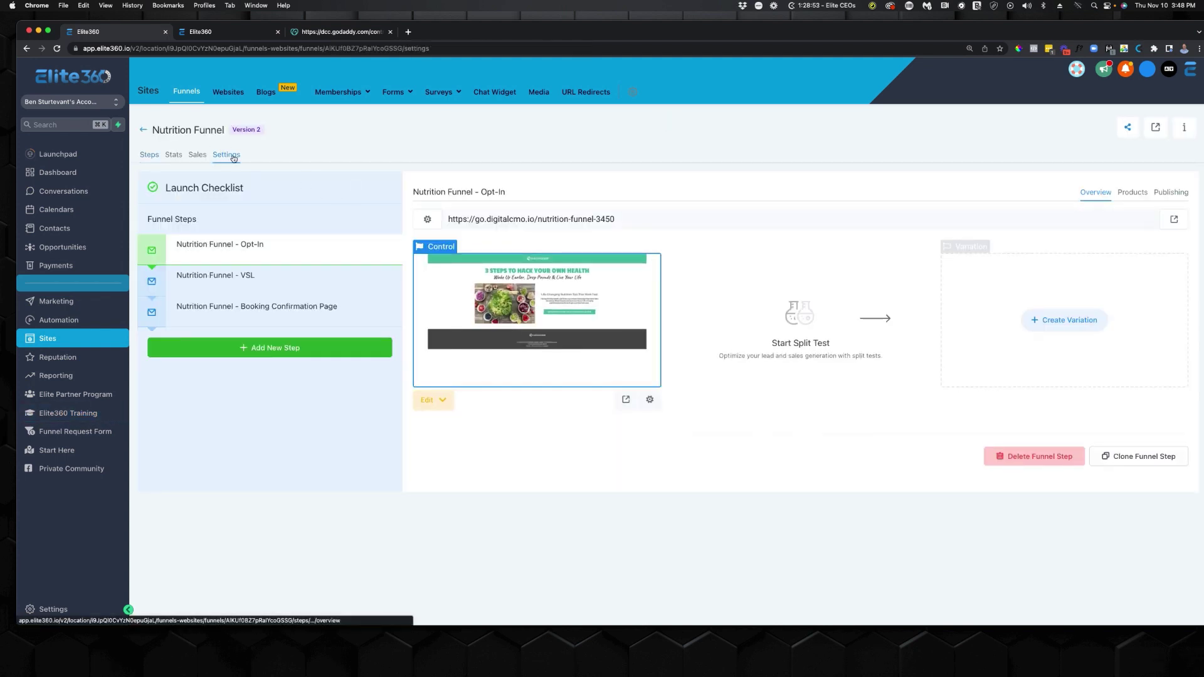
left_click(752, 216)
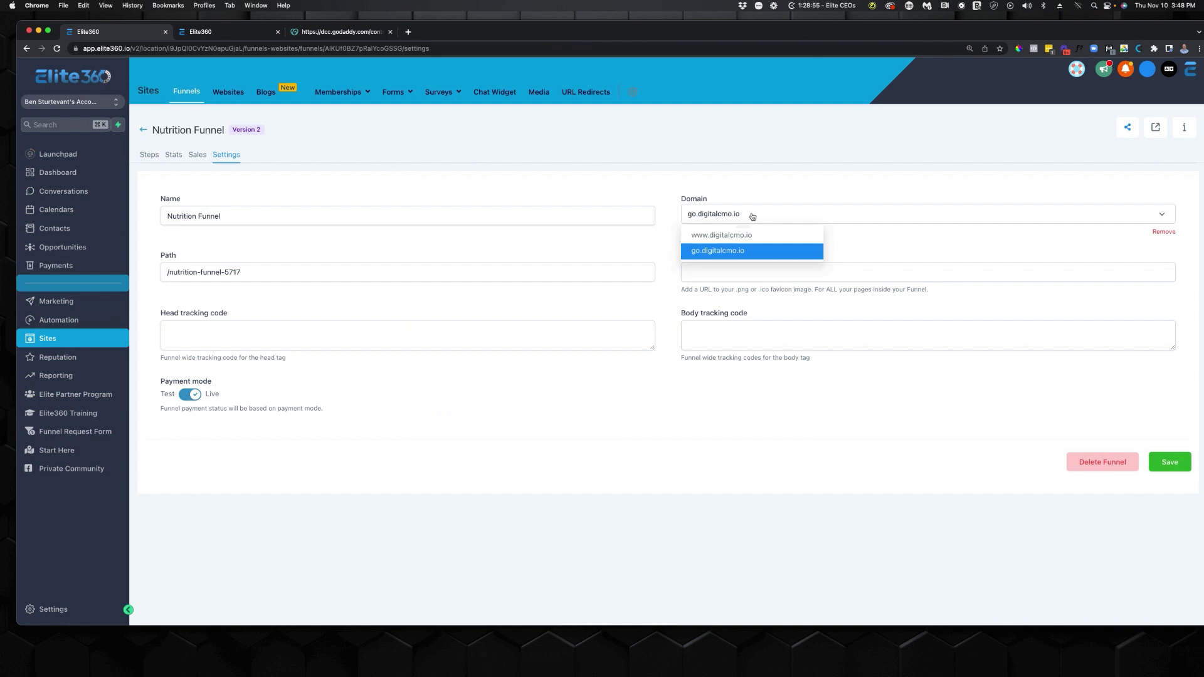
left_click(724, 250)
left_click(1172, 464)
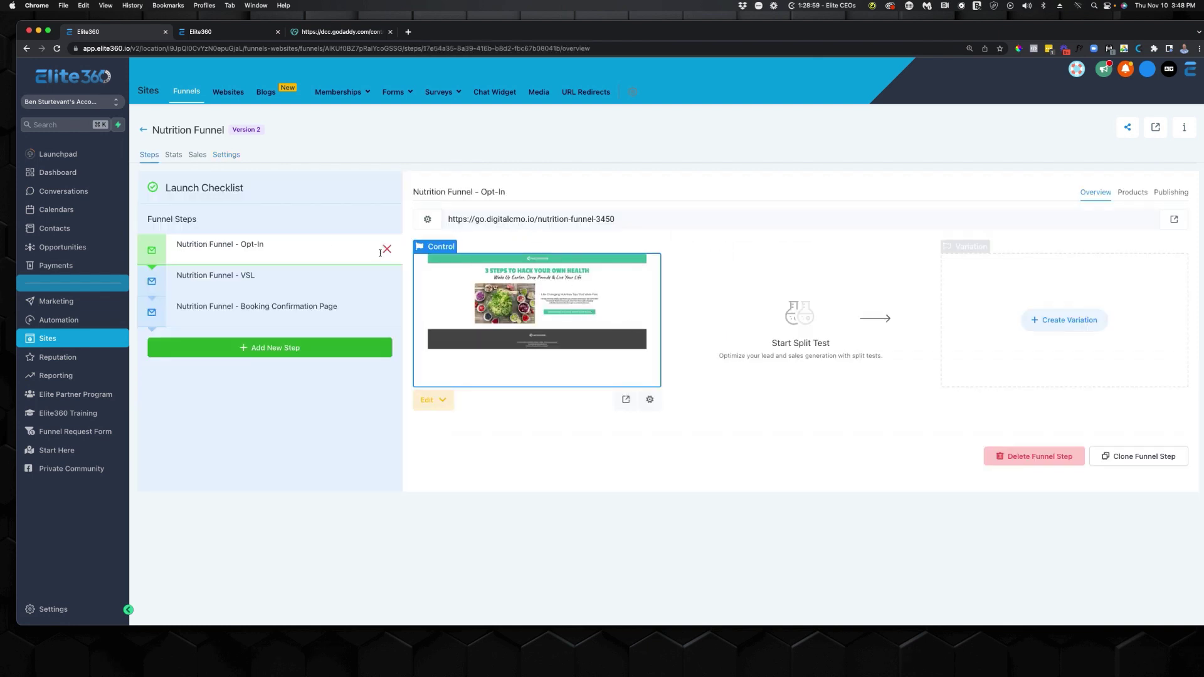
Check the funnel's VSL and Opt-In steps, then go to the Forms list.
left_click(240, 282)
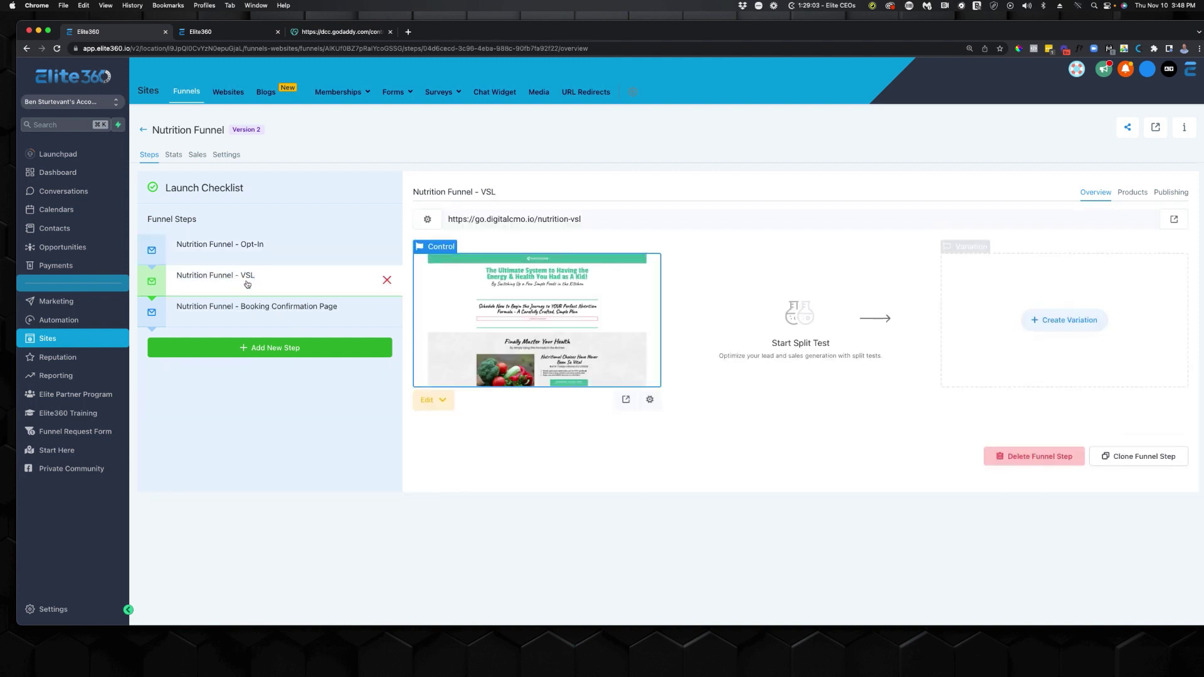
left_click(288, 260)
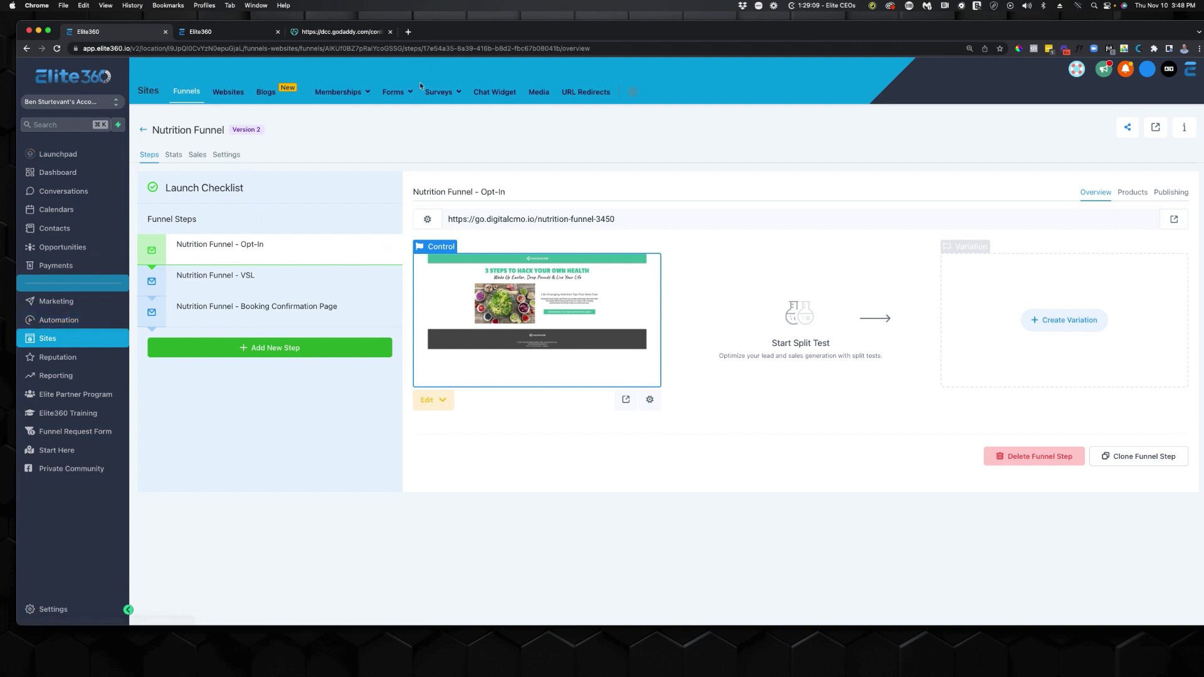
left_click(397, 97)
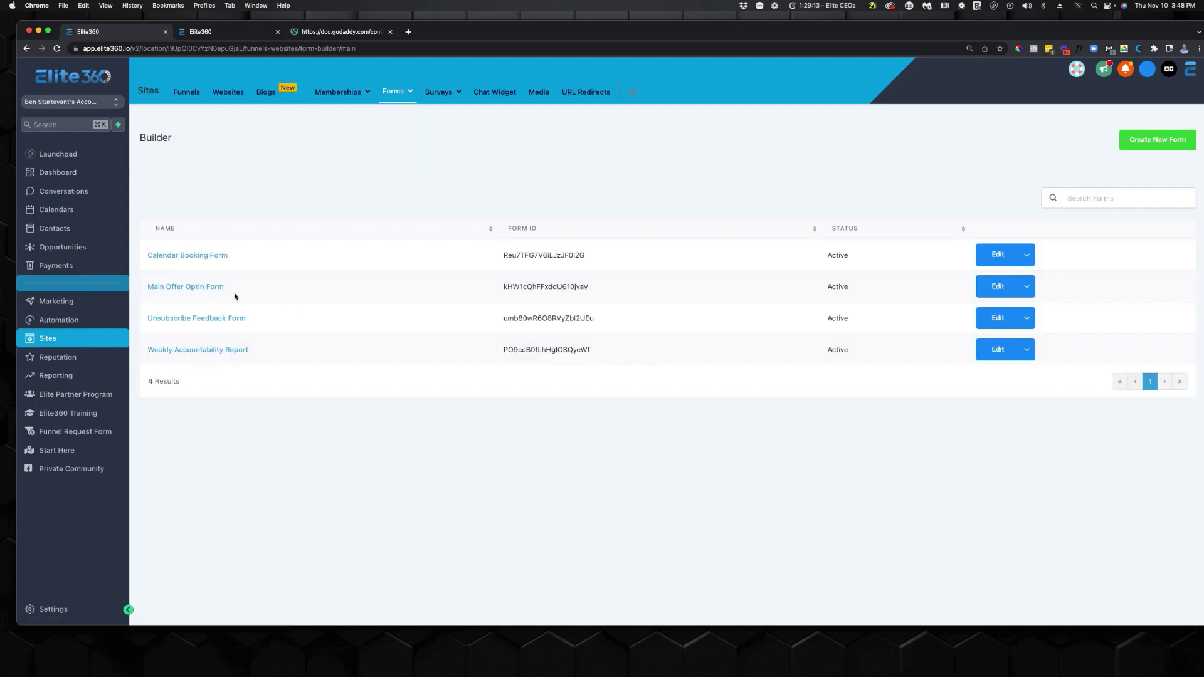
Start a new form with Full Name, Email and Phone fields, making Full Name required.
left_click_drag(237, 286, 147, 286)
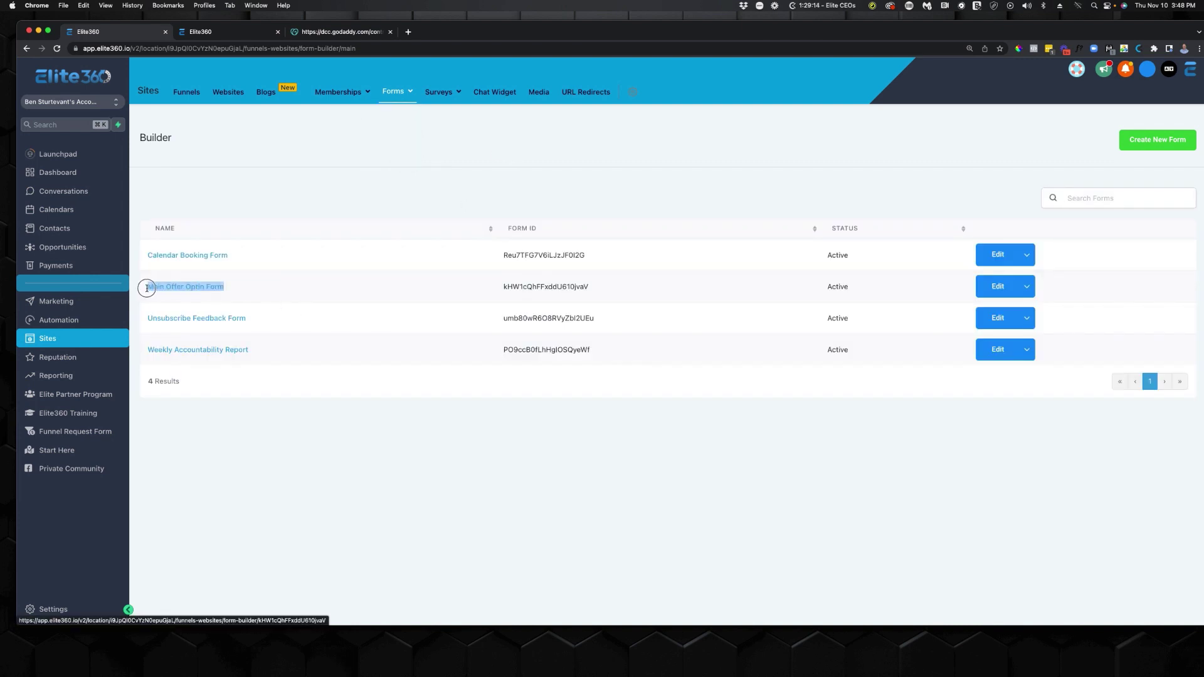
left_click(631, 407)
left_click(1154, 139)
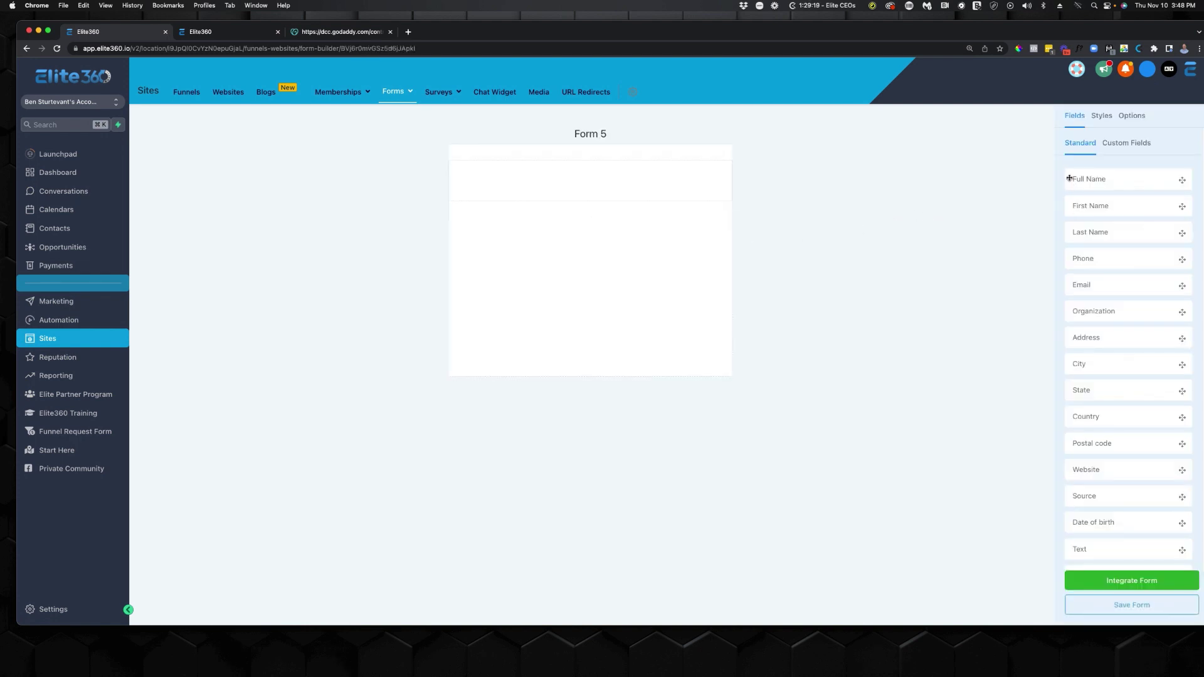
left_click_drag(1108, 206, 660, 187)
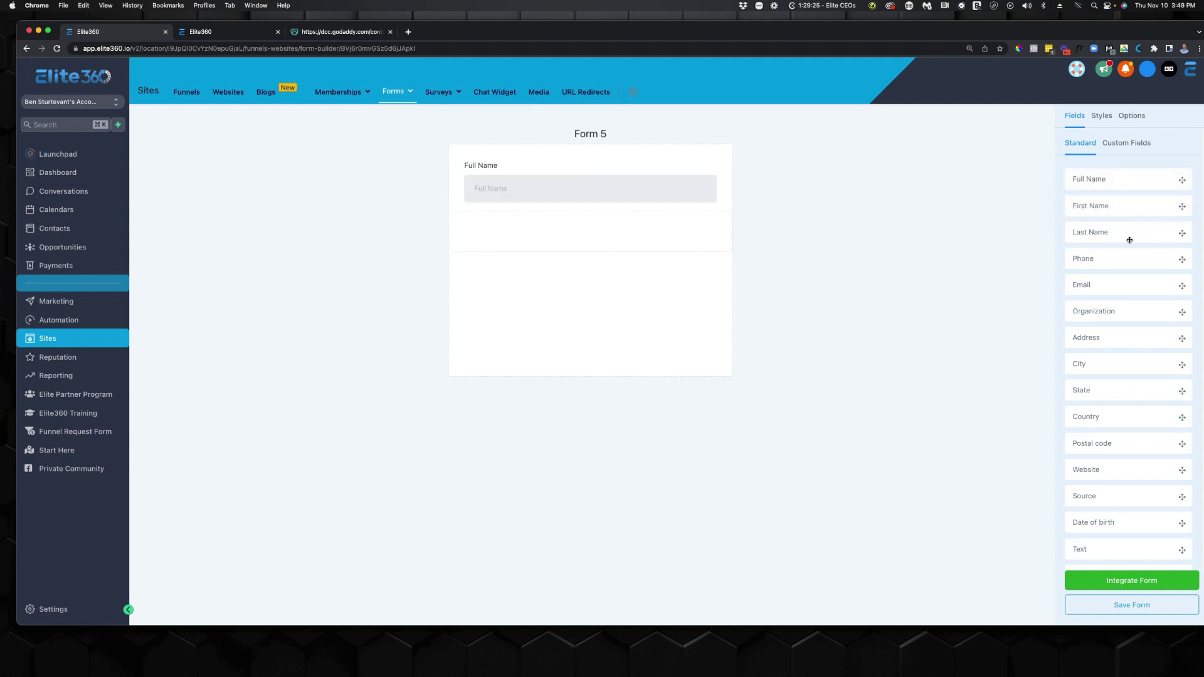
left_click_drag(1100, 287, 567, 238)
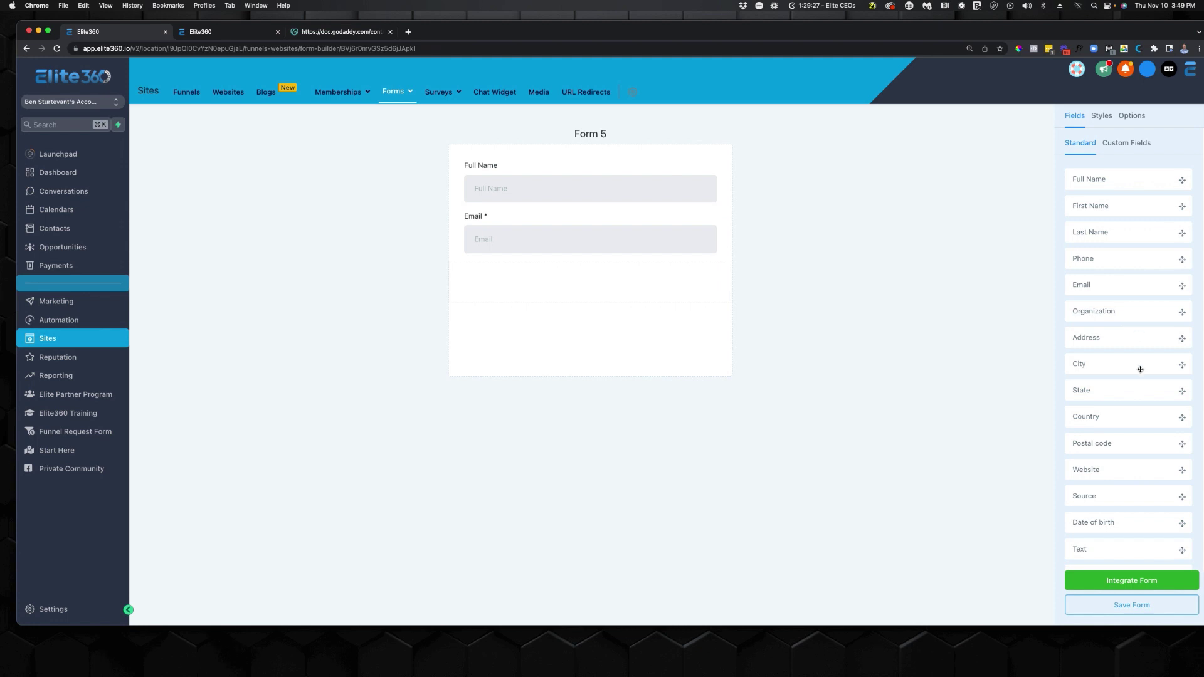
left_click_drag(1098, 259, 708, 273)
left_click(592, 194)
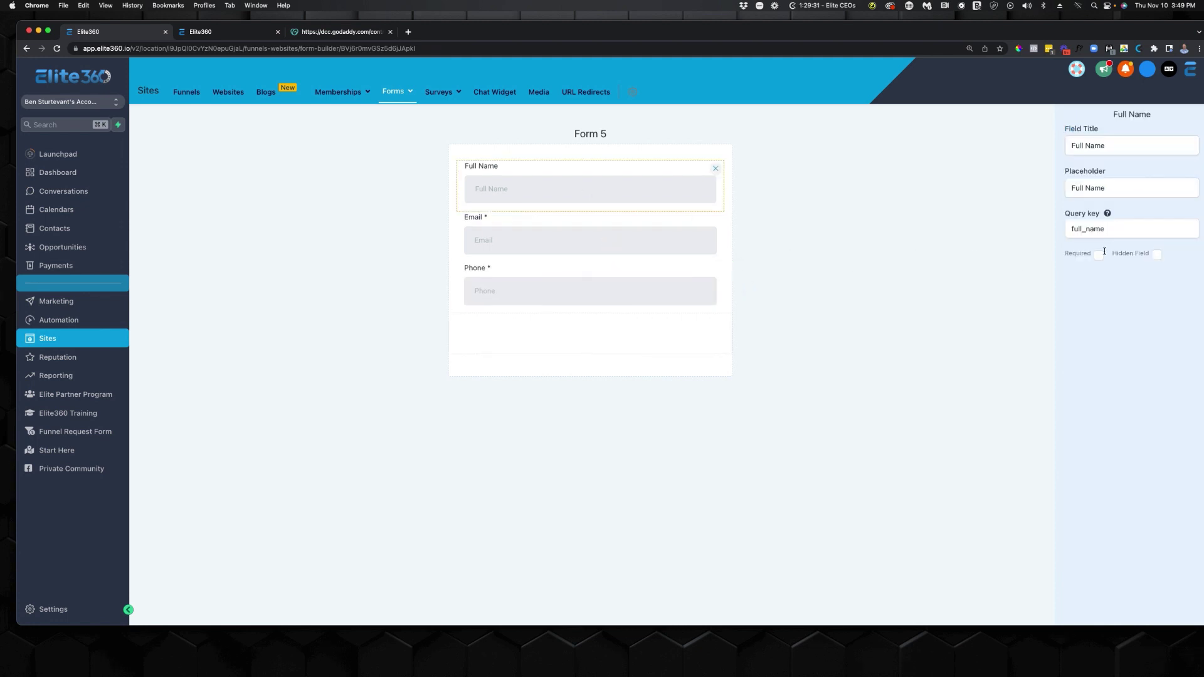
left_click(1099, 254)
left_click(978, 194)
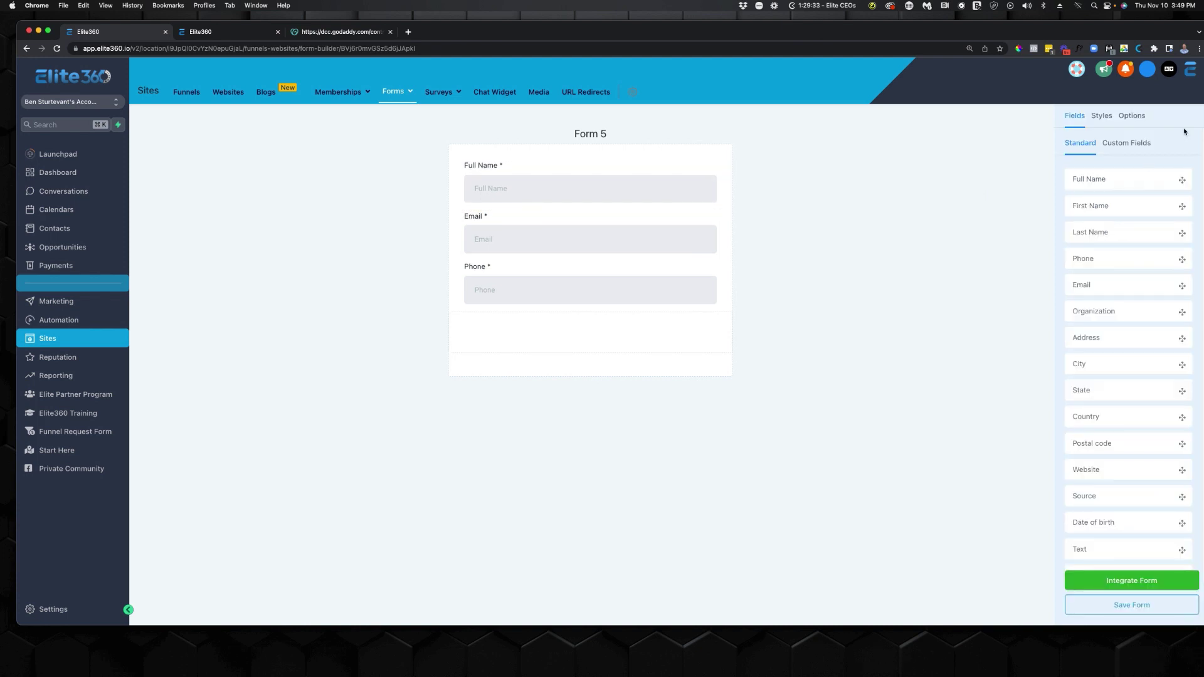
Name the form 'Nutrition Funnel', set both pixel events to None, and save it.
left_click(1132, 115)
left_click(1111, 172)
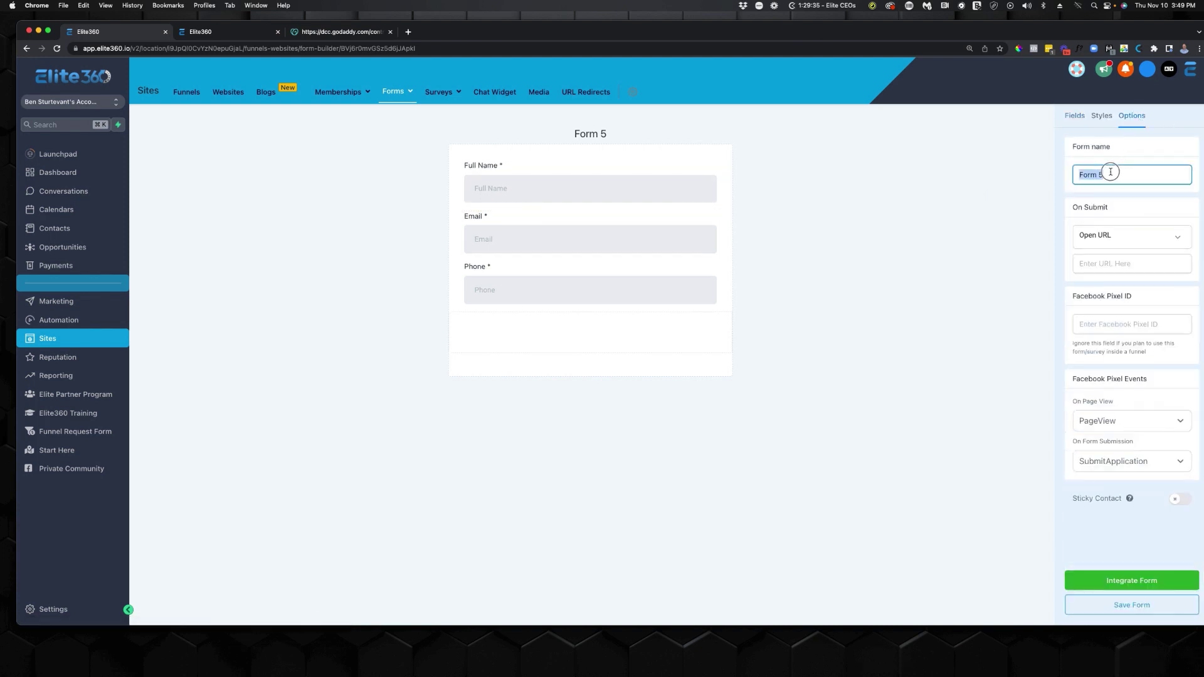
type("Nutrition Funnel")
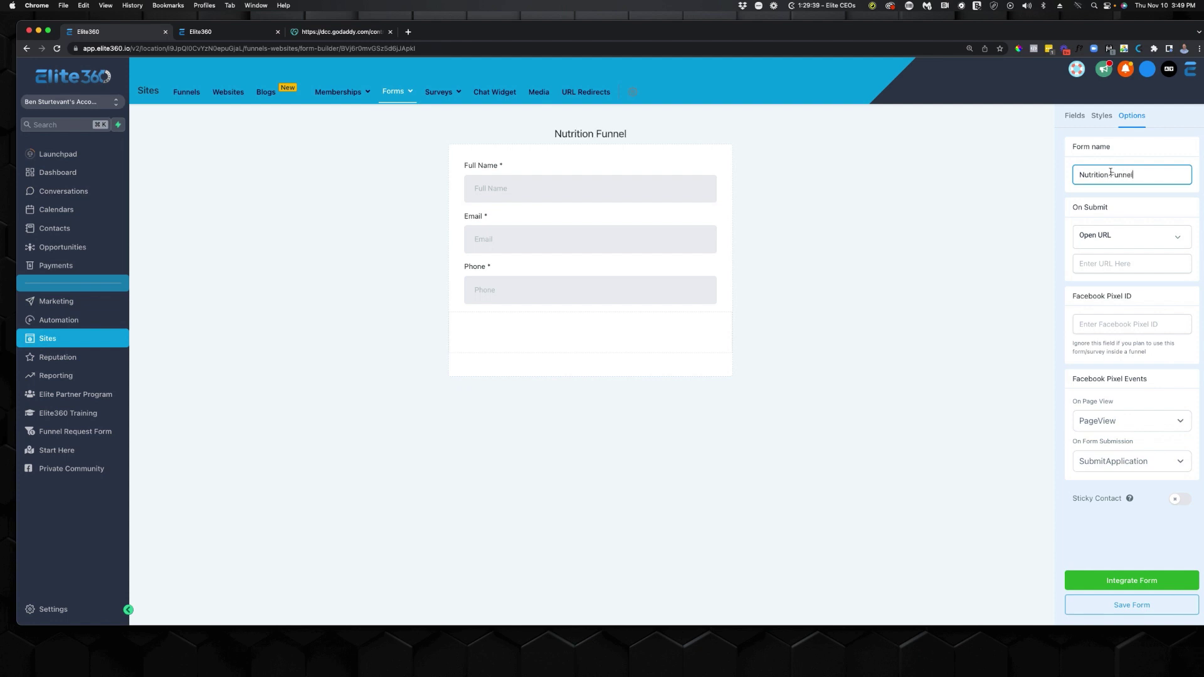
left_click(1140, 427)
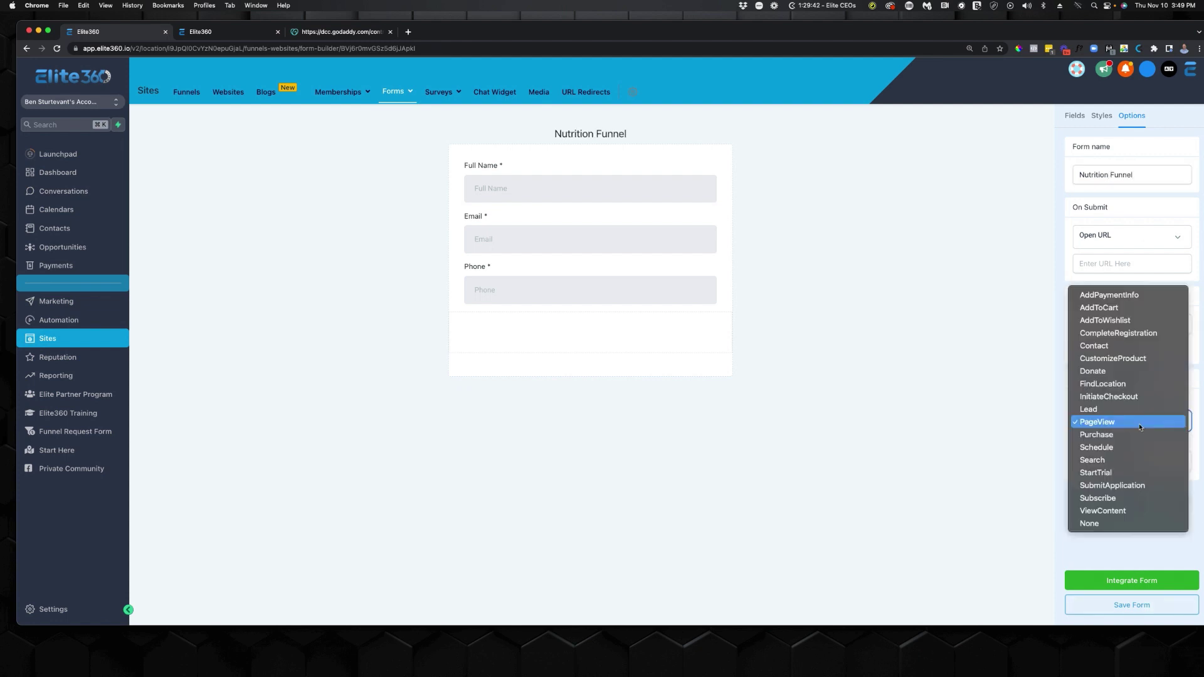
left_click(1091, 524)
left_click(1139, 463)
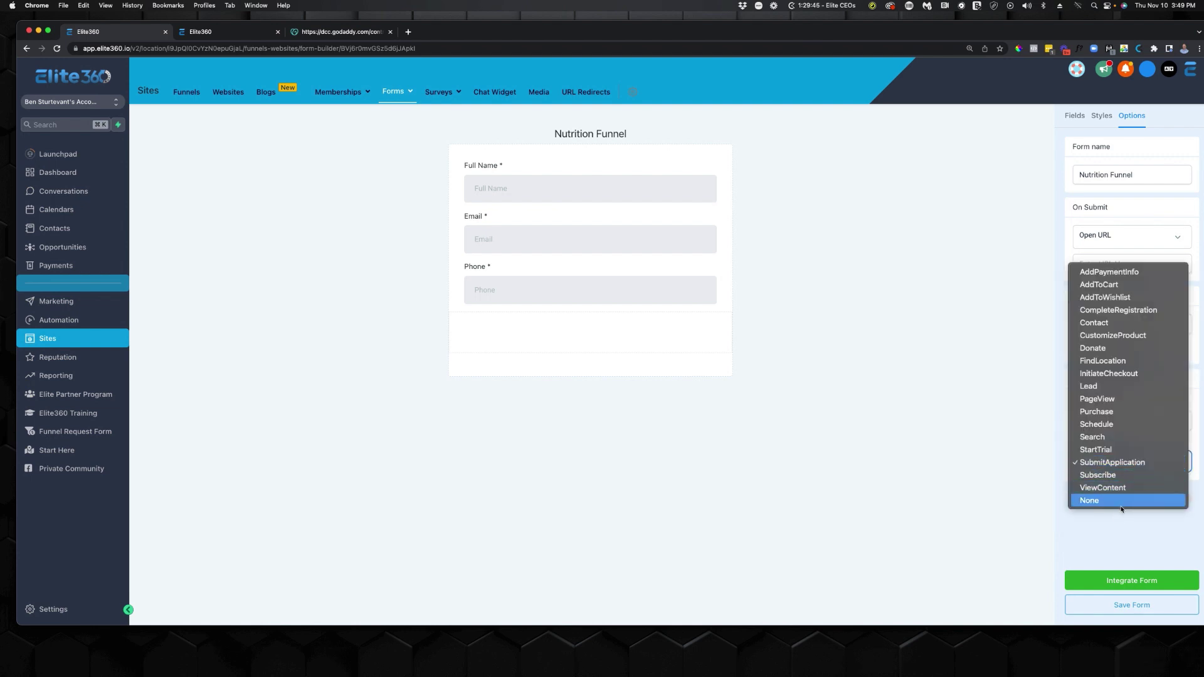
left_click(1122, 506)
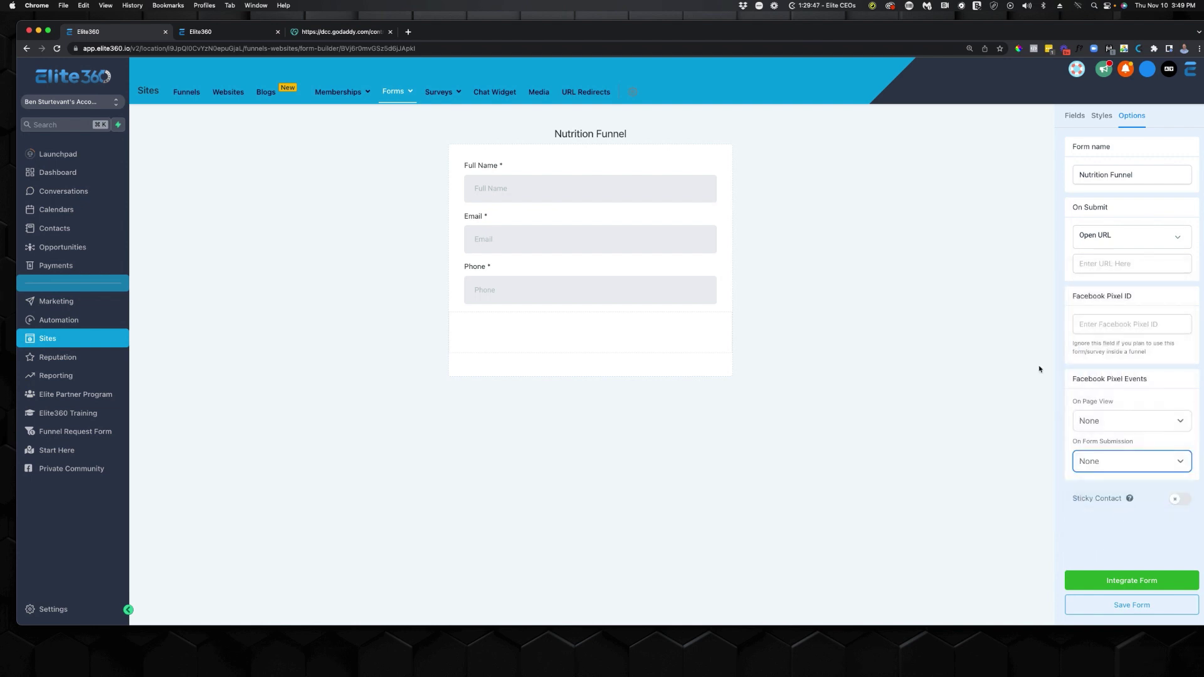
left_click(1128, 244)
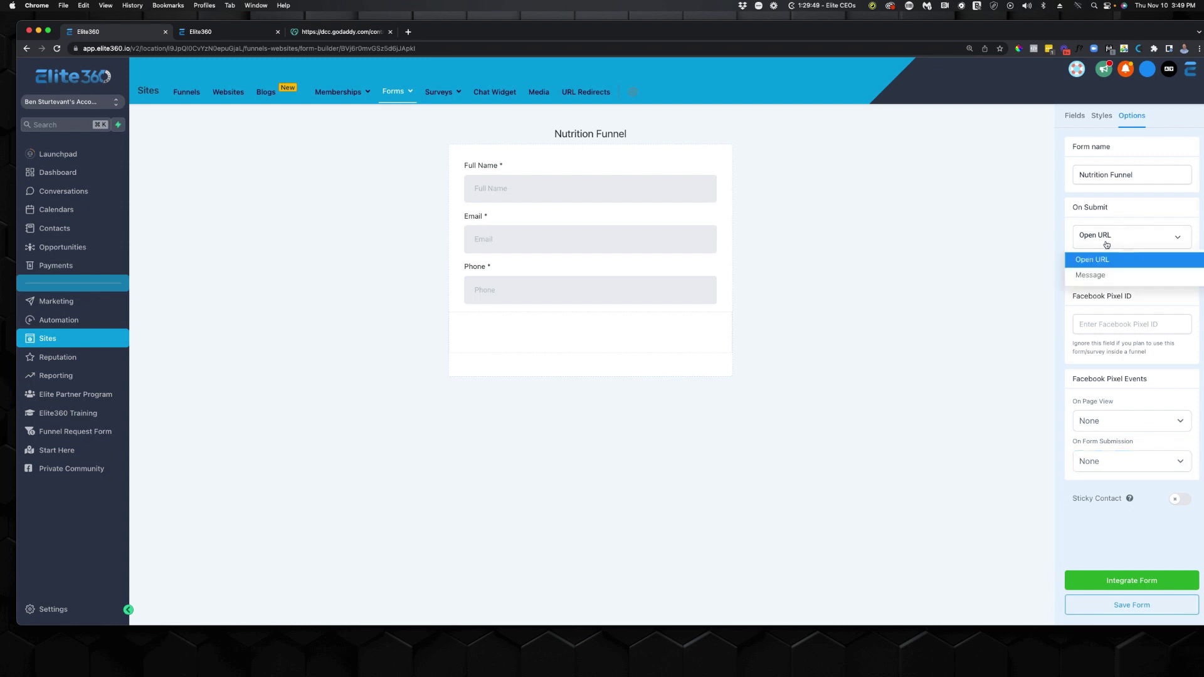
left_click(1107, 245)
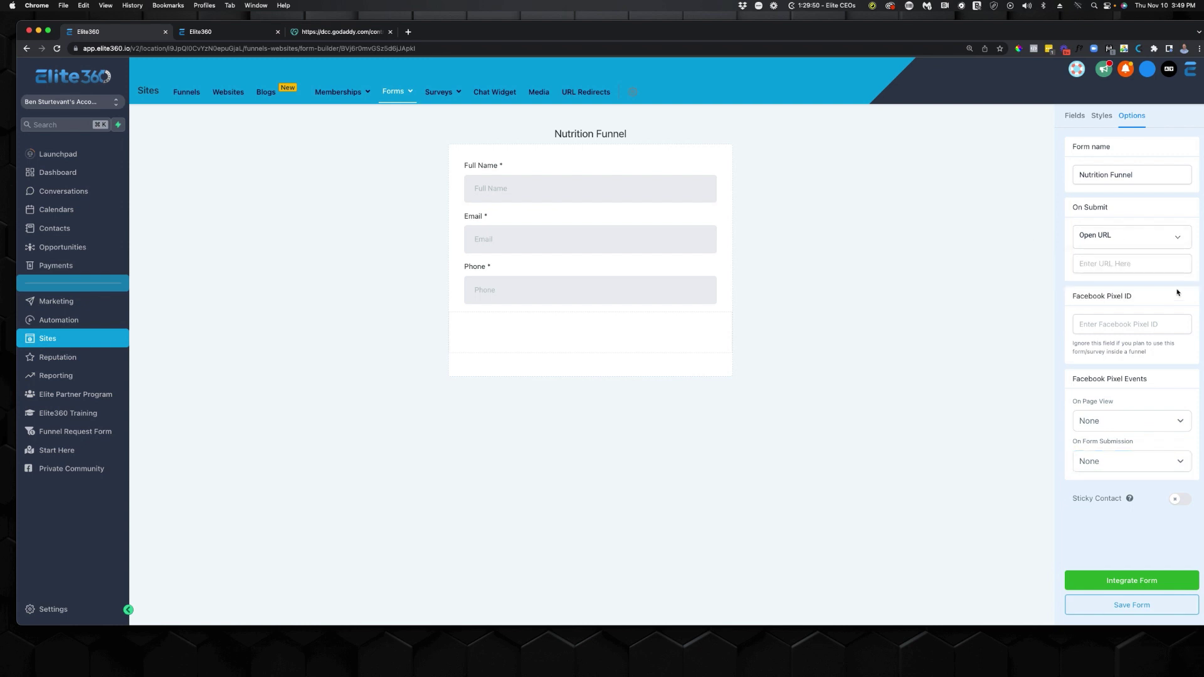
left_click(1138, 605)
left_click(1075, 116)
scroll(1147, 461, "down", 3)
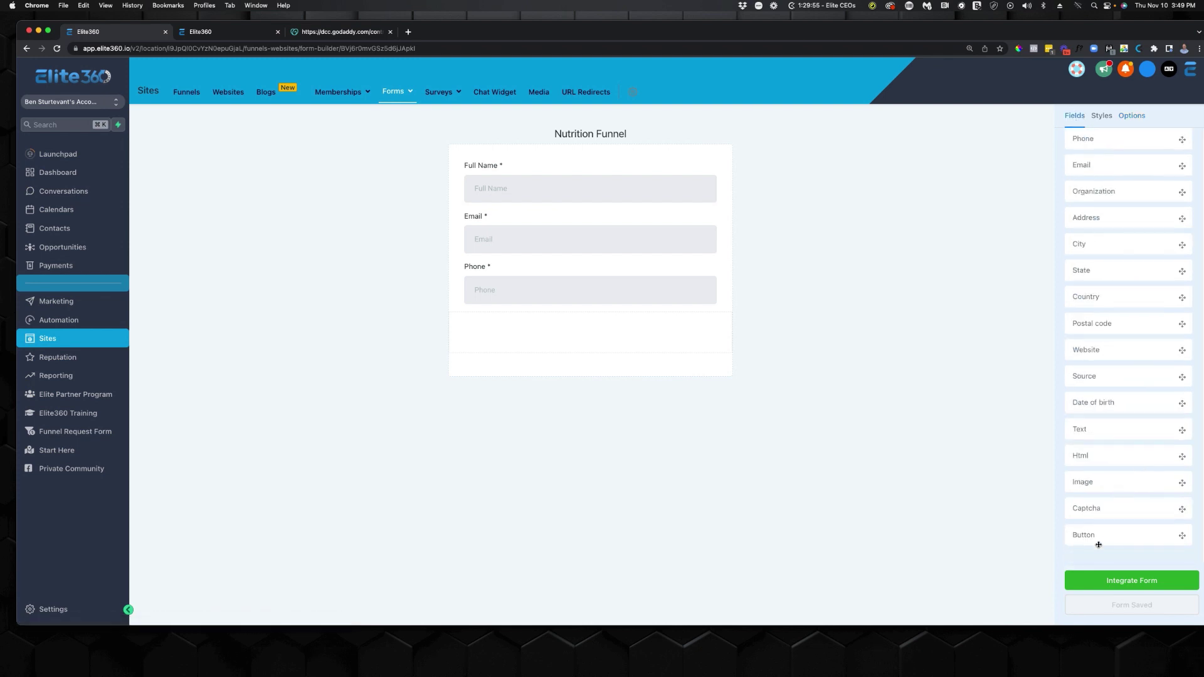
Add a centered button to the form with a cyan #05C7E2 background.
left_click_drag(1090, 537, 607, 342)
left_click(561, 331)
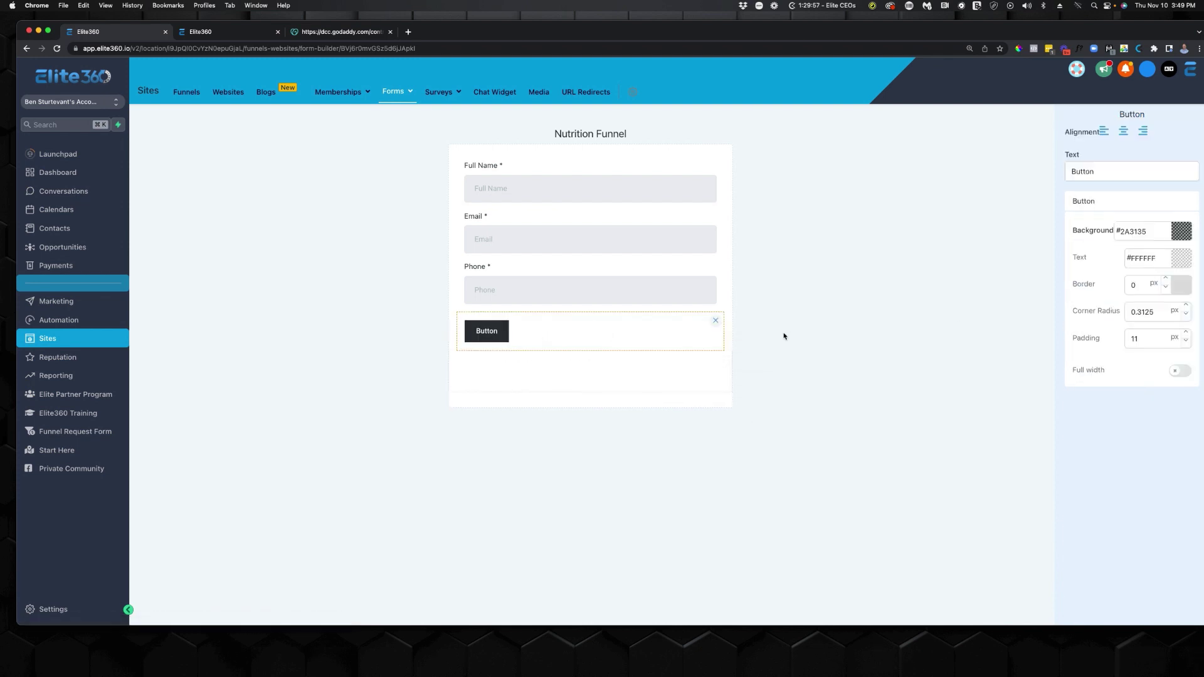
left_click(1126, 133)
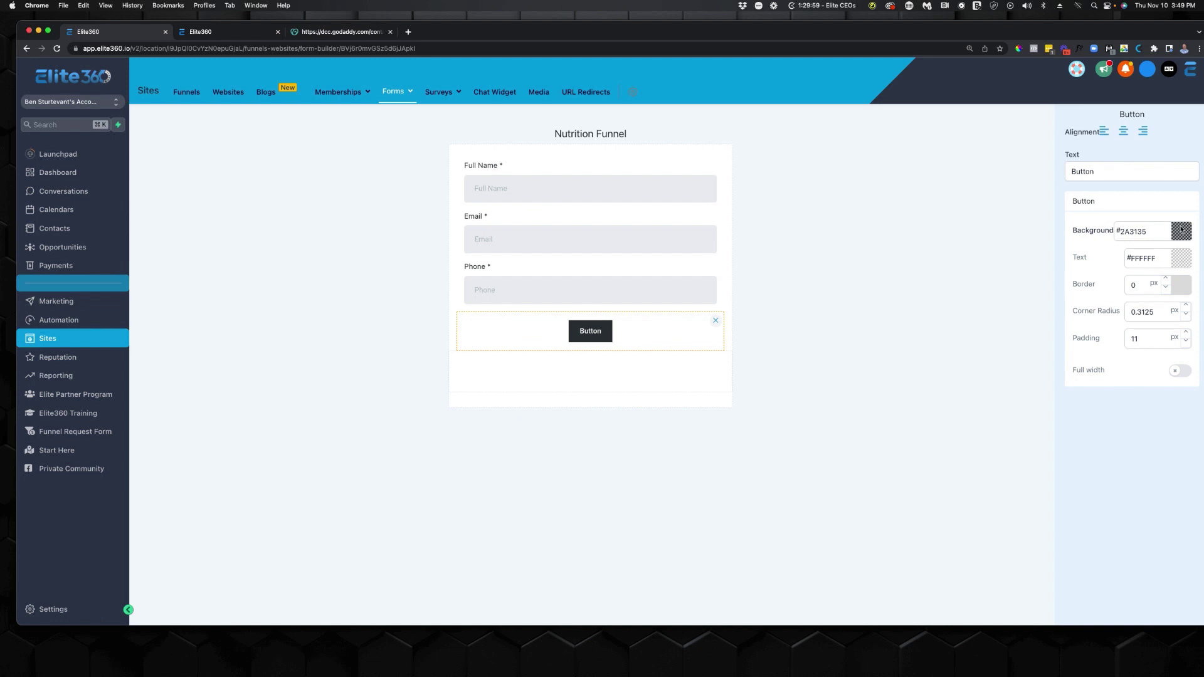
left_click(1182, 230)
left_click(1182, 231)
left_click(1182, 233)
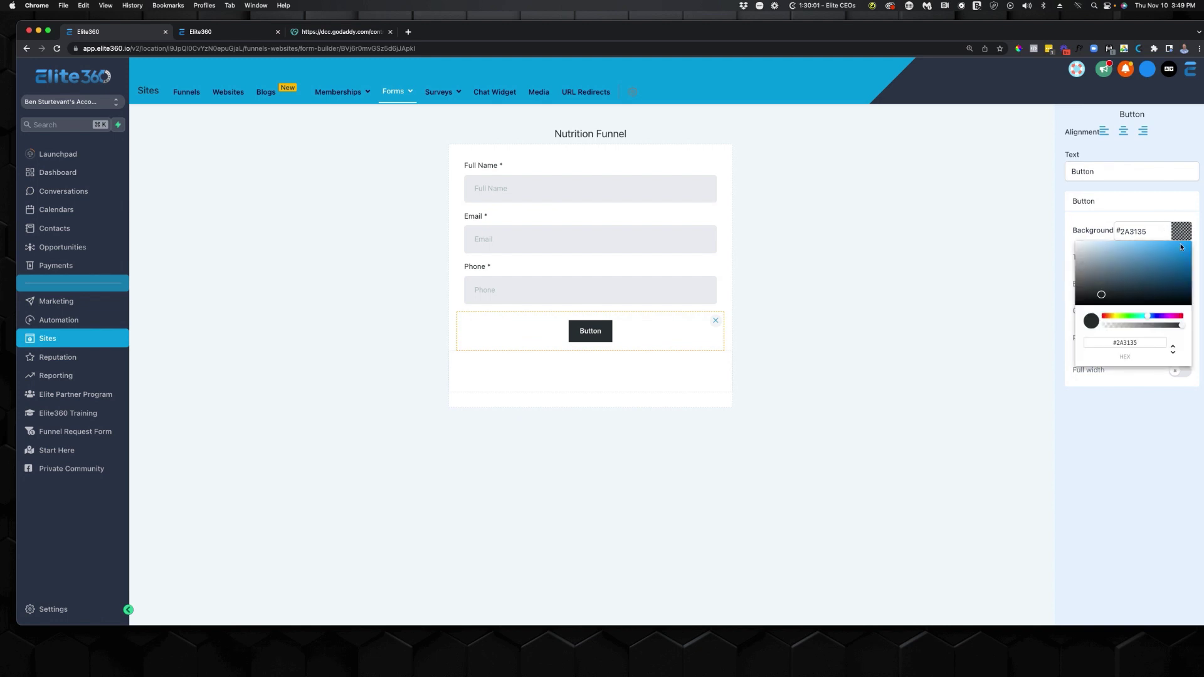
left_click(1103, 317)
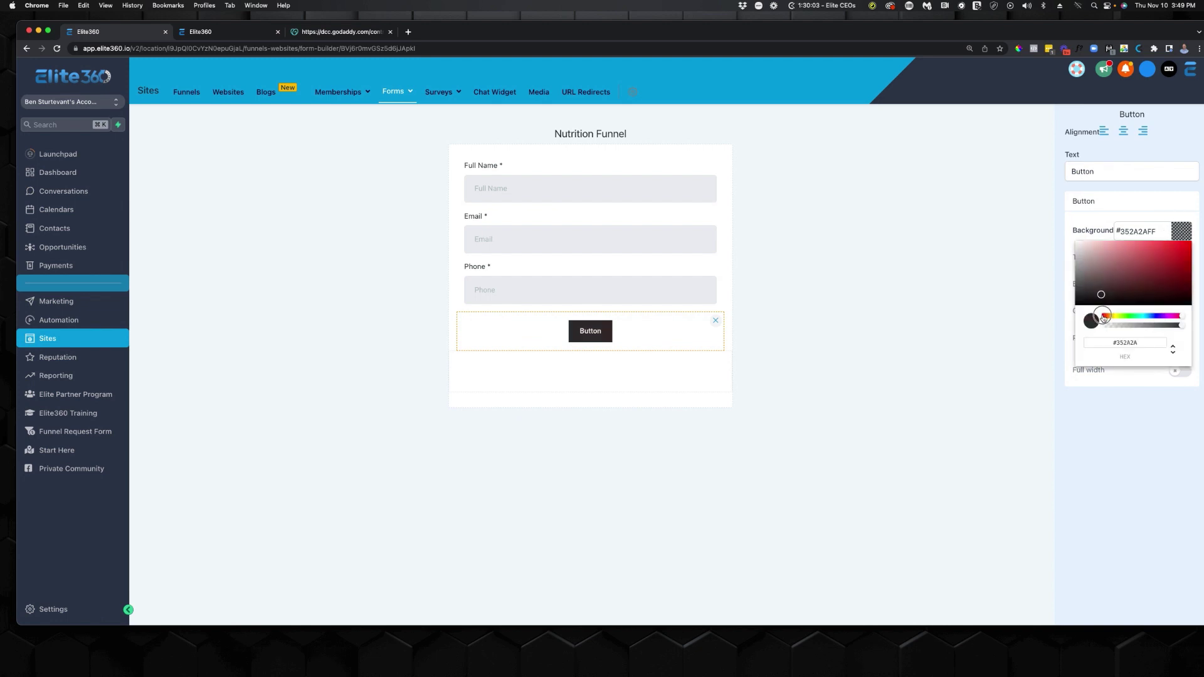
left_click_drag(1103, 318, 1104, 317)
left_click_drag(1165, 320, 1145, 320)
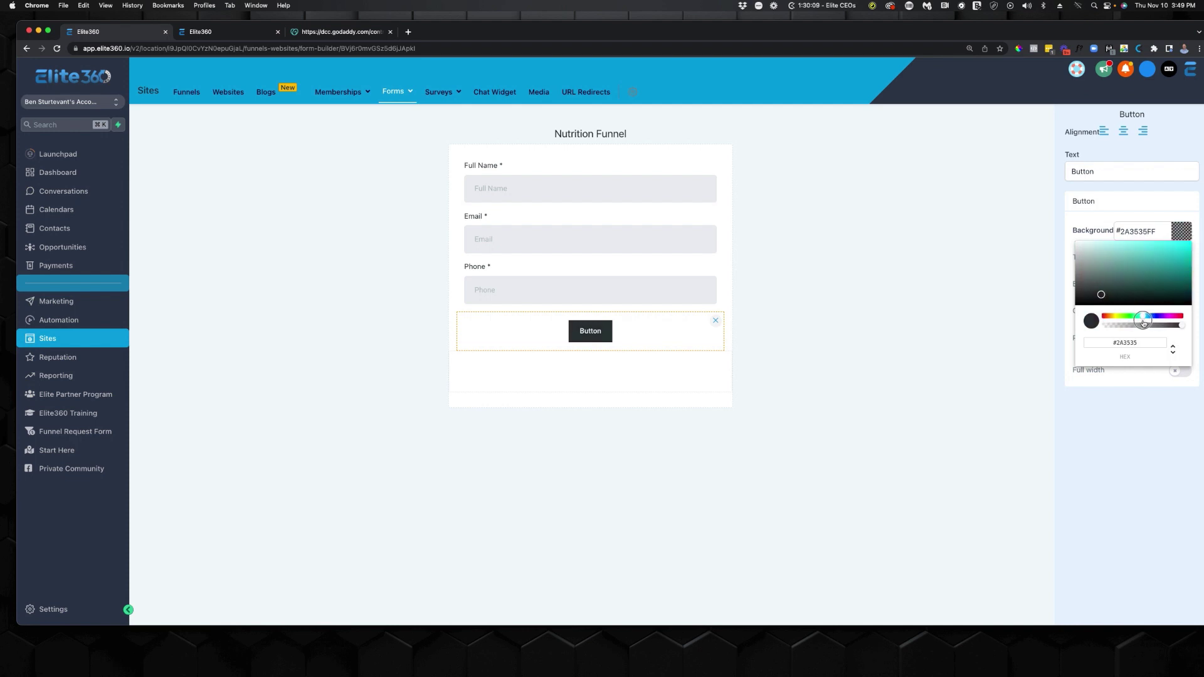
left_click(1191, 252)
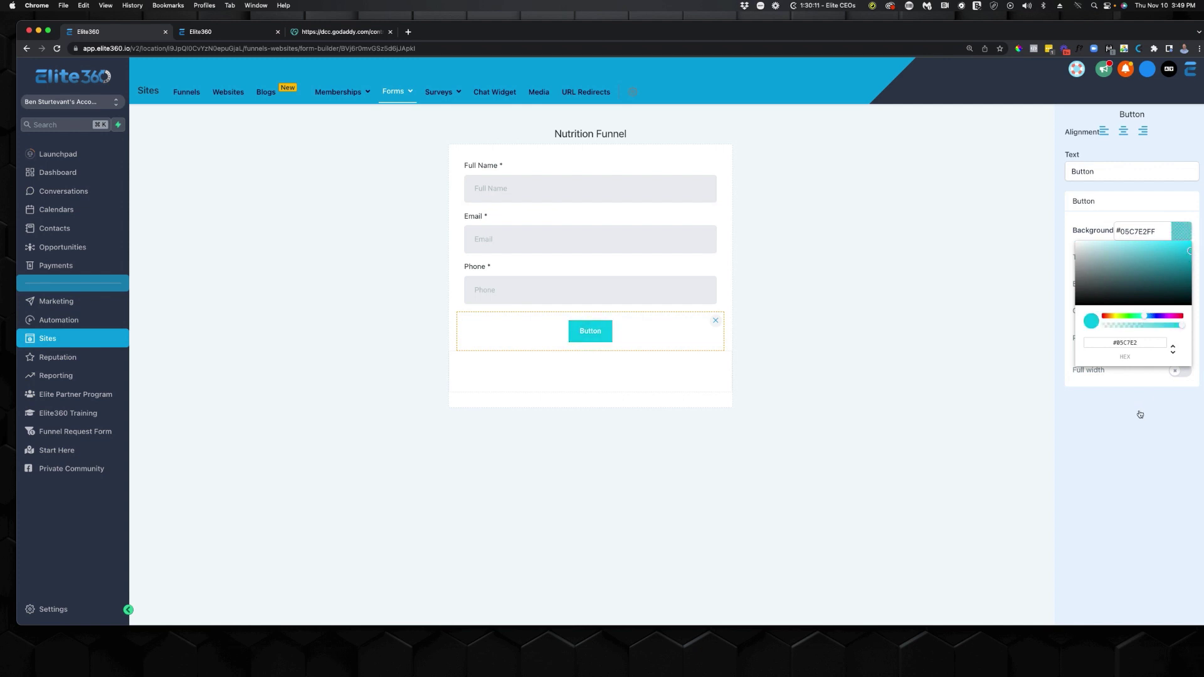
Change the button label to REGISTER HERE, adjust the form style, and save the form.
double_click(1101, 170)
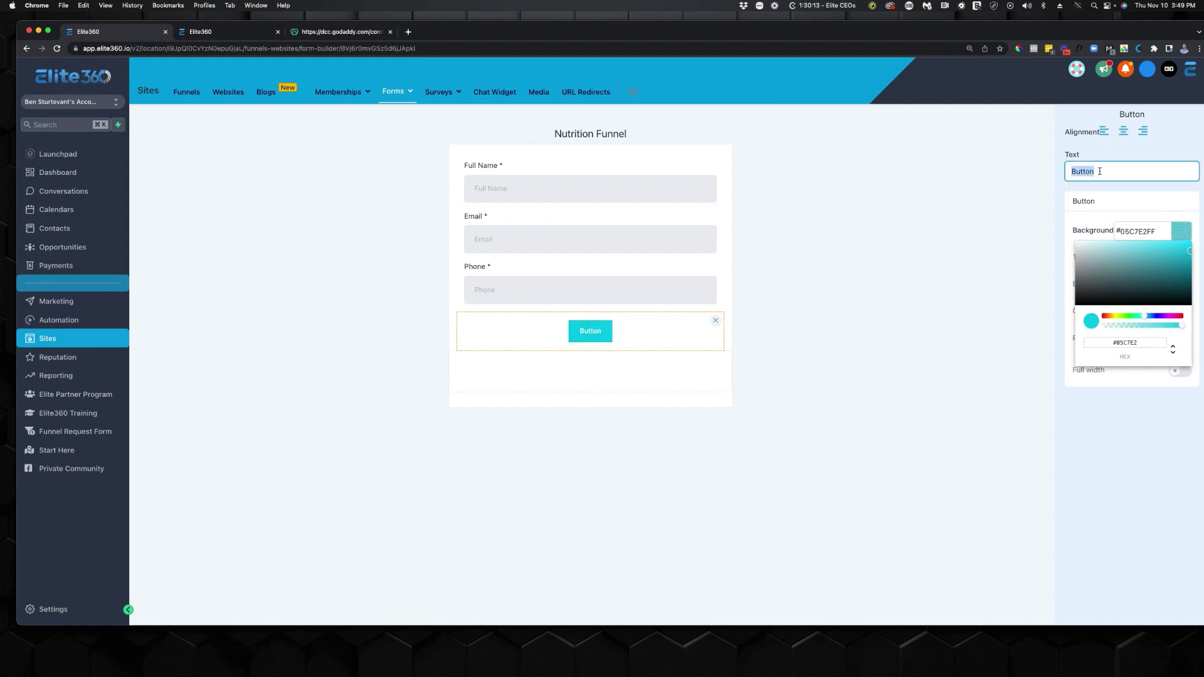
type("REGISTER HERE")
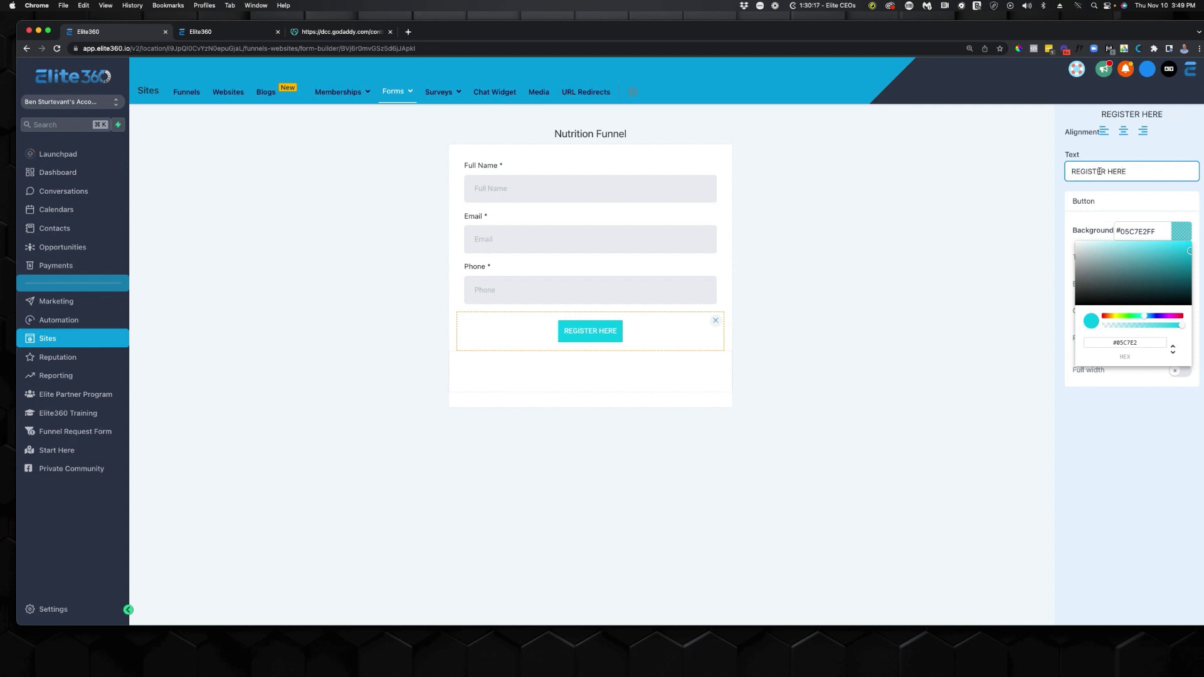
left_click(997, 255)
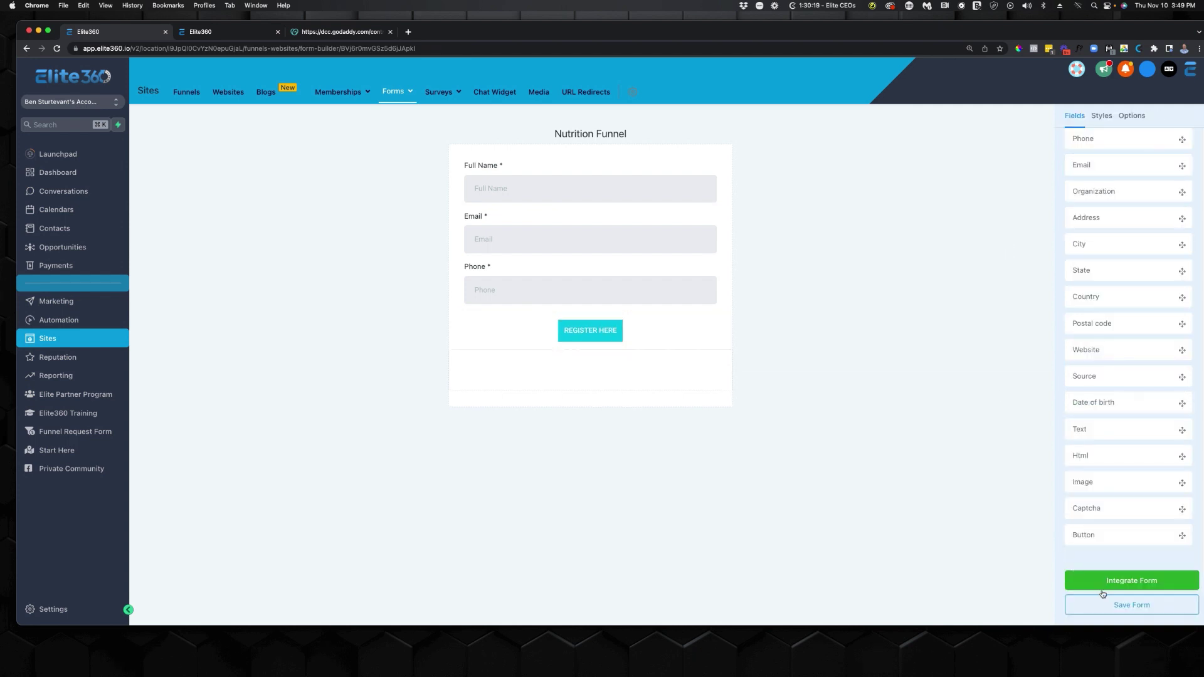
left_click(1106, 114)
left_click_drag(1071, 397, 1151, 402)
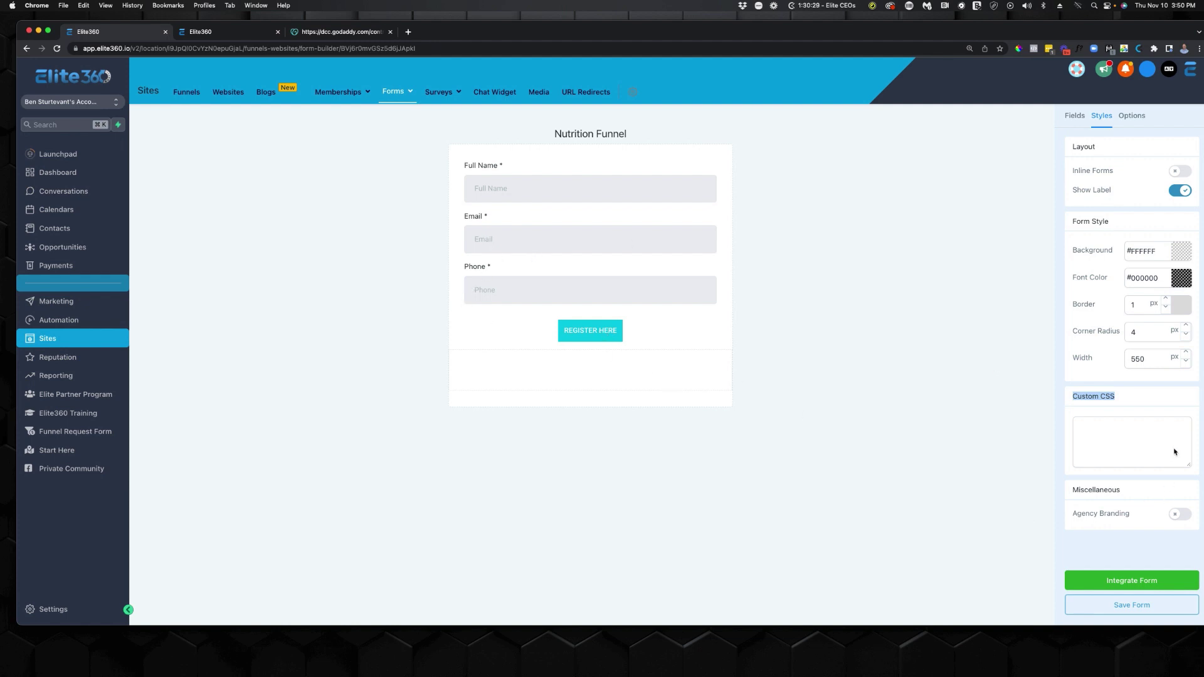
left_click(1134, 604)
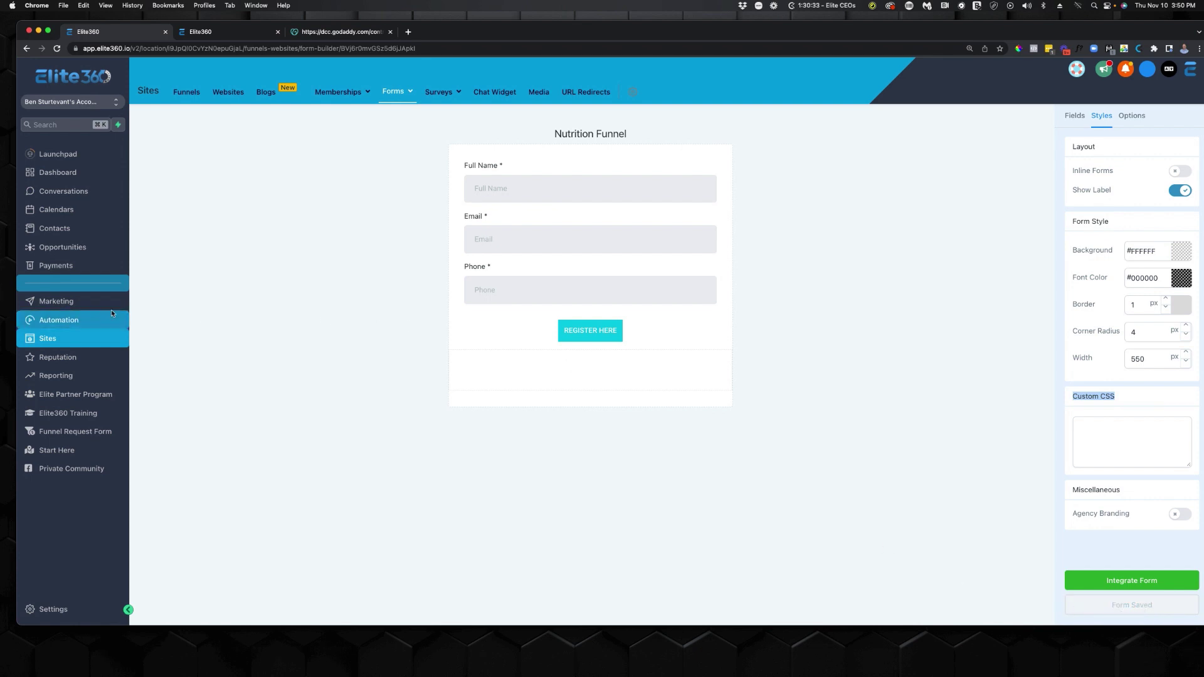
left_click(187, 92)
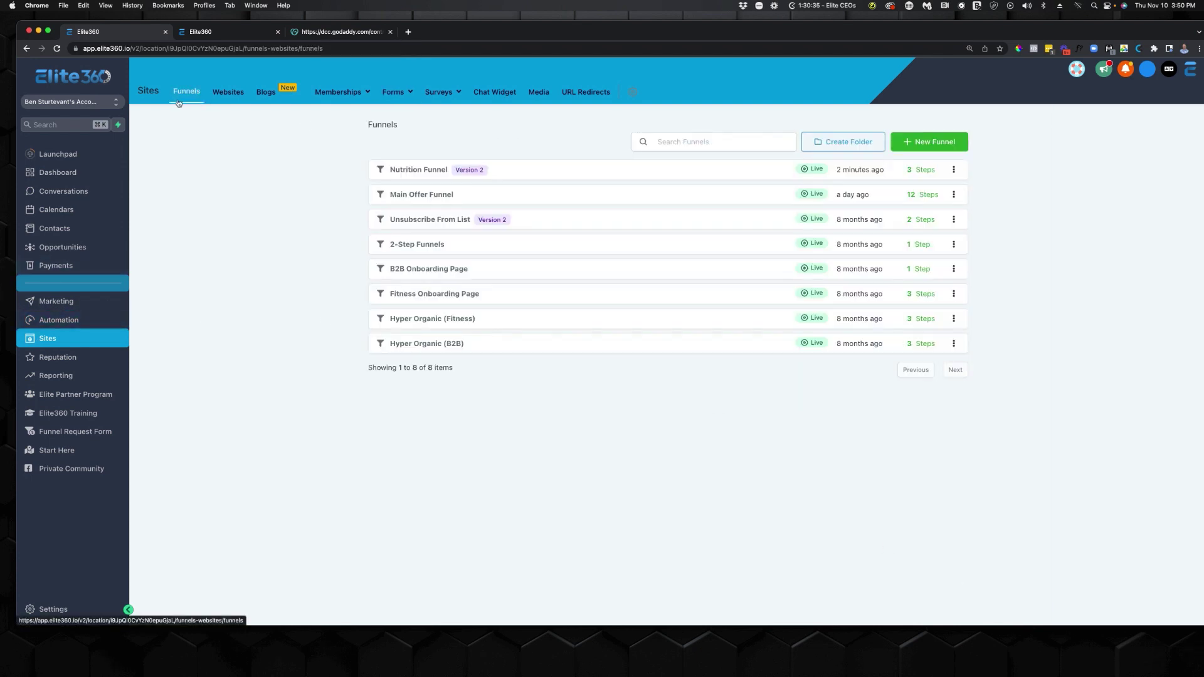
Open the Nutrition Funnel's Opt-In page in the page builder and bring up its popup.
left_click(433, 174)
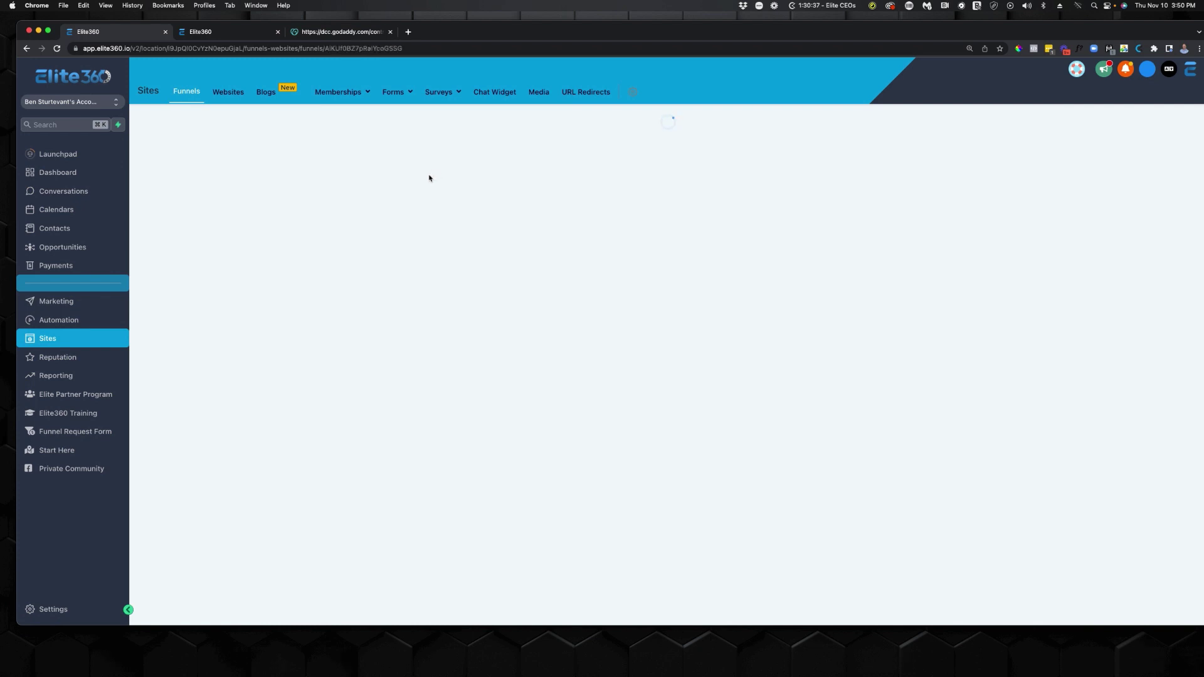
left_click(450, 411)
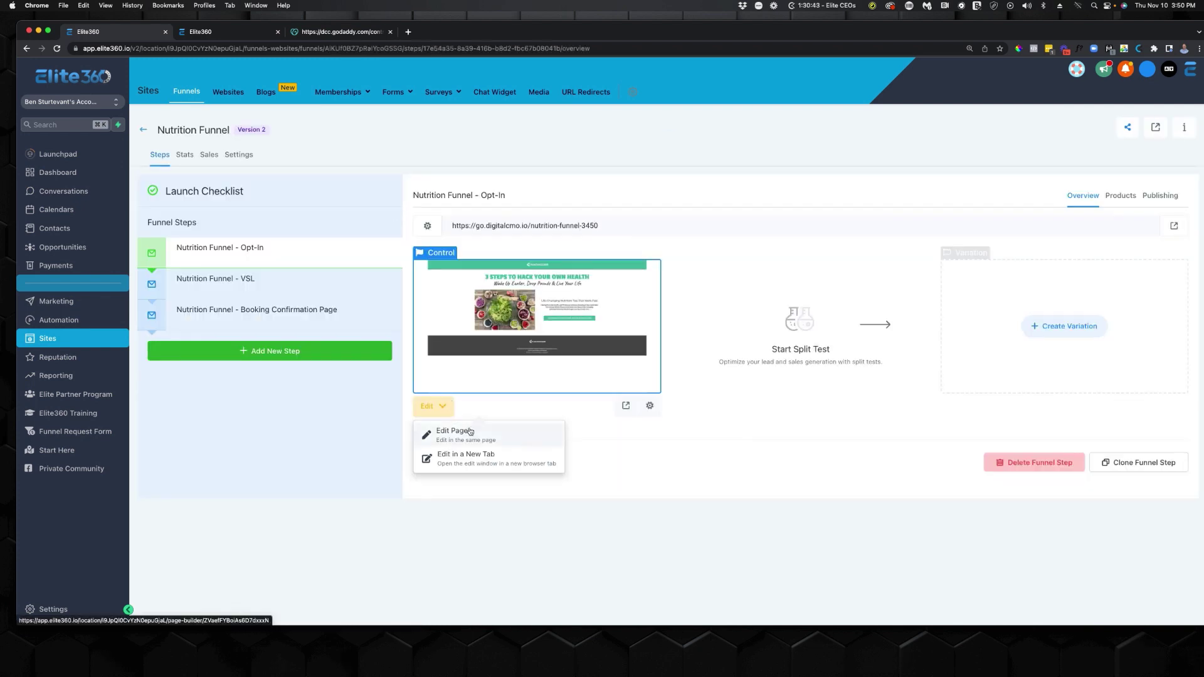
left_click(479, 465)
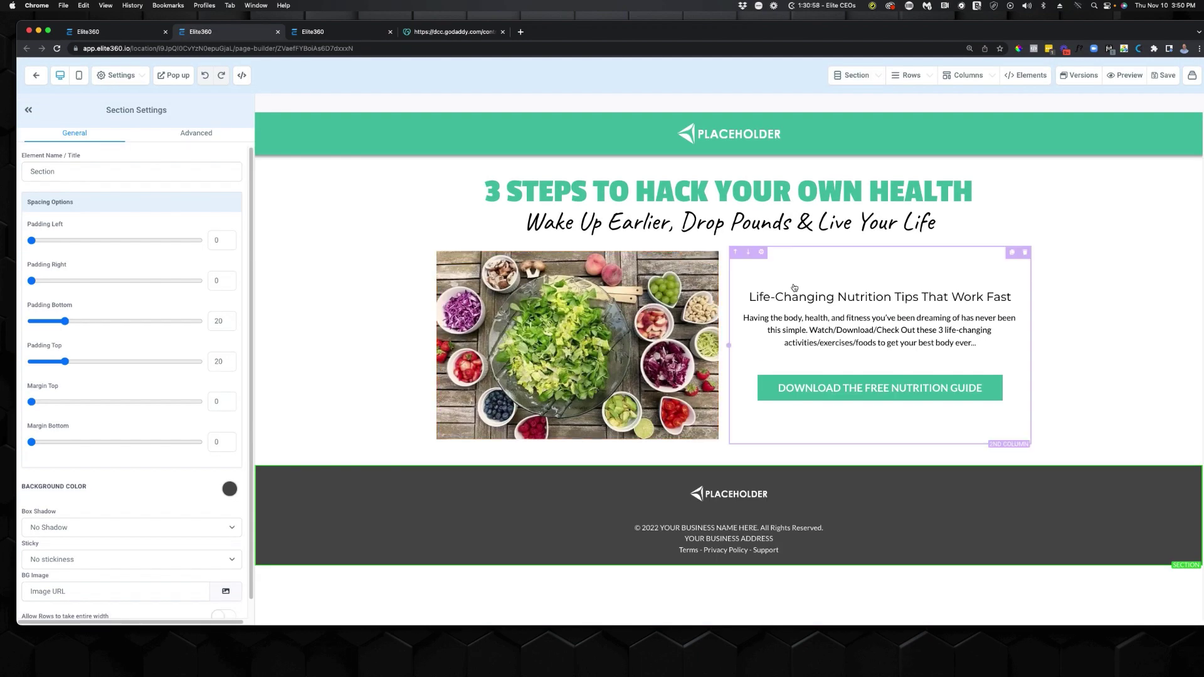
left_click(902, 395)
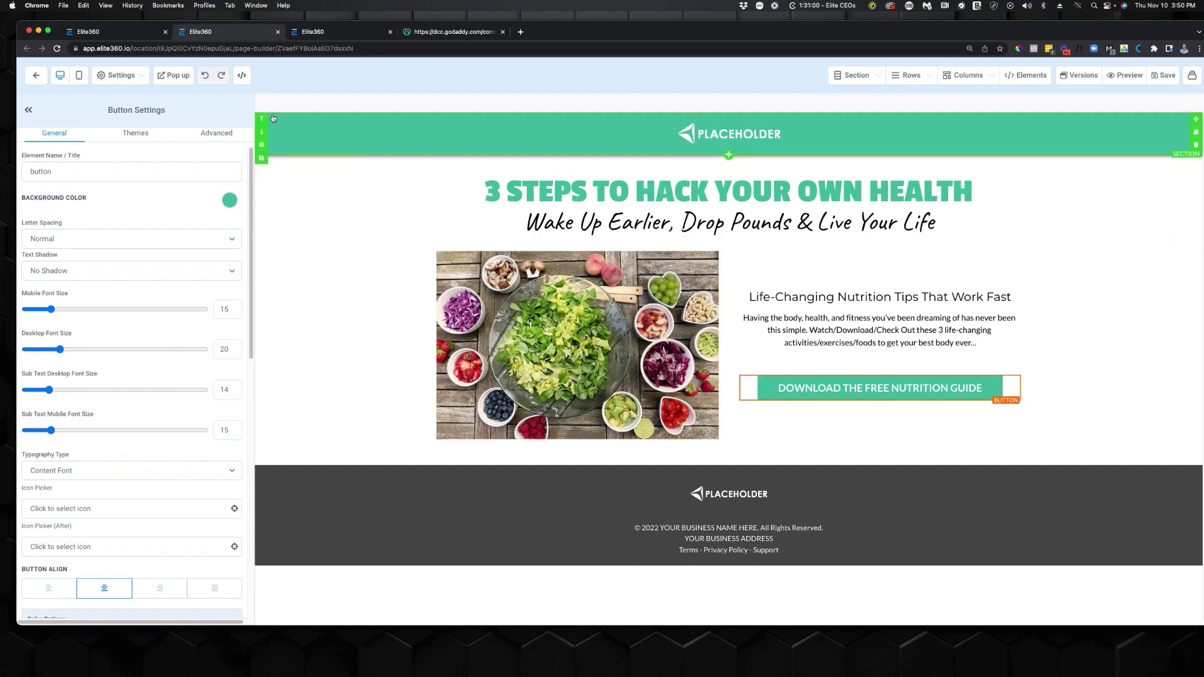
left_click(173, 76)
Use the Nutrition Funnel form in the popup, redirect to the next step, and save the page.
left_click(667, 293)
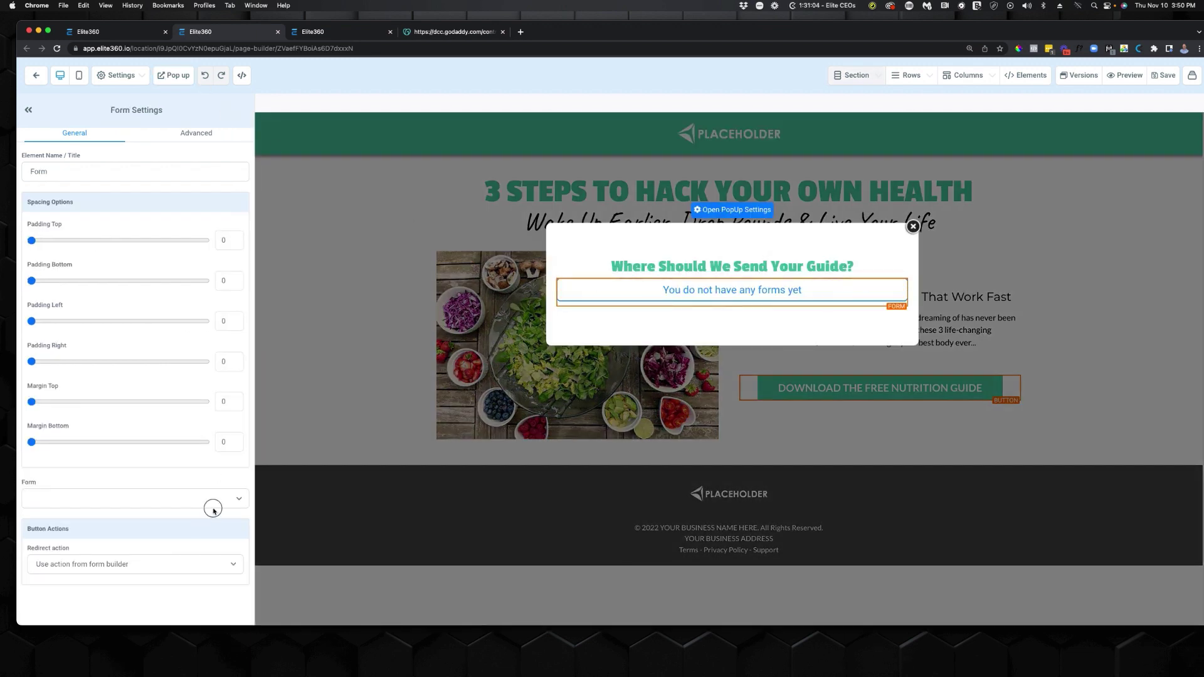
left_click(212, 501)
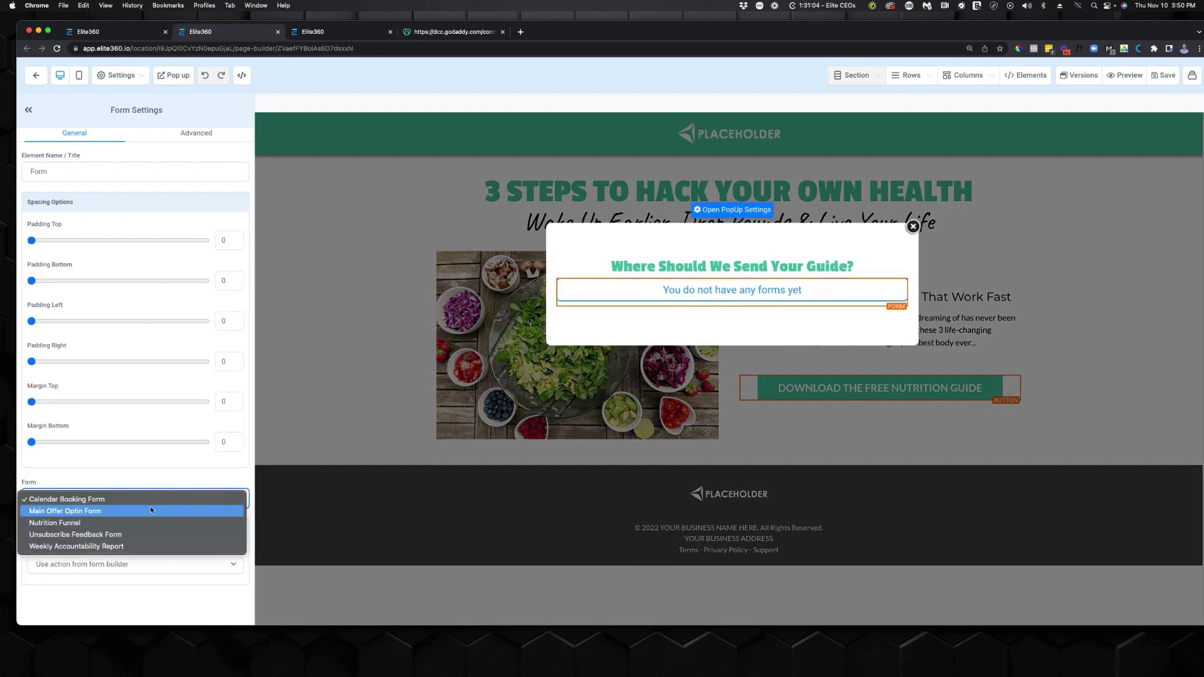
left_click(63, 523)
left_click(150, 565)
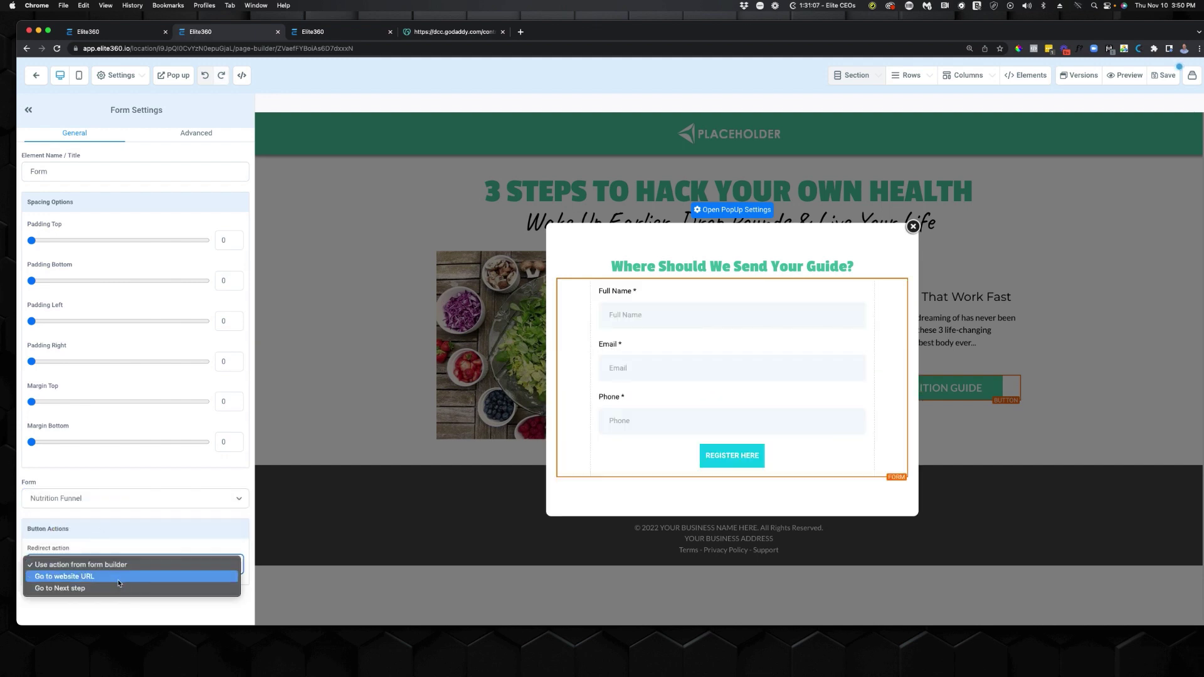
left_click(71, 549)
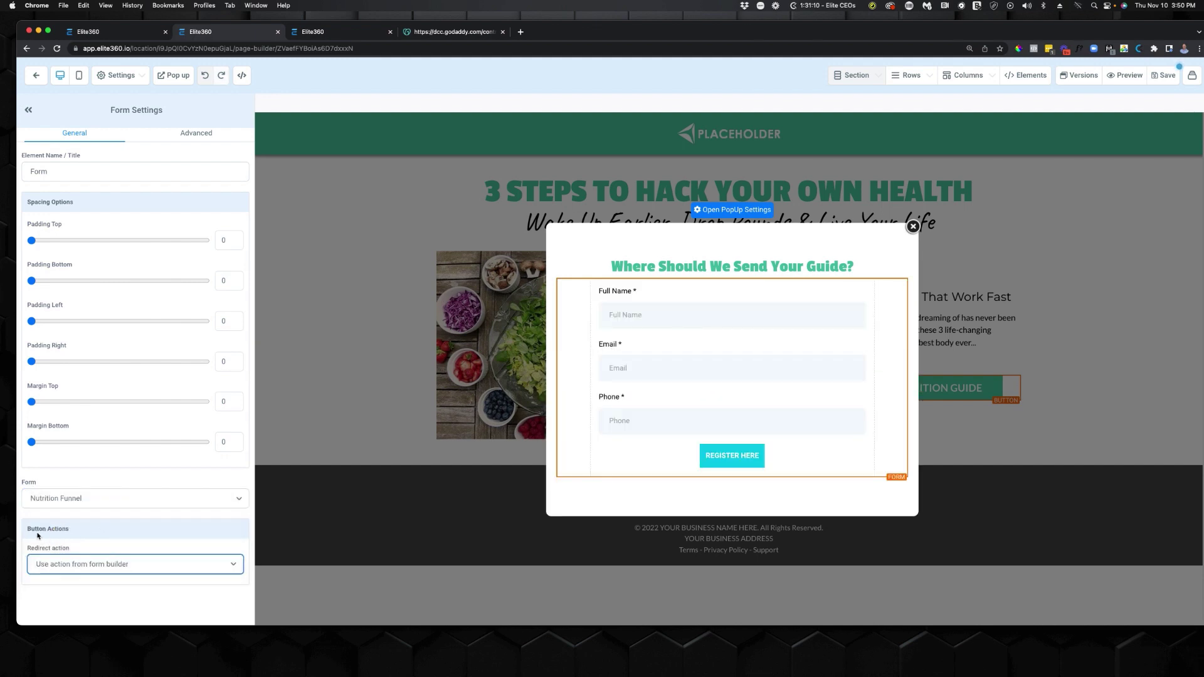
left_click(95, 566)
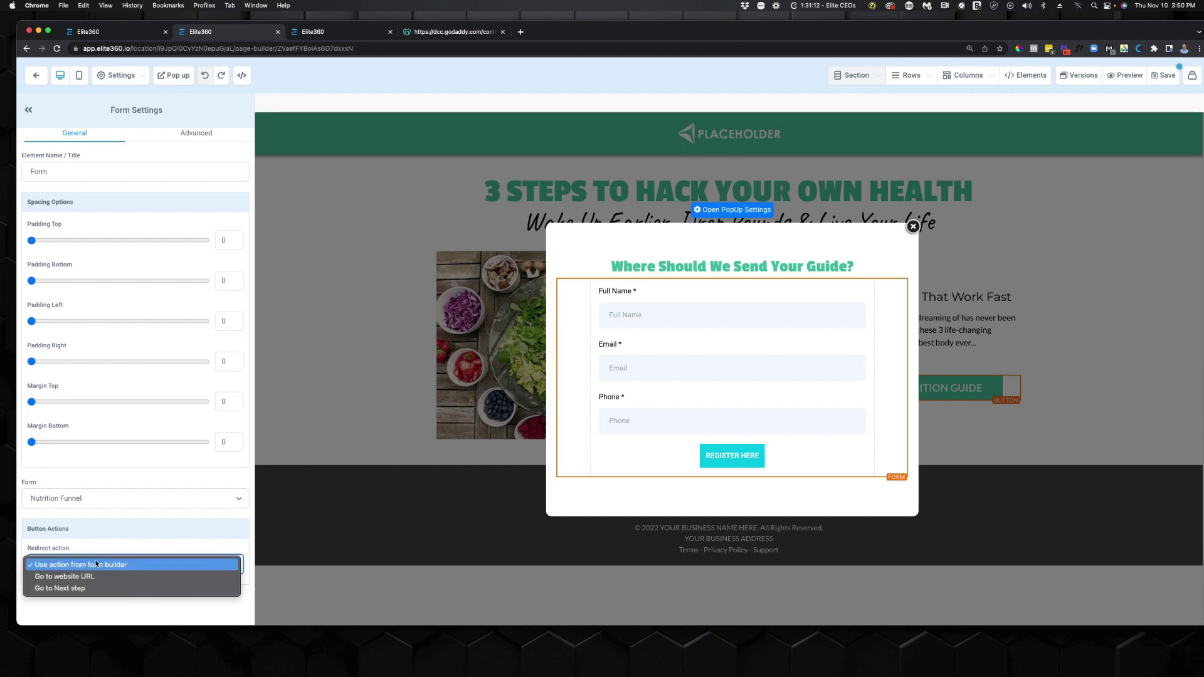
left_click(89, 588)
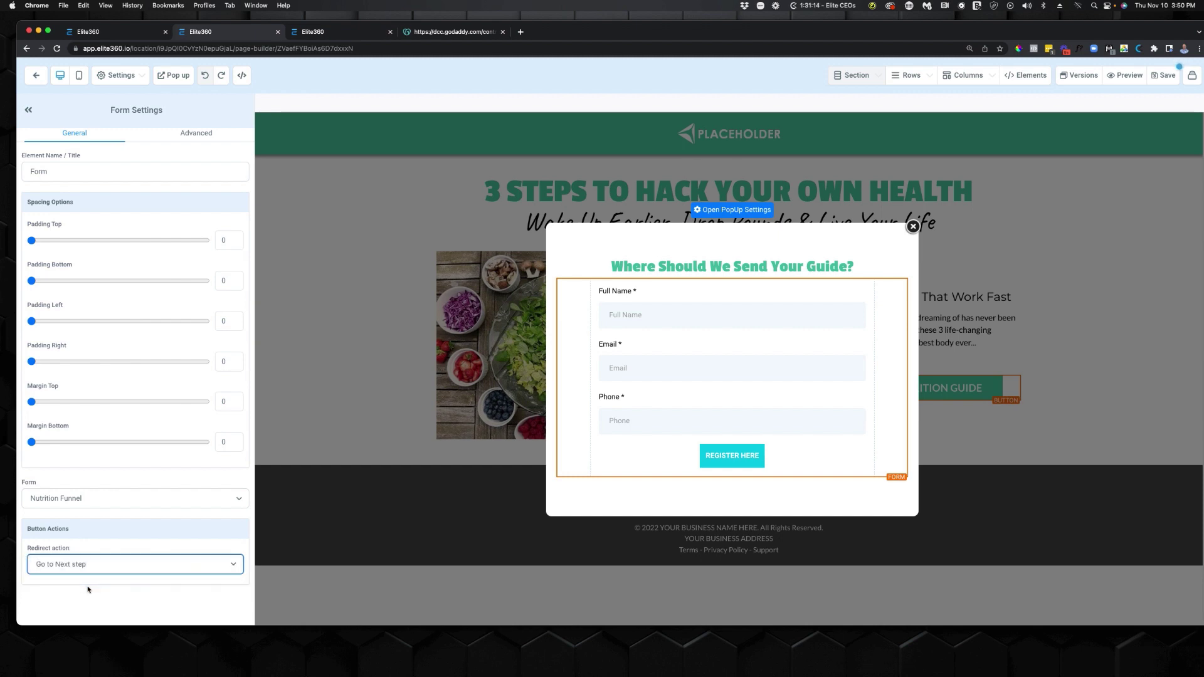
left_click(1047, 207)
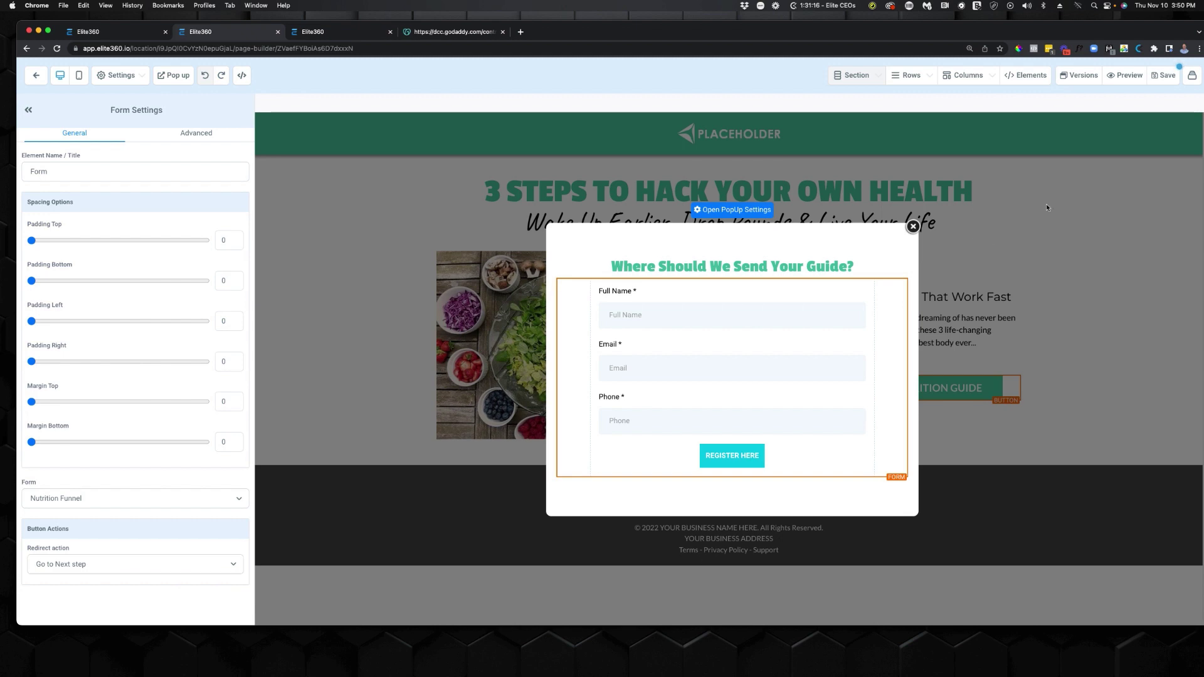
left_click(914, 225)
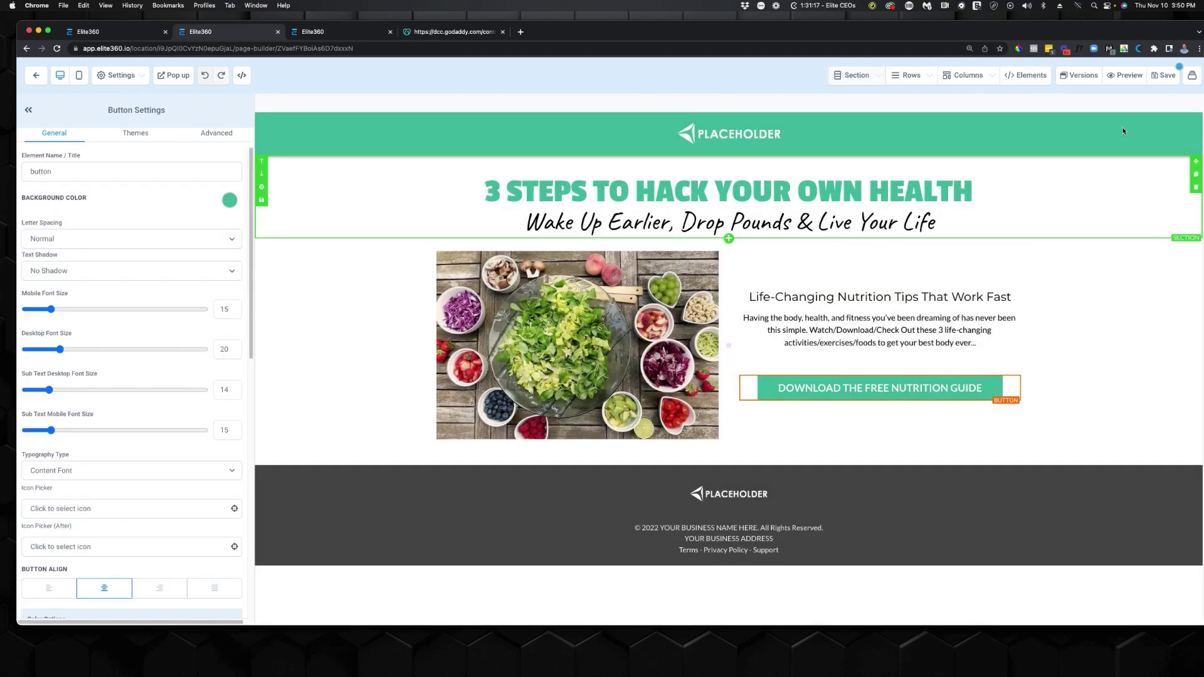
left_click(1167, 77)
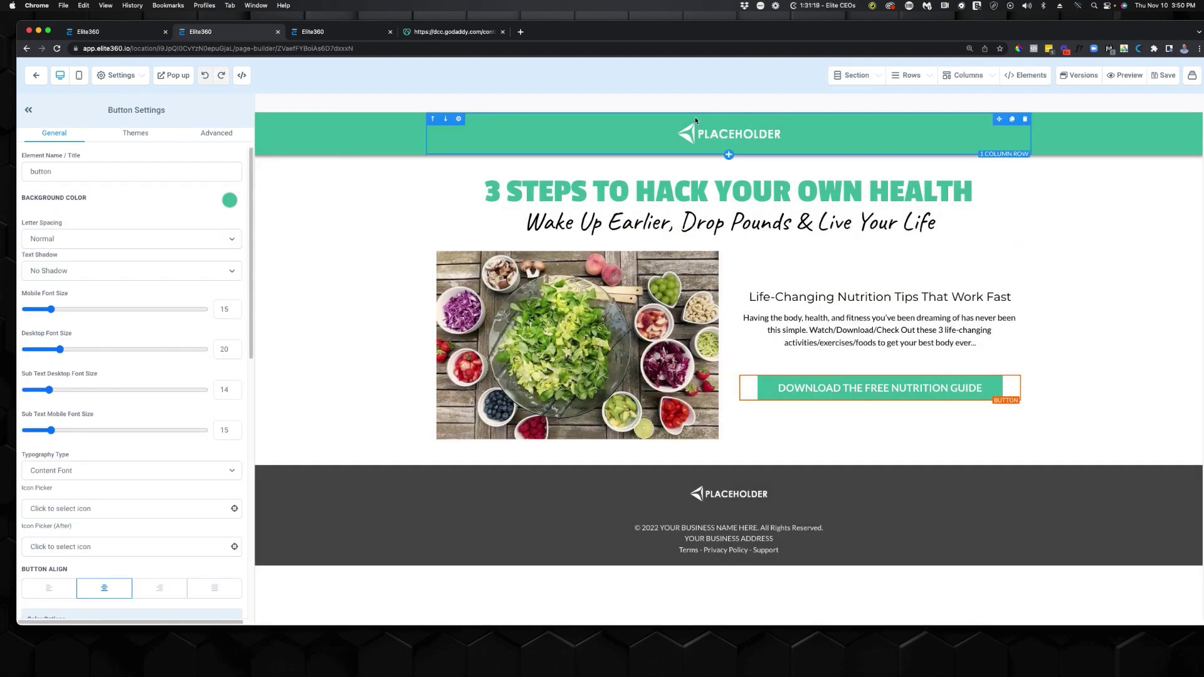
Duplicate the Lead Generation Workflow as 'Lead Generation Workflow - NUTRITION FUNNEL'.
left_click(91, 37)
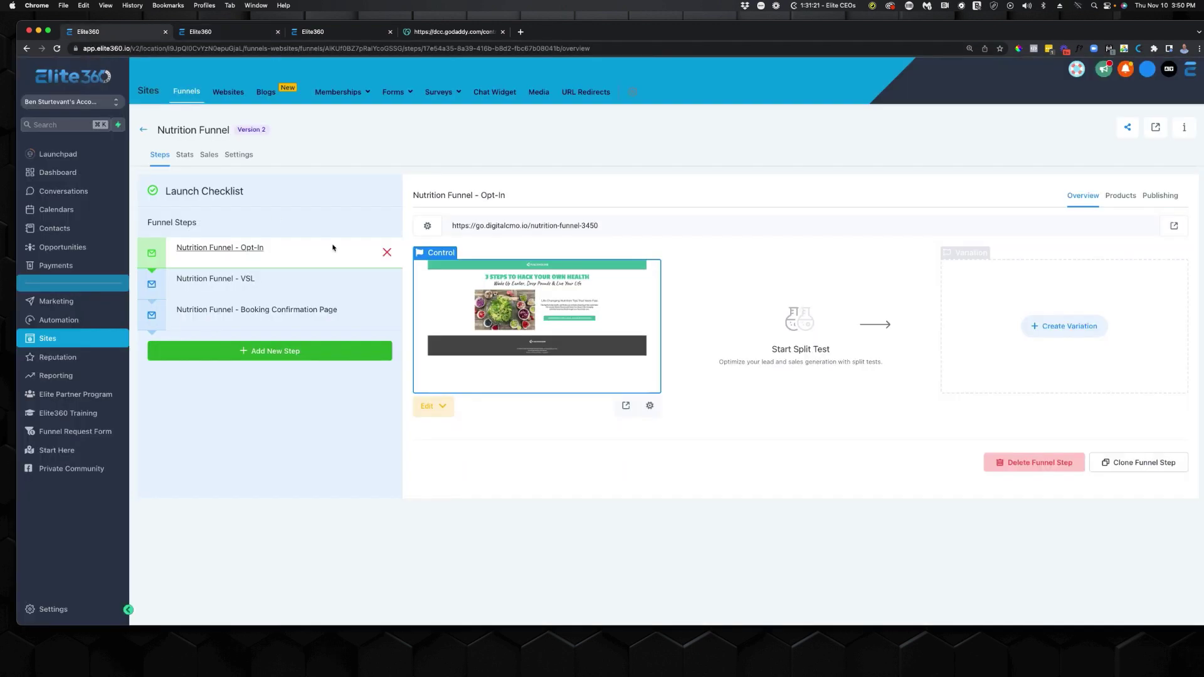
left_click(84, 361)
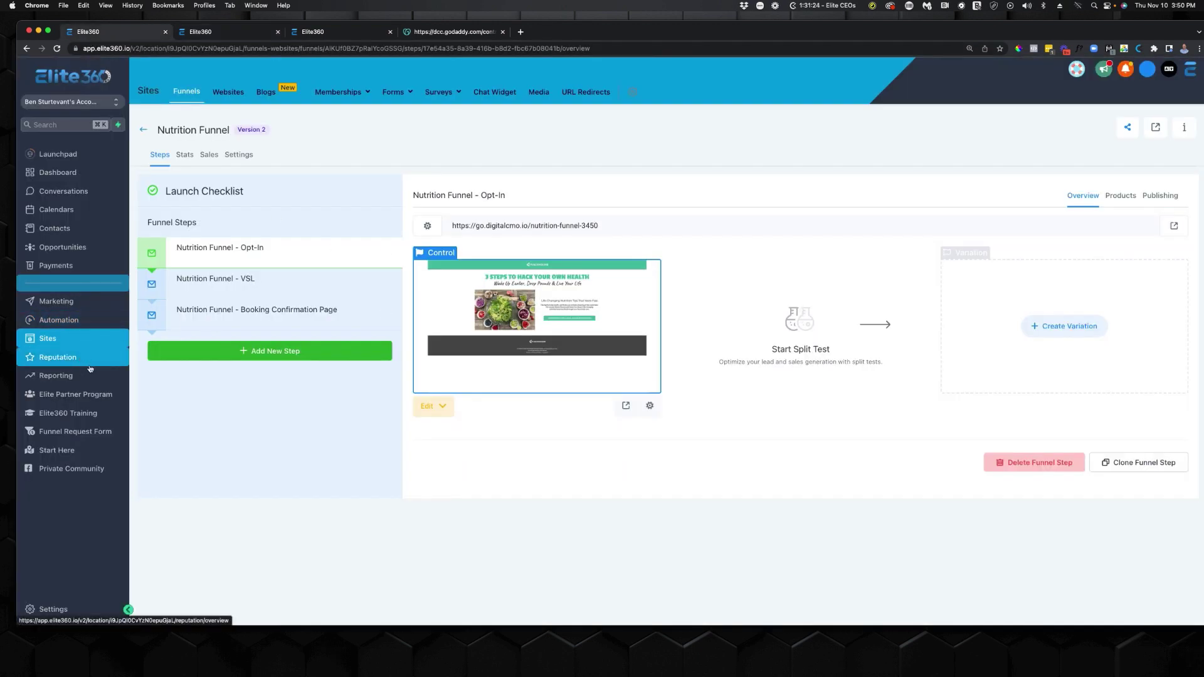
left_click(91, 320)
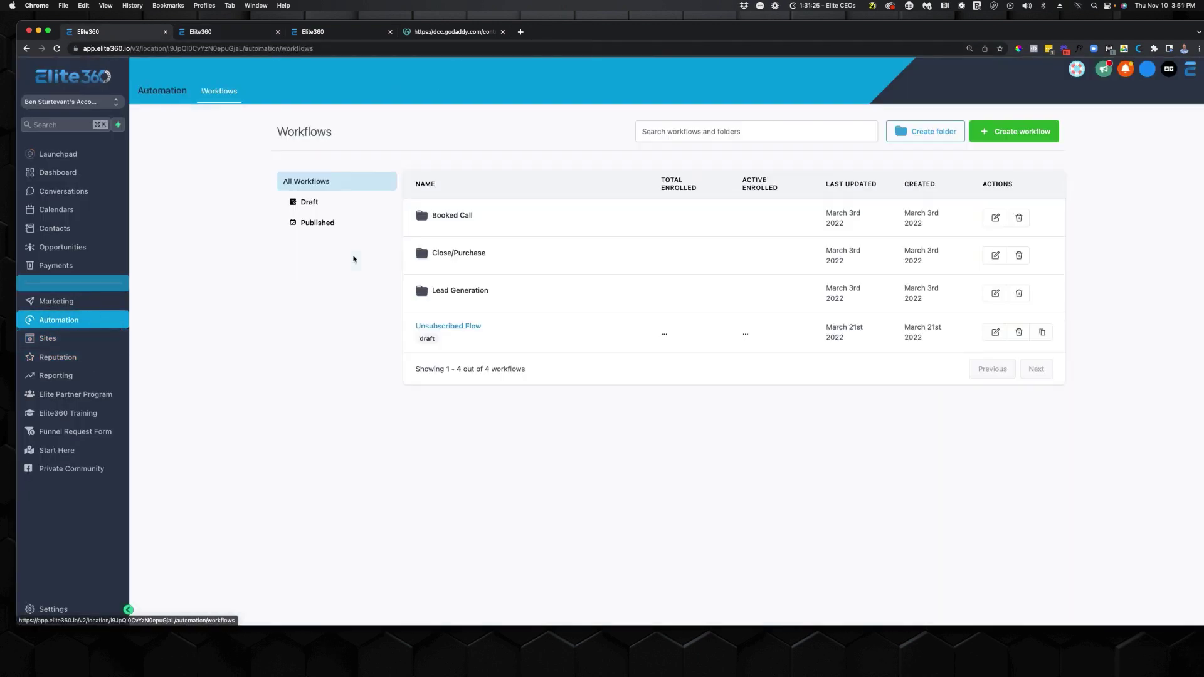
left_click(472, 291)
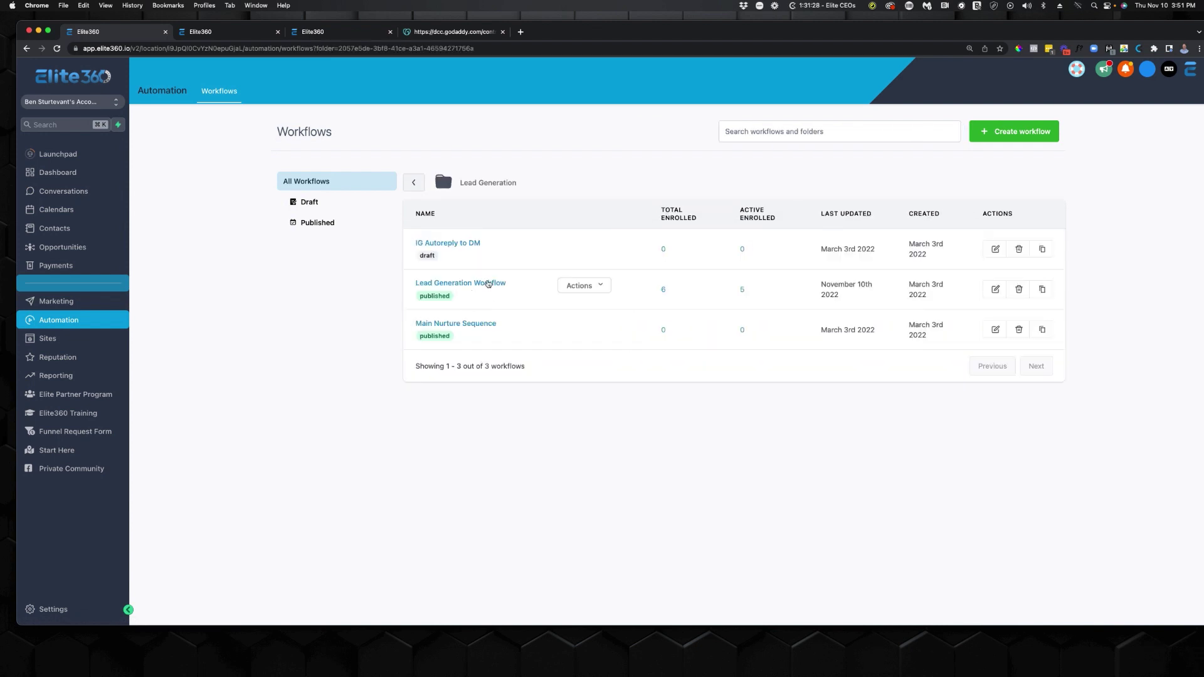
left_click(1044, 289)
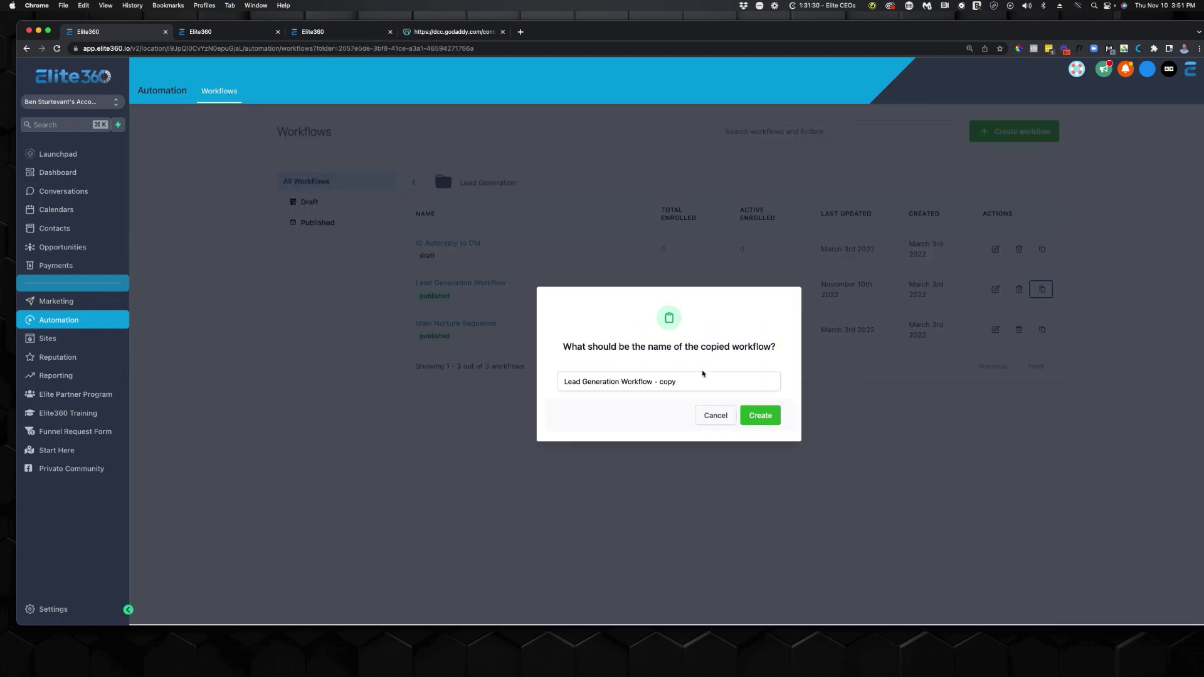
left_click_drag(698, 387, 661, 383)
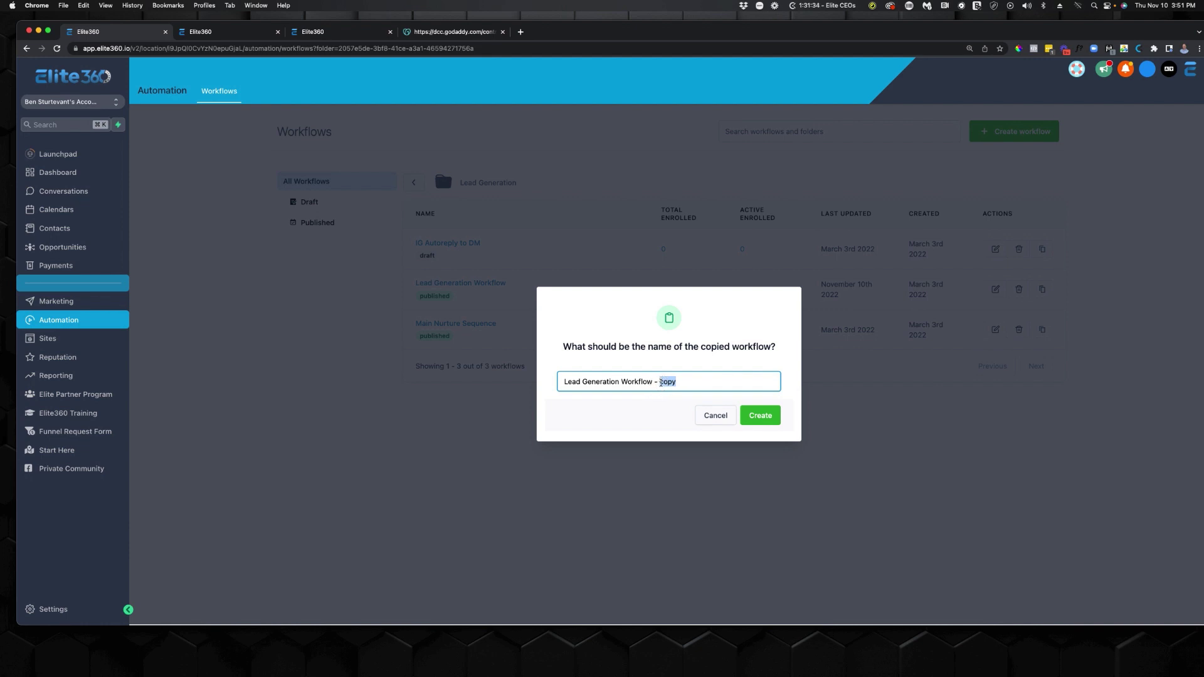
type("NUTRITION FUNNEL")
left_click(773, 424)
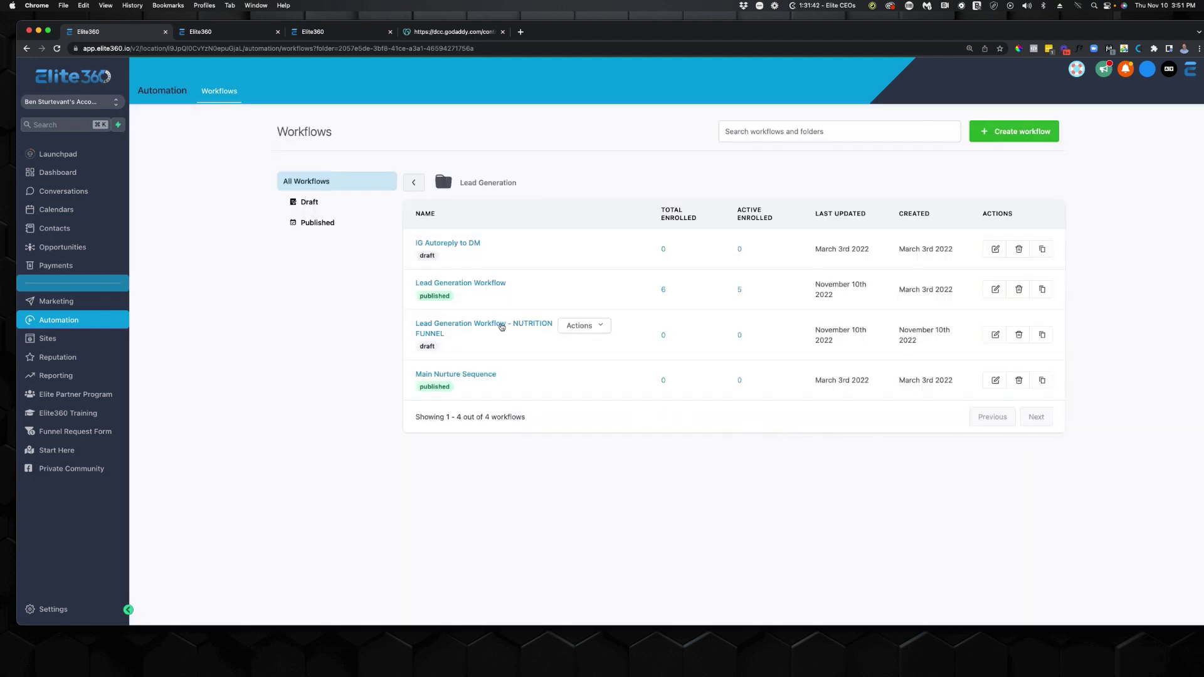
Open the NUTRITION FUNNEL workflow copy, switch it to published, and save.
left_click(502, 327)
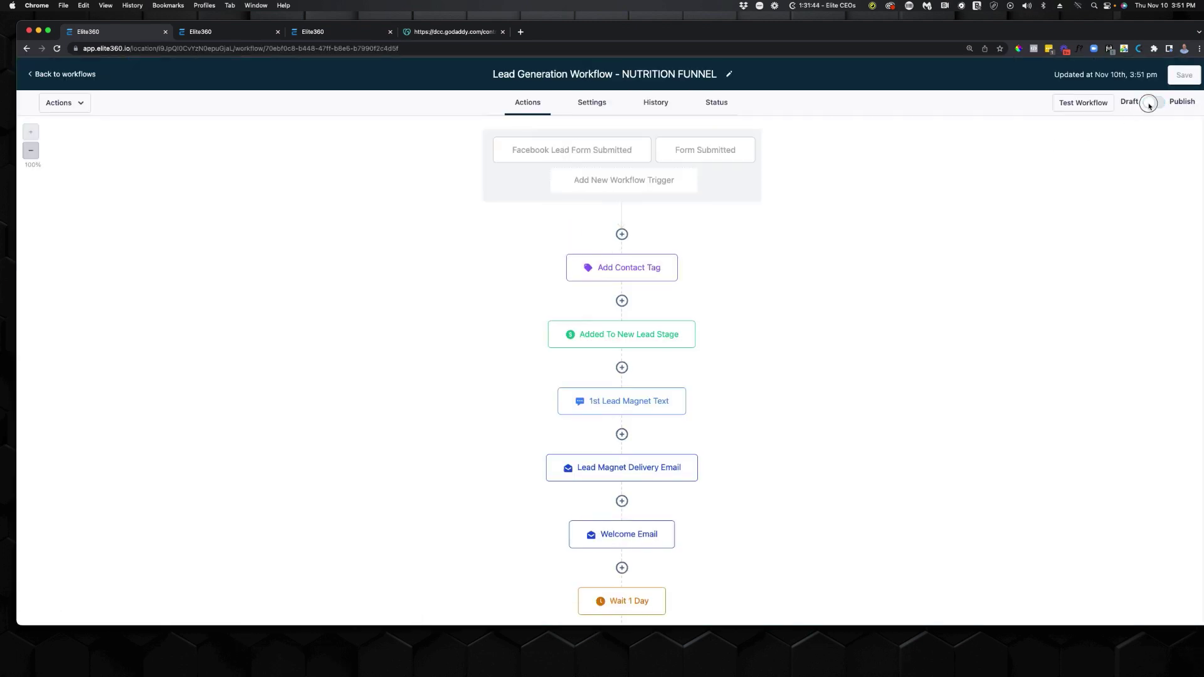
left_click(1150, 104)
left_click(1185, 81)
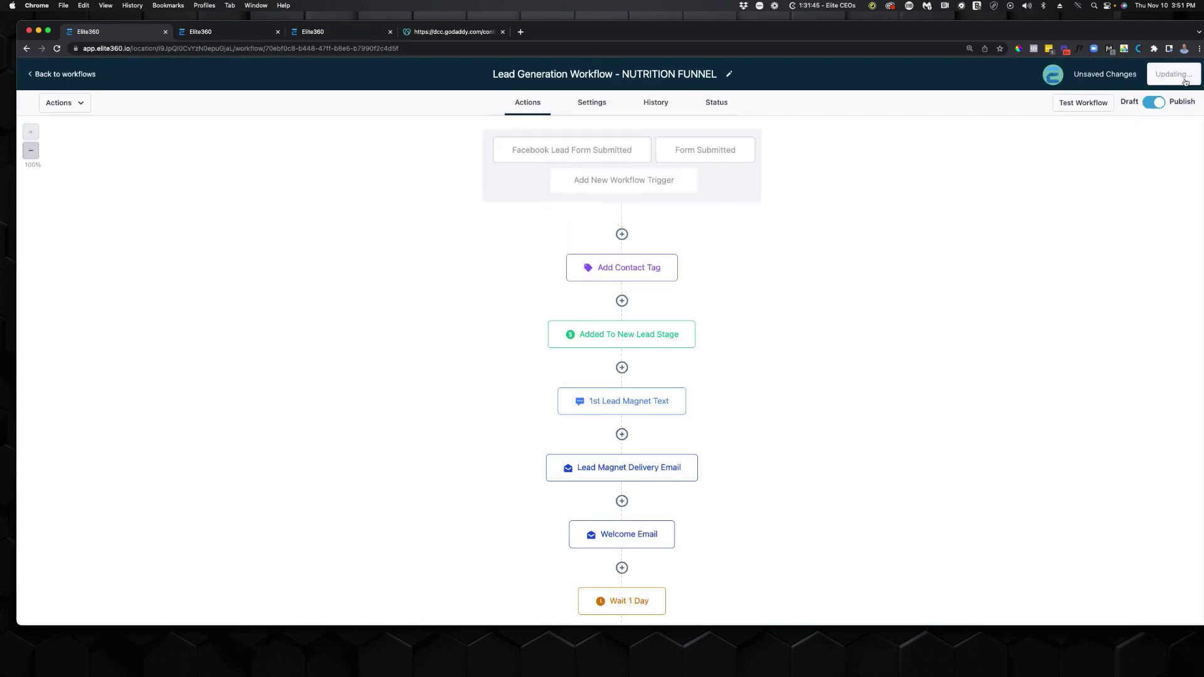
Filter the Form Submitted trigger to the Nutrition Funnel form and save it.
left_click(717, 150)
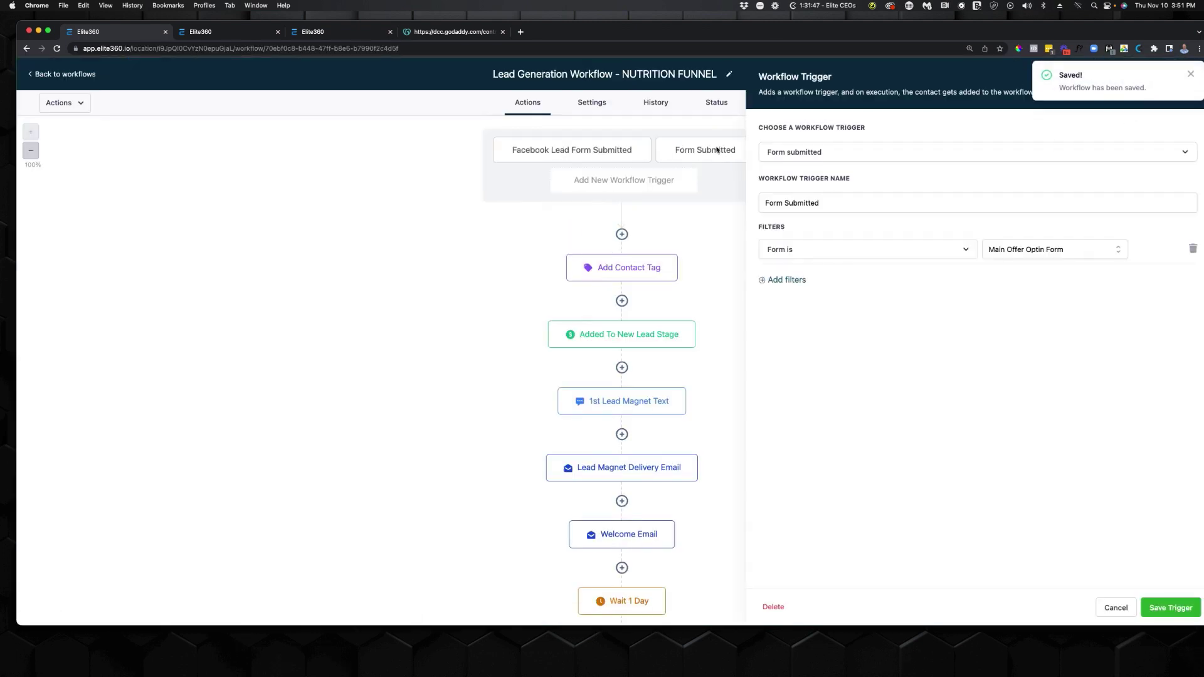
left_click(1092, 251)
left_click(1107, 252)
left_click(1117, 251)
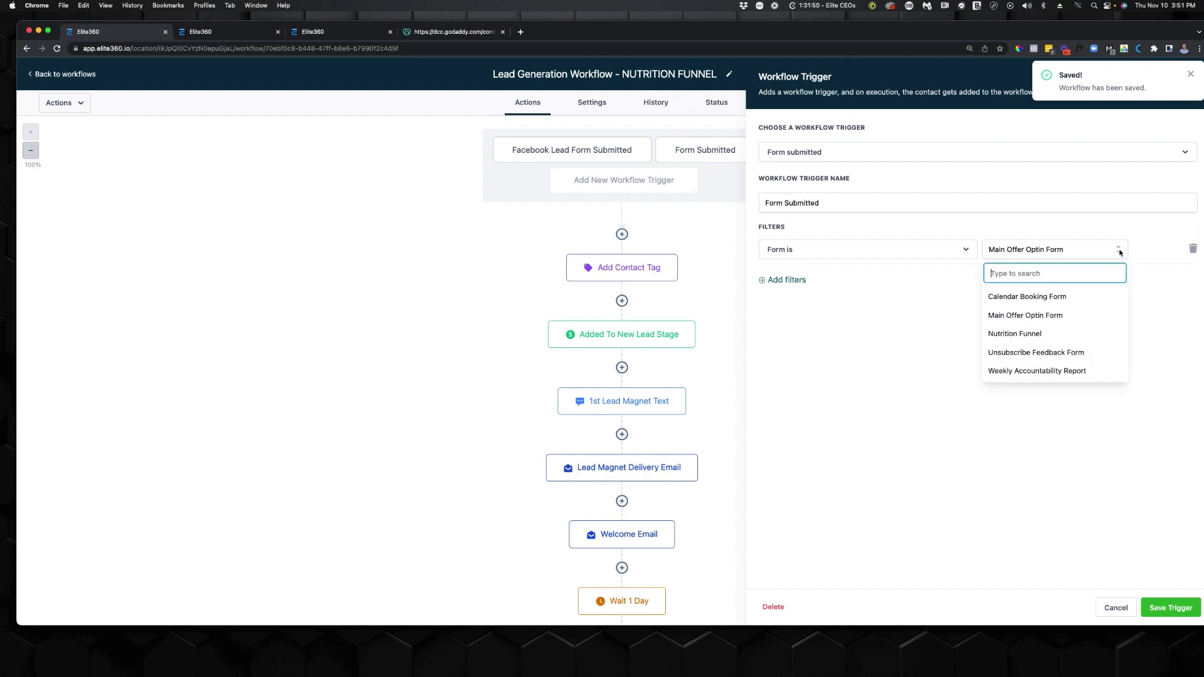
left_click(1029, 334)
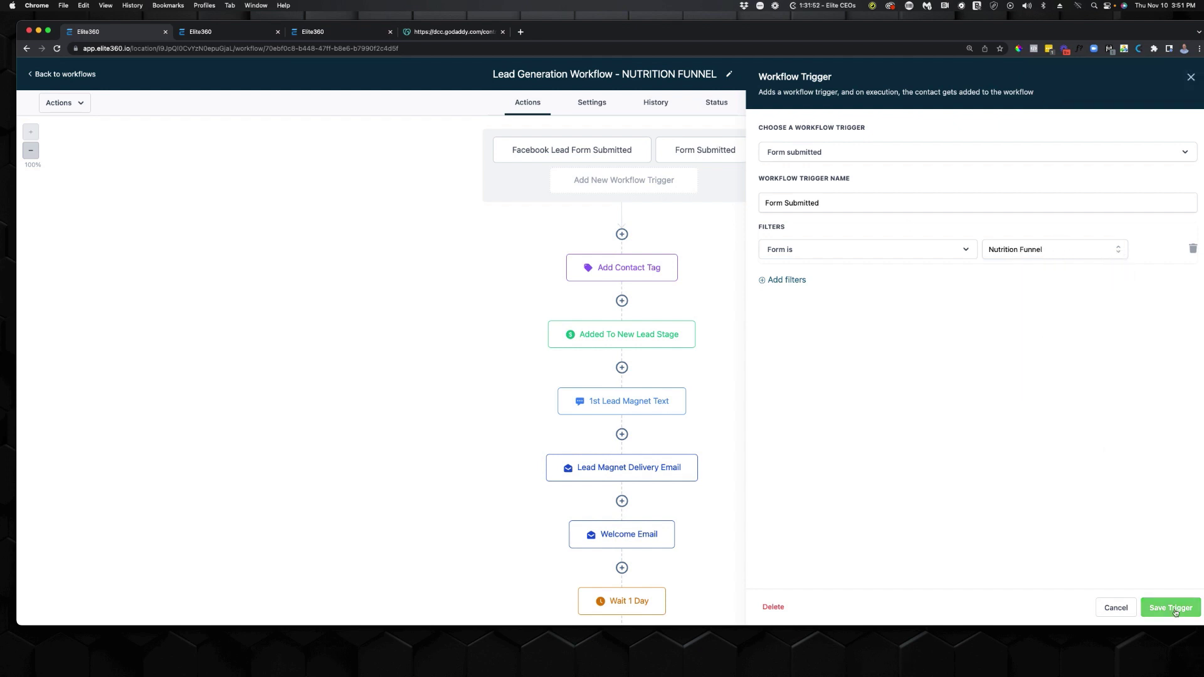
left_click(1149, 604)
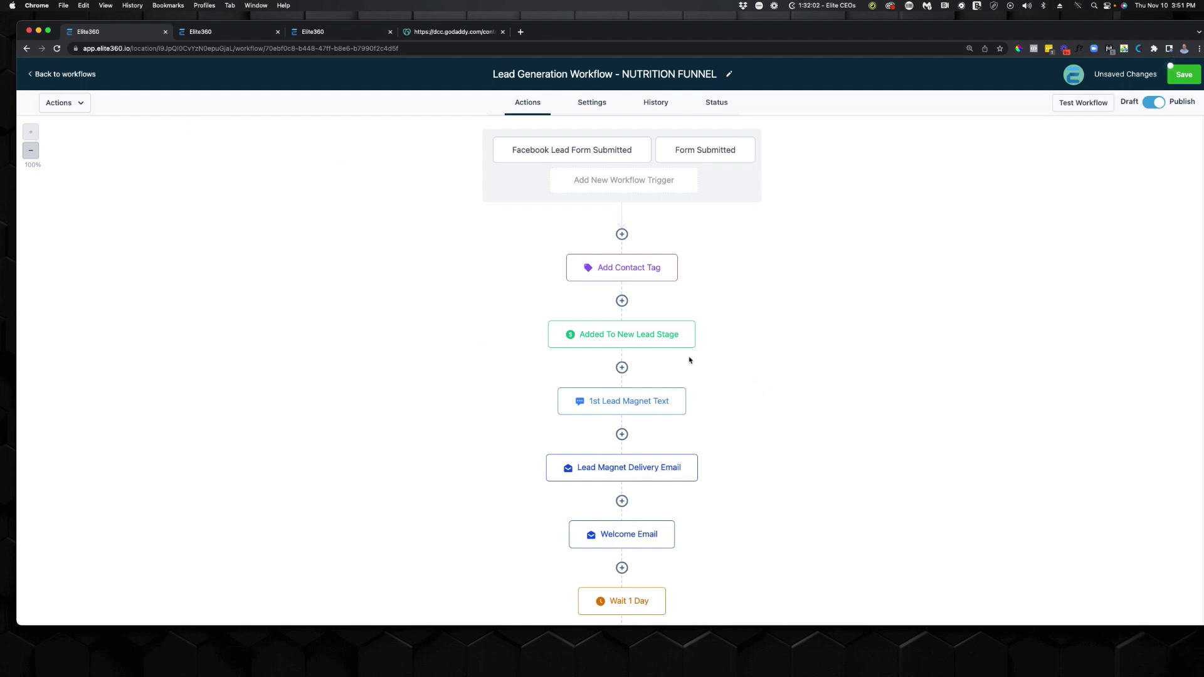
Replace the delivery email's link placeholder with 'Nutritional Funnel VSL' and save the workflow.
left_click(636, 465)
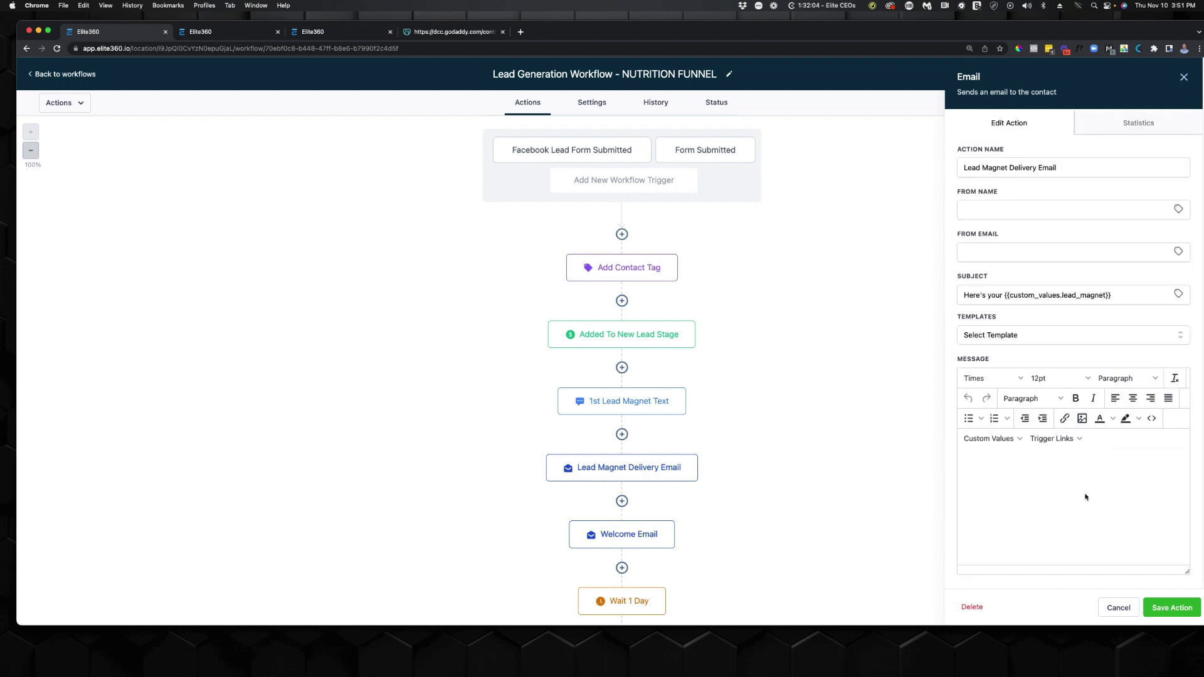
triple_click(1141, 543)
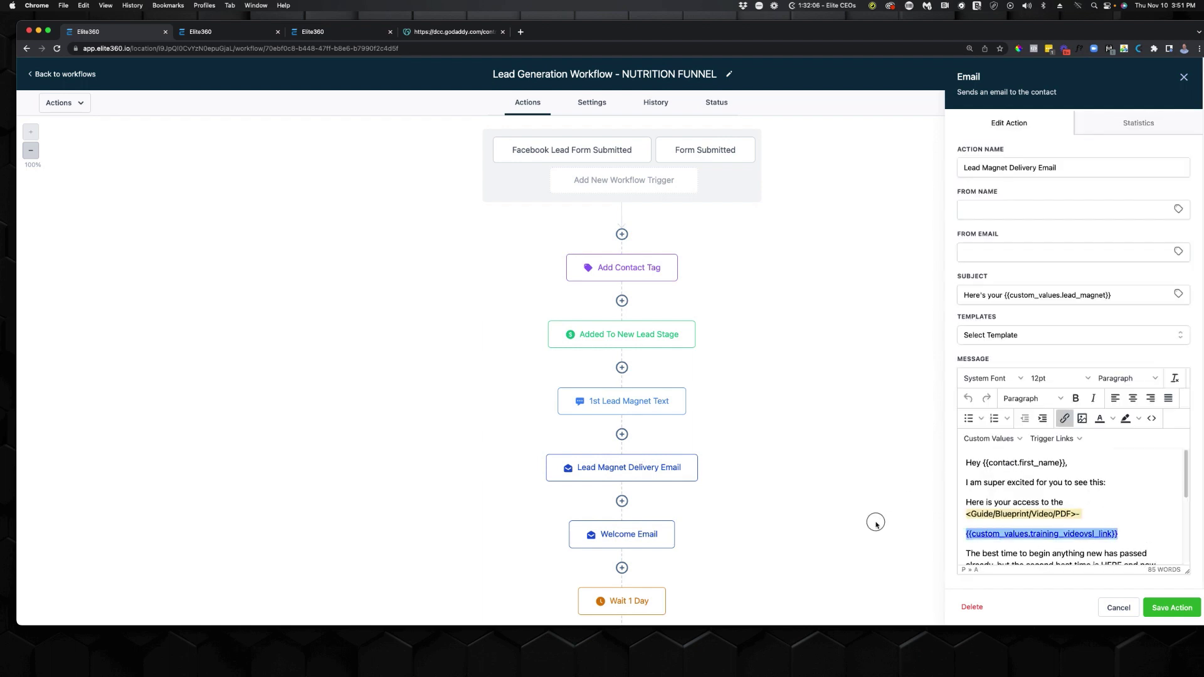
type("N")
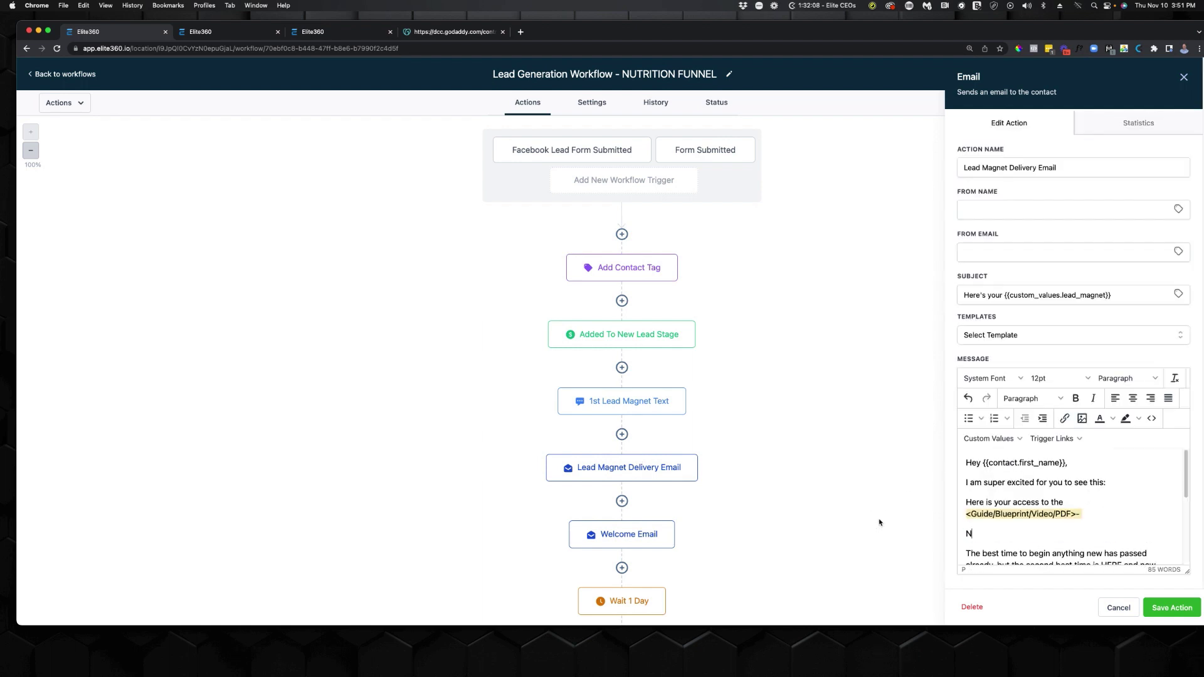
type("utritional Funnel BSL")
key("BackSpace")
key("BackSpace")
type("SL")
left_click(1171, 607)
left_click(1170, 66)
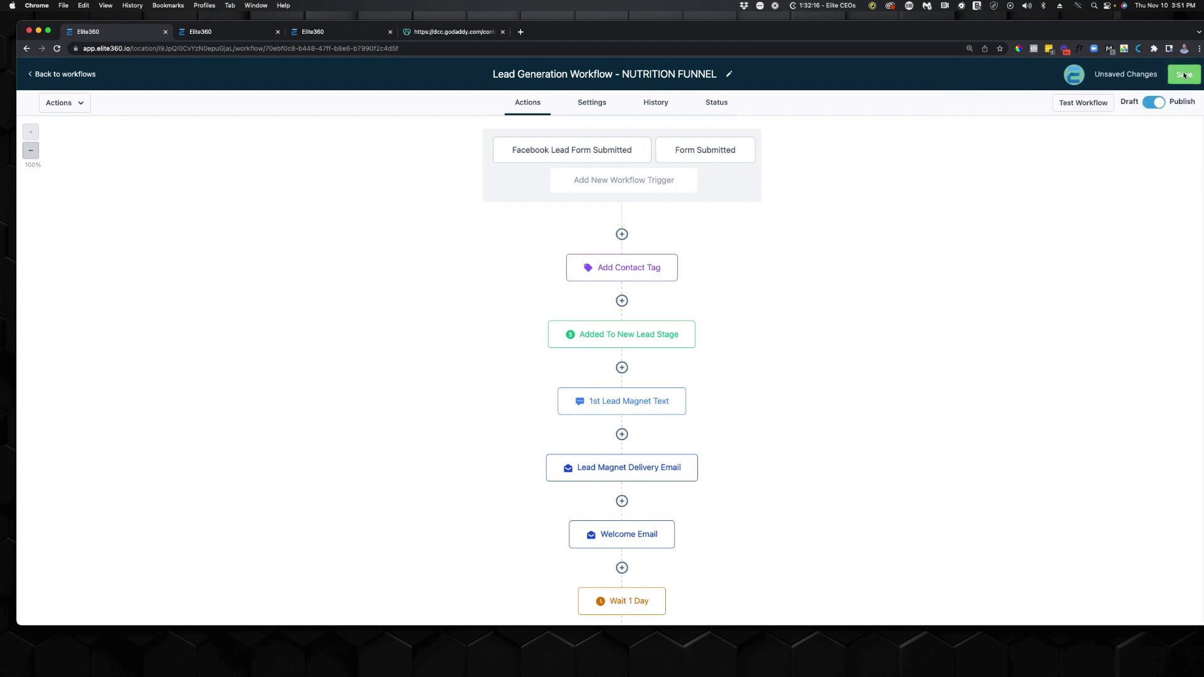
Copy the Nutrition Funnel - VSL page's web address for use in the email.
left_click(83, 75)
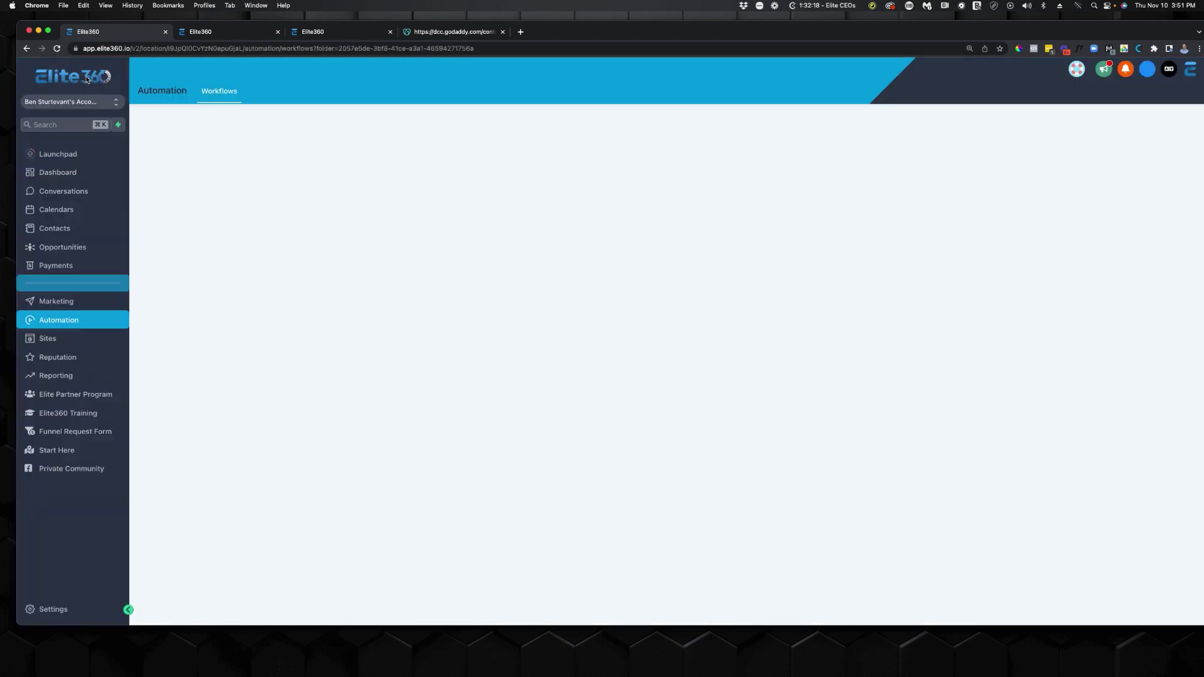
left_click(195, 31)
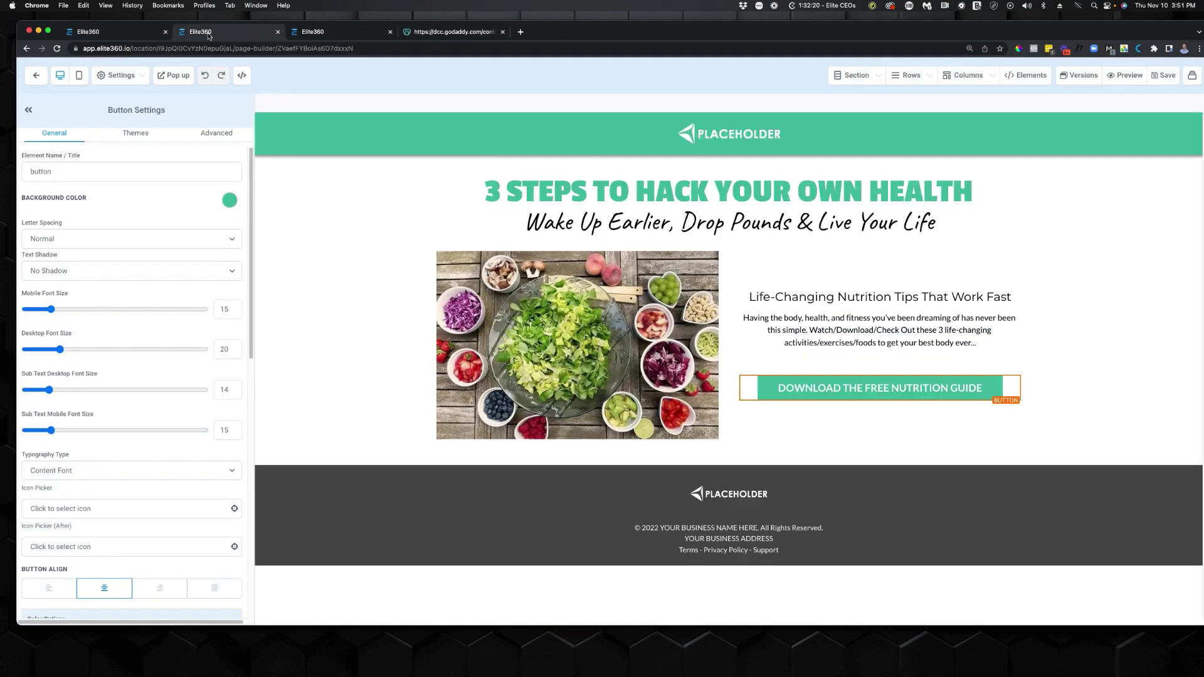
left_click(37, 76)
left_click(103, 32)
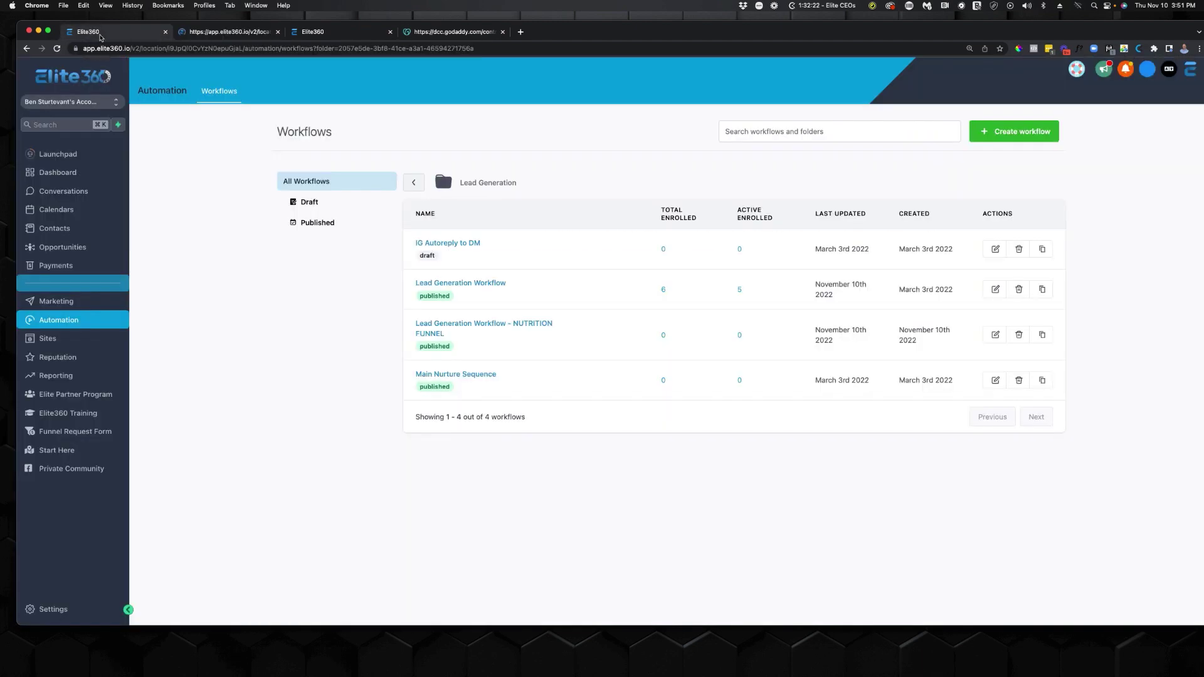
left_click(478, 325)
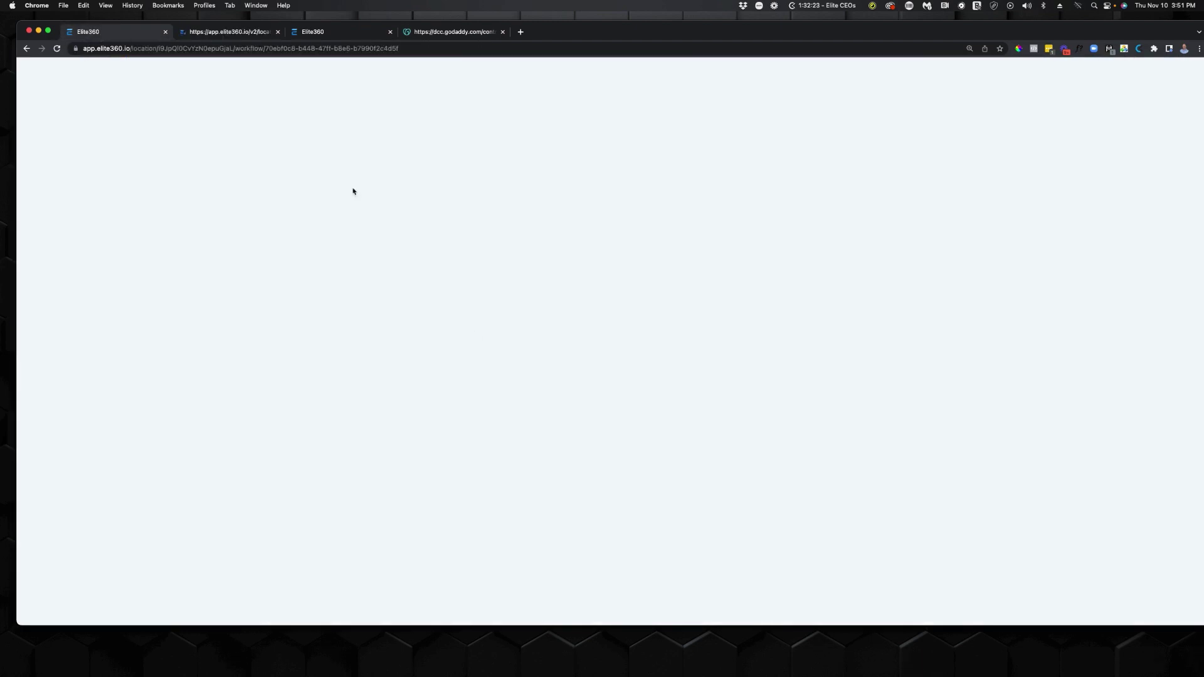
left_click(259, 34)
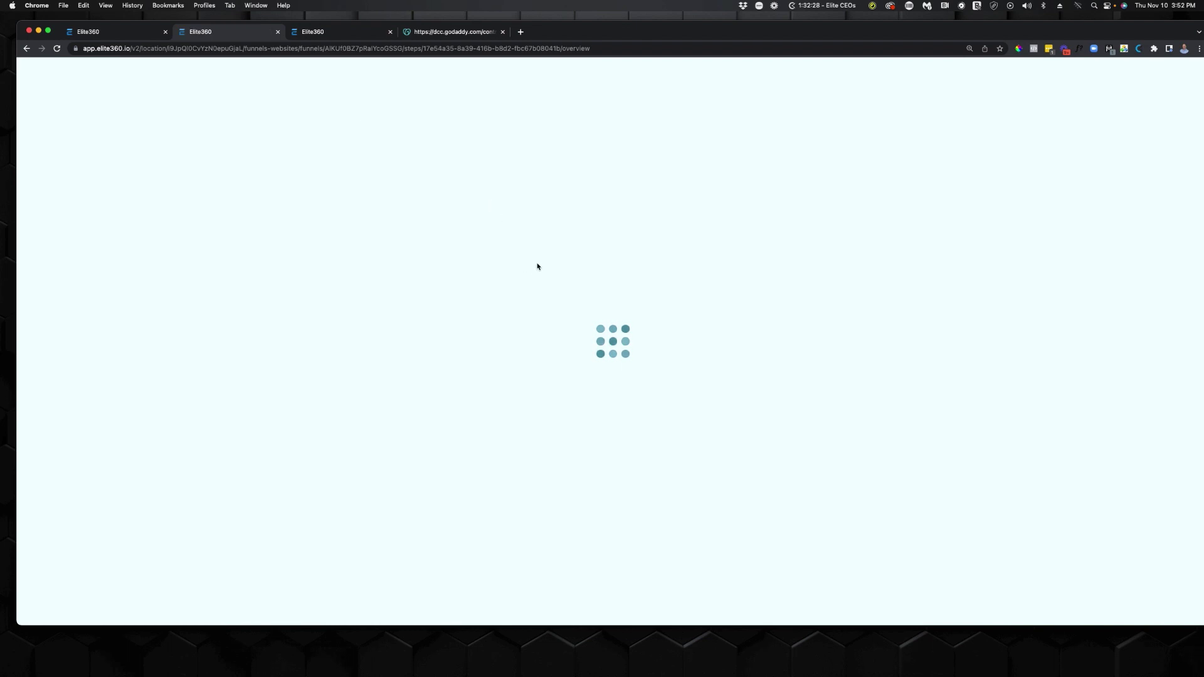
left_click(229, 280)
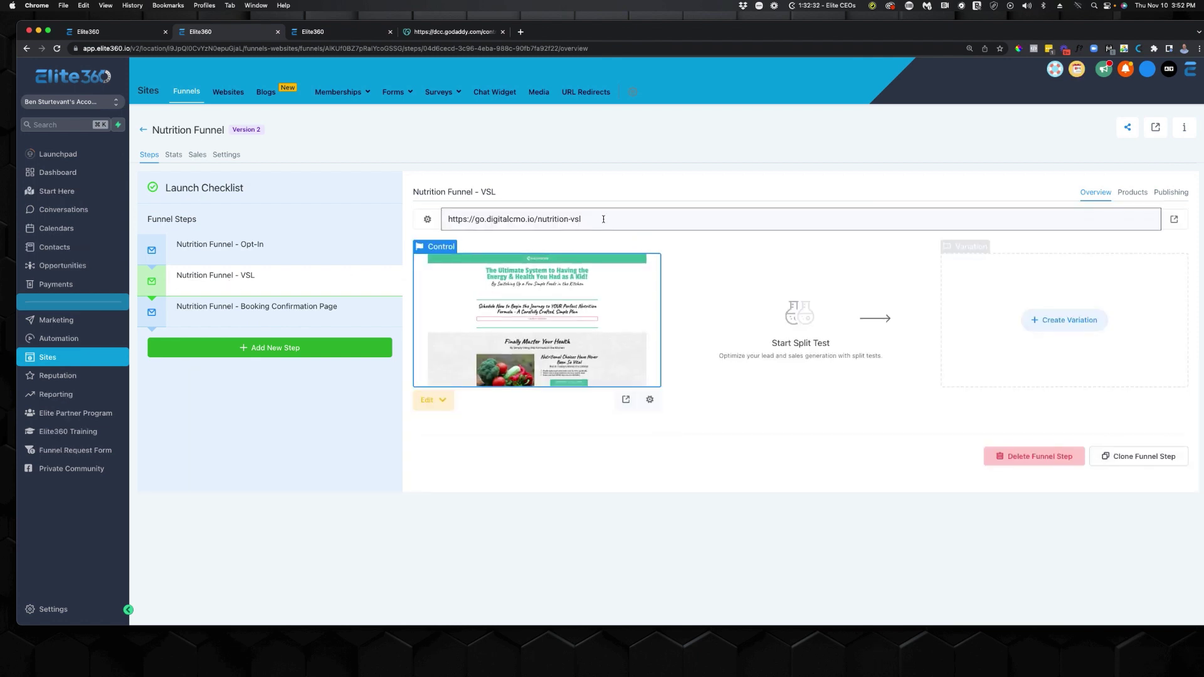
left_click(604, 219)
key("super+c")
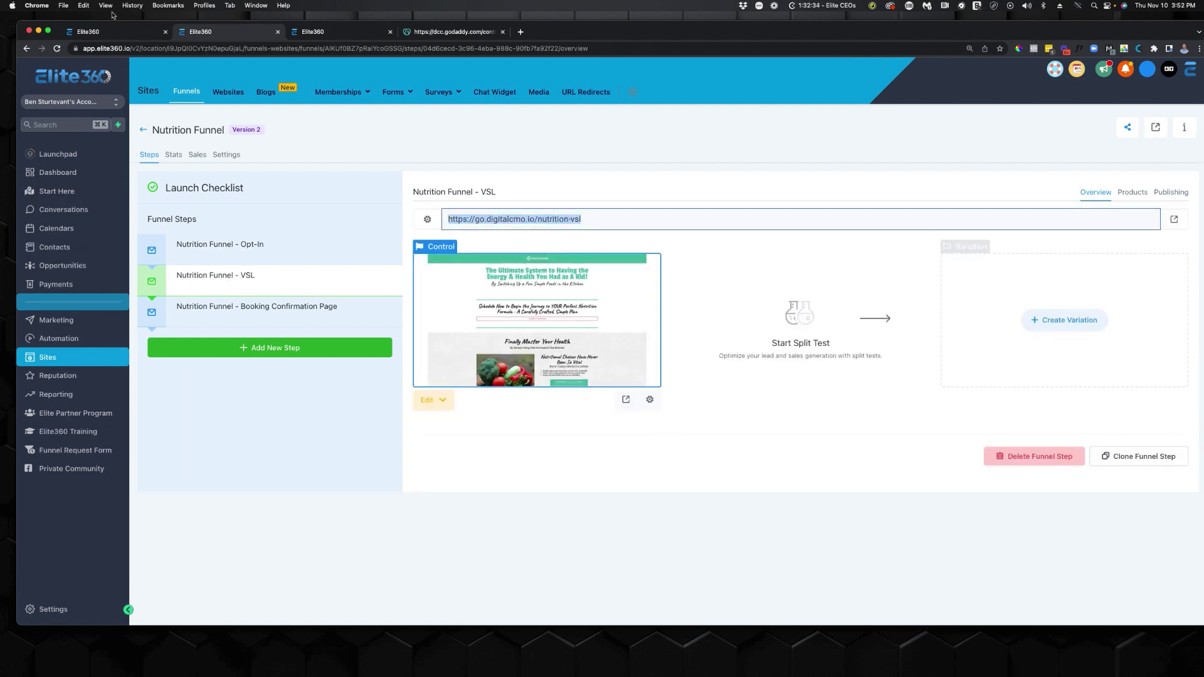
left_click(126, 32)
left_click(646, 469)
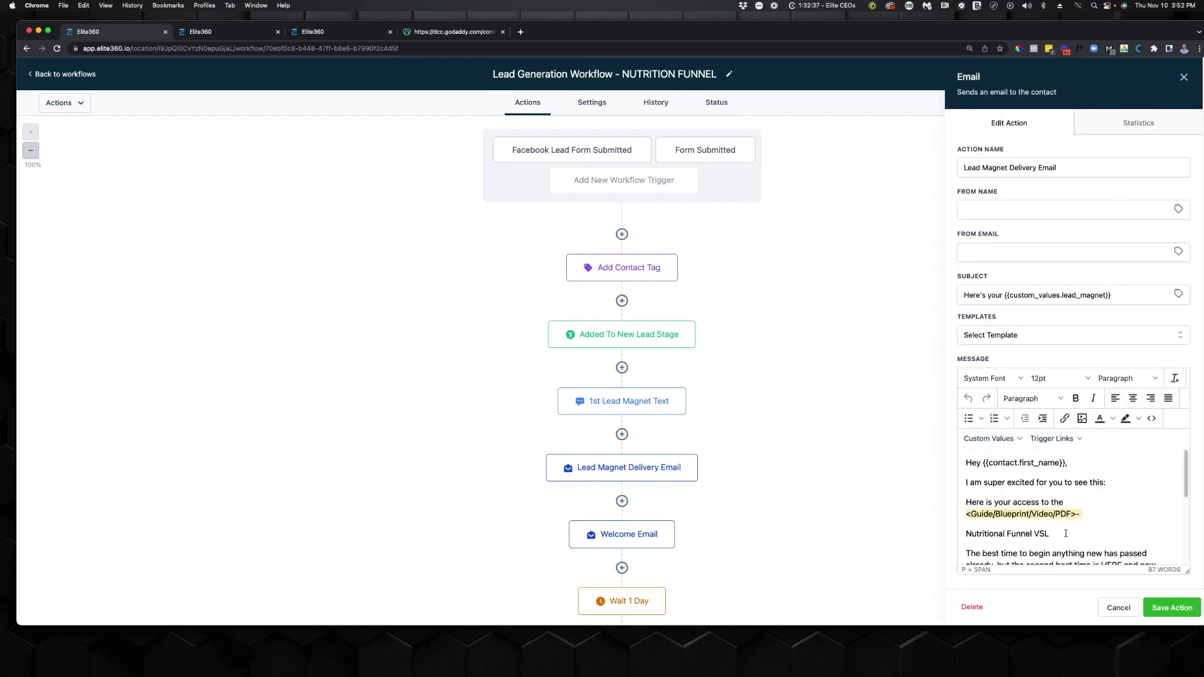
left_click_drag(1066, 533, 962, 535)
left_click(1065, 419)
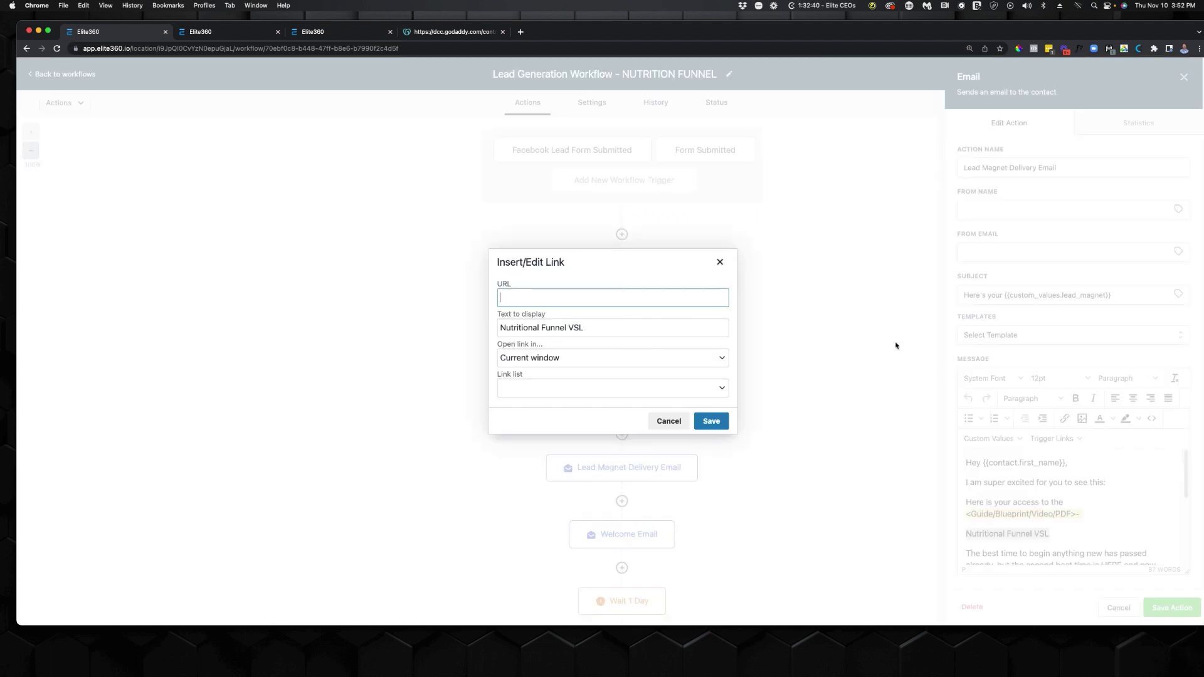
key("super+v")
left_click(624, 309)
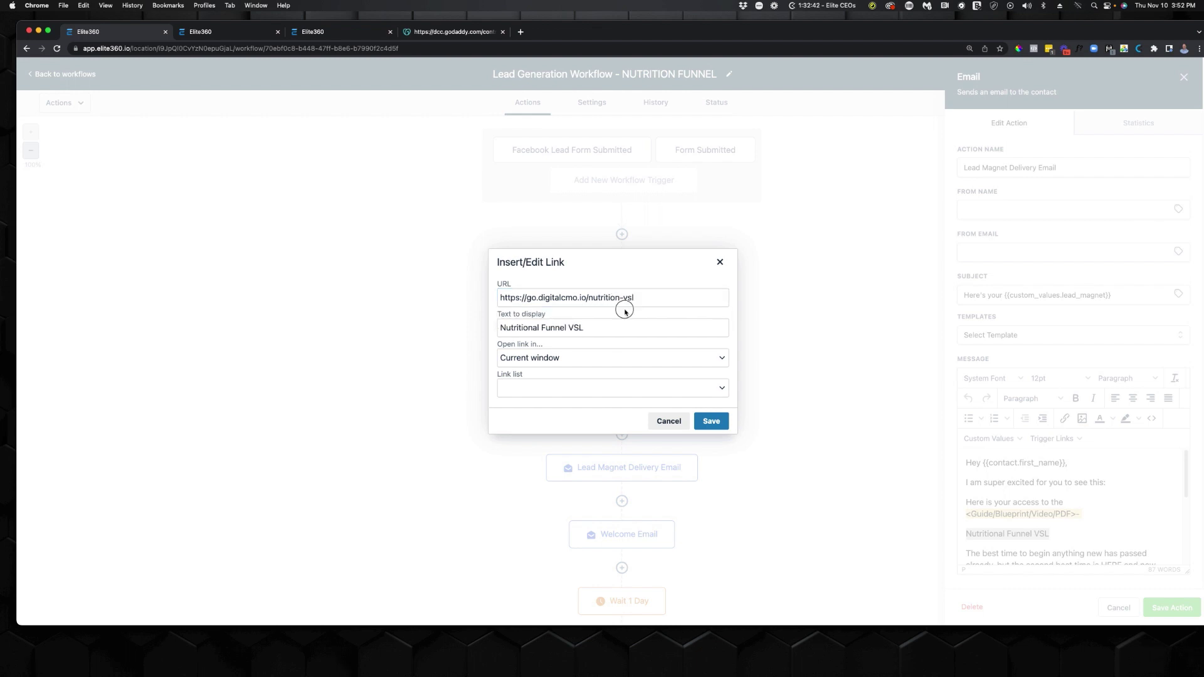
left_click(619, 366)
left_click(581, 375)
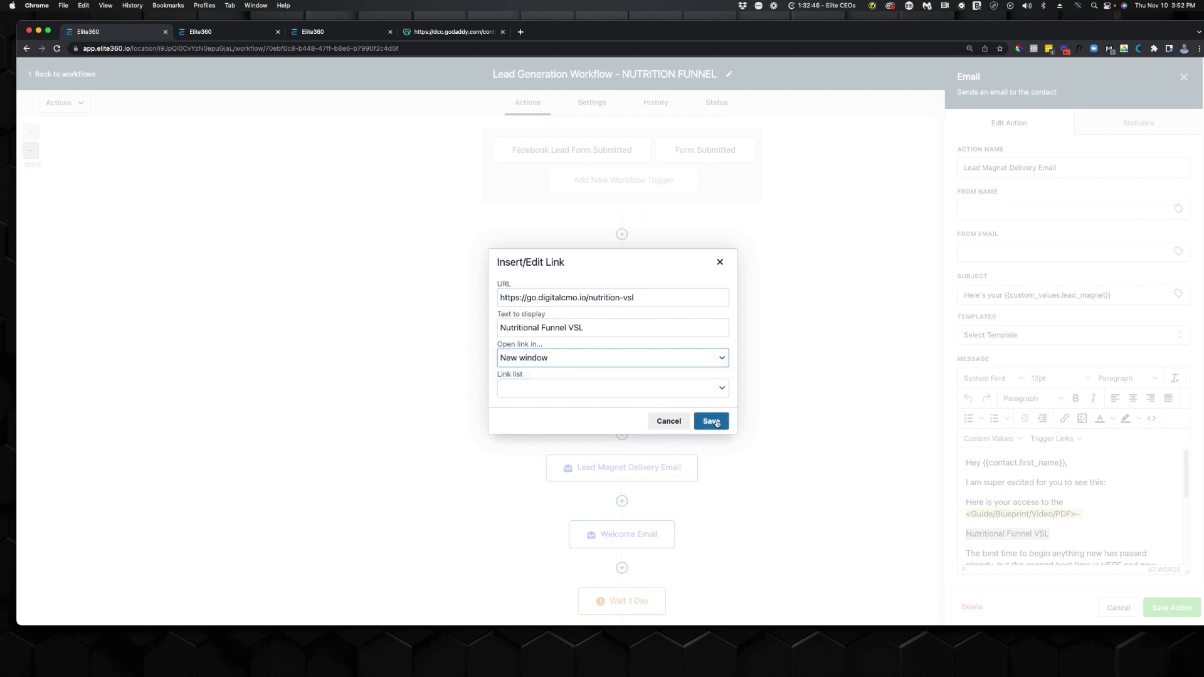
left_click(717, 421)
left_click(1171, 608)
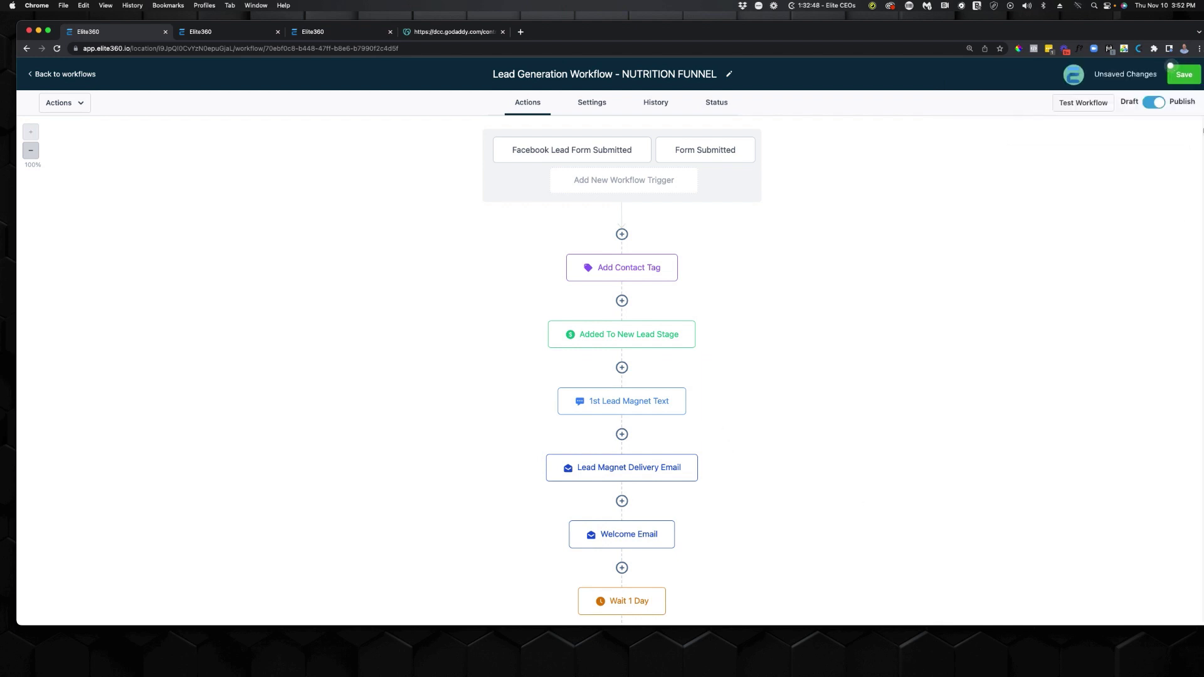
left_click(1177, 74)
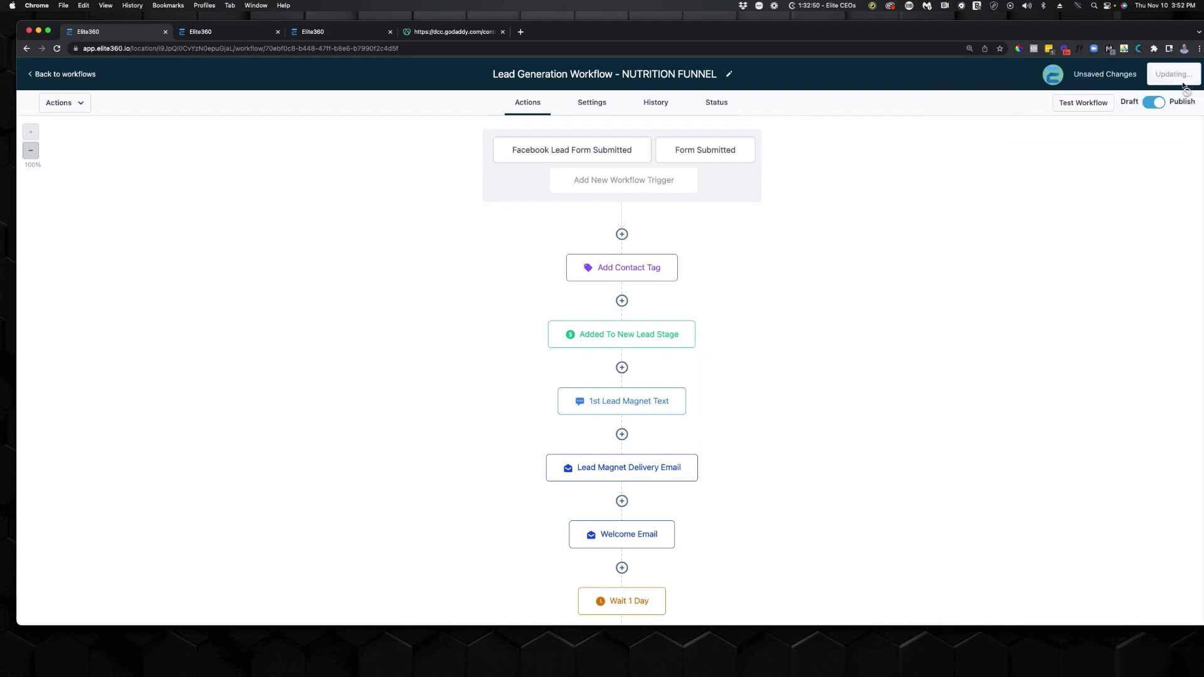
Run a workflow test on the existing test contact.
left_click(1084, 103)
left_click(1110, 148)
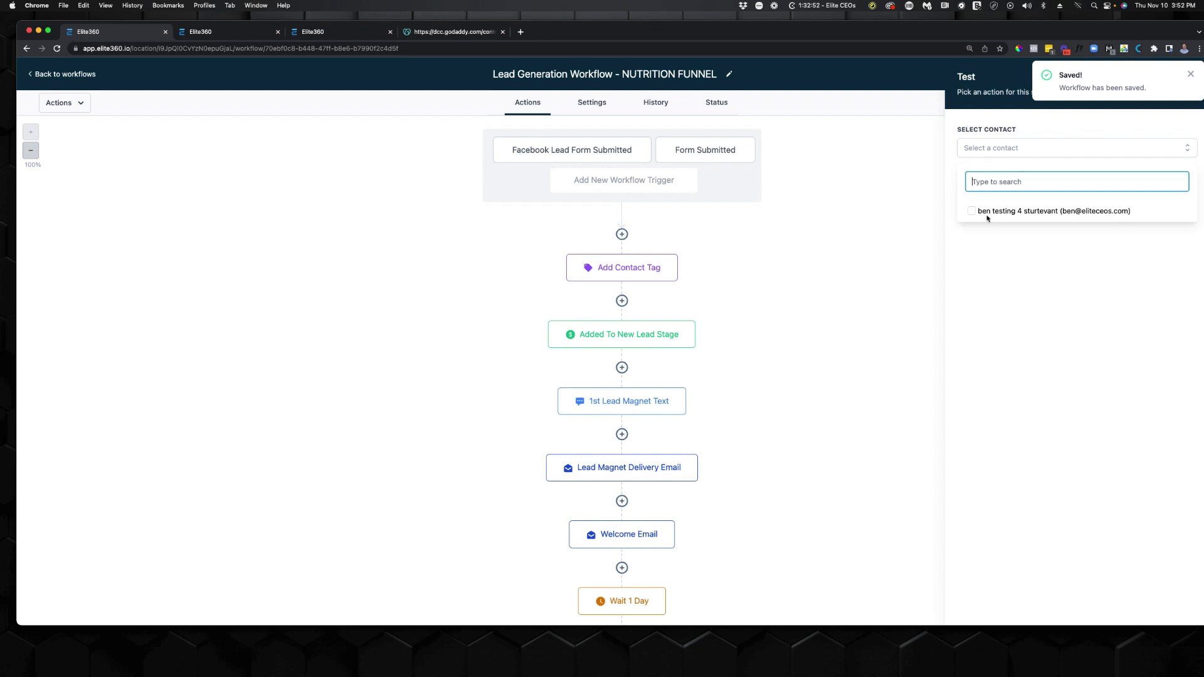
left_click(972, 215)
left_click(1029, 269)
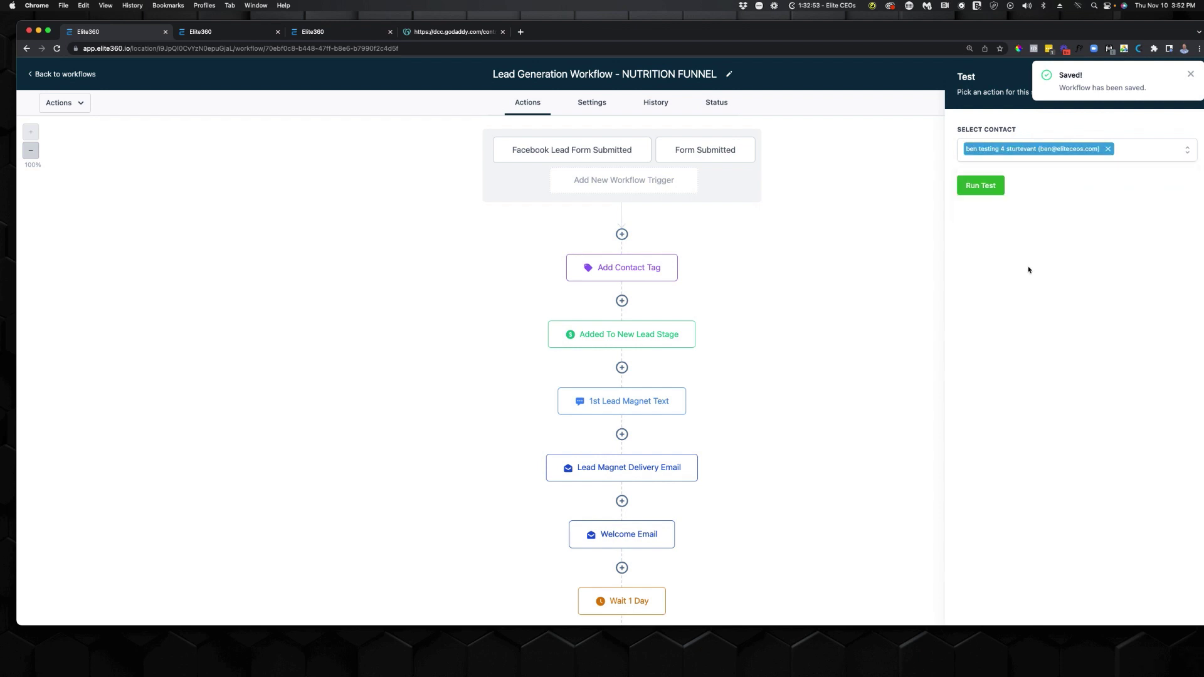
left_click(988, 188)
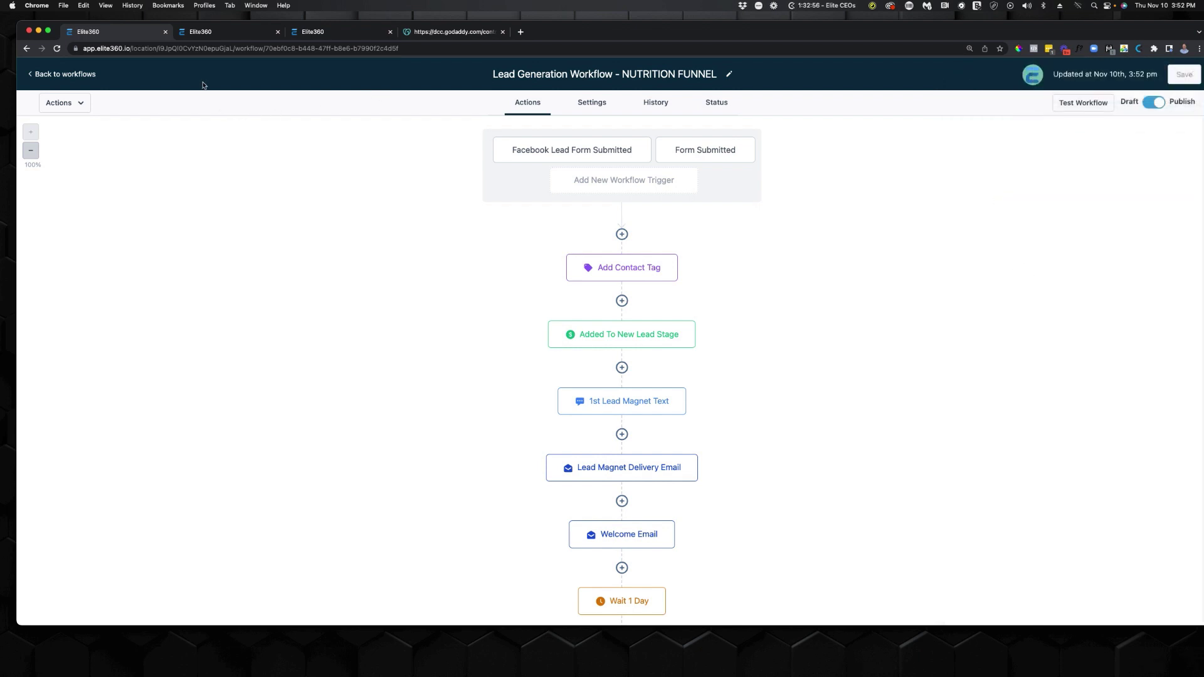
Confirm the test contact's record shows enrollment in the NUTRITION FUNNEL workflow, then return to all contacts.
left_click(201, 32)
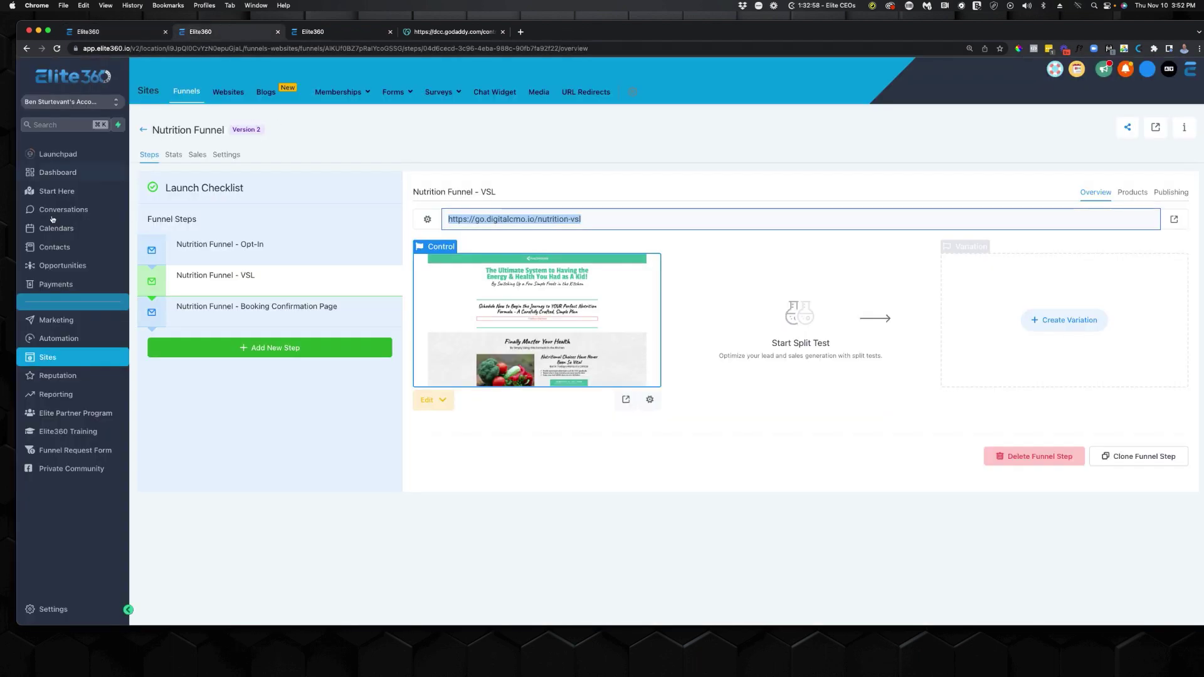
left_click(120, 250)
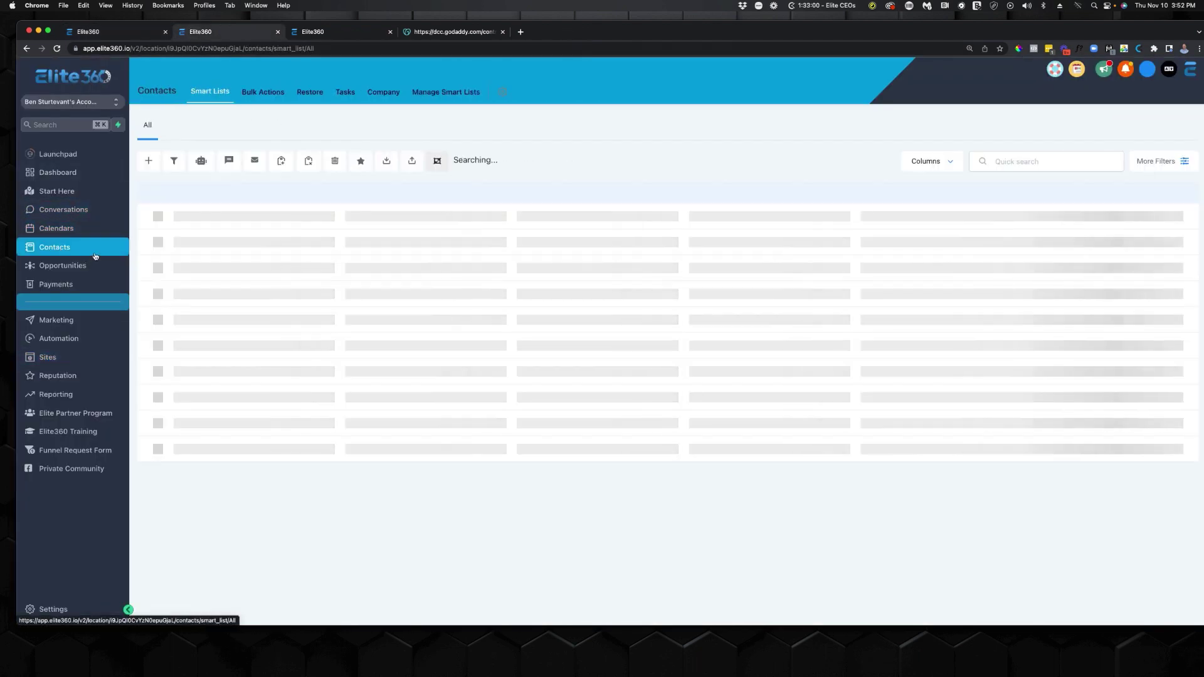
left_click(220, 235)
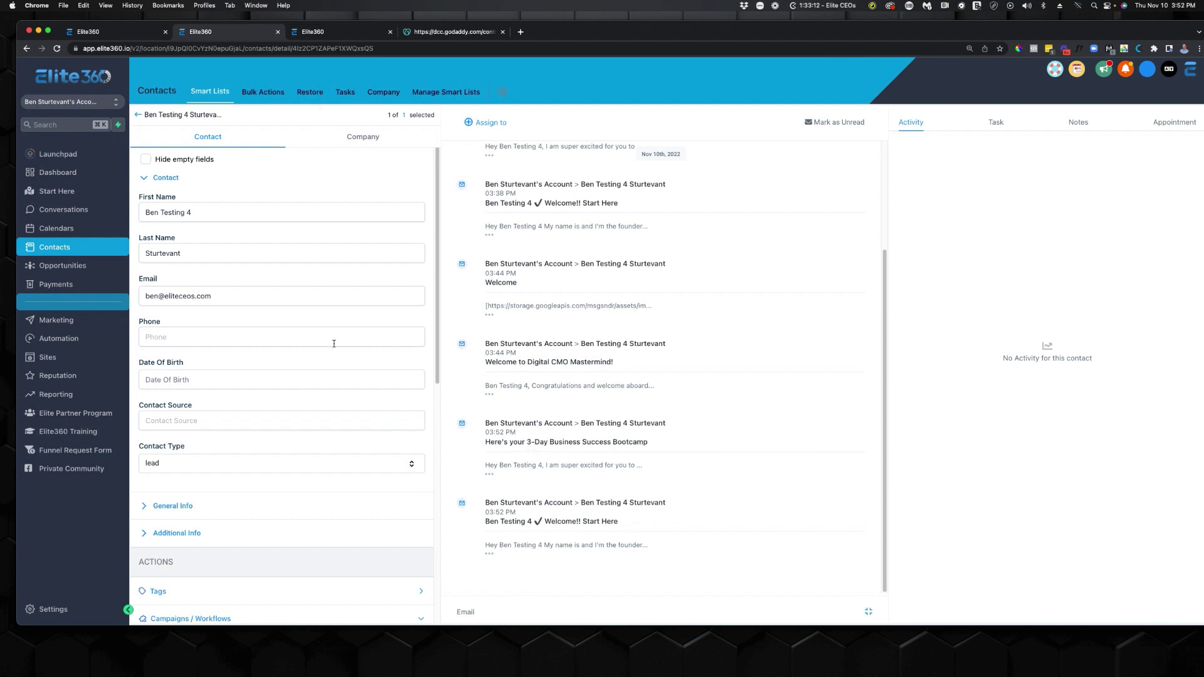
scroll(289, 361, "down", 15)
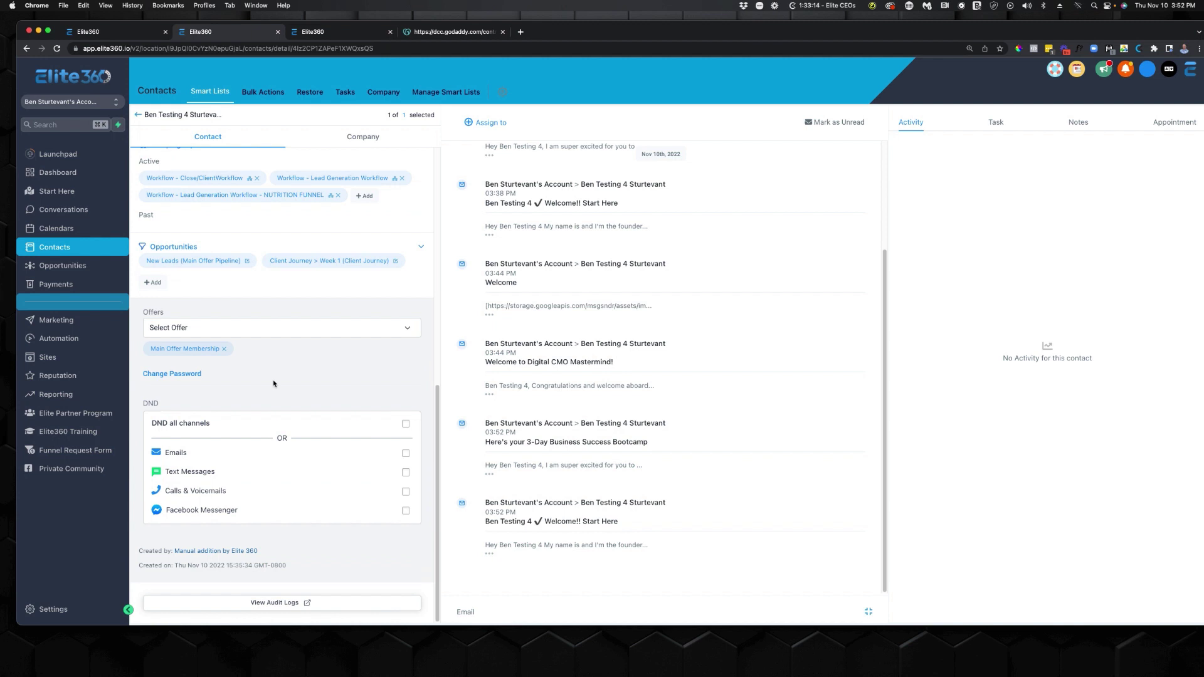
scroll(273, 384, "up", 3)
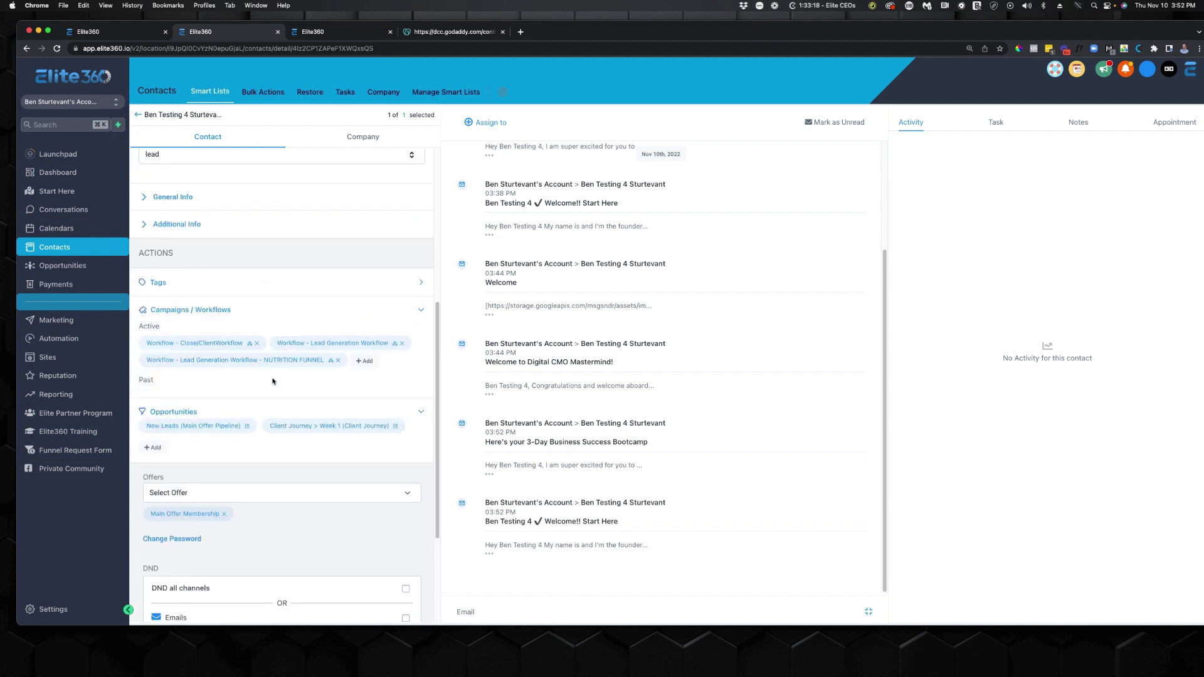
scroll(365, 378, "up", 5)
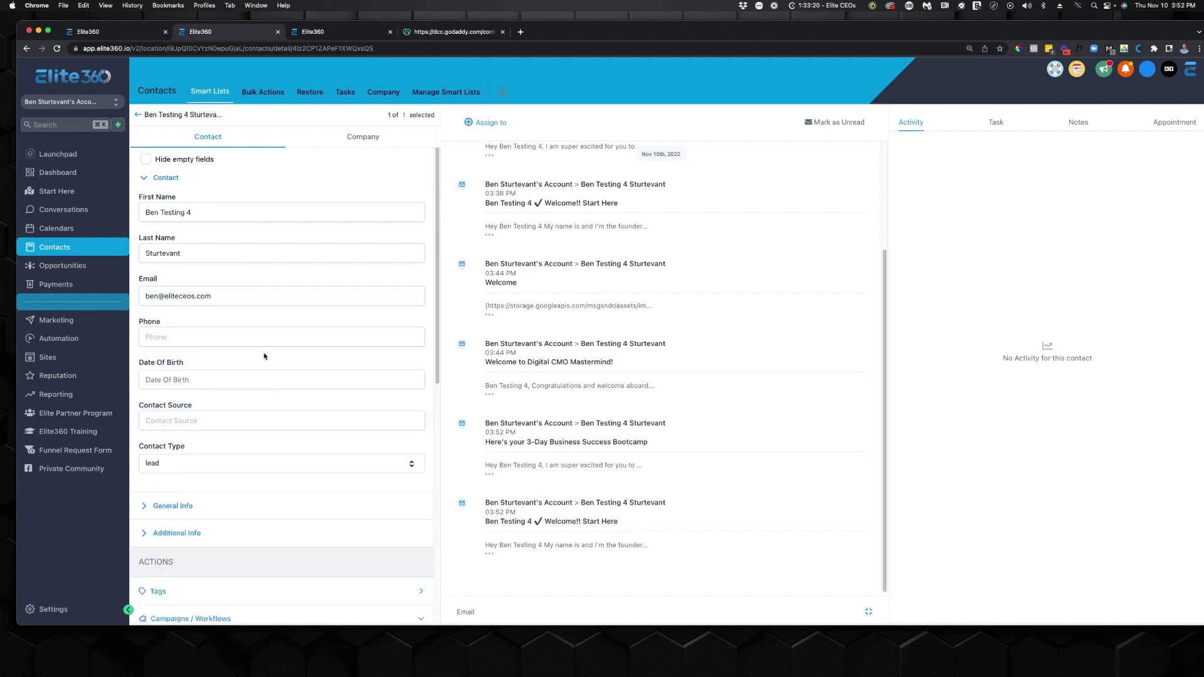
left_click(138, 115)
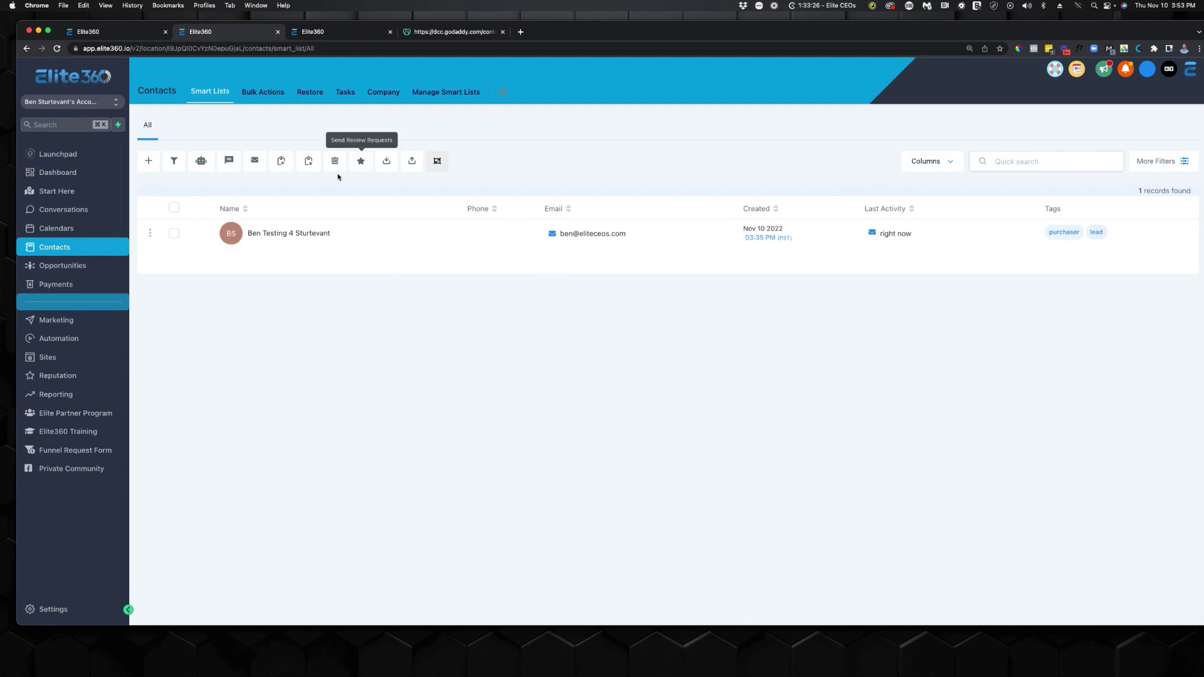
left_click(149, 160)
Enter the test contact's first name, reusing an earlier test name with the number changed to 5, and the last name.
left_click(537, 252)
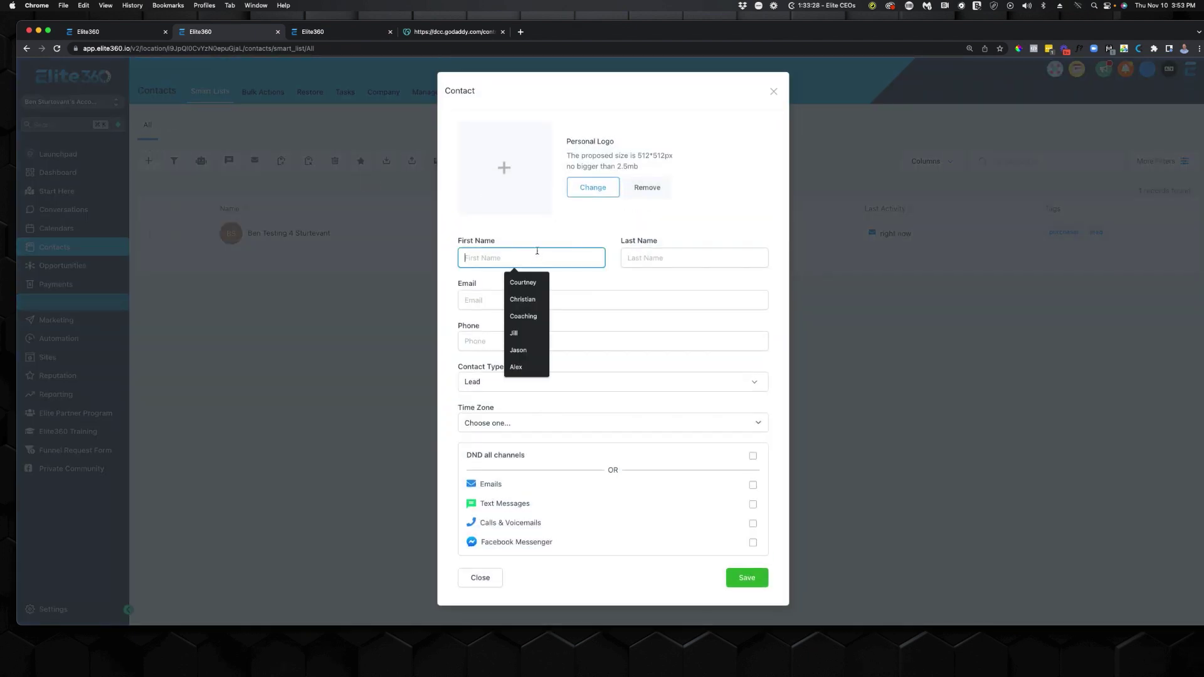
type("Ben Te")
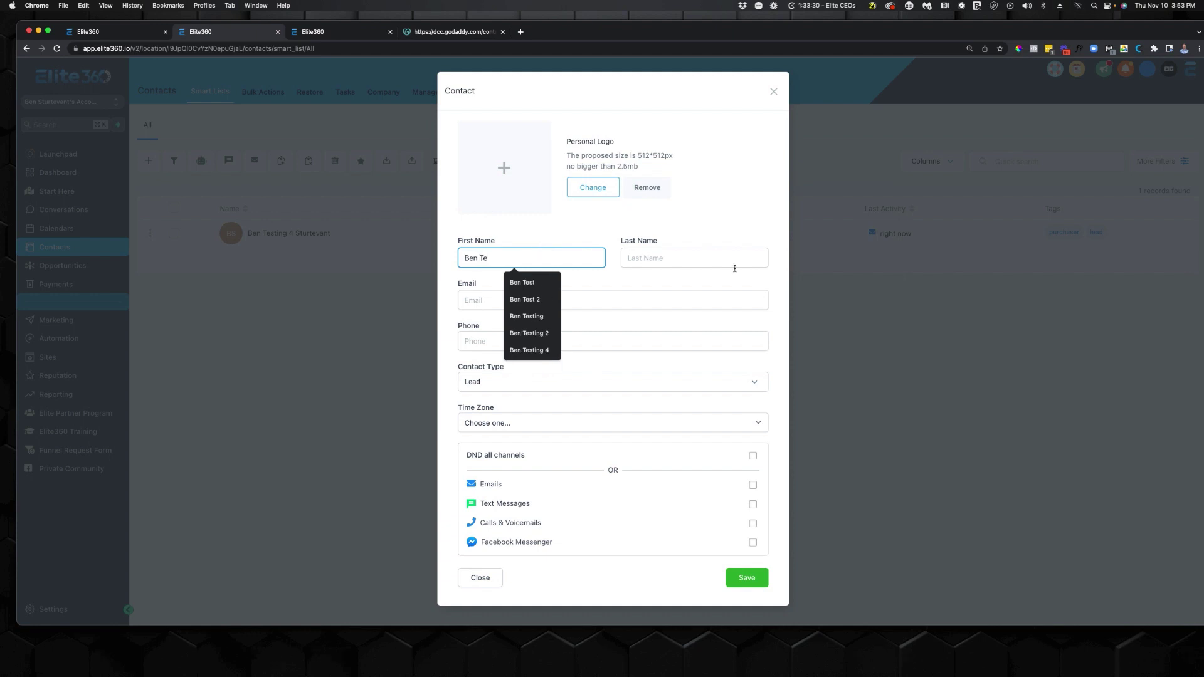
left_click(529, 350)
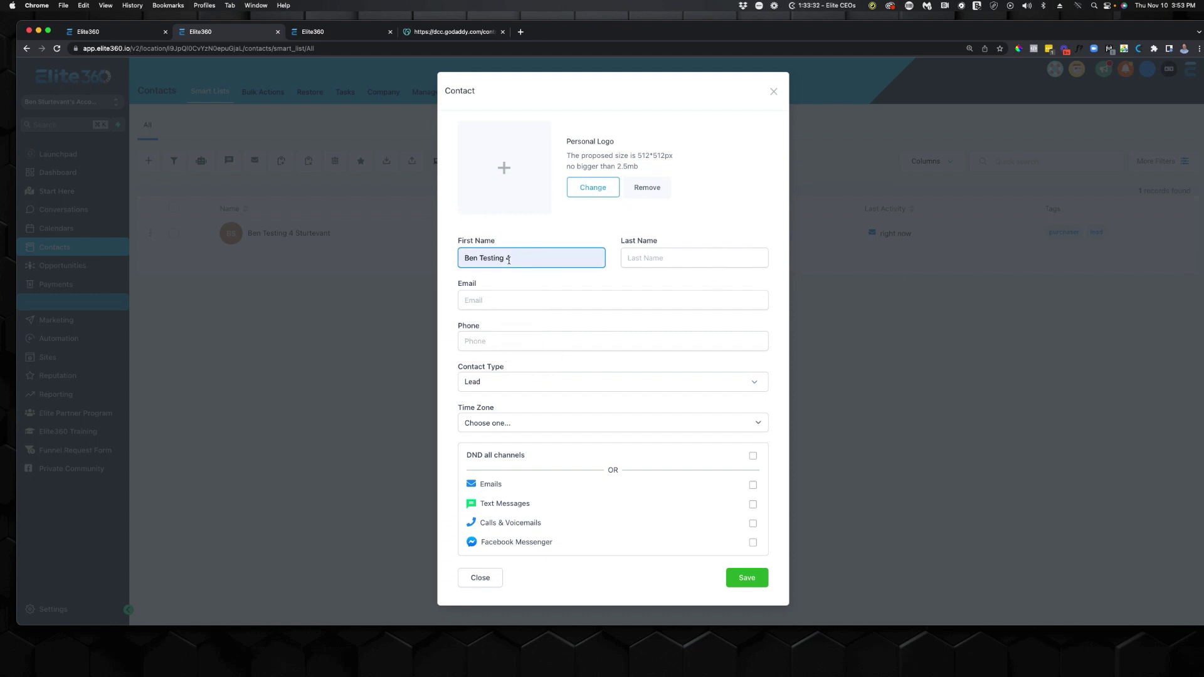
left_click_drag(506, 259, 520, 259)
type("5")
left_click(652, 262)
type("St")
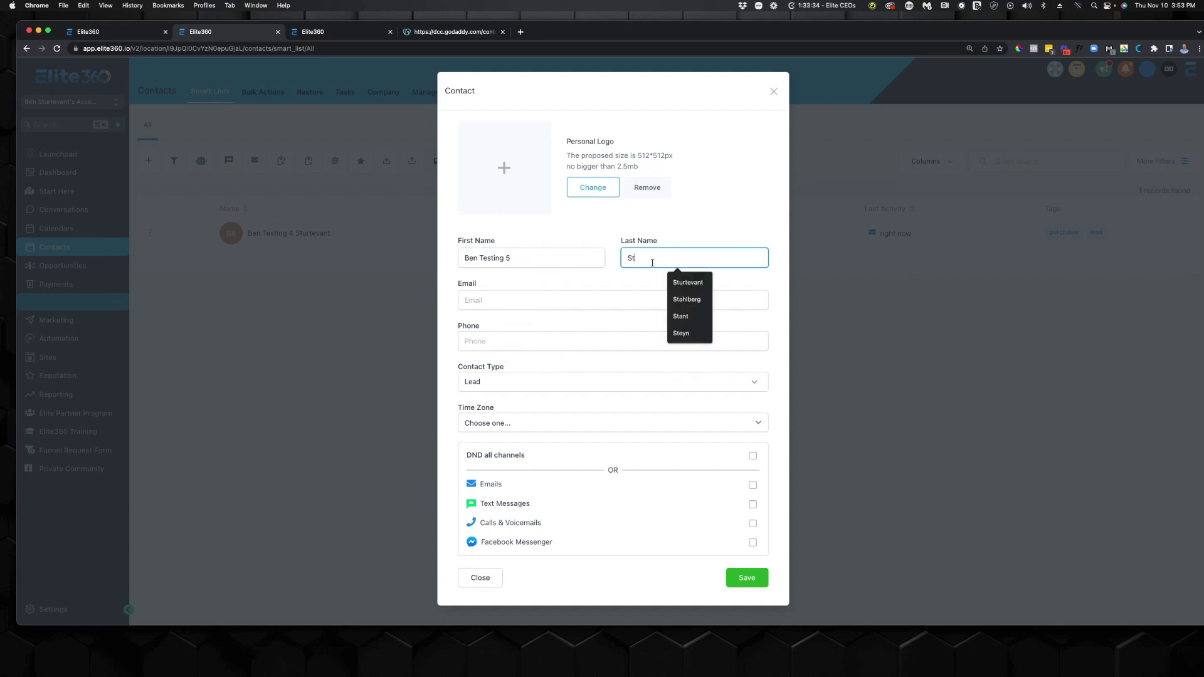
type("urte")
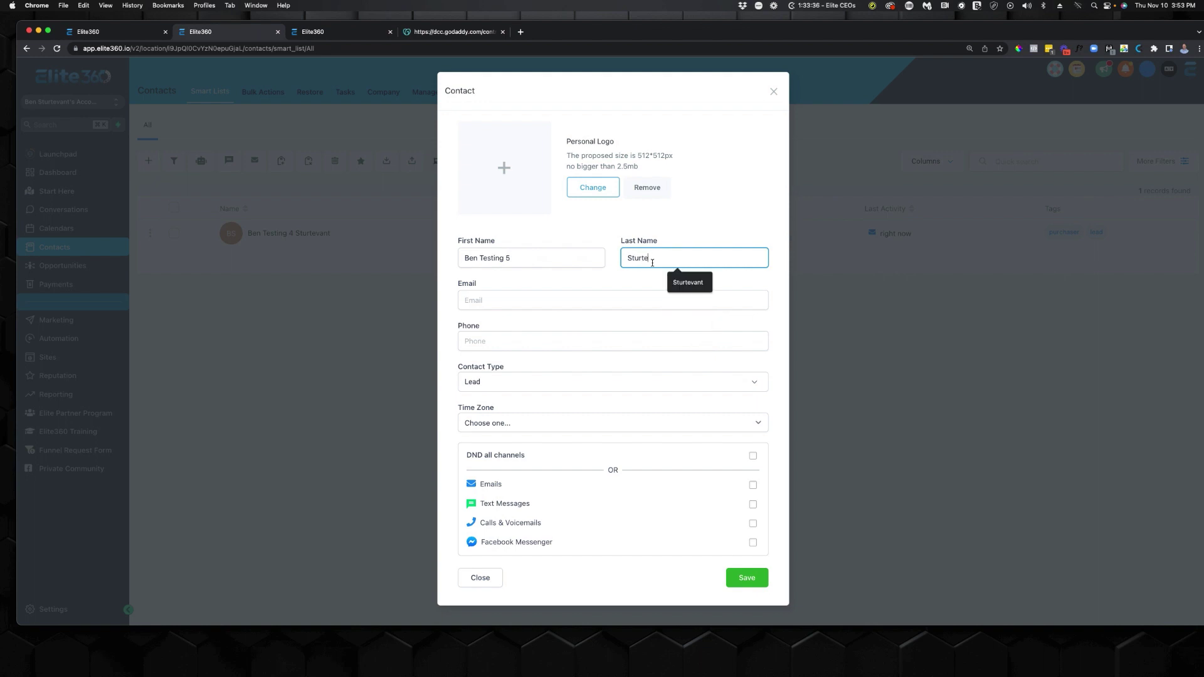
type("vant")
Fill in the contact's test email from the autofill suggestion, save the contact, and return to the workflow.
key("Tab")
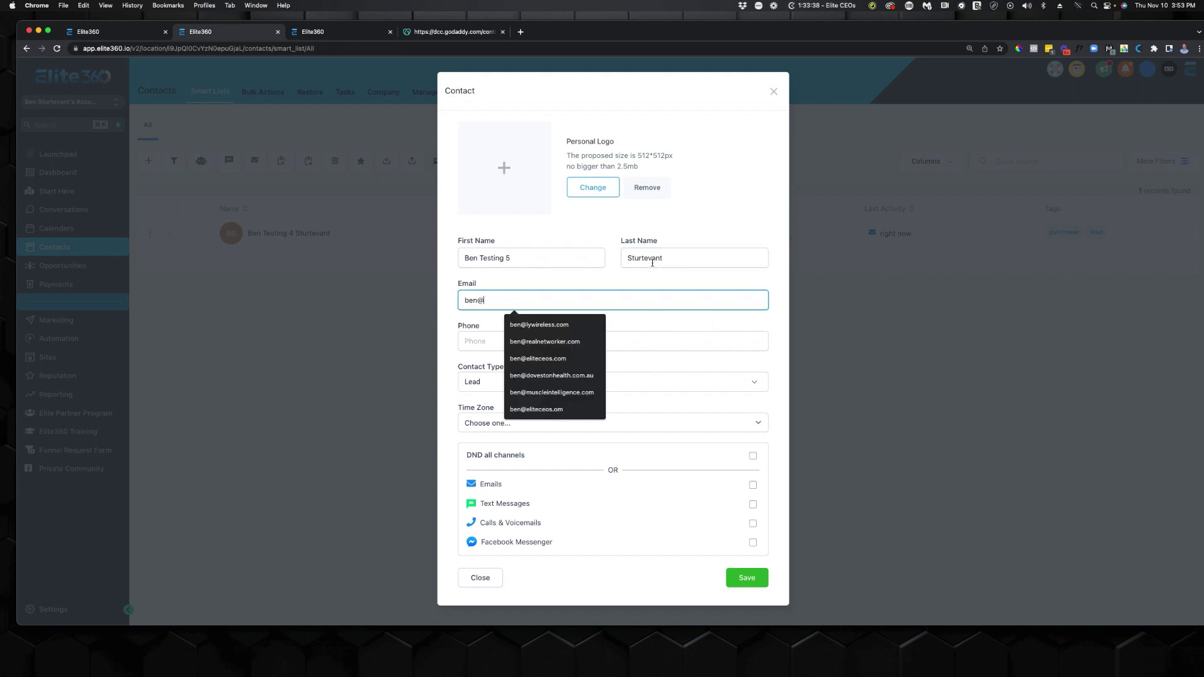
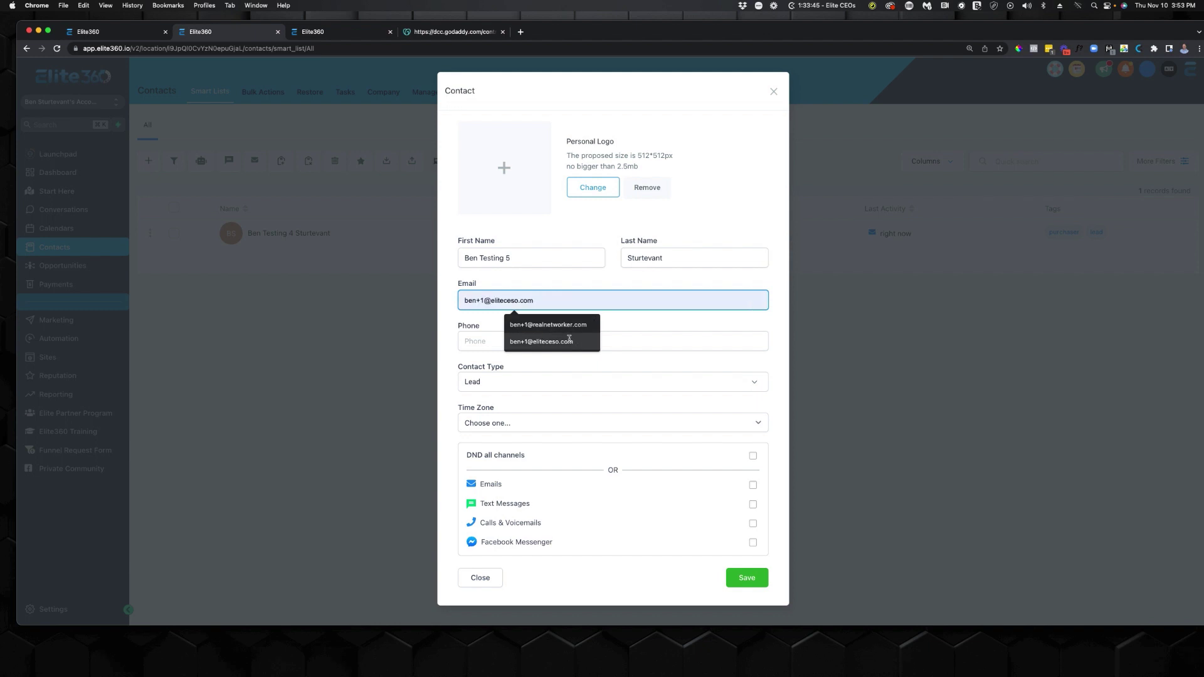
left_click(571, 341)
left_click(753, 578)
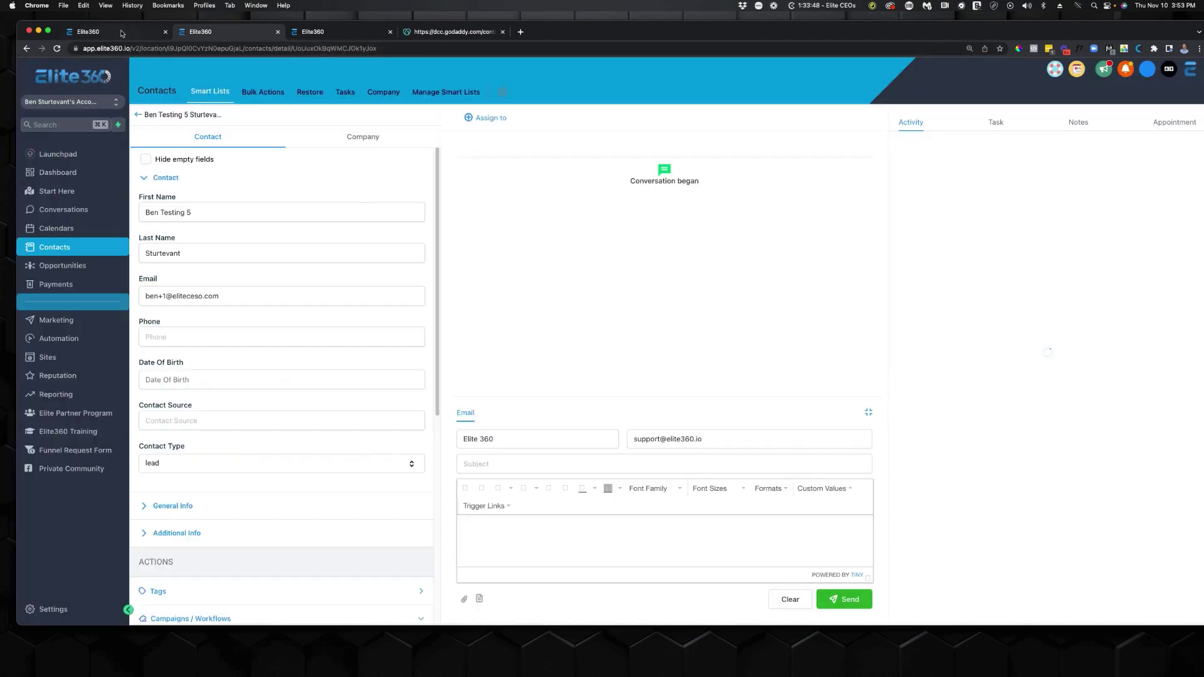
left_click(121, 34)
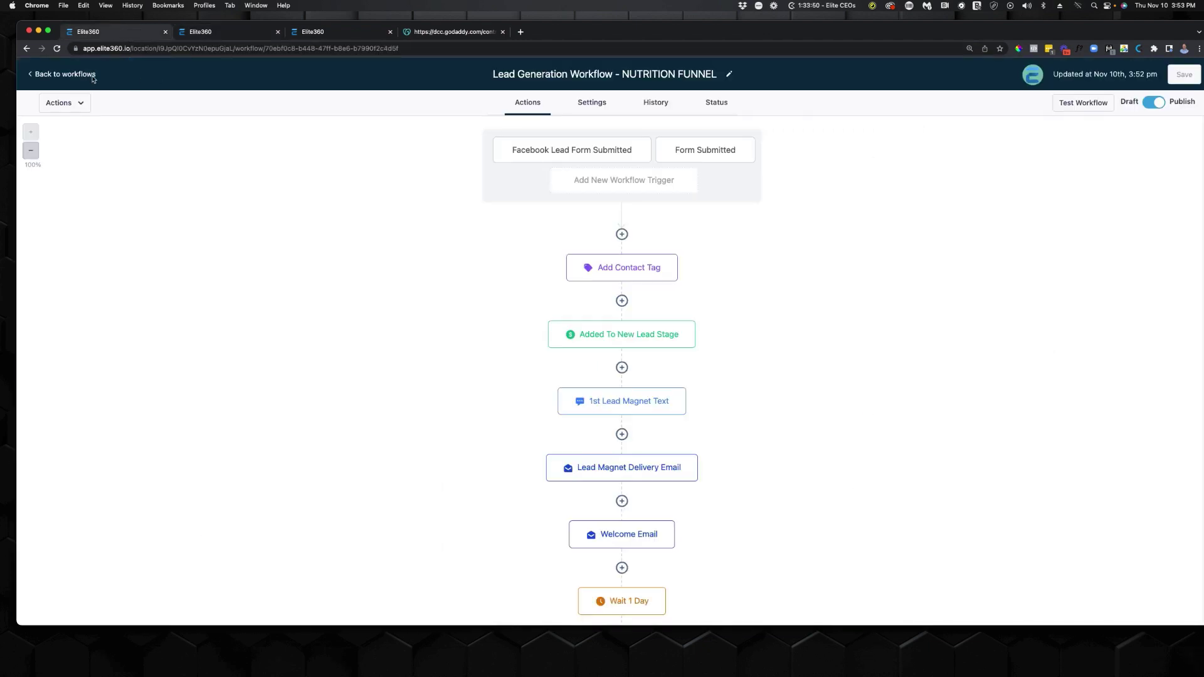
Reload the workflow page and check the new contact's details page before returning.
left_click(57, 48)
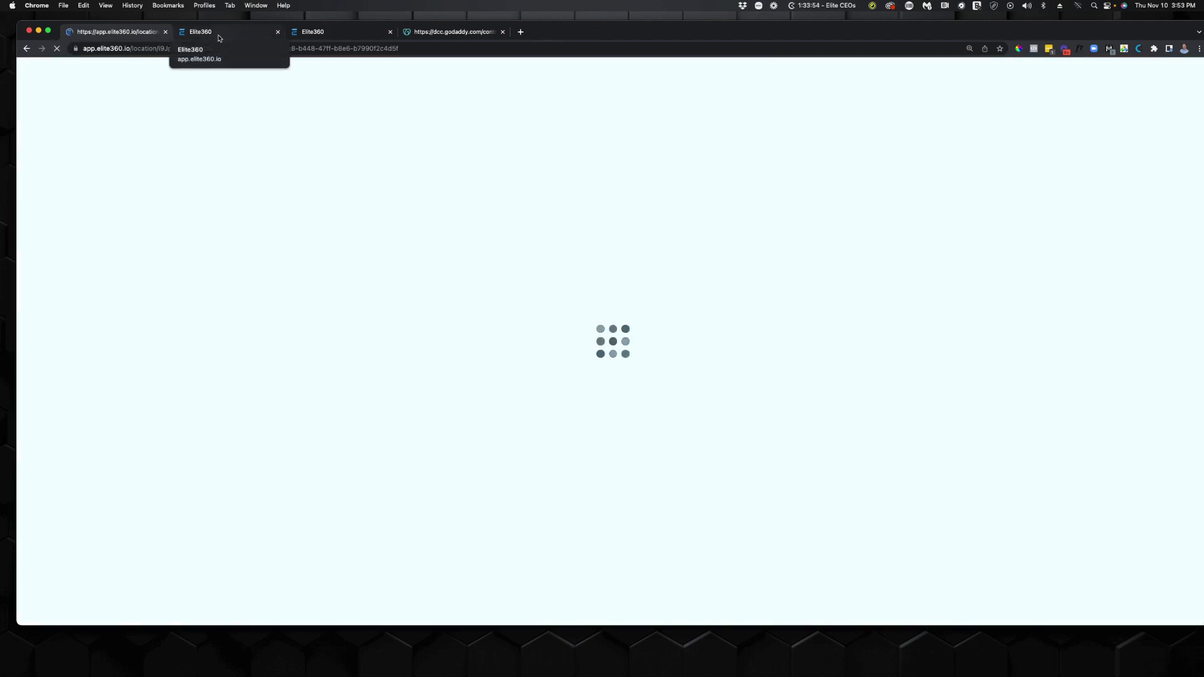
left_click(219, 36)
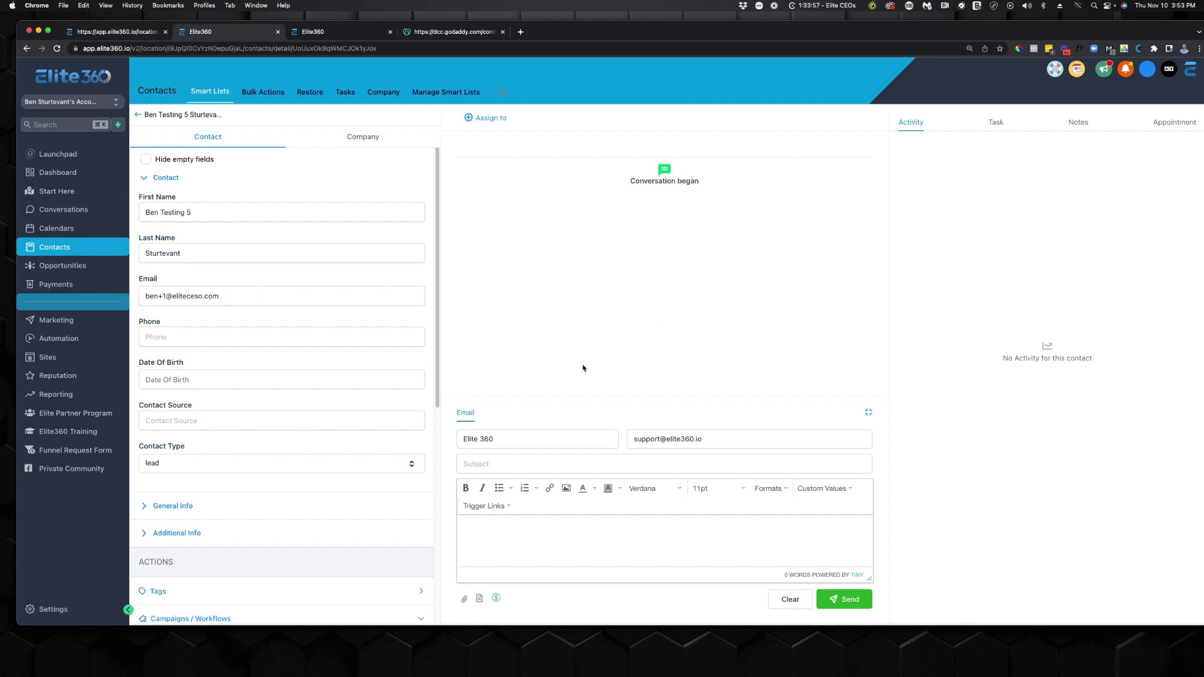
scroll(269, 379, "down", 5)
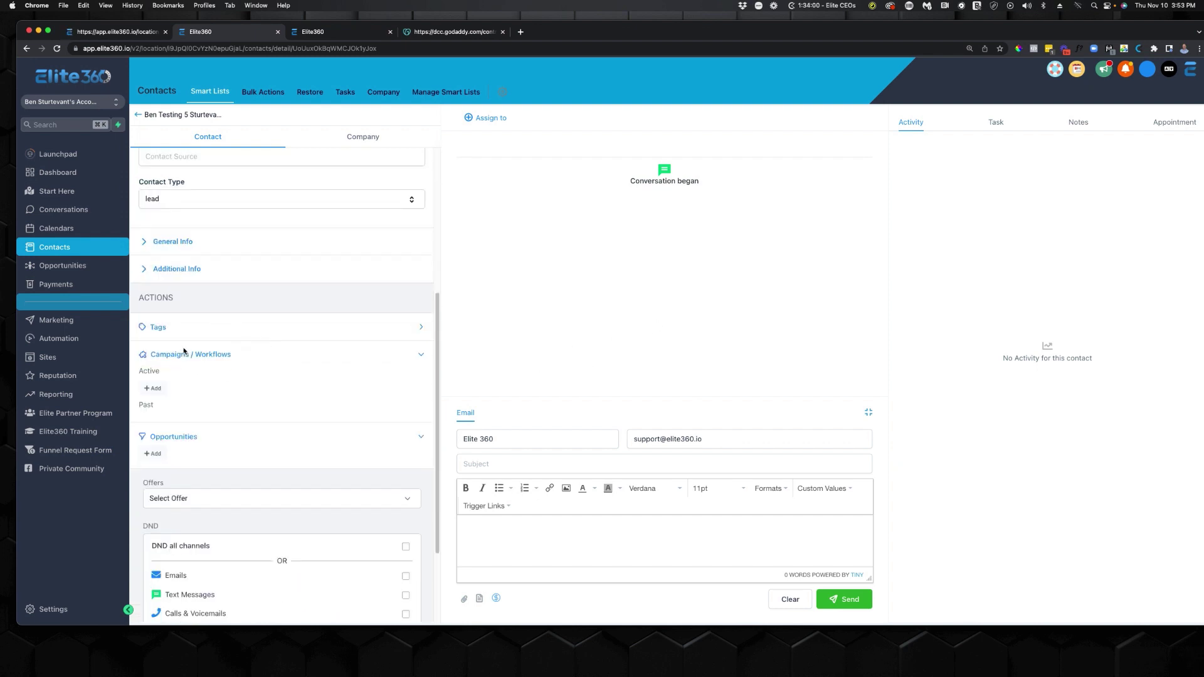
left_click(109, 32)
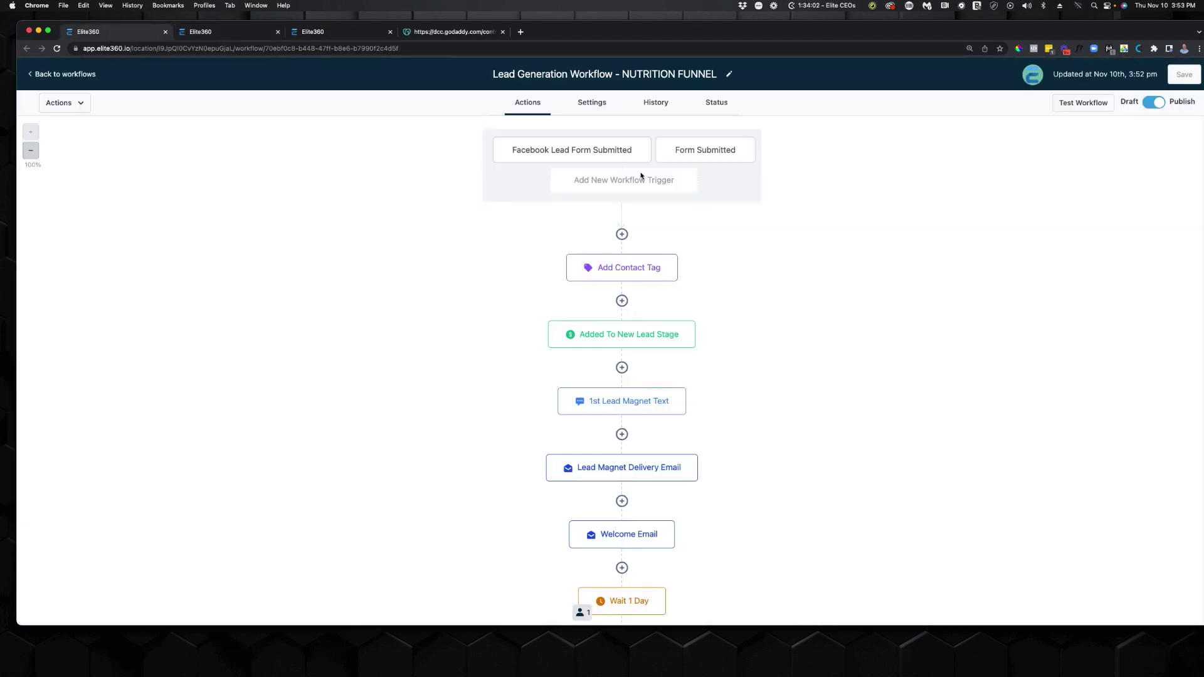
Test-run the NUTRITION FUNNEL workflow on the newly created test contact.
left_click(1083, 102)
left_click(1031, 147)
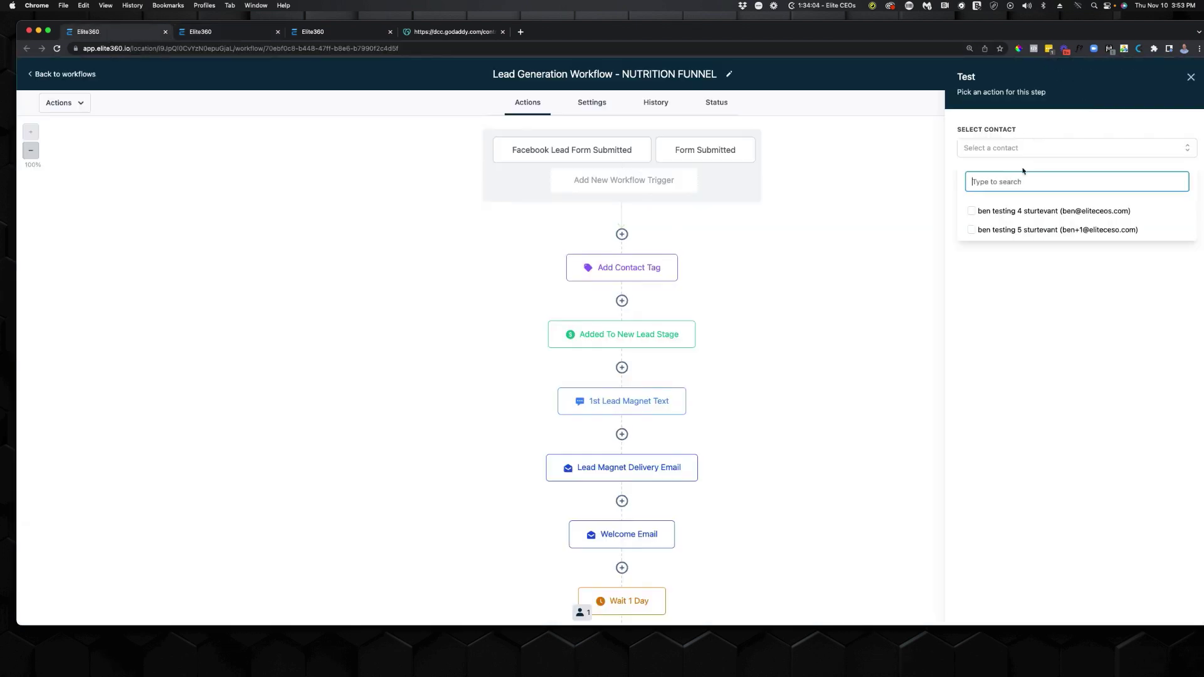
left_click(972, 230)
left_click(1049, 267)
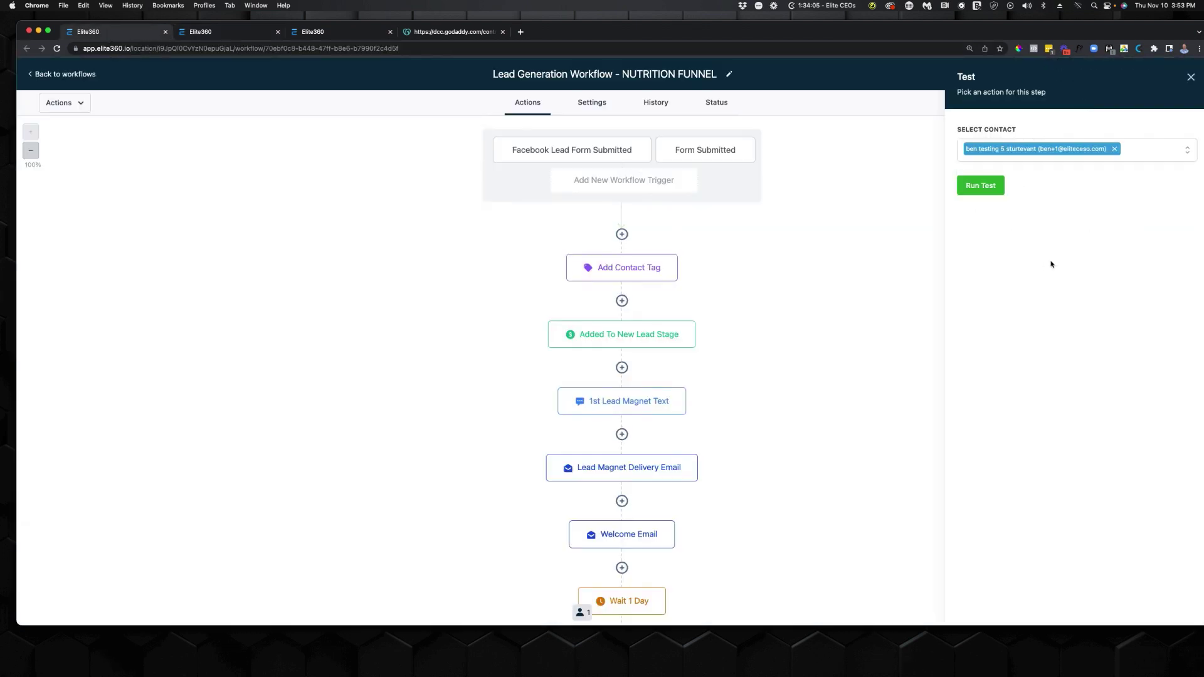
left_click(982, 186)
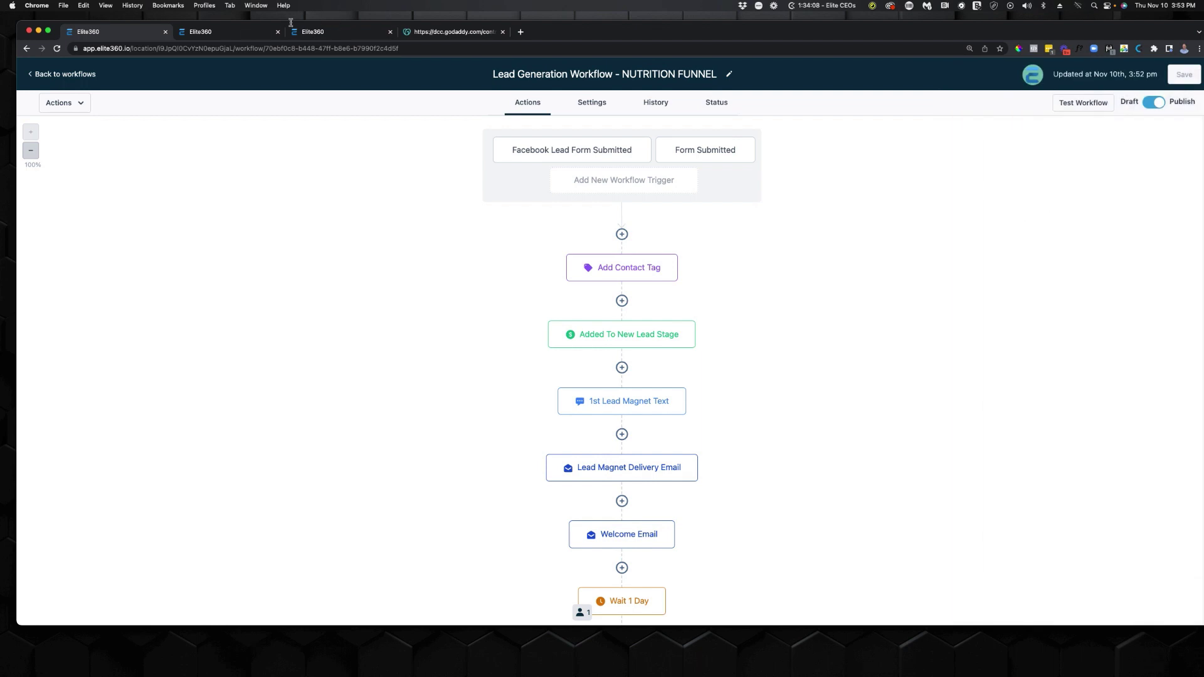
left_click(238, 35)
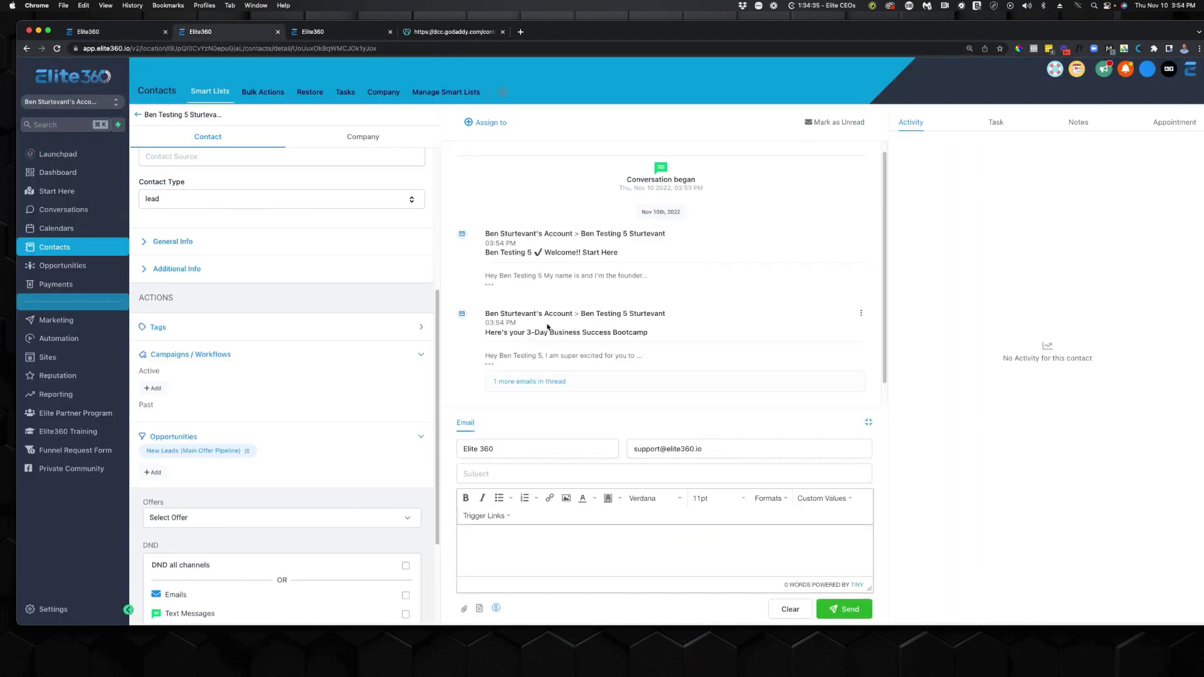
Expand the bootcamp email and open its Nutritional Funnel VSL link in a new tab.
left_click(494, 361)
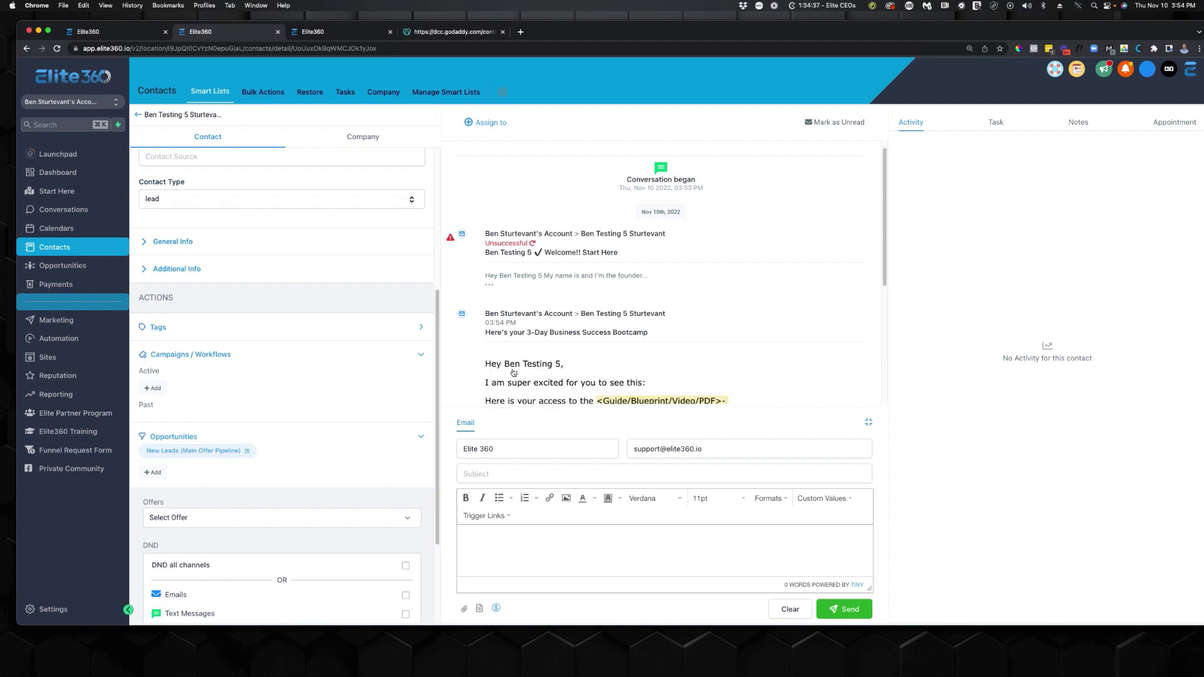
scroll(510, 370, "down", 3)
right_click(539, 284)
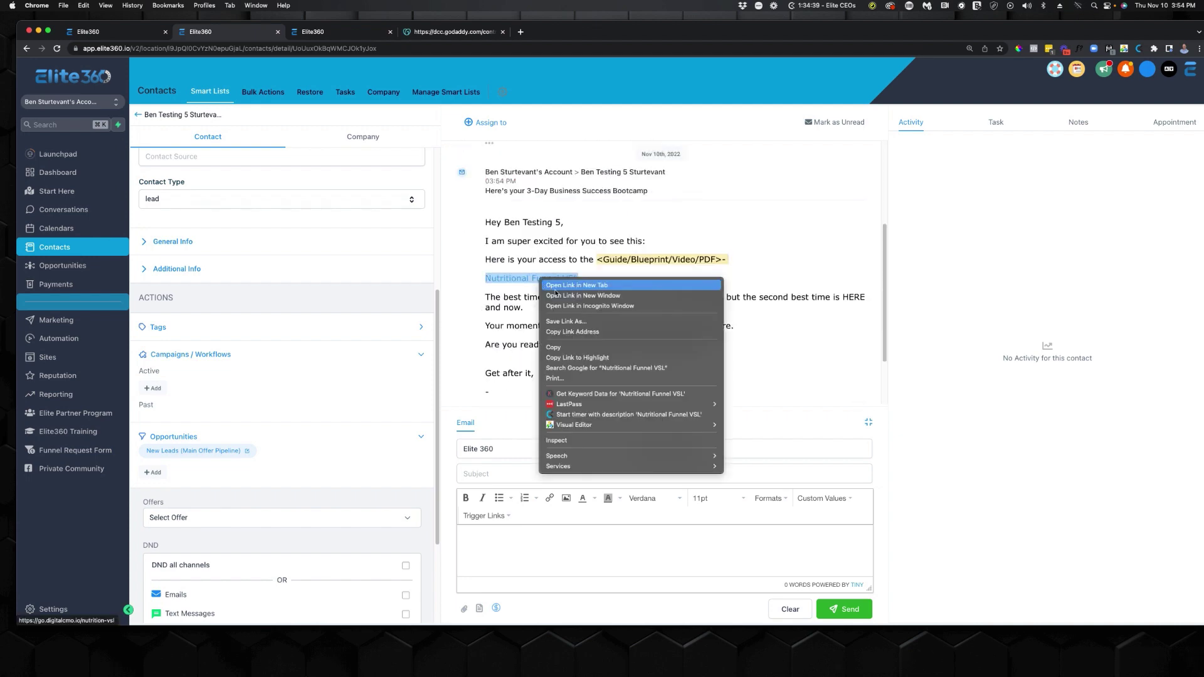
left_click(565, 282)
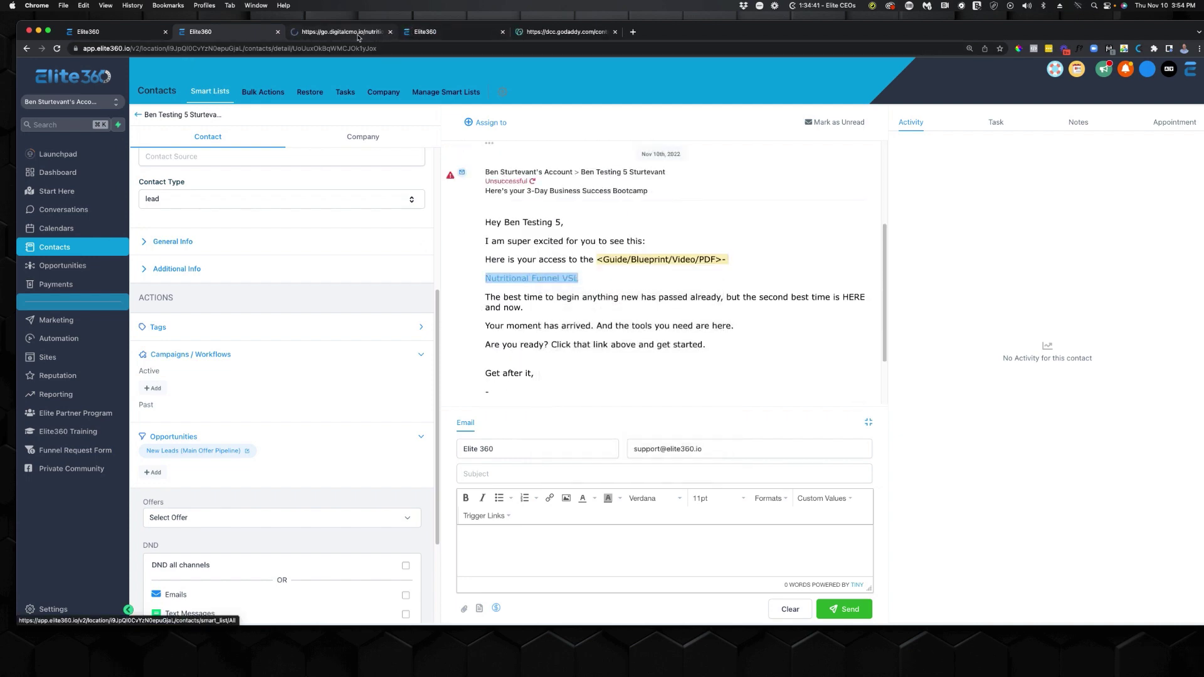
View the nutrition VSL page, close it, and go to Calendars.
left_click(382, 32)
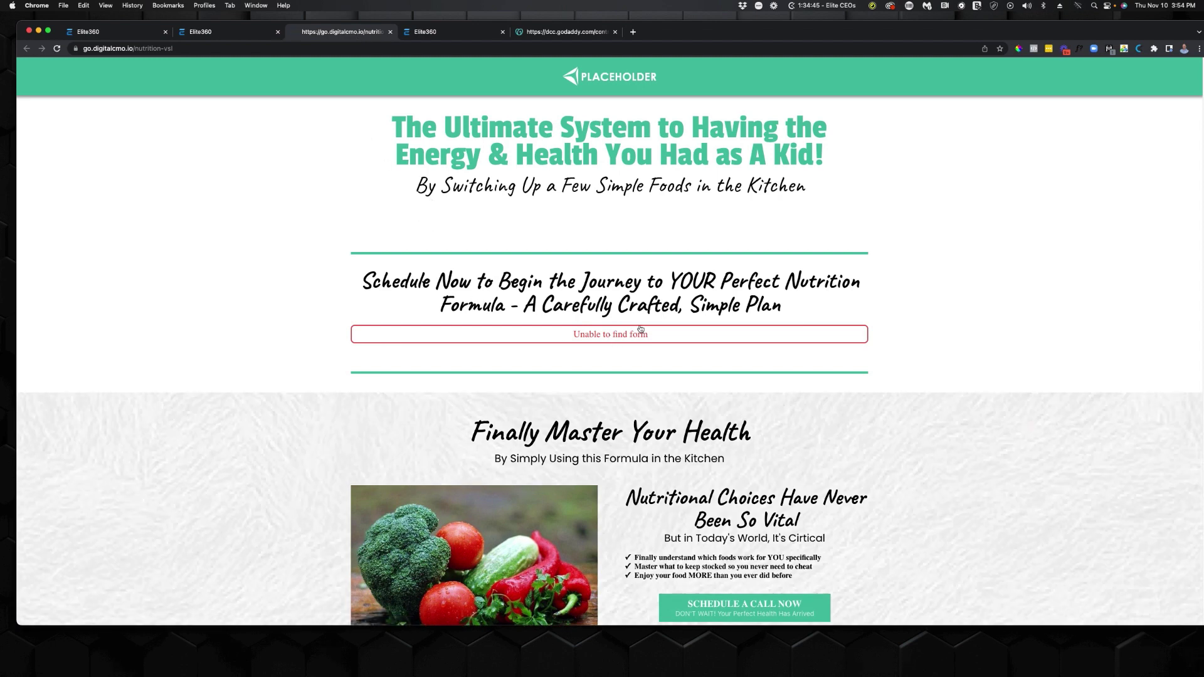
left_click(391, 32)
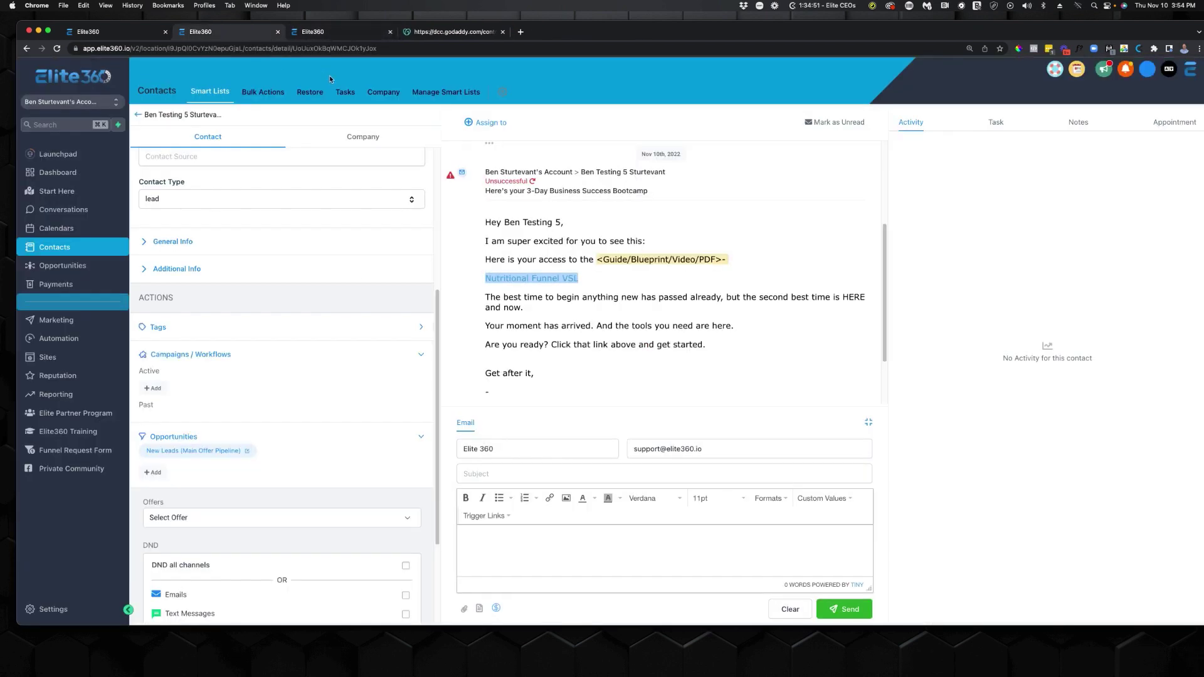
left_click(107, 229)
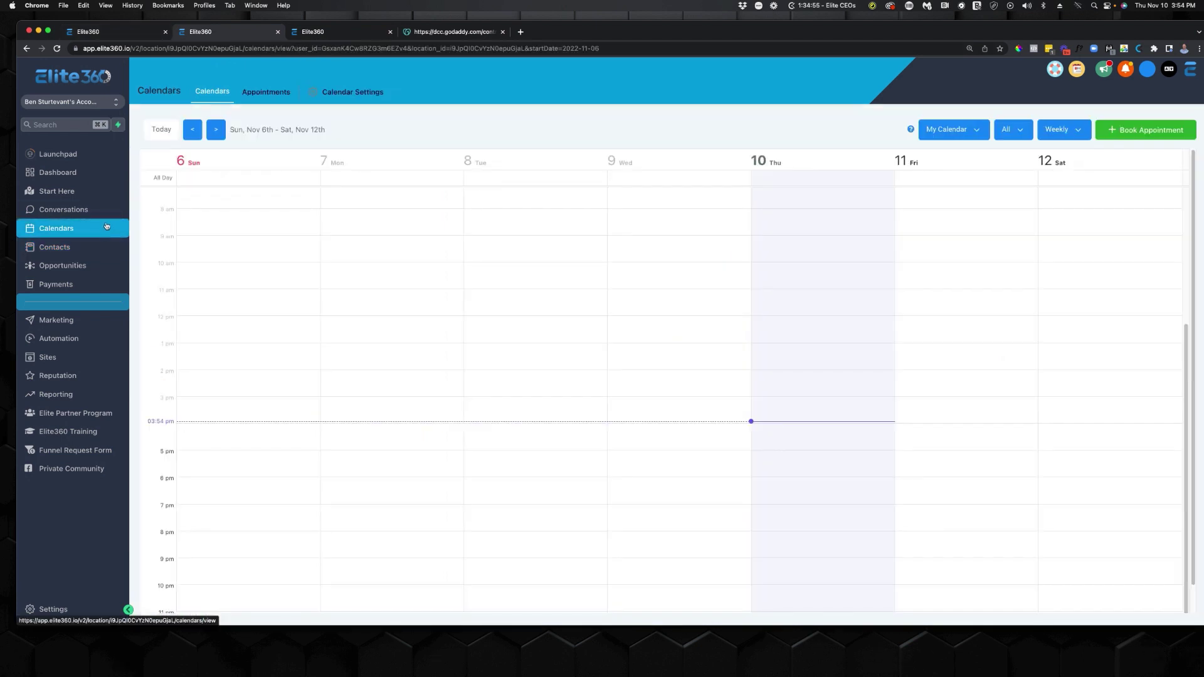
Review the calendar settings, then go back and move to the Funnels list.
left_click(379, 92)
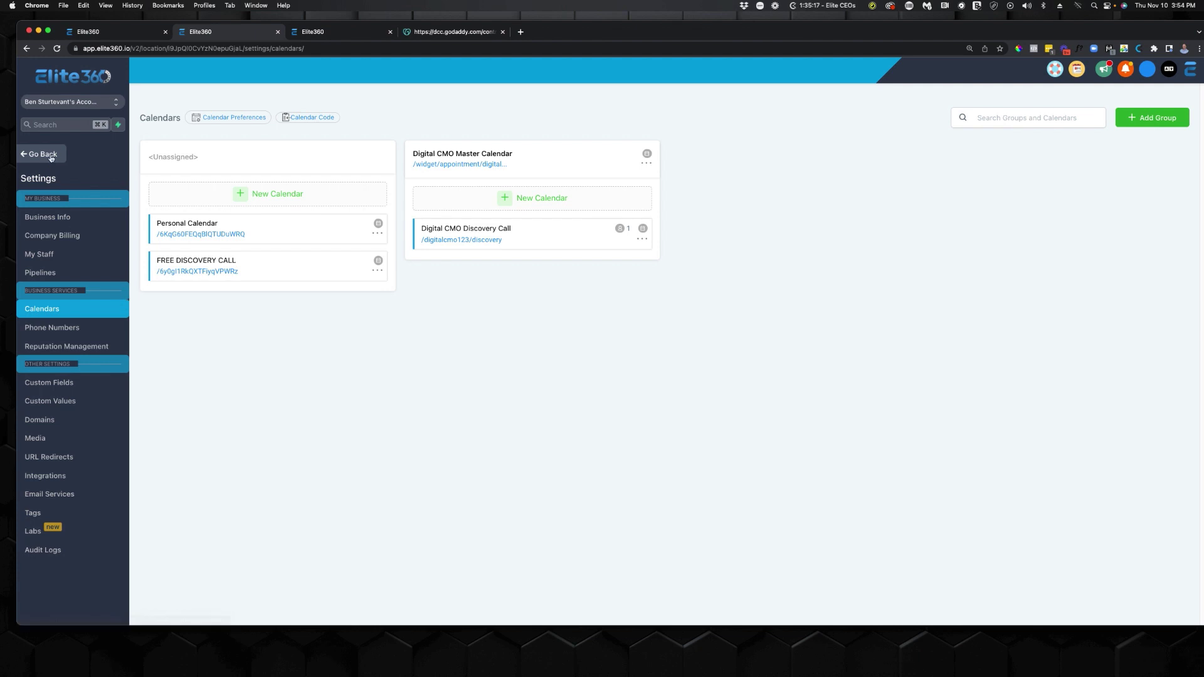
left_click(45, 155)
left_click(55, 339)
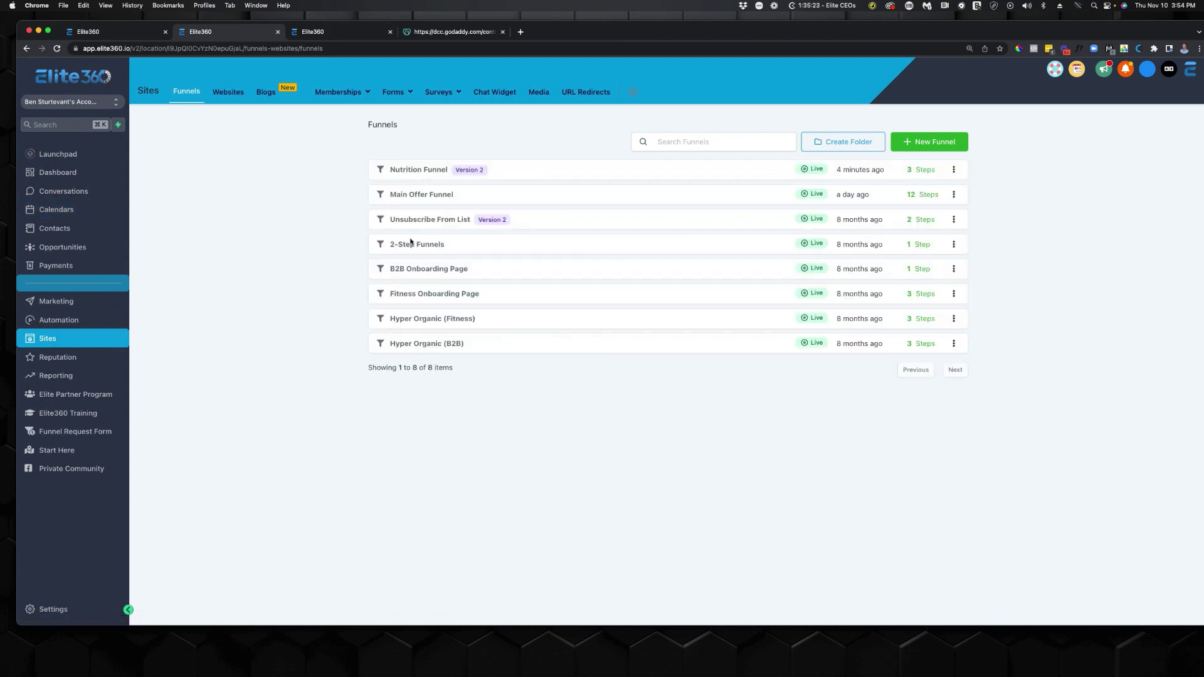
Look through the Main Offer and Nutrition funnels and the funnel request form, ending on Automation.
left_click(424, 199)
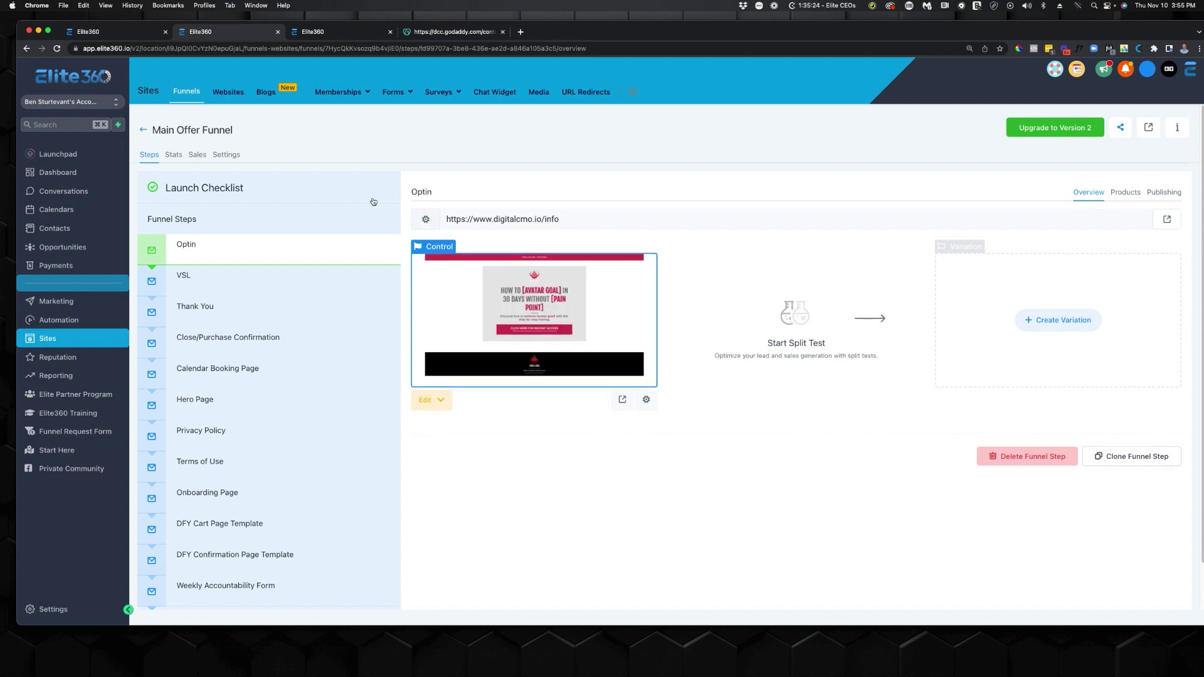
left_click(142, 130)
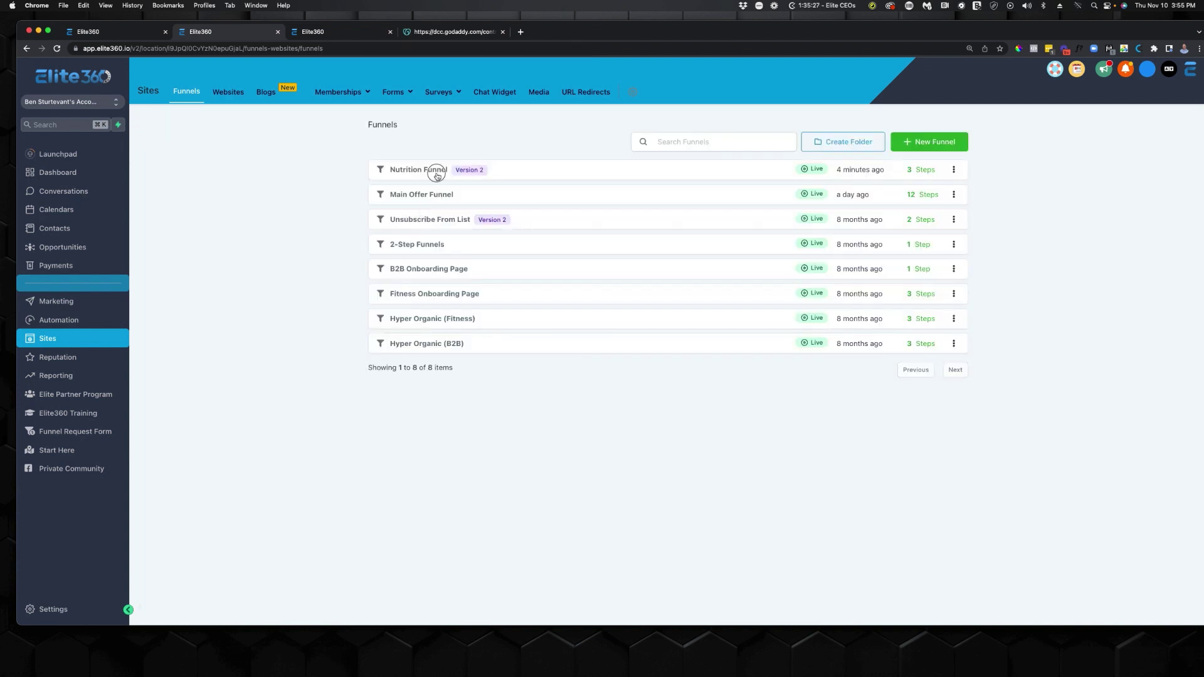
left_click(433, 170)
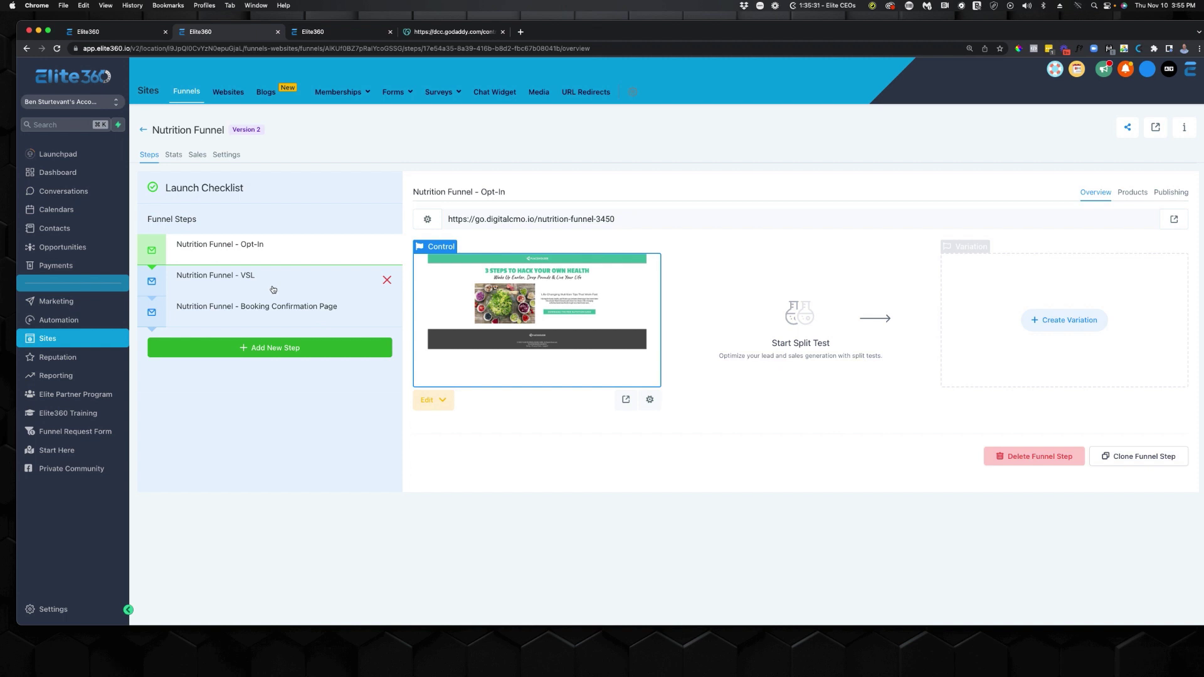
left_click(75, 431)
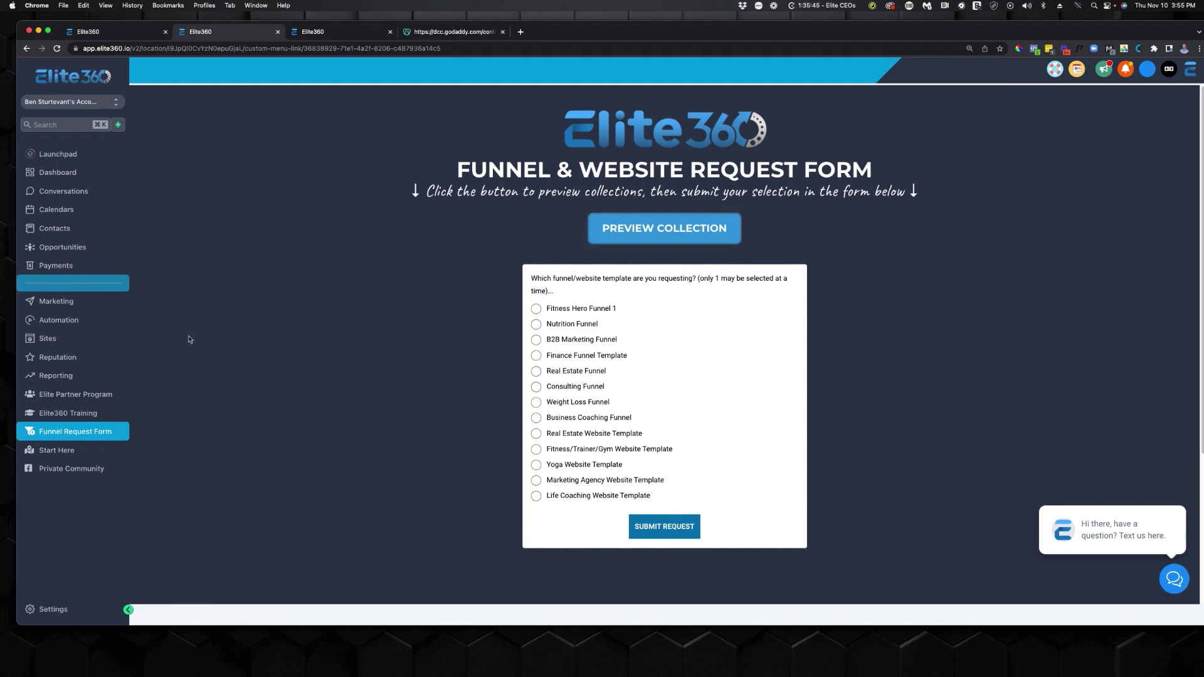
left_click(68, 320)
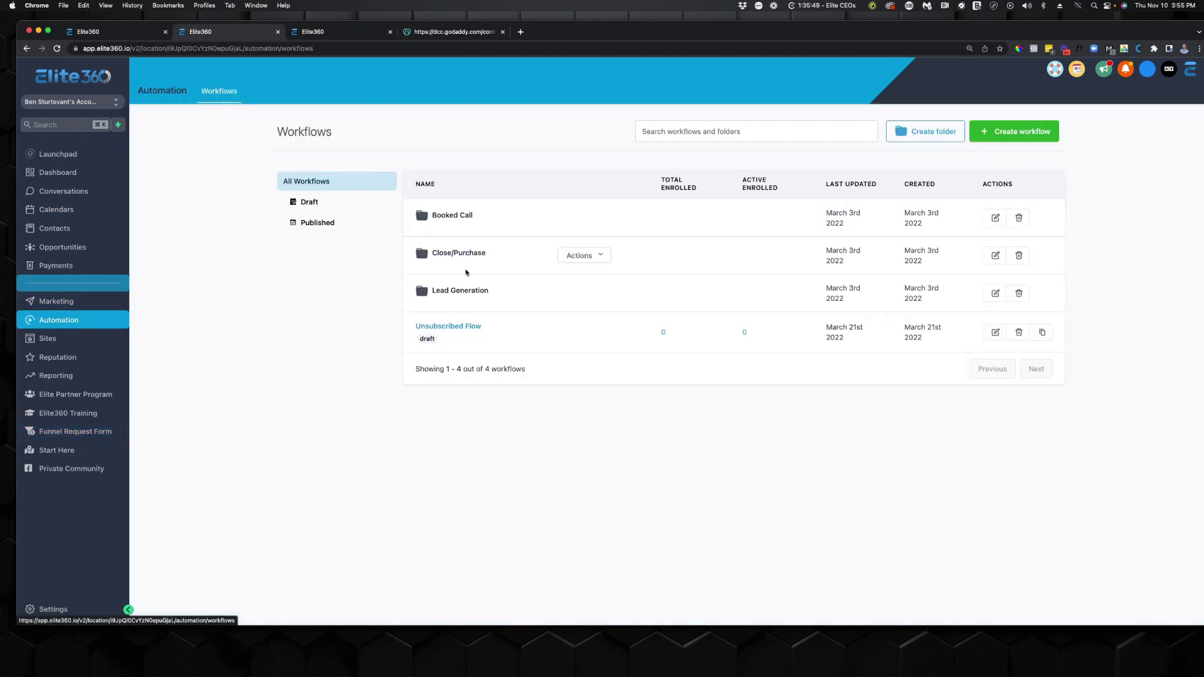